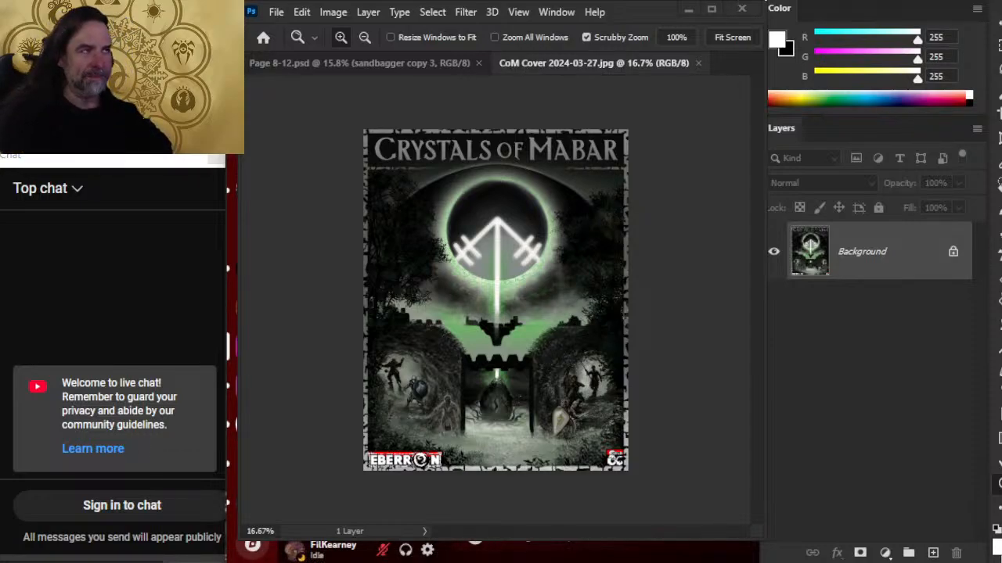
# Switch to the browser window with the X profile and show the profile page from its beginning
pyautogui.hotkey('alt', 'Tab')
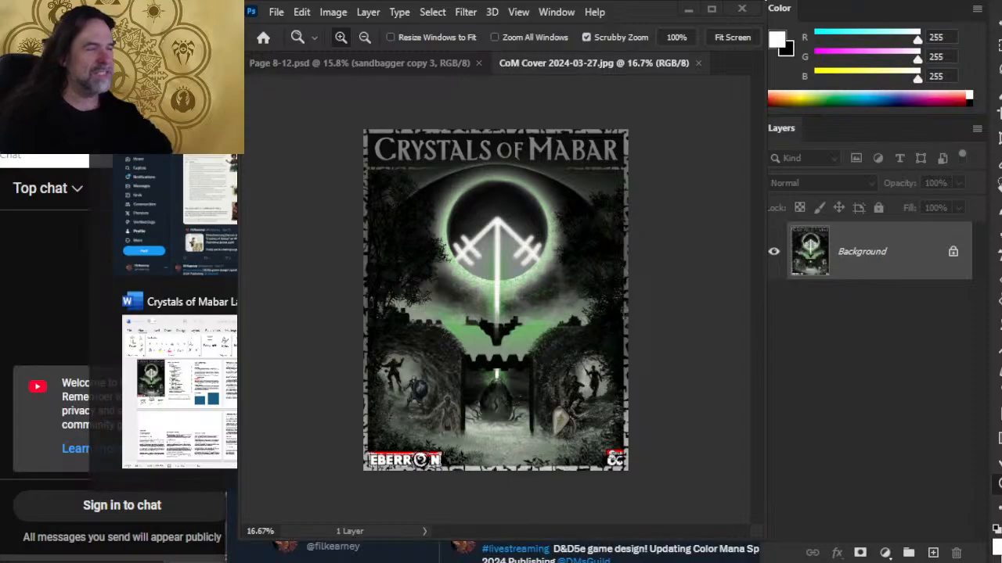
pyautogui.hotkey('alt', 'Tab')
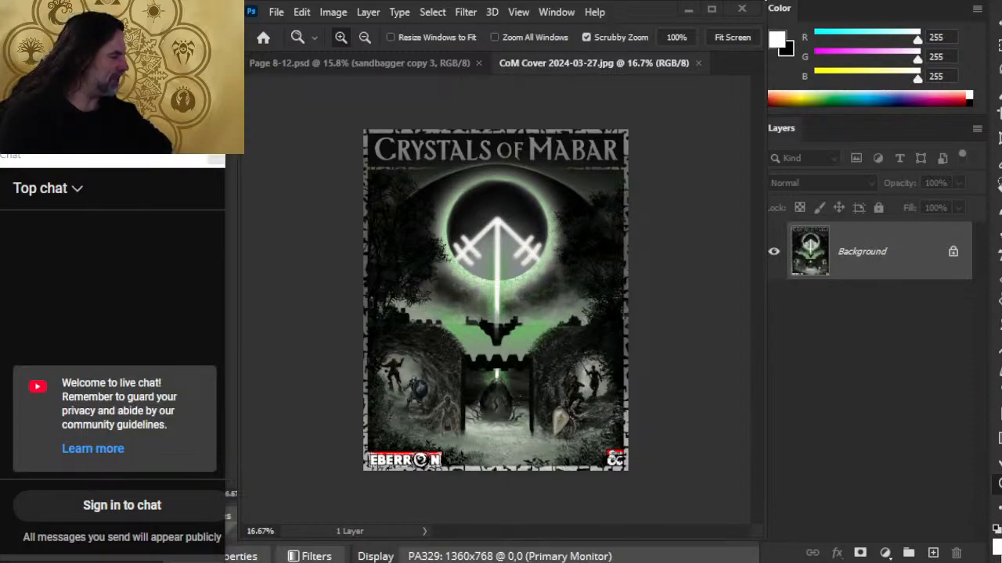
pyautogui.hotkey('alt', 'Tab')
pyautogui.hotkey('alt', 'Tab')
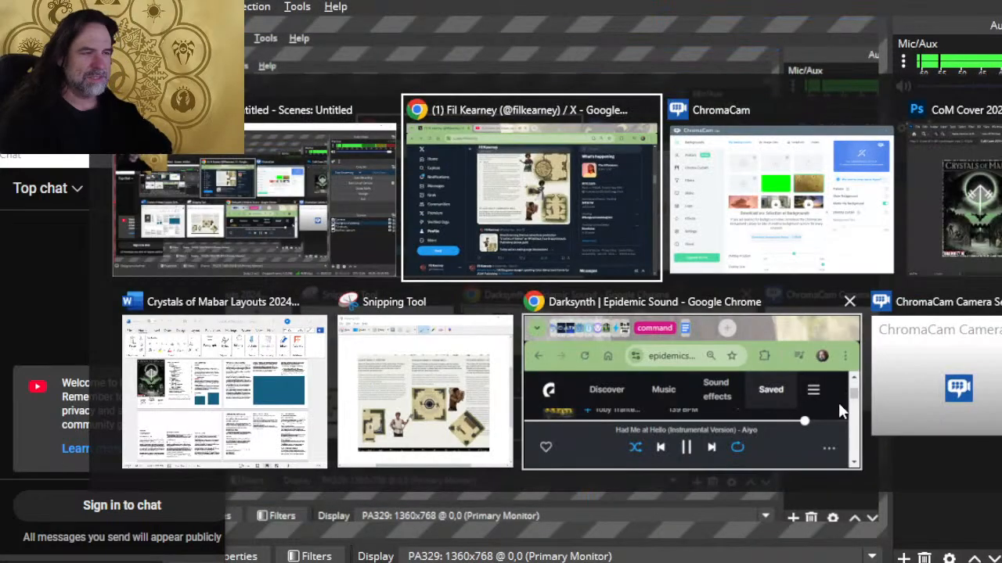
pyautogui.hotkey('alt', 'Tab')
pyautogui.hotkey('alt', 'shift', 'Tab')
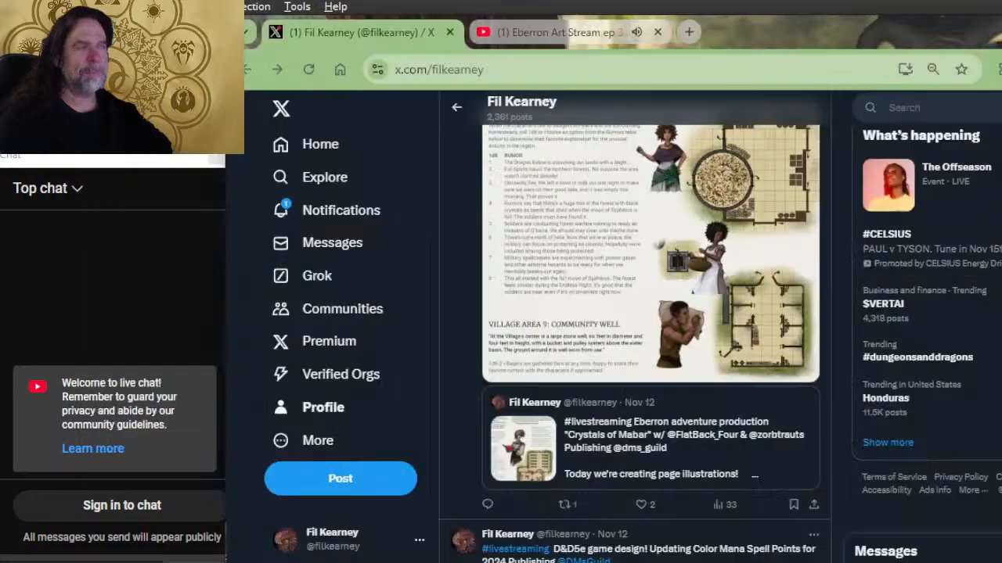
pyautogui.click(504, 33)
pyautogui.click(342, 40)
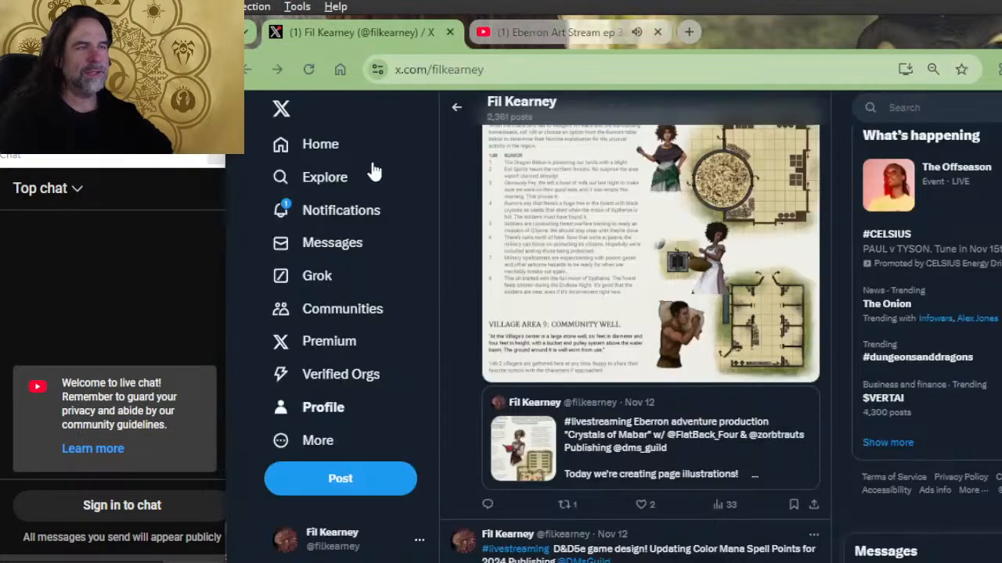
pyautogui.click(315, 403)
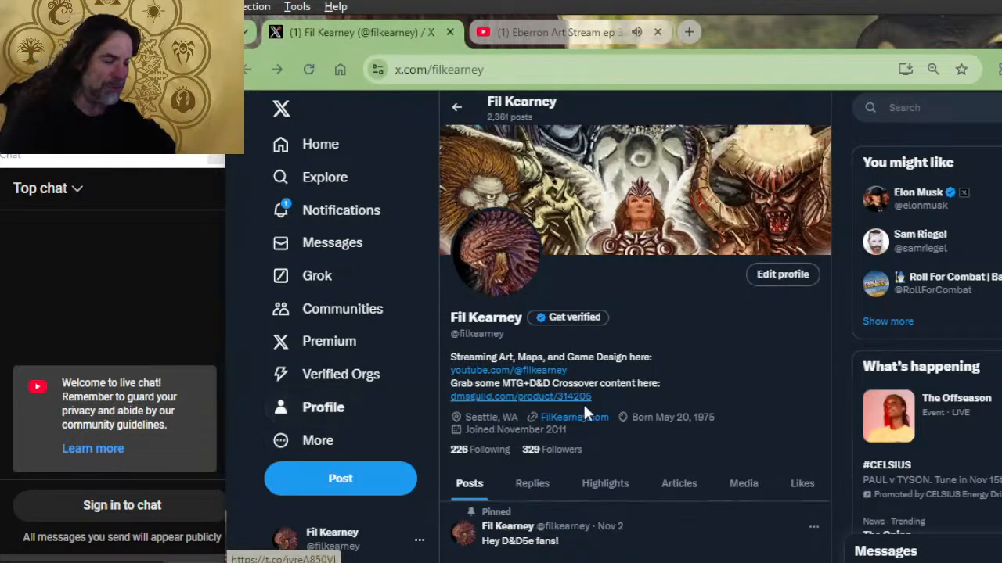
# Look through the profile's livestream and Crystals of Mabar posts, and close the X profile tab
pyautogui.scroll(-3, 656, 335)
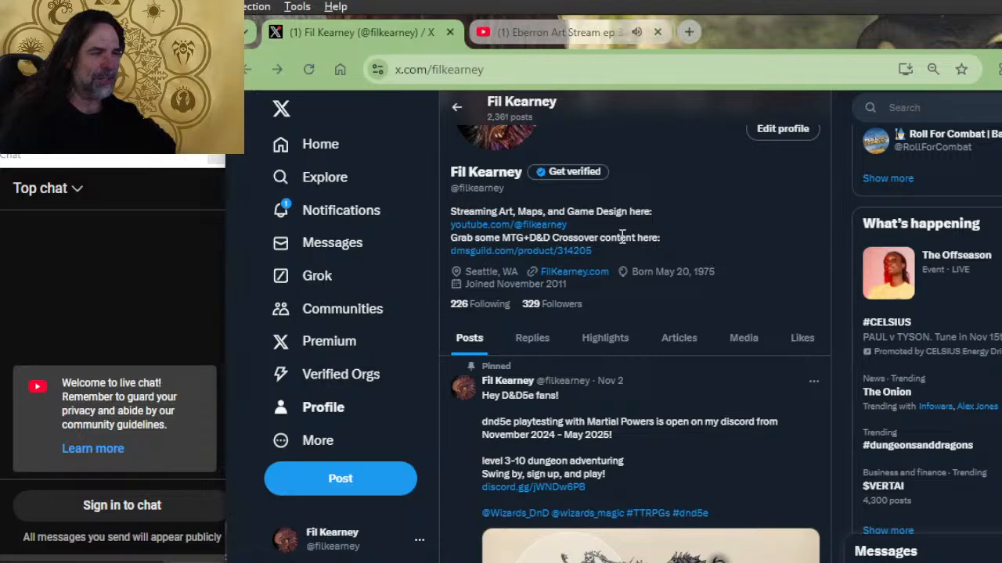
pyautogui.scroll(-3, 610, 233)
pyautogui.scroll(-10, 752, 273)
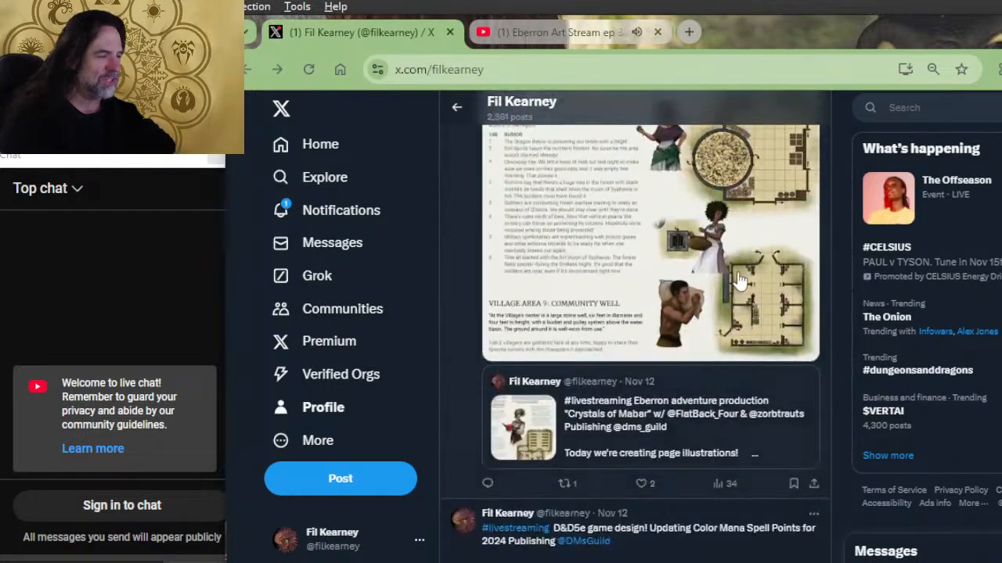
pyautogui.scroll(-6, 746, 272)
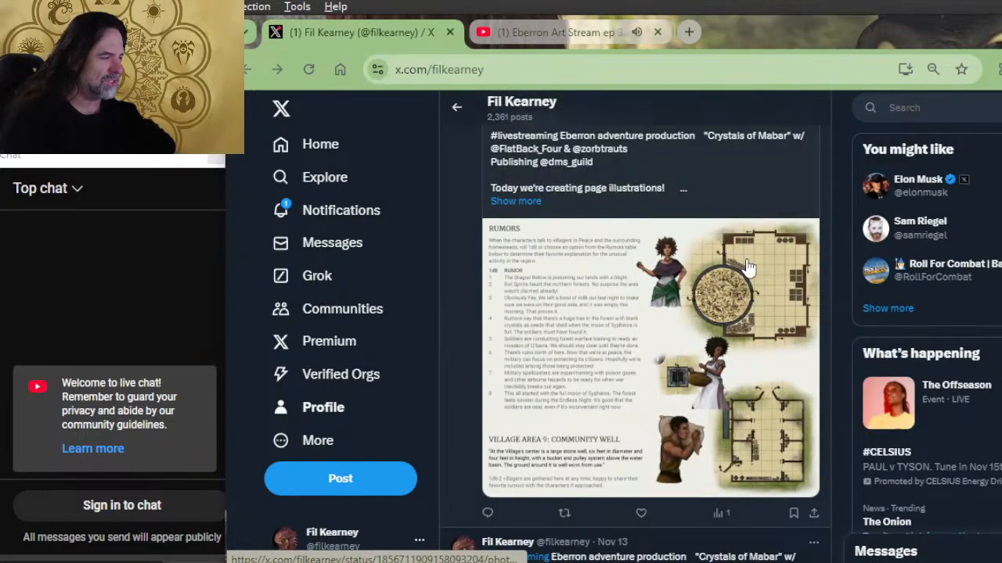
pyautogui.scroll(-5, 749, 268)
pyautogui.scroll(18, 749, 268)
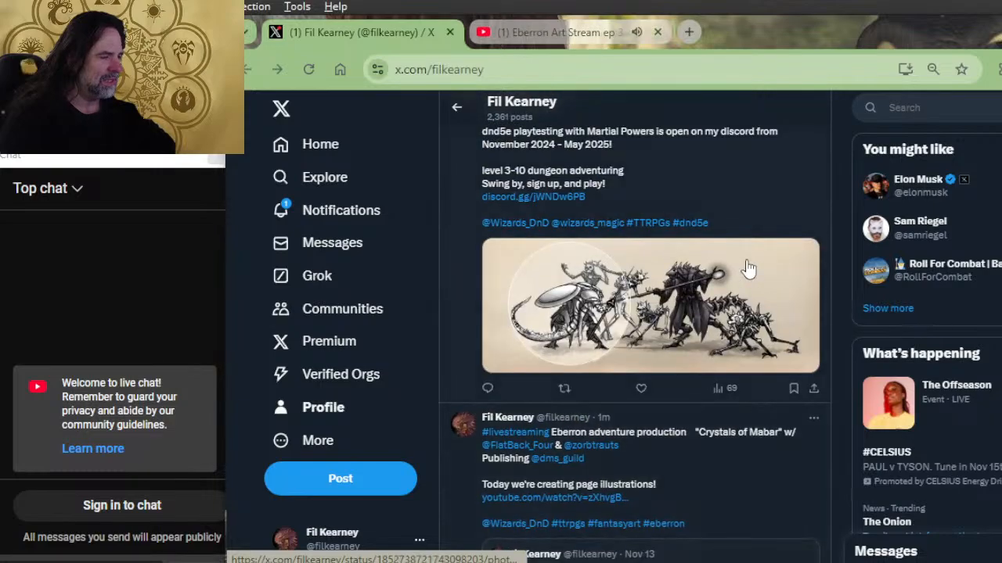
pyautogui.scroll(-4, 749, 268)
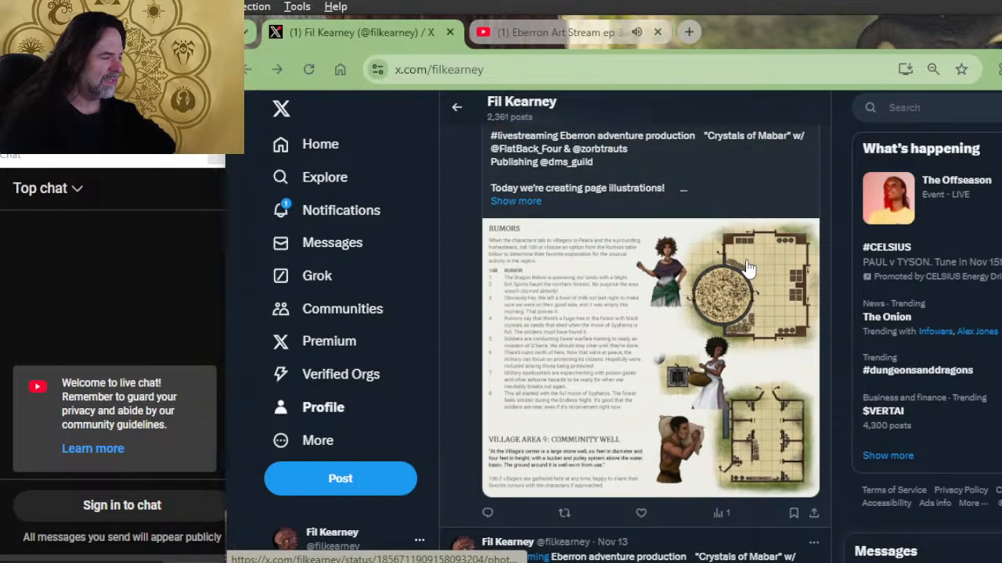
pyautogui.scroll(8, 704, 307)
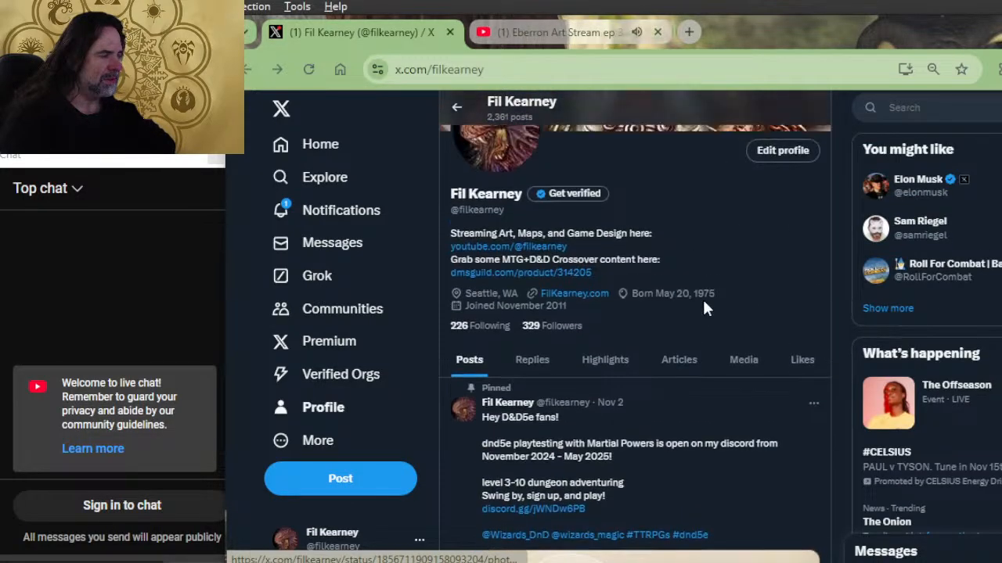
pyautogui.scroll(-10, 705, 308)
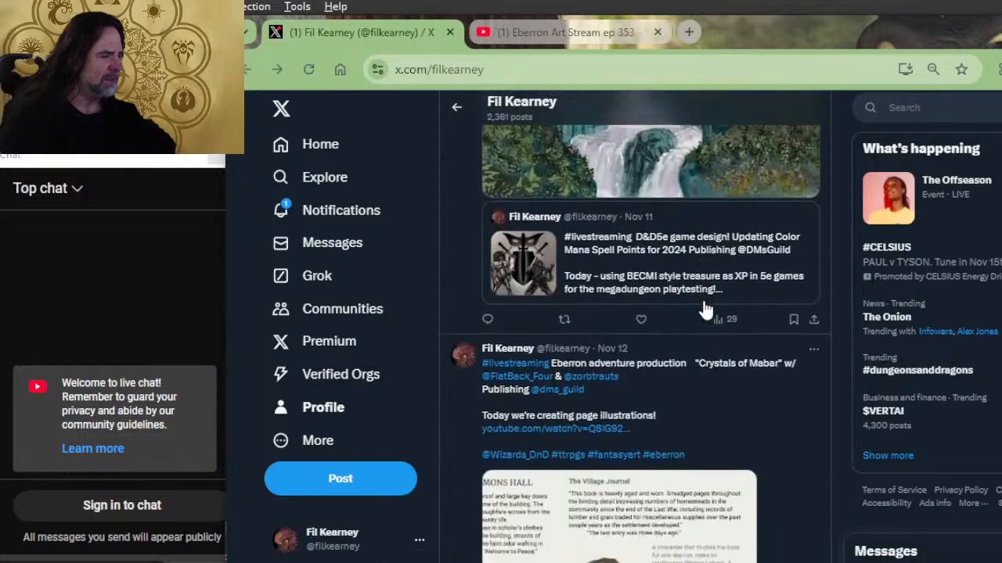
pyautogui.scroll(-10, 704, 308)
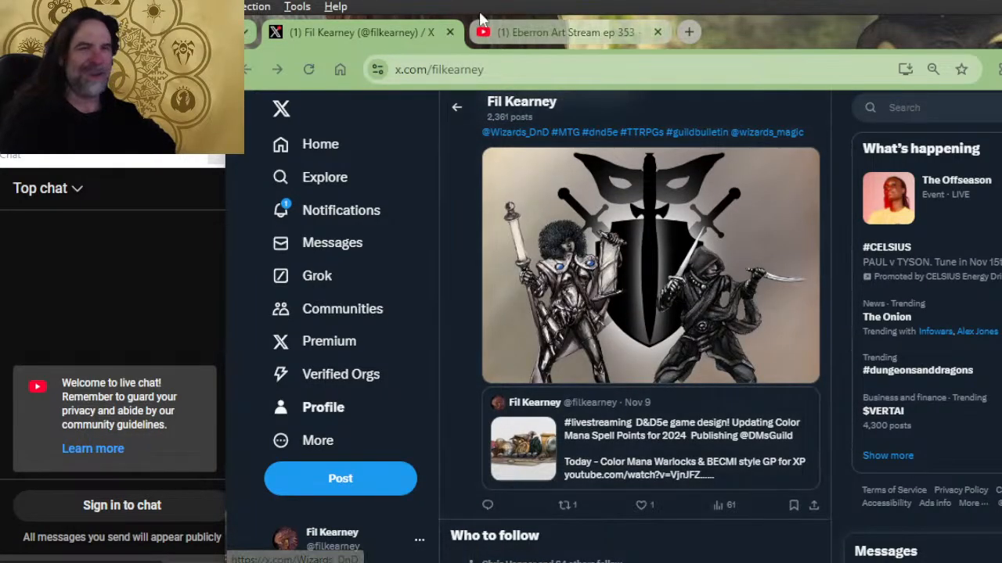
pyautogui.click(450, 32)
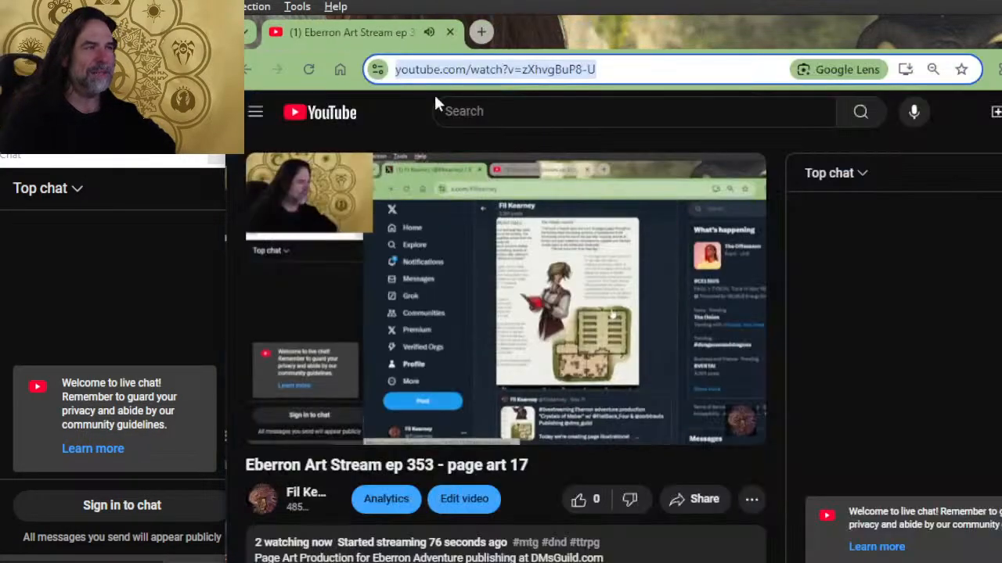
# Like the Eberron Art Stream ep 353 video and expand its full description
pyautogui.click(579, 501)
pyautogui.scroll(-3, 429, 353)
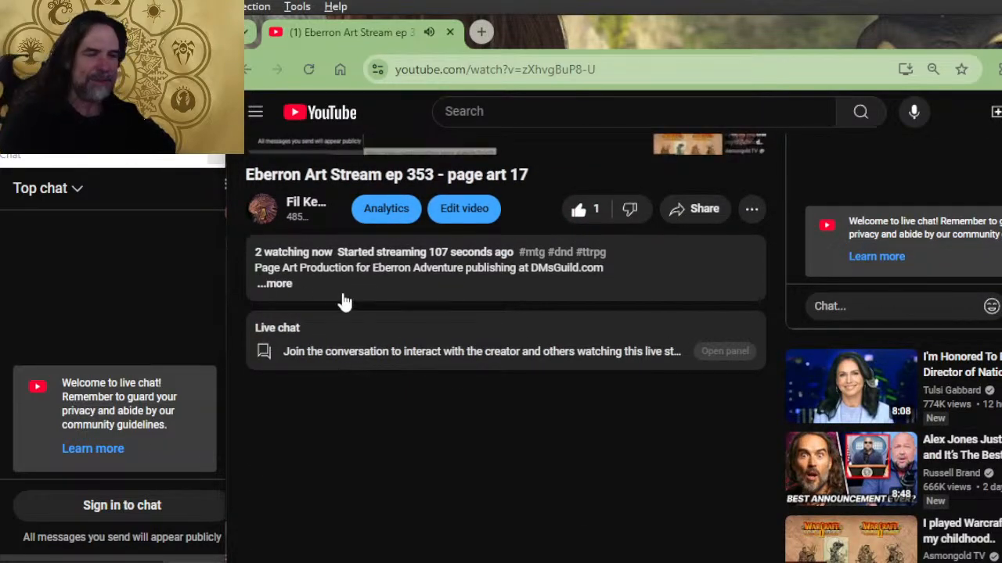
pyautogui.click(277, 284)
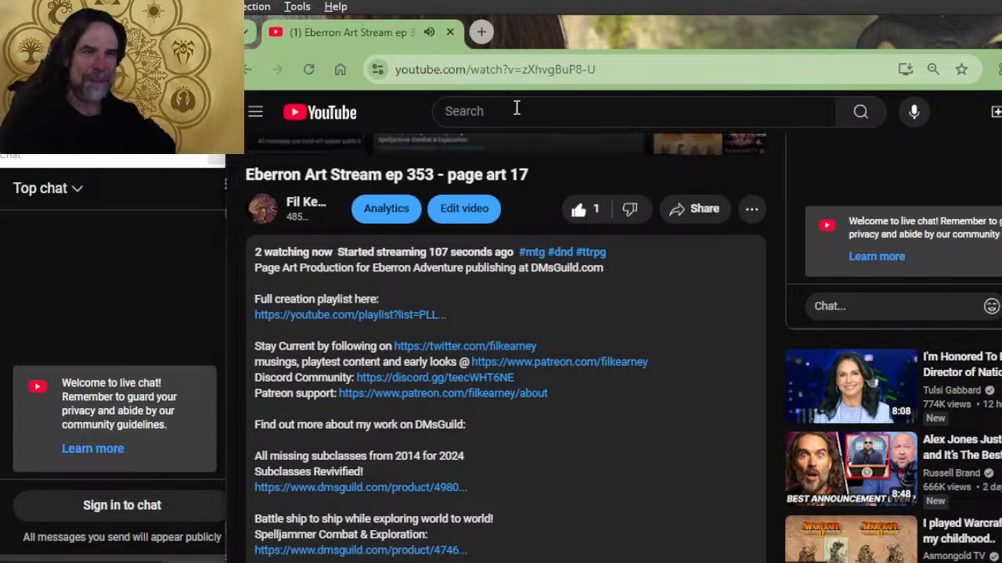
# Switch to Photoshop and bring up the Page 8-12.psd document with the village area spread
pyautogui.hotkey('alt', 'Tab')
pyautogui.press('Tab')
pyautogui.press('Tab')
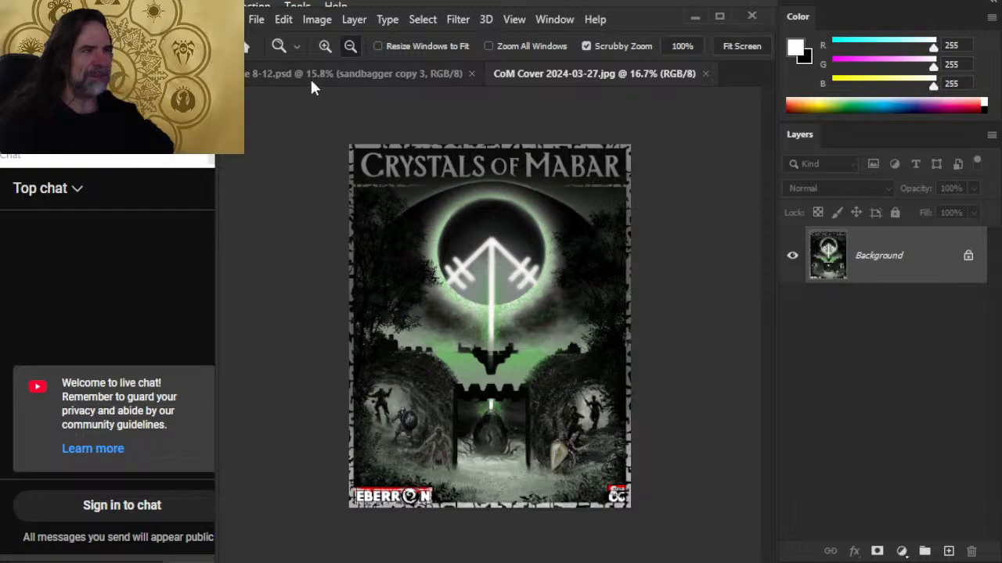
pyautogui.click(367, 78)
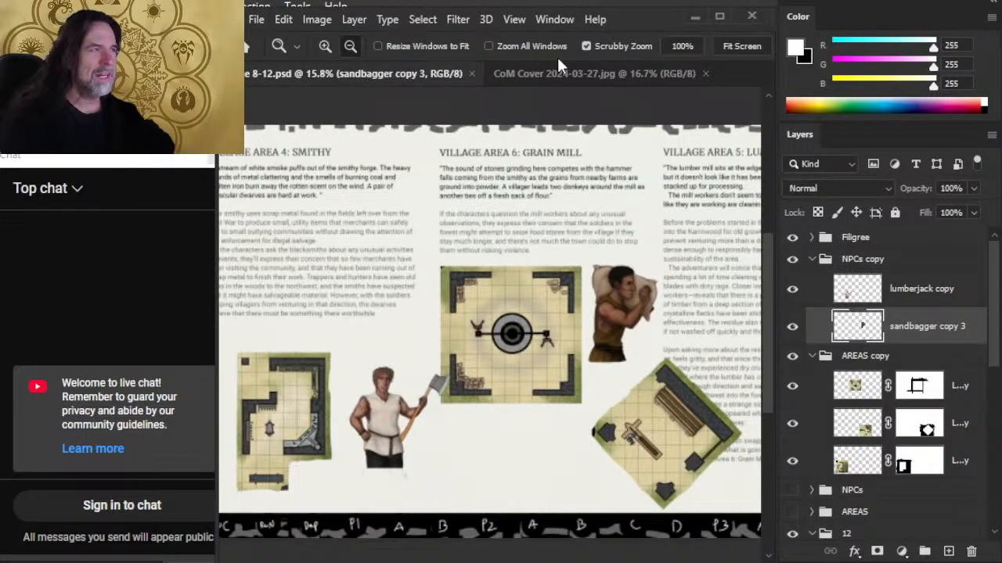
pyautogui.moveTo(584, 323); pyautogui.dragTo(558, 312)
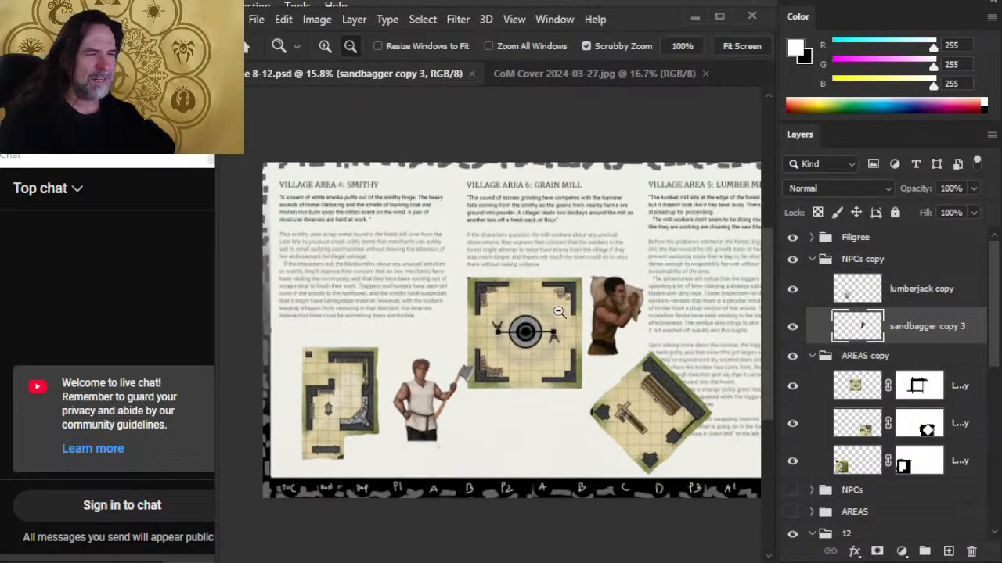
# Switch back to the browser and read the playlist, community and DMsGuild product links in the video description
pyautogui.hotkey('alt', 'Tab')
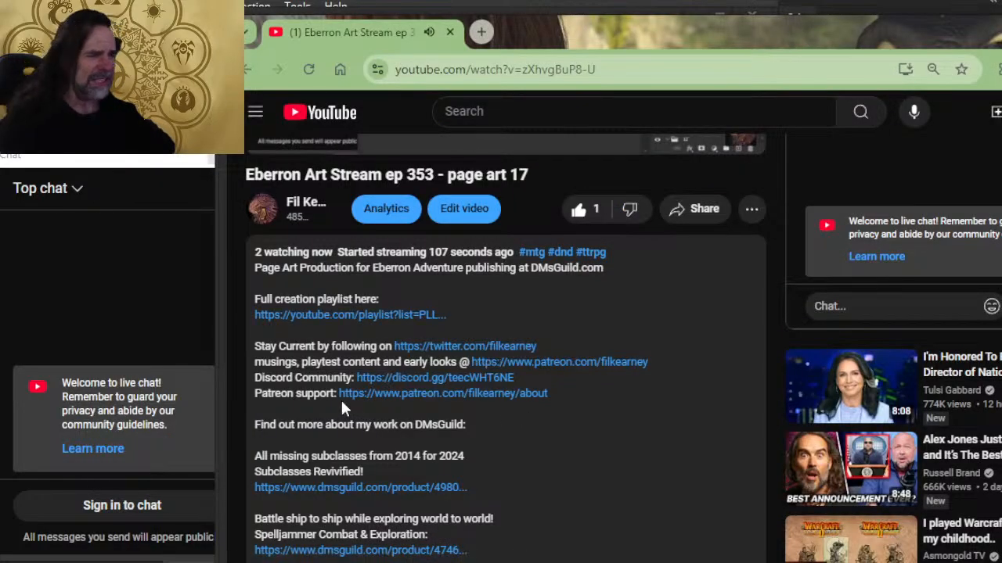
pyautogui.scroll(-4, 342, 405)
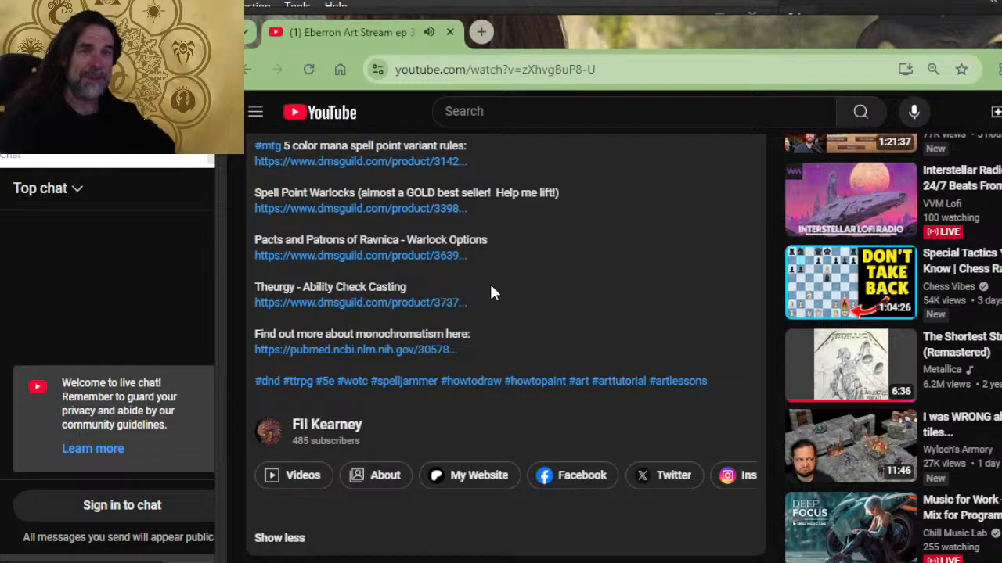
pyautogui.scroll(2, 480, 302)
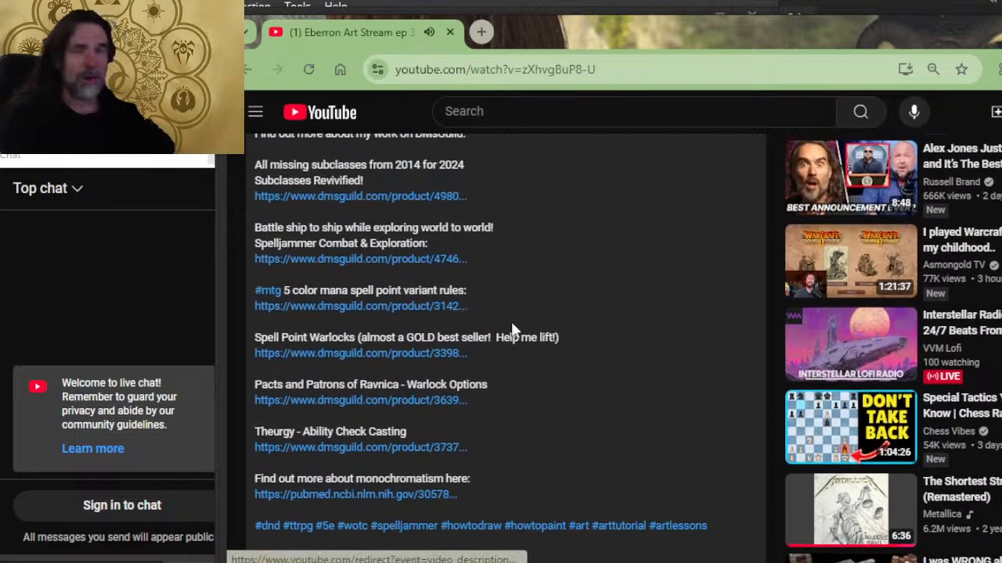
pyautogui.scroll(2, 523, 311)
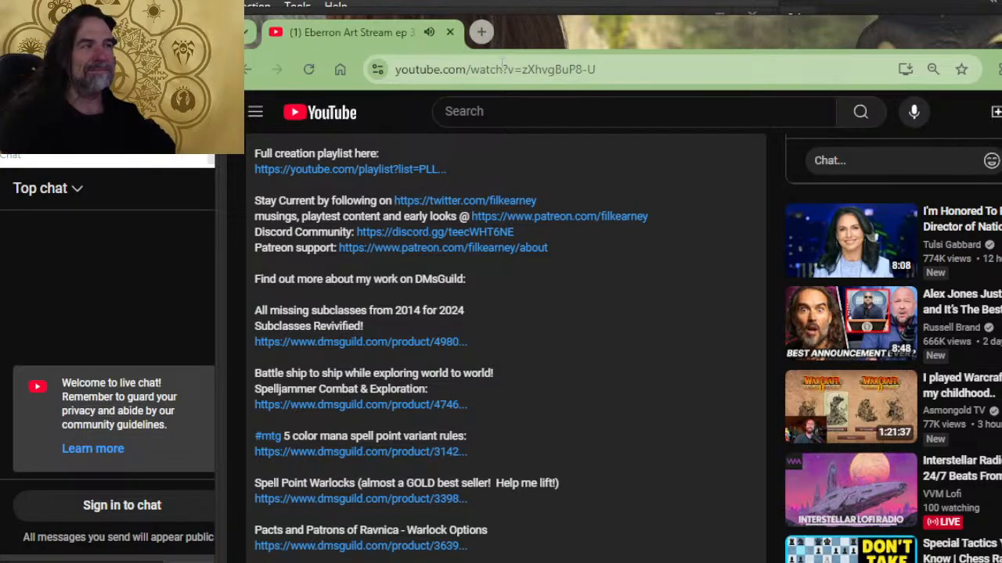
# Switch back to Photoshop and examine the handwritten navigation tabs along the lower border of the village area spread
pyautogui.hotkey('alt', 'Tab')
pyautogui.hotkey('alt', 'Tab')
pyautogui.scroll(7, 542, 235)
pyautogui.hotkey('alt', 'Tab')
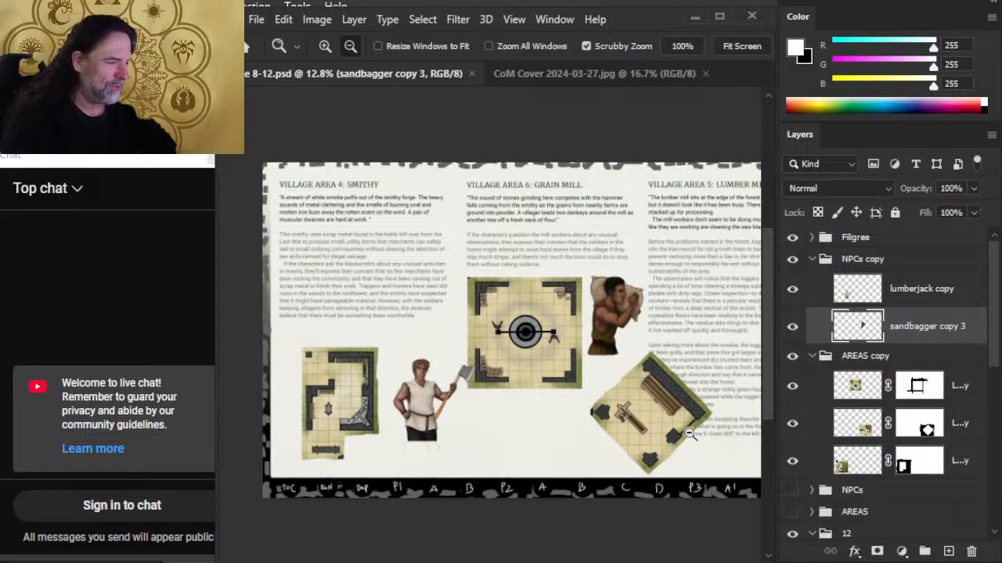
pyautogui.hotkey('ctrl', '-')
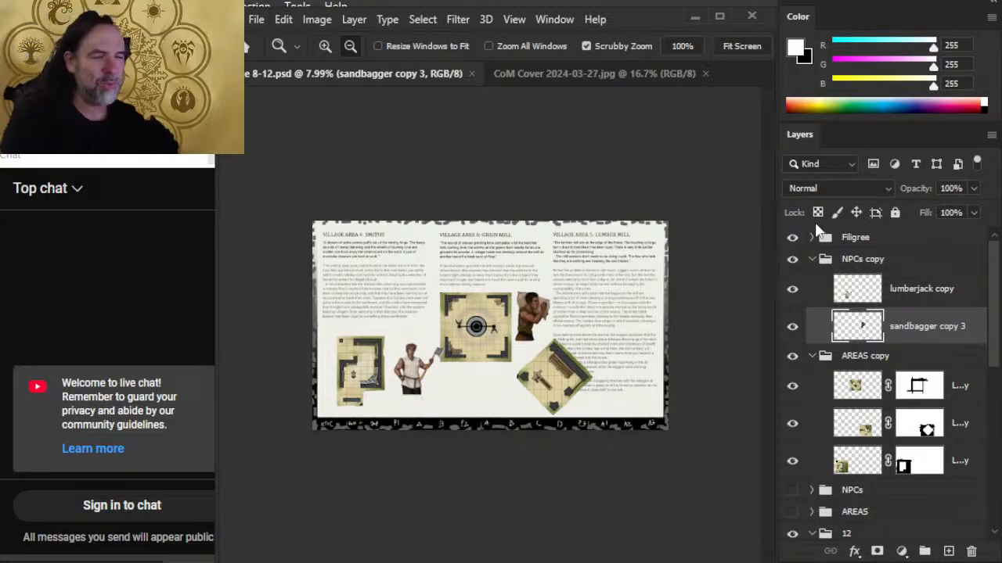
pyautogui.moveTo(423, 320); pyautogui.dragTo(471, 320)
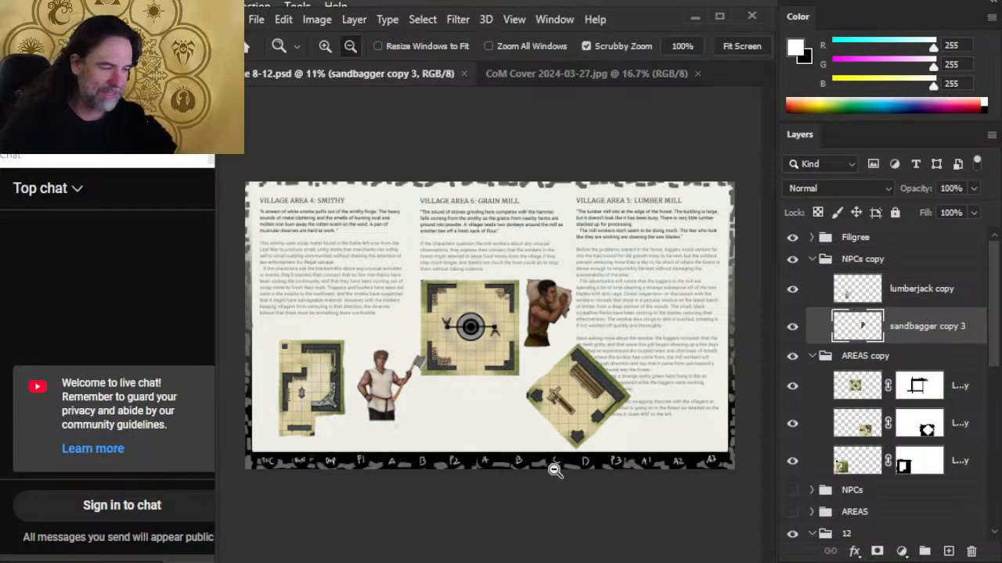
pyautogui.moveTo(415, 486); pyautogui.dragTo(462, 500)
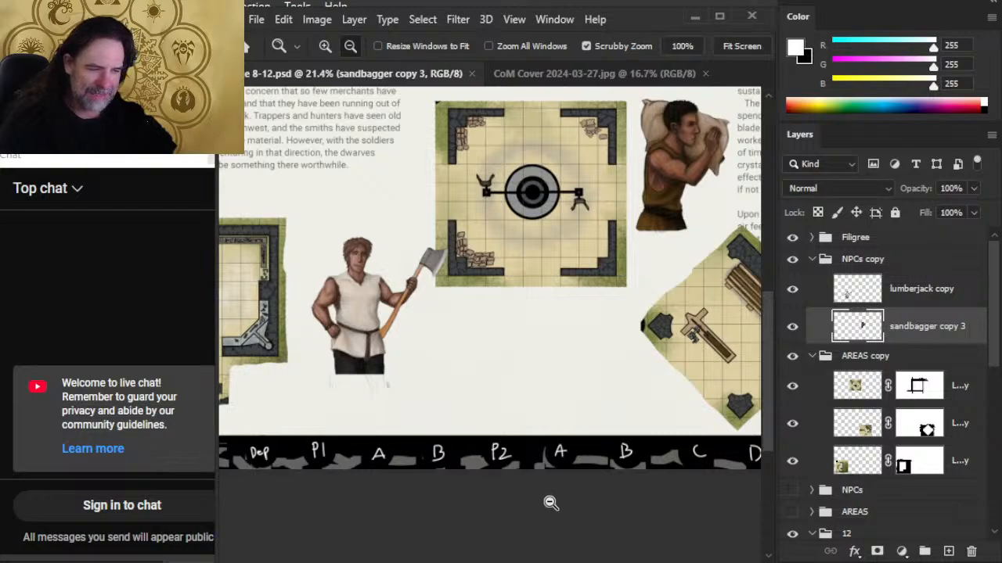
pyautogui.moveTo(551, 502); pyautogui.dragTo(495, 480)
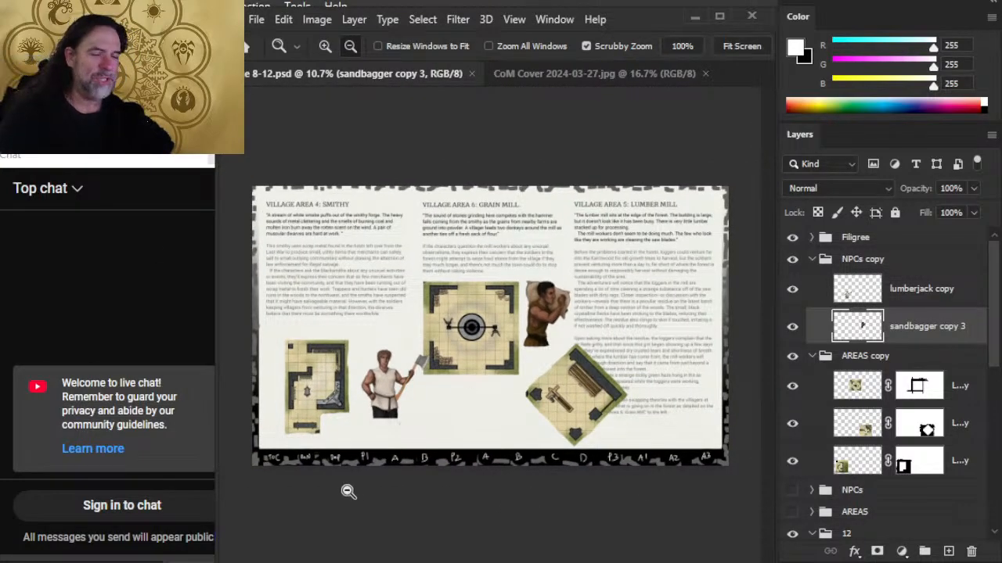
pyautogui.click(298, 462)
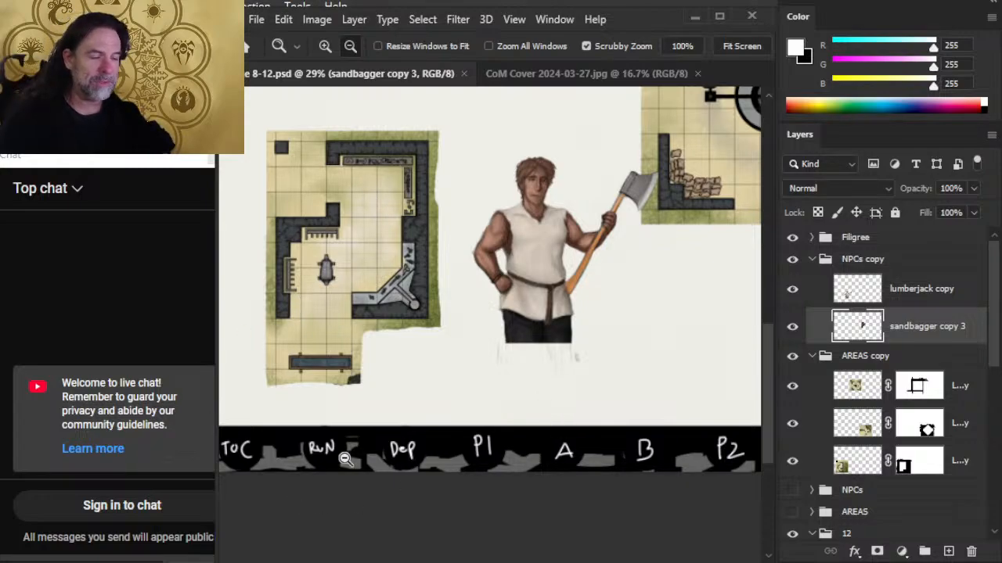
pyautogui.click(514, 385)
pyautogui.press('v')
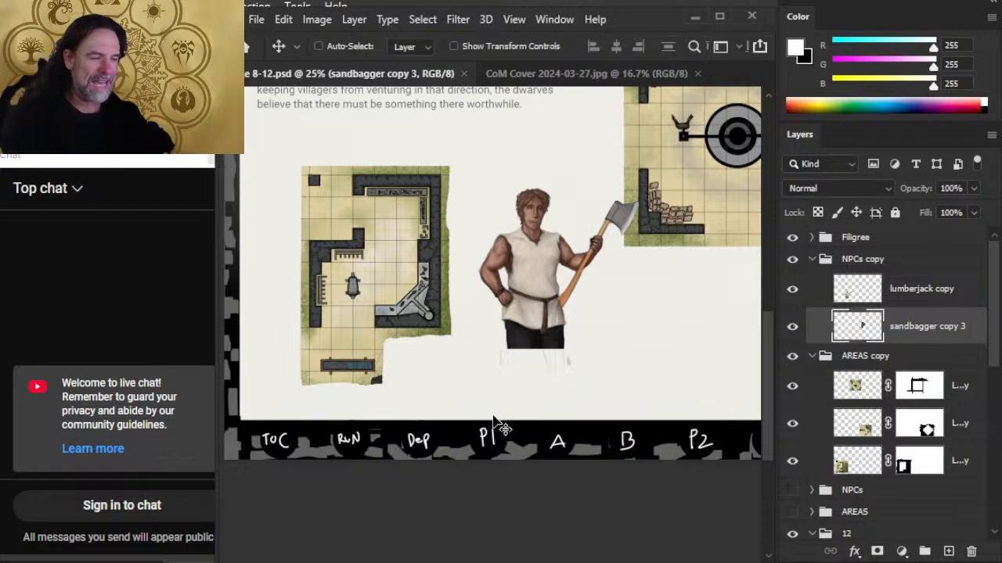
pyautogui.moveTo(503, 430); pyautogui.dragTo(492, 382)
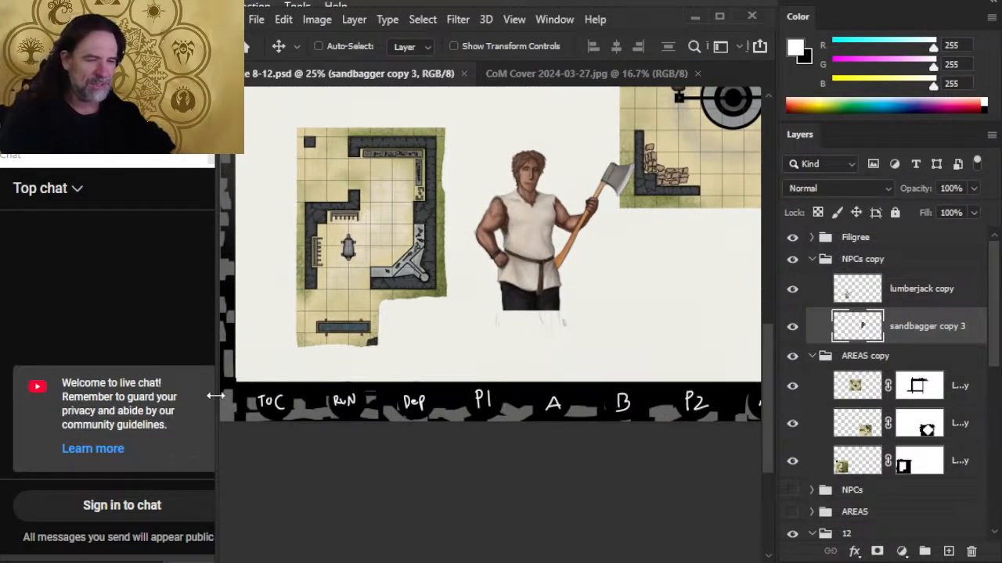
pyautogui.moveTo(523, 304); pyautogui.dragTo(505, 362)
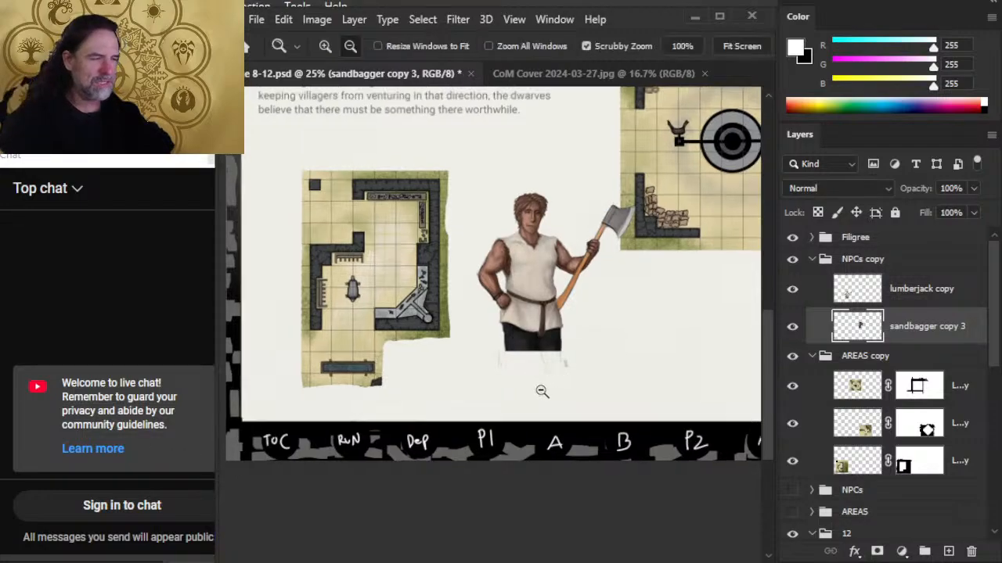
# Look over the whole spread with the smithy, grain mill and lumber mill maps and the villager illustrations
pyautogui.moveTo(541, 391); pyautogui.dragTo(469, 373)
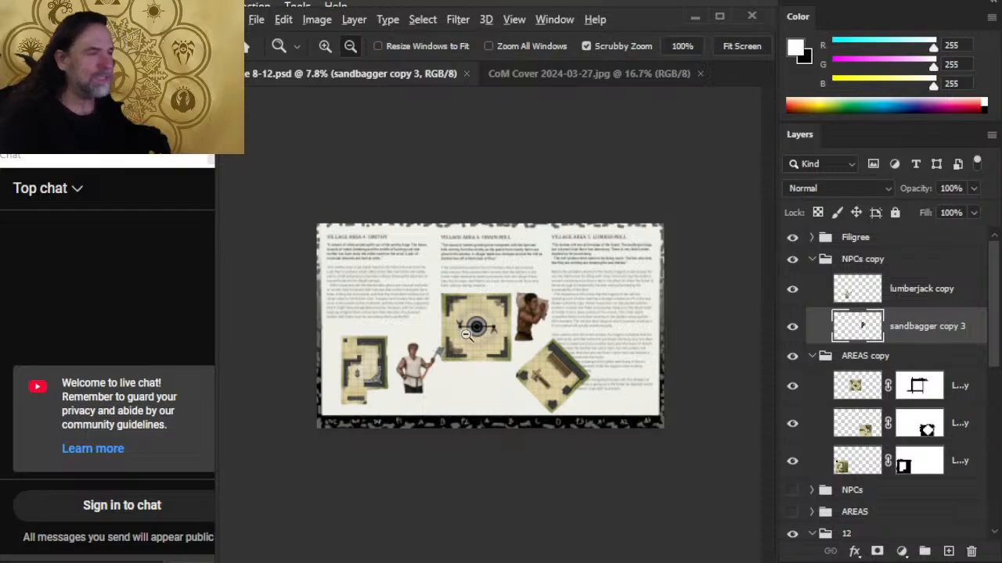
pyautogui.scroll(1, 396, 327)
pyautogui.scroll(1, 396, 328)
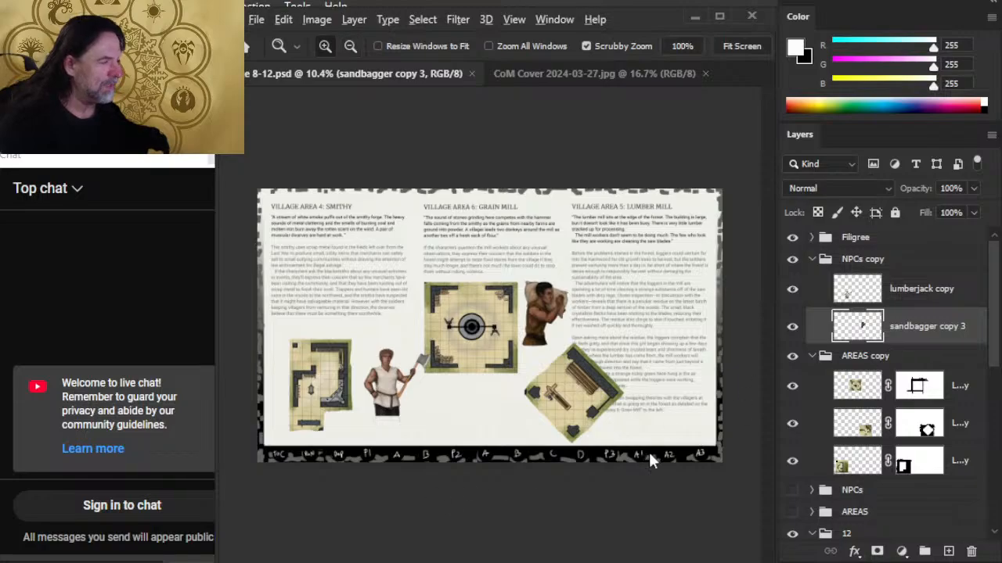
# Switch to the Crystals of Mabar Layouts document in Word and place the cursor on the page with the smithy, lumber mill and grain mill text
pyautogui.hotkey('alt', 'Tab')
pyautogui.hotkey('alt', 'Tab')
pyautogui.hotkey('alt', 'Tab')
pyautogui.hotkey('alt', 'Tab')
pyautogui.hotkey('alt', 'Tab')
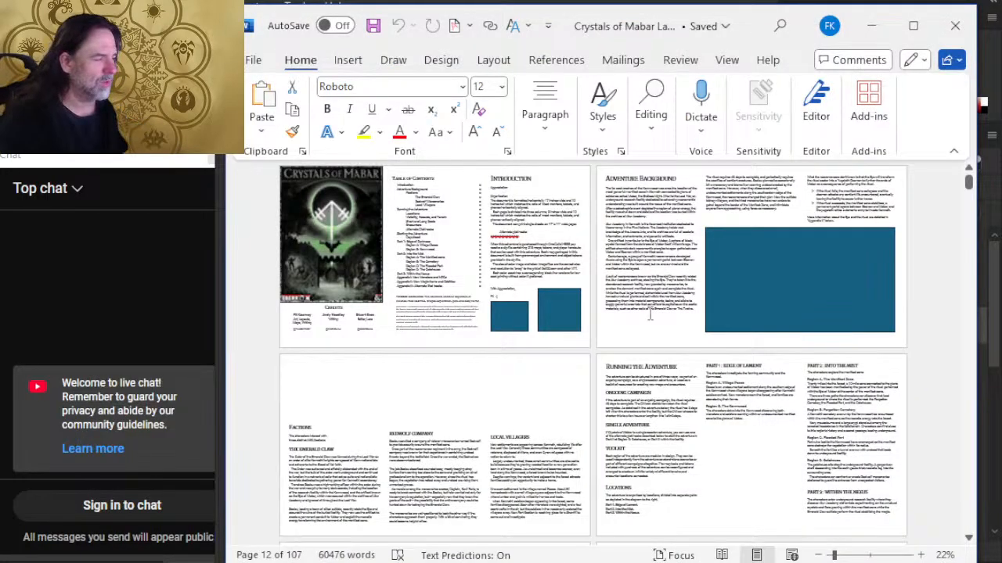
pyautogui.scroll(-2, 604, 270)
pyautogui.scroll(-12, 626, 297)
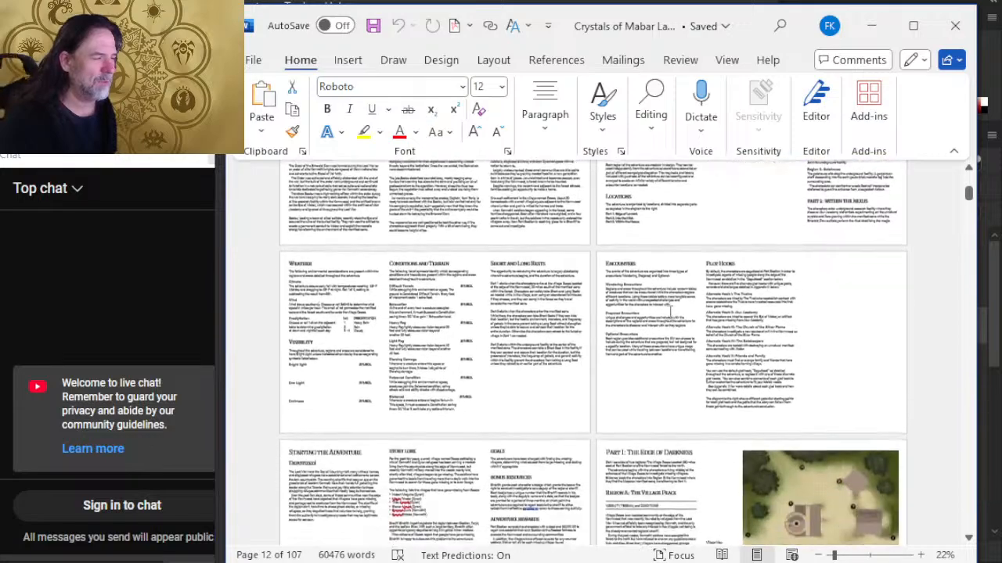
pyautogui.scroll(-12, 615, 293)
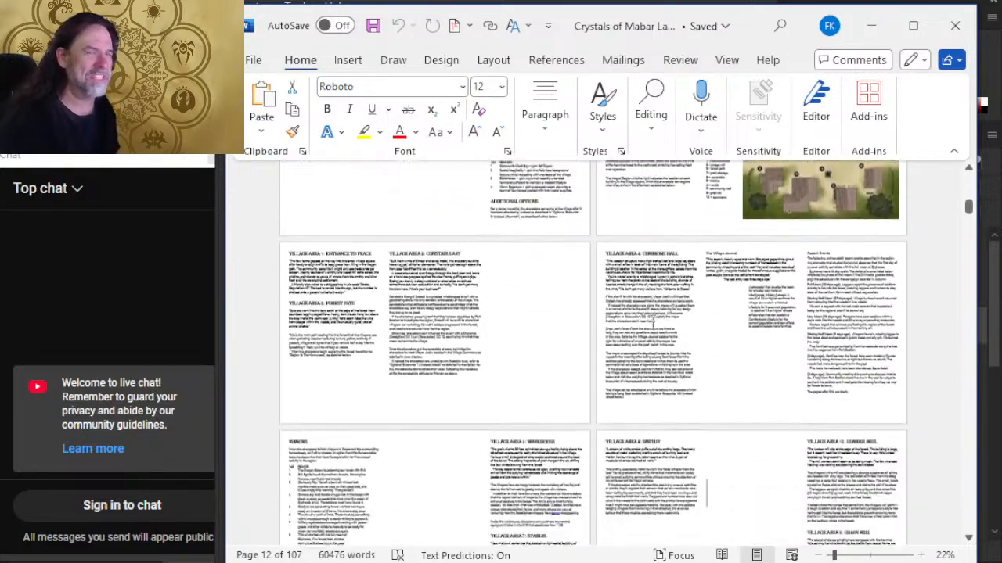
pyautogui.scroll(1, 643, 286)
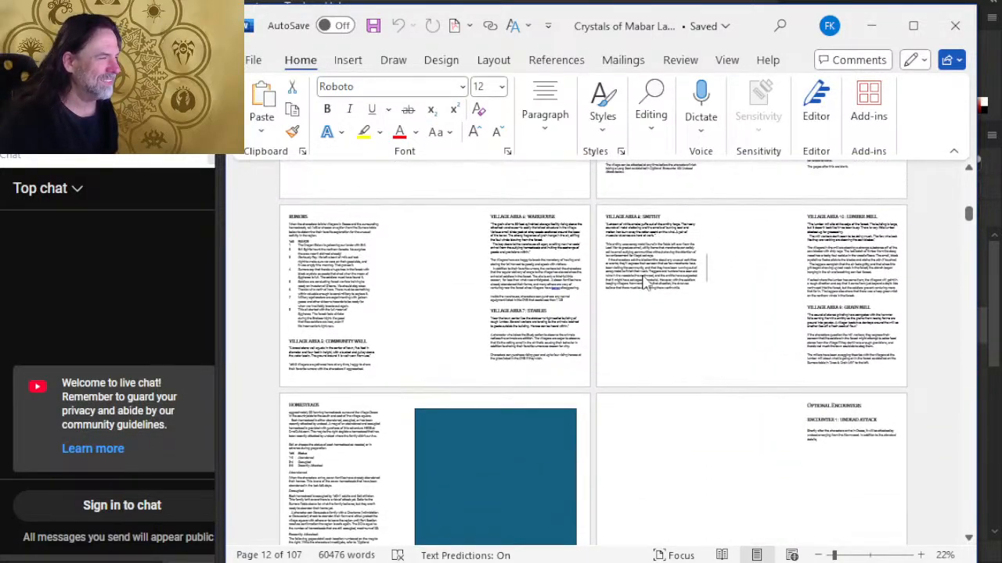
pyautogui.click(767, 251)
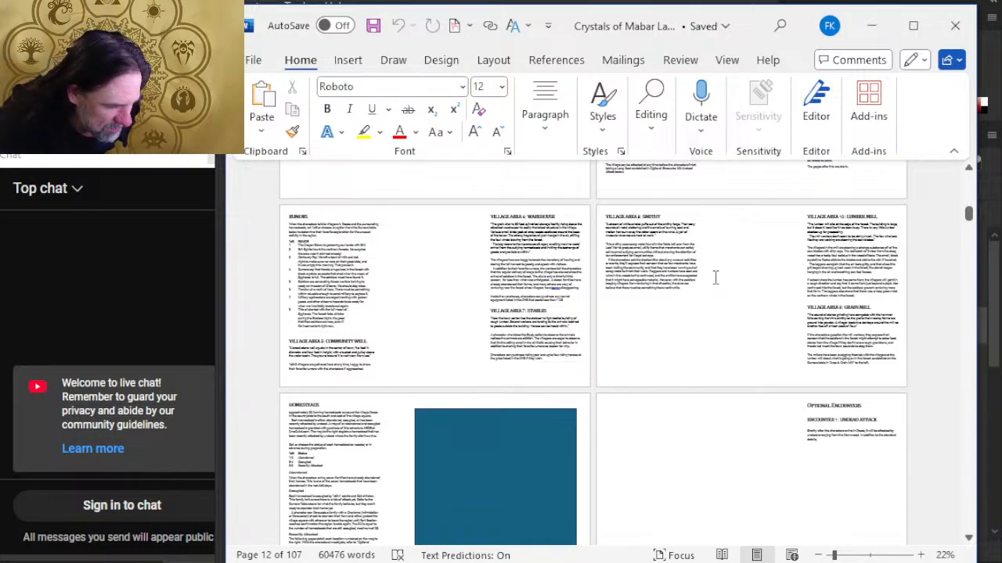
# Start a PDF export of the document in the Crystals of Mabar folder and name the file page 12
pyautogui.click(253, 61)
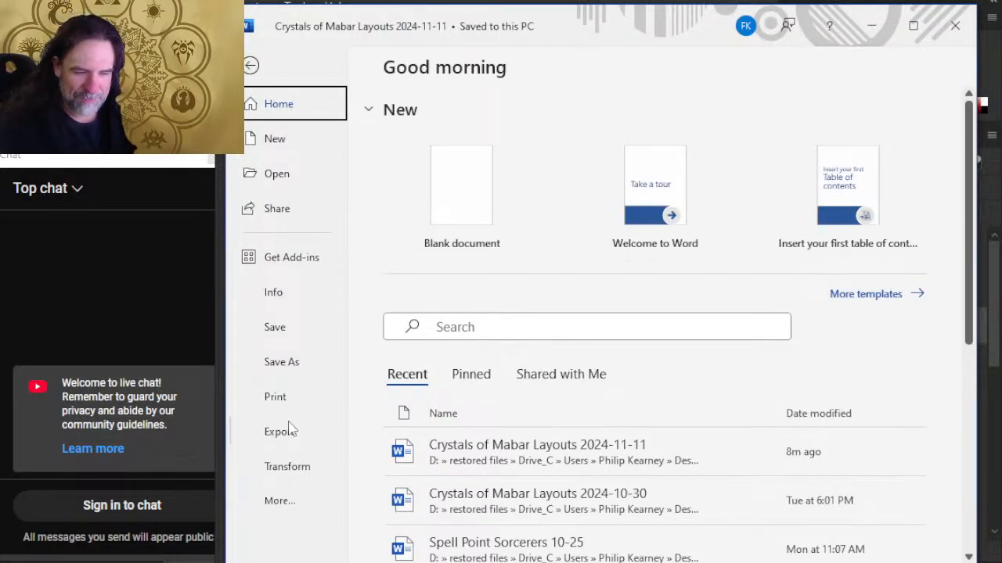
pyautogui.click(290, 429)
pyautogui.click(724, 254)
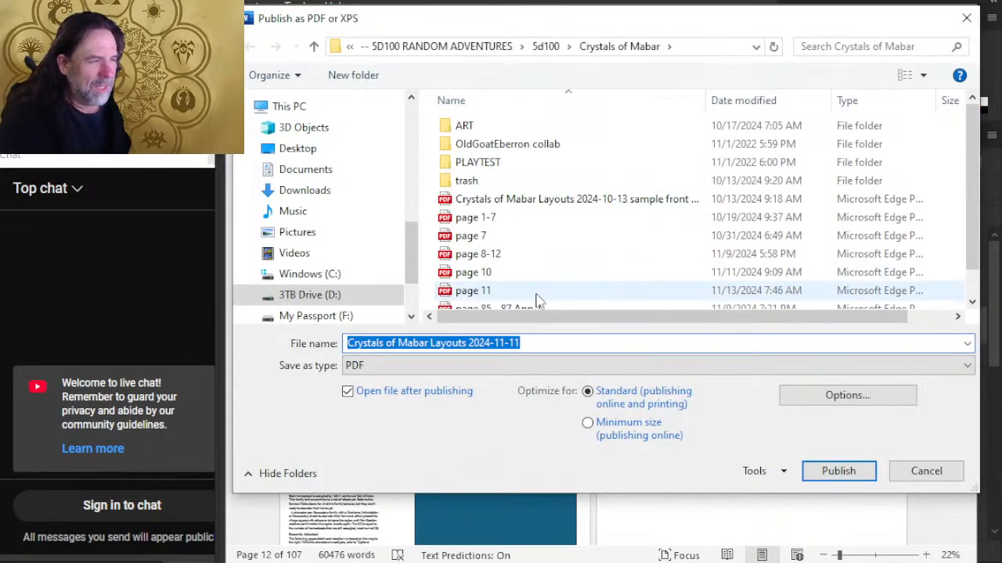
pyautogui.click(479, 290)
pyautogui.click(477, 343)
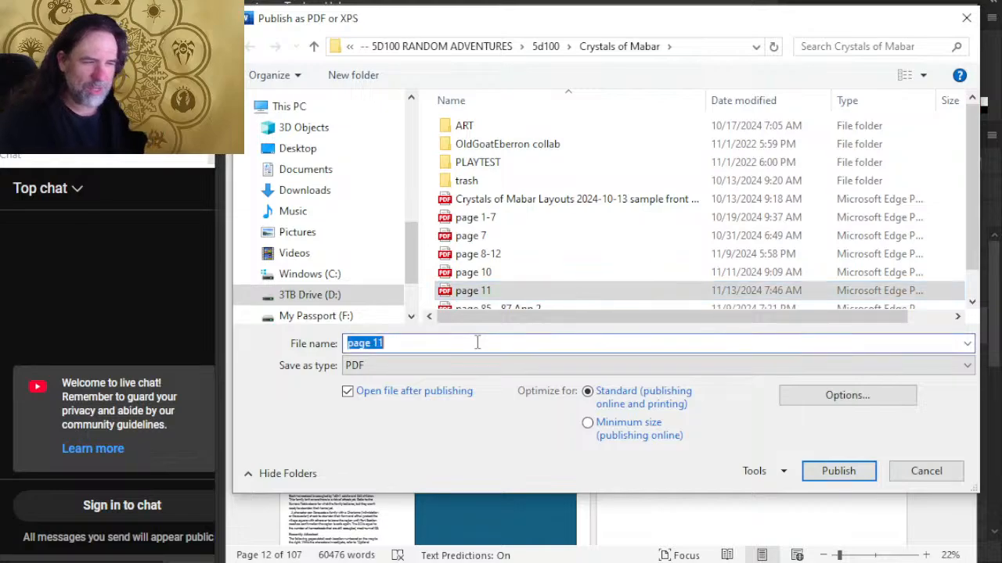
pyautogui.click(477, 342)
pyautogui.press('BackSpace')
pyautogui.write('2')
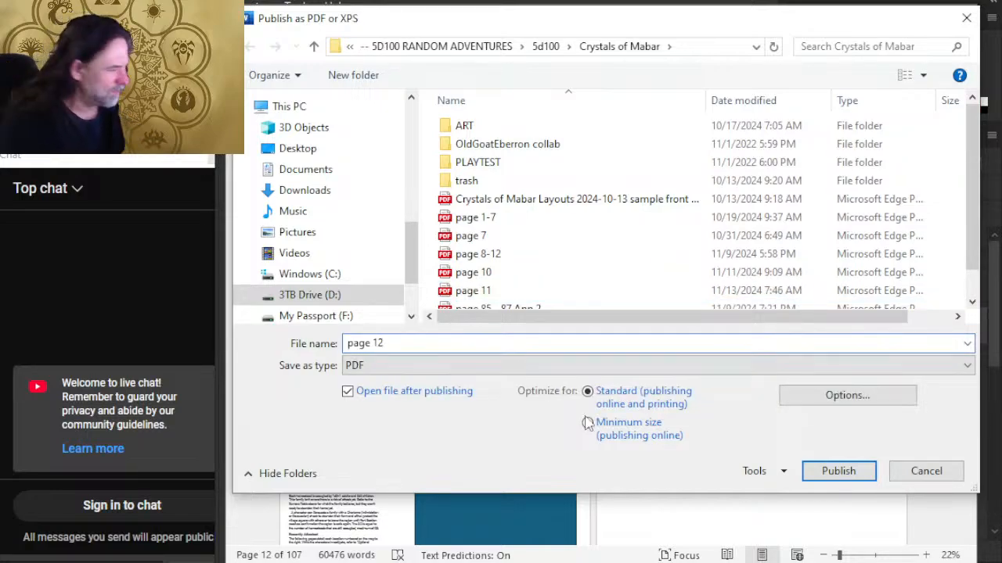
# Limit the PDF to the current page without markup, exclude document properties and accessibility structure tags, and publish it
pyautogui.click(827, 398)
pyautogui.click(559, 124)
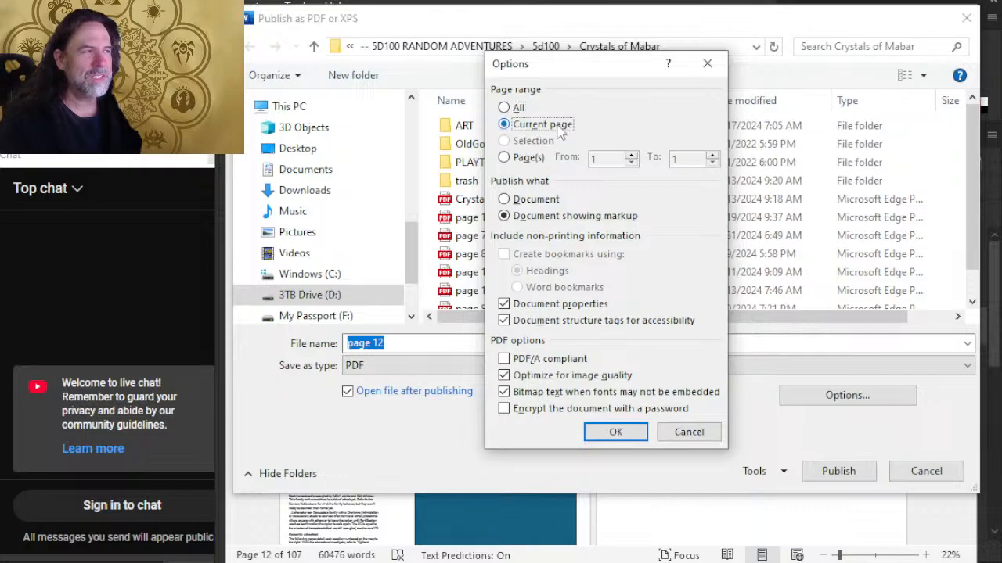
pyautogui.click(557, 200)
pyautogui.click(540, 305)
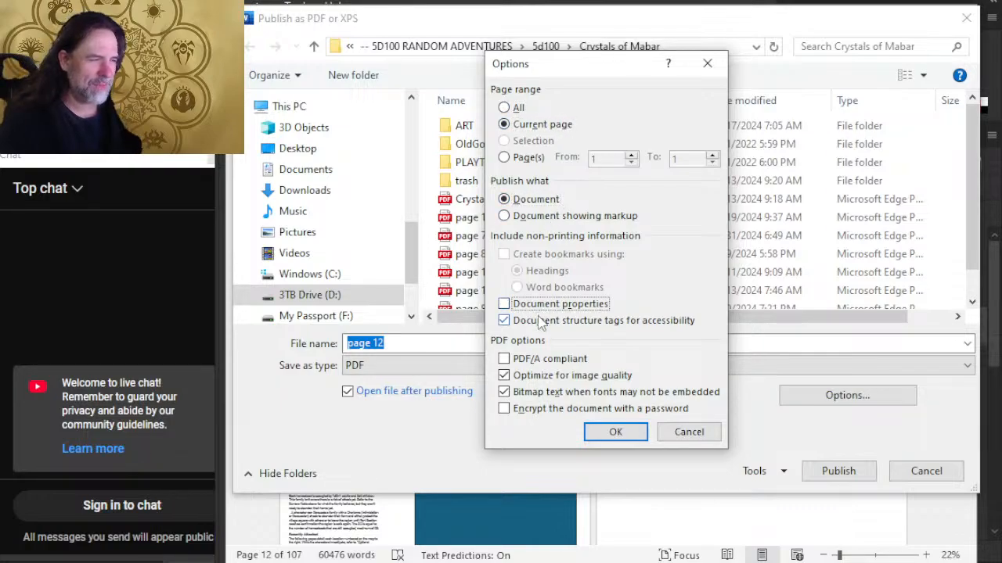
pyautogui.click(540, 321)
pyautogui.click(623, 443)
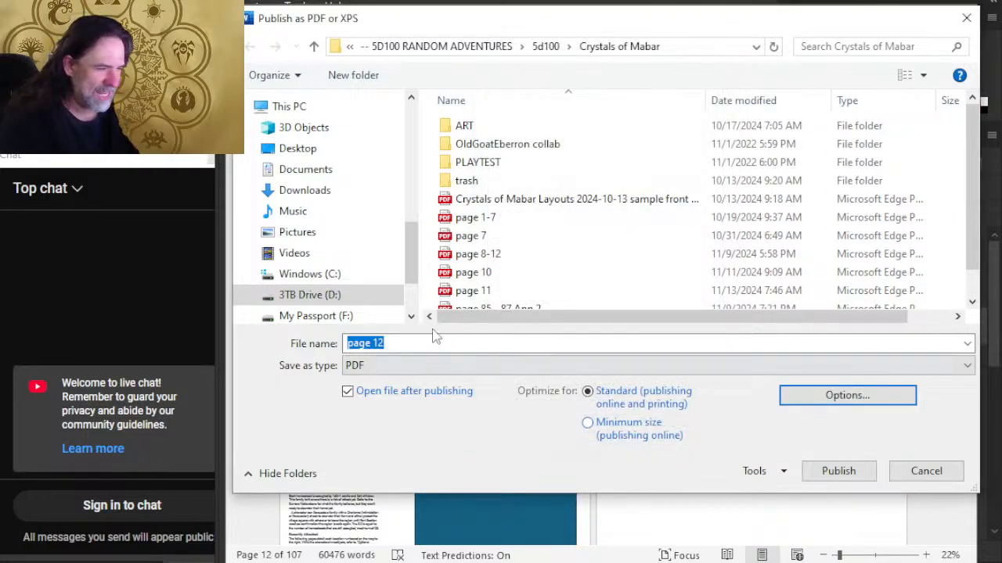
pyautogui.click(838, 472)
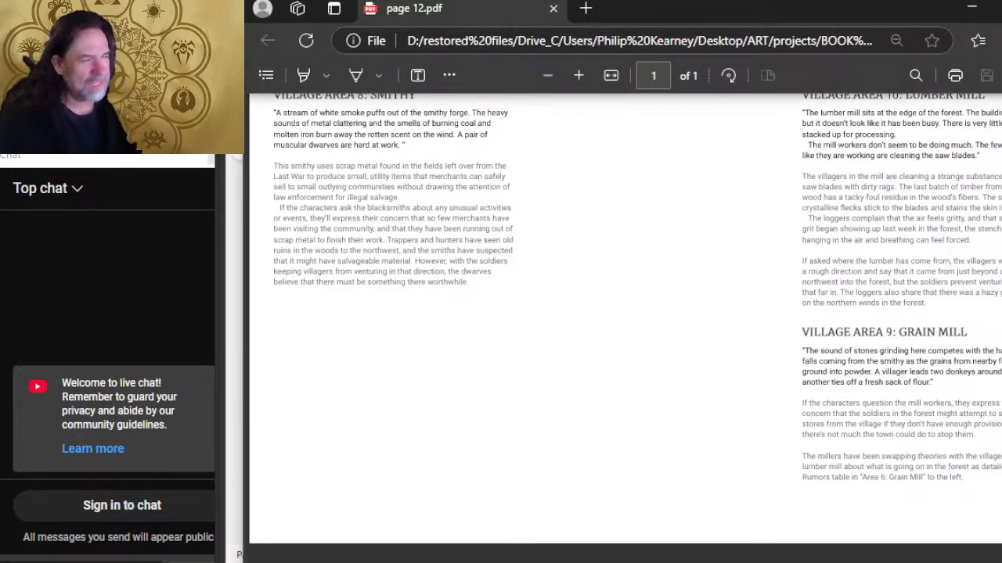
# Close the published PDF preview, switch back to Photoshop and close the CoM Cover 2024-03-27.jpg image
pyautogui.hotkey('ctrl', 'w')
pyautogui.hotkey('alt', 'Tab')
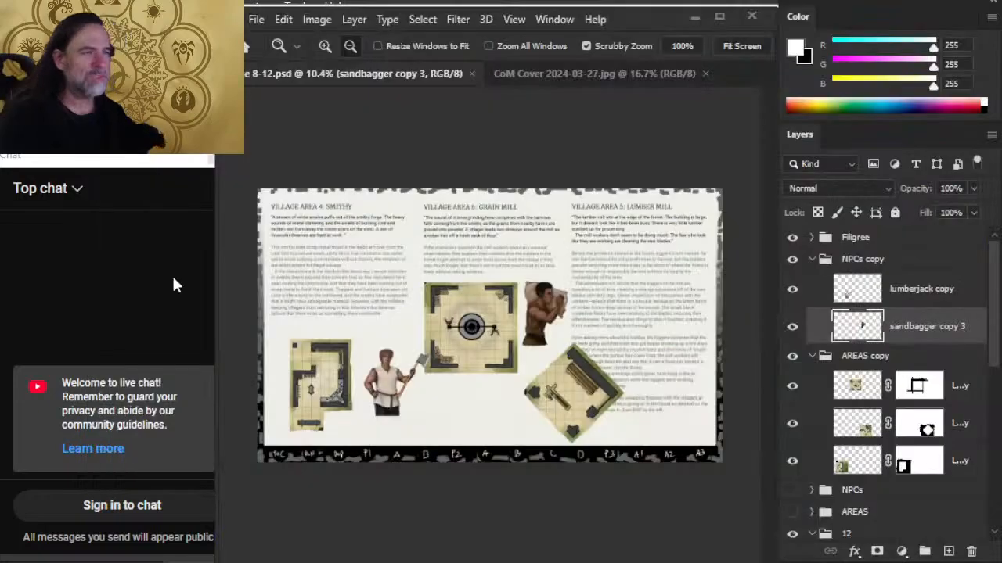
pyautogui.click(625, 82)
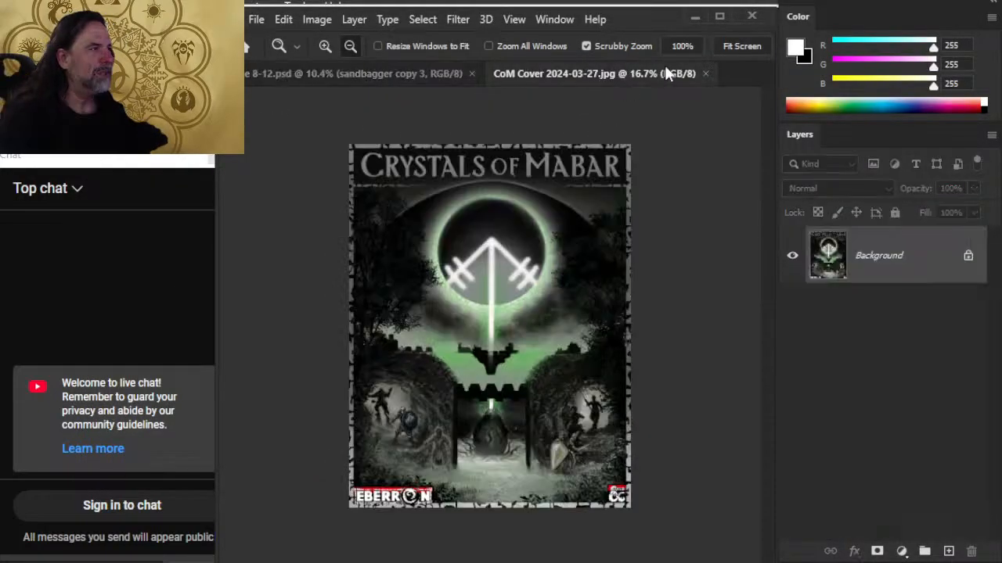
pyautogui.click(705, 74)
# Open page 12.pdf from the Crystals of Mabar folder, importing its single page at 300 pixels/inch in RGB Color
pyautogui.click(255, 18)
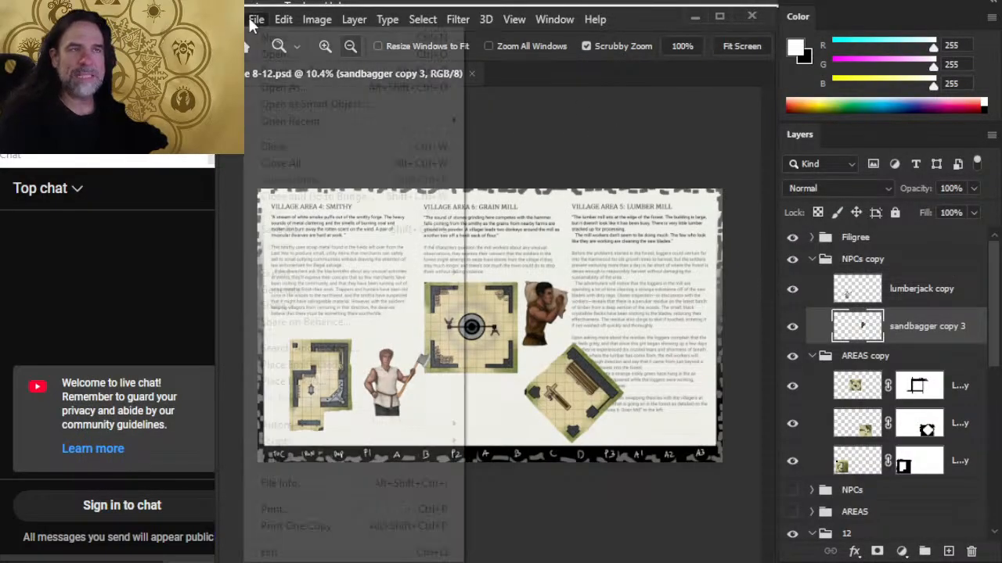
pyautogui.moveTo(308, 125)
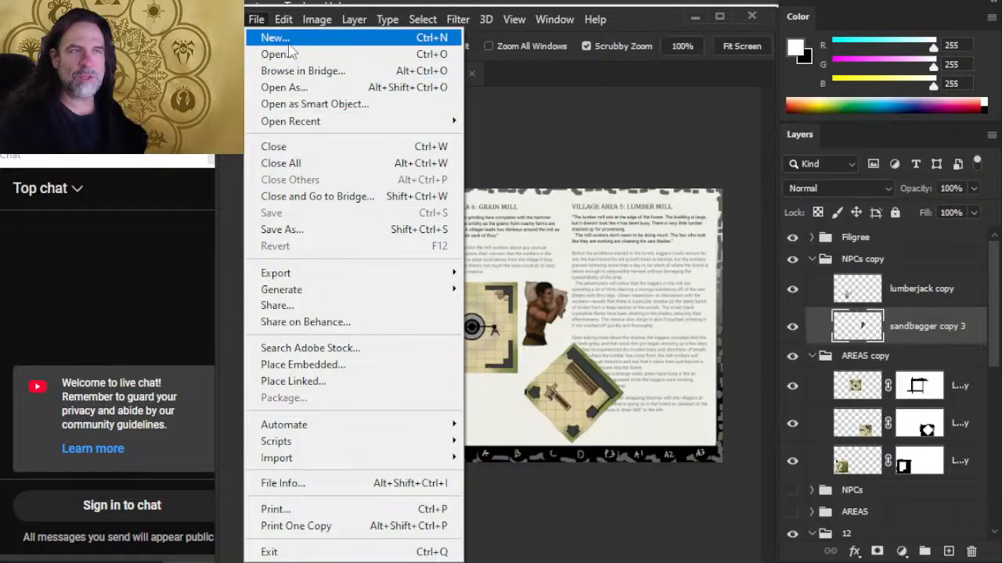
pyautogui.click(288, 53)
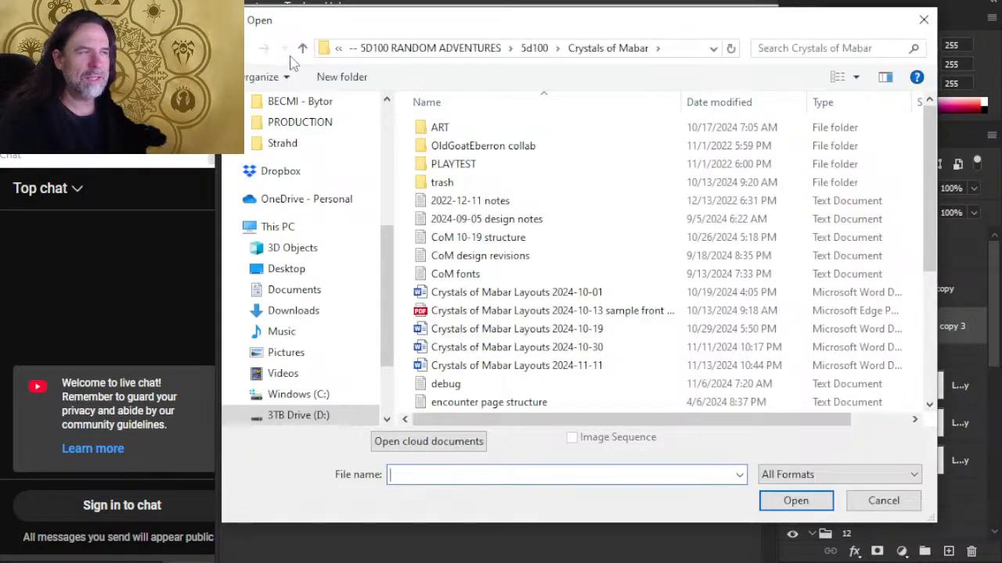
pyautogui.scroll(-4, 461, 298)
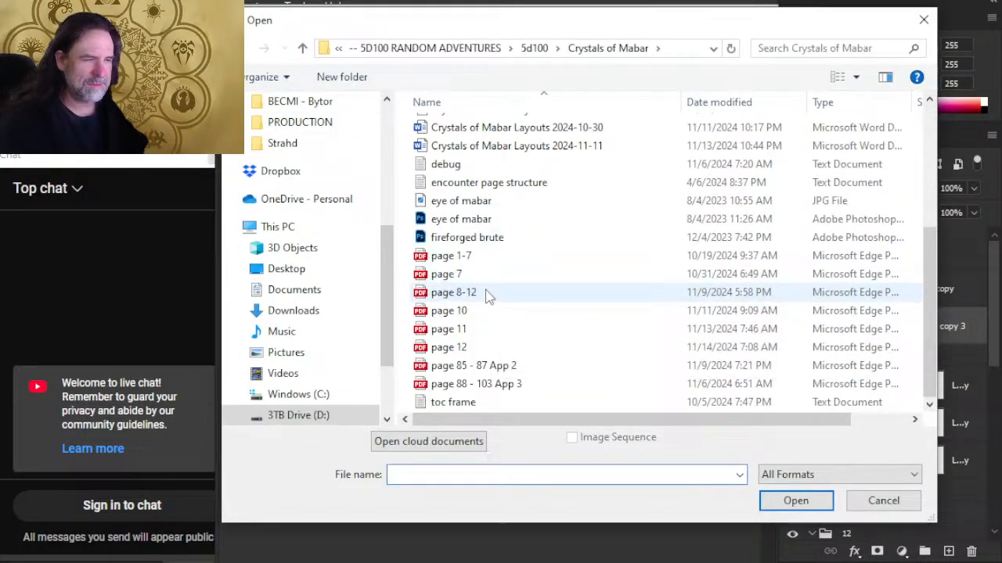
pyautogui.doubleClick(445, 349)
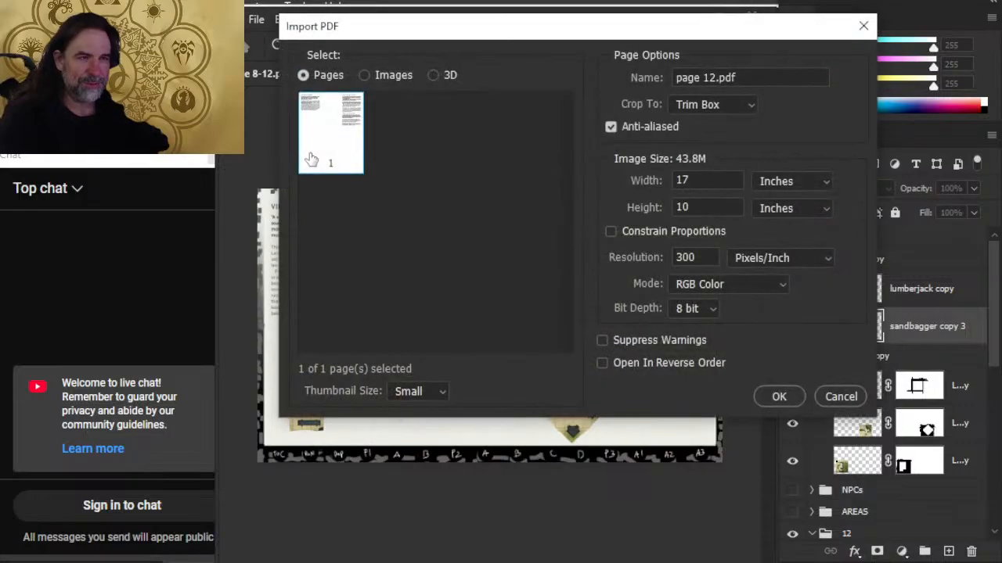
pyautogui.click(778, 397)
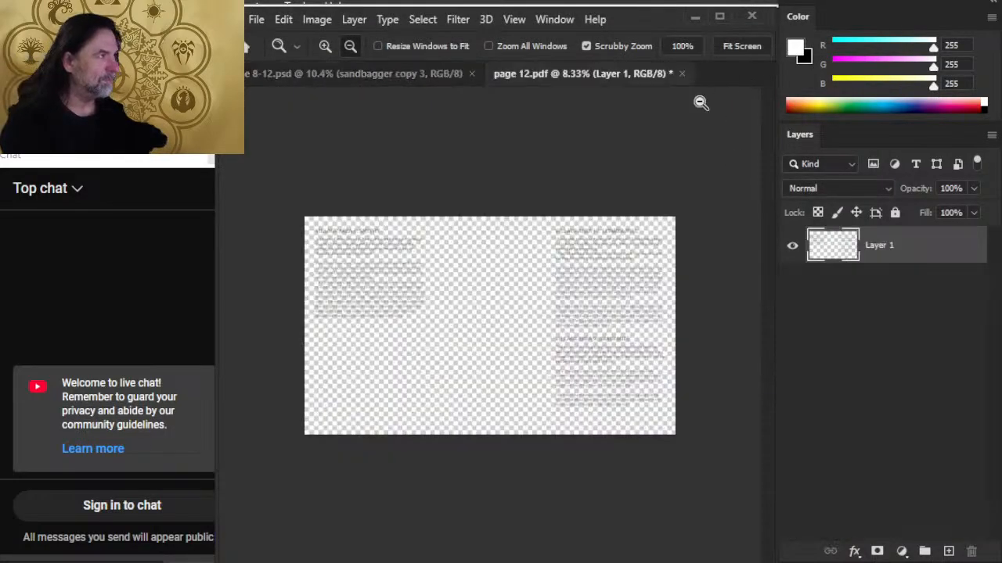
# Copy the page 12 text into the 12 group of Page 8-12.psd, directly above Layer 5 copy, and hide Layer 5 copy
pyautogui.moveTo(851, 249); pyautogui.dragTo(837, 250)
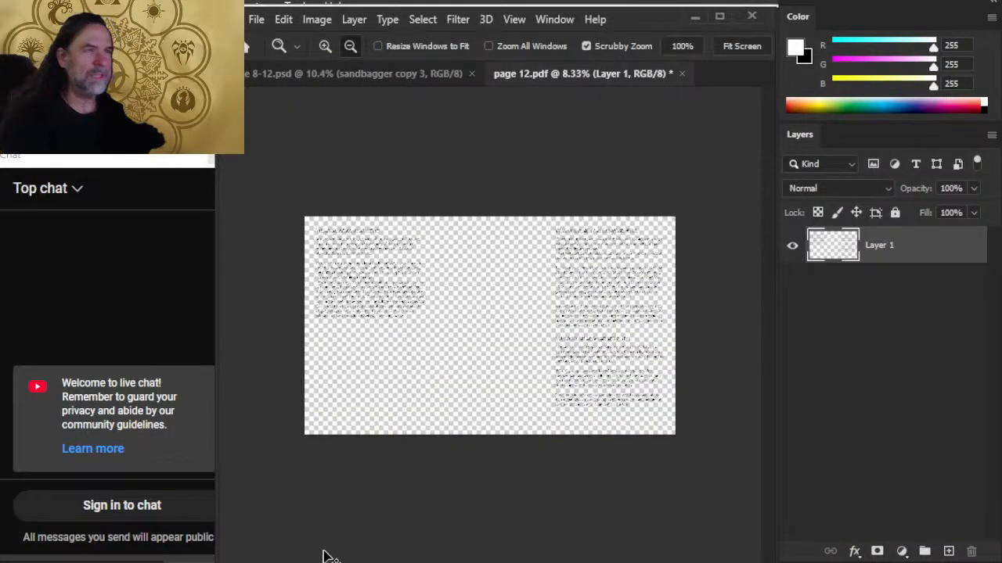
pyautogui.click(301, 77)
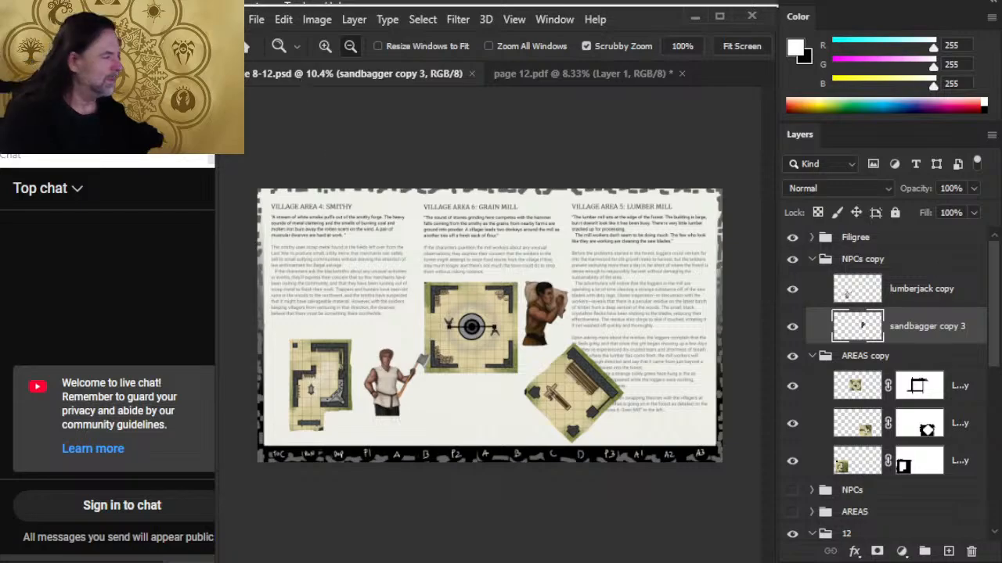
pyautogui.scroll(-5, 912, 337)
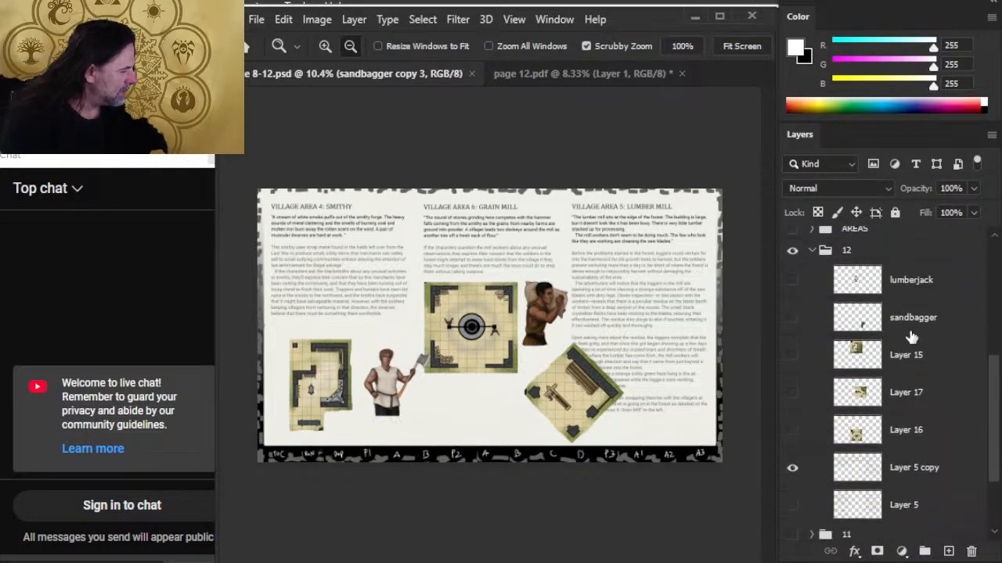
pyautogui.scroll(-2, 912, 344)
pyautogui.click(916, 381)
pyautogui.hotkey('ctrl', 'shift', 'alt', 'n')
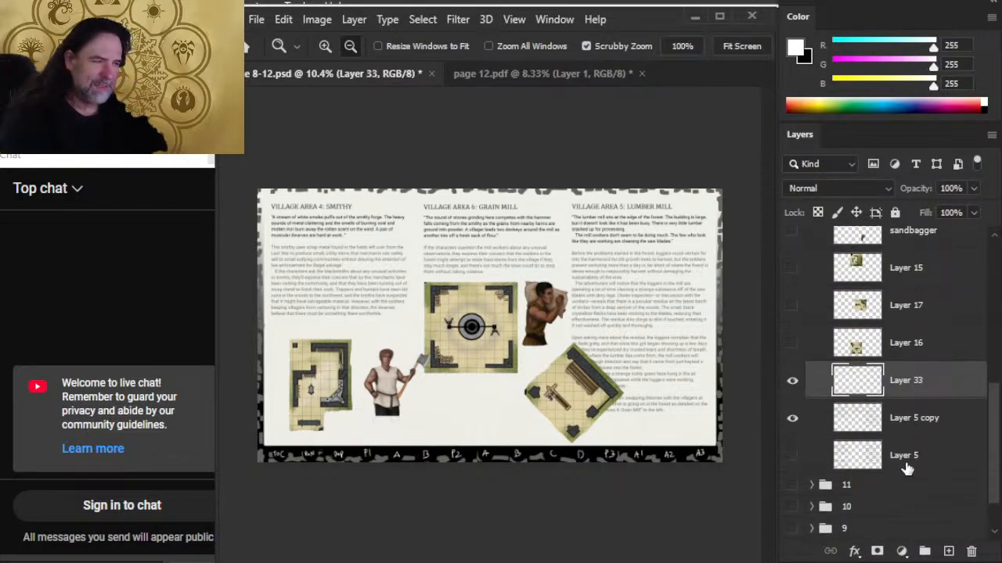
pyautogui.click(793, 420)
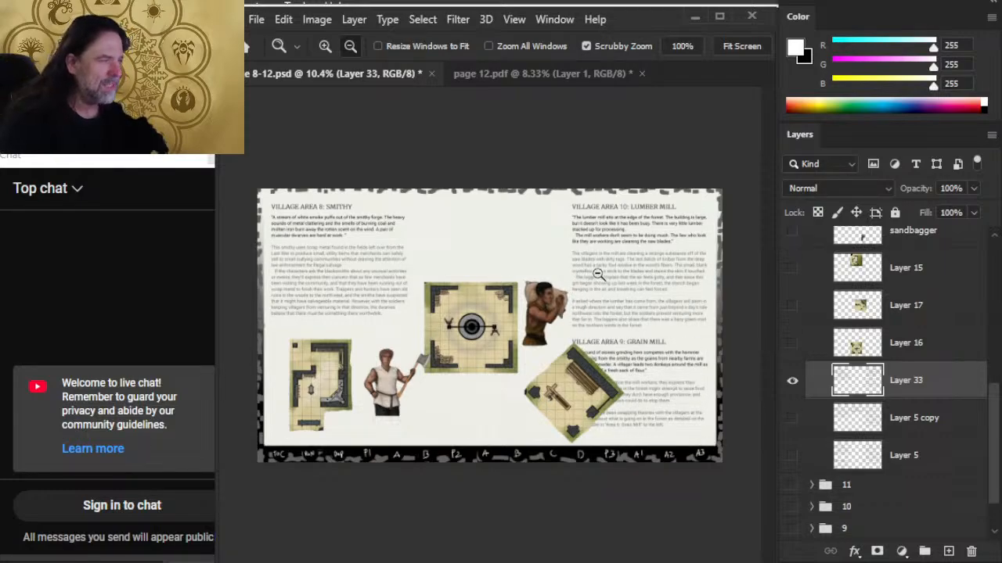
# Check how the new smithy, lumber mill and grain mill text sits against the maps and villager illustrations on the spread
pyautogui.moveTo(316, 233); pyautogui.dragTo(385, 251)
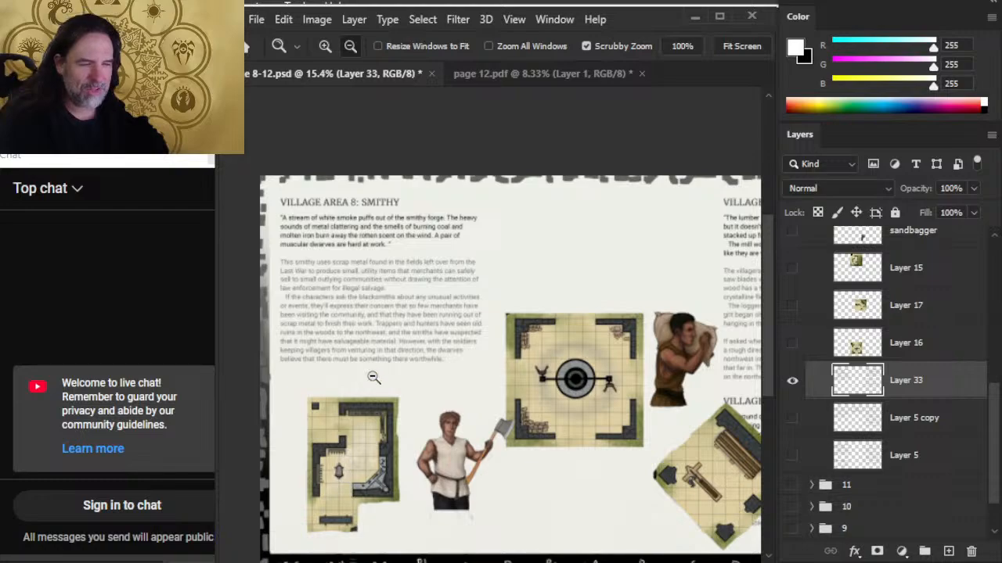
pyautogui.moveTo(403, 478); pyautogui.dragTo(368, 474)
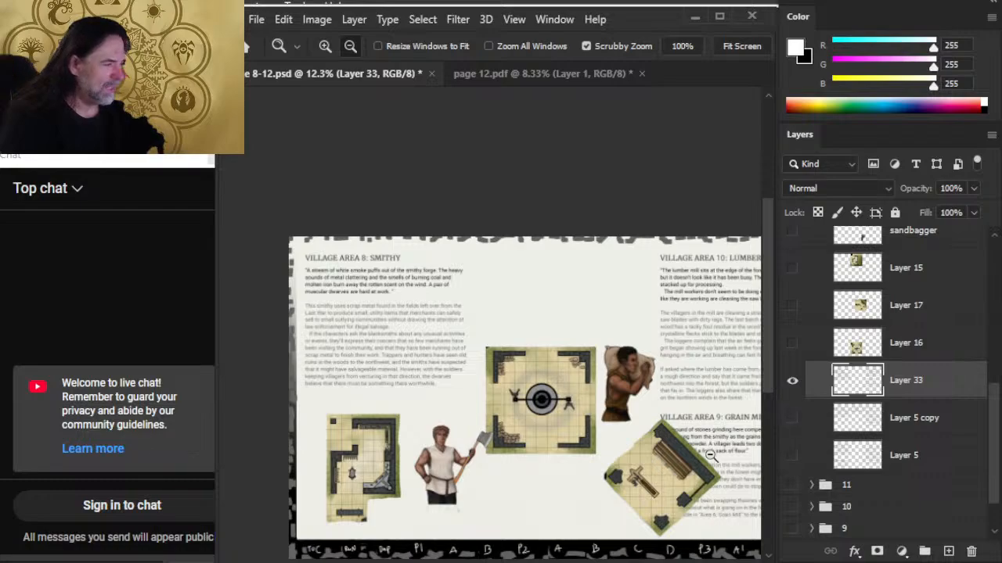
pyautogui.click(665, 365)
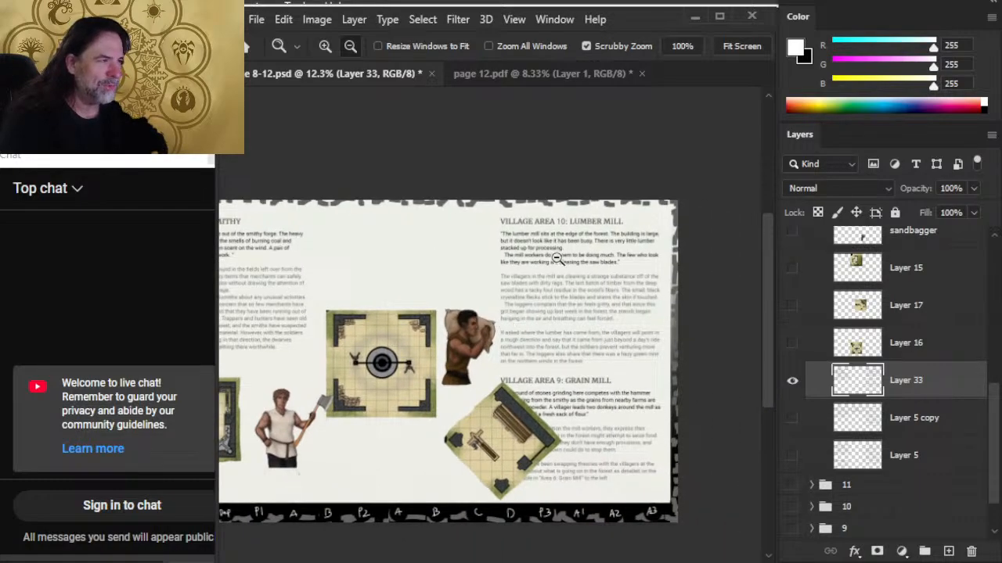
pyautogui.click(559, 259)
pyautogui.moveTo(628, 493); pyautogui.dragTo(583, 389)
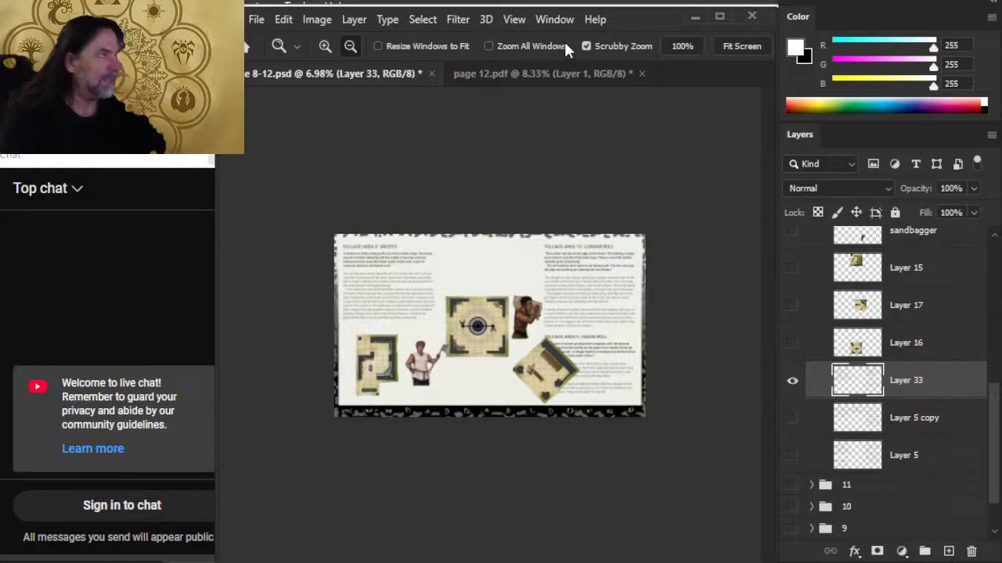
# Switch back to the Word layout document and examine the numbered buildings on the Region A village map on page 8
pyautogui.hotkey('alt', 'Tab')
pyautogui.scroll(5, 747, 235)
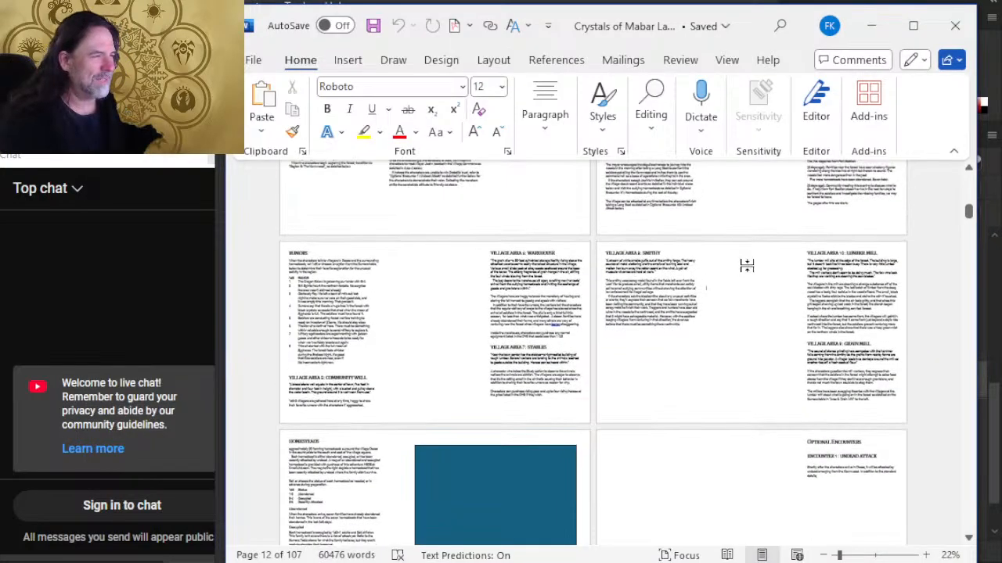
pyautogui.click(708, 233)
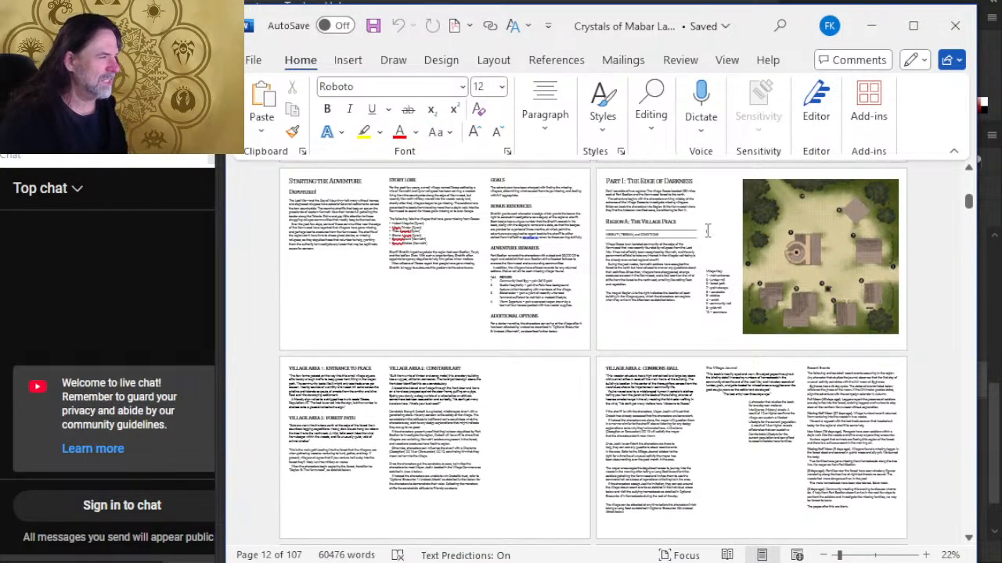
pyautogui.scroll(7, 710, 238)
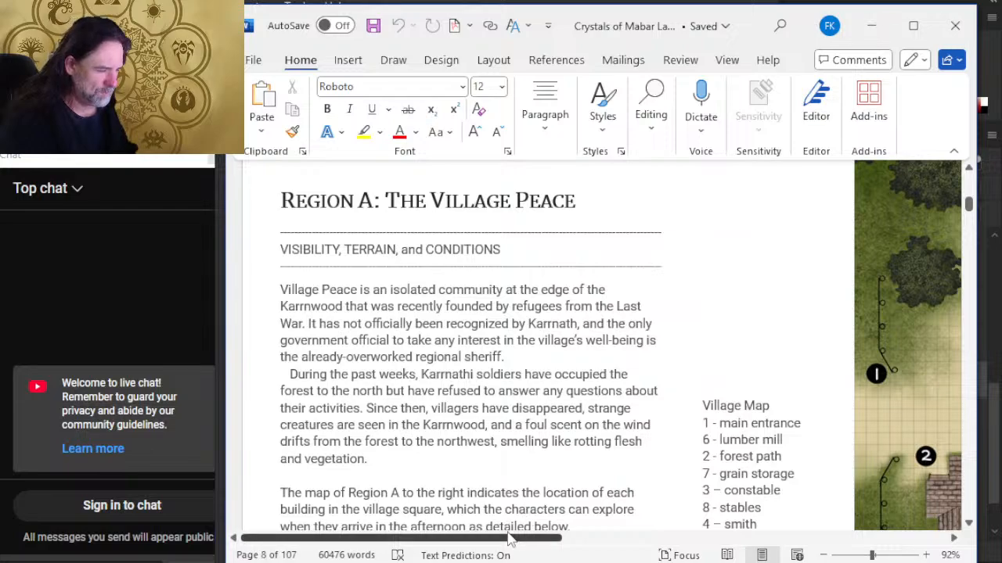
pyautogui.moveTo(532, 538); pyautogui.dragTo(780, 550)
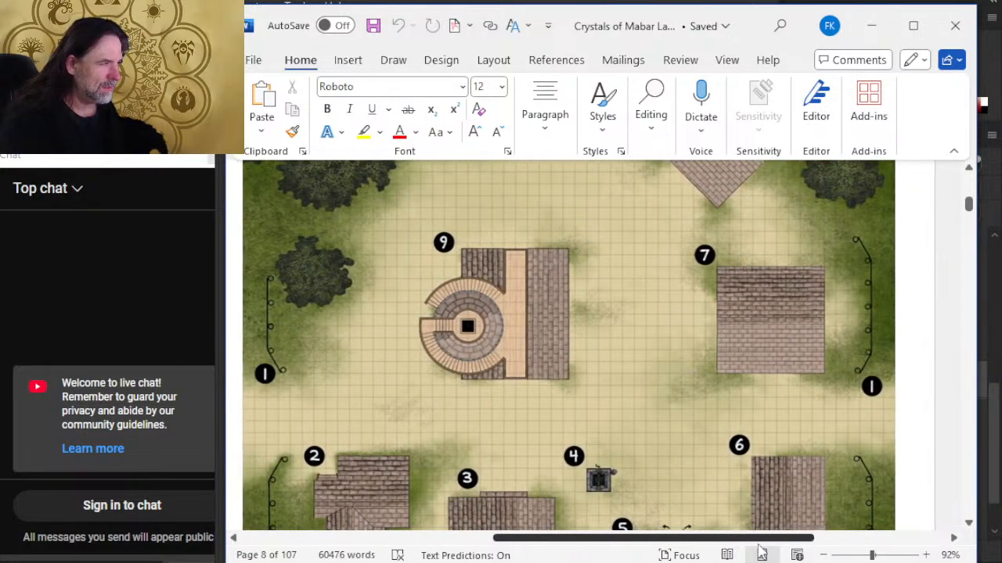
pyautogui.hscroll(-2, 716, 461)
pyautogui.scroll(3, 693, 392)
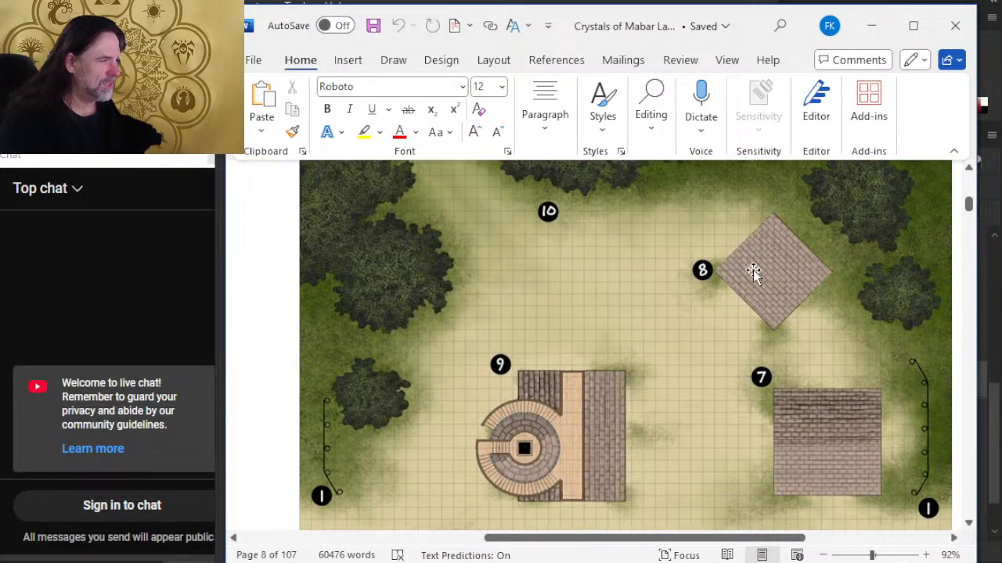
# Compare the numbered buildings on the page 8 village map with the lumber mill and grain mill headings on the Photoshop spread
pyautogui.scroll(-5, 763, 281)
pyautogui.scroll(-3, 817, 258)
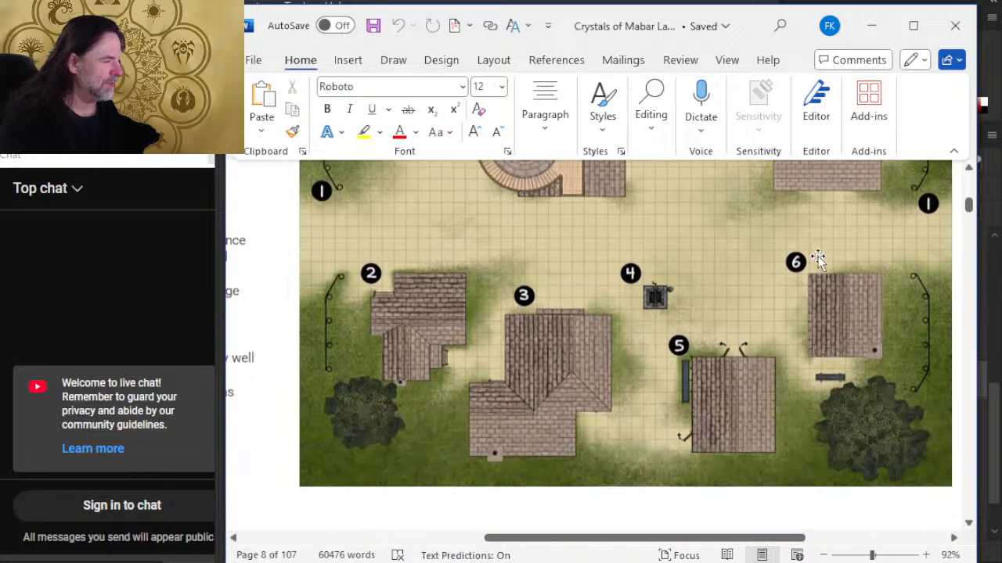
pyautogui.scroll(12, 722, 311)
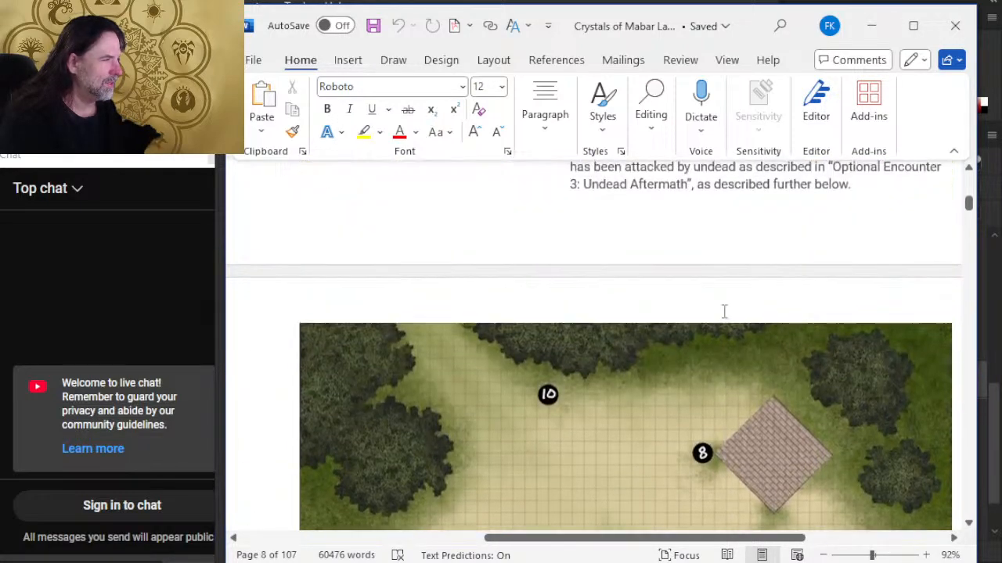
pyautogui.scroll(-4, 721, 313)
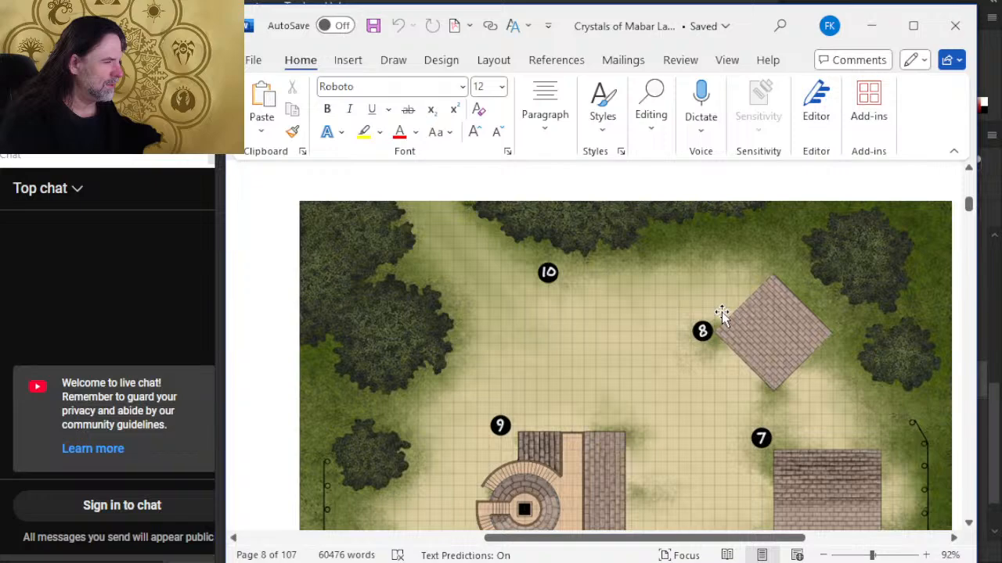
pyautogui.hotkey('alt', 'Tab')
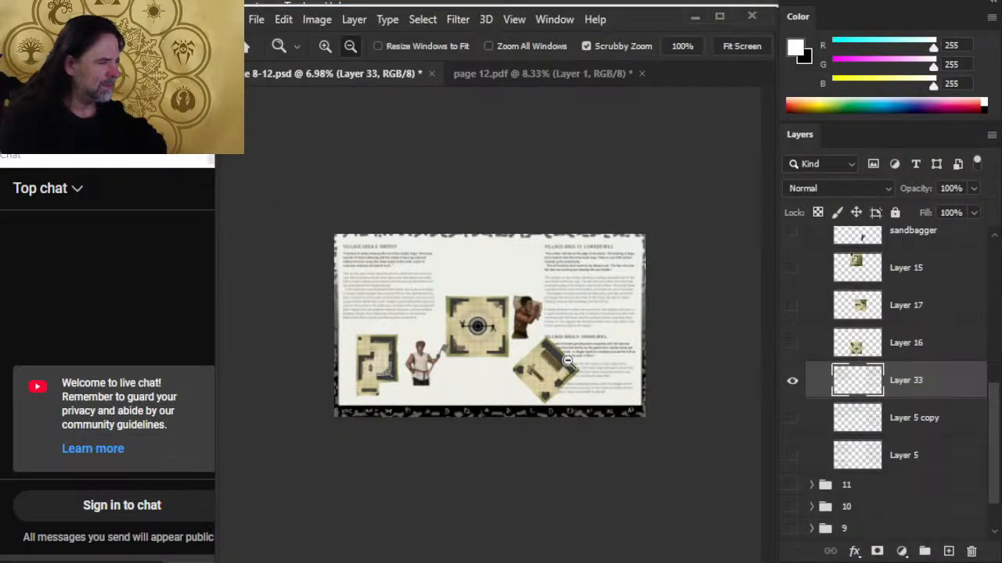
pyautogui.click(633, 374)
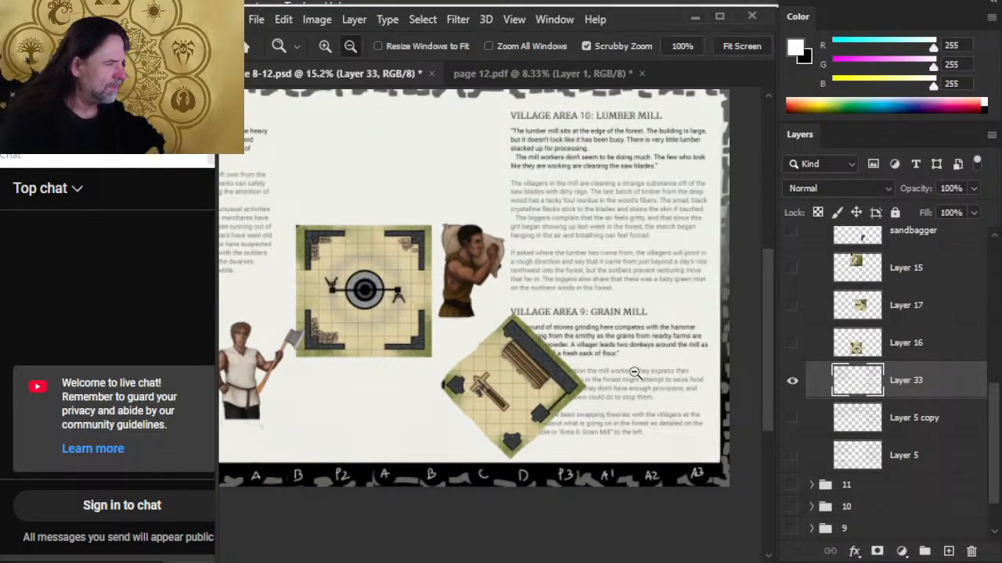
# Look through the open windows and return to the Word layout document at the page 8 village map
pyautogui.hotkey('alt', 'Tab')
pyautogui.hotkey('alt', 'Tab')
pyautogui.press('Tab')
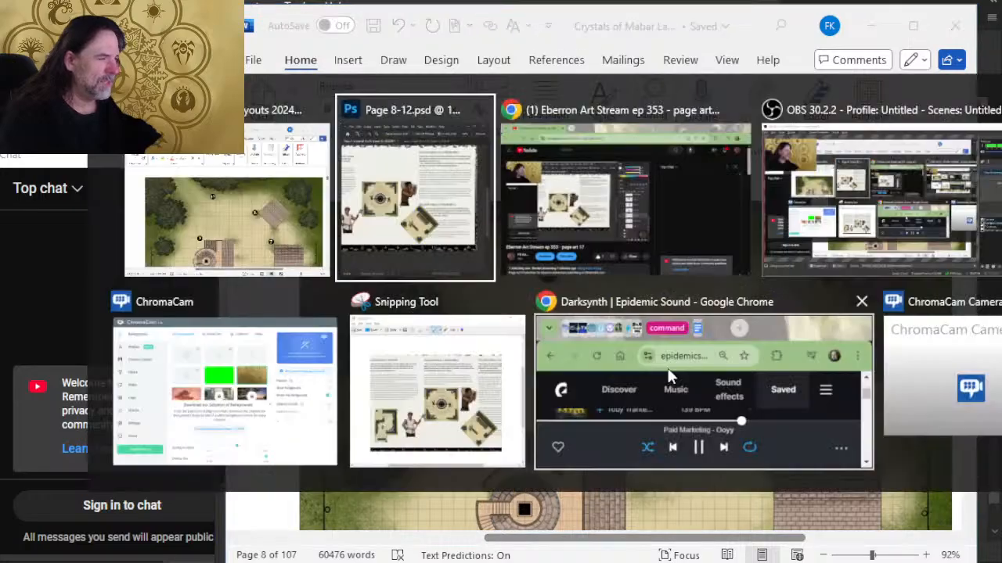
pyautogui.press('Tab')
pyautogui.press('Tab')
pyautogui.press('Tab')
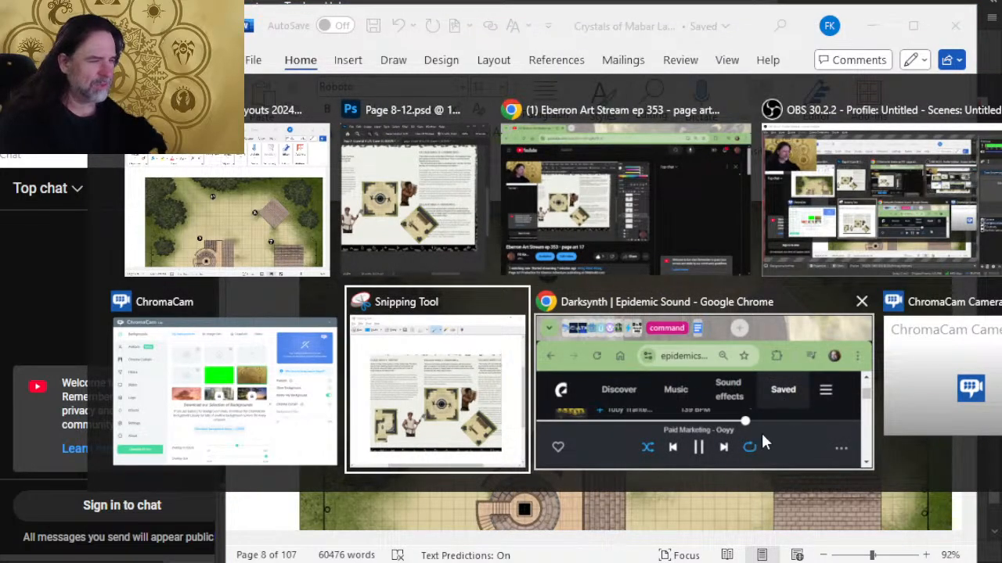
pyautogui.hotkey('alt', 'shift', 'Tab')
pyautogui.hotkey('alt', 'shift', 'Tab')
pyautogui.hotkey('alt', 'shift', 'Tab')
pyautogui.hotkey('alt', 'shift', 'Tab')
pyautogui.hotkey('alt', 'shift', 'Tab')
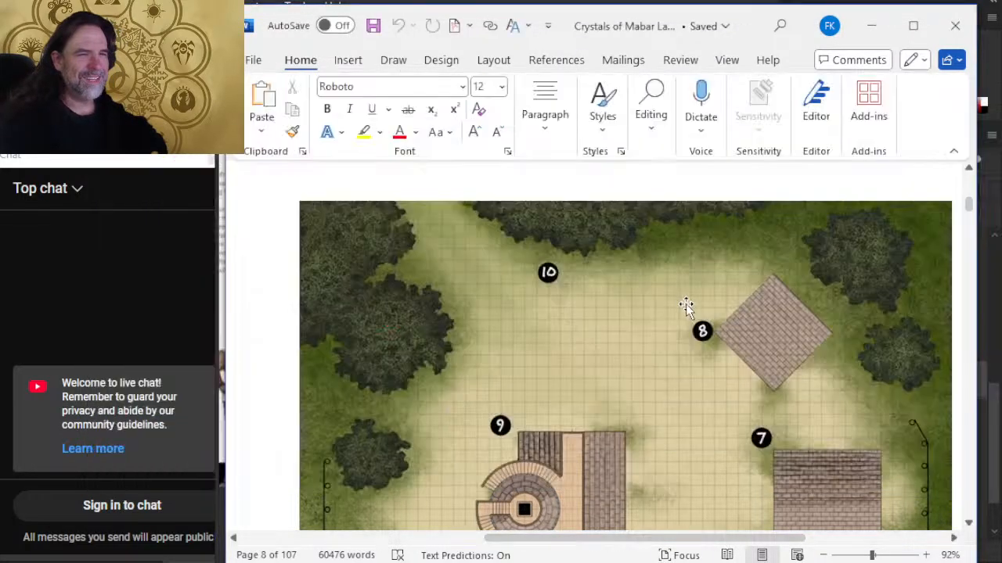
# Read the Village Area 10: Lumber Mill and Village Area 9: Grain Mill text on page 12 of the Word document
pyautogui.keyDown('ctrl'); pyautogui.scroll(-2, 686, 303); pyautogui.keyUp('ctrl')
pyautogui.scroll(-10, 684, 377)
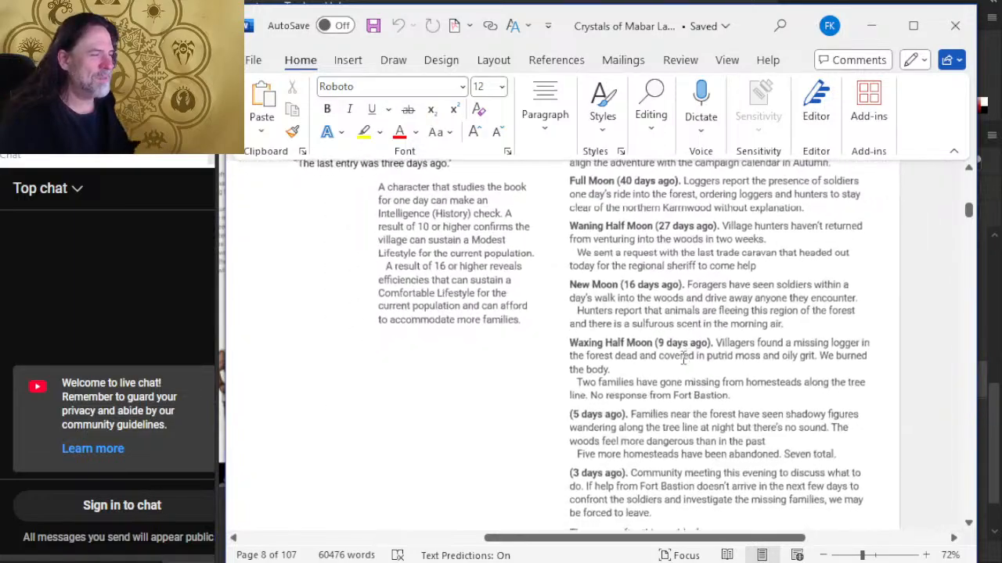
pyautogui.scroll(-15, 684, 358)
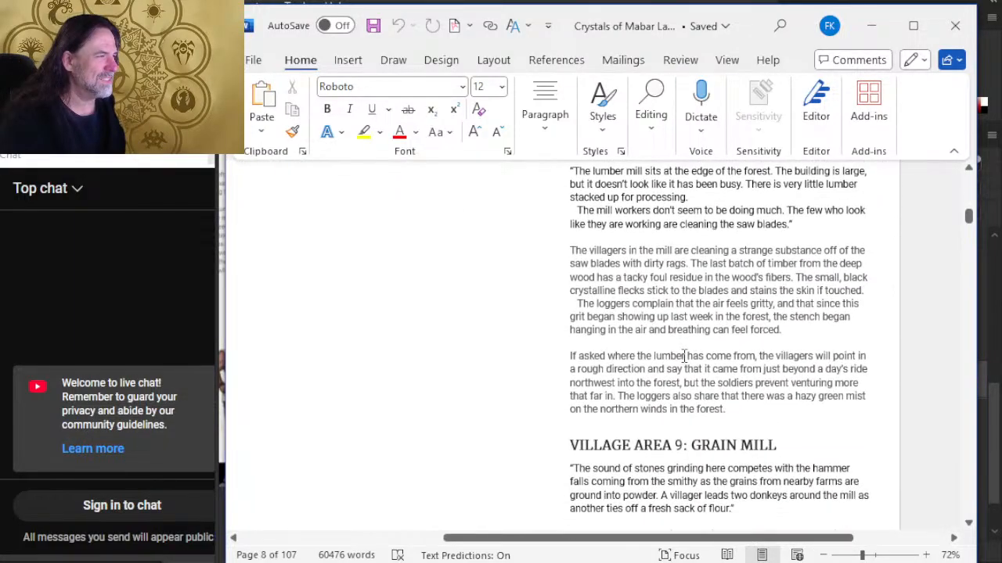
pyautogui.scroll(3, 685, 356)
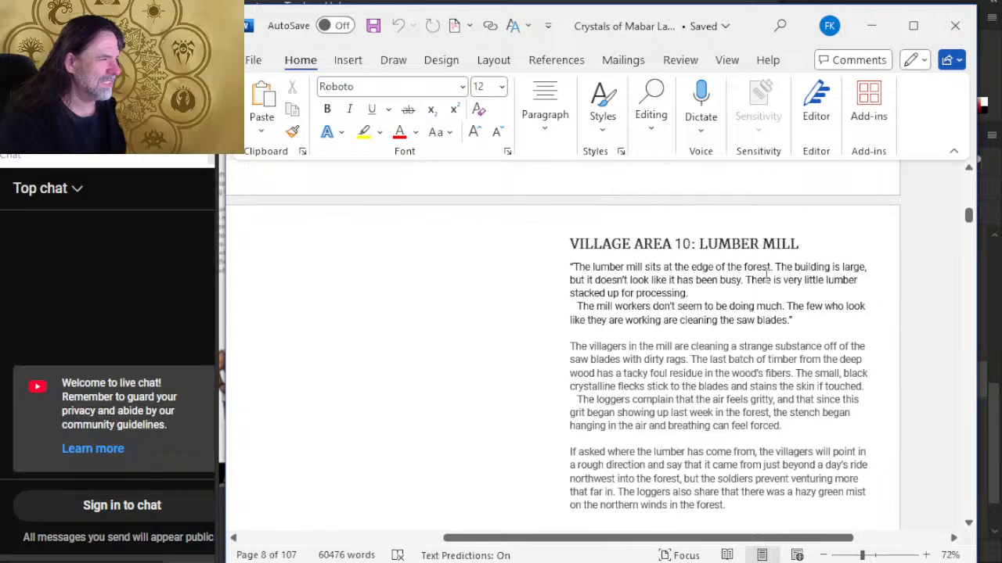
pyautogui.scroll(-7, 749, 364)
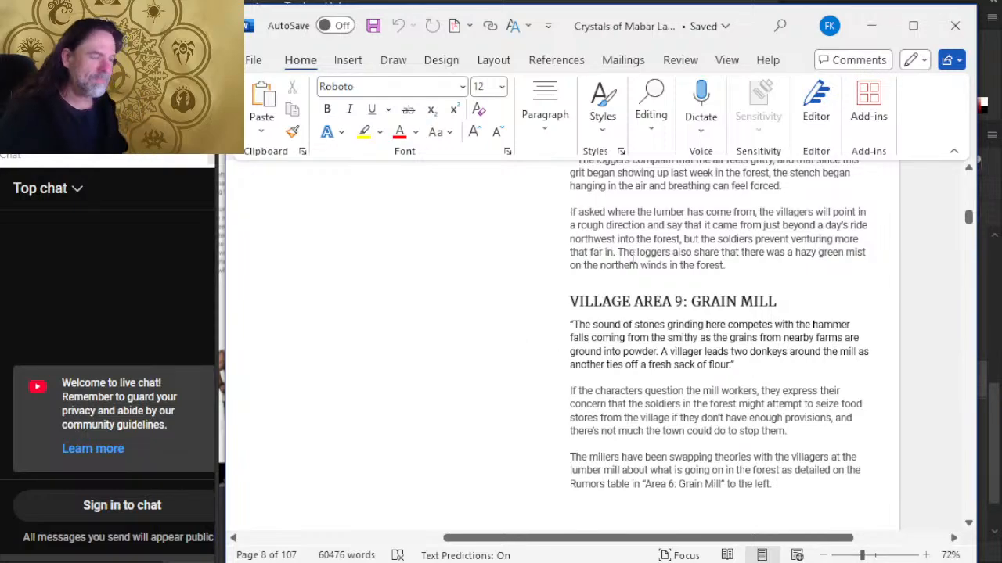
pyautogui.scroll(-1, 633, 256)
pyautogui.scroll(-2, 582, 304)
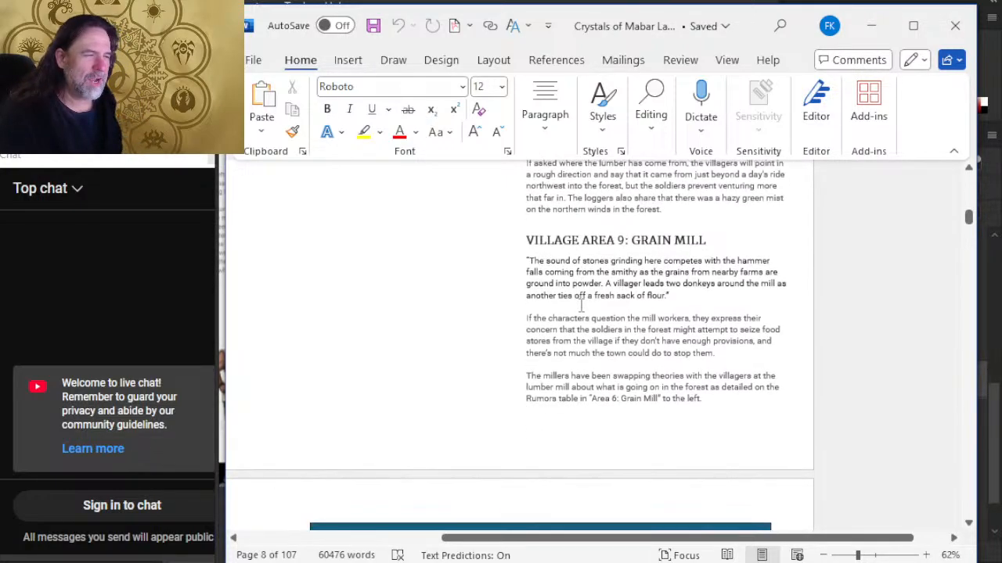
pyautogui.scroll(5, 548, 277)
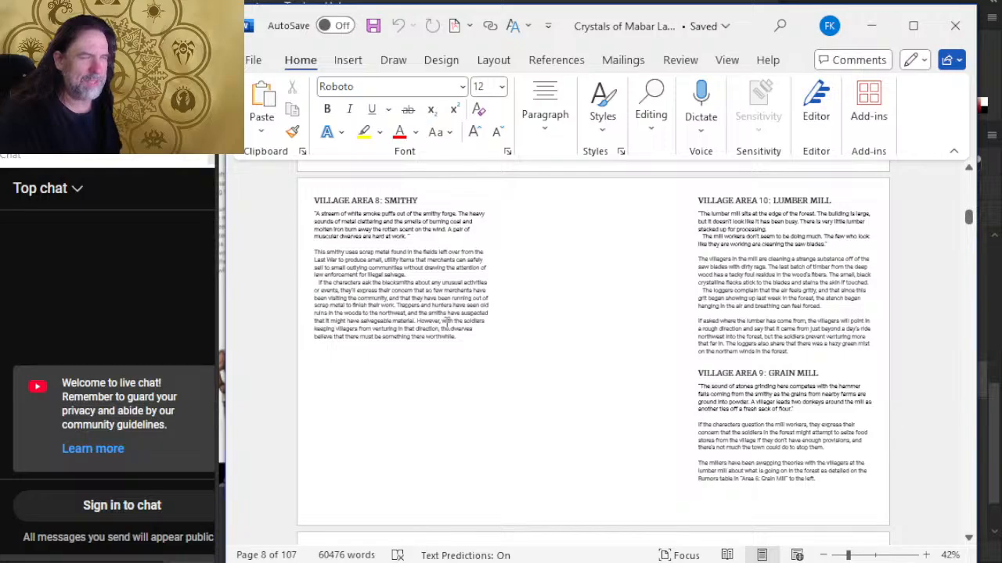
# Check the order of the numbered village area sections on pages 9 to 12 against the Region A map and its legend
pyautogui.scroll(10, 561, 363)
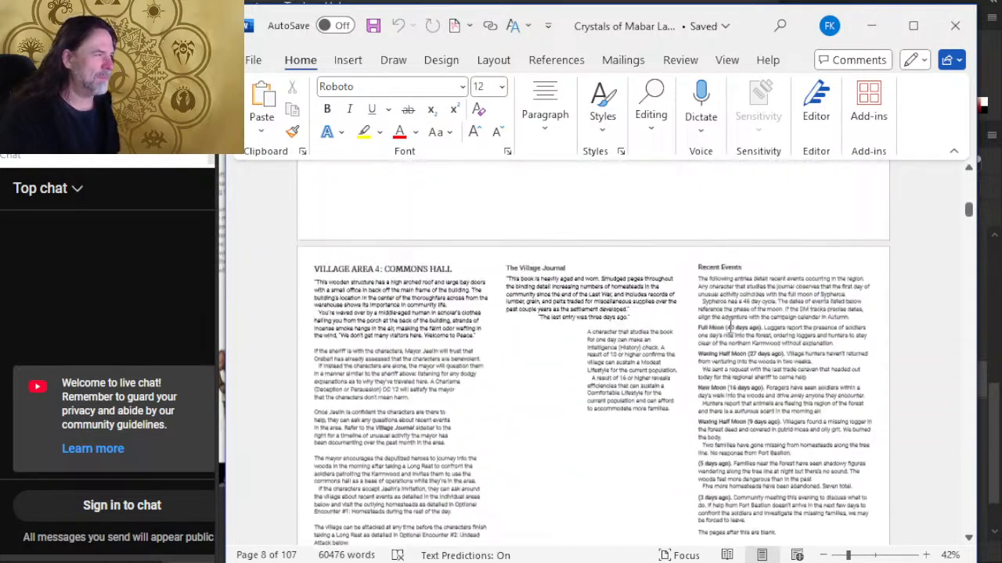
pyautogui.scroll(5, 806, 324)
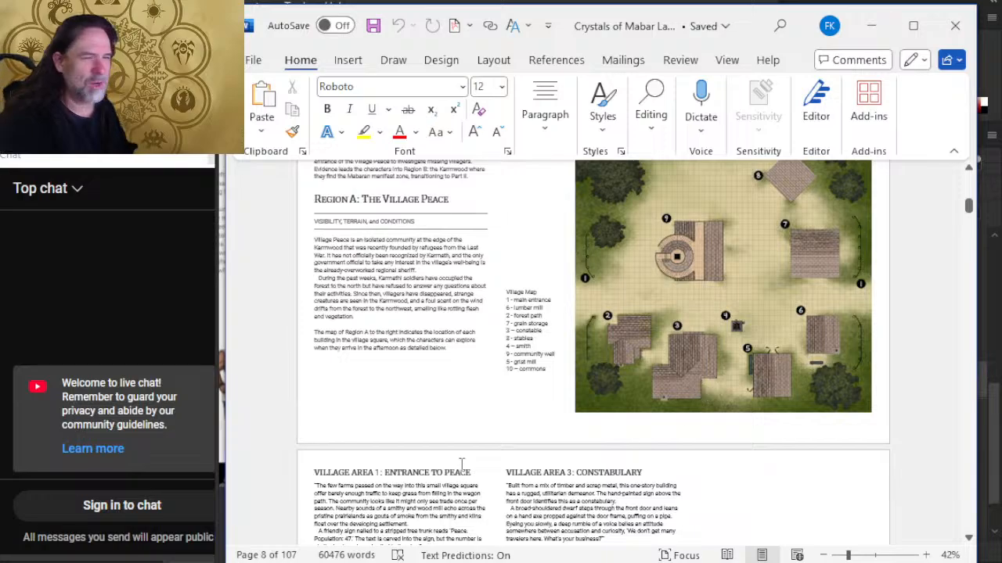
pyautogui.scroll(-10, 586, 414)
pyautogui.scroll(-15, 606, 395)
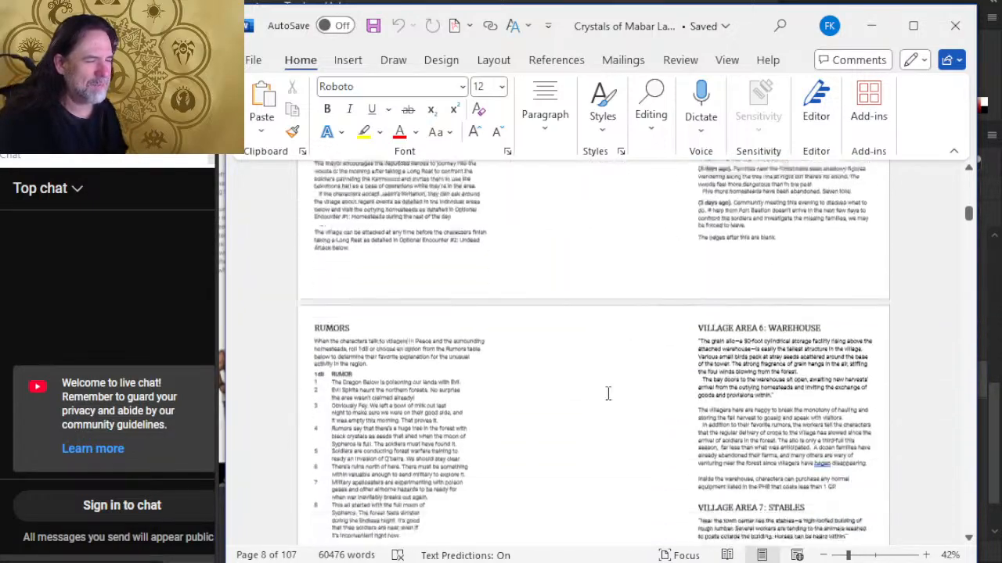
pyautogui.scroll(-2, 615, 384)
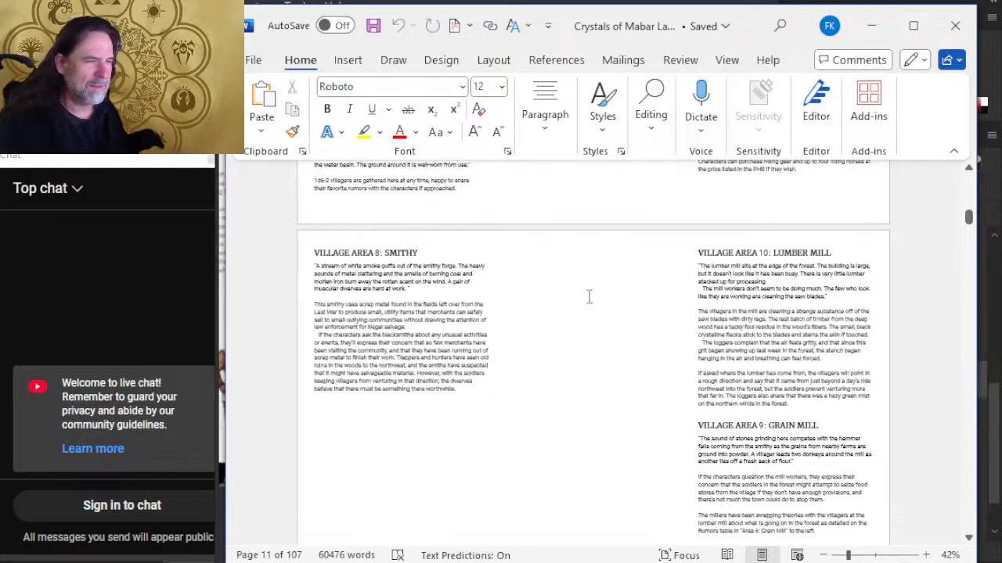
pyautogui.scroll(-1, 590, 297)
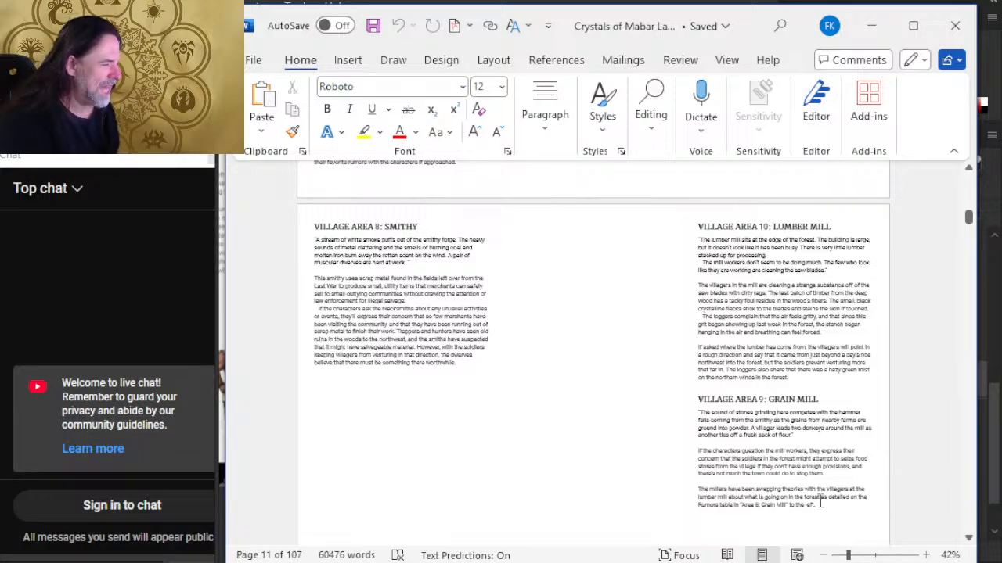
pyautogui.scroll(20, 774, 426)
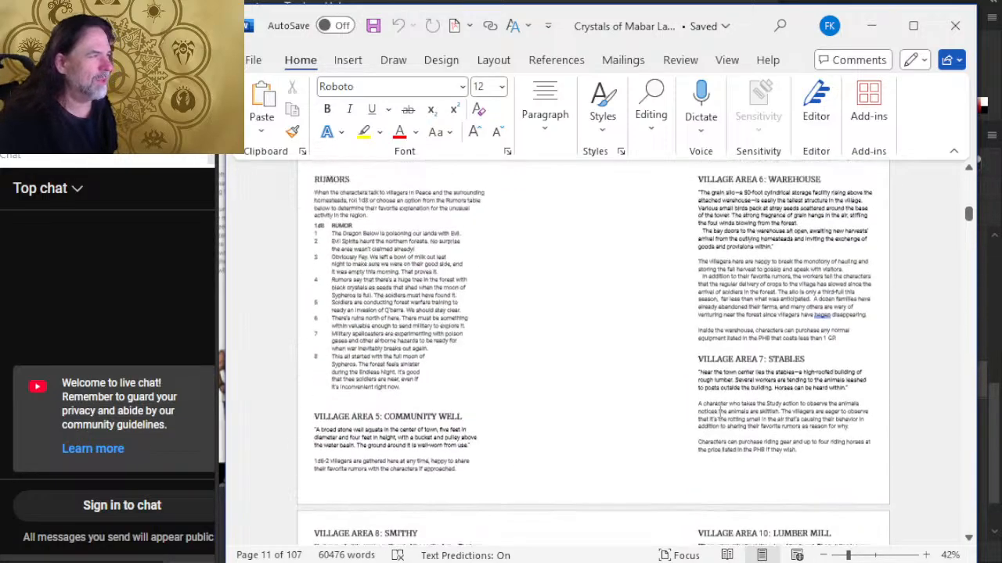
pyautogui.scroll(20, 774, 426)
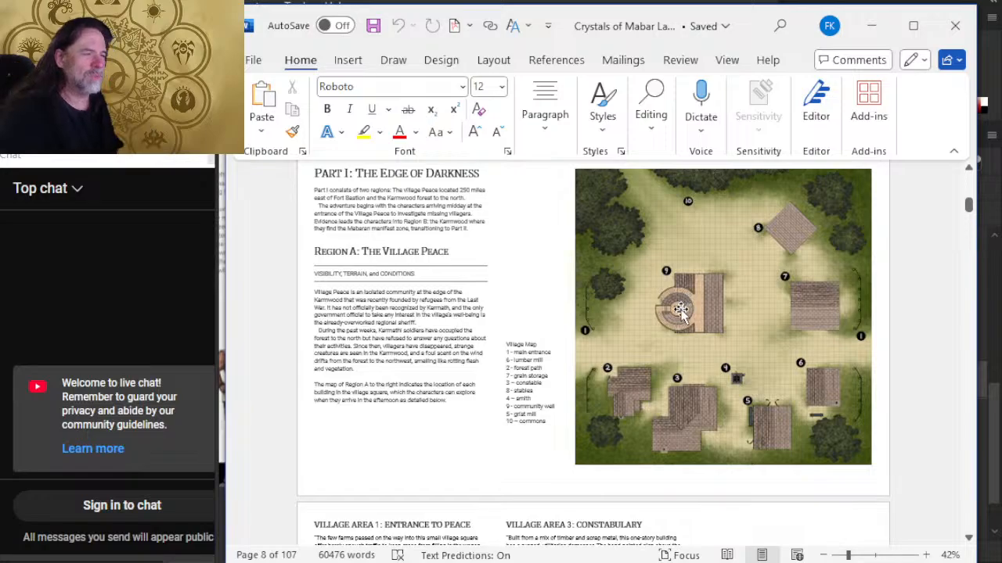
# Review the Village Area 5 to 10 sections, focusing on how smithy, lumber mill and grain mill are arranged on page 12
pyautogui.scroll(-10, 680, 310)
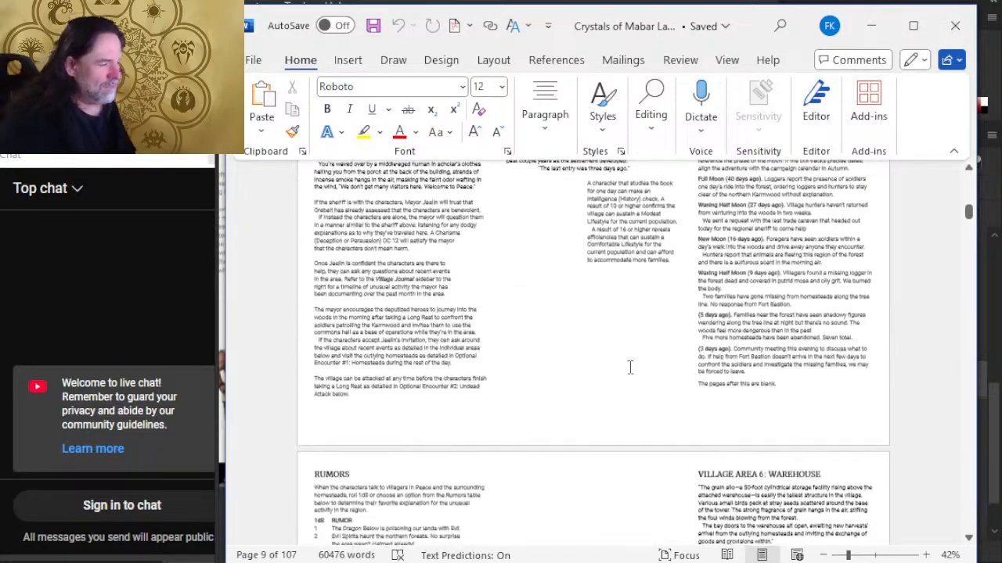
pyautogui.scroll(-5, 629, 367)
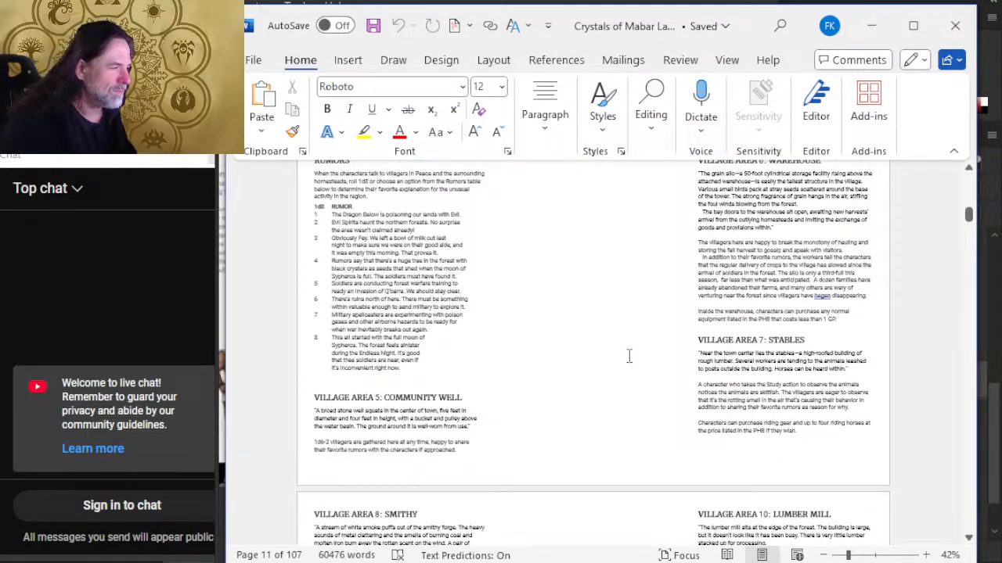
pyautogui.scroll(-3, 655, 352)
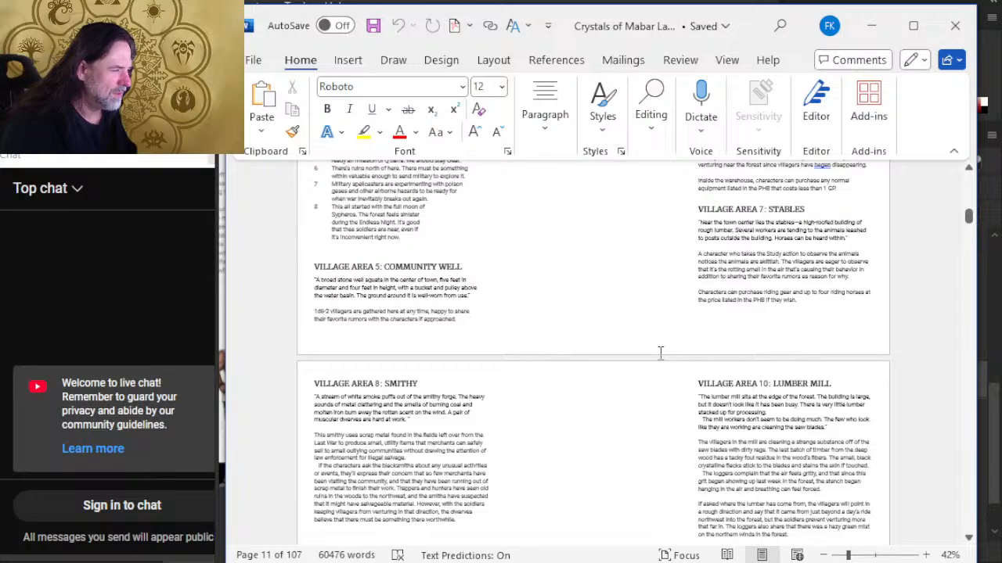
pyautogui.scroll(-5, 659, 353)
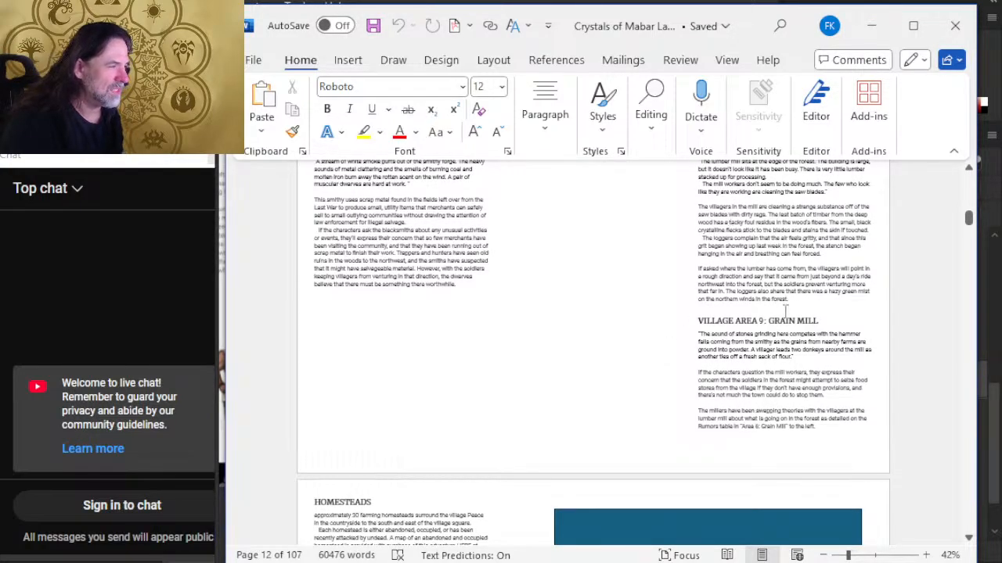
pyautogui.scroll(4, 793, 331)
pyautogui.scroll(-2, 787, 313)
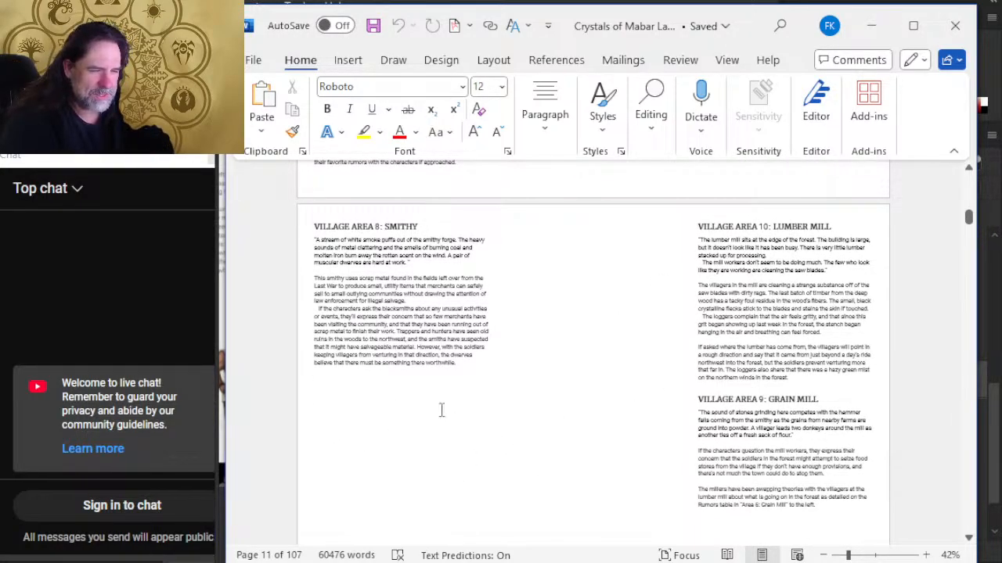
# Switch to Photoshop and examine how the area maps and villager illustrations line up with the lumber mill and grain mill text
pyautogui.hotkey('alt', 'Tab')
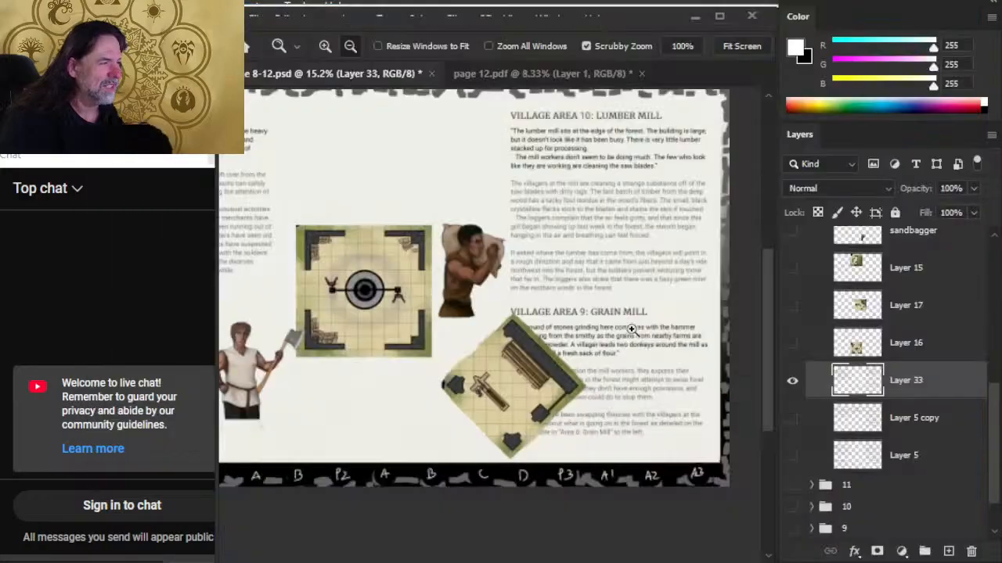
pyautogui.hotkey('alt', 'Tab')
pyautogui.scroll(10, 686, 324)
pyautogui.hotkey('alt', 'Tab')
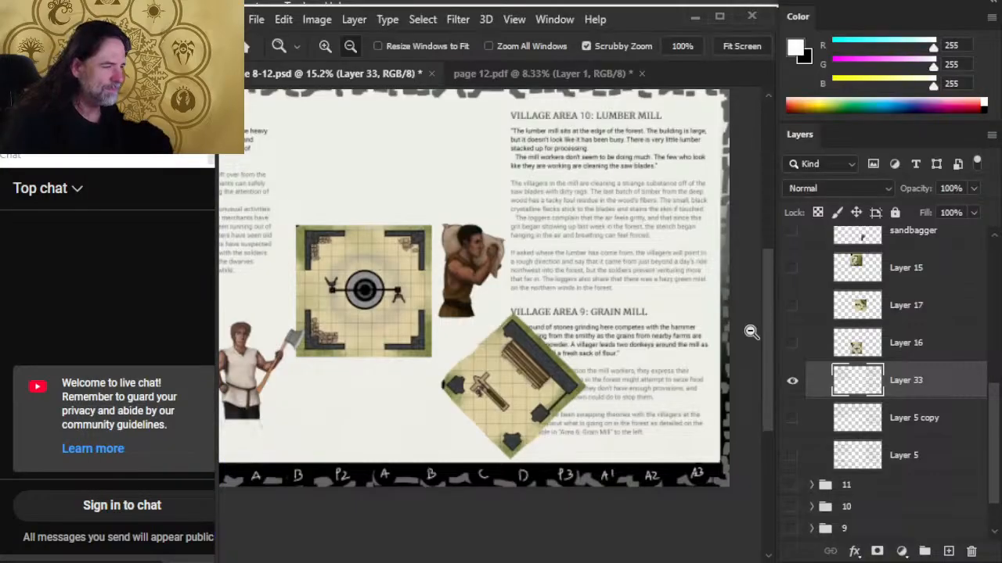
pyautogui.scroll(2, 447, 398)
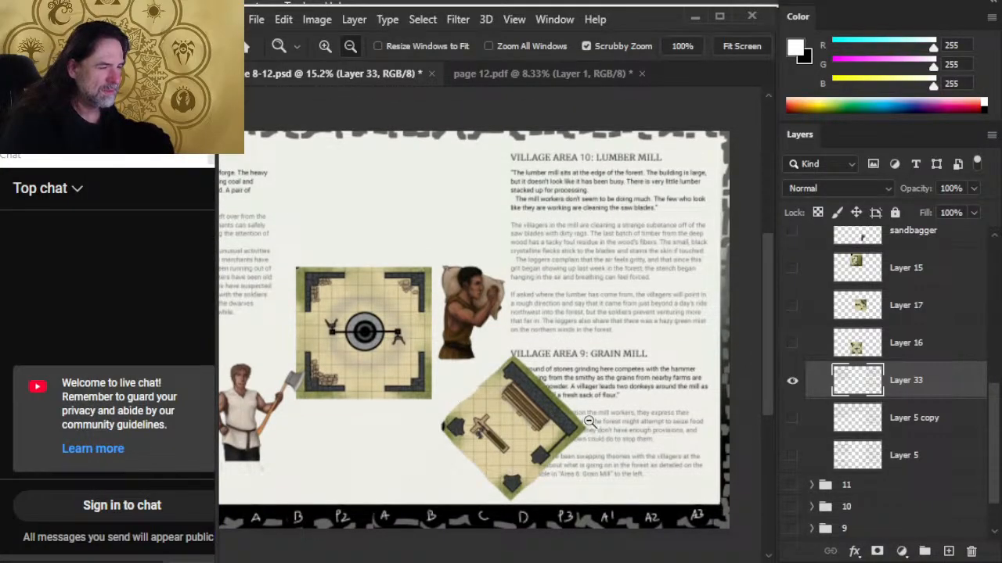
pyautogui.scroll(3, 568, 365)
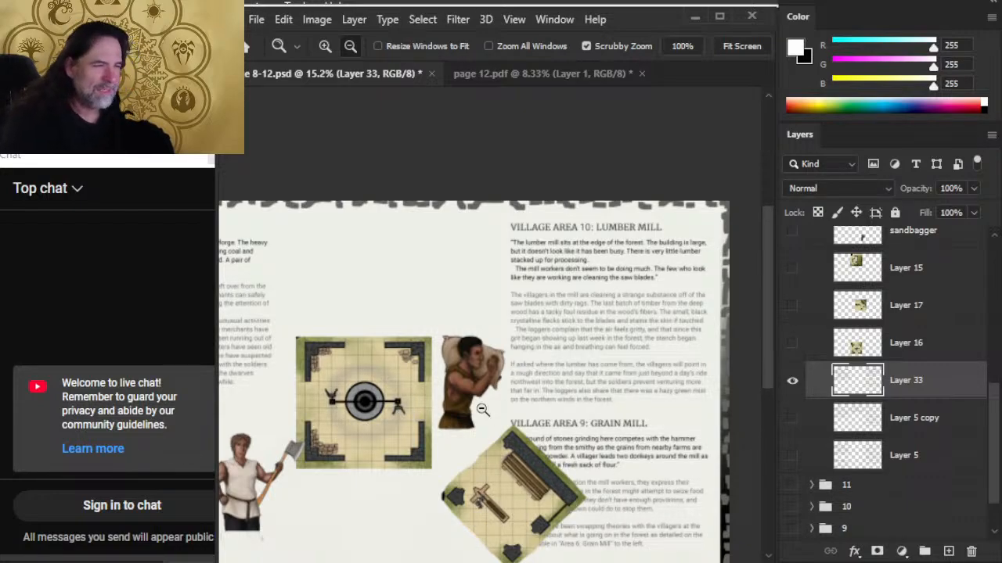
pyautogui.scroll(-2, 462, 388)
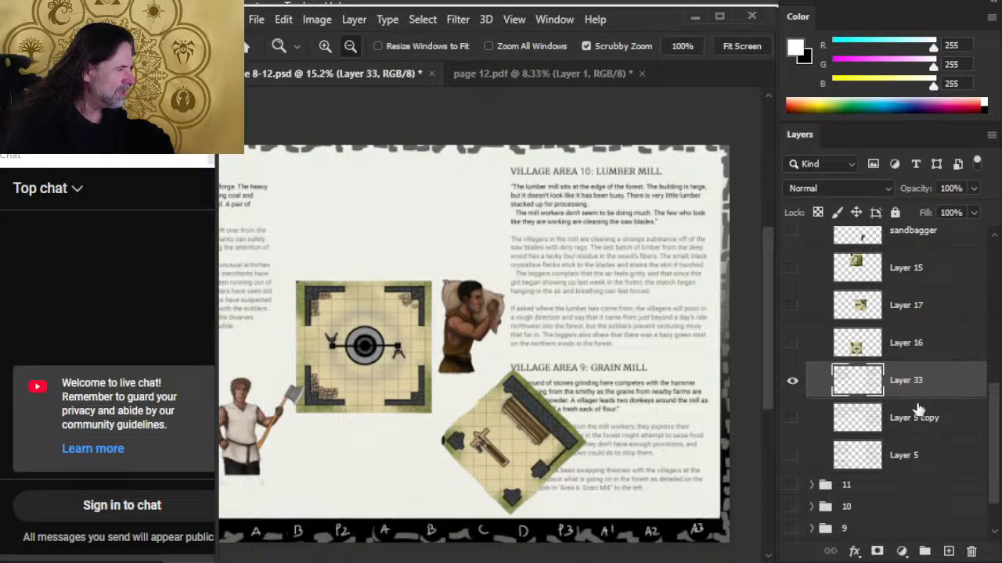
# Move the smithy map on Layer 15 copy in the AREAS copy group rightward, so it sits behind the axe-carrying lumberjack
pyautogui.scroll(4, 917, 410)
pyautogui.click(808, 381)
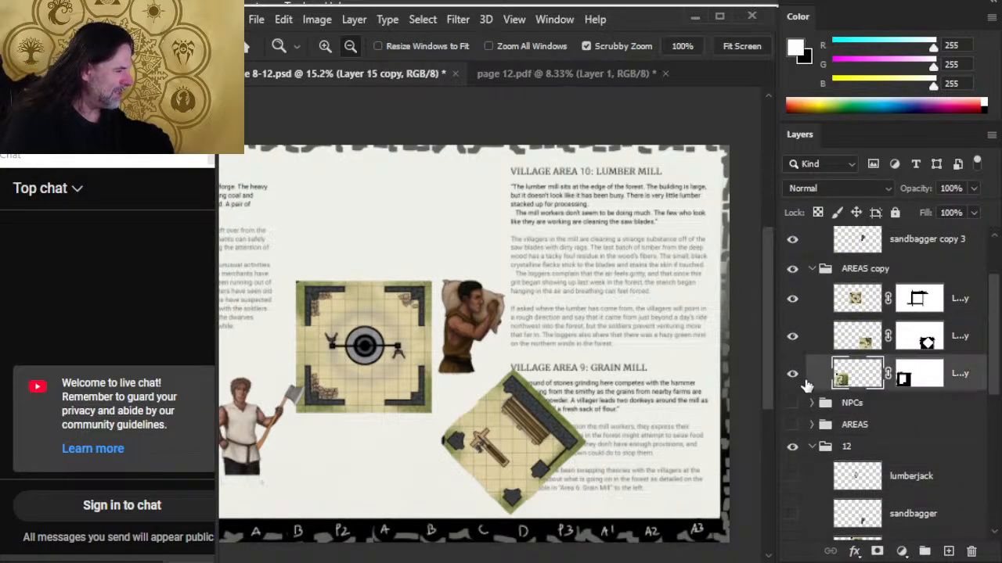
pyautogui.press('v')
pyautogui.moveTo(489, 420); pyautogui.dragTo(546, 429)
# Move the square millstone map over the Village Area 9: Grain Mill text and the diamond-shaped lumber mill map leftward into the spread's centre
pyautogui.click(809, 312)
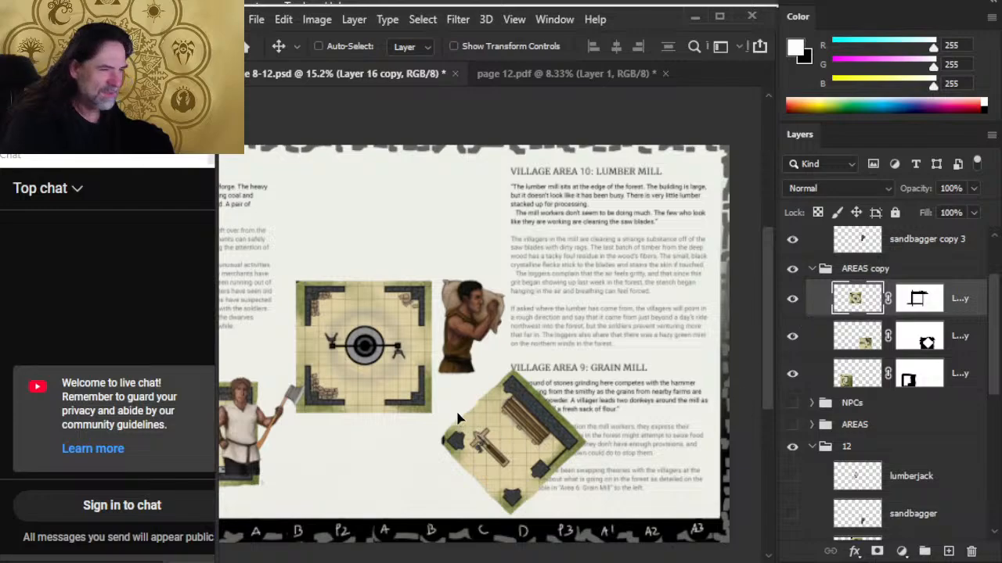
pyautogui.moveTo(454, 417); pyautogui.dragTo(696, 485)
pyautogui.click(828, 352)
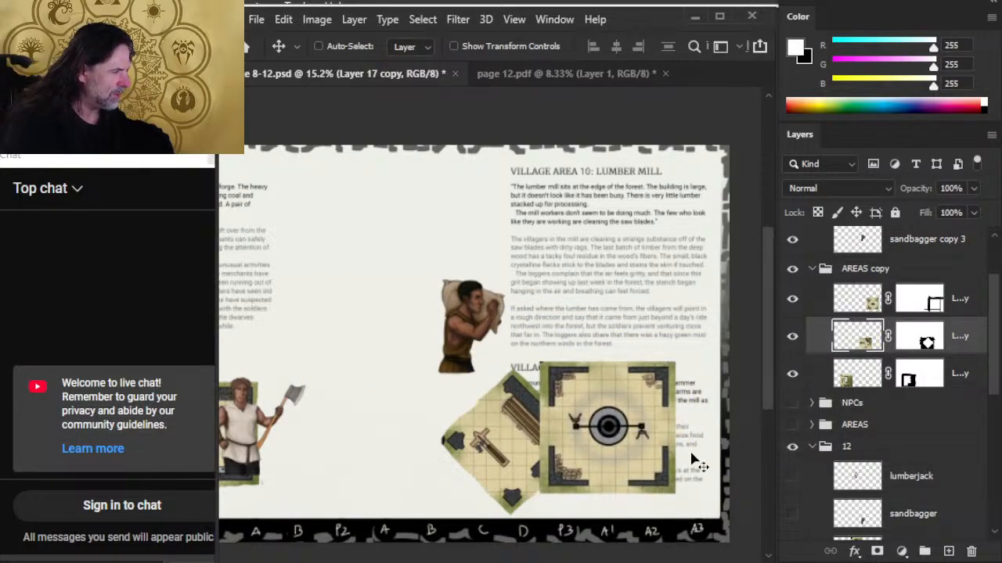
pyautogui.moveTo(618, 452); pyautogui.dragTo(488, 425)
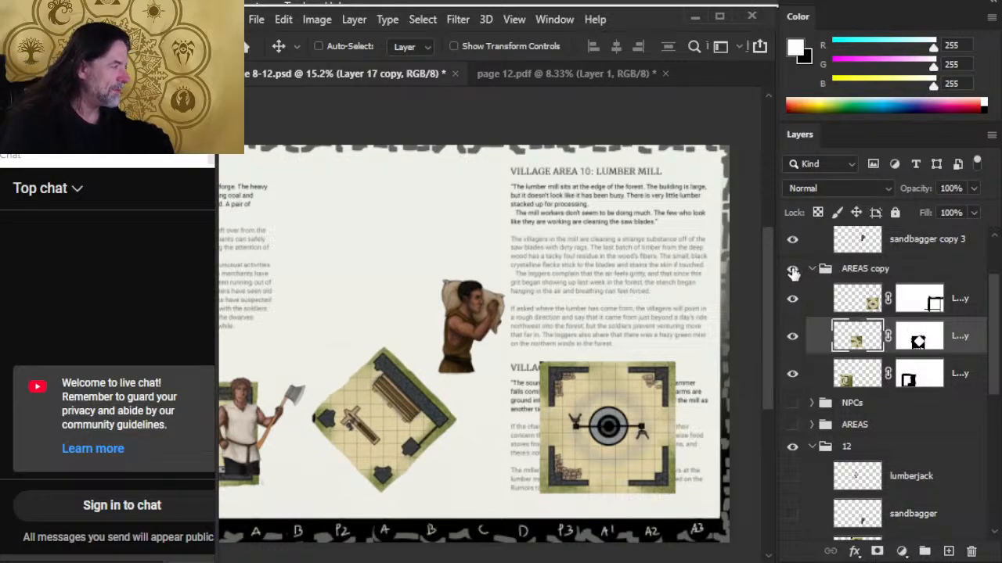
# Move the three masked map layers from the AREAS copy group into group 12, above the lumberjack layer
pyautogui.click(821, 308)
pyautogui.scroll(-1, 821, 308)
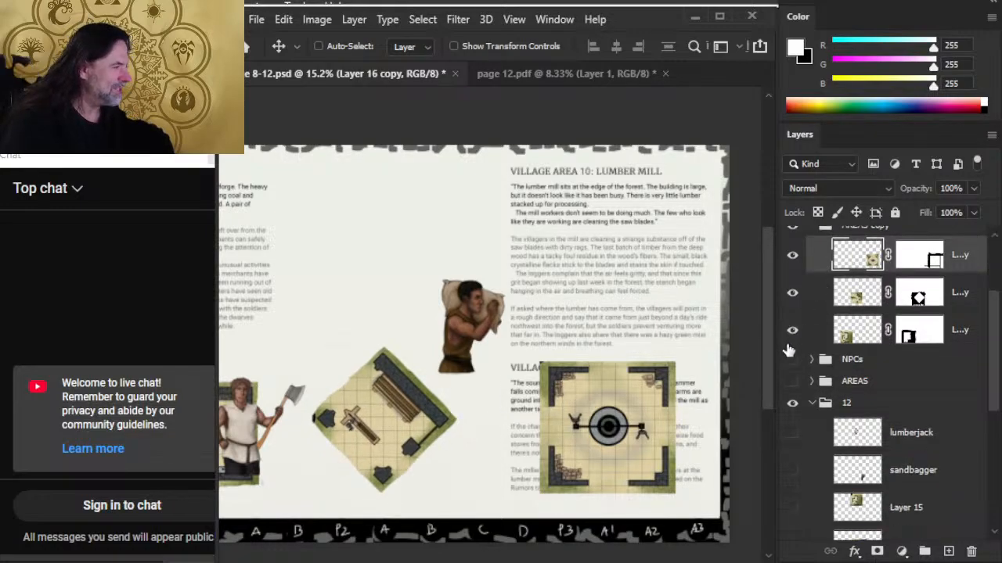
pyautogui.keyDown('shift'); pyautogui.click(824, 338); pyautogui.keyUp('shift')
pyautogui.scroll(-1, 823, 325)
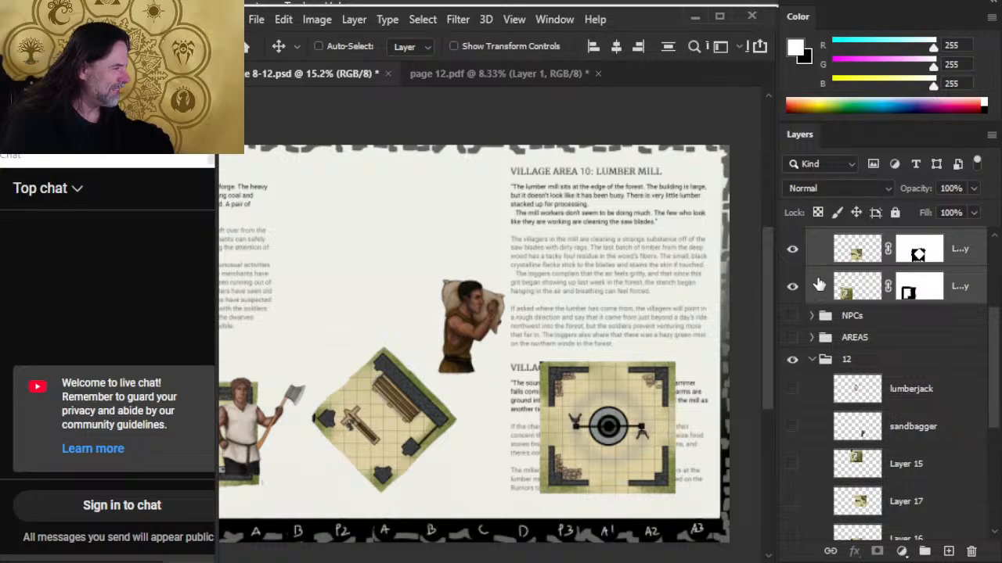
pyautogui.moveTo(819, 284); pyautogui.dragTo(864, 377)
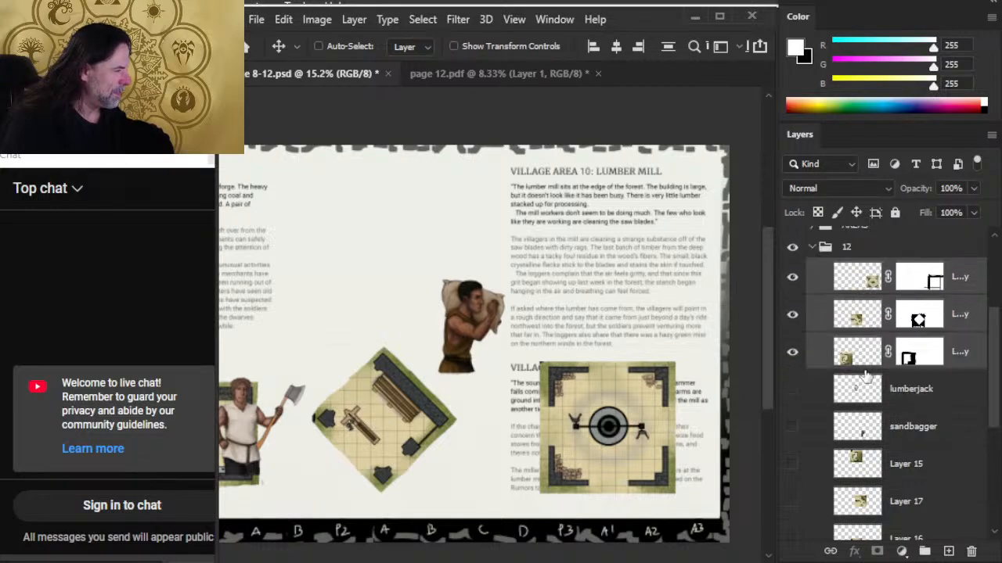
# Delete the old hidden layers in group 12, from lumberjack and sandbagger through Layer 15, Layer 17 and Layer 16
pyautogui.click(902, 389)
pyautogui.scroll(-3, 904, 392)
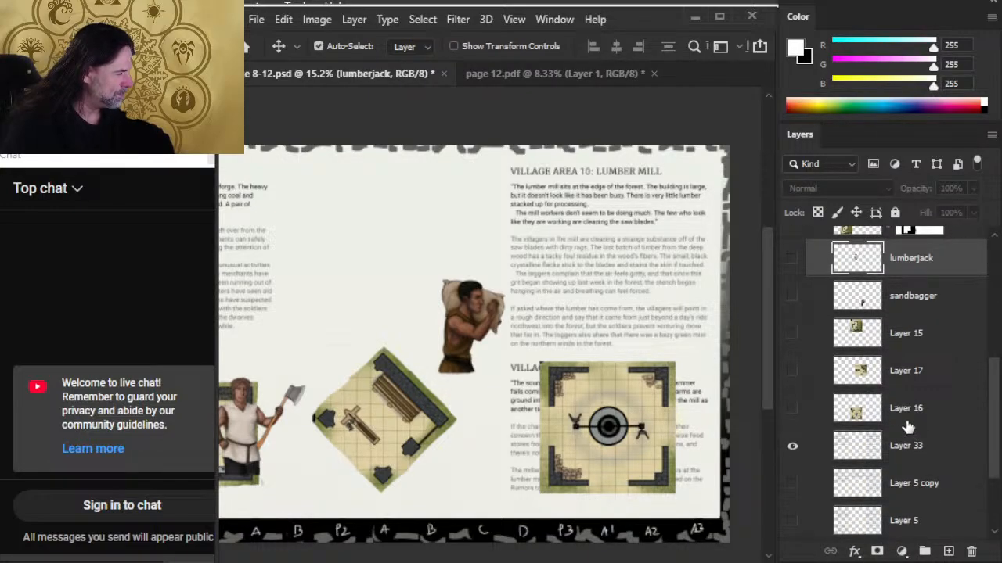
pyautogui.keyDown('shift'); pyautogui.click(910, 428); pyautogui.keyUp('shift')
pyautogui.press('Delete')
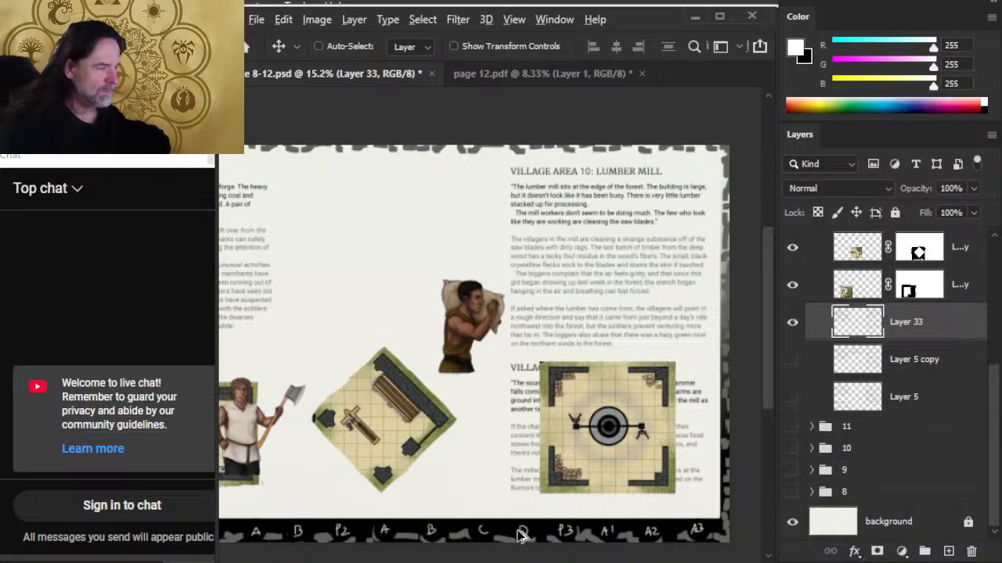
pyautogui.hotkey('alt', 'Tab')
pyautogui.hotkey('alt', 'Tab')
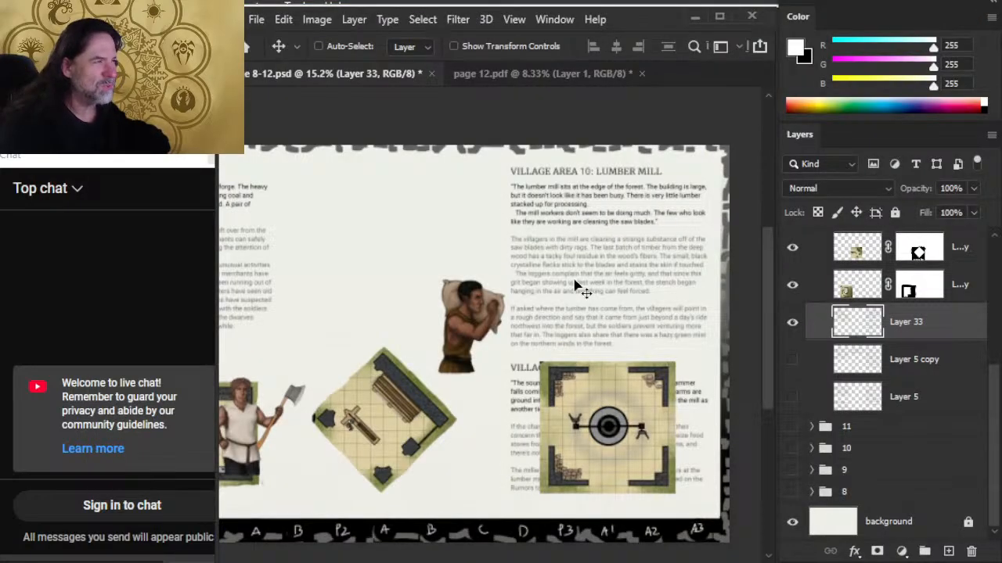
pyautogui.hotkey('alt', 'Tab')
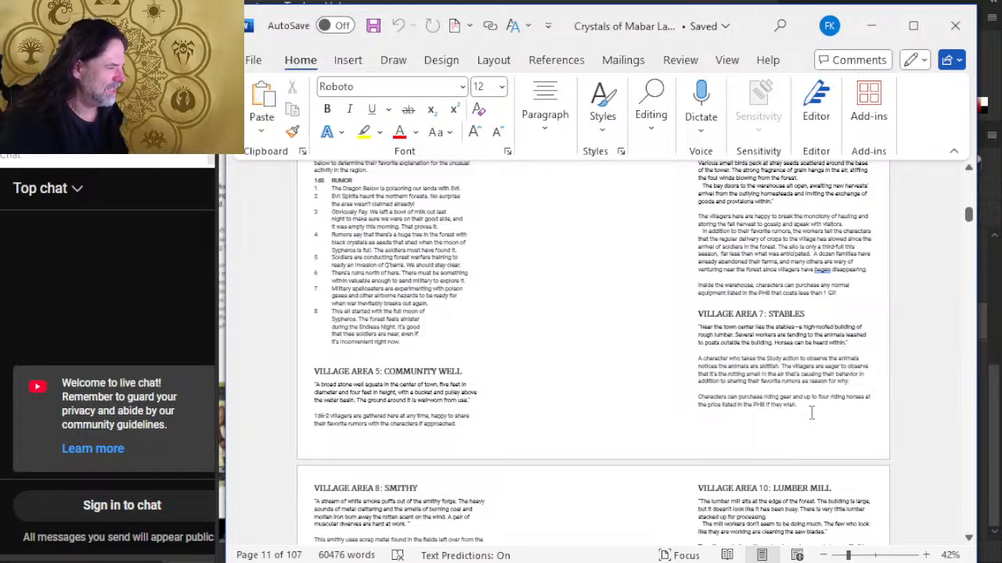
pyautogui.moveTo(813, 410); pyautogui.dragTo(698, 313)
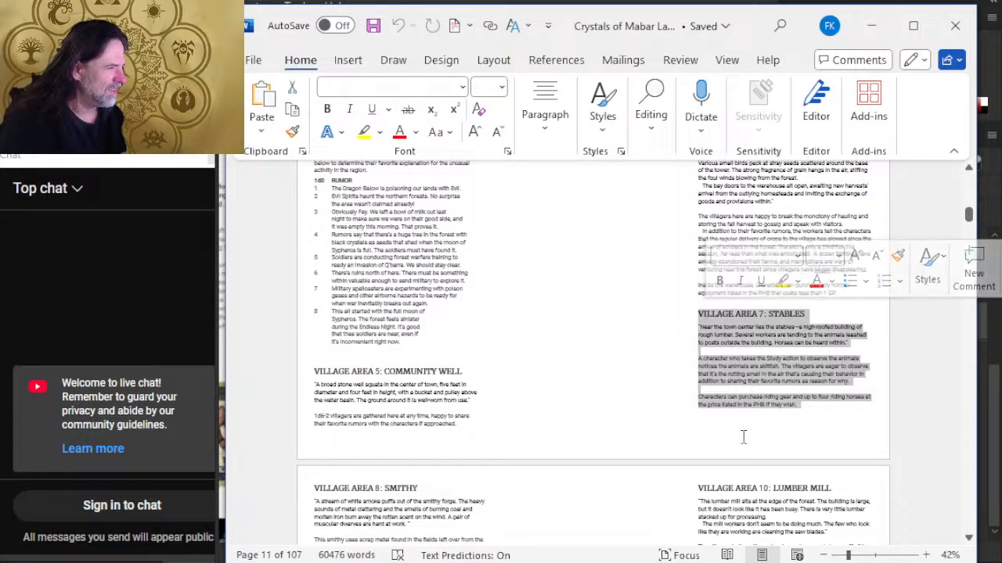
pyautogui.hotkey('ctrl', 'x')
pyautogui.scroll(1, 611, 368)
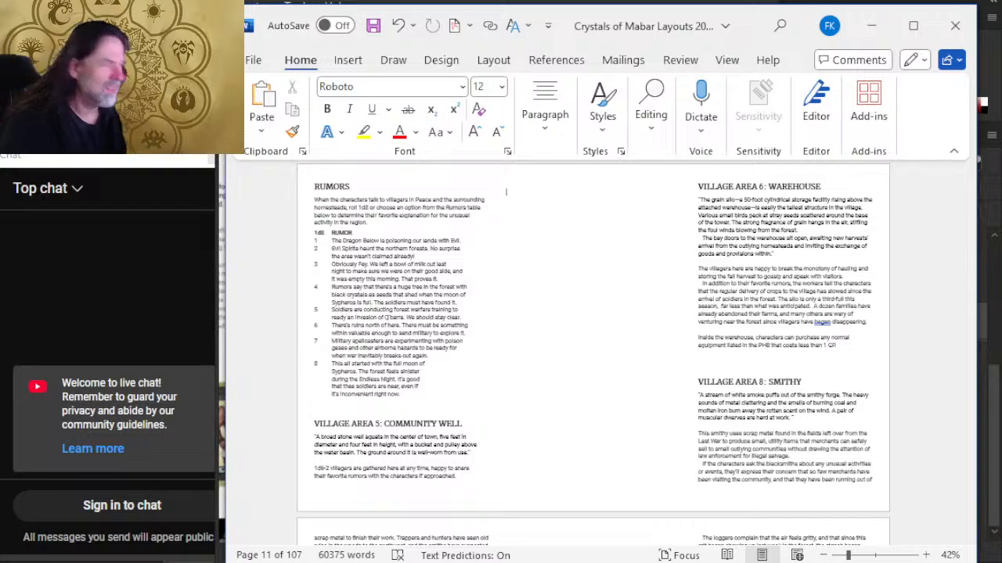
pyautogui.hotkey('ctrl', 'z')
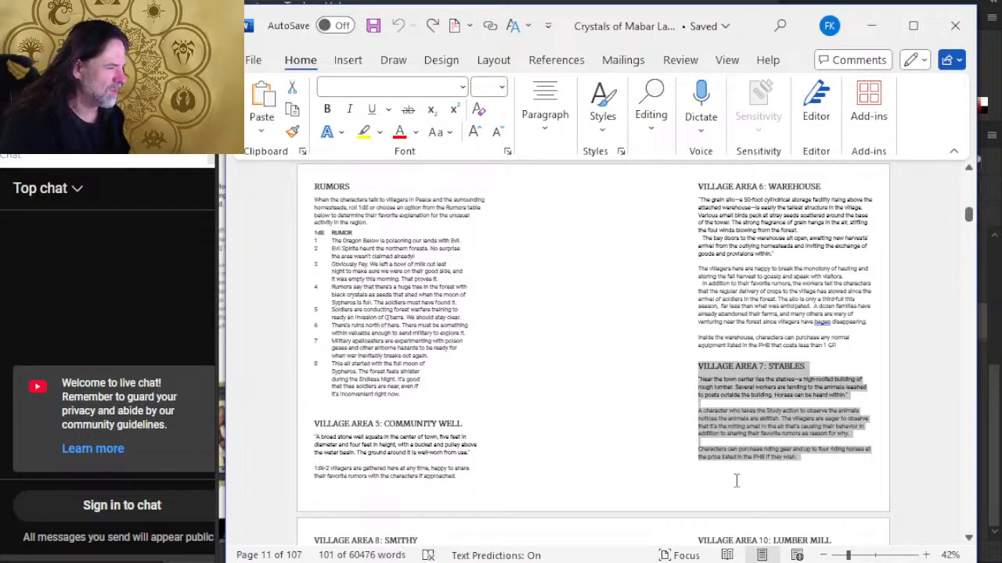
# In Word, move the whole Village Area 9: Grain Mill section into the empty middle column beside Village Area 8: Smithy
pyautogui.scroll(-7, 736, 481)
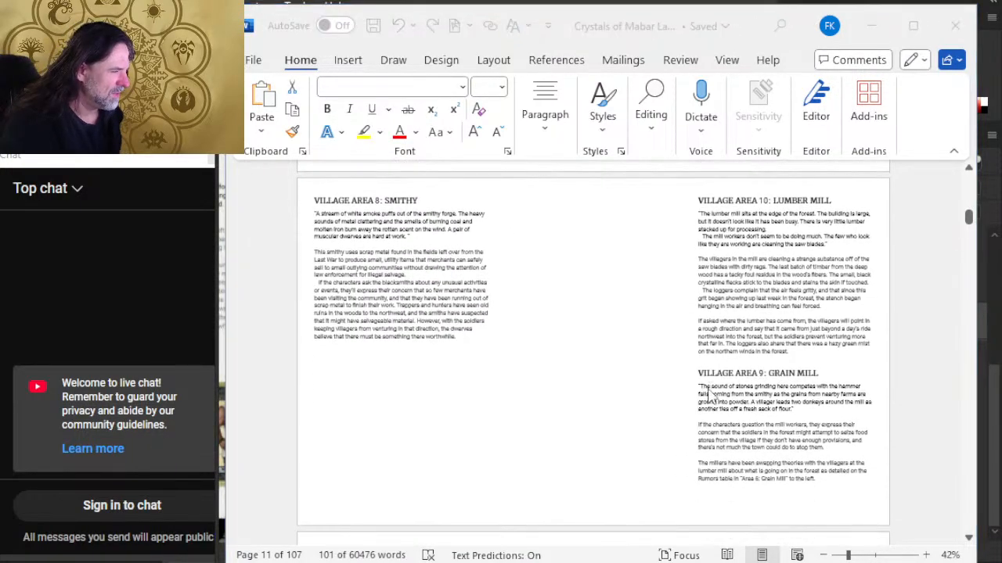
pyautogui.hotkey('alt', 'Tab')
pyautogui.scroll(2, 658, 336)
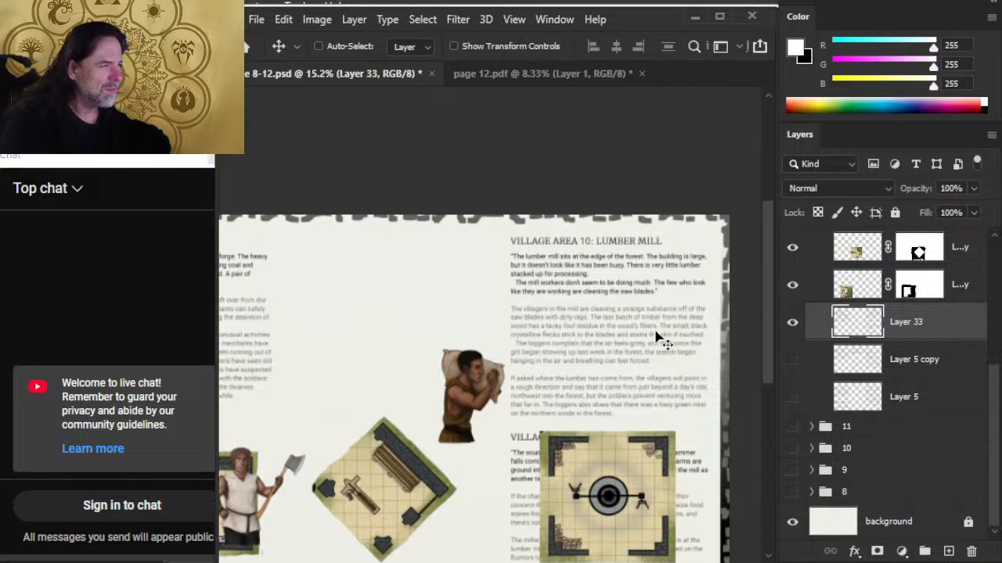
pyautogui.scroll(-1, 658, 336)
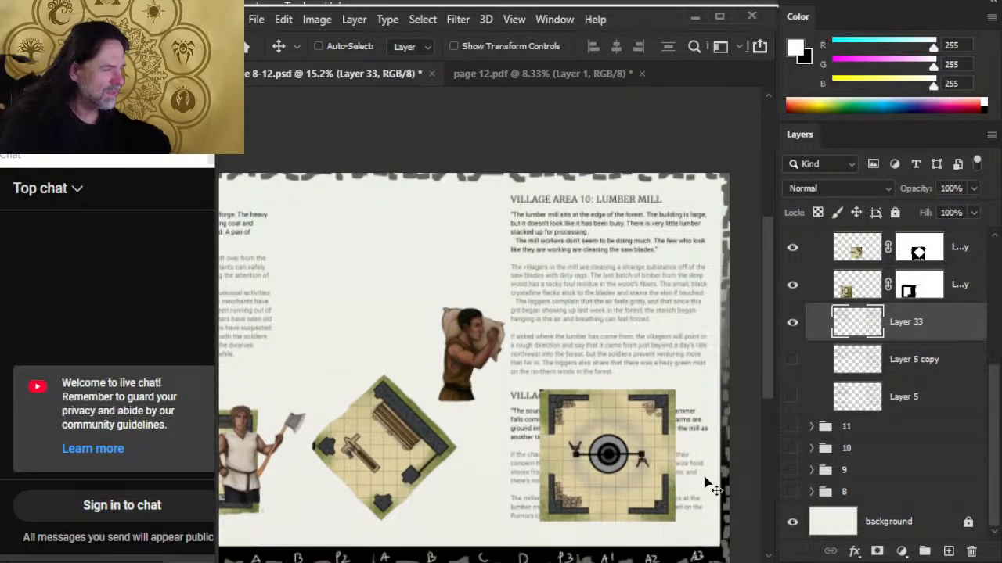
pyautogui.hotkey('alt', 'Tab')
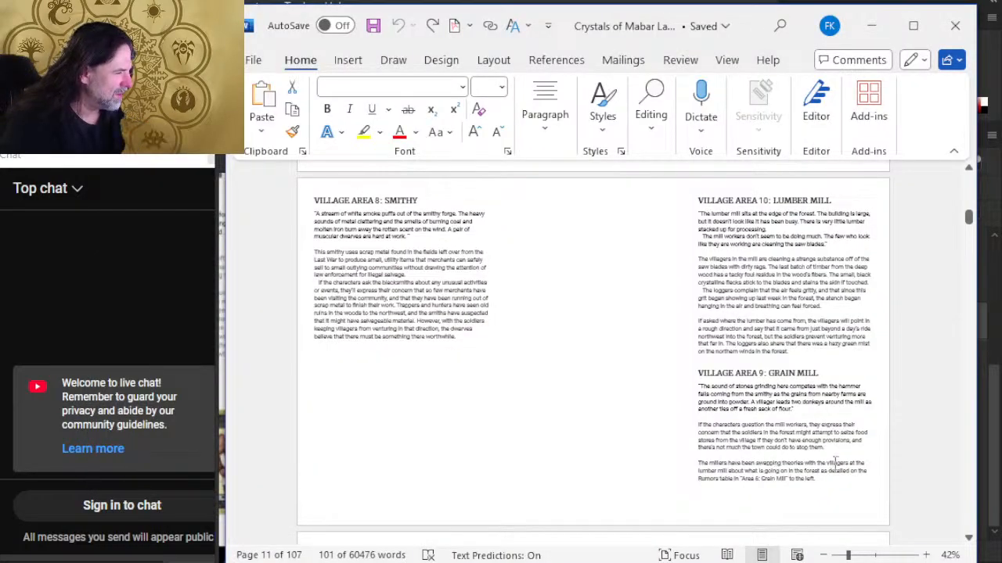
pyautogui.moveTo(822, 481); pyautogui.dragTo(699, 373)
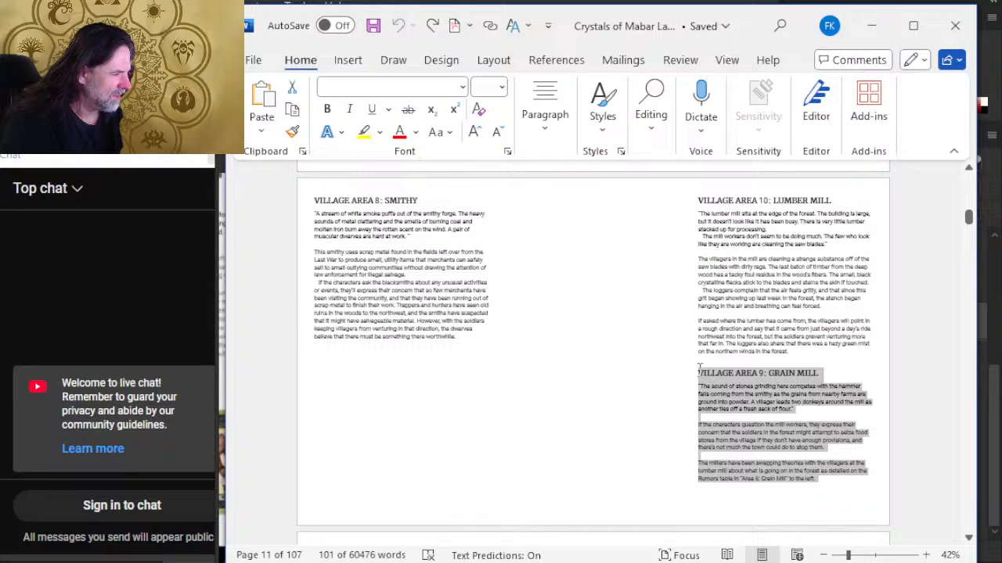
pyautogui.hotkey('ctrl', 'x')
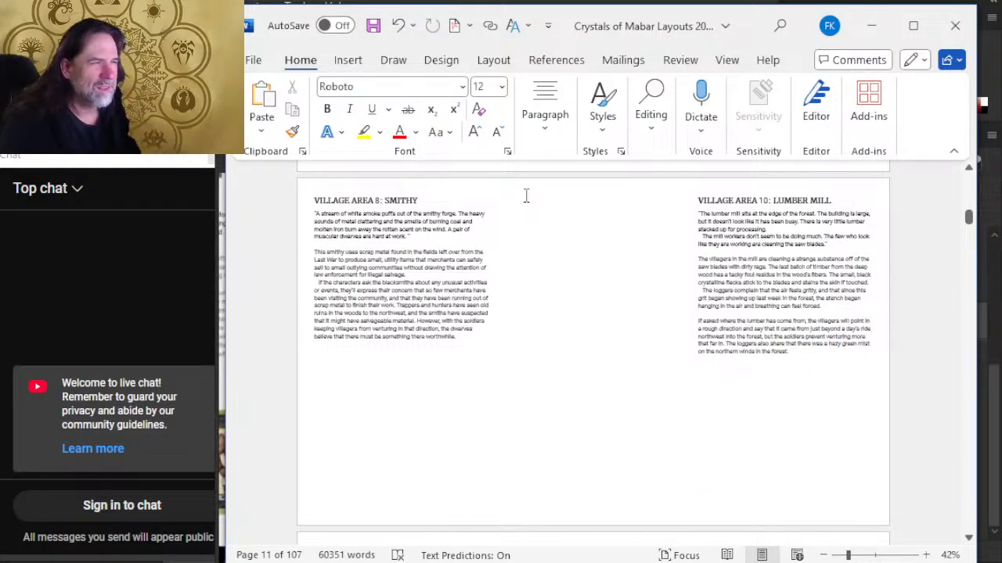
pyautogui.click(526, 195)
pyautogui.hotkey('ctrl', 'v')
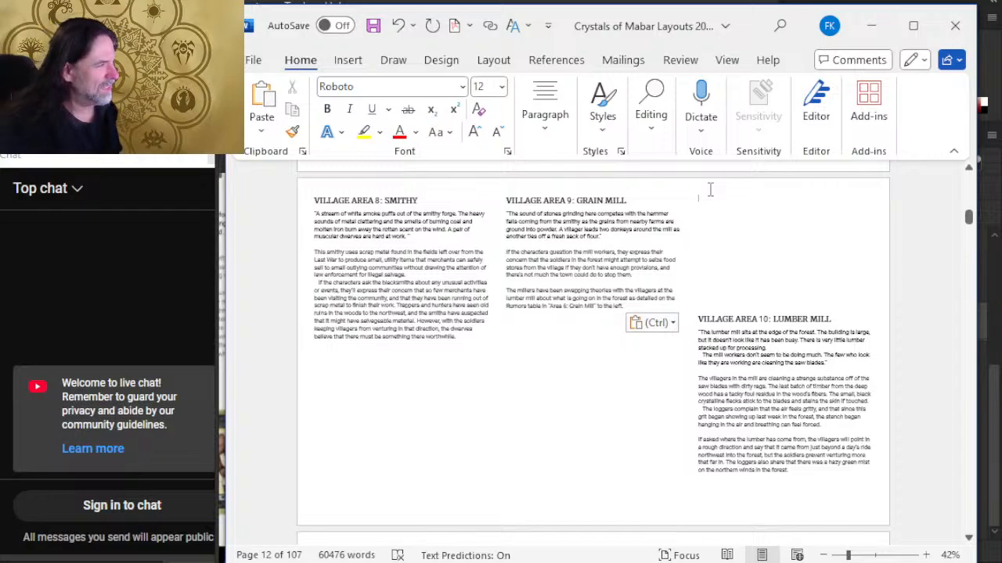
# Add three blank lines above the Village Area 10: Lumber Mill heading to push that section down its column
pyautogui.press('Return')
pyautogui.press('Return')
pyautogui.press('Return')
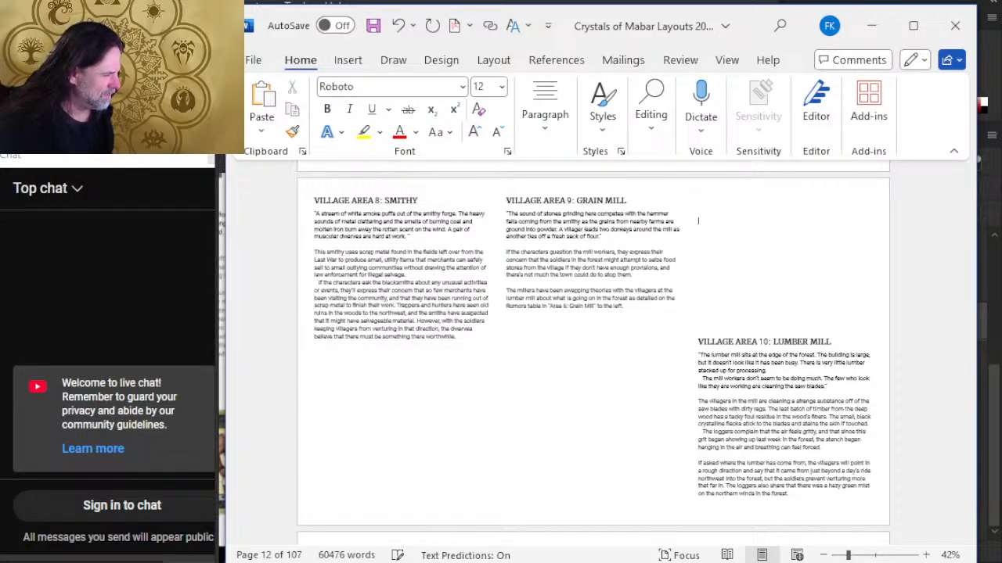
pyautogui.press('Return')
pyautogui.press('BackSpace')
pyautogui.click(348, 60)
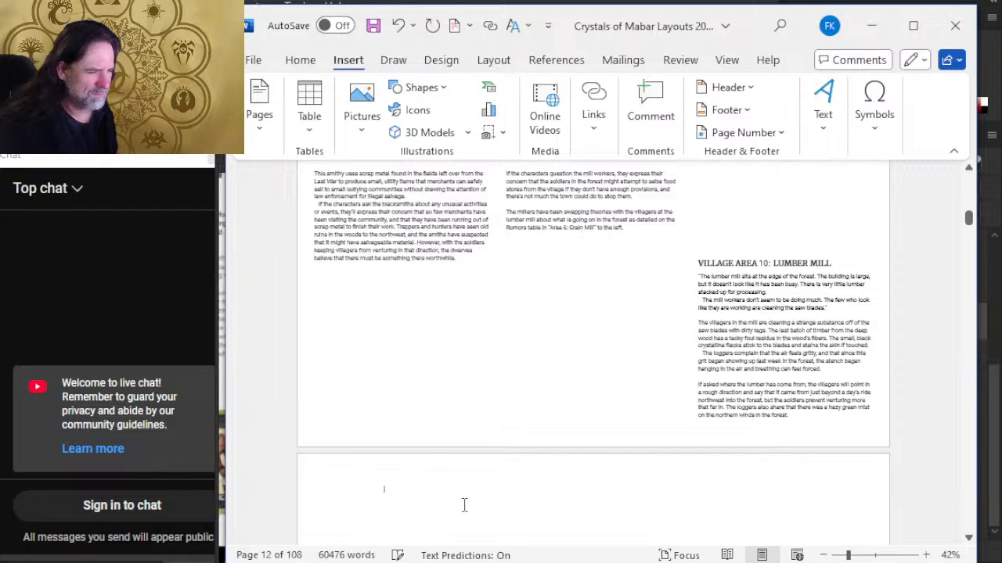
pyautogui.press('BackSpace')
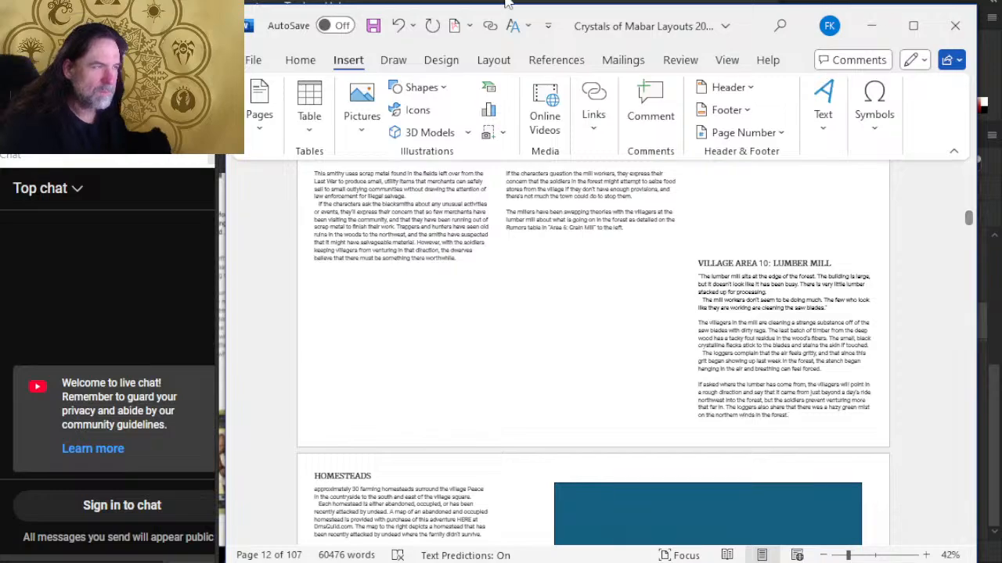
pyautogui.click(300, 60)
pyautogui.scroll(3, 342, 492)
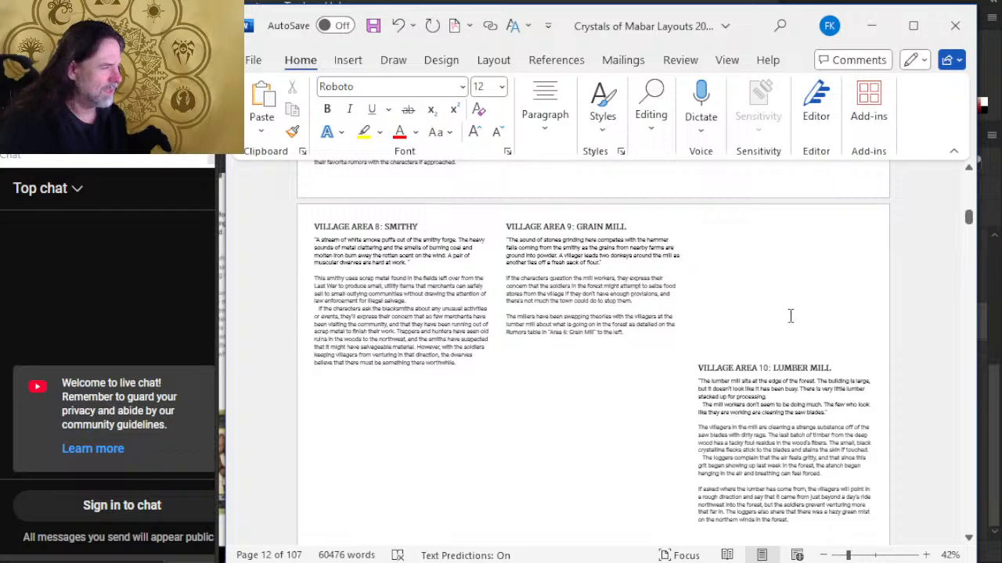
pyautogui.scroll(-4, 705, 270)
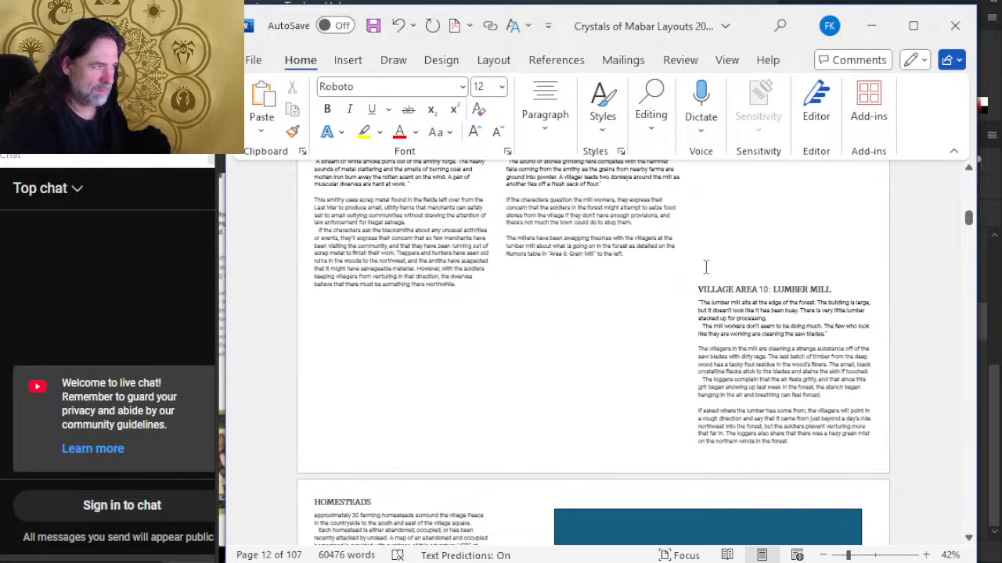
pyautogui.scroll(1, 706, 267)
# Switch to Photoshop and compare the new text on Layer 33 with the old text on Layer 5 copy by toggling their visibility
pyautogui.hotkey('alt', 'Tab')
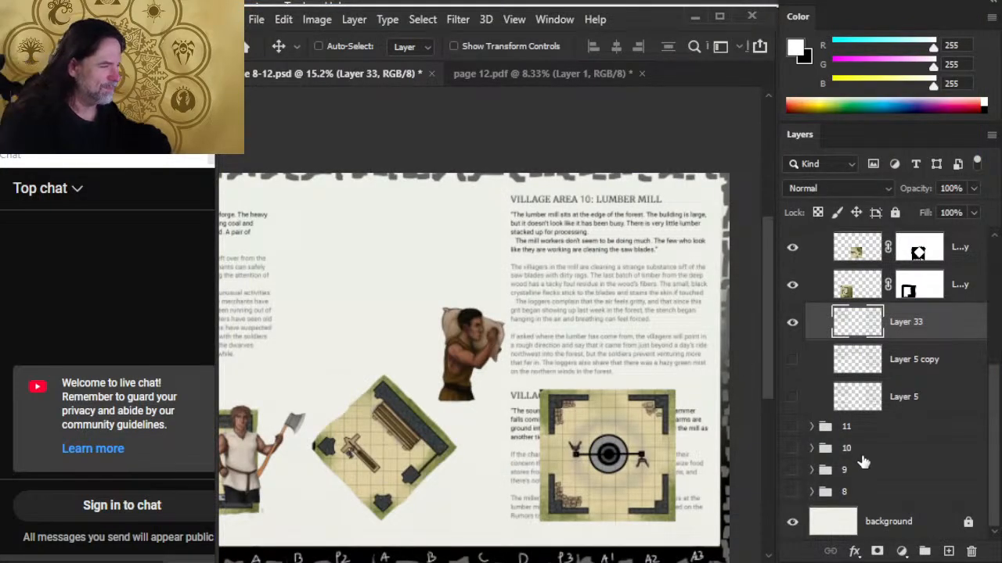
pyautogui.click(792, 324)
pyautogui.click(792, 323)
pyautogui.click(792, 360)
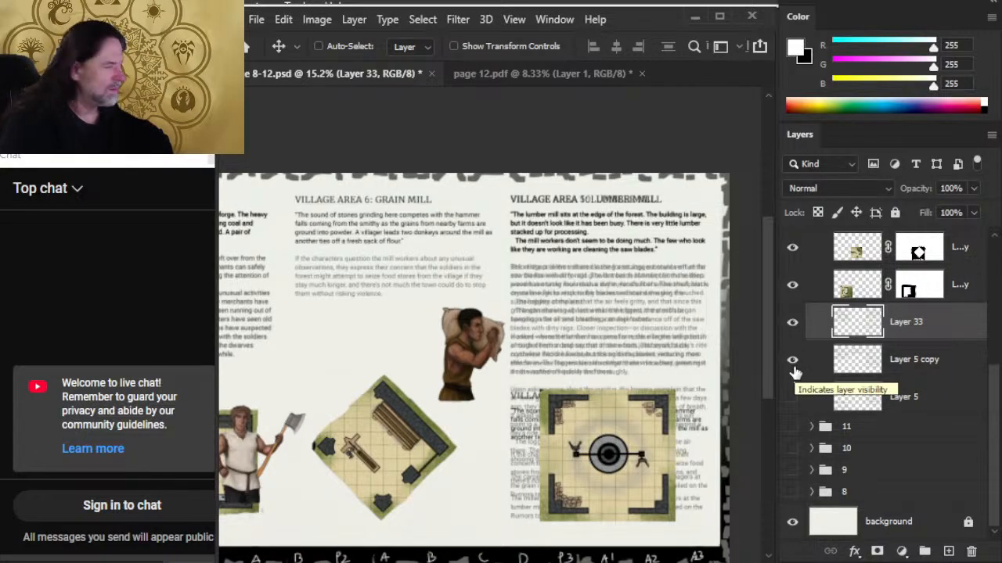
pyautogui.click(791, 325)
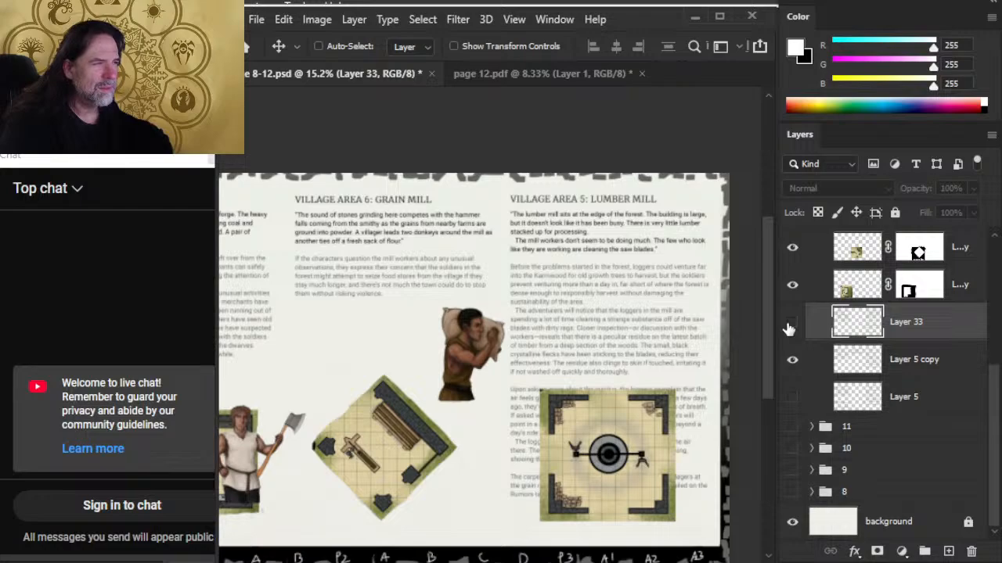
pyautogui.click(790, 325)
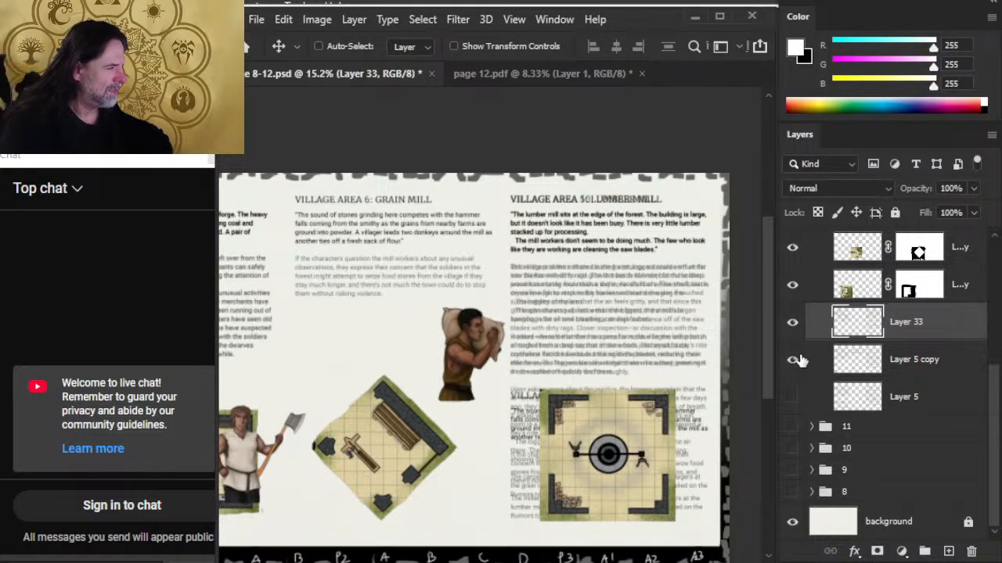
pyautogui.click(791, 360)
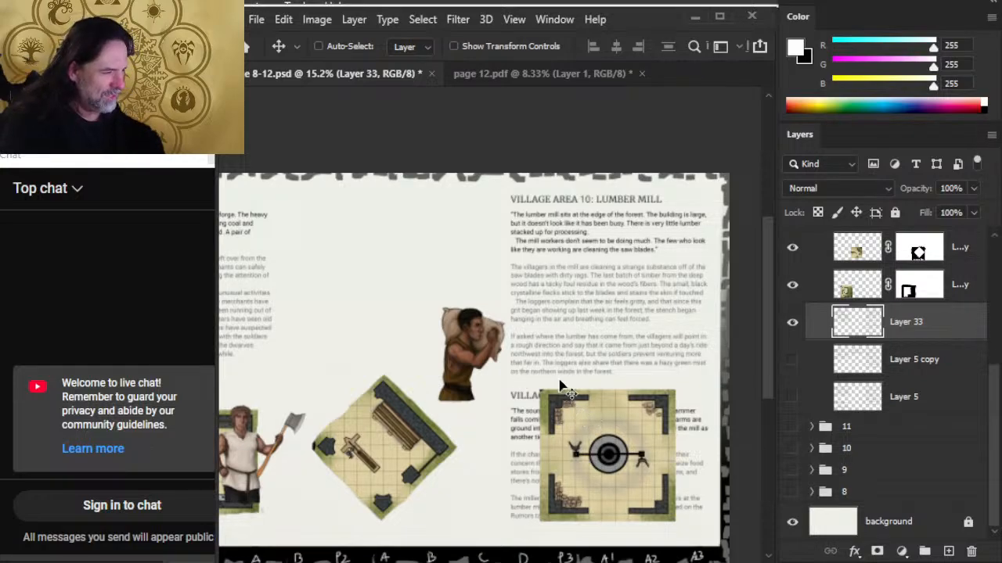
# Lasso the Village Area 9: Grain Mill text on Layer 33 and cut it out of the layer
pyautogui.press('l')
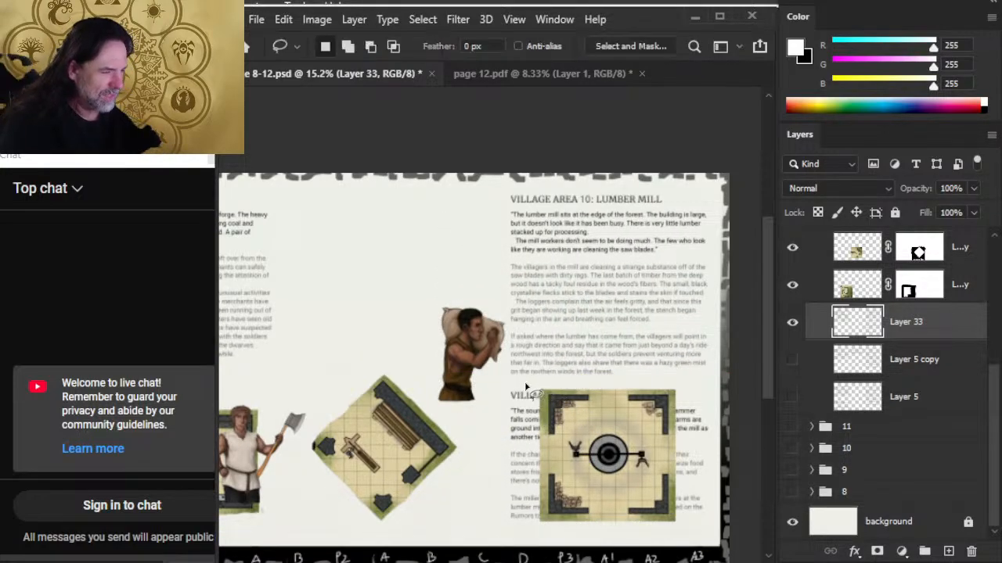
pyautogui.moveTo(529, 385); pyautogui.dragTo(471, 414)
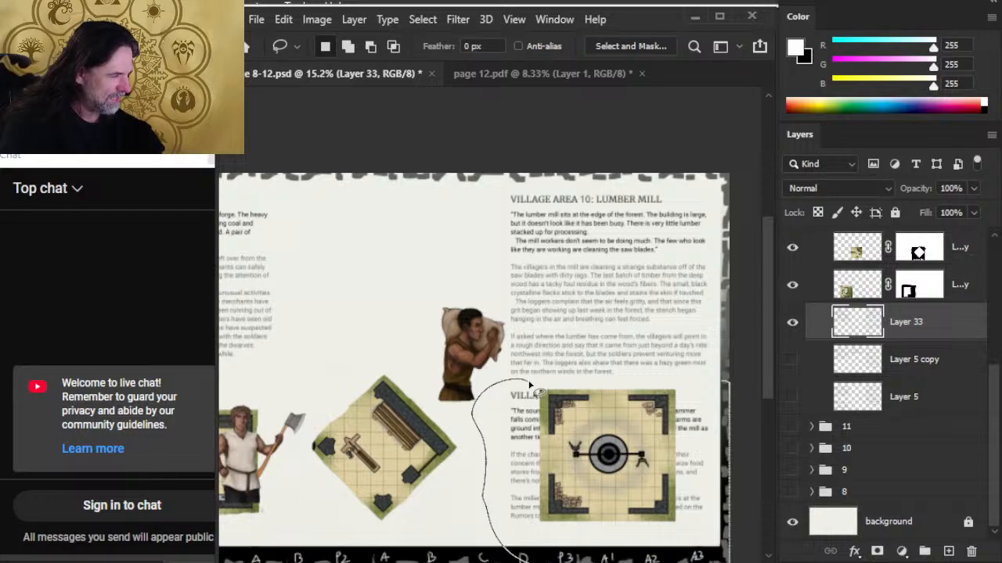
pyautogui.moveTo(530, 385)
pyautogui.mouseDown()
pyautogui.moveTo(515, 381)
pyautogui.moveTo(604, 382)
pyautogui.moveTo(707, 425)
pyautogui.moveTo(519, 388)
pyautogui.mouseUp()
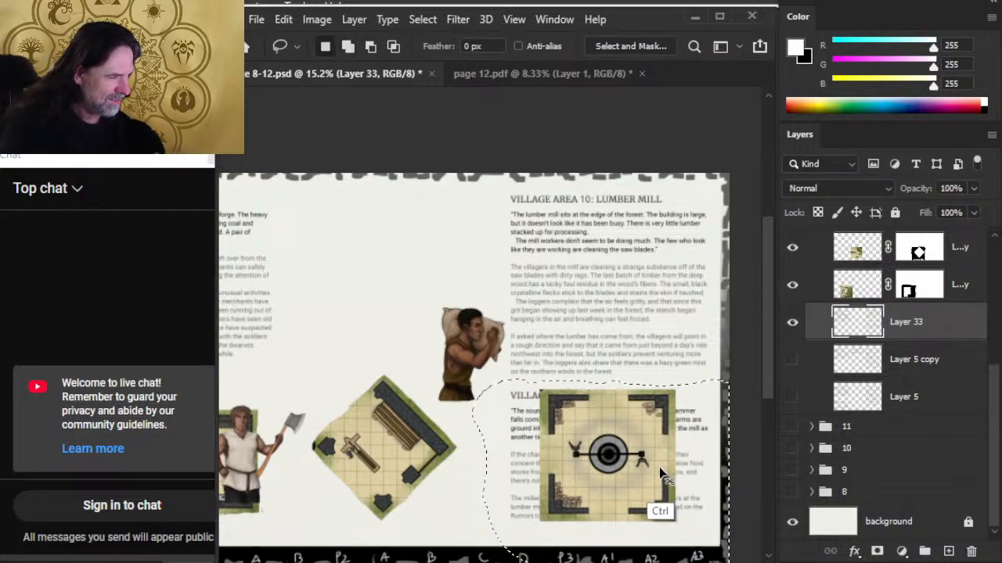
pyautogui.press('Delete')
pyautogui.hotkey('ctrl', 'd')
# Show Layer 5 copy, paste the Grain Mill text in place above it, and move it over the old Village Area 6: Grain Mill text
pyautogui.click(793, 360)
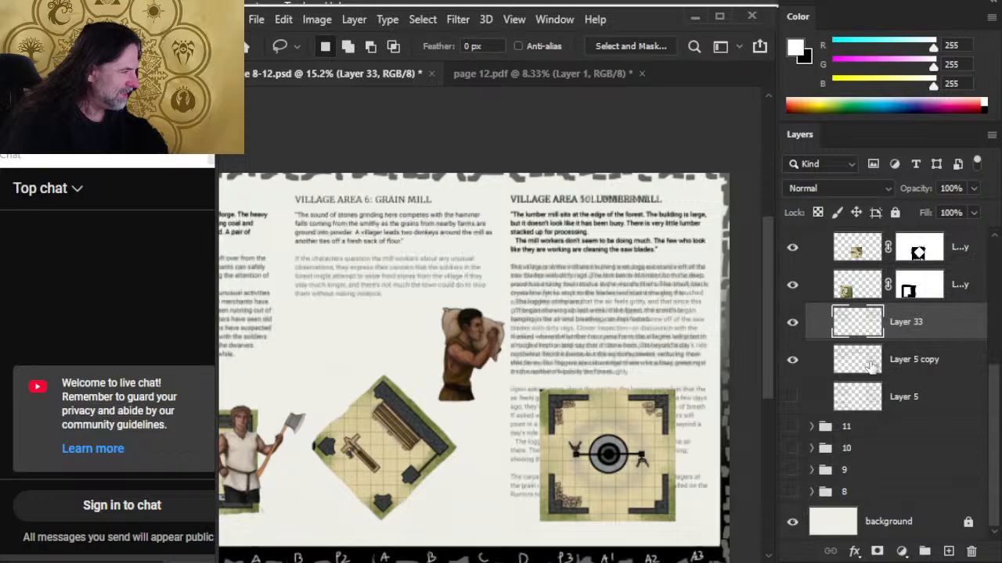
pyautogui.click(903, 369)
pyautogui.hotkey('ctrl', 'shift', 'v')
pyautogui.press('v')
pyautogui.moveTo(602, 445); pyautogui.dragTo(460, 252)
# Nudge the pasted Grain Mill text until its heading and paragraph exactly overlay the old Grain Mill text on Layer 5 copy
pyautogui.press('z')
pyautogui.moveTo(335, 192); pyautogui.dragTo(550, 298)
pyautogui.press('v')
pyautogui.press('Down')
pyautogui.press('Down')
pyautogui.press('Down')
pyautogui.press('Down')
pyautogui.press('Down')
pyautogui.press('Down')
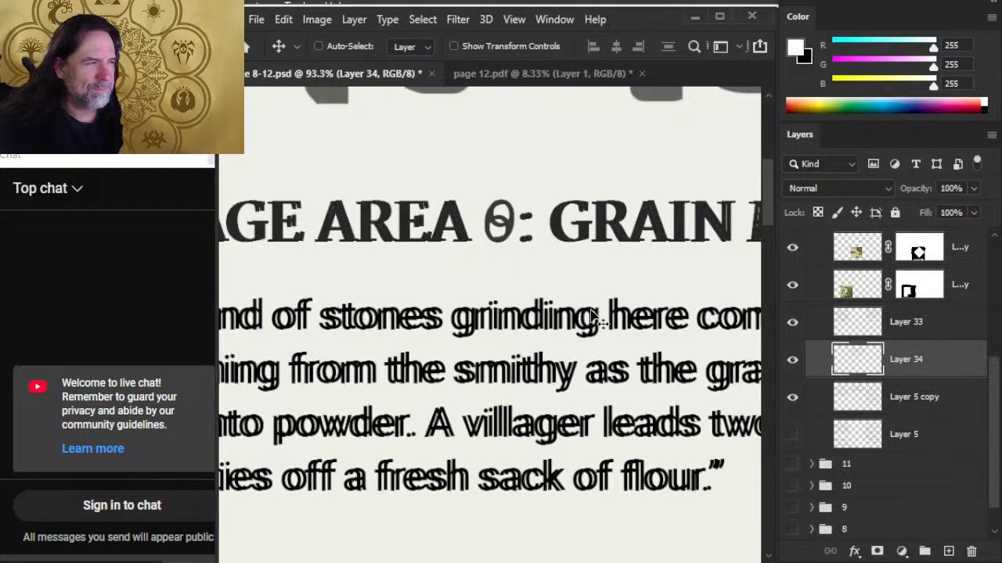
pyautogui.press('Left')
pyautogui.press('Left')
pyautogui.press('Left')
pyautogui.press('Left')
pyautogui.press('Left')
pyautogui.press('Left')
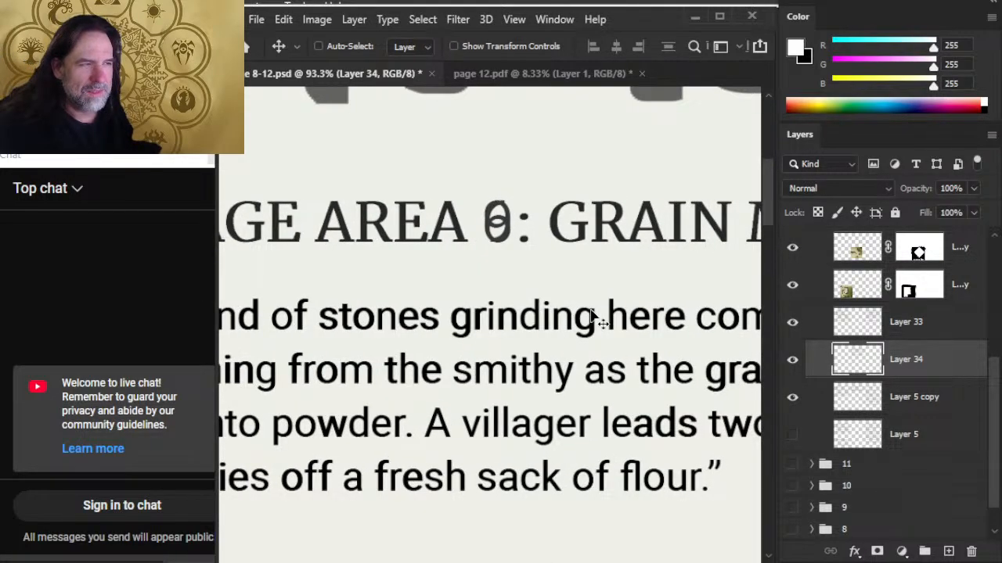
pyautogui.press('Left')
pyautogui.press('Up')
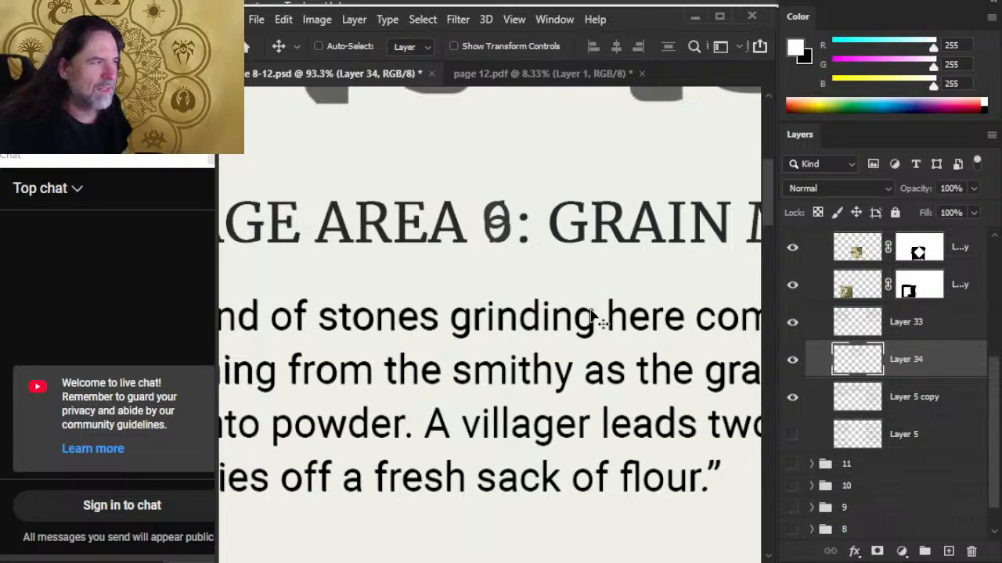
pyautogui.press('Up')
pyautogui.press('z')
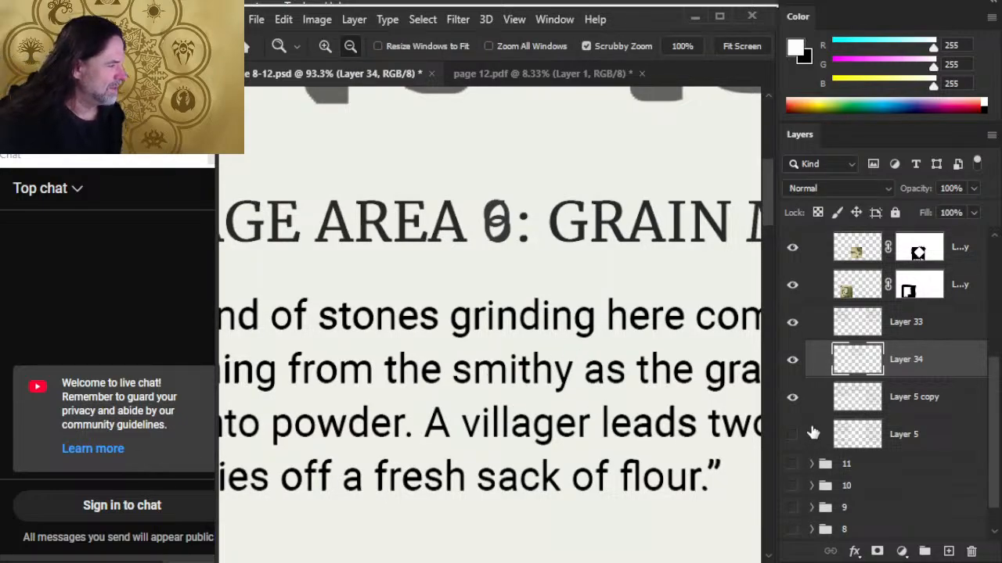
# Hide Layer 5 copy and toggle Layer 34, Layer 33 and Layer 5 copy to compare the new and old page text
pyautogui.moveTo(666, 425); pyautogui.dragTo(570, 417)
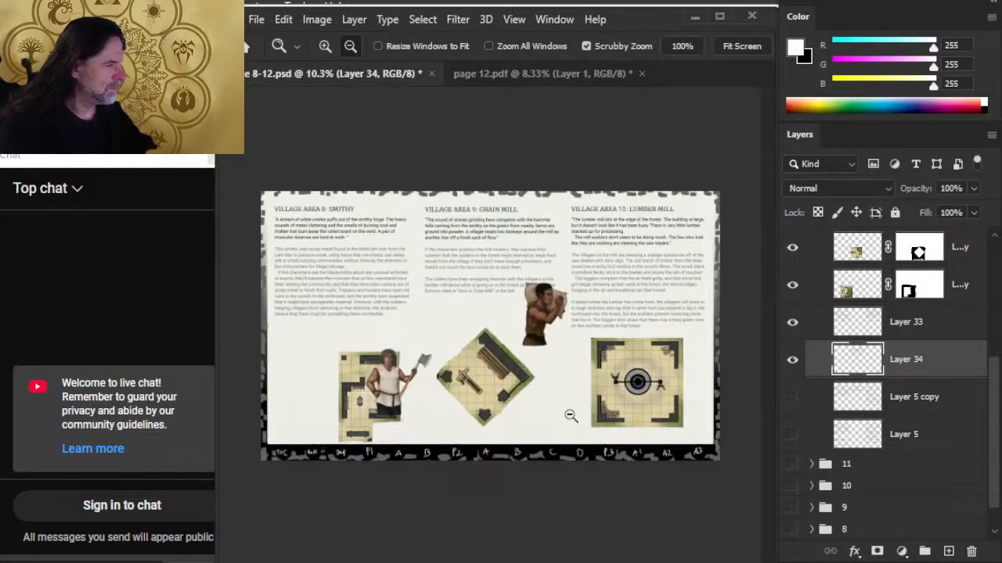
pyautogui.click(790, 360)
pyautogui.click(790, 360)
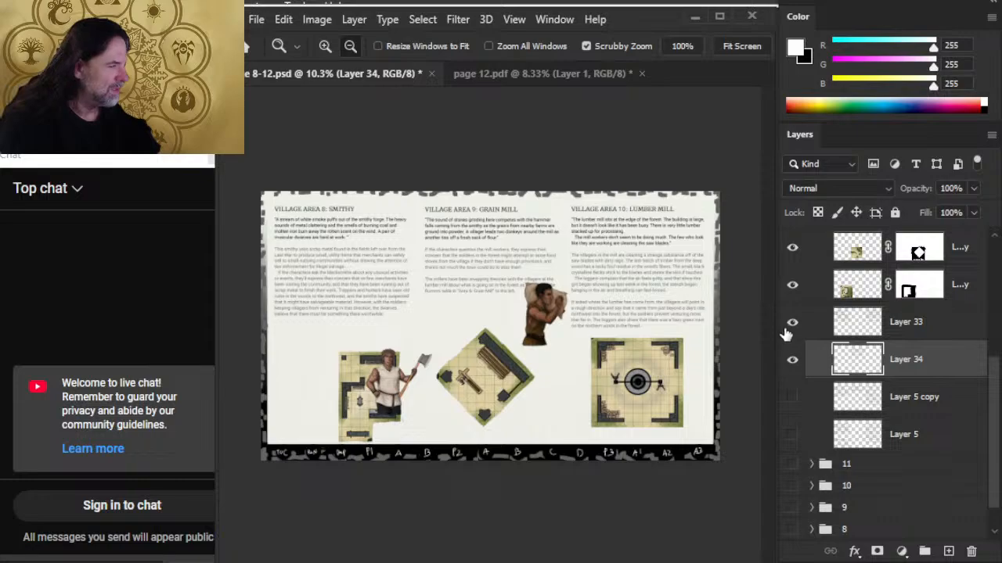
pyautogui.click(793, 324)
pyautogui.click(793, 324)
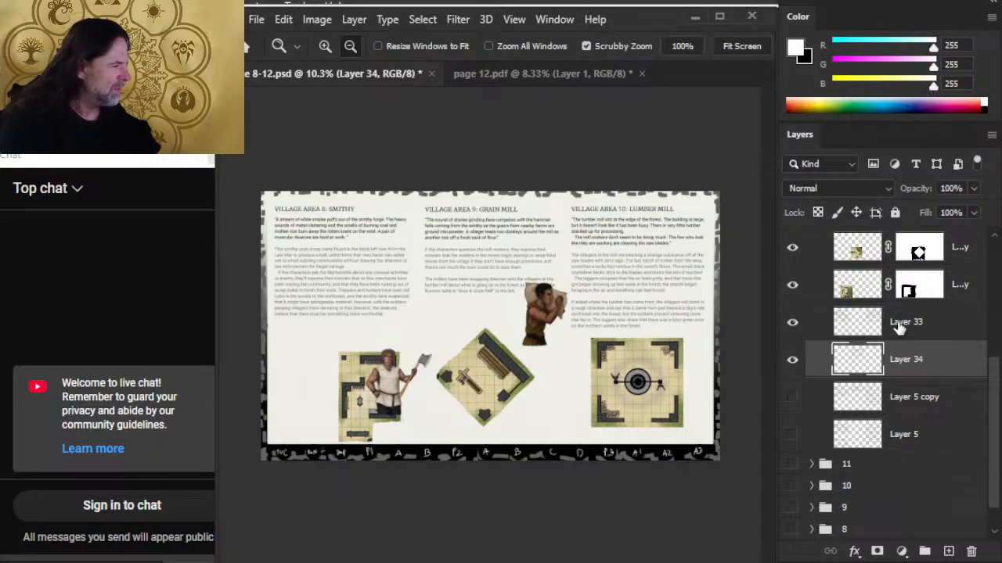
pyautogui.click(792, 399)
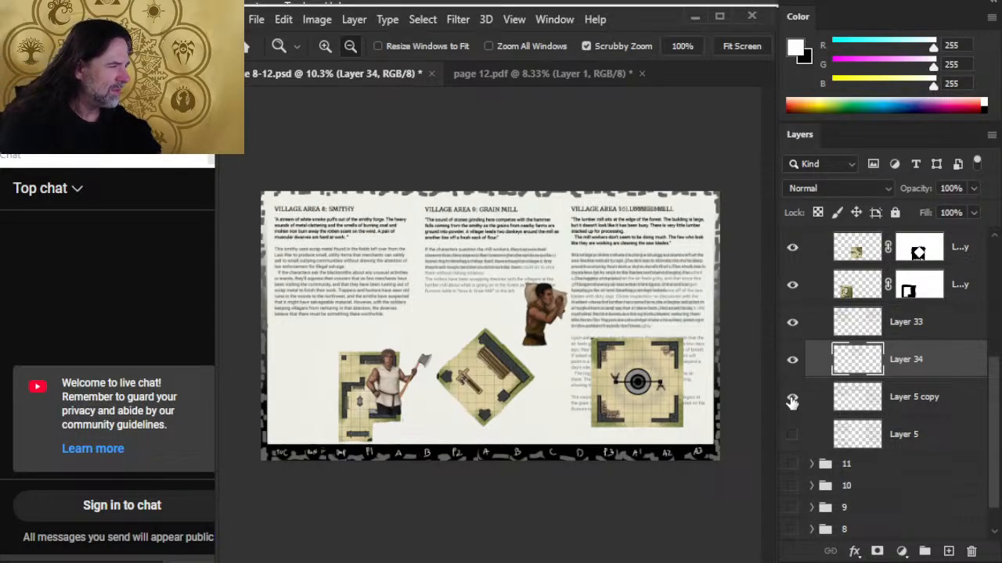
pyautogui.click(792, 399)
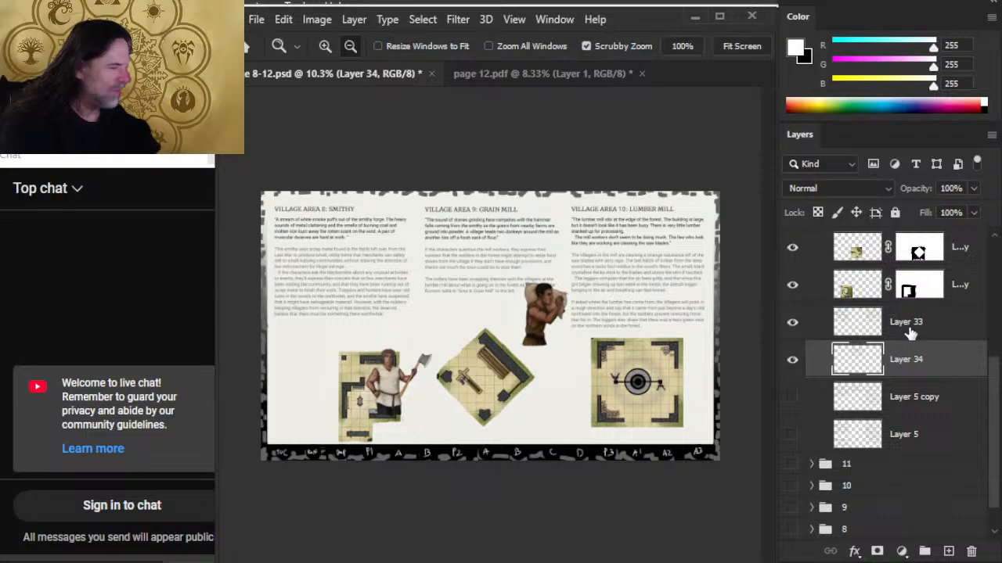
pyautogui.click(789, 325)
pyautogui.click(788, 325)
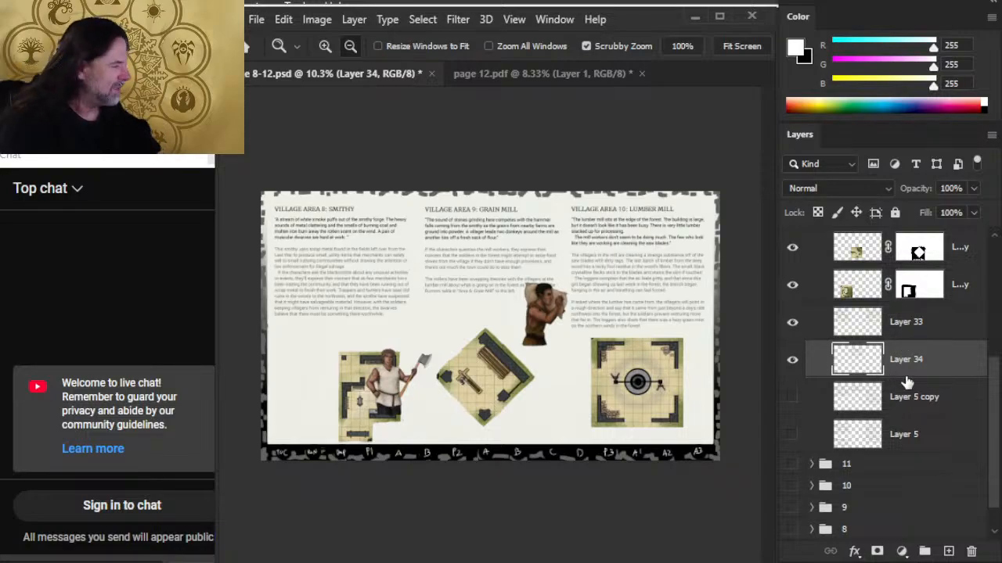
# Lasso the Village Area 10: Lumber Mill text and move it on Layer 33 down to the lower part of the third column
pyautogui.press('l')
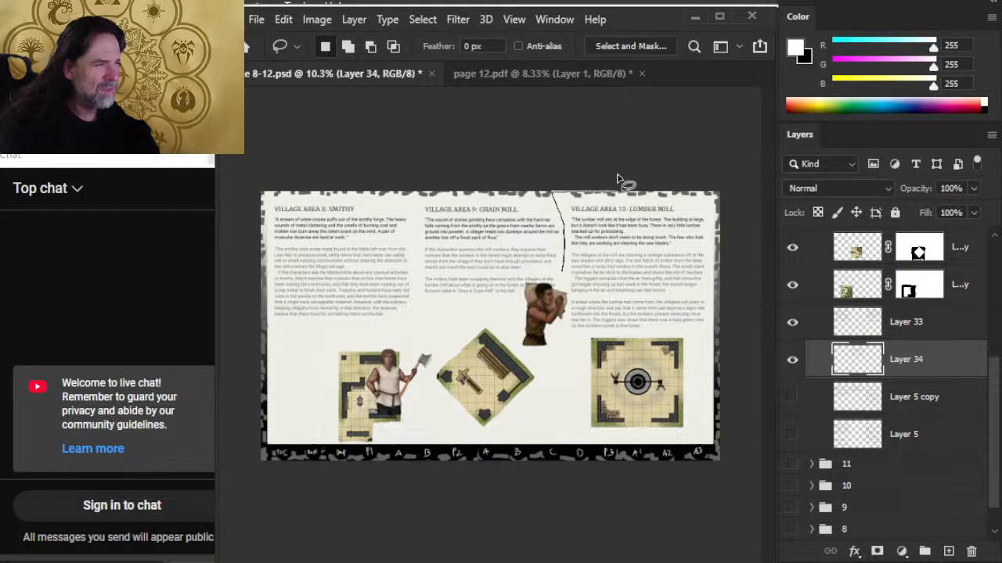
pyautogui.moveTo(616, 178)
pyautogui.mouseDown()
pyautogui.moveTo(719, 300)
pyautogui.moveTo(626, 183)
pyautogui.mouseUp()
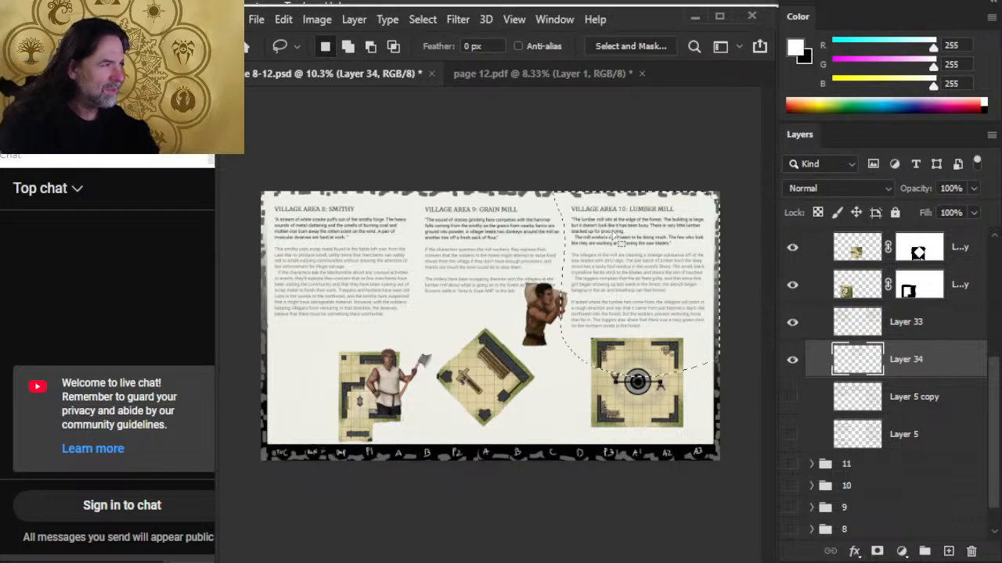
pyautogui.press('v')
pyautogui.moveTo(666, 302); pyautogui.dragTo(668, 350)
pyautogui.press('Return')
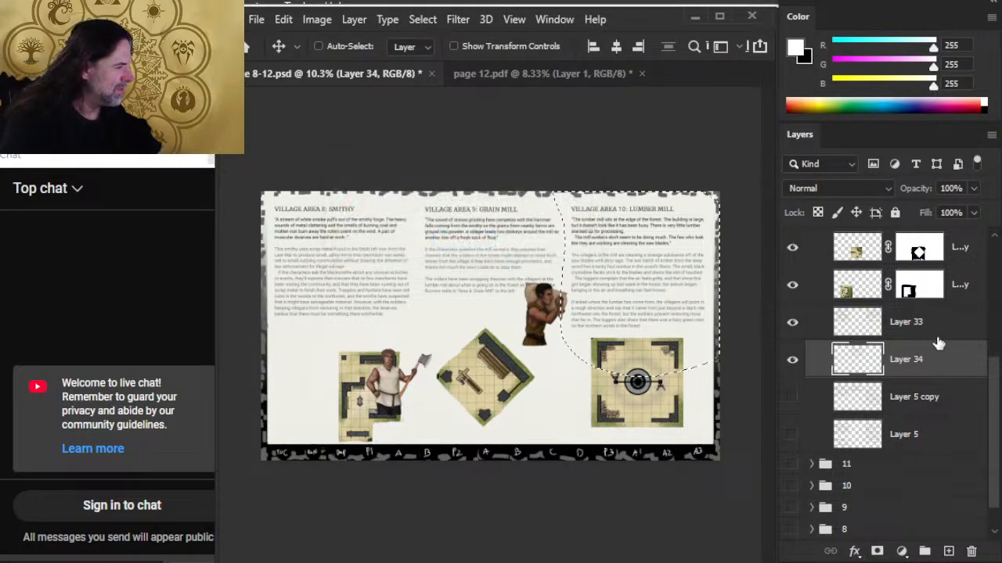
pyautogui.click(923, 323)
pyautogui.moveTo(659, 295); pyautogui.dragTo(661, 401)
pyautogui.press('l')
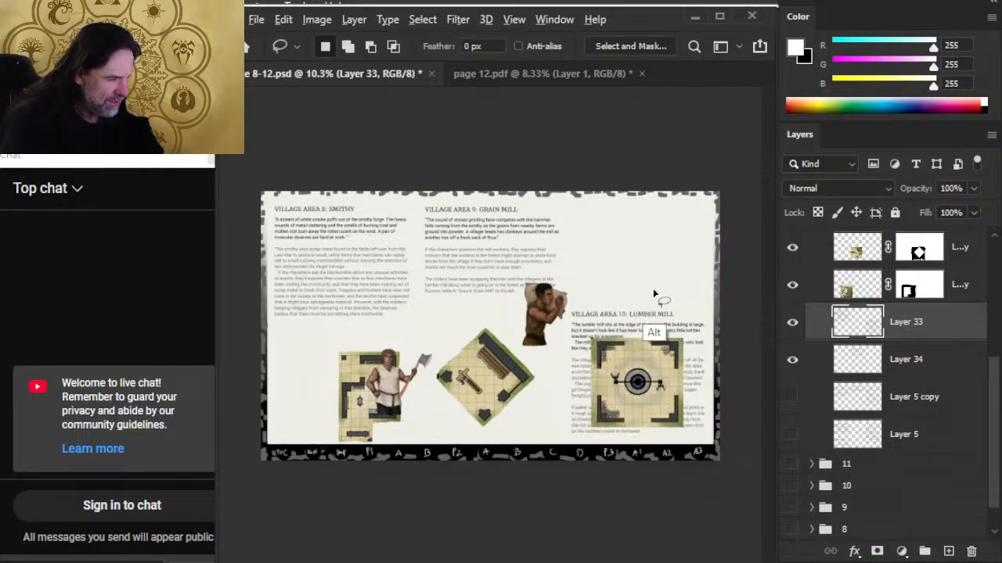
pyautogui.hotkey('alt', 'Tab')
pyautogui.hotkey('alt', 'Tab')
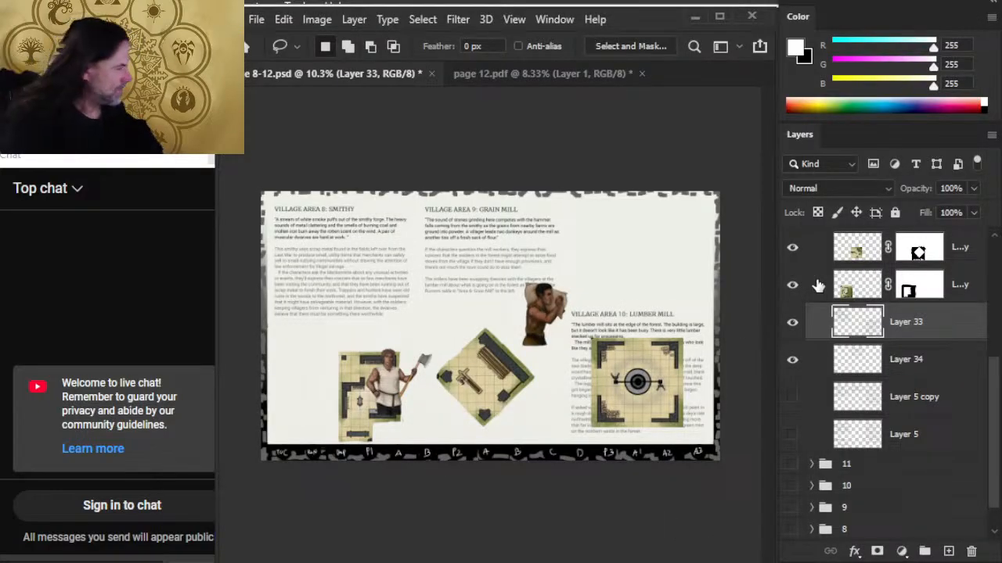
# Merge Layer 33 down into Layer 34 and check the text arrangement against page 12 of the Word document
pyautogui.rightClick(914, 324)
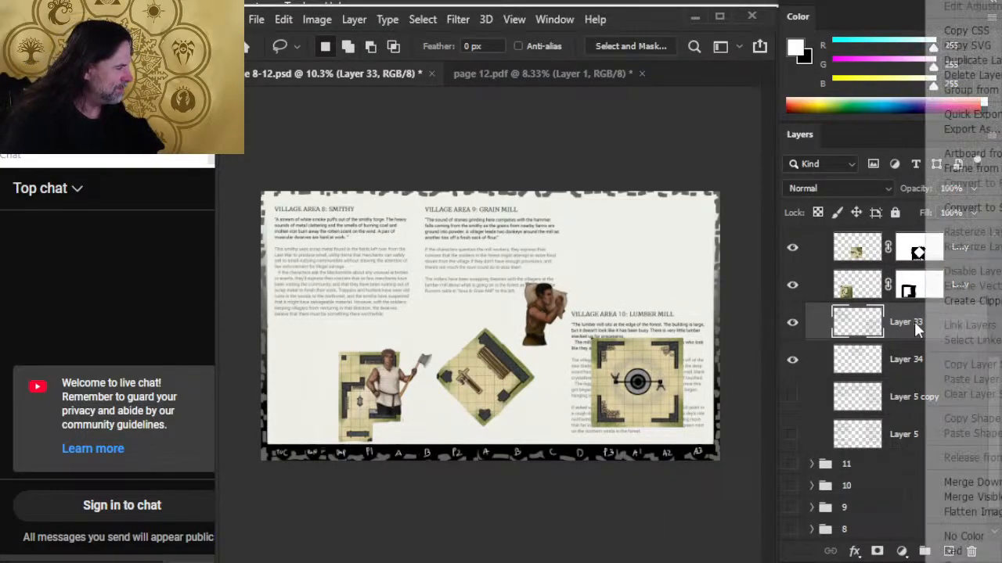
pyautogui.click(932, 483)
pyautogui.hotkey('alt', 'Tab')
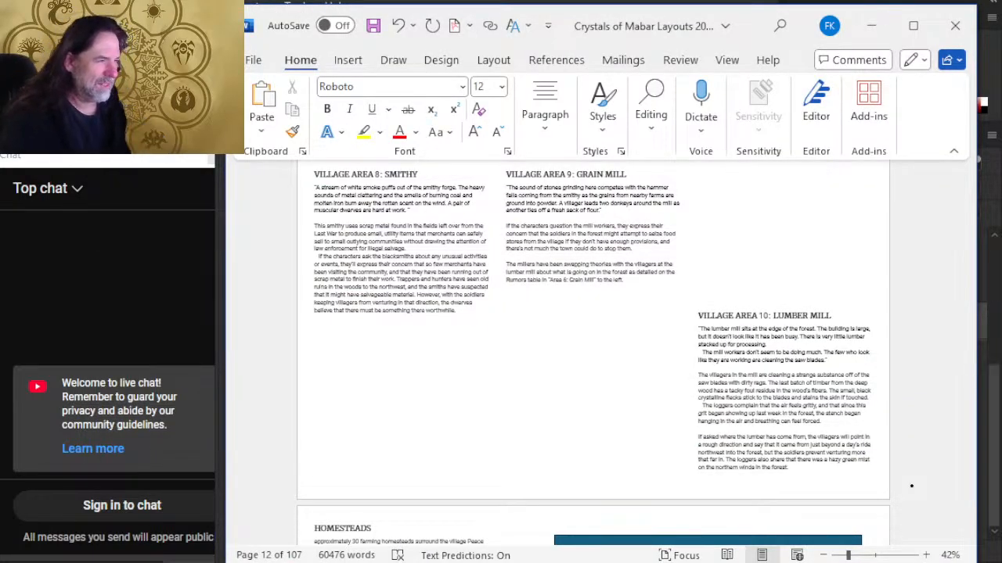
pyautogui.hotkey('alt', 'Tab')
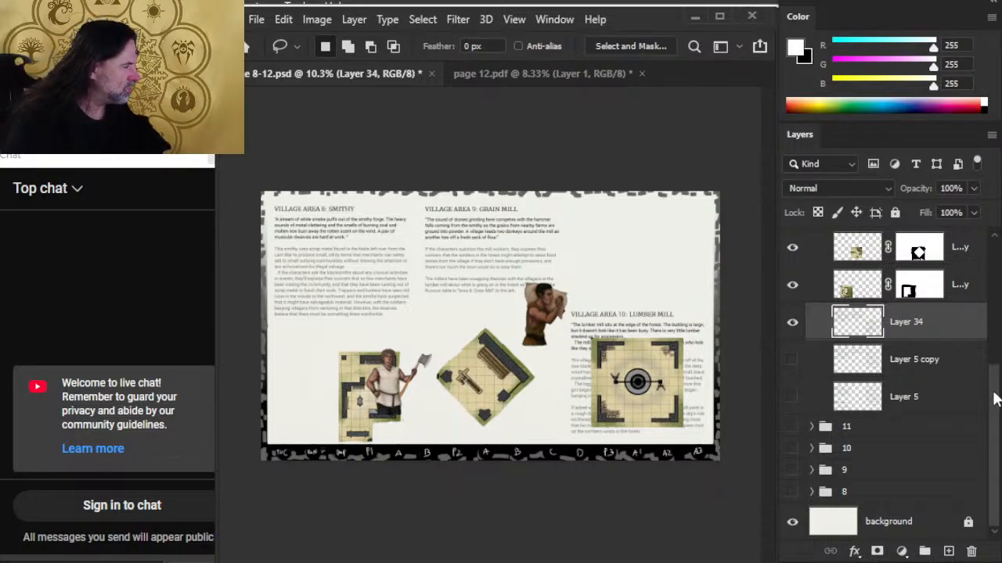
# Move the diamond-shaped lumber mill map above the Lumber Mill text and the square grain mill map below the Grain Mill text
pyautogui.scroll(3, 994, 399)
pyautogui.click(851, 302)
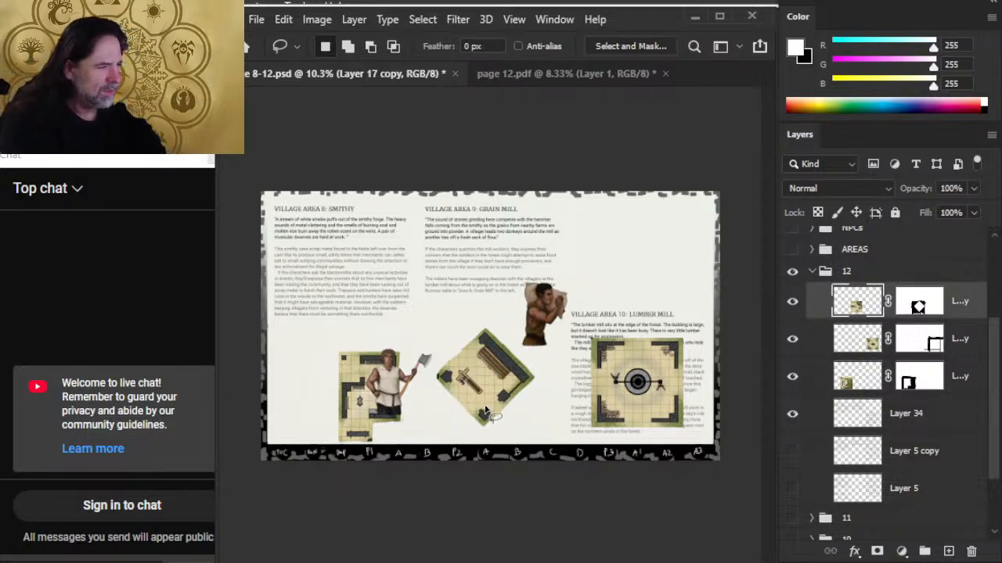
pyautogui.press('v')
pyautogui.moveTo(493, 415)
pyautogui.mouseDown()
pyautogui.moveTo(564, 341)
pyautogui.moveTo(648, 275)
pyautogui.moveTo(654, 301)
pyautogui.moveTo(677, 316)
pyautogui.mouseUp()
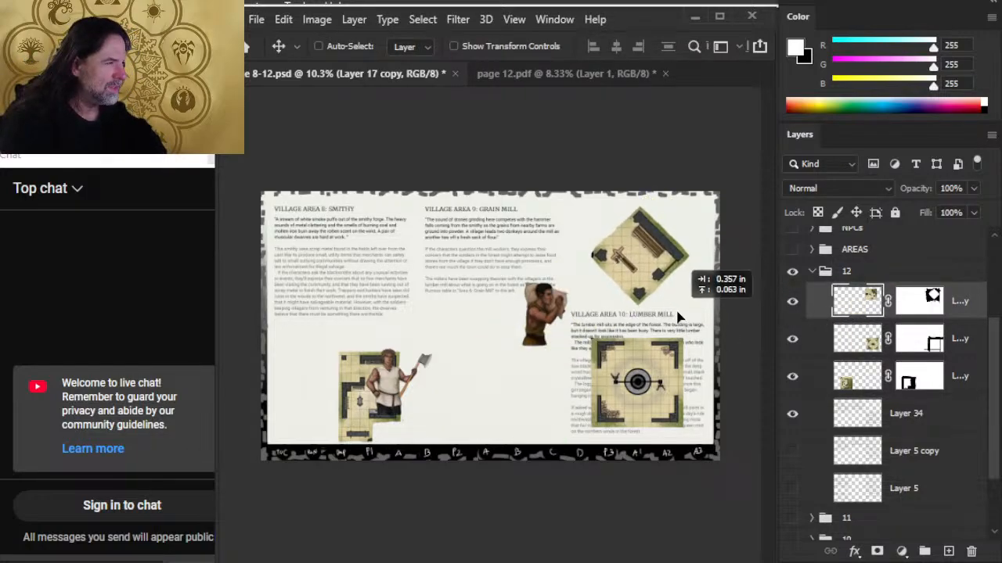
pyautogui.click(836, 339)
pyautogui.moveTo(693, 397); pyautogui.dragTo(595, 434)
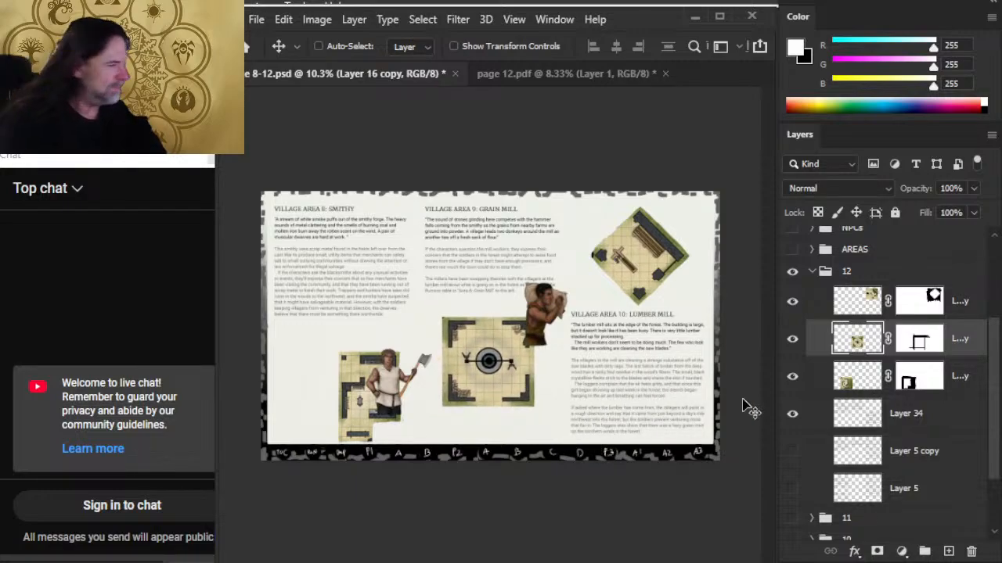
# Move the smithy map on Layer 15 copy up and left beneath the Village Area 8: Smithy text
pyautogui.click(870, 379)
pyautogui.moveTo(525, 454); pyautogui.dragTo(494, 435)
pyautogui.moveTo(532, 481)
pyautogui.mouseDown()
pyautogui.moveTo(514, 447)
pyautogui.moveTo(540, 479)
pyautogui.moveTo(526, 468)
pyautogui.mouseUp()
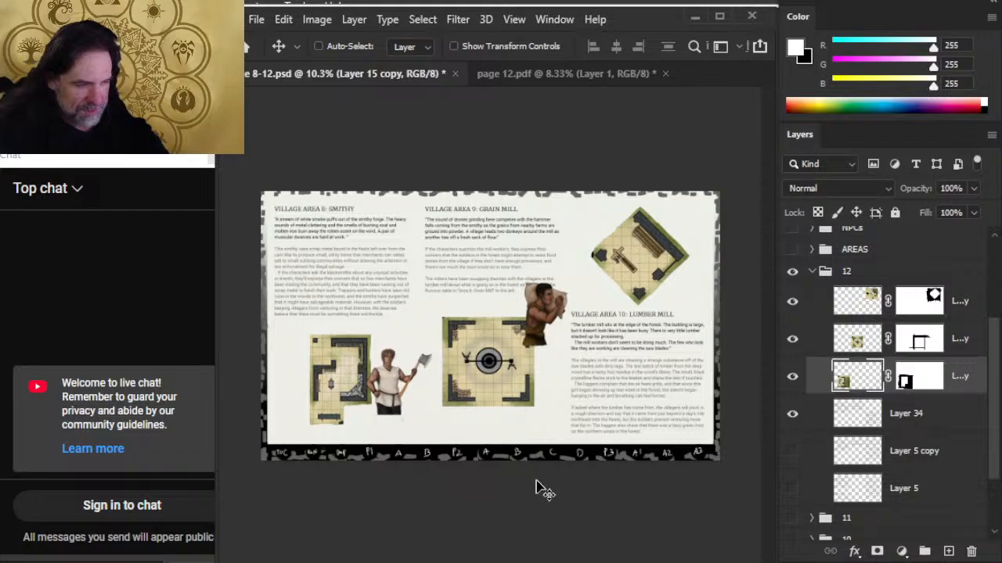
# Nudge the grain mill map on Layer 16 copy slightly up beneath the Grain Mill text
pyautogui.click(816, 353)
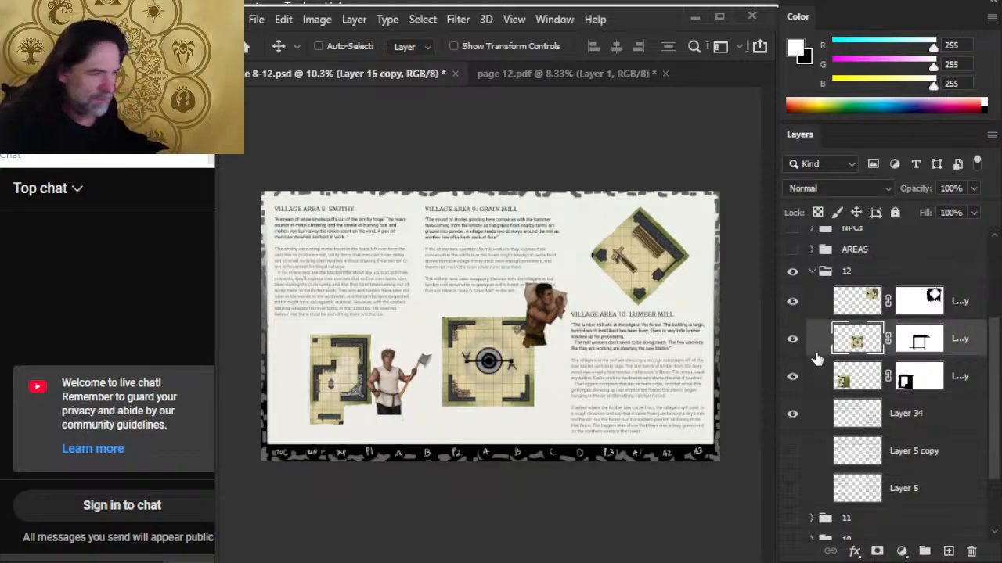
pyautogui.hotkey('shift', 'Up')
pyautogui.hotkey('shift', 'Up')
pyautogui.hotkey('shift', 'Up')
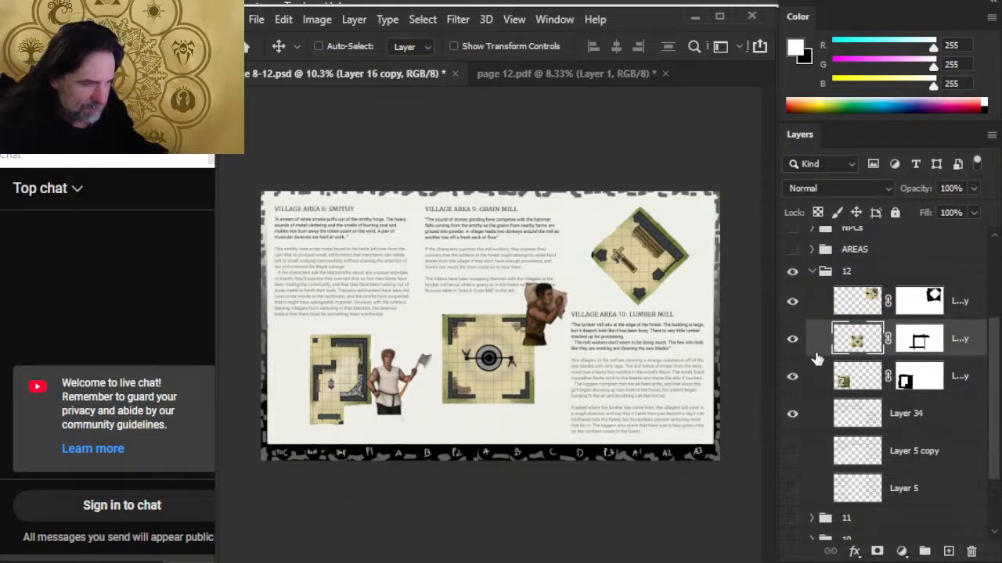
pyautogui.hotkey('shift', 'Up')
pyautogui.hotkey('shift', 'Up')
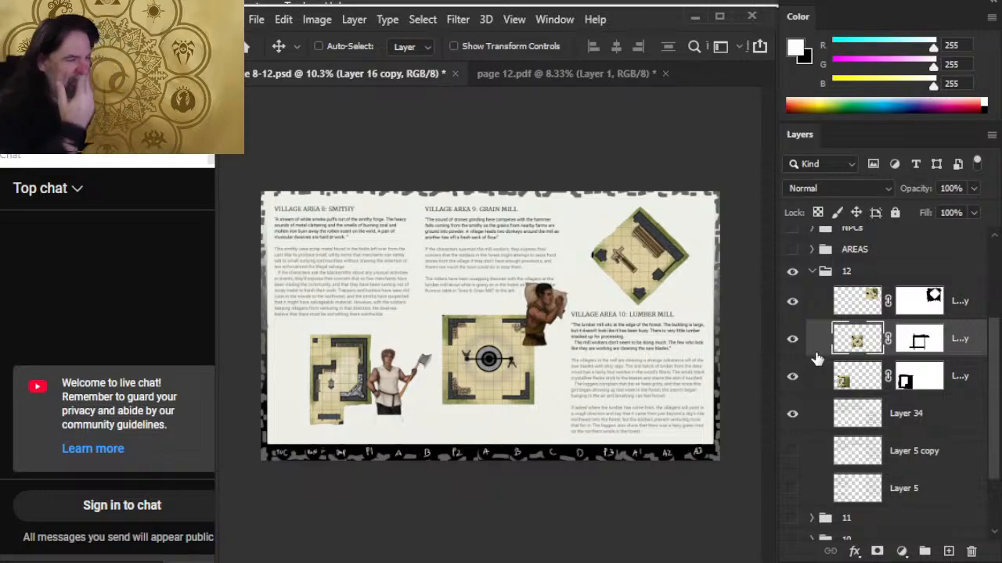
# Nudge the lumber mill map on Layer 17 copy slightly up and left above the Lumber Mill text
pyautogui.click(843, 381)
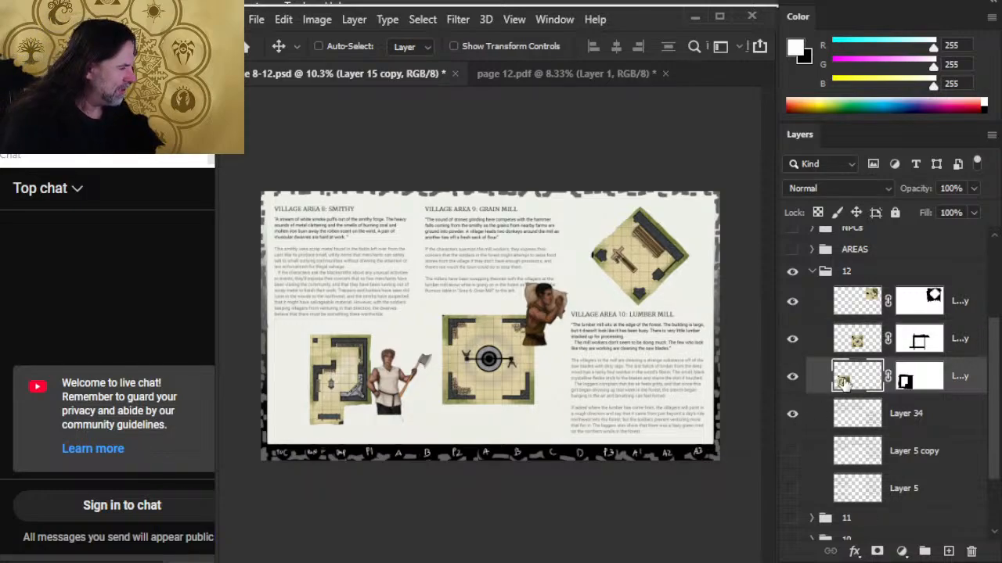
pyautogui.click(839, 311)
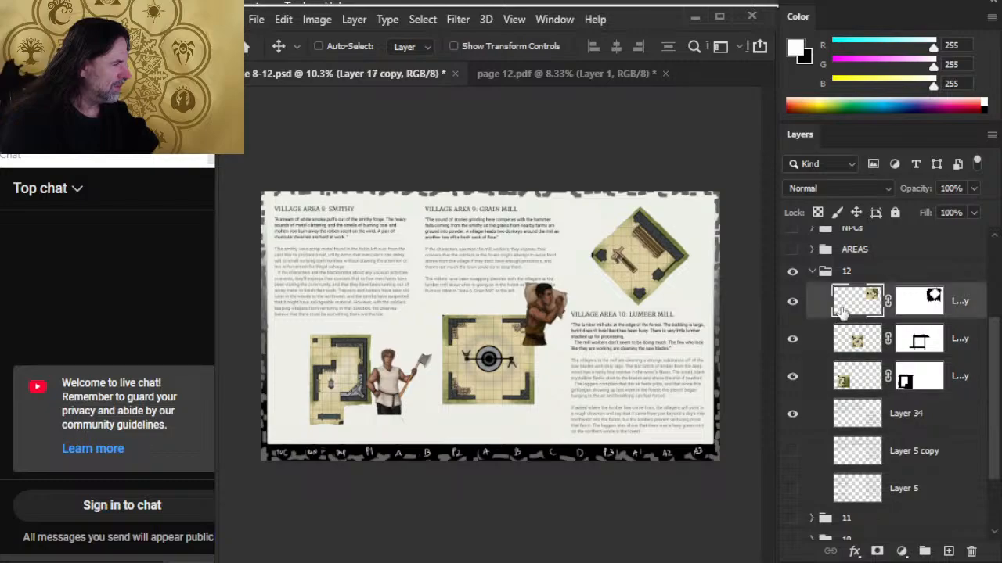
pyautogui.hotkey('shift', 'Up')
pyautogui.hotkey('shift', 'Up')
pyautogui.hotkey('shift', 'Up')
pyautogui.hotkey('shift', 'Left')
pyautogui.hotkey('shift', 'Left')
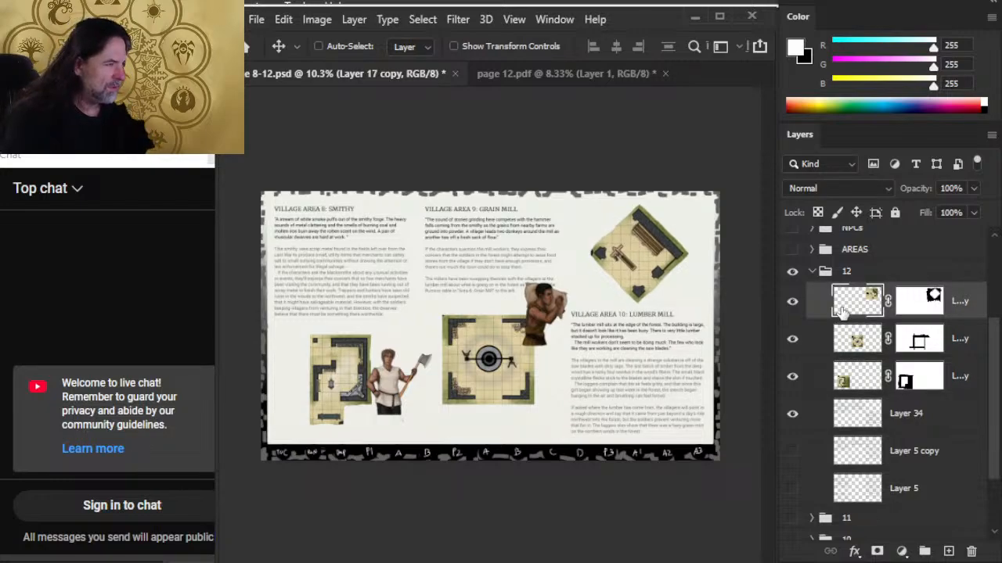
pyautogui.hotkey('shift', 'Left')
pyautogui.hotkey('shift', 'Left')
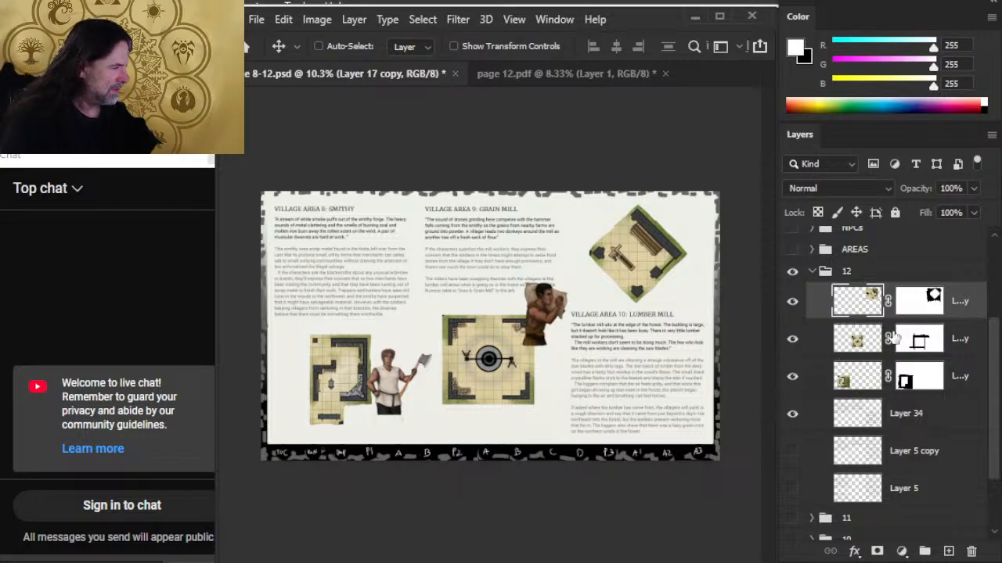
# Move the lumberjack copy and sandbagger copy 3 layers from the NPCs copy group into group 12, above the maps
pyautogui.scroll(5, 900, 313)
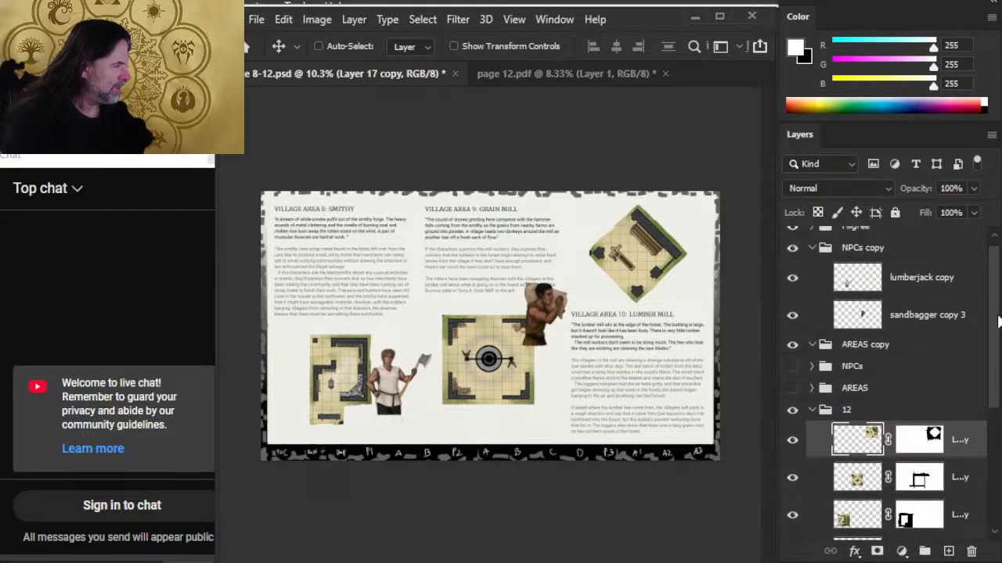
pyautogui.click(903, 291)
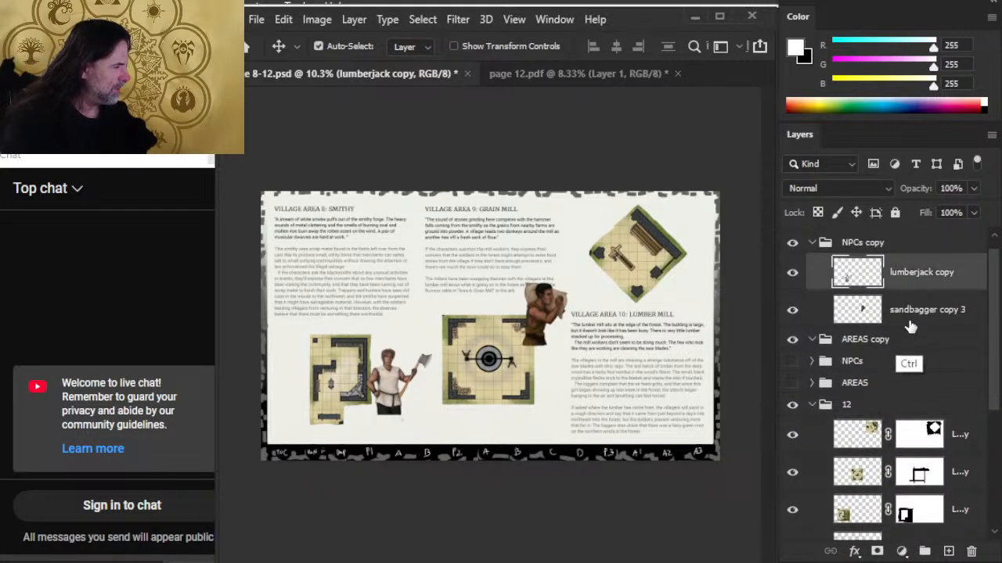
pyautogui.keyDown('shift'); pyautogui.click(906, 317); pyautogui.keyUp('shift')
pyautogui.moveTo(907, 317); pyautogui.dragTo(904, 419)
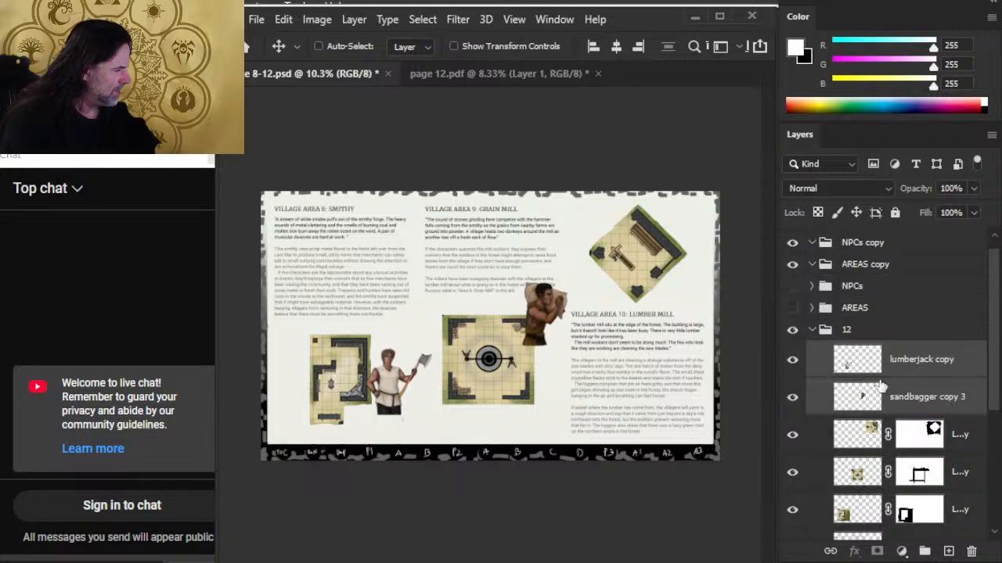
# Move the lumberjack figure to the upper-left part of the third column, beside the lumber mill map
pyautogui.click(904, 358)
pyautogui.moveTo(448, 402); pyautogui.dragTo(630, 320)
pyautogui.moveTo(629, 354); pyautogui.dragTo(628, 343)
pyautogui.click(884, 407)
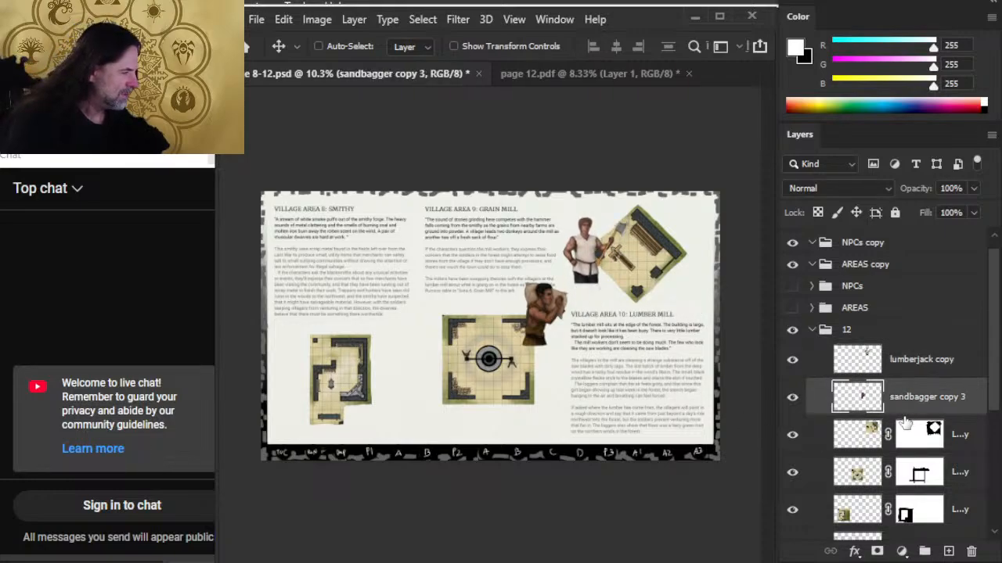
# Shift the lumber mill map right to clear the lumberjack and fine-tune both positions above the Lumber Mill text
pyautogui.click(853, 440)
pyautogui.moveTo(637, 369); pyautogui.dragTo(689, 378)
pyautogui.moveTo(681, 268); pyautogui.dragTo(685, 278)
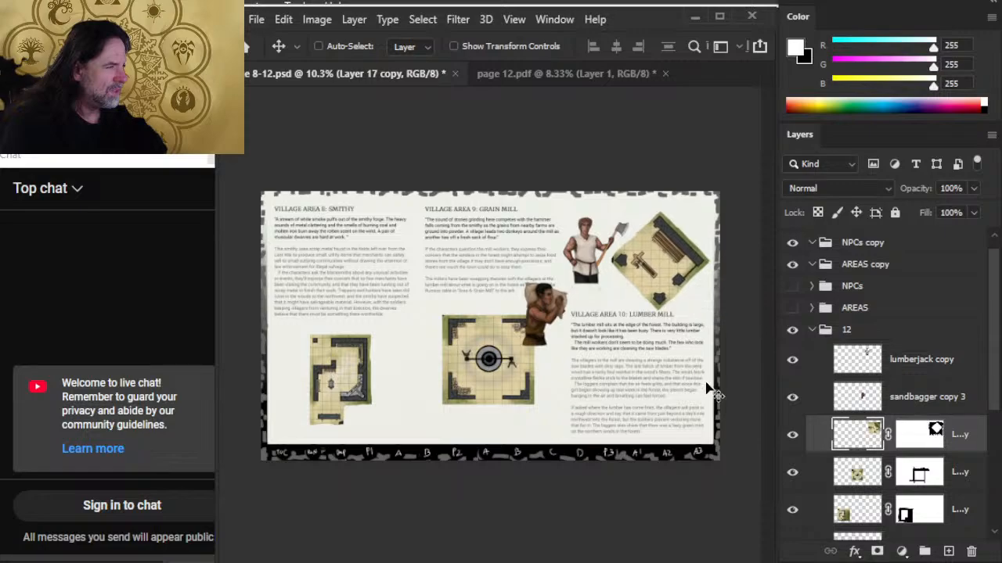
pyautogui.moveTo(700, 389); pyautogui.dragTo(662, 414)
pyautogui.click(928, 356)
# Move the sandbagger figure down between the smithy map and the grain mill map, near the page's bottom border
pyautogui.click(910, 400)
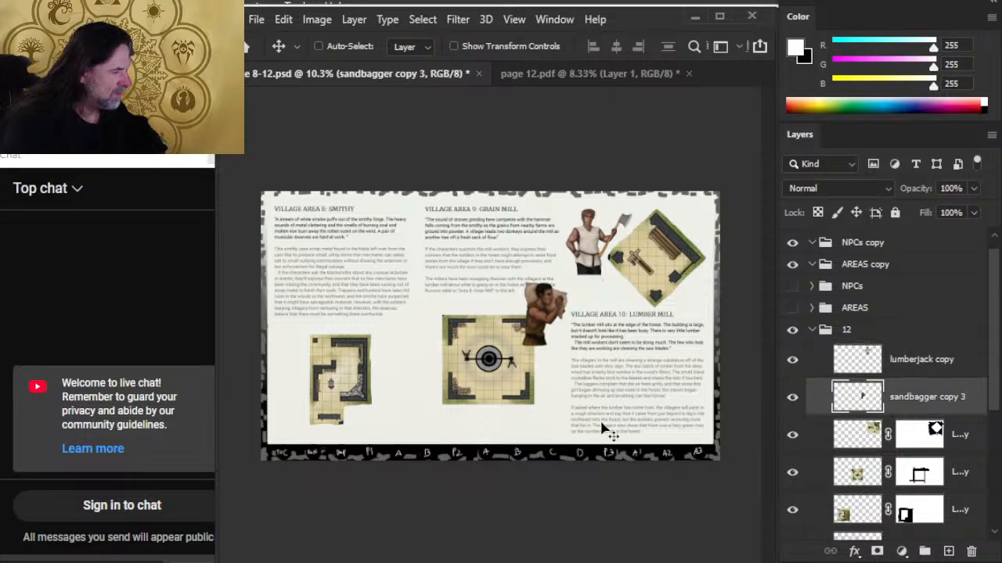
pyautogui.moveTo(604, 428); pyautogui.dragTo(479, 522)
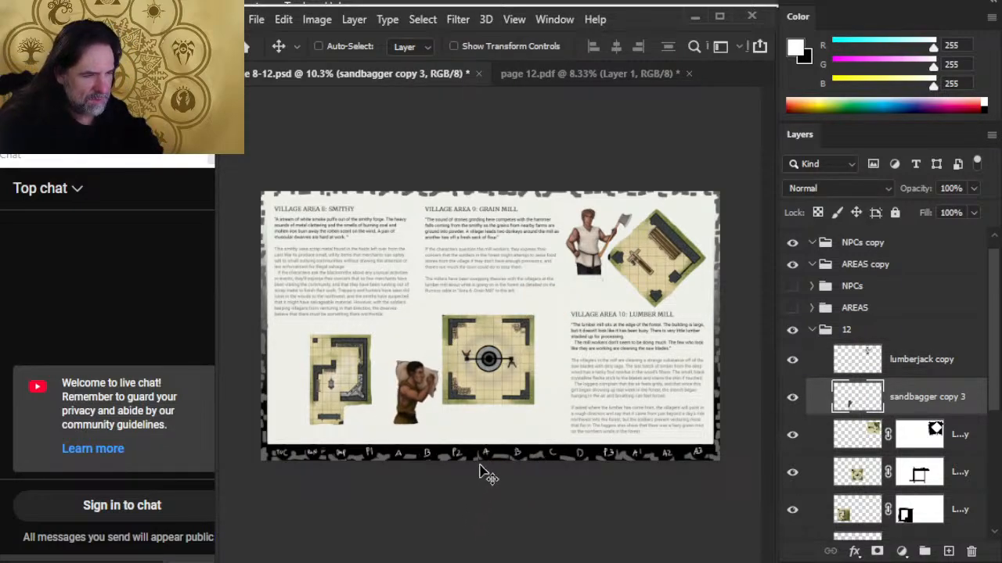
pyautogui.moveTo(487, 470); pyautogui.dragTo(483, 524)
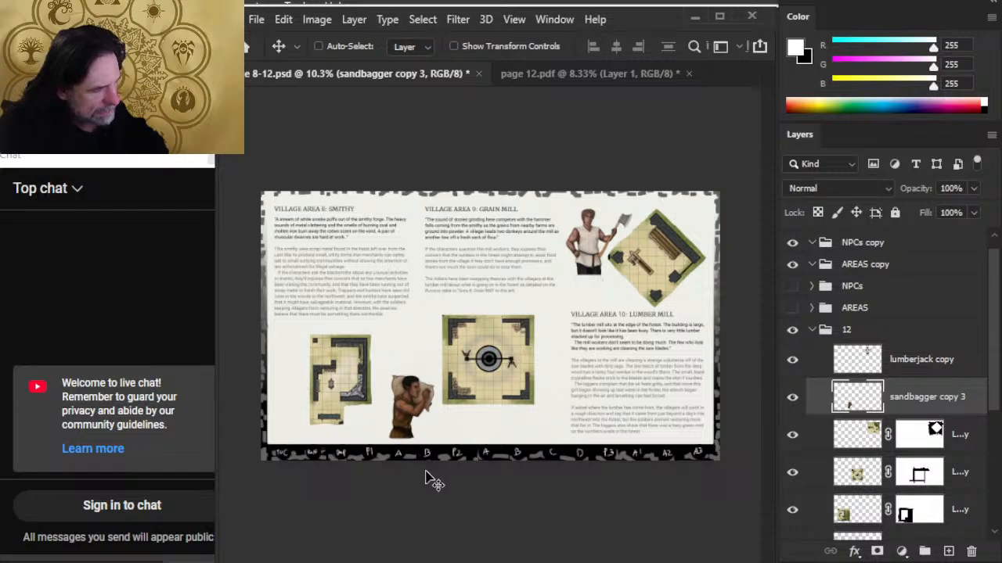
# Flip the sandbagger copy 3 figure horizontally between the smithy map and the grain mill map
pyautogui.press('l')
pyautogui.rightClick(443, 379)
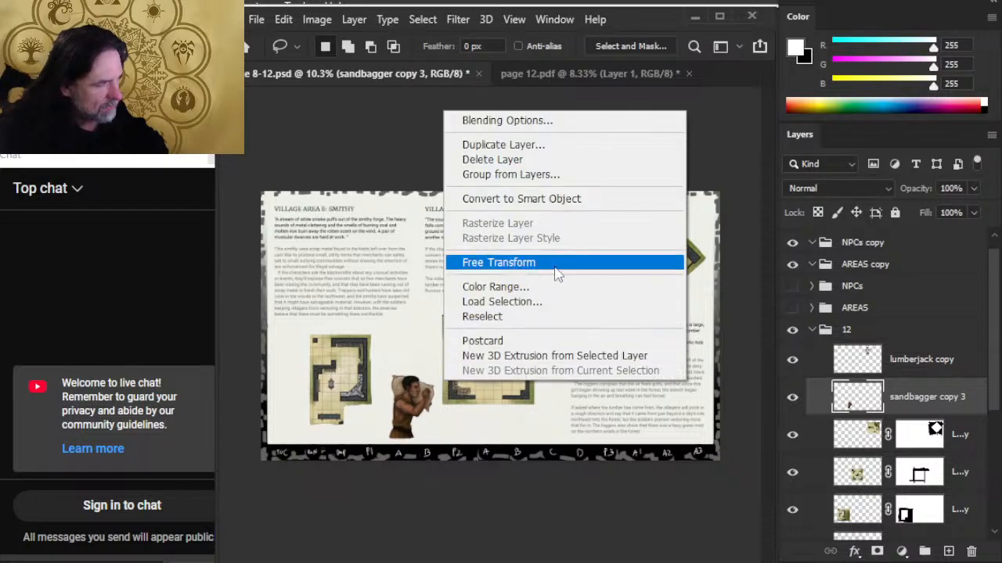
pyautogui.click(547, 263)
pyautogui.rightClick(525, 283)
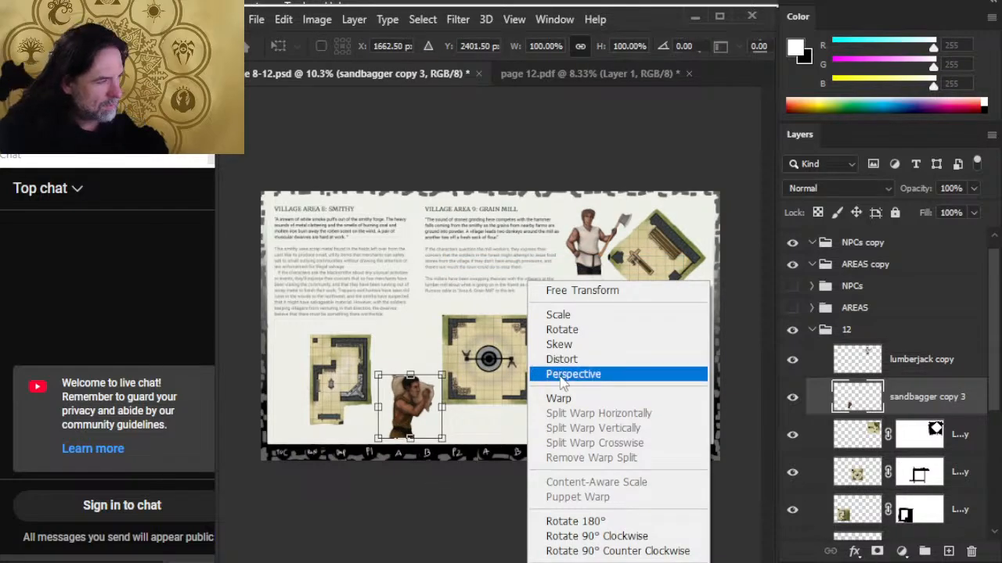
pyautogui.click(580, 562)
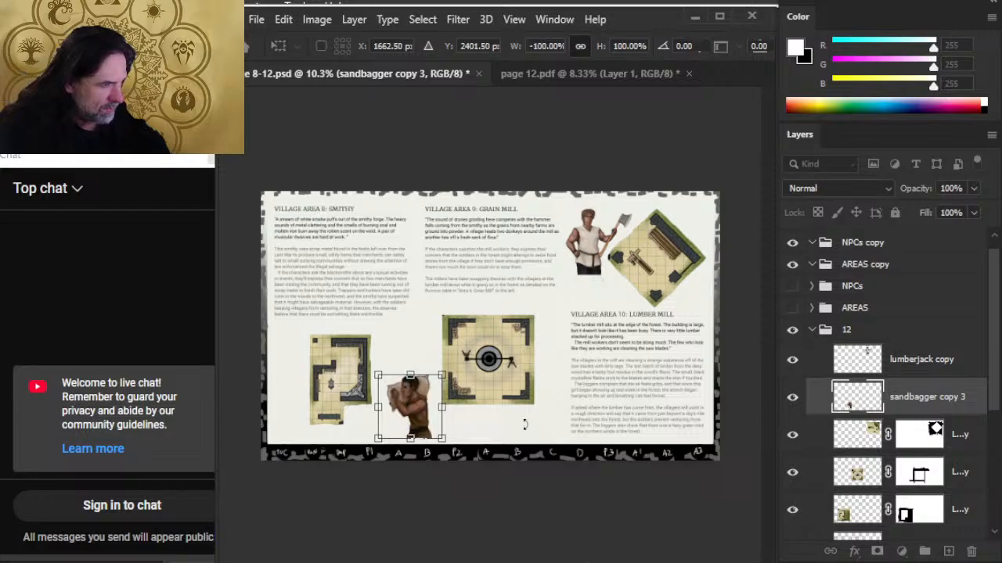
pyautogui.press('Return')
pyautogui.press('v')
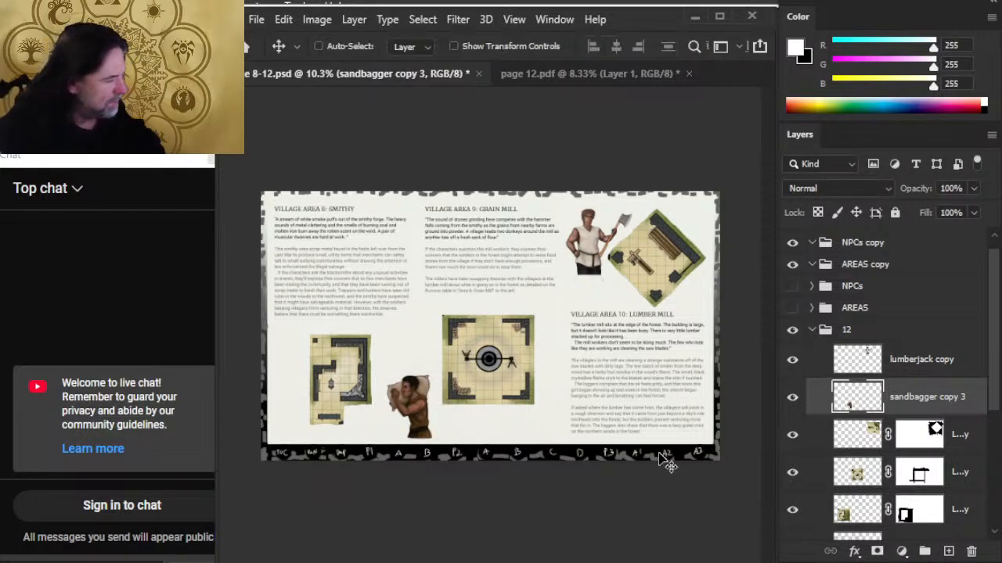
# Move the grain mill map right and up, just beneath the Grain Mill text
pyautogui.click(857, 475)
pyautogui.moveTo(600, 425); pyautogui.dragTo(628, 470)
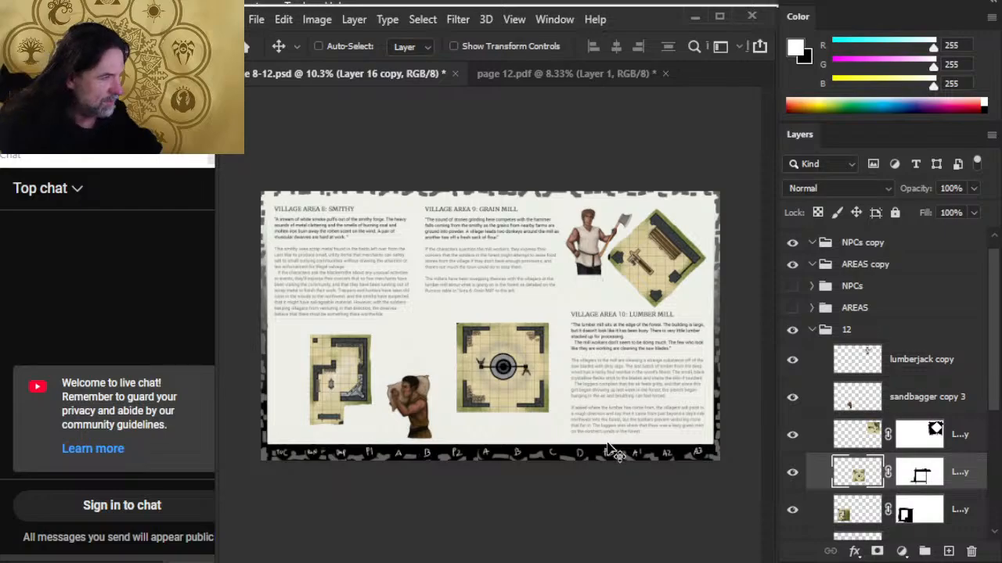
pyautogui.moveTo(608, 447)
pyautogui.mouseDown()
pyautogui.moveTo(605, 418)
pyautogui.moveTo(613, 448)
pyautogui.mouseUp()
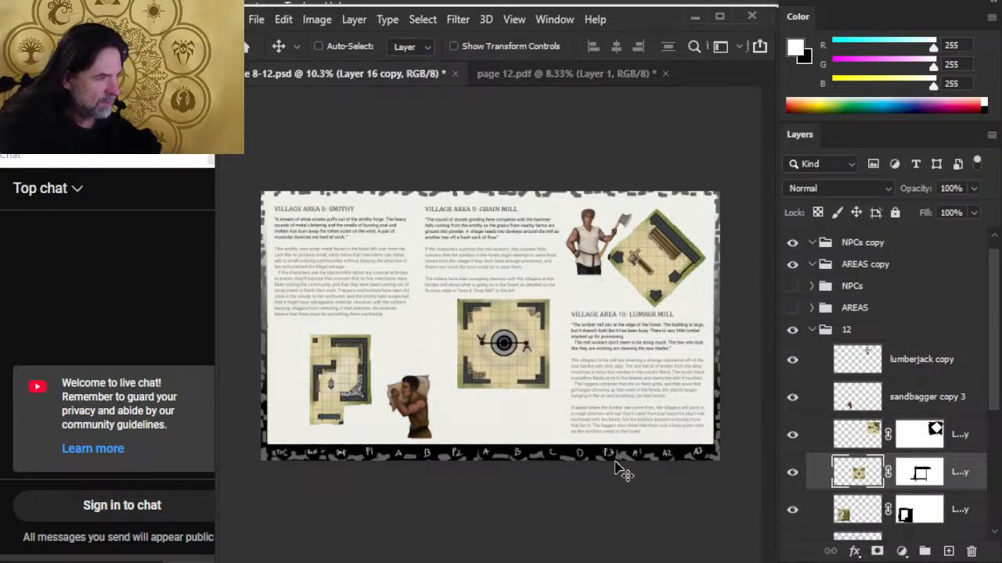
# Move the sandbagger figure up beside the left edge of the grain mill map
pyautogui.click(902, 401)
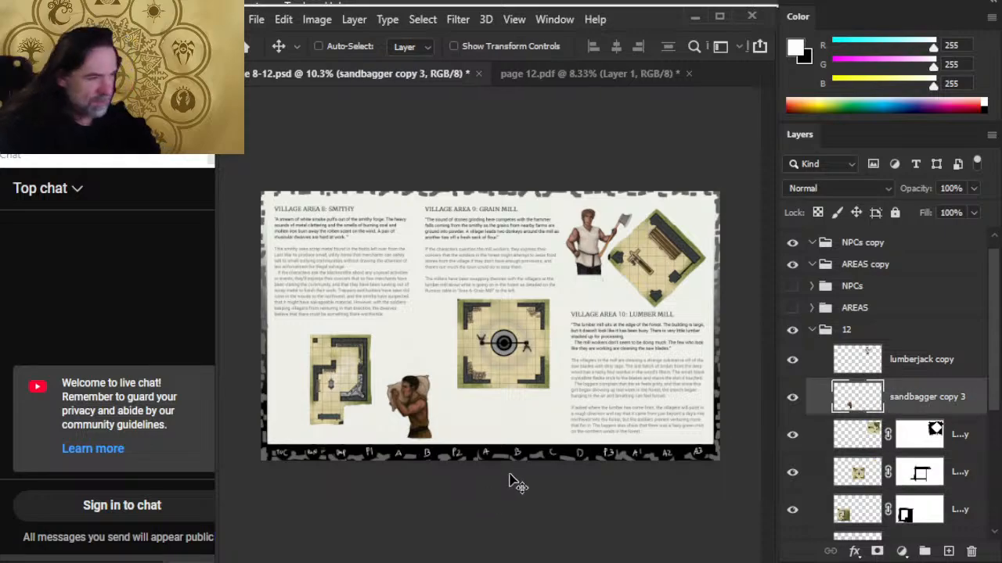
pyautogui.moveTo(509, 478); pyautogui.dragTo(522, 527)
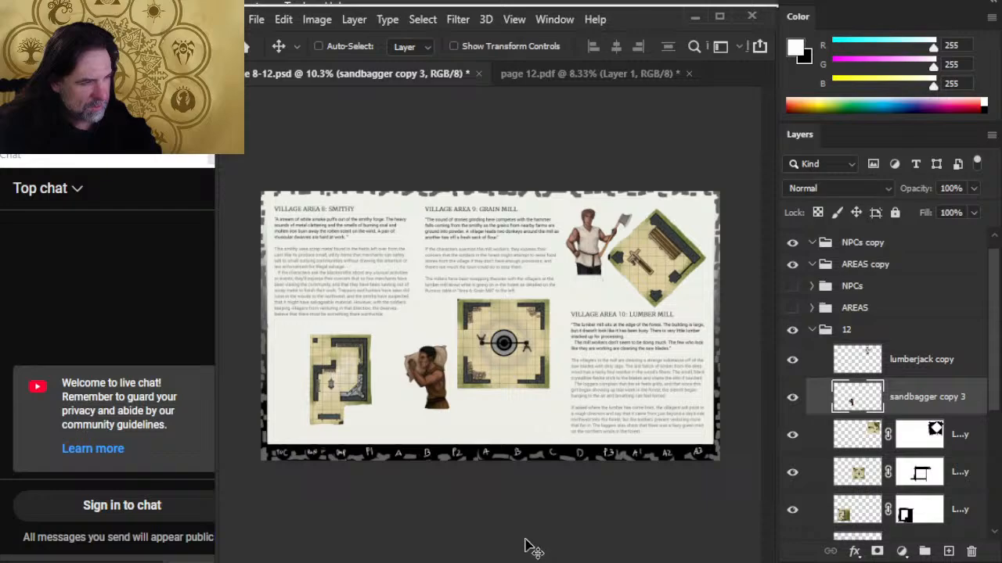
pyautogui.moveTo(506, 478); pyautogui.dragTo(513, 512)
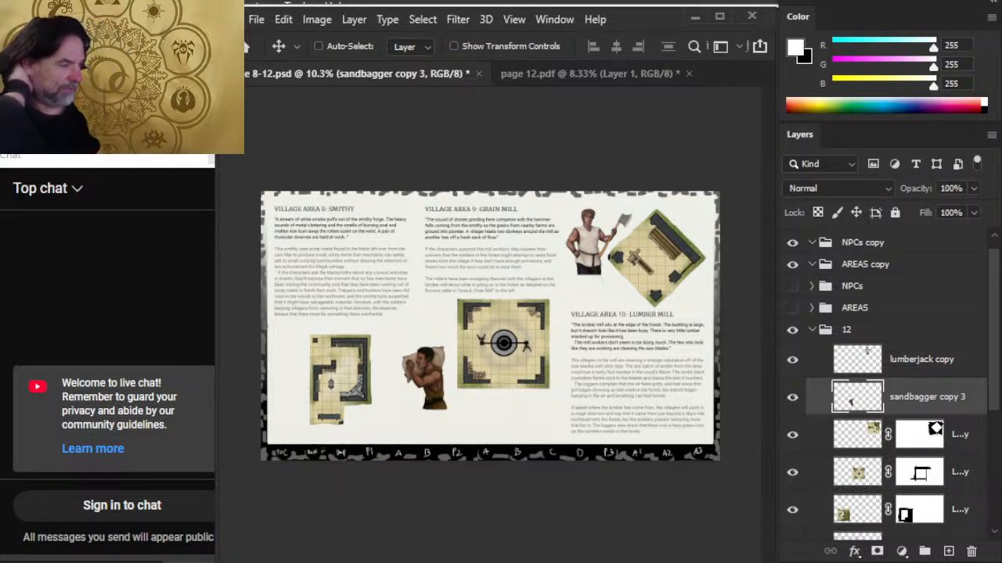
pyautogui.moveTo(443, 470); pyautogui.dragTo(457, 452)
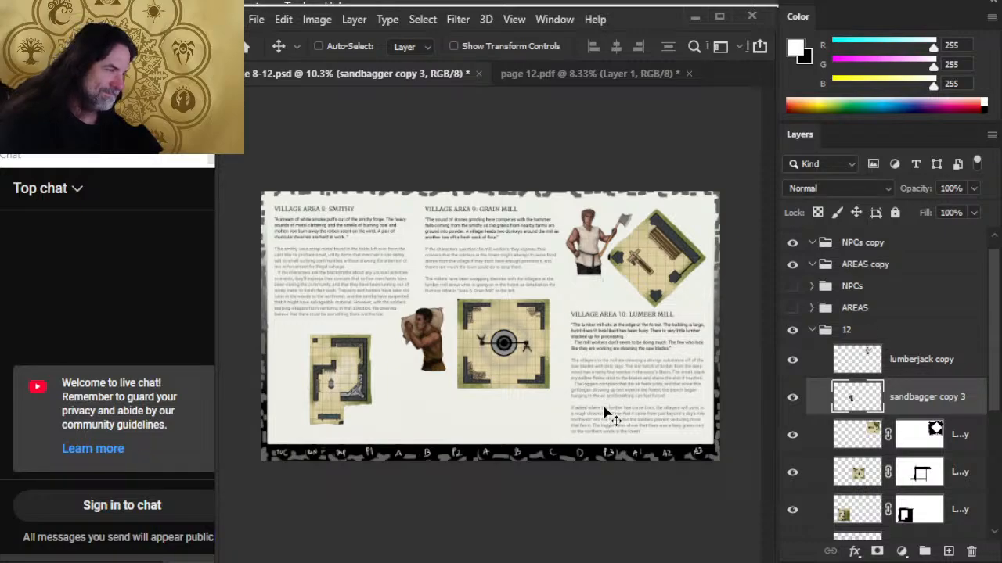
# Try placing the lumberjack over the right side of the grain mill map and shifting the lumber mill map left
pyautogui.click(907, 361)
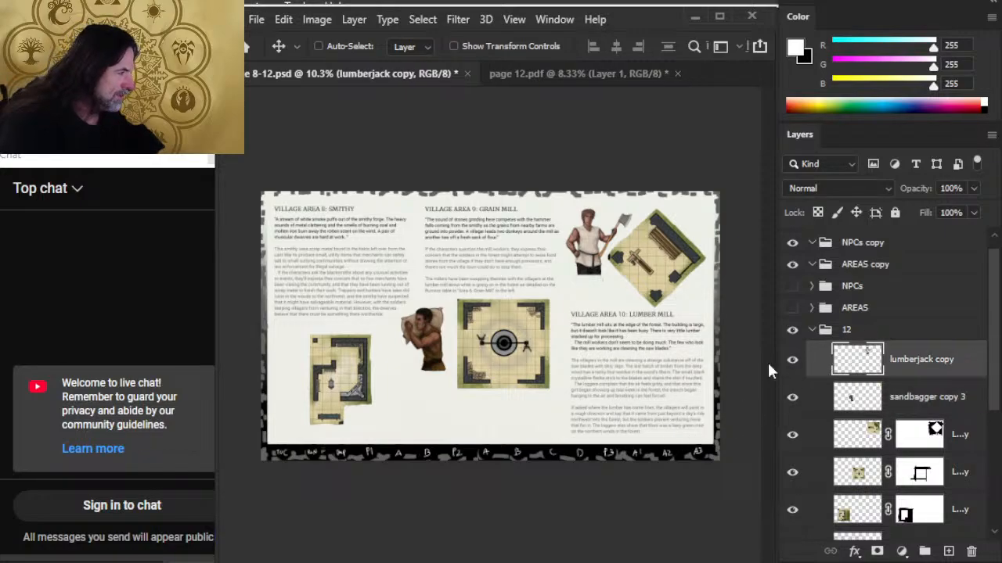
pyautogui.moveTo(732, 350); pyautogui.dragTo(731, 469)
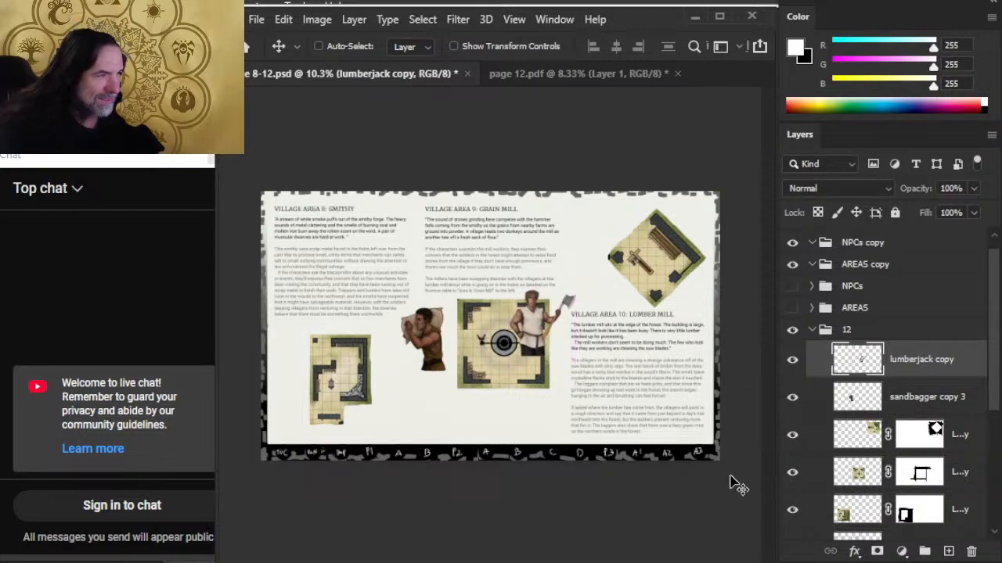
pyautogui.click(867, 503)
pyautogui.moveTo(744, 385); pyautogui.dragTo(724, 411)
pyautogui.hotkey('ctrl', 'z')
pyautogui.click(867, 436)
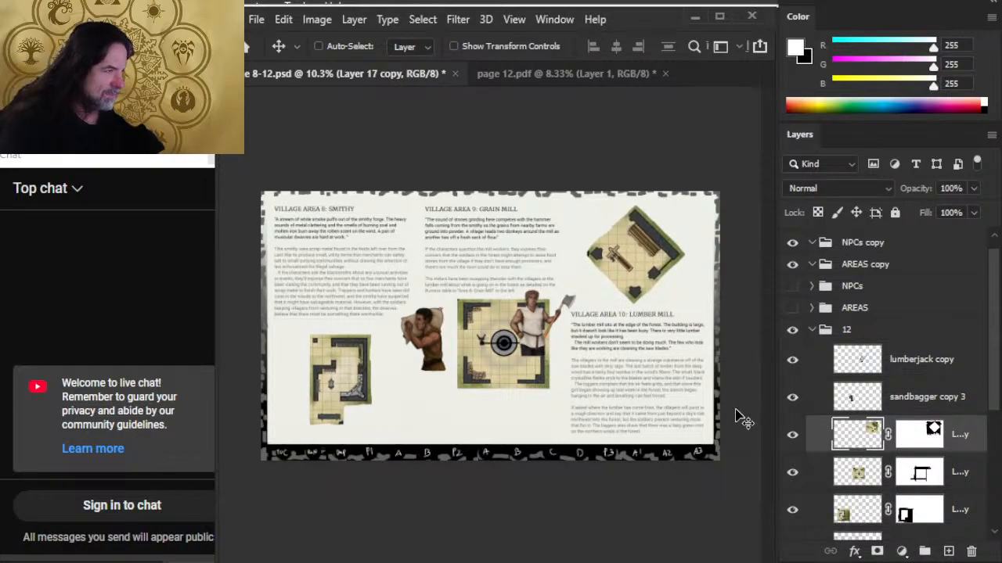
# Try lowering the grain mill map beneath the lumberjack figure
pyautogui.click(792, 472)
pyautogui.click(818, 474)
pyautogui.moveTo(608, 449); pyautogui.dragTo(581, 463)
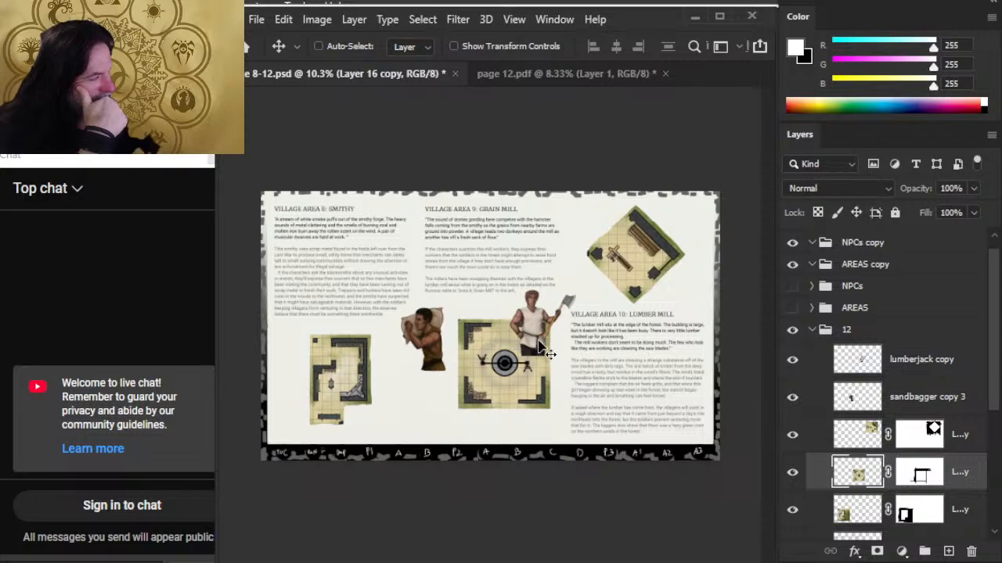
# Move the lumberjack back to the upper-left part of the third column and shift the lumber mill map right of it
pyautogui.click(873, 366)
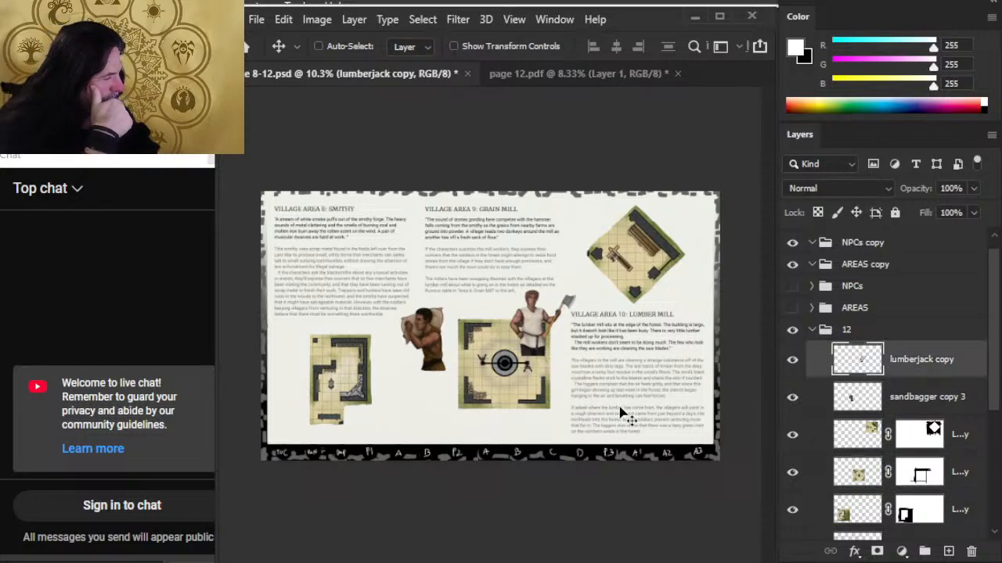
pyautogui.moveTo(620, 413); pyautogui.dragTo(623, 359)
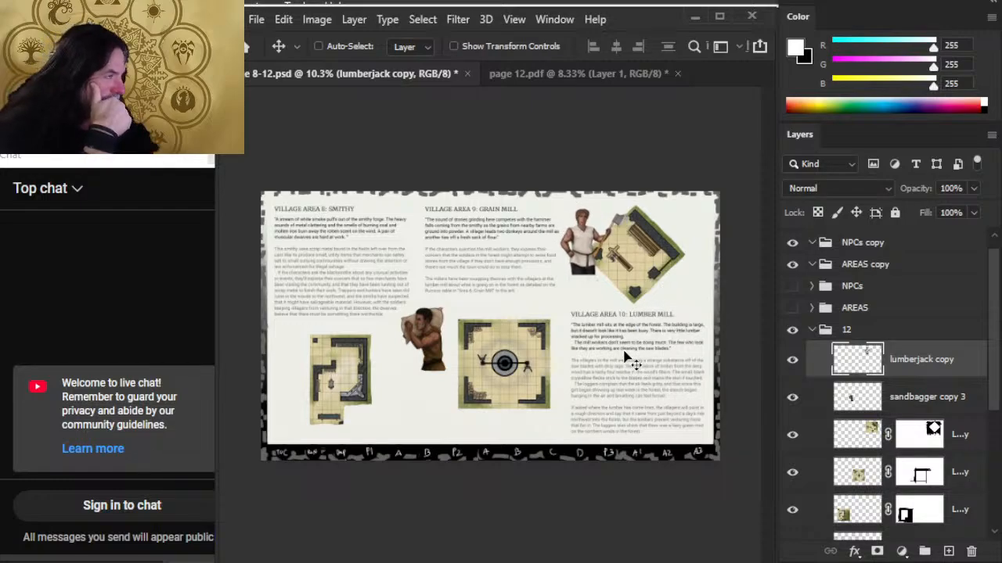
pyautogui.click(813, 432)
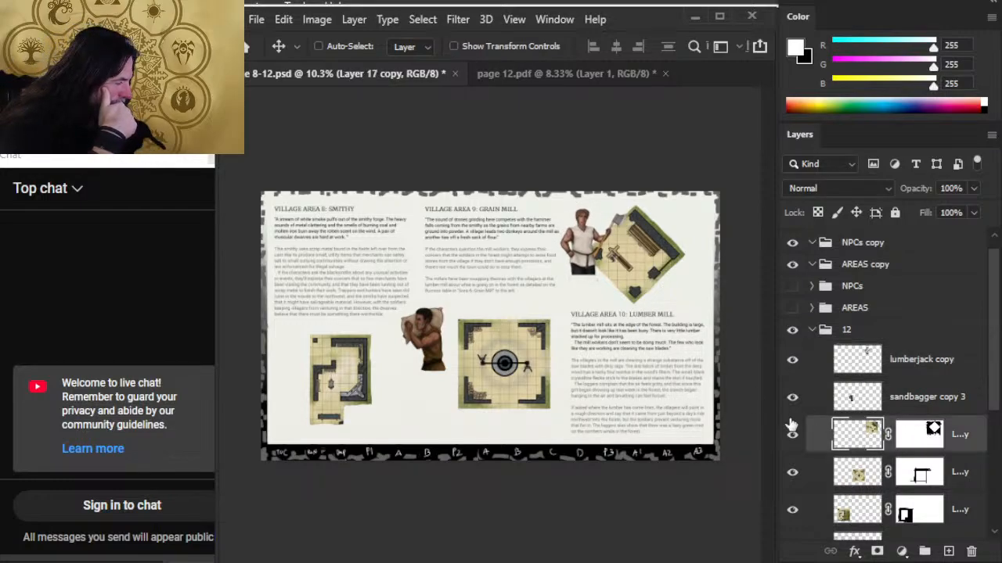
pyautogui.moveTo(652, 361); pyautogui.dragTo(688, 431)
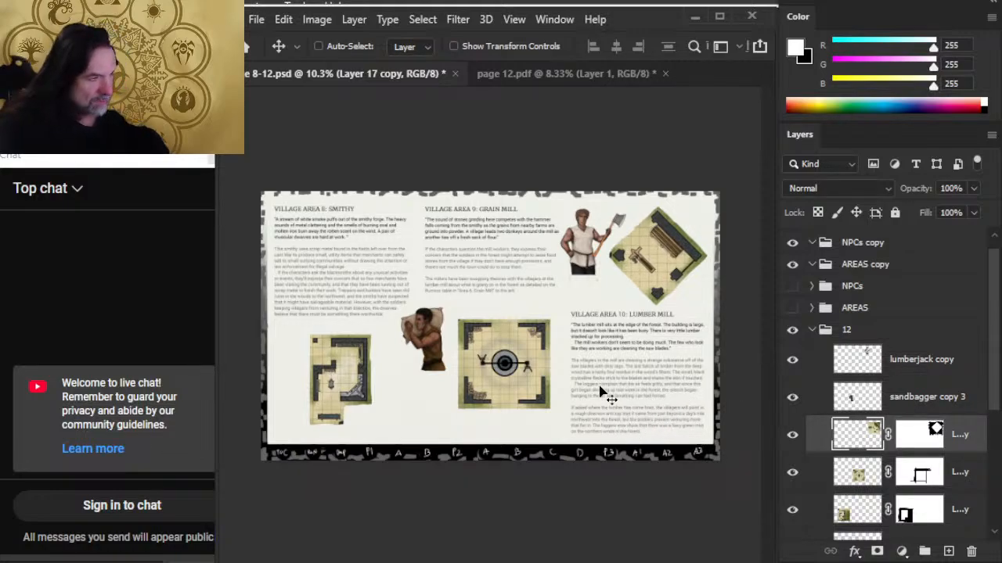
# Raise the grain mill map slightly to the right and move the smithy map toward the left edge of the first column
pyautogui.click(861, 477)
pyautogui.moveTo(575, 449)
pyautogui.mouseDown()
pyautogui.moveTo(577, 430)
pyautogui.moveTo(578, 439)
pyautogui.mouseUp()
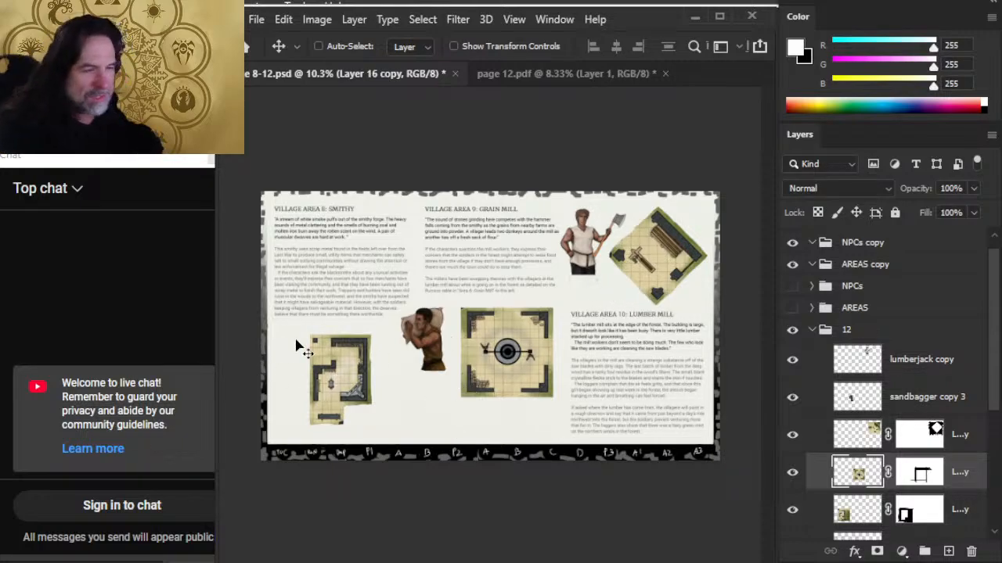
pyautogui.click(858, 438)
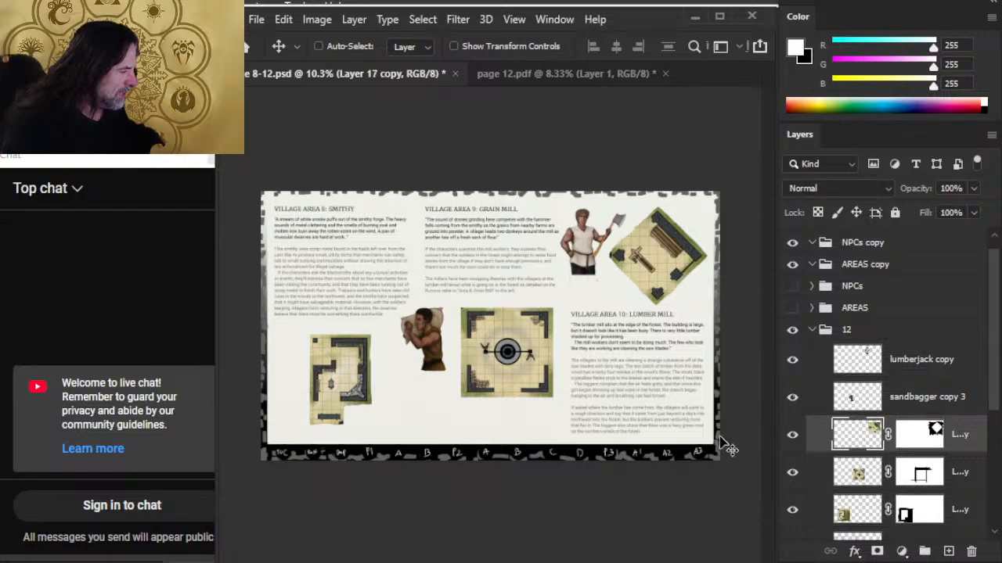
pyautogui.click(839, 510)
pyautogui.moveTo(454, 426); pyautogui.dragTo(505, 457)
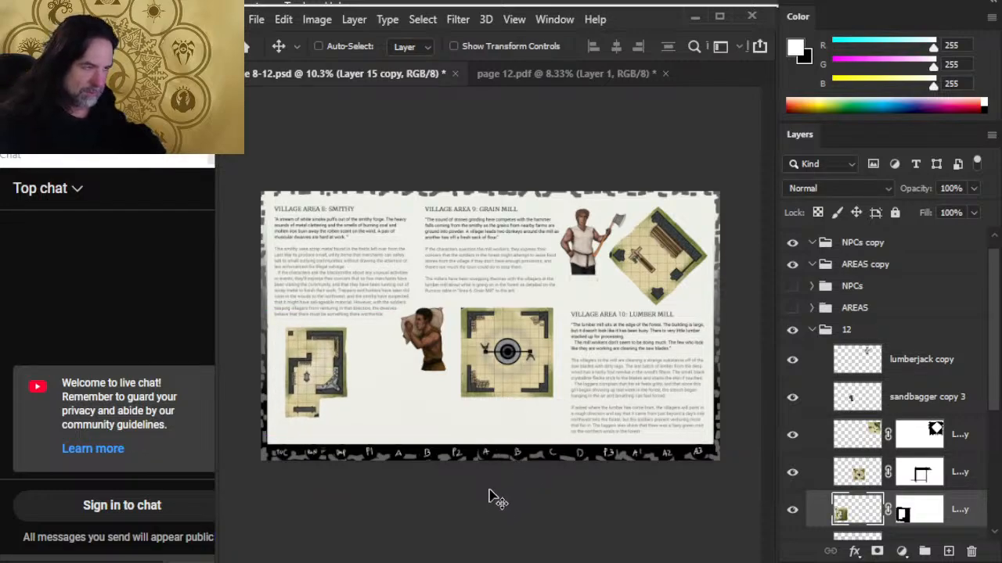
# Lower the sandbagger figure slightly beside the grain mill map and fine-tune the lumber mill map's position
pyautogui.click(910, 397)
pyautogui.moveTo(618, 405); pyautogui.dragTo(626, 466)
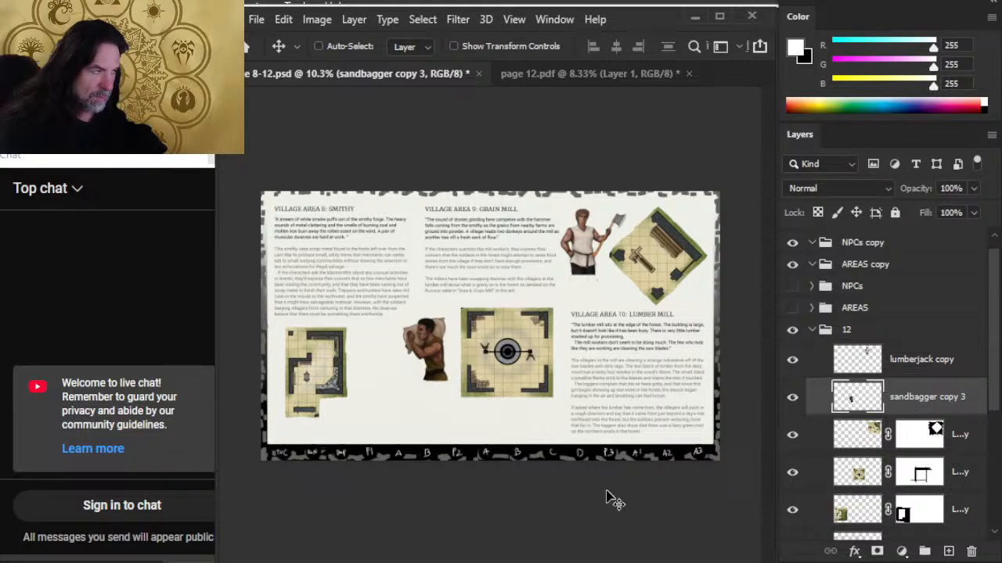
pyautogui.click(856, 442)
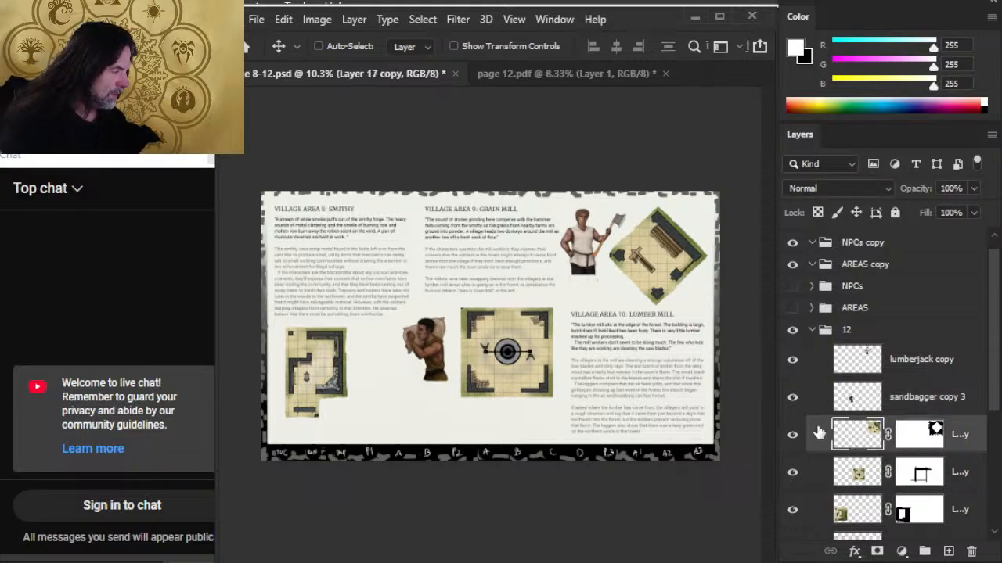
pyautogui.moveTo(694, 389); pyautogui.dragTo(697, 390)
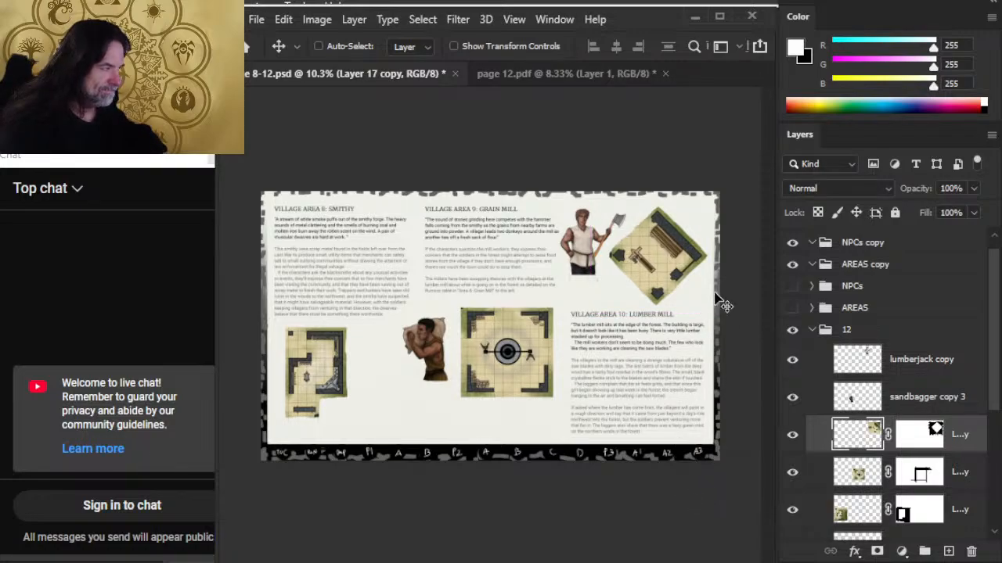
# Check the contents of the hidden NPCs and AREAS groups, and move both into the NPCs copy group
pyautogui.click(858, 297)
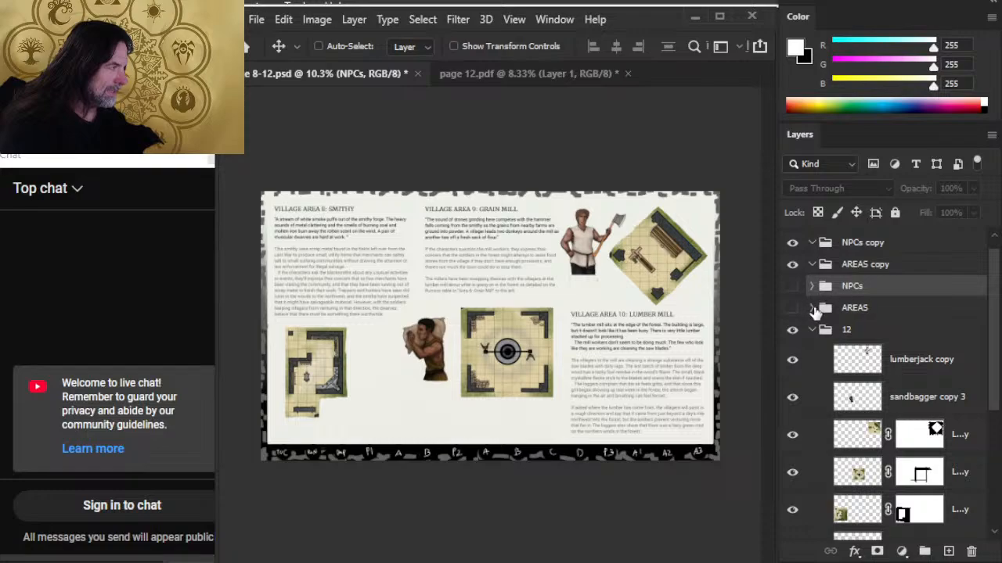
pyautogui.click(811, 286)
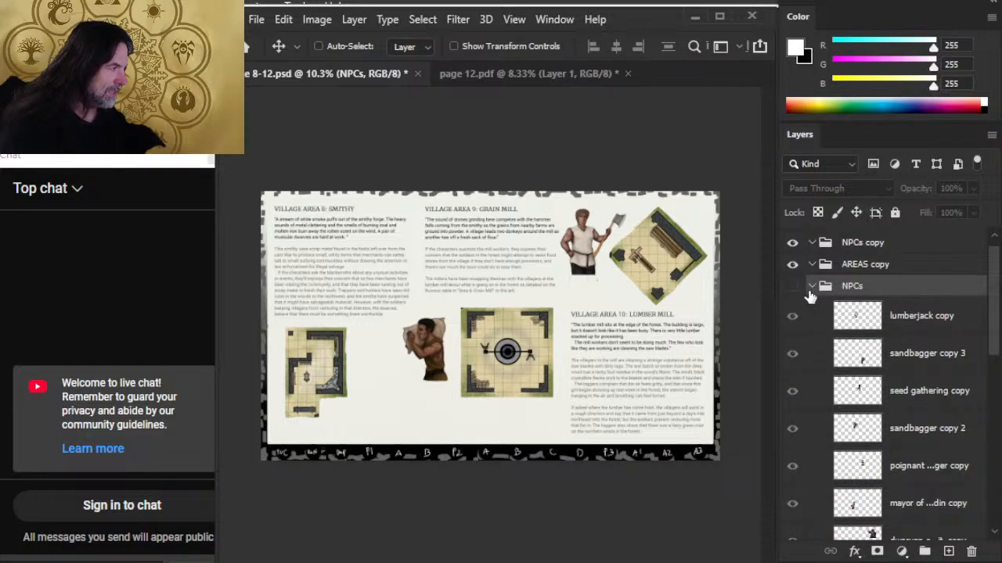
pyautogui.click(812, 286)
pyautogui.click(812, 307)
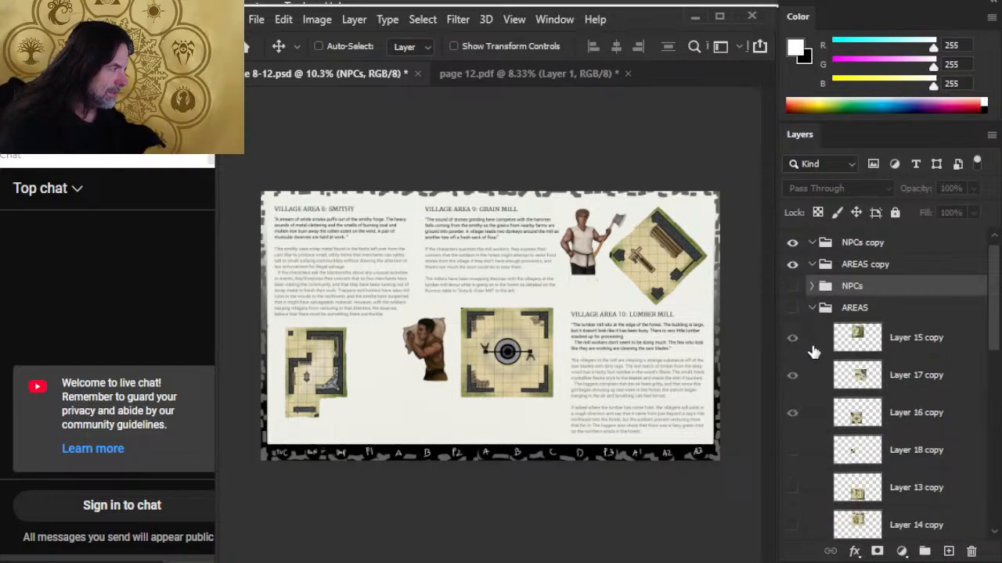
pyautogui.click(812, 308)
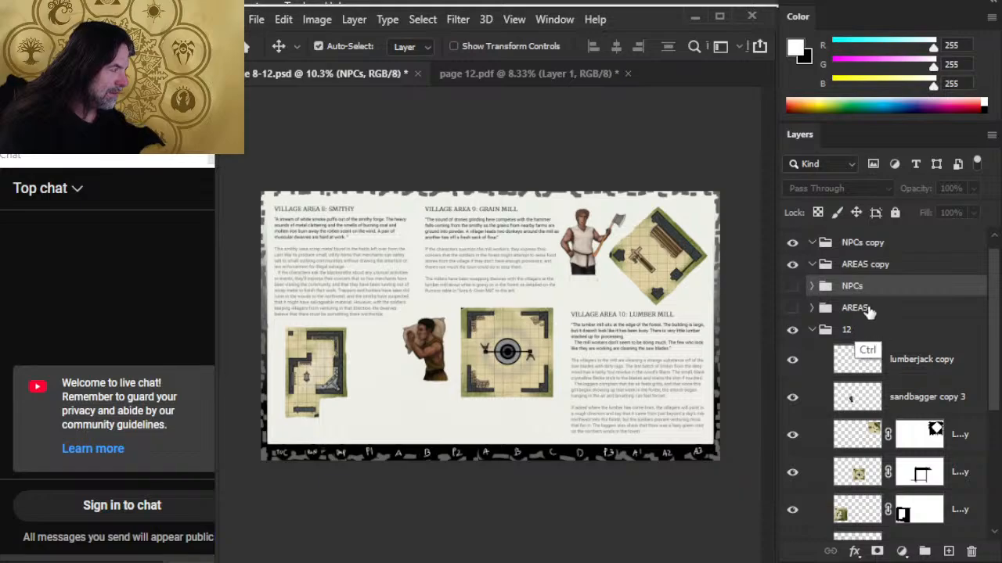
pyautogui.keyDown('shift'); pyautogui.click(867, 313); pyautogui.keyUp('shift')
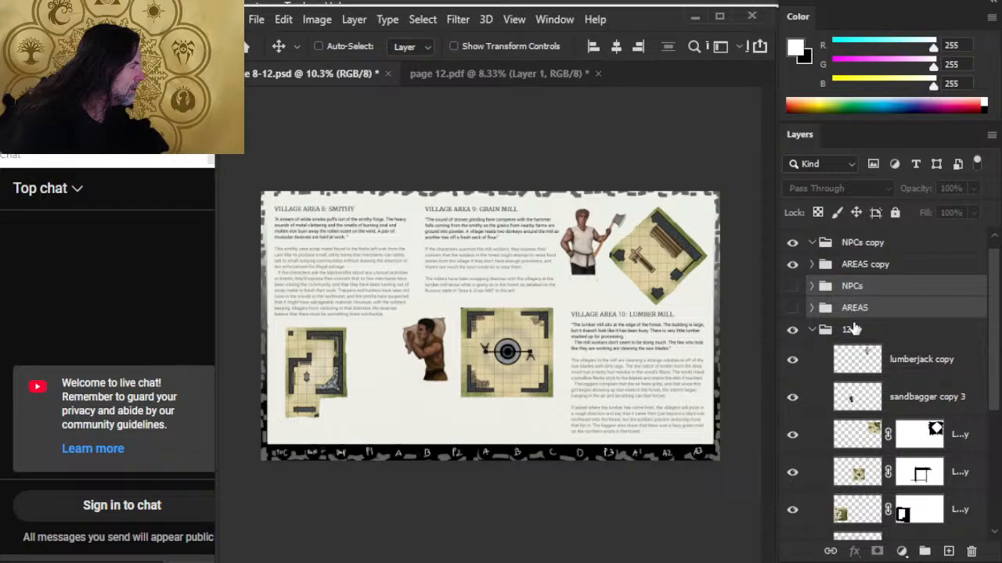
pyautogui.moveTo(868, 292); pyautogui.dragTo(865, 252)
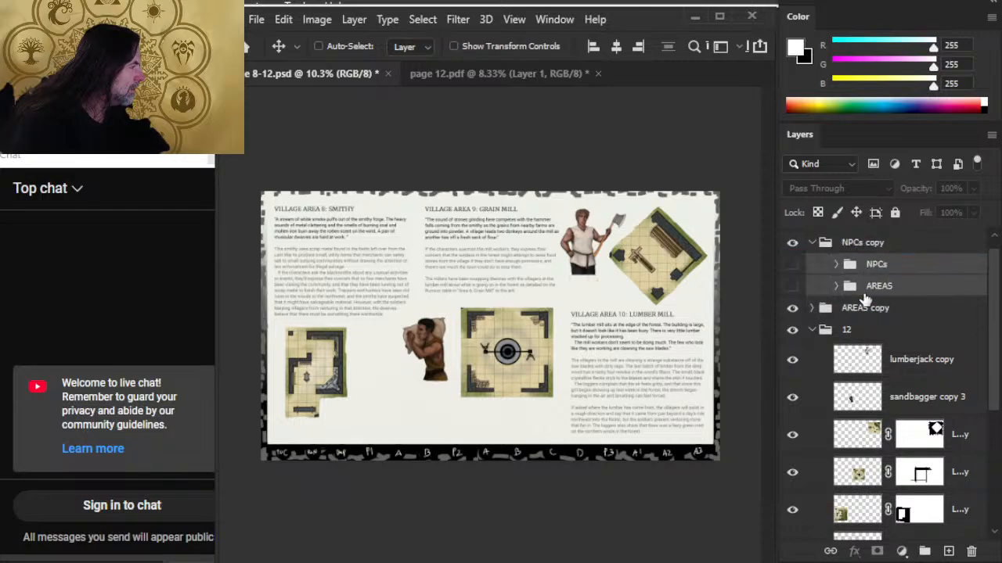
pyautogui.click(811, 243)
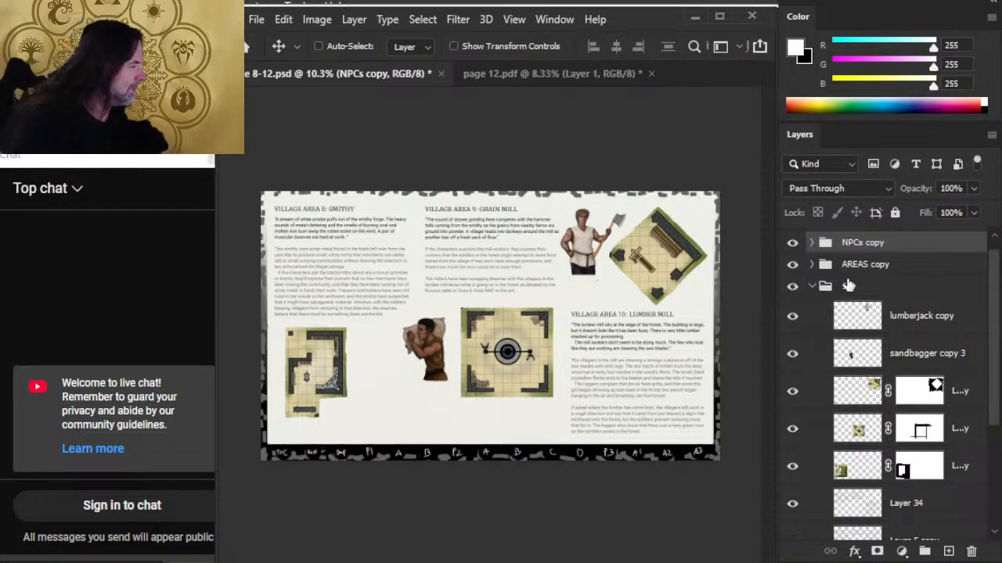
# Move the NPCs copy and AREAS copy groups below group 8, directly above the background, and group them together
pyautogui.click(886, 266)
pyautogui.keyDown('shift'); pyautogui.click(887, 246); pyautogui.keyUp('shift')
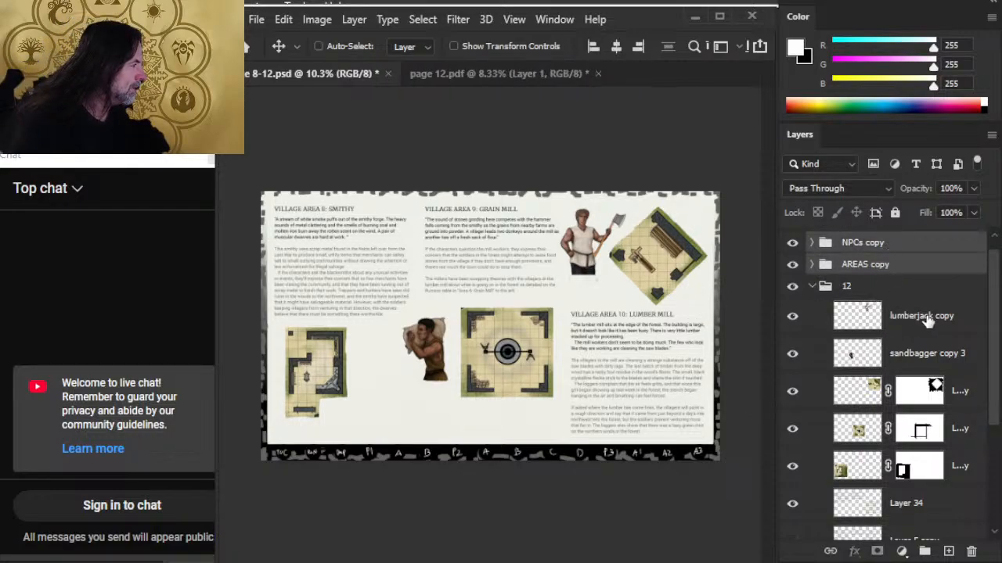
pyautogui.moveTo(998, 330)
pyautogui.mouseDown()
pyautogui.moveTo(999, 365)
pyautogui.moveTo(998, 338)
pyautogui.mouseUp()
pyautogui.moveTo(930, 254); pyautogui.dragTo(951, 508)
pyautogui.moveTo(996, 429); pyautogui.dragTo(999, 535)
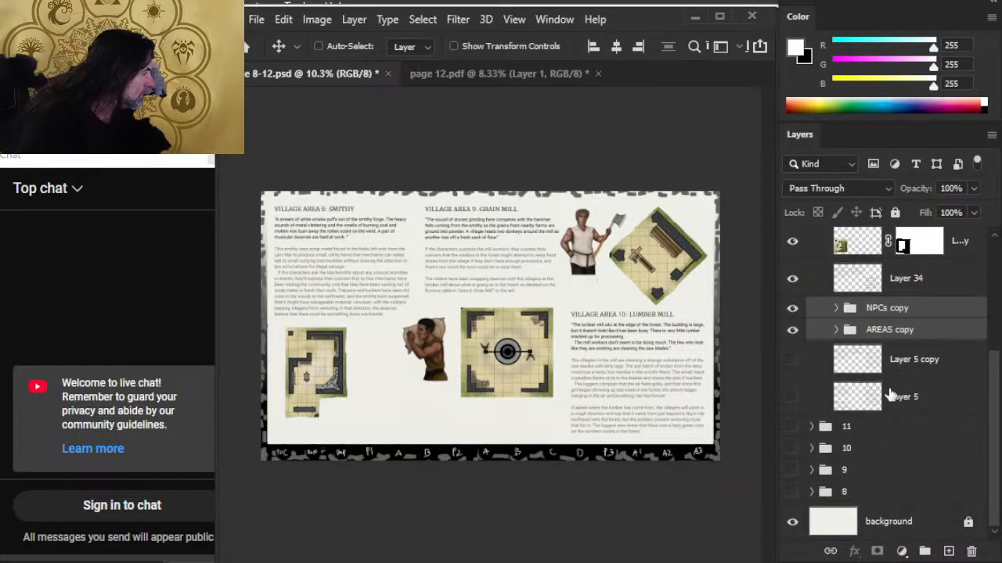
pyautogui.moveTo(926, 331); pyautogui.dragTo(930, 523)
pyautogui.hotkey('ctrl', 'g')
pyautogui.hotkey('ctrl', 'v')
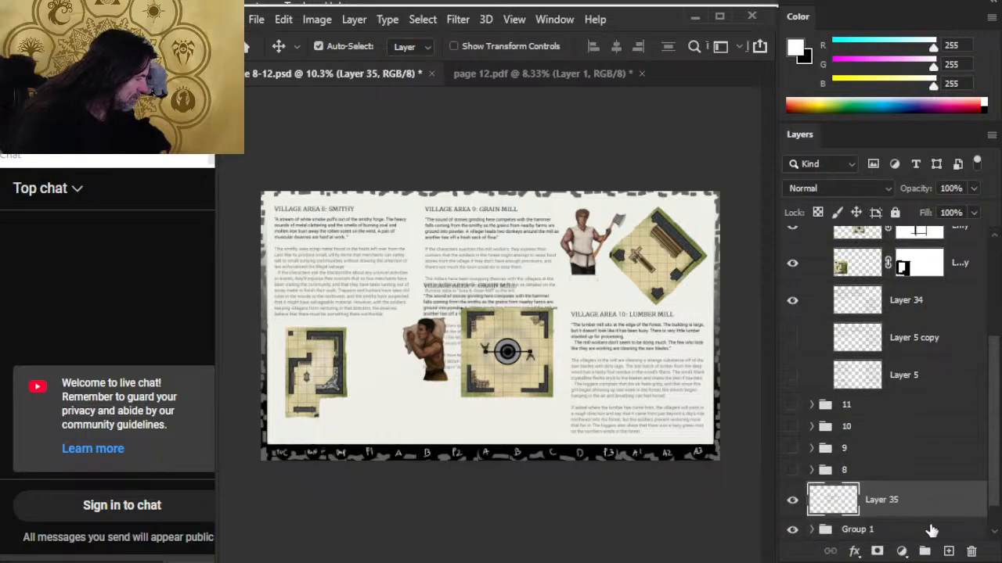
pyautogui.hotkey('ctrl', 'z')
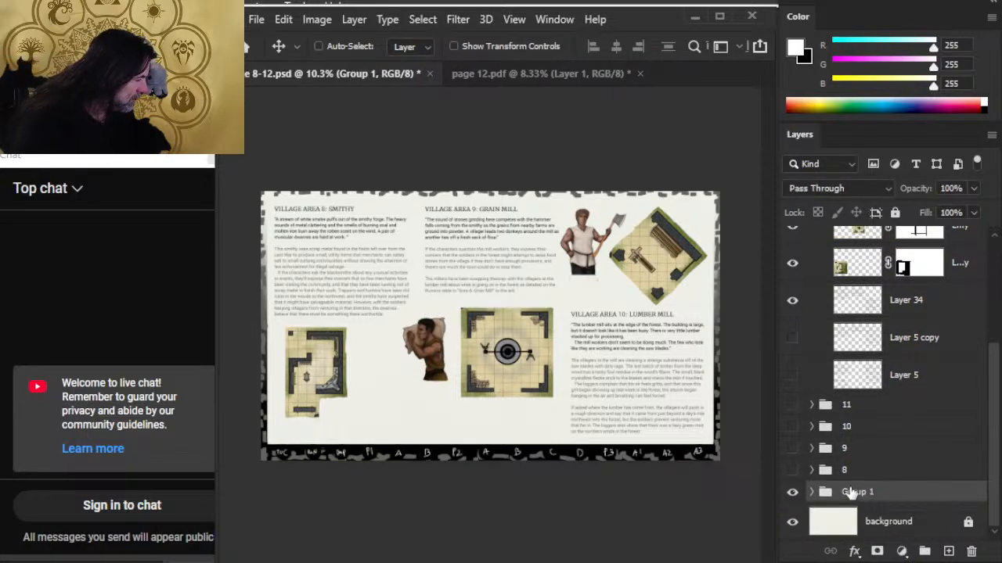
# Rename Group 1 as trash, place it hidden beneath the background layer, and collapse group 12
pyautogui.doubleClick(850, 490)
pyautogui.write('trash')
pyautogui.press('Return')
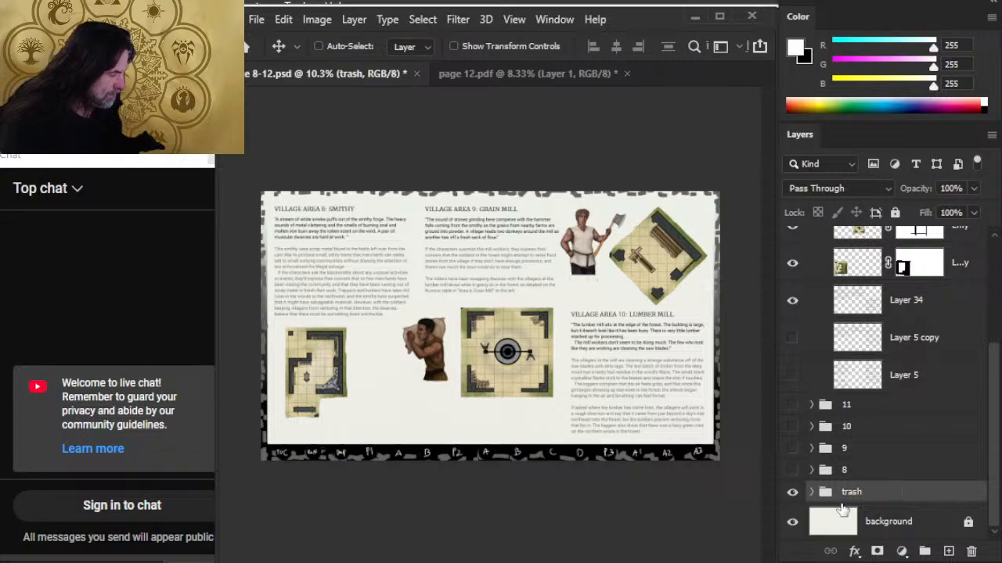
pyautogui.moveTo(844, 522); pyautogui.dragTo(868, 479)
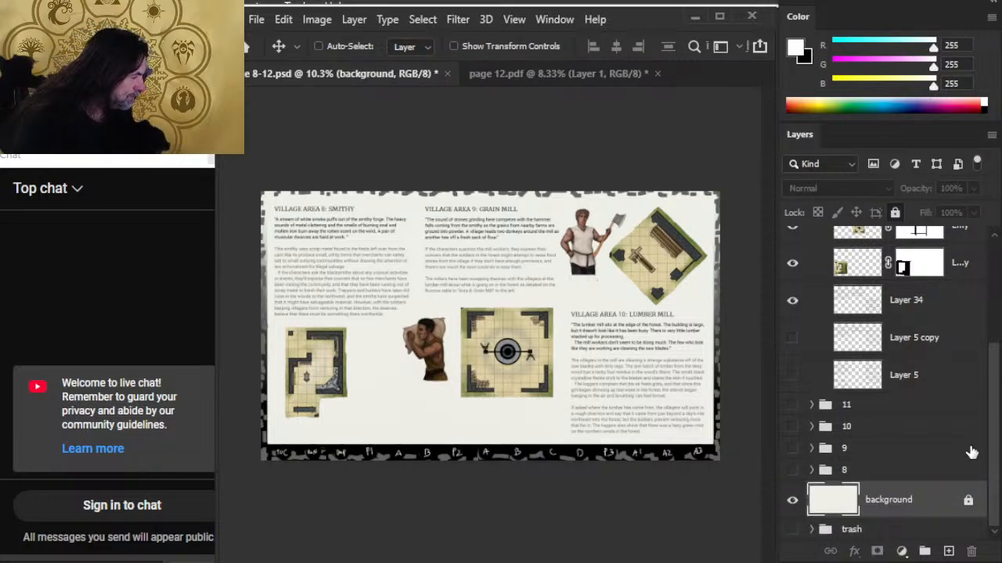
pyautogui.moveTo(992, 462); pyautogui.dragTo(974, 345)
pyautogui.click(812, 260)
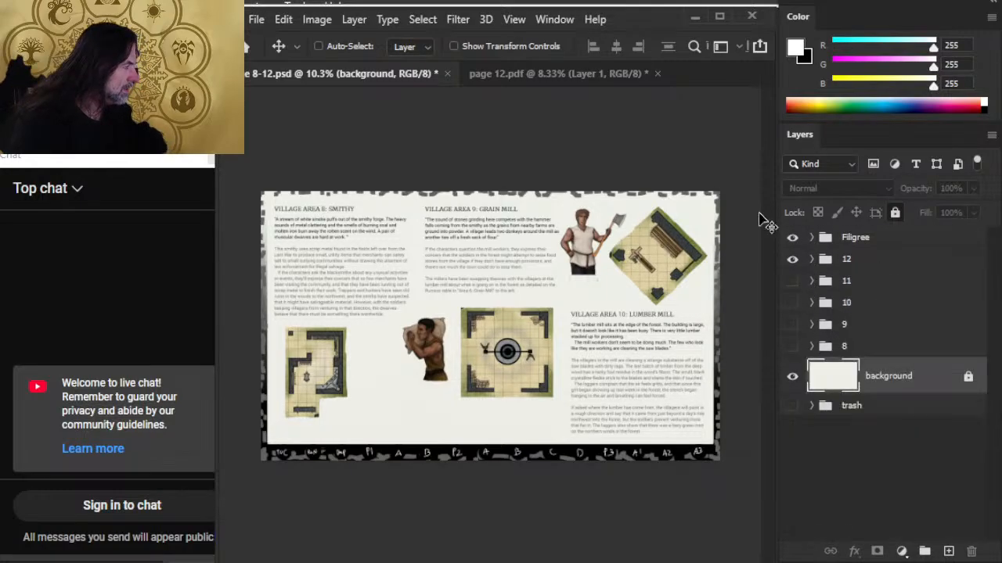
# Hide page group 12 and view the page 8 spread followed by the page 9 spread on its own
pyautogui.click(792, 259)
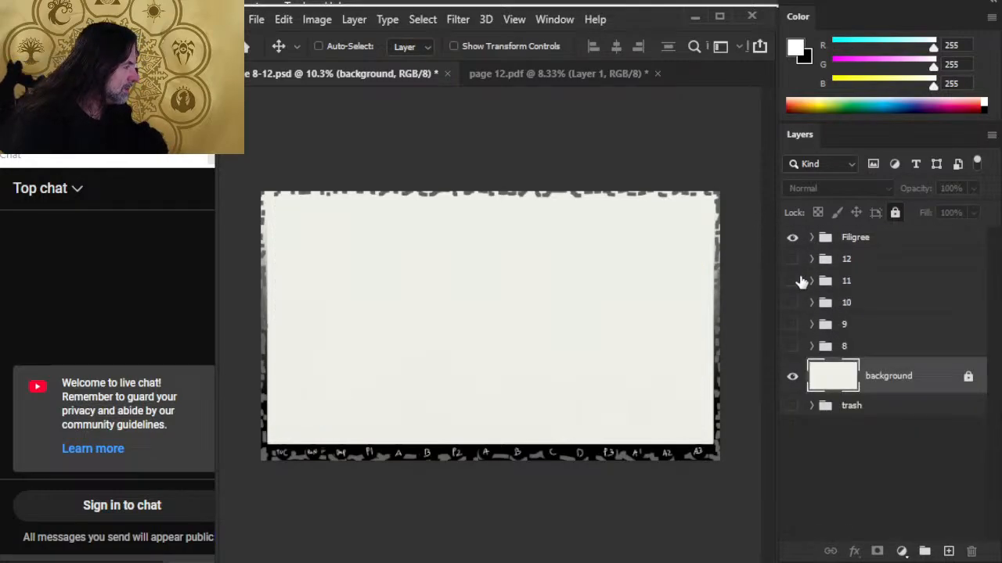
pyautogui.click(792, 347)
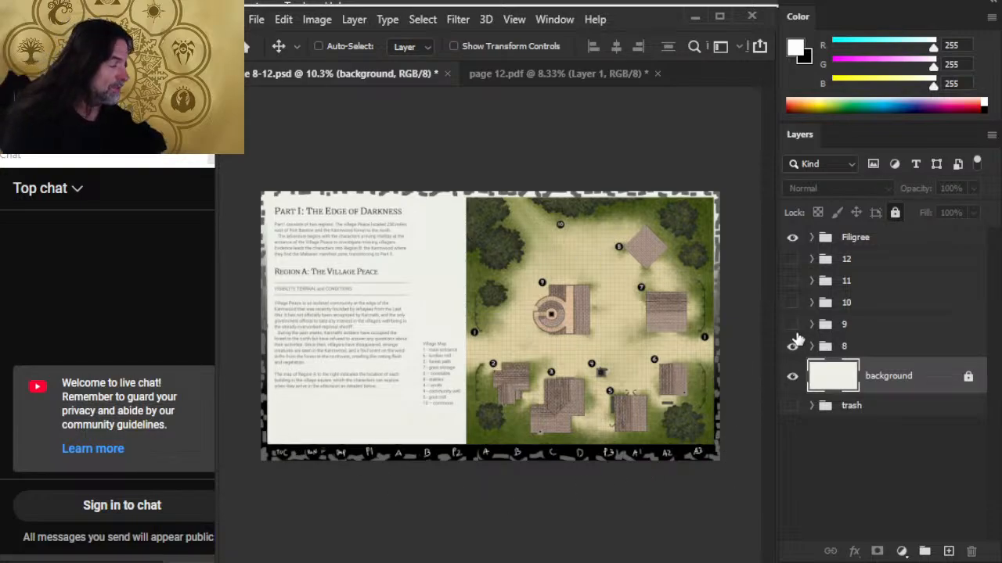
pyautogui.click(792, 346)
pyautogui.click(792, 324)
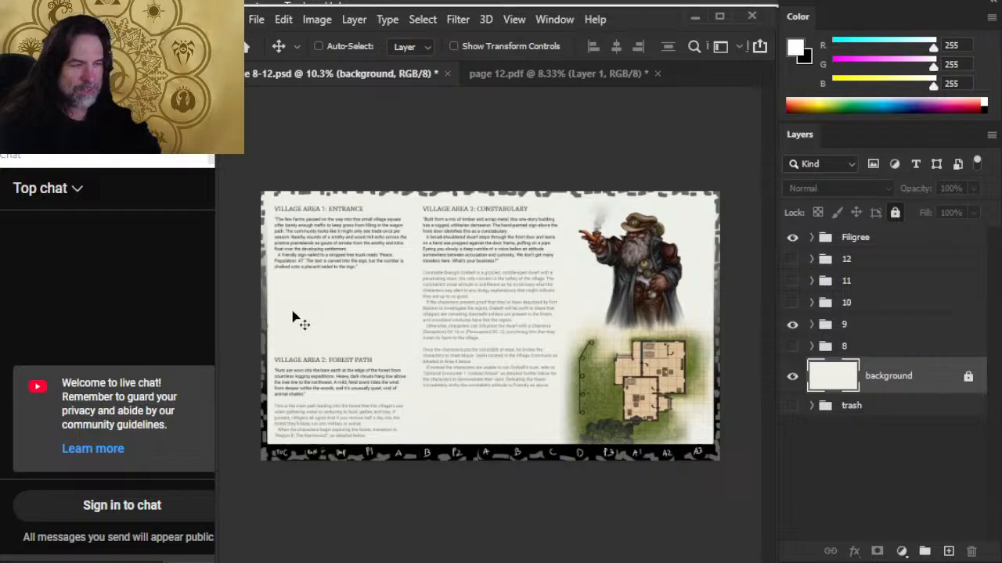
# Inspect the contents of group 9 by checking the visibility of Layer 19, Layer 25 and Layer 2, and select Layer 25
pyautogui.click(811, 324)
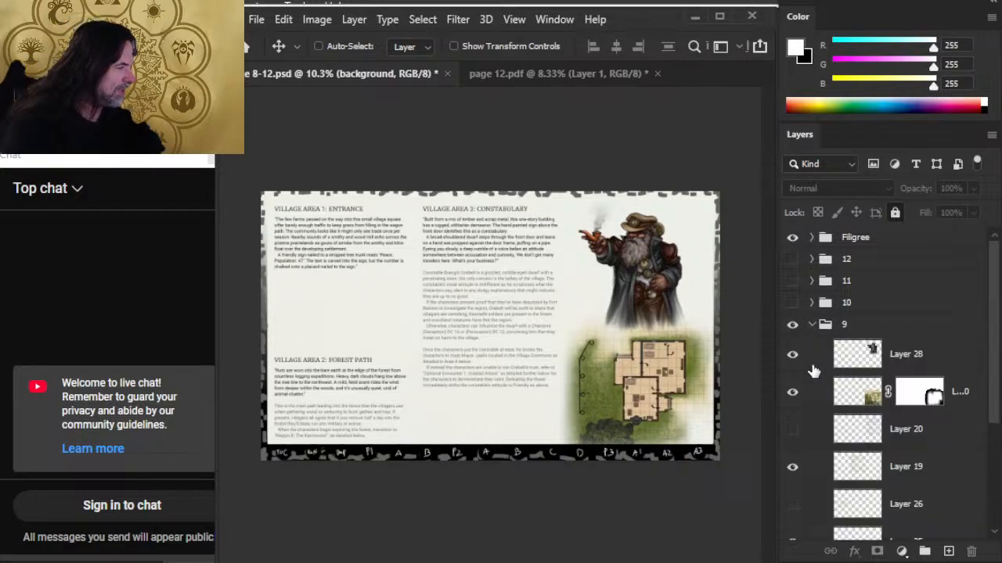
pyautogui.scroll(-3, 990, 399)
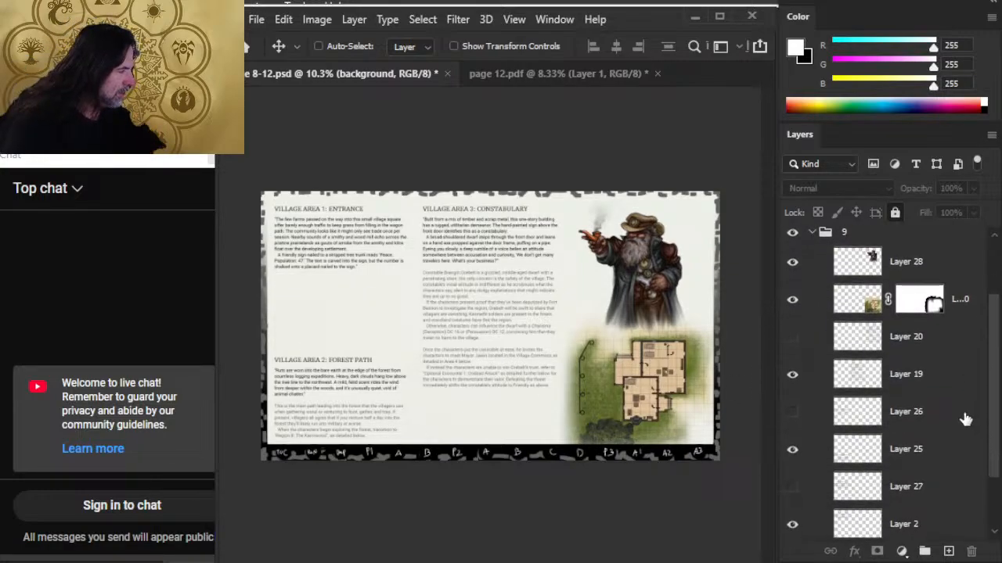
pyautogui.click(791, 375)
pyautogui.click(791, 374)
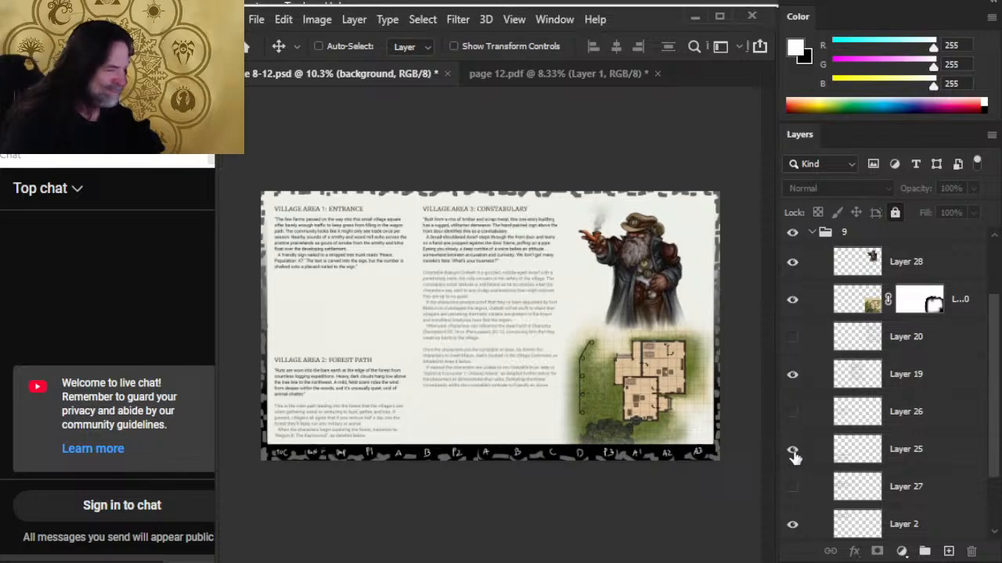
pyautogui.click(792, 450)
pyautogui.click(792, 450)
pyautogui.click(792, 525)
pyautogui.click(792, 526)
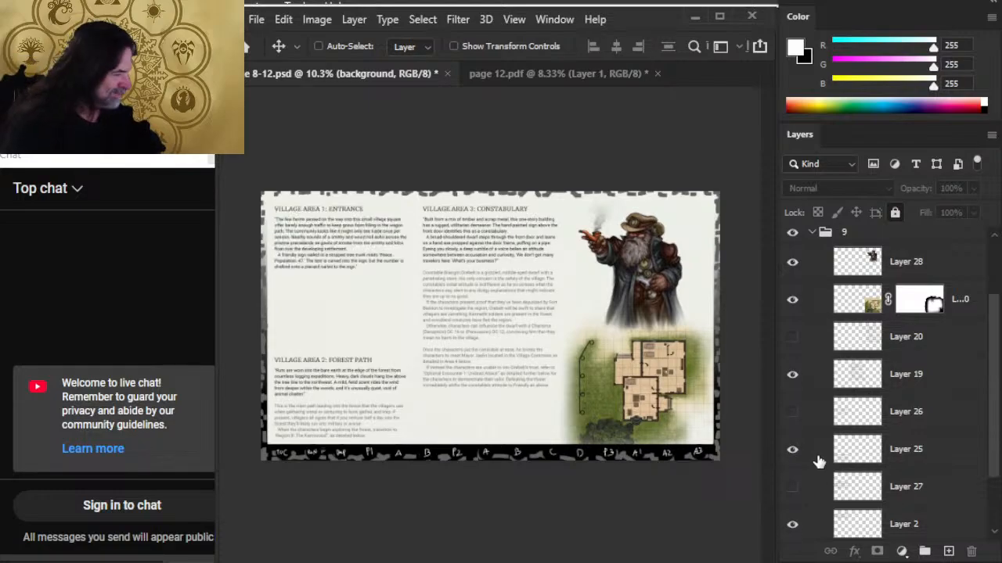
pyautogui.click(818, 460)
pyautogui.moveTo(461, 438); pyautogui.dragTo(459, 347)
pyautogui.moveTo(473, 385); pyautogui.dragTo(492, 496)
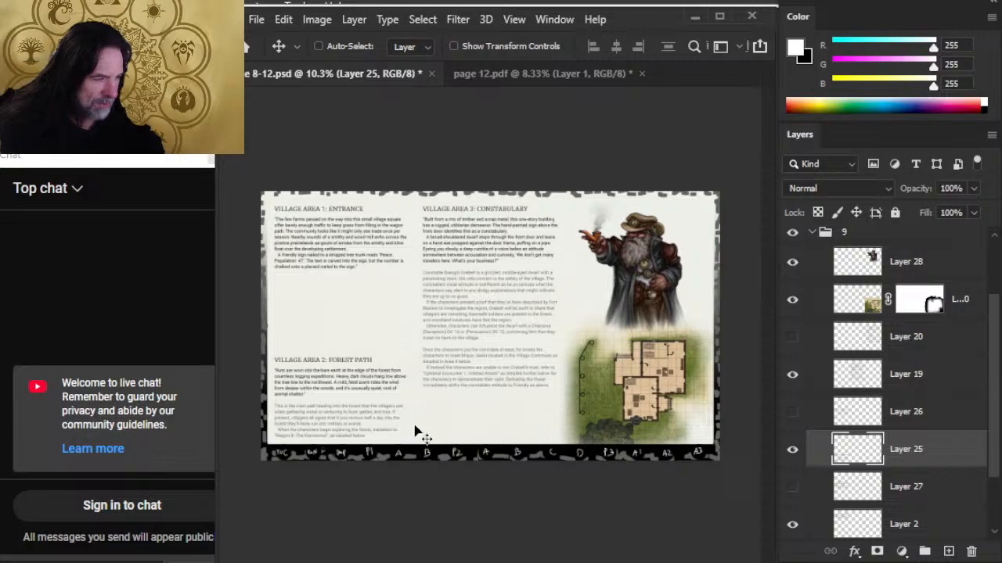
# Collapse group 9 and review the page spreads in groups 10, 11 and 12 one at a time
pyautogui.click(812, 231)
pyautogui.click(792, 324)
pyautogui.click(792, 302)
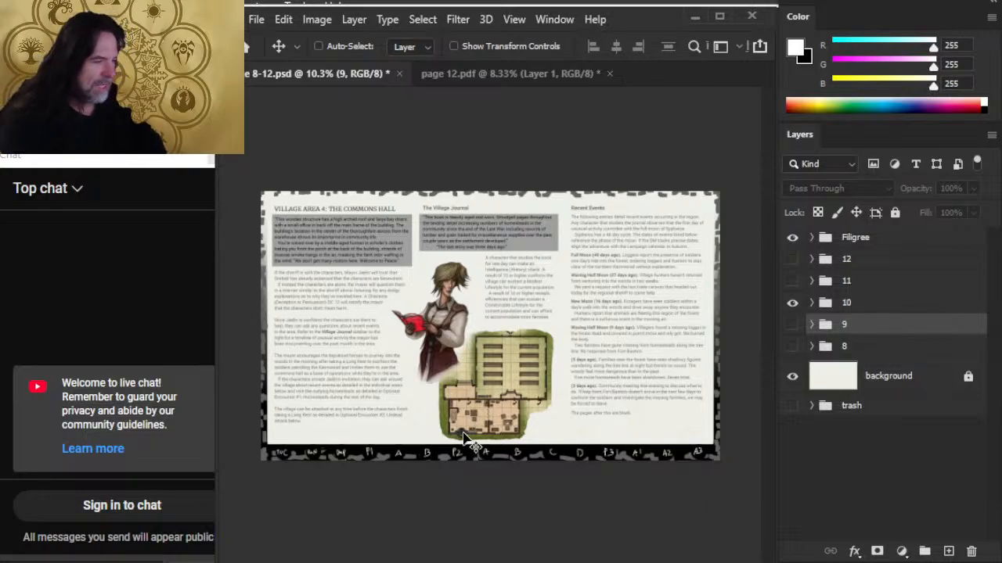
pyautogui.click(791, 302)
pyautogui.click(792, 281)
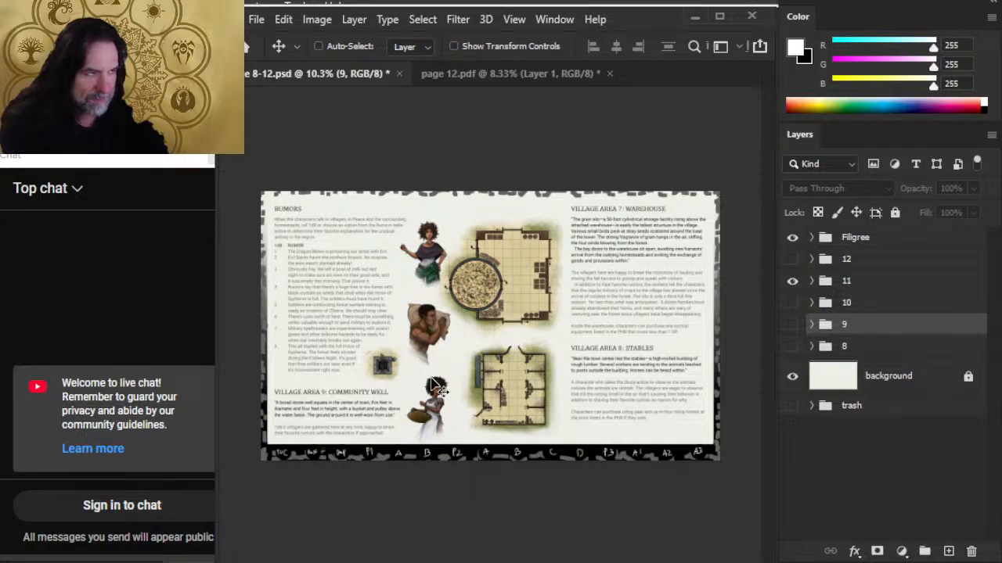
pyautogui.click(797, 281)
pyautogui.click(793, 280)
pyautogui.click(793, 260)
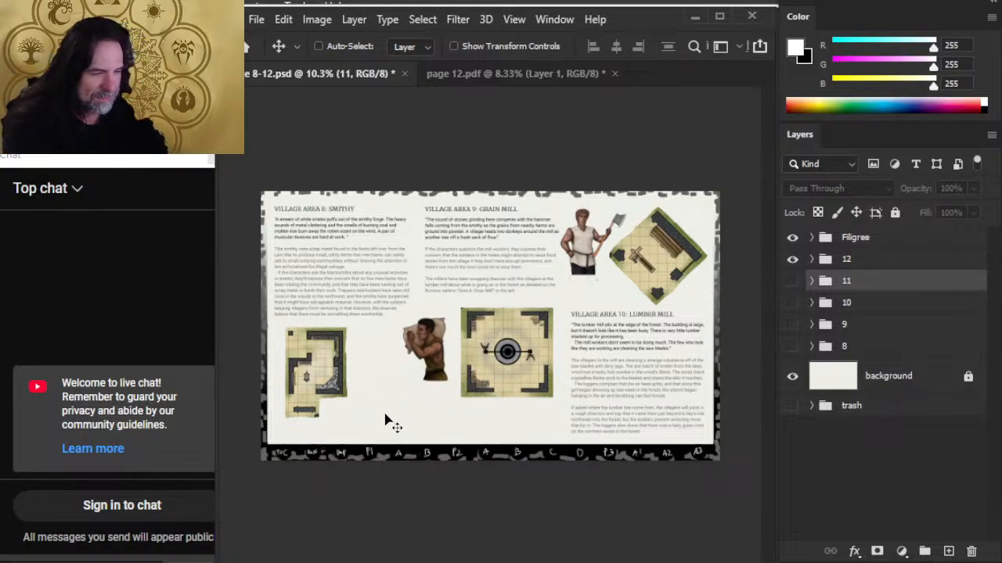
pyautogui.click(792, 261)
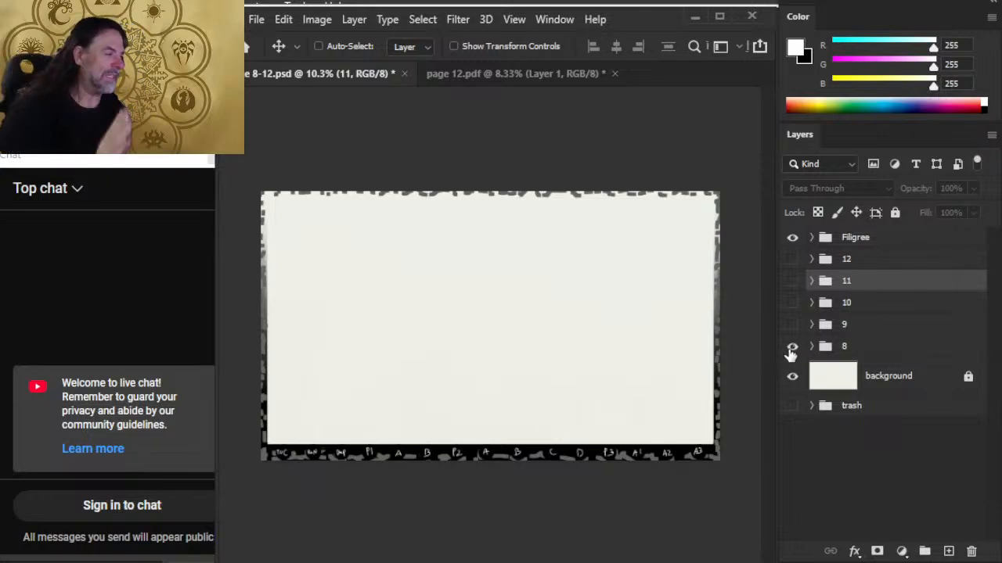
# Show group 8 and check its text layer, Layer 1, by hiding it, and hide the whole group again
pyautogui.click(793, 346)
pyautogui.click(811, 346)
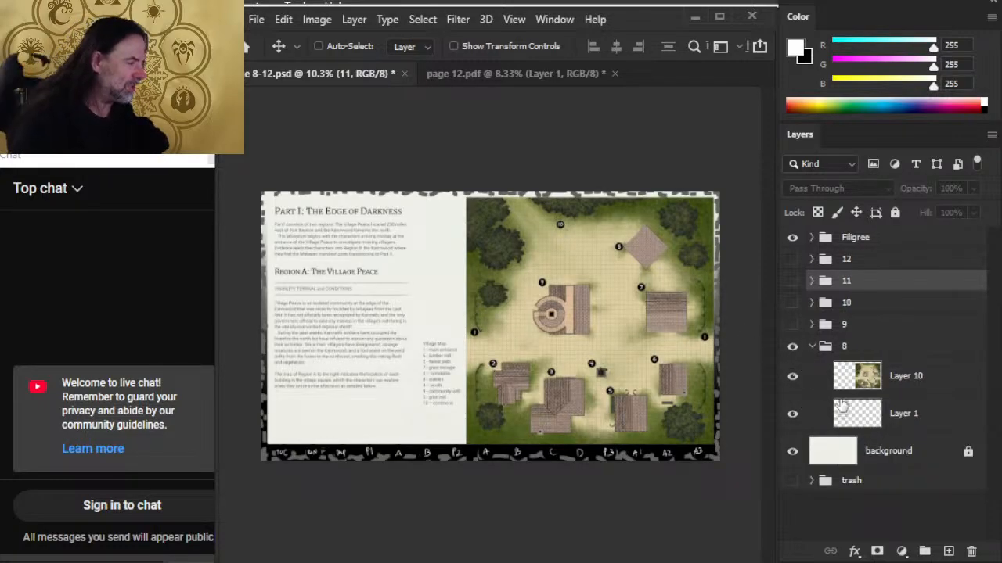
pyautogui.click(793, 415)
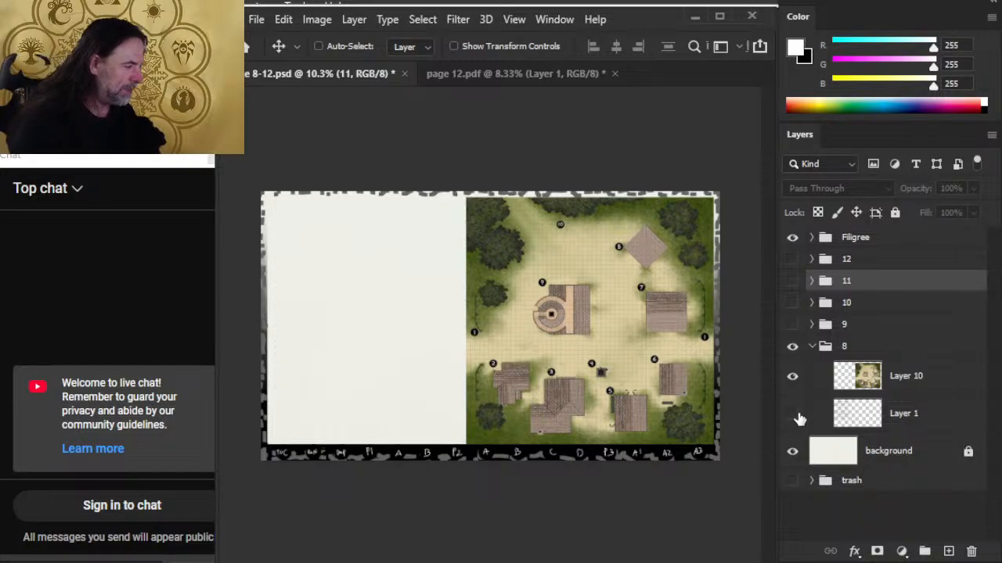
pyautogui.click(811, 346)
pyautogui.click(793, 346)
# Show group 9 and check its masked constabulary map layer by switching it off and back on
pyautogui.click(793, 326)
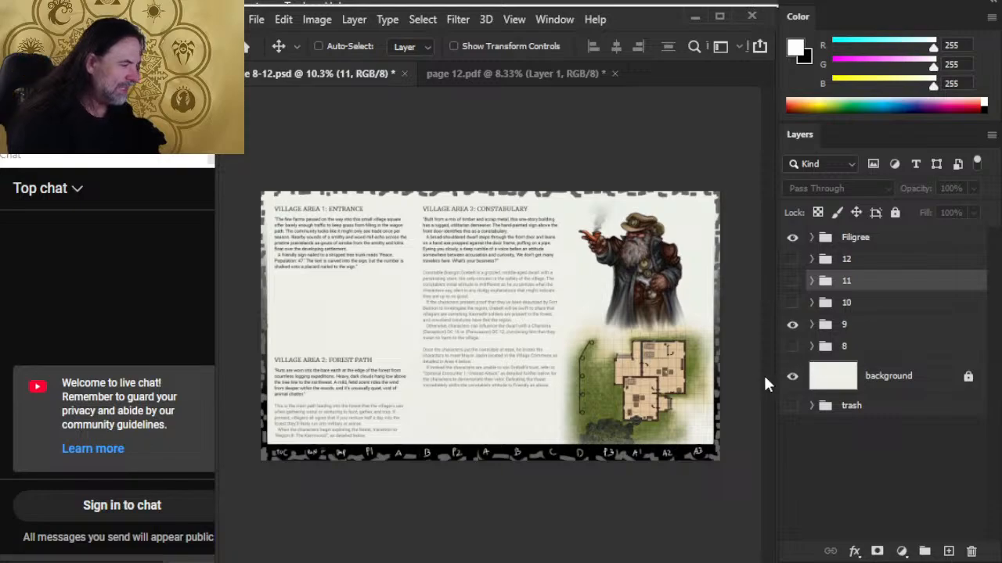
pyautogui.click(812, 325)
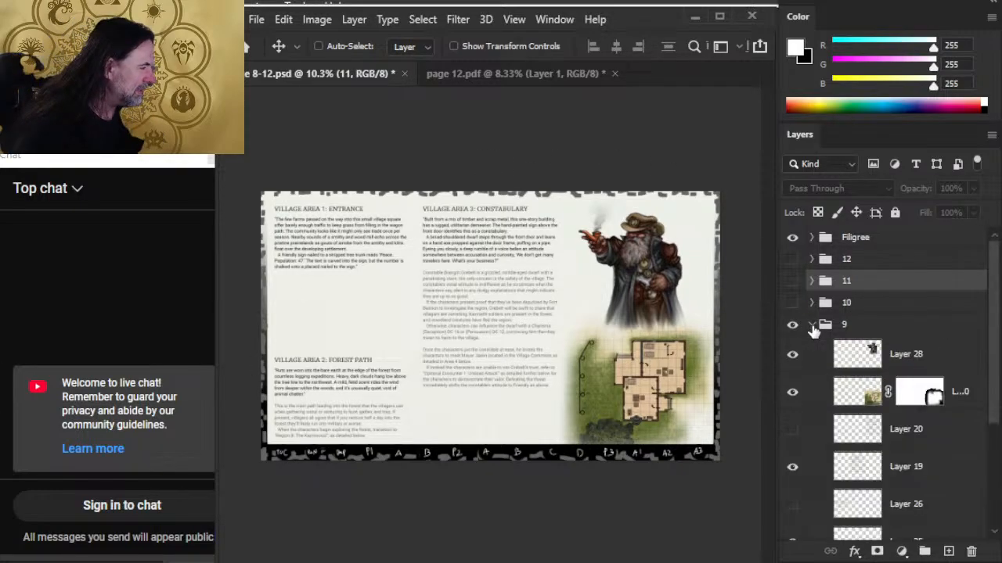
pyautogui.click(793, 393)
pyautogui.click(793, 393)
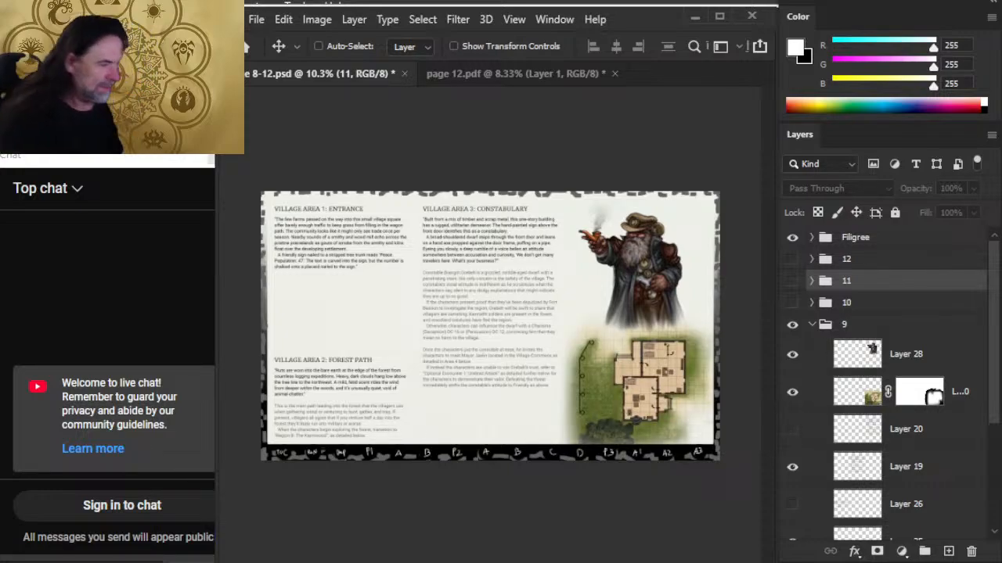
# Close page 12.pdf without saving its changes
pyautogui.click(515, 71)
pyautogui.click(615, 73)
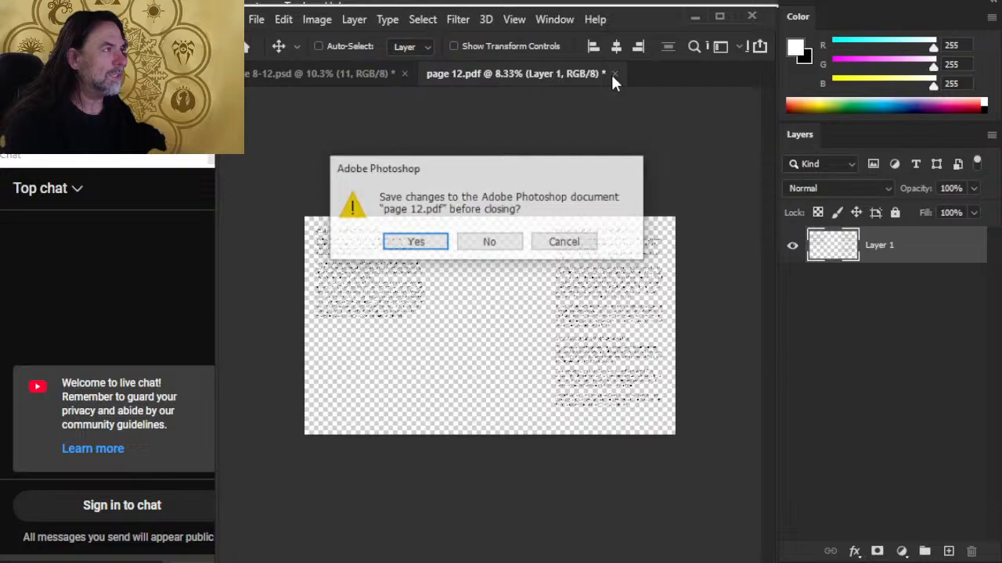
pyautogui.click(489, 242)
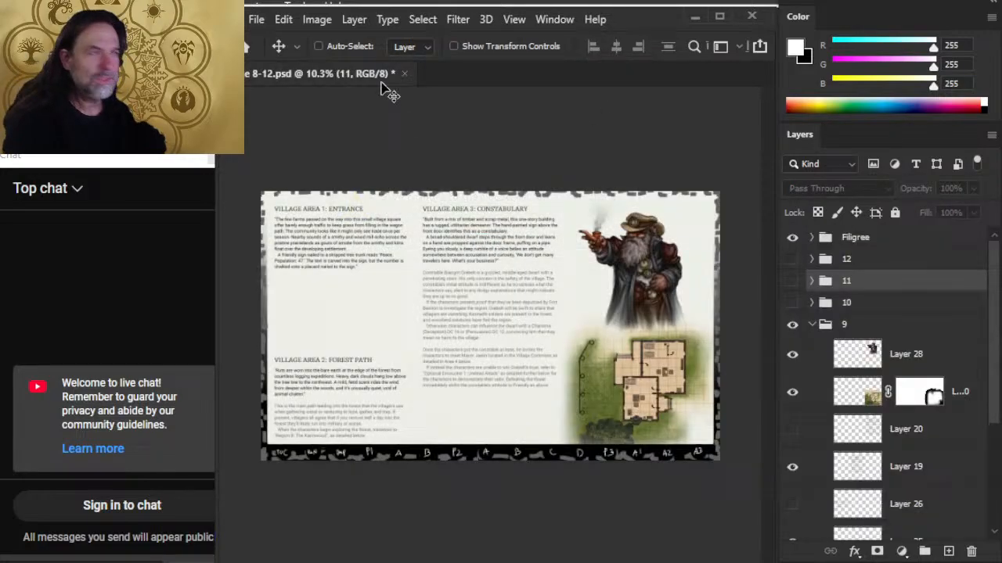
# Open the recent village map file ACt 1 Region 1 - Thorp.psd
pyautogui.click(258, 20)
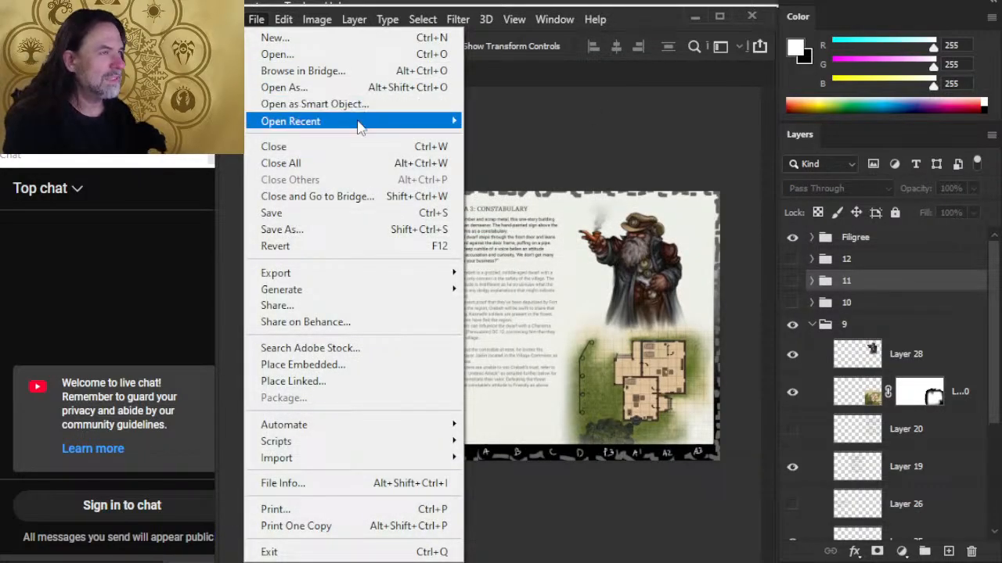
pyautogui.moveTo(359, 127)
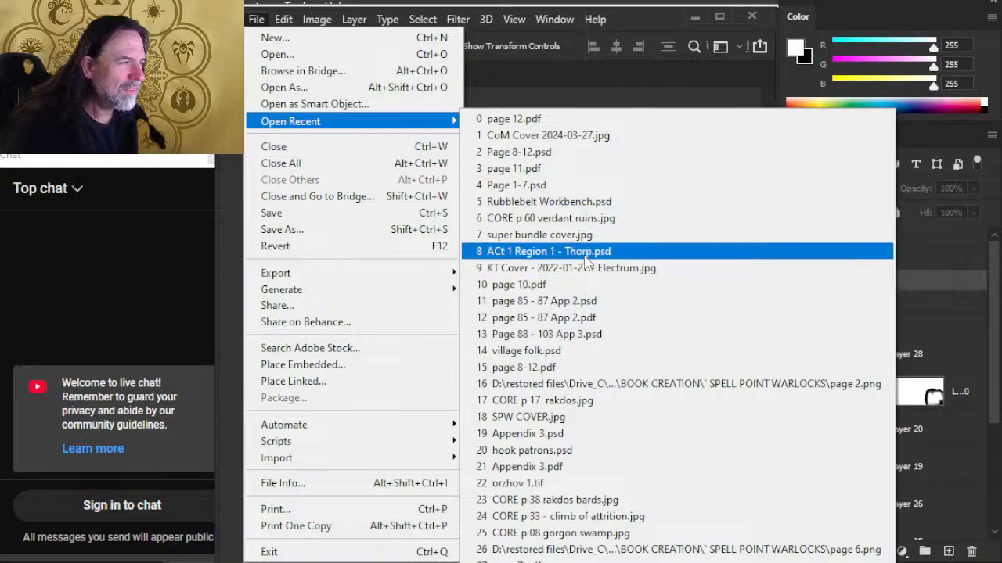
pyautogui.click(560, 251)
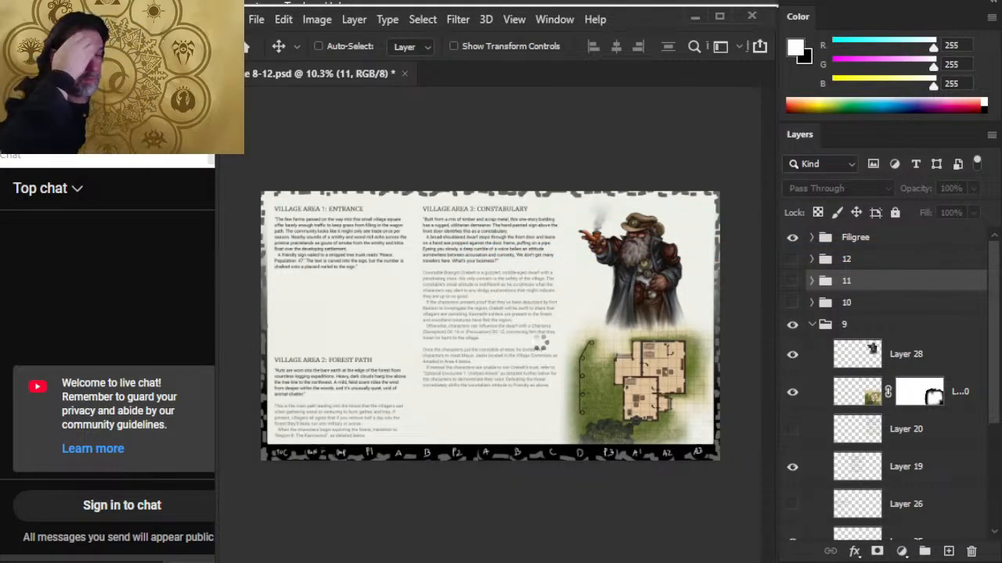
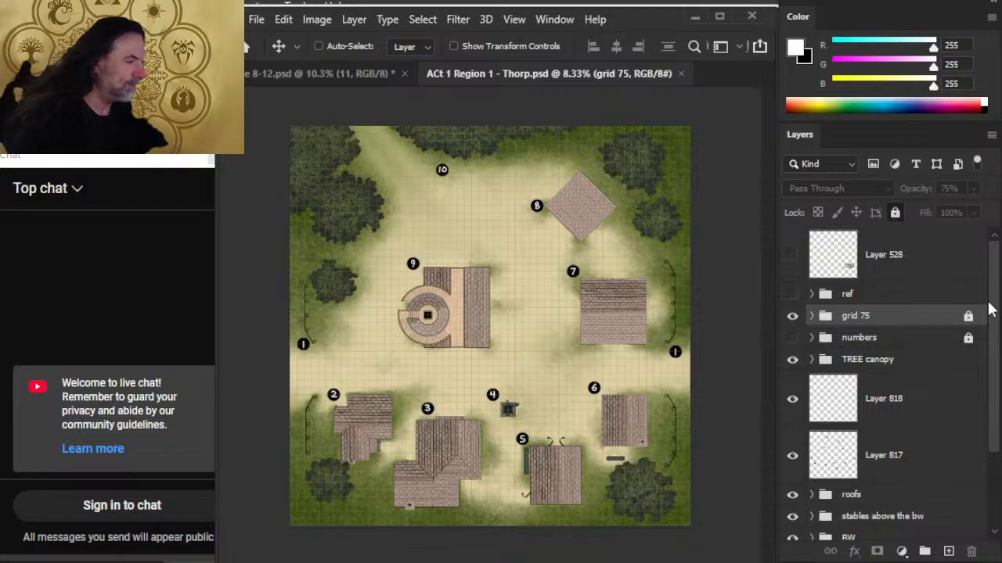
# Examine the village map's layer stack, checking what the TREE canopy and grid 75 groups contain by toggling their visibility
pyautogui.scroll(-3, 996, 357)
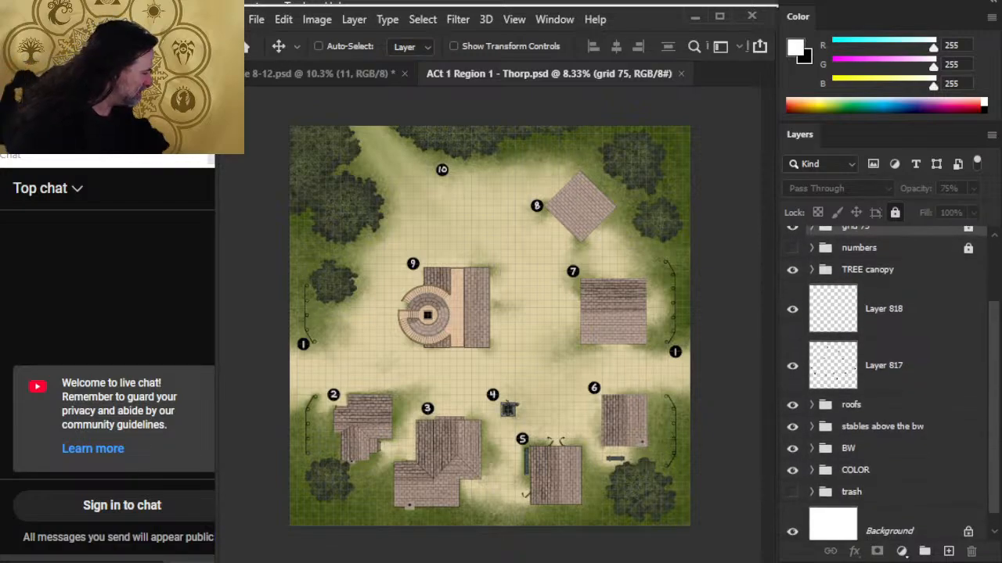
pyautogui.scroll(3, 988, 365)
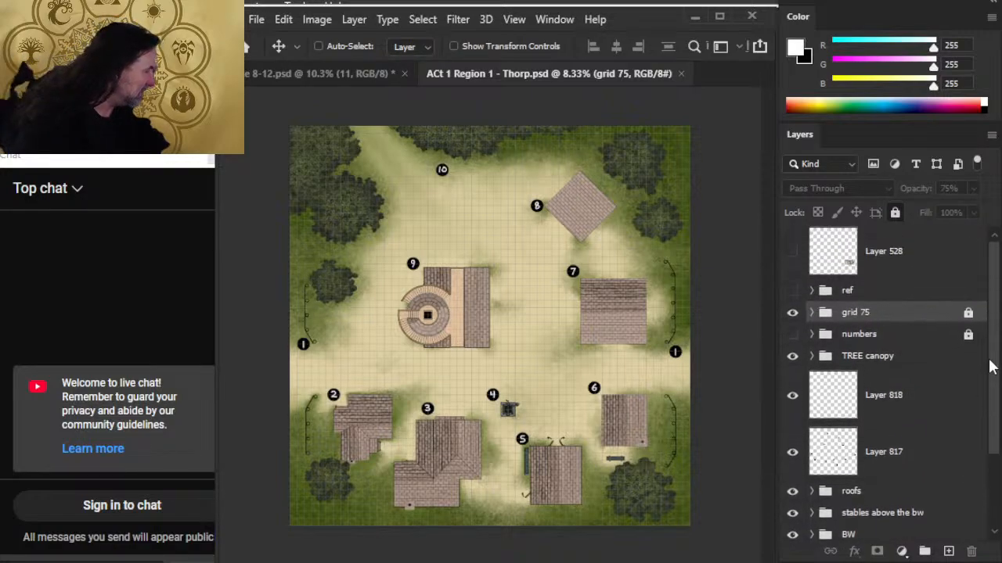
pyautogui.click(792, 350)
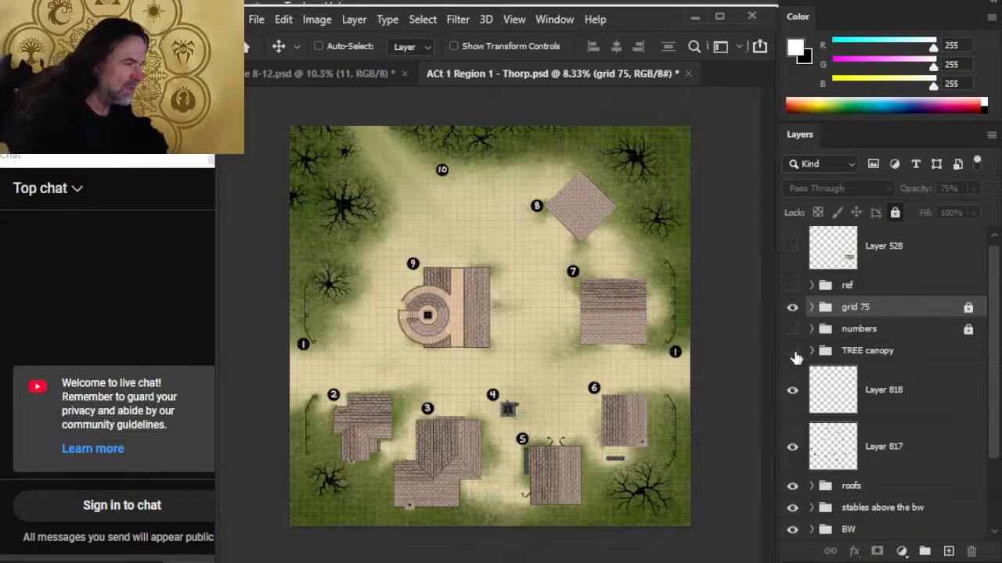
pyautogui.click(792, 350)
pyautogui.click(792, 307)
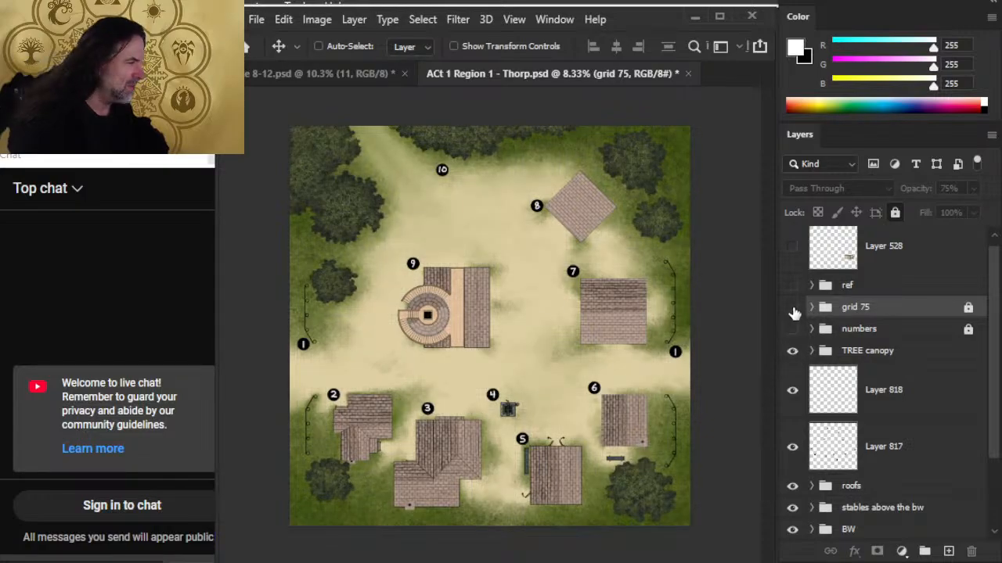
pyautogui.click(792, 307)
pyautogui.scroll(1, 997, 296)
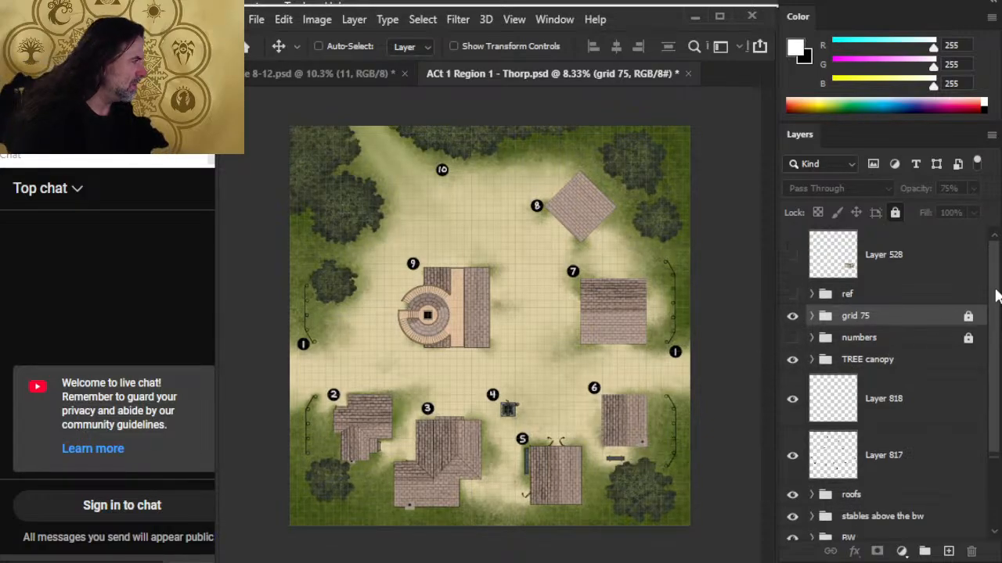
# Hide the roofs, stables above the bw, BW and COLOR groups of the village map
pyautogui.scroll(-3, 997, 291)
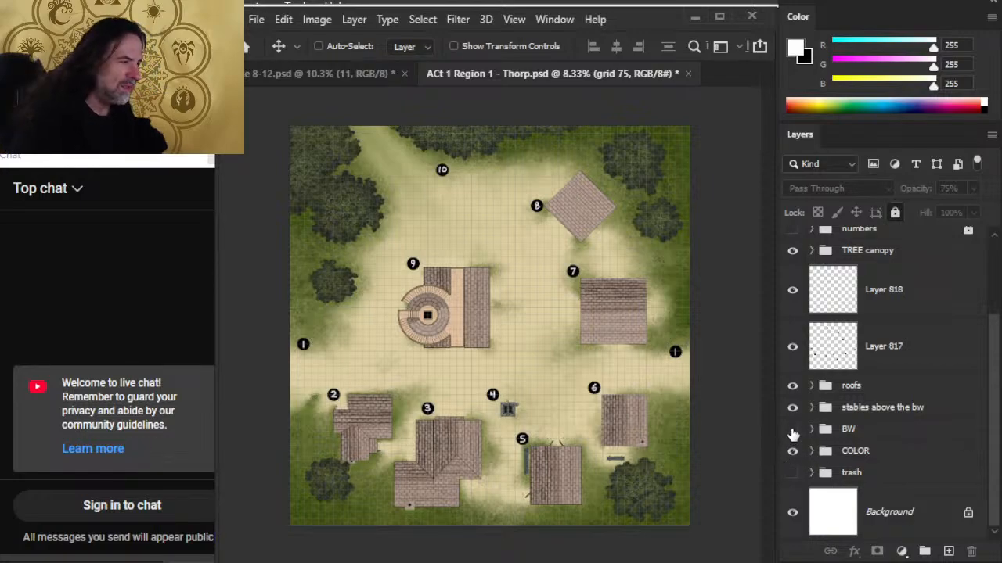
pyautogui.click(792, 452)
pyautogui.click(792, 451)
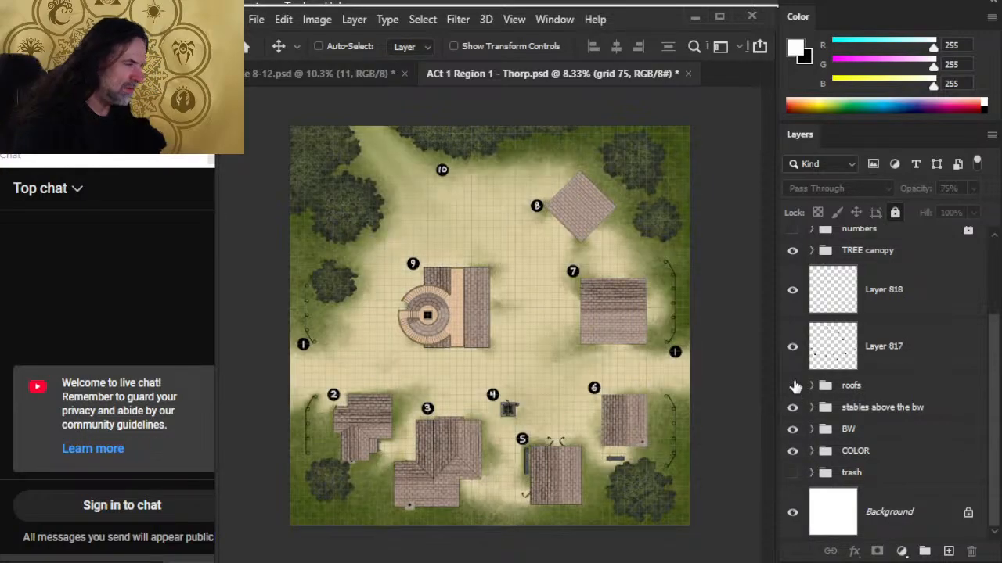
pyautogui.click(793, 386)
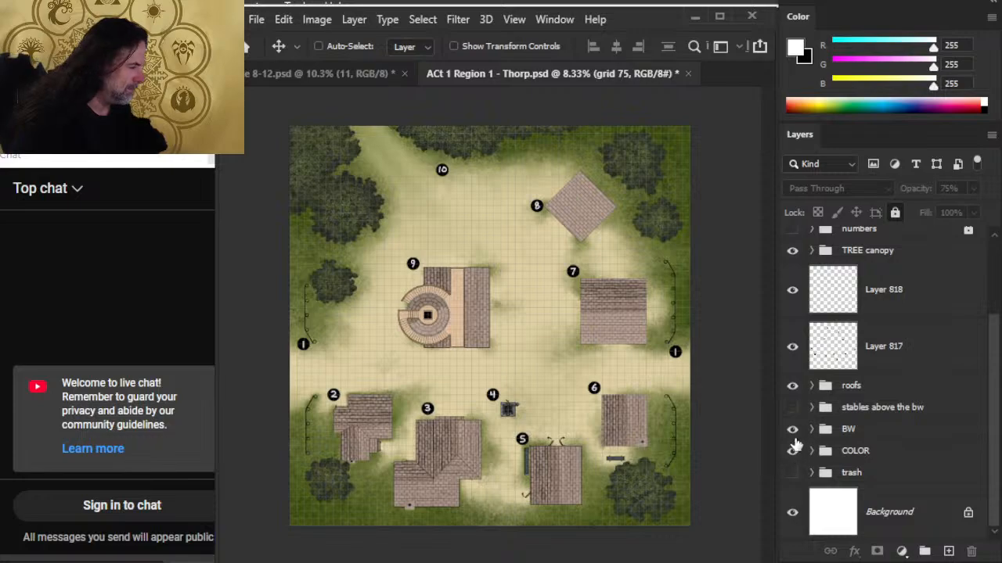
pyautogui.click(792, 429)
pyautogui.click(792, 385)
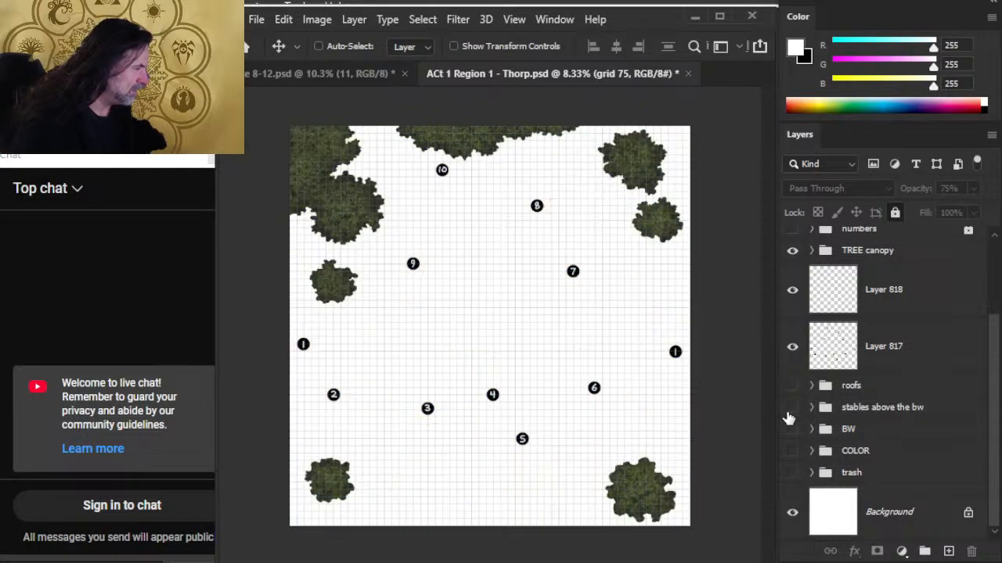
# Show the stables above the bw, BW and COLOR groups again while leaving the roofs group hidden
pyautogui.click(792, 349)
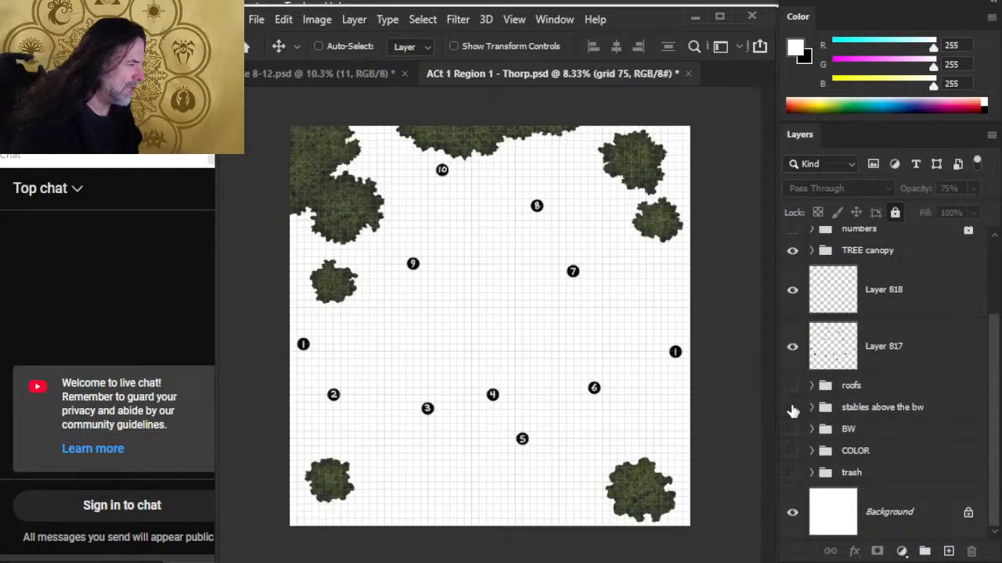
pyautogui.click(791, 385)
pyautogui.click(792, 407)
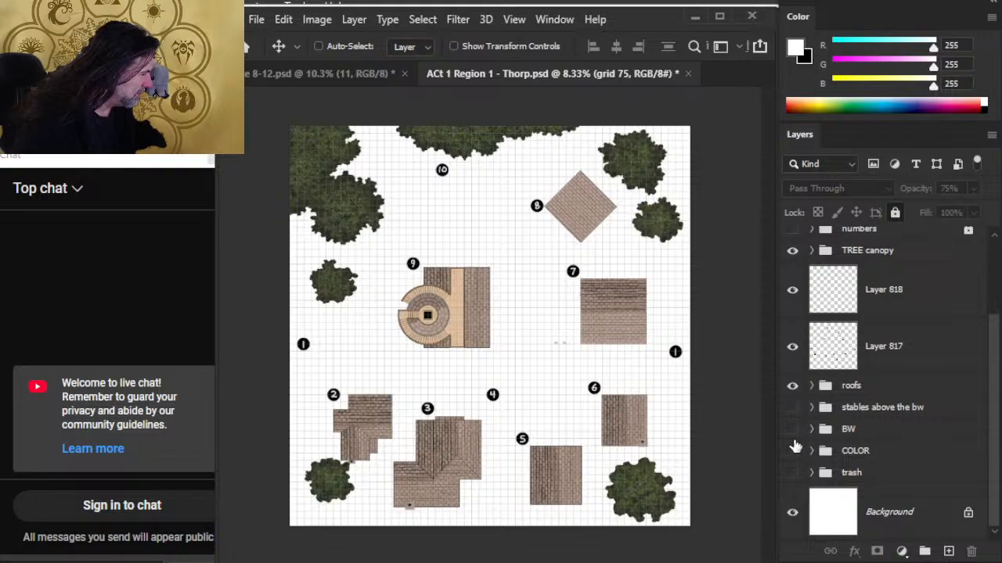
pyautogui.click(792, 429)
pyautogui.click(792, 450)
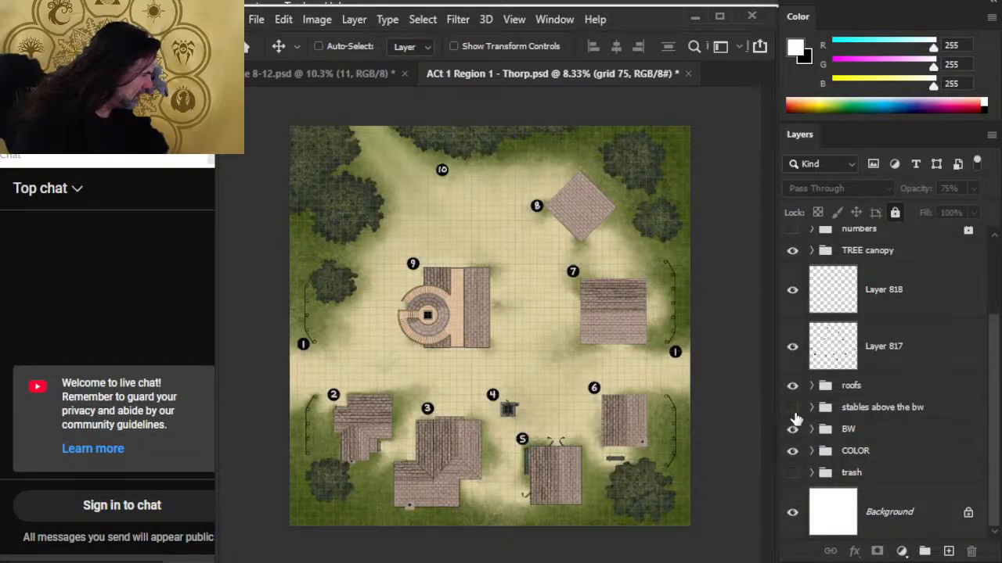
pyautogui.click(795, 409)
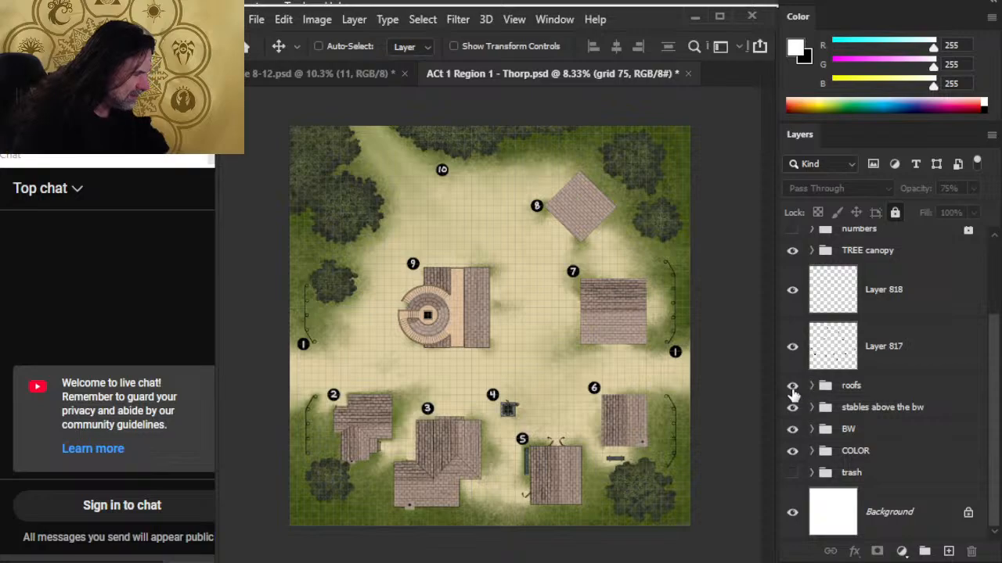
pyautogui.click(792, 385)
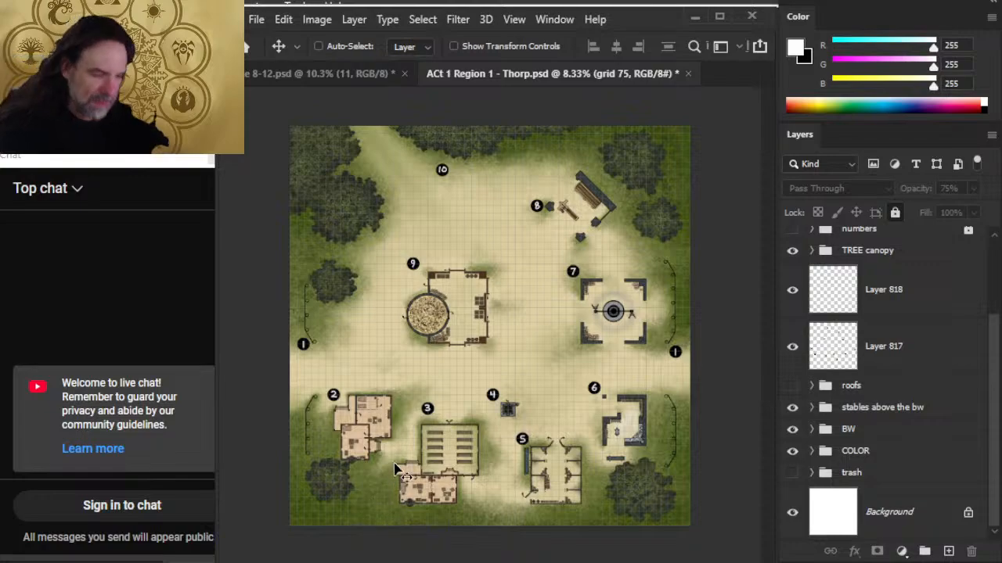
# Examine the village map's building interiors up close, from area 2 past areas 3, 7 and 8 to area 9
pyautogui.press('z')
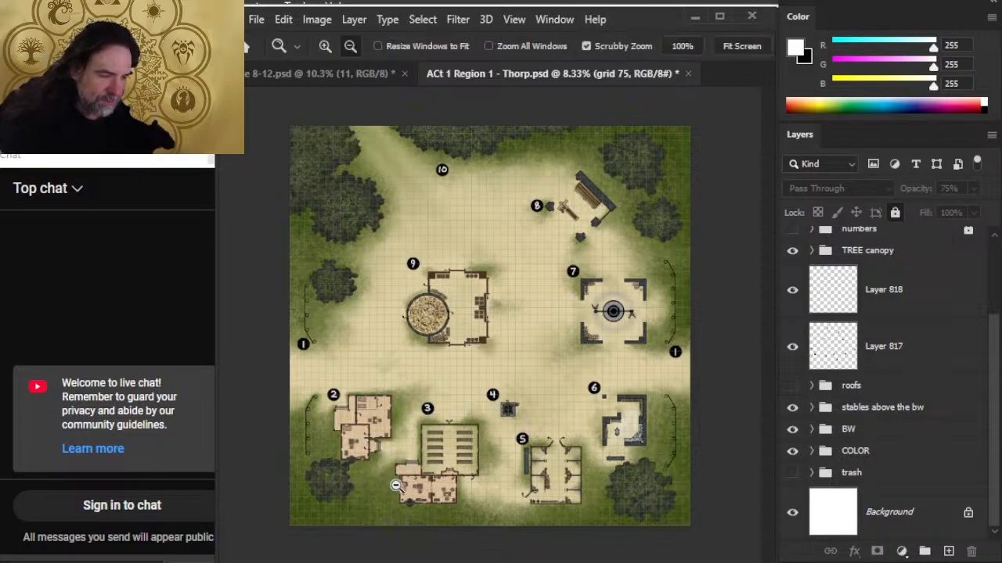
pyautogui.moveTo(367, 437); pyautogui.dragTo(467, 431)
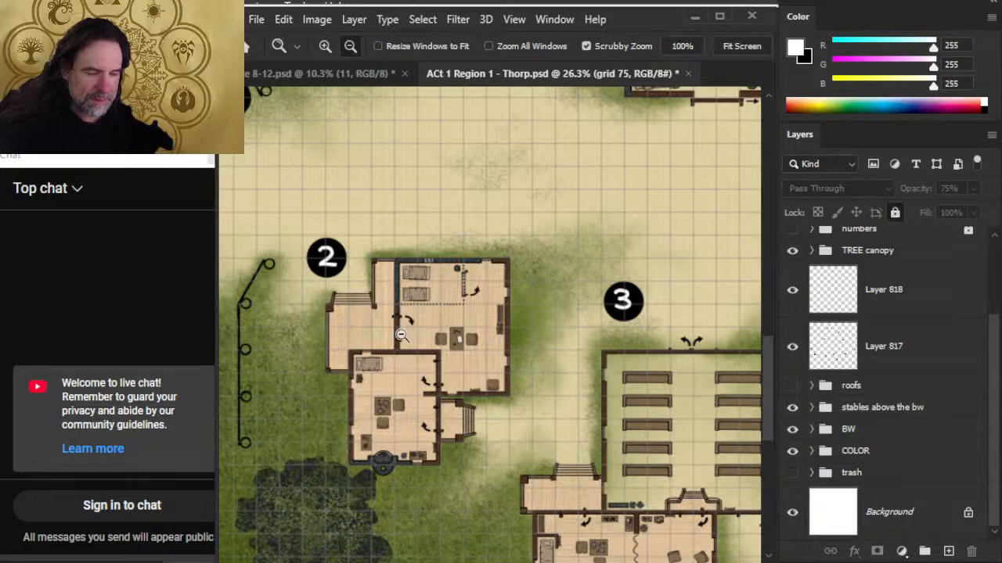
pyautogui.moveTo(388, 308)
pyautogui.mouseDown()
pyautogui.moveTo(486, 322)
pyautogui.moveTo(401, 322)
pyautogui.mouseUp()
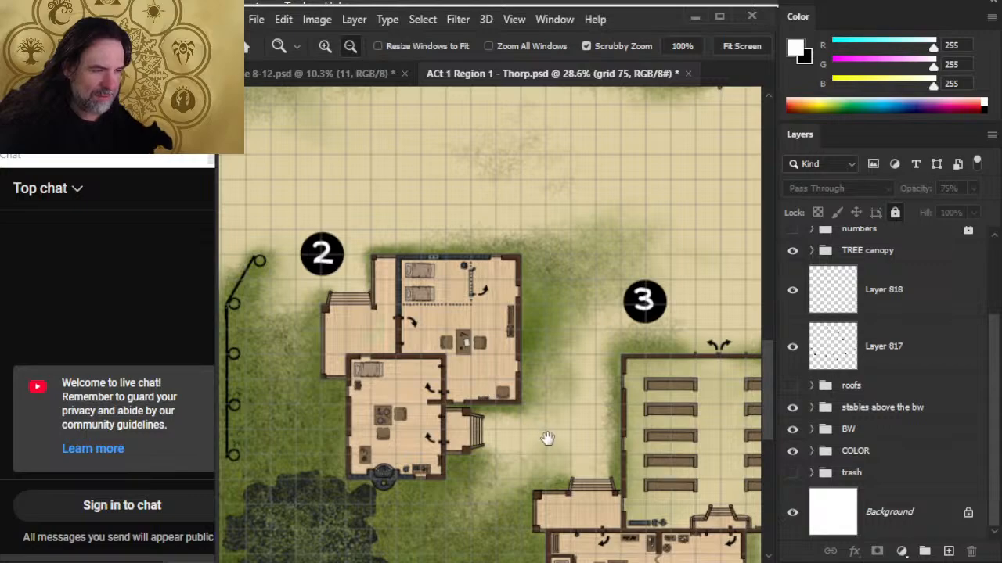
pyautogui.moveTo(547, 439)
pyautogui.mouseDown()
pyautogui.moveTo(418, 404)
pyautogui.moveTo(396, 328)
pyautogui.mouseUp()
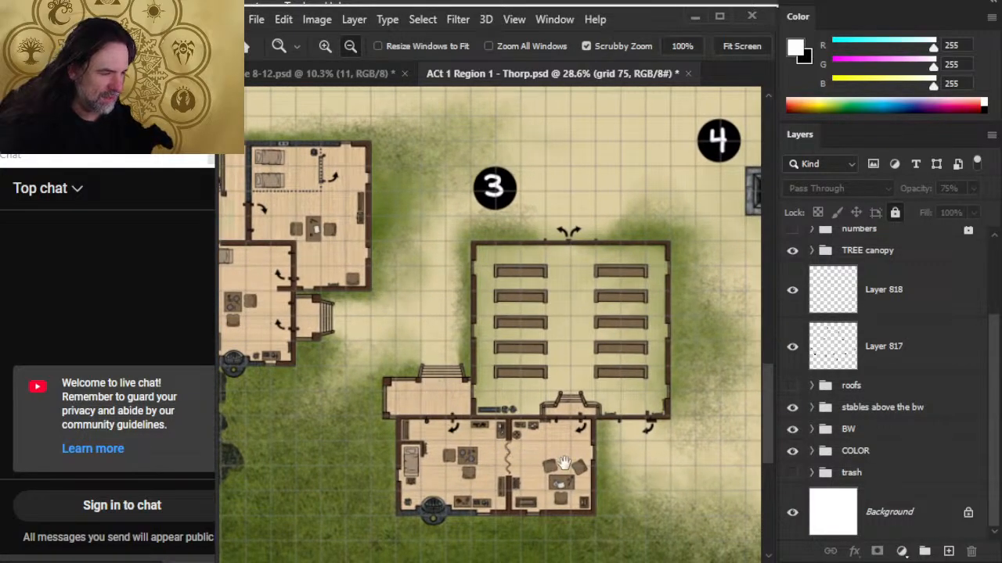
pyautogui.moveTo(564, 463); pyautogui.dragTo(342, 471)
pyautogui.moveTo(561, 444); pyautogui.dragTo(328, 452)
pyautogui.moveTo(467, 341); pyautogui.dragTo(490, 557)
pyautogui.moveTo(497, 257)
pyautogui.mouseDown()
pyautogui.moveTo(525, 490)
pyautogui.moveTo(506, 436)
pyautogui.moveTo(498, 481)
pyautogui.mouseUp()
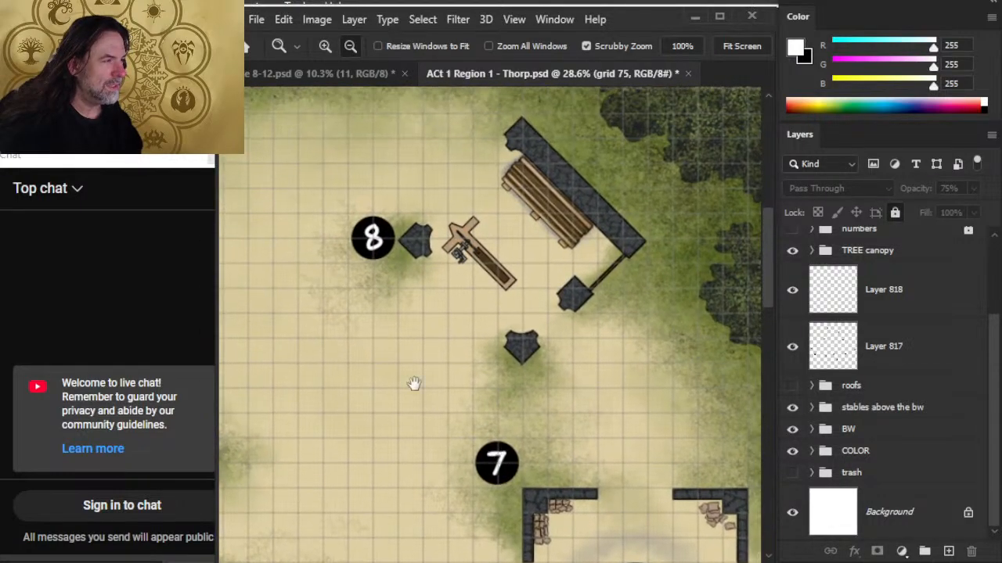
pyautogui.moveTo(396, 417); pyautogui.dragTo(642, 357)
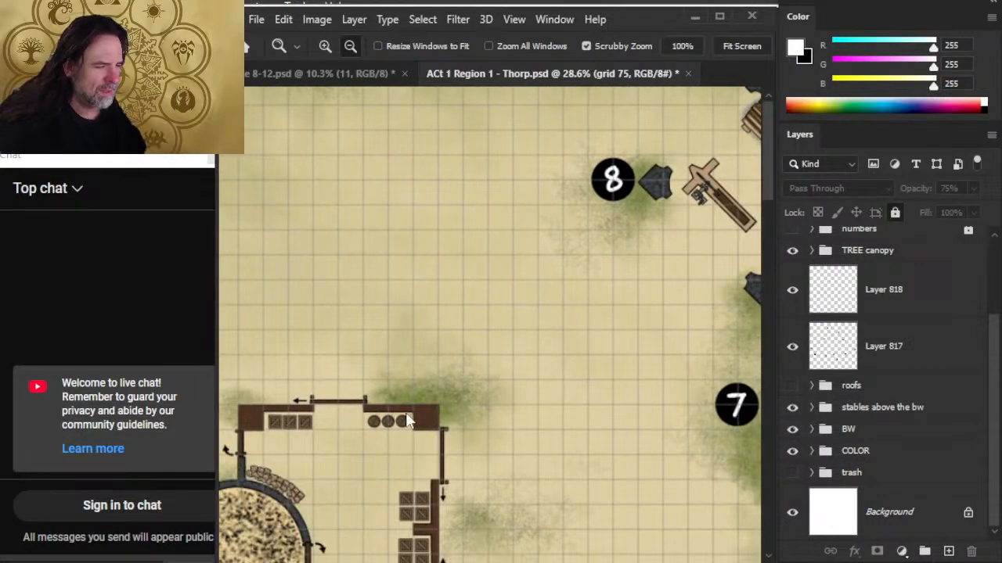
# Save the village map ACt 1 Region 1 - Thorp.psd and close it
pyautogui.hotkey('ctrl', 's')
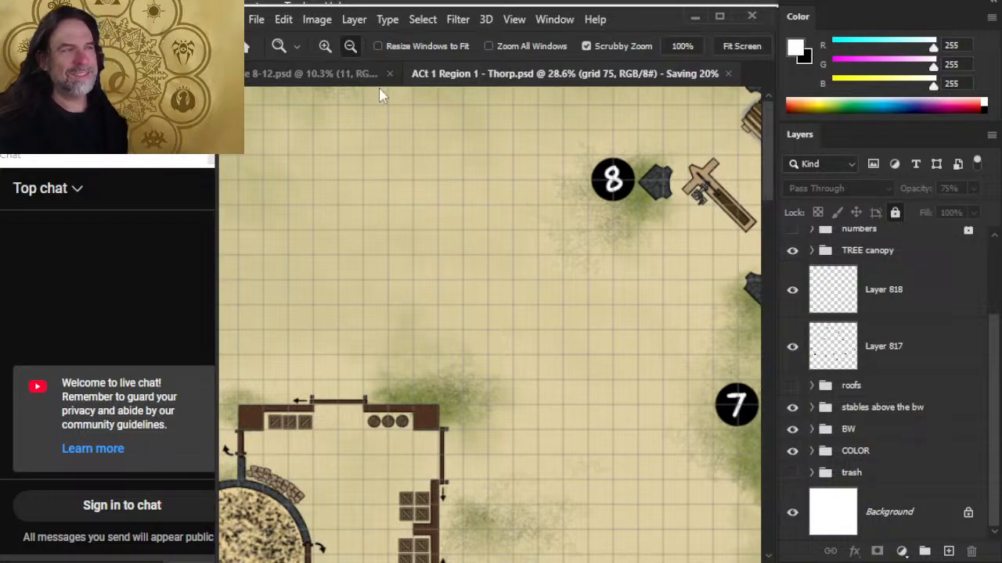
pyautogui.click(313, 79)
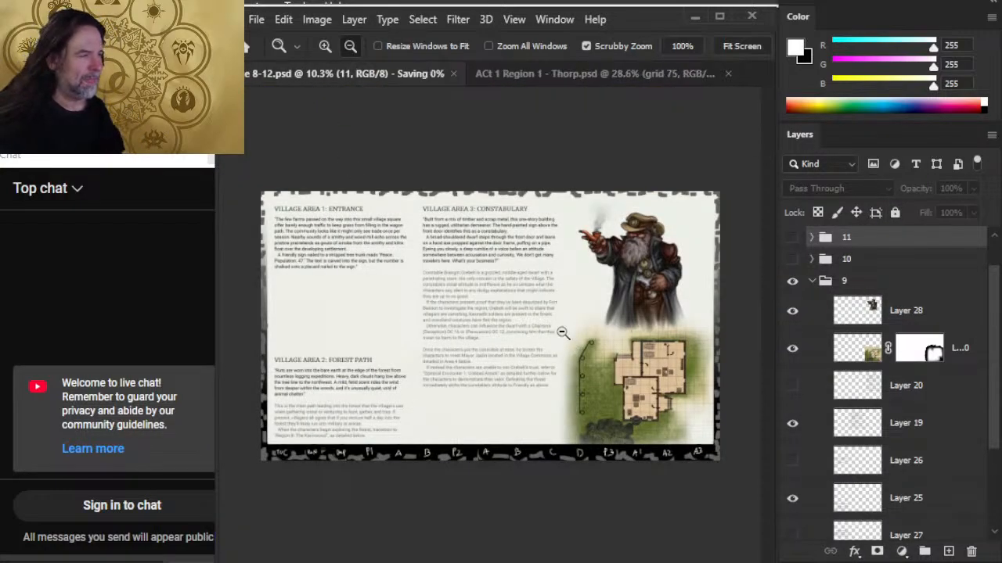
pyautogui.click(579, 71)
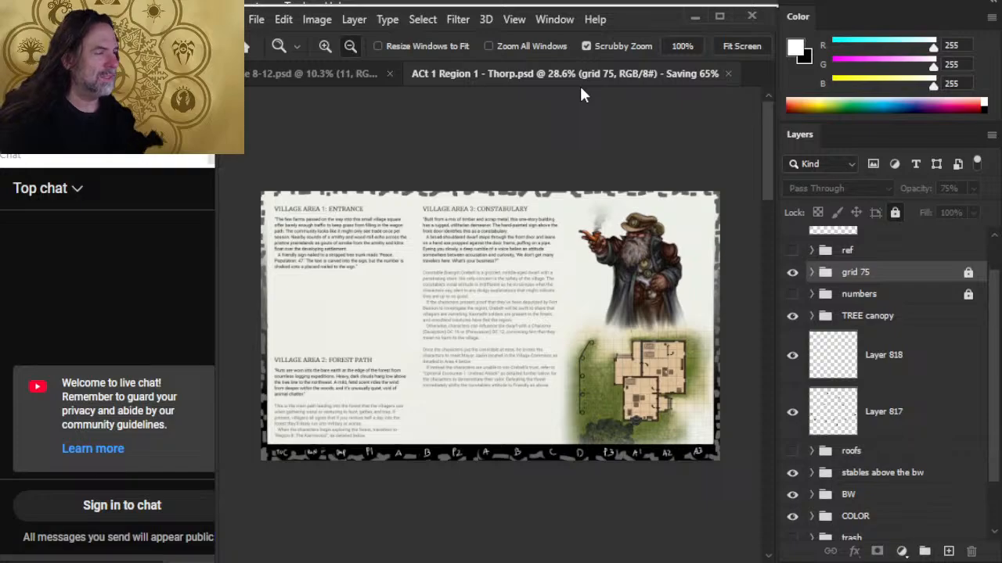
pyautogui.press('l')
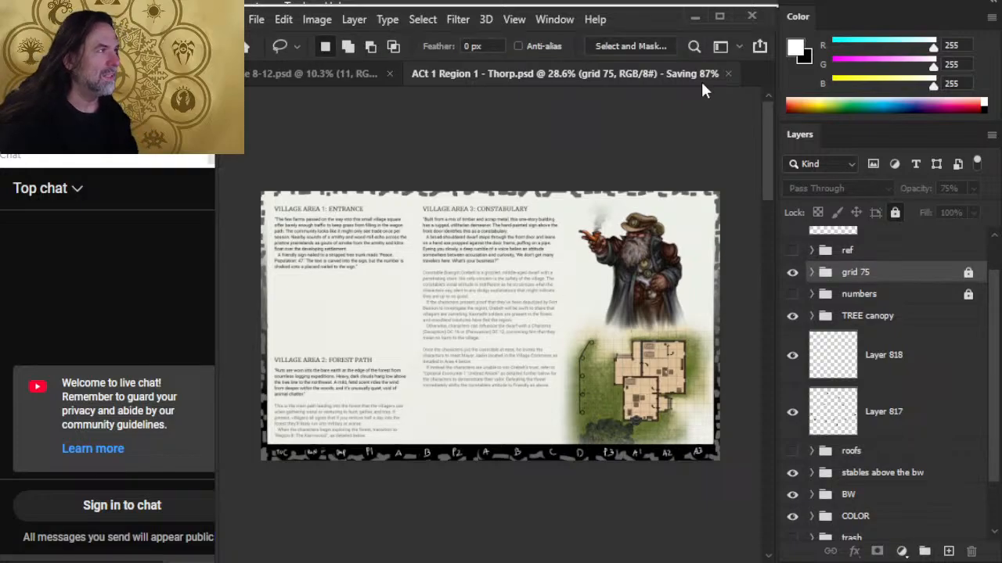
pyautogui.click(728, 74)
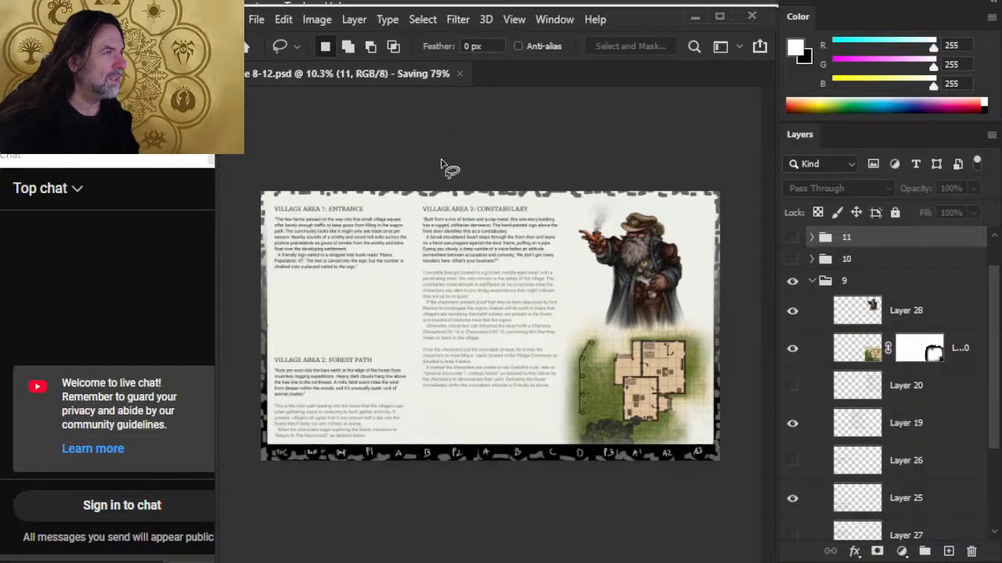
pyautogui.moveTo(504, 268); pyautogui.dragTo(522, 270)
pyautogui.click(540, 316)
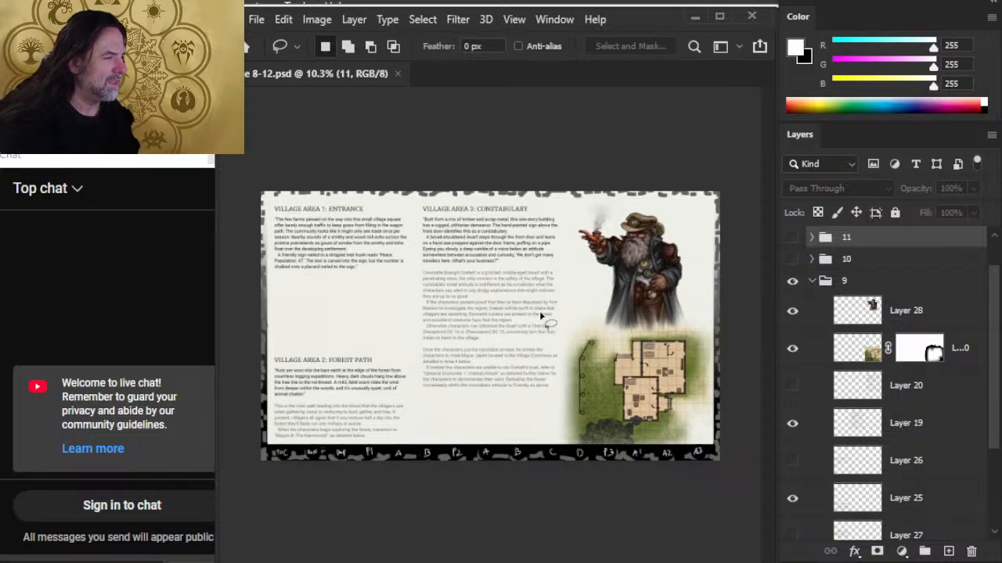
pyautogui.press('z')
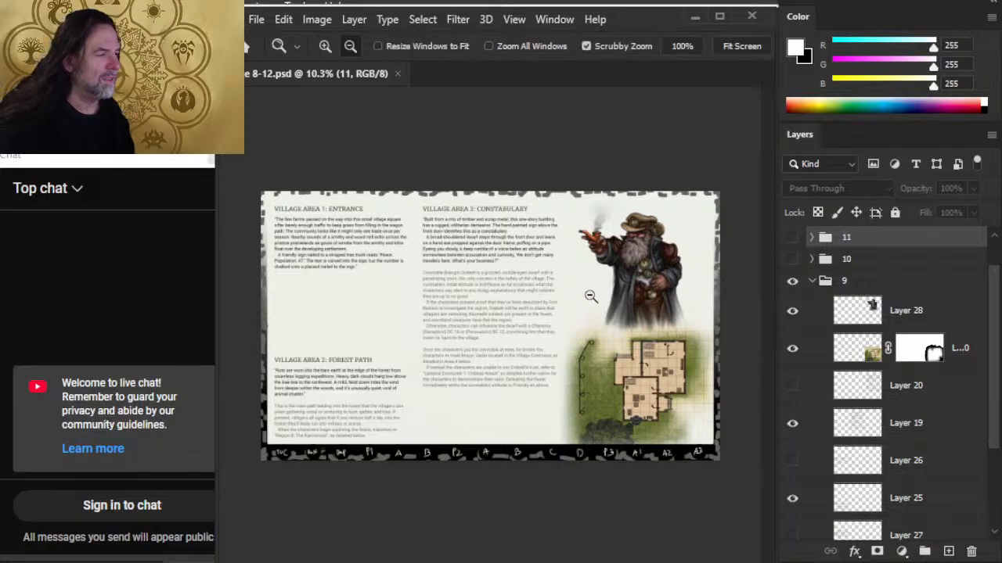
pyautogui.moveTo(592, 294)
pyautogui.mouseDown()
pyautogui.moveTo(636, 289)
pyautogui.moveTo(615, 286)
pyautogui.mouseUp()
pyautogui.press('b')
pyautogui.click(589, 283)
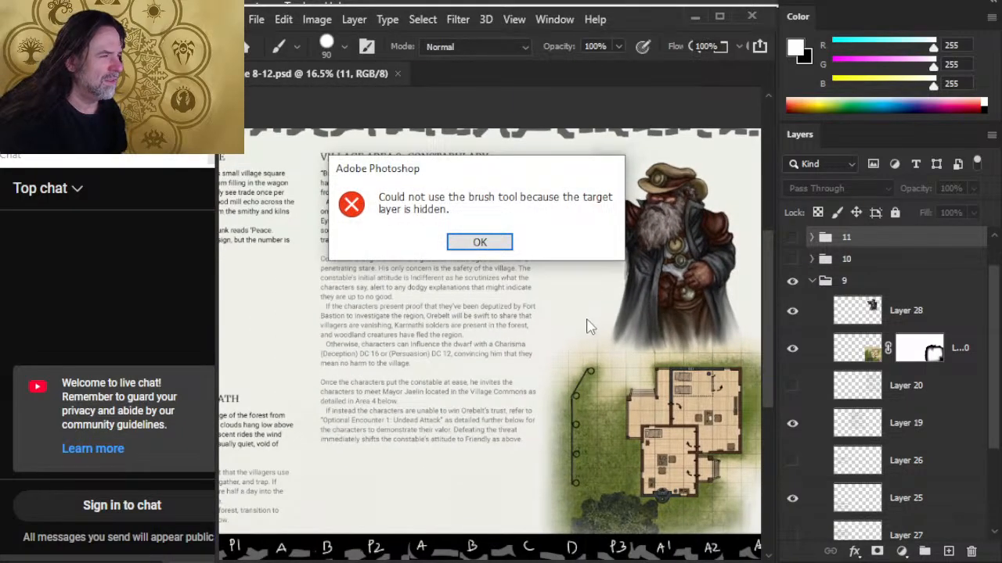
pyautogui.click(479, 244)
# Reopen the recent file ACt 1 Region 1 - Thorp.psd and hide Layer 818 and the area numbers on Layer 817
pyautogui.click(256, 19)
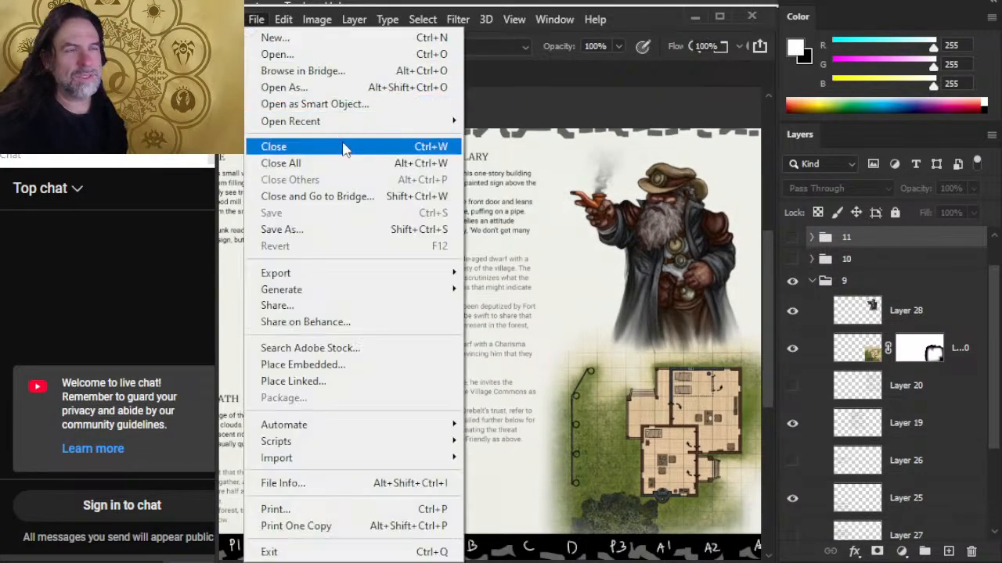
pyautogui.moveTo(342, 125)
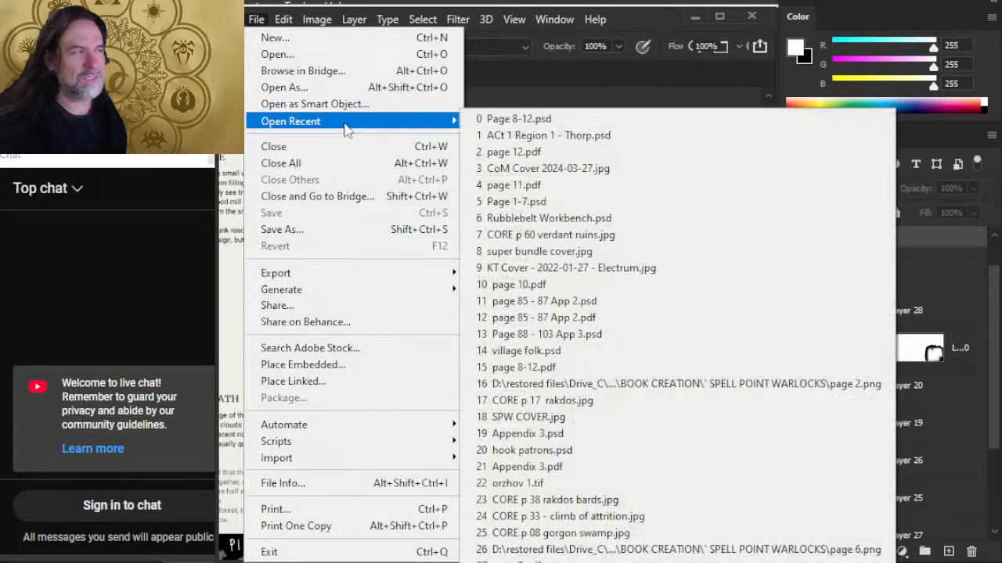
pyautogui.click(599, 135)
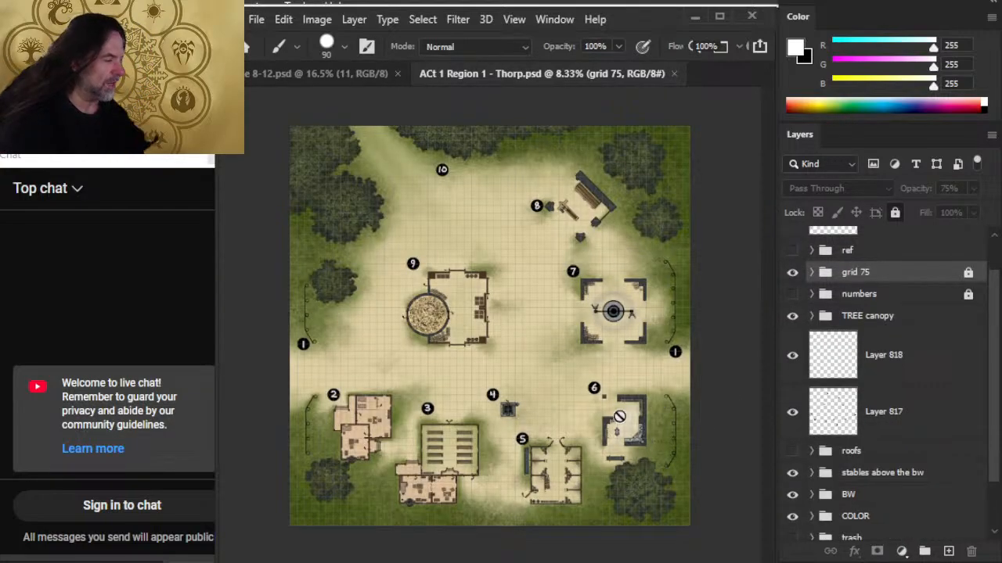
pyautogui.click(792, 354)
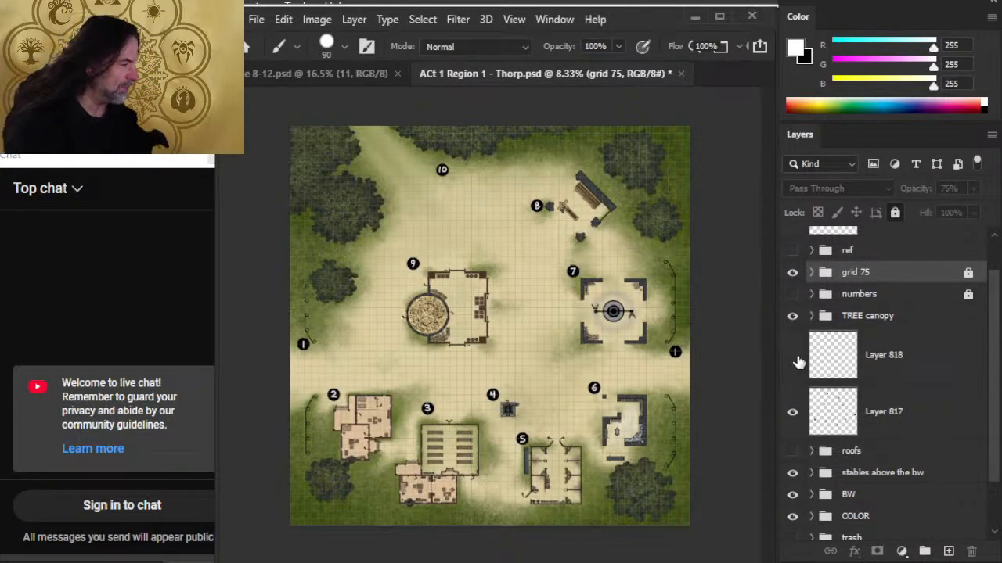
pyautogui.click(793, 412)
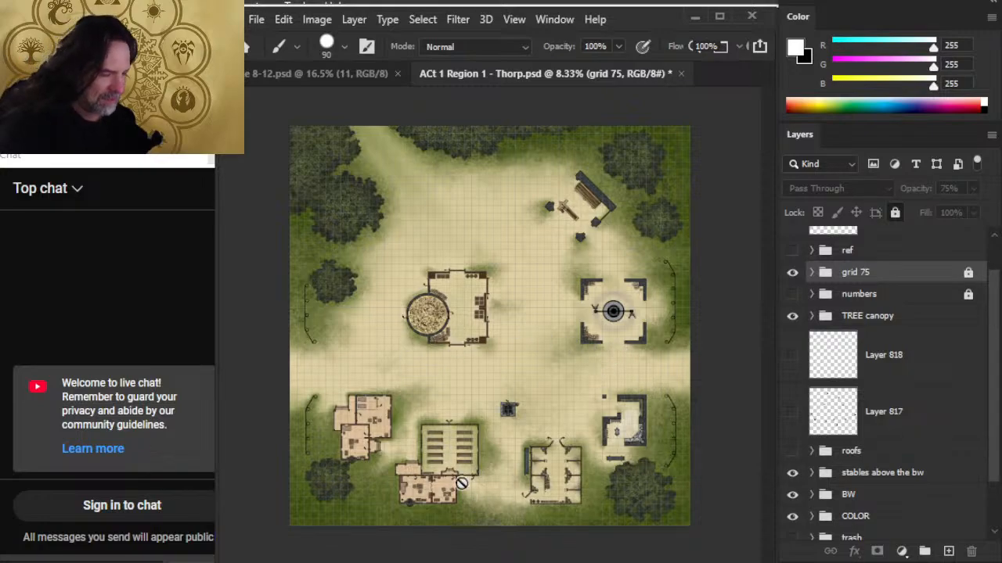
# Inspect the village map's northwest forest path between the tree canopies up close
pyautogui.press('z')
pyautogui.click(426, 413)
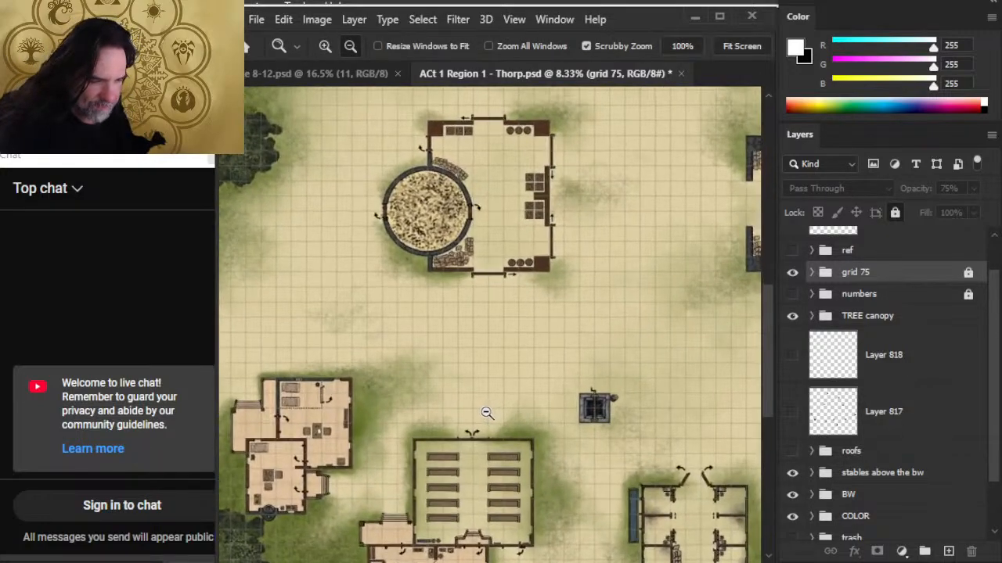
pyautogui.moveTo(486, 412)
pyautogui.mouseDown()
pyautogui.moveTo(452, 412)
pyautogui.moveTo(485, 413)
pyautogui.mouseUp()
pyautogui.moveTo(353, 273); pyautogui.dragTo(607, 512)
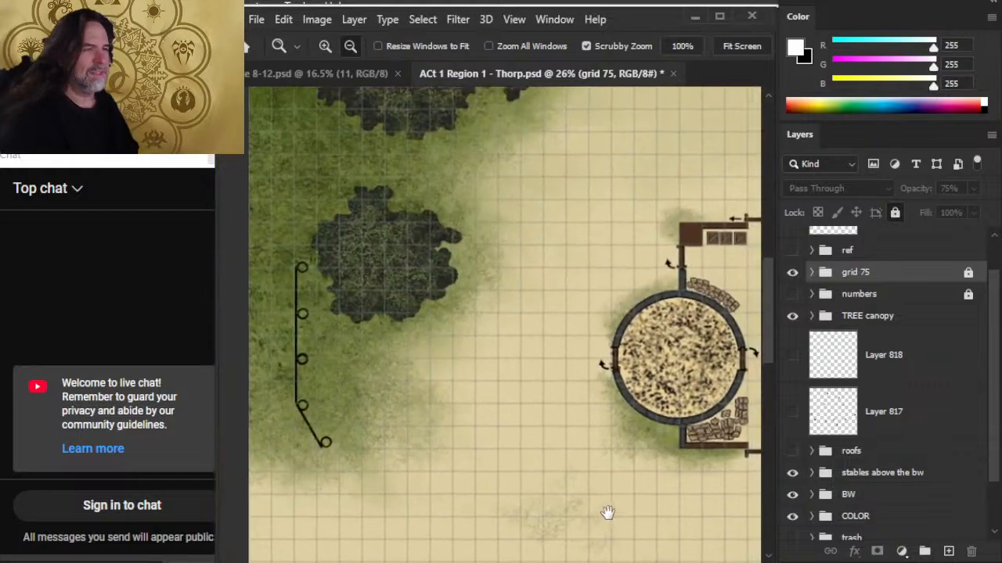
pyautogui.moveTo(449, 315); pyautogui.dragTo(474, 490)
pyautogui.moveTo(514, 271); pyautogui.dragTo(462, 474)
pyautogui.moveTo(603, 408); pyautogui.dragTo(563, 380)
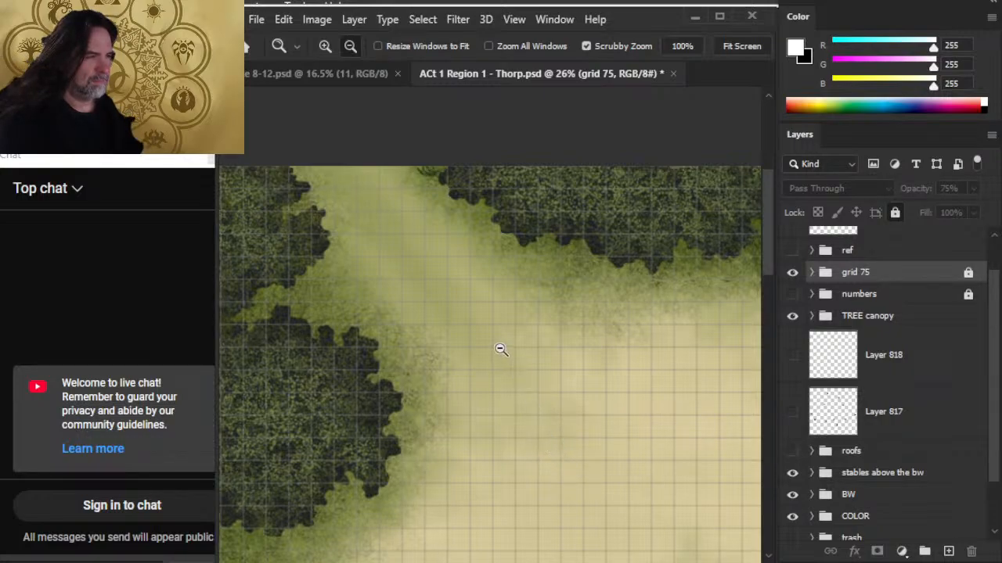
pyautogui.press('super')
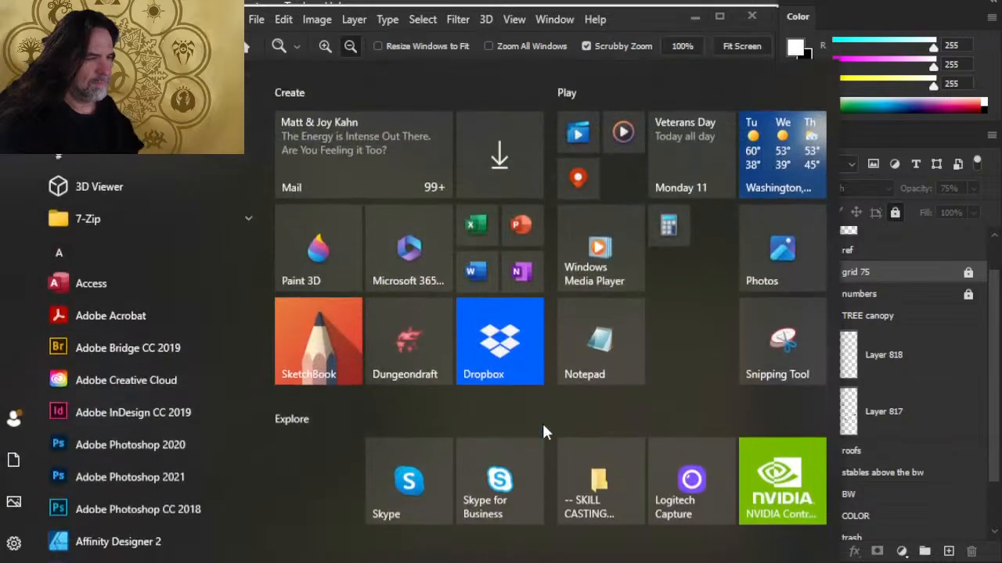
pyautogui.click(782, 323)
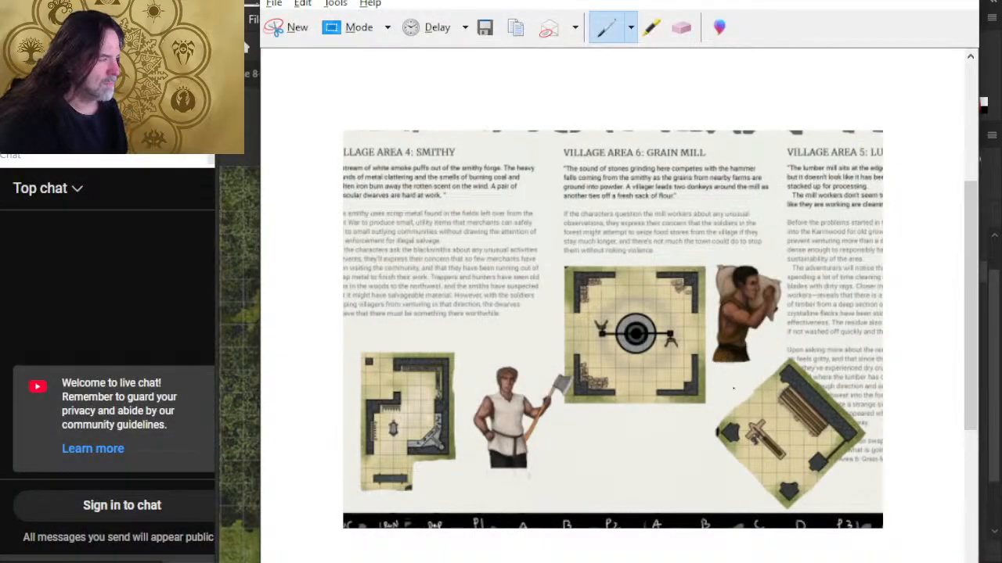
pyautogui.click(293, 28)
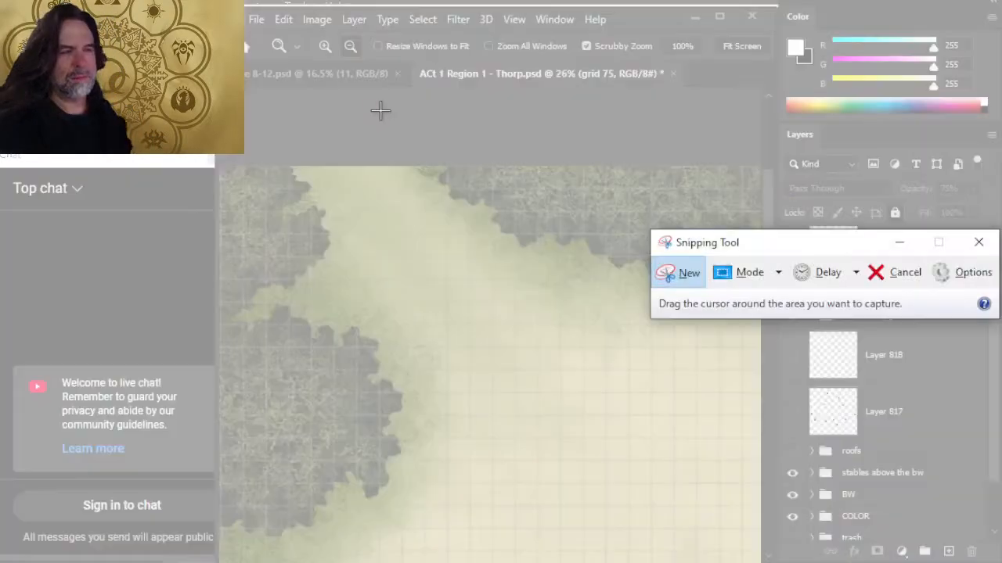
pyautogui.click(978, 242)
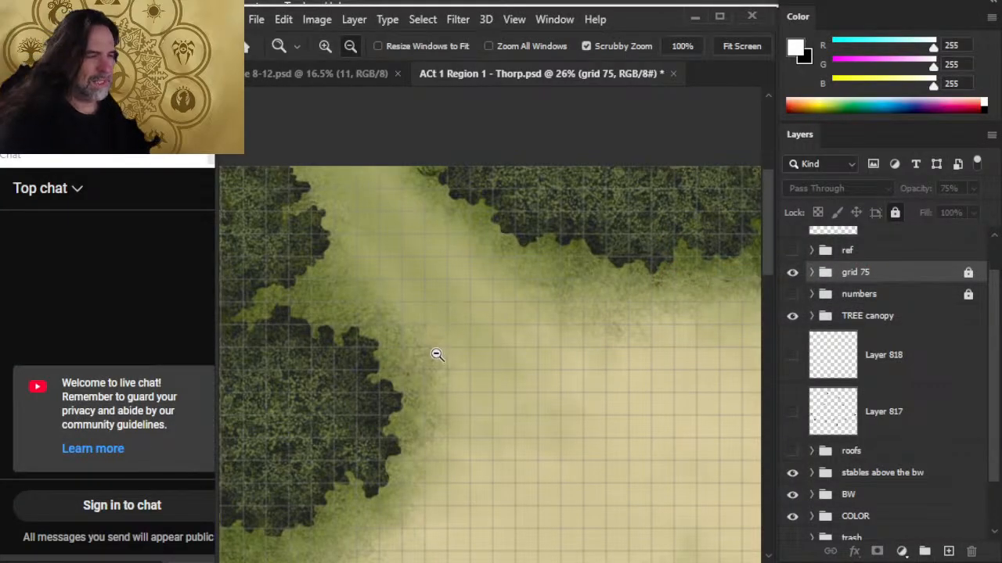
# Lasso the forest path area of the village map and paste it in place above Layer 20 in Page 8-12.psd's group 9
pyautogui.press('l')
pyautogui.moveTo(592, 167)
pyautogui.mouseDown()
pyautogui.moveTo(449, 166)
pyautogui.moveTo(249, 321)
pyautogui.moveTo(344, 478)
pyautogui.moveTo(597, 169)
pyautogui.mouseUp()
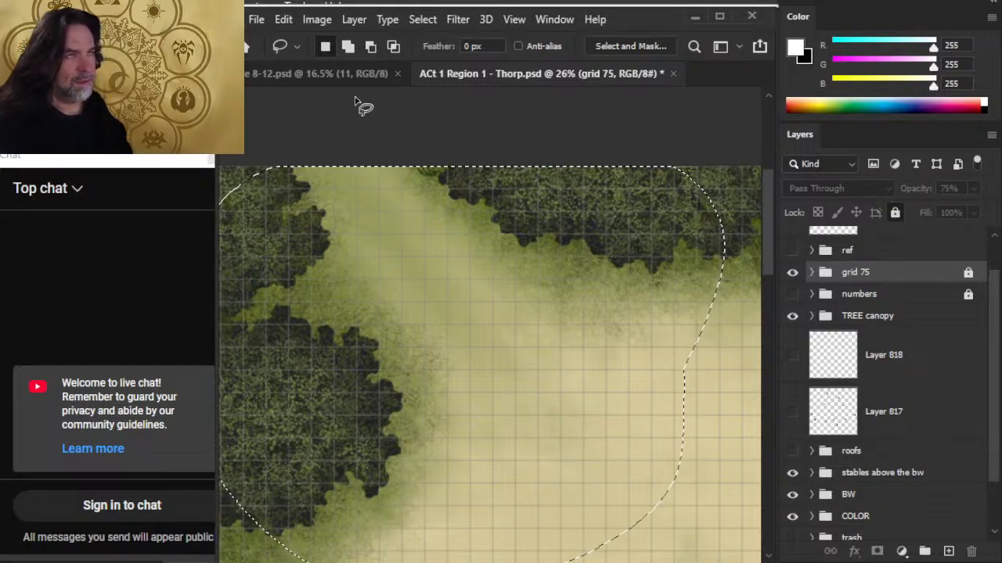
pyautogui.click(337, 72)
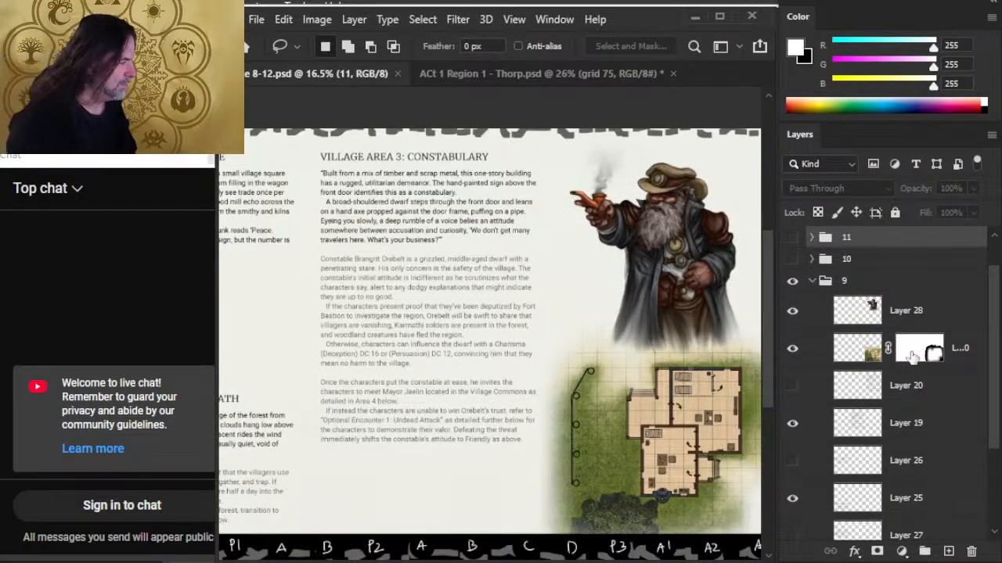
pyautogui.click(962, 352)
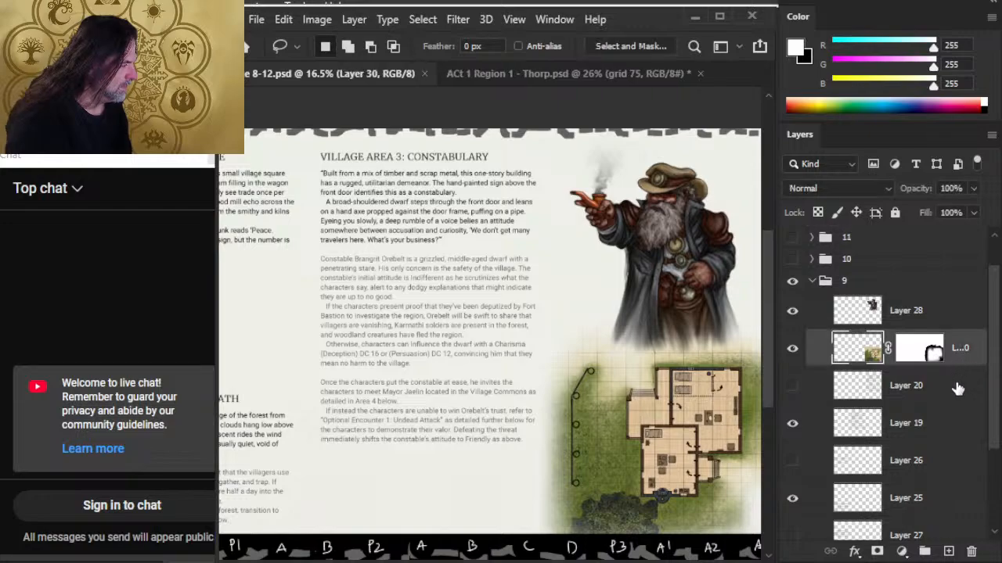
pyautogui.click(951, 394)
pyautogui.hotkey('ctrl', 'shift', 'v')
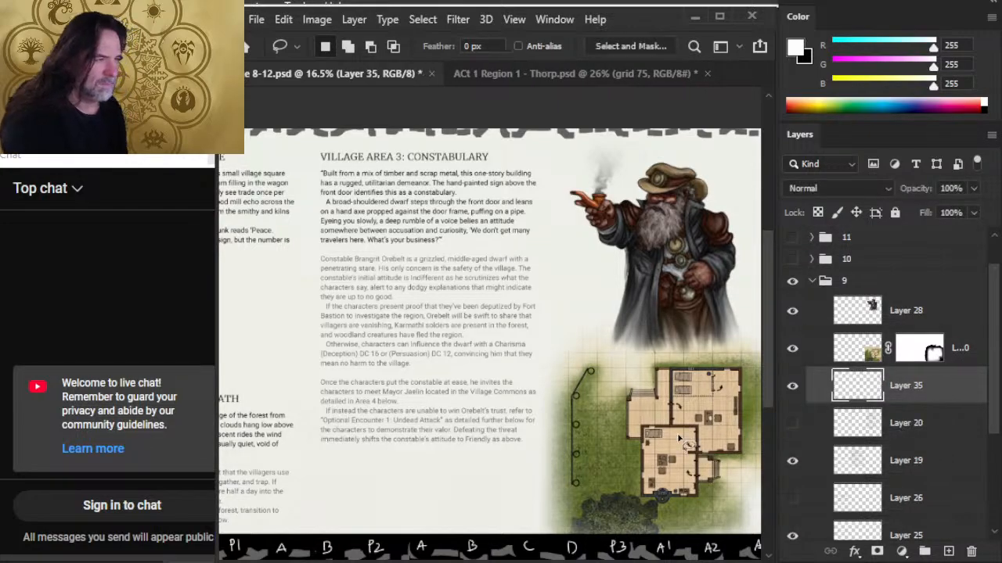
# Save Page 8-12.psd and move the pasted forest path excerpt down and left, over the Village Area 2 text
pyautogui.press('z')
pyautogui.moveTo(607, 372); pyautogui.dragTo(523, 383)
pyautogui.hotkey('ctrl', 's')
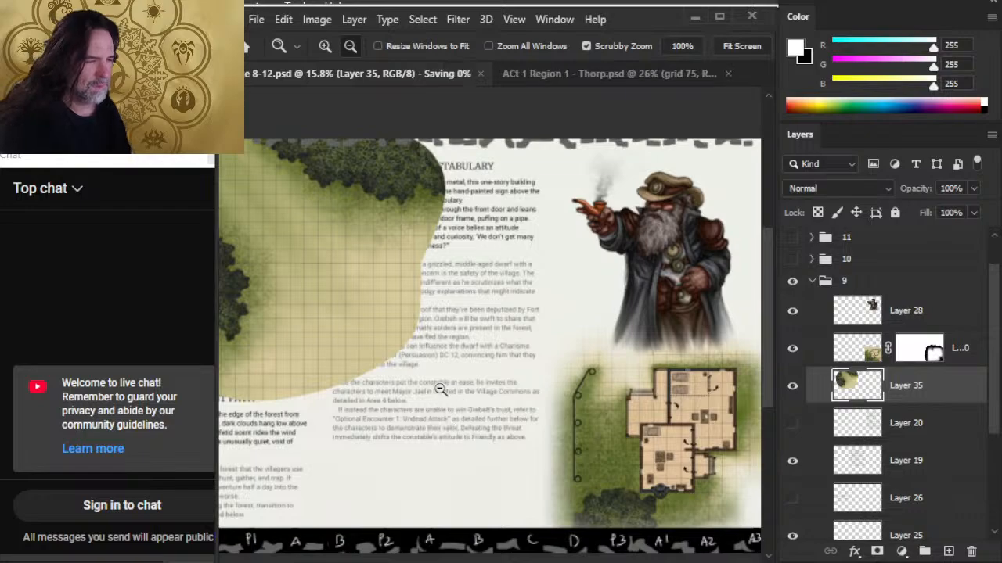
pyautogui.moveTo(403, 346); pyautogui.dragTo(642, 433)
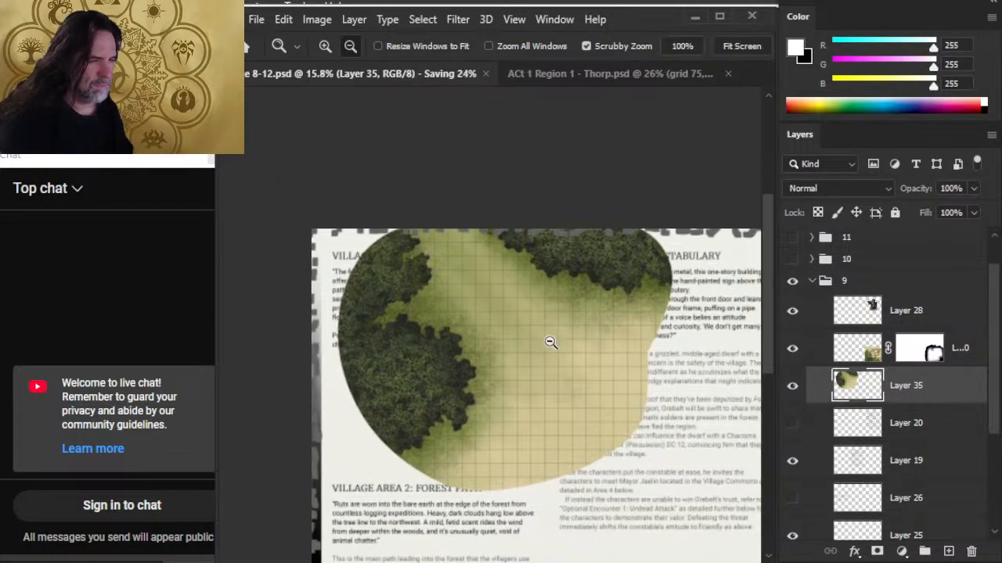
pyautogui.press('v')
pyautogui.moveTo(555, 306); pyautogui.dragTo(493, 397)
pyautogui.press('z')
pyautogui.moveTo(655, 415); pyautogui.dragTo(583, 416)
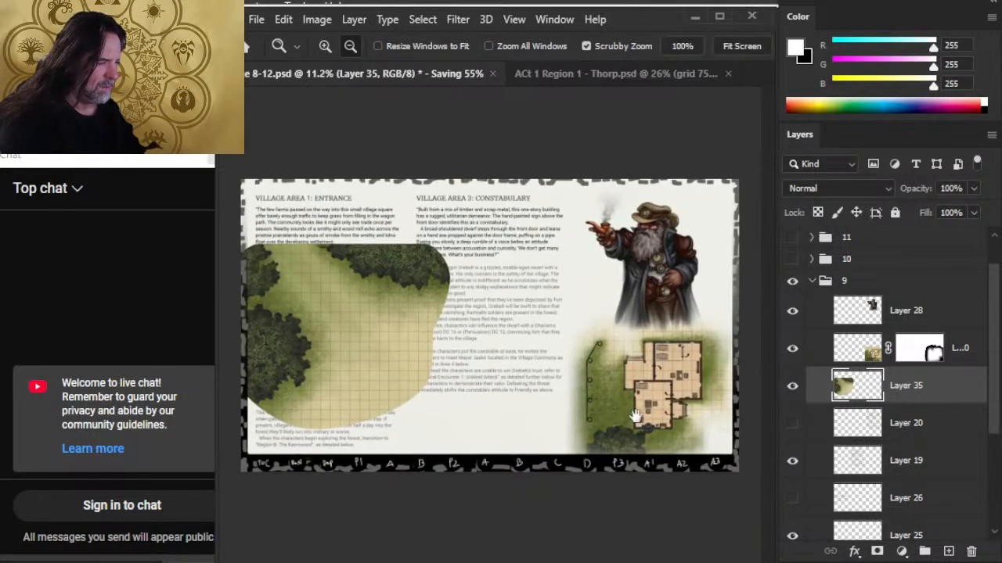
# Switch to the village map ACt 1 Region 1 - Thorp.psd and bring the constabulary building into view
pyautogui.click(577, 72)
pyautogui.moveTo(510, 462); pyautogui.dragTo(521, 165)
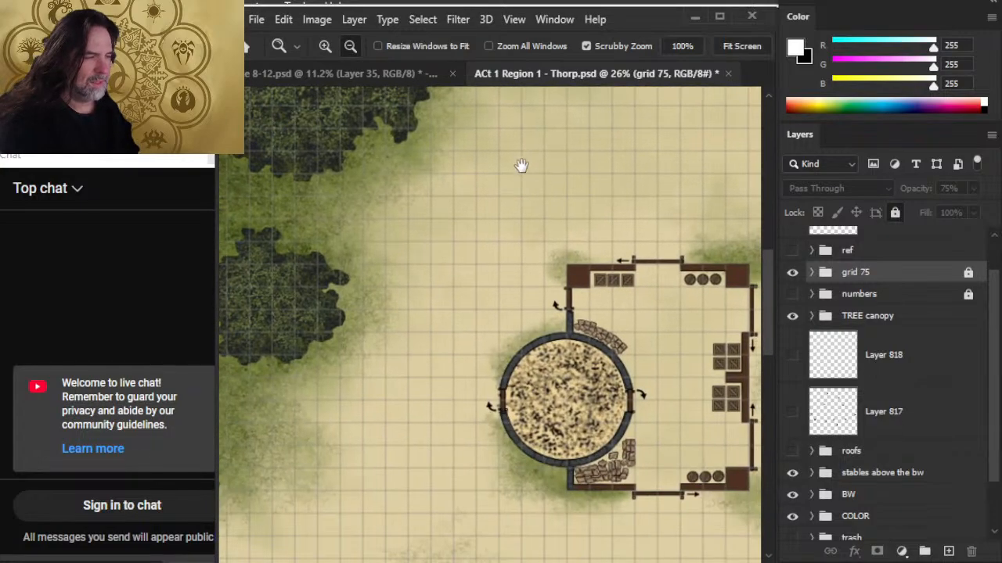
pyautogui.moveTo(490, 483); pyautogui.dragTo(598, 303)
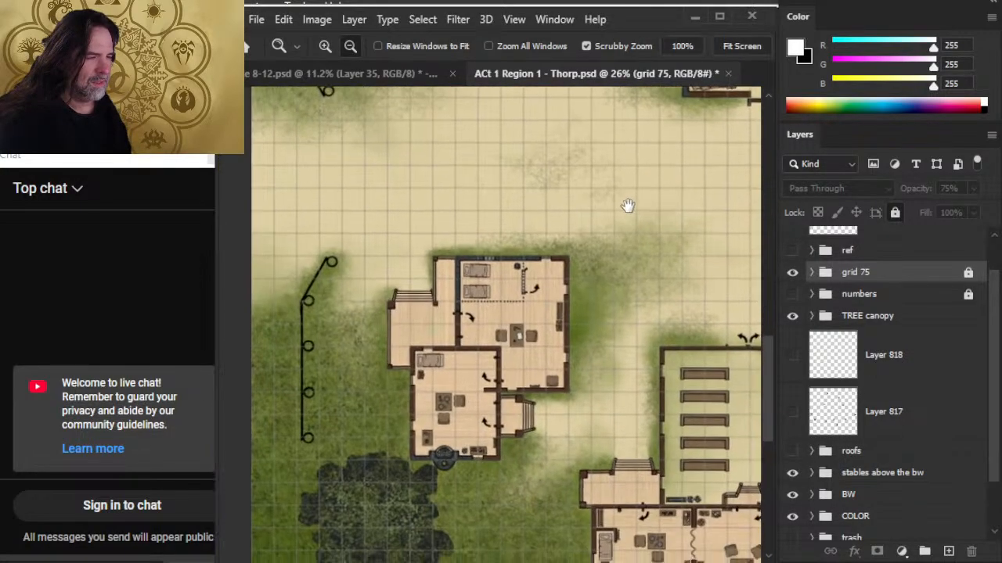
pyautogui.press('l')
pyautogui.moveTo(579, 168)
pyautogui.mouseDown()
pyautogui.moveTo(552, 160)
pyautogui.moveTo(369, 151)
pyautogui.mouseUp()
pyautogui.moveTo(272, 239); pyautogui.dragTo(262, 399)
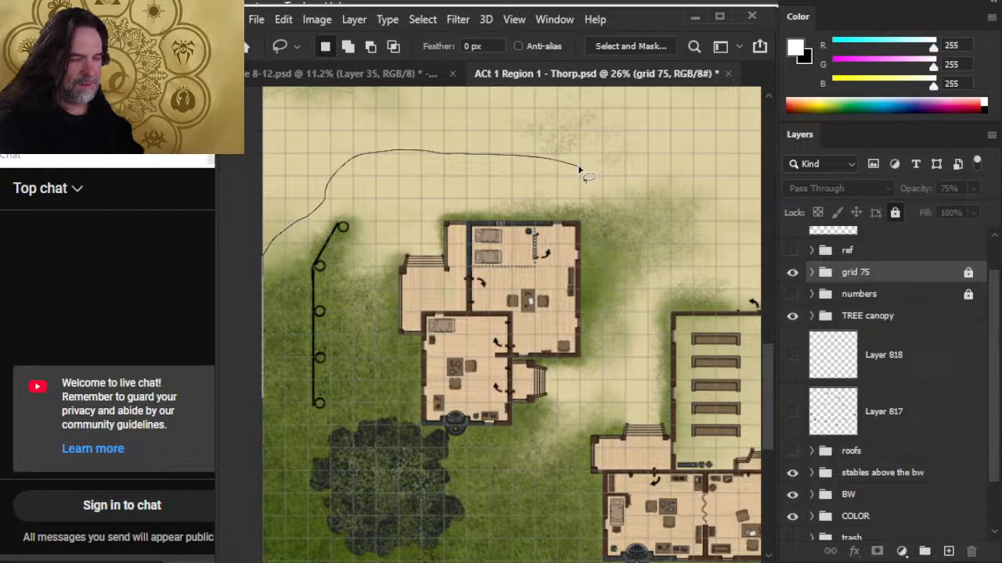
pyautogui.moveTo(579, 168); pyautogui.dragTo(585, 172)
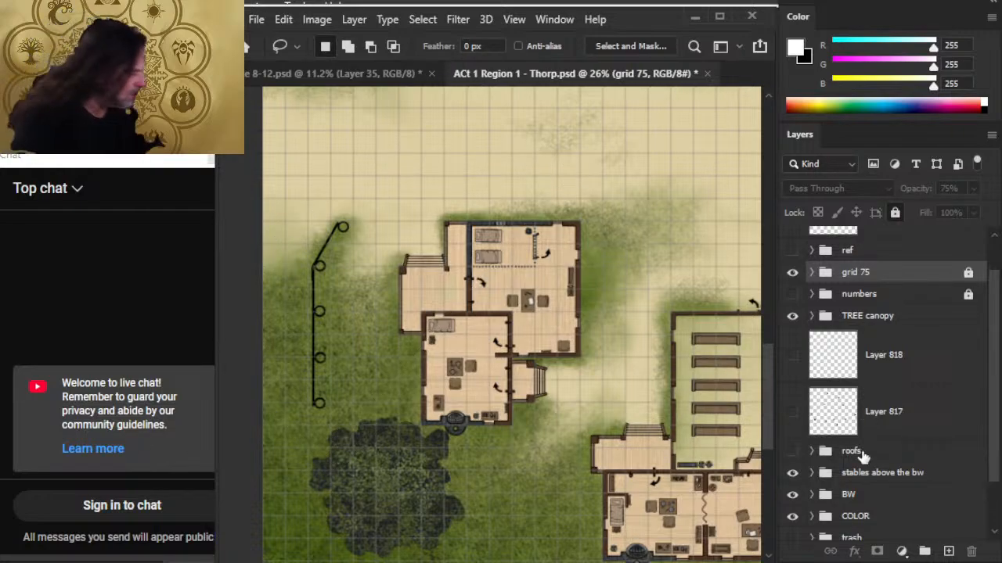
# Hide the TREE canopy group and toggle the COLOR and BW groups to check which one holds the bare tree by the constabulary
pyautogui.moveTo(995, 431); pyautogui.dragTo(995, 480)
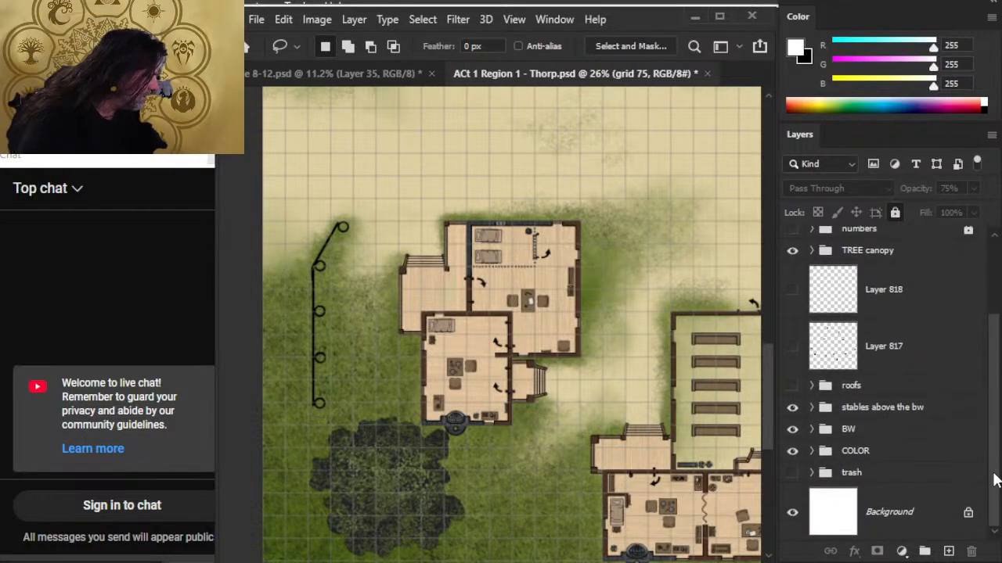
pyautogui.click(793, 452)
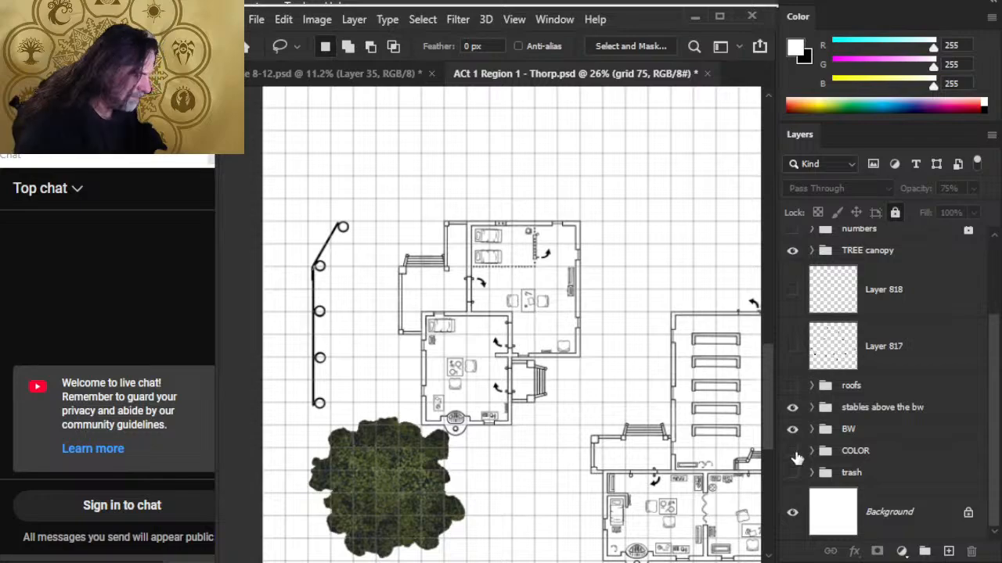
pyautogui.click(792, 451)
pyautogui.click(794, 429)
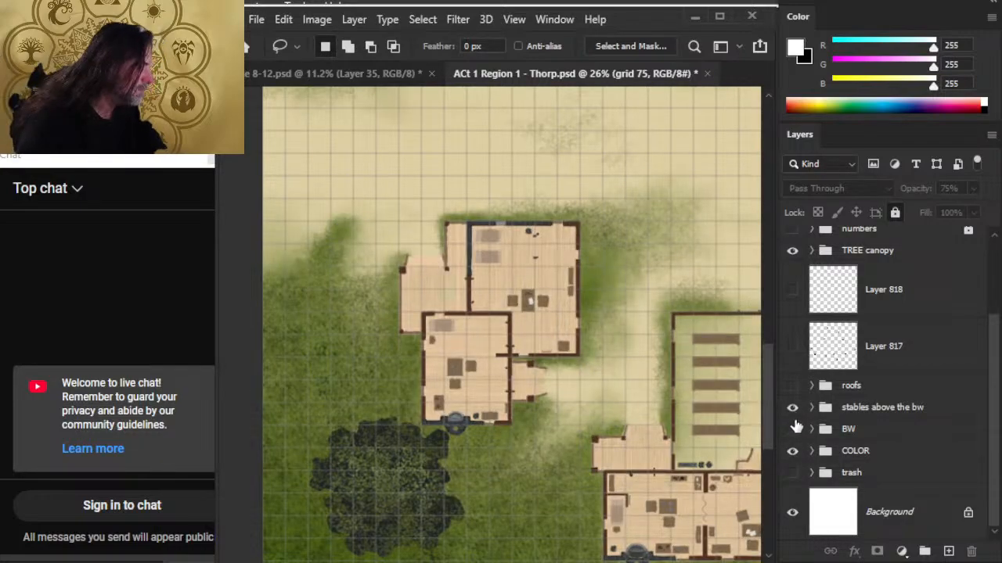
pyautogui.click(792, 429)
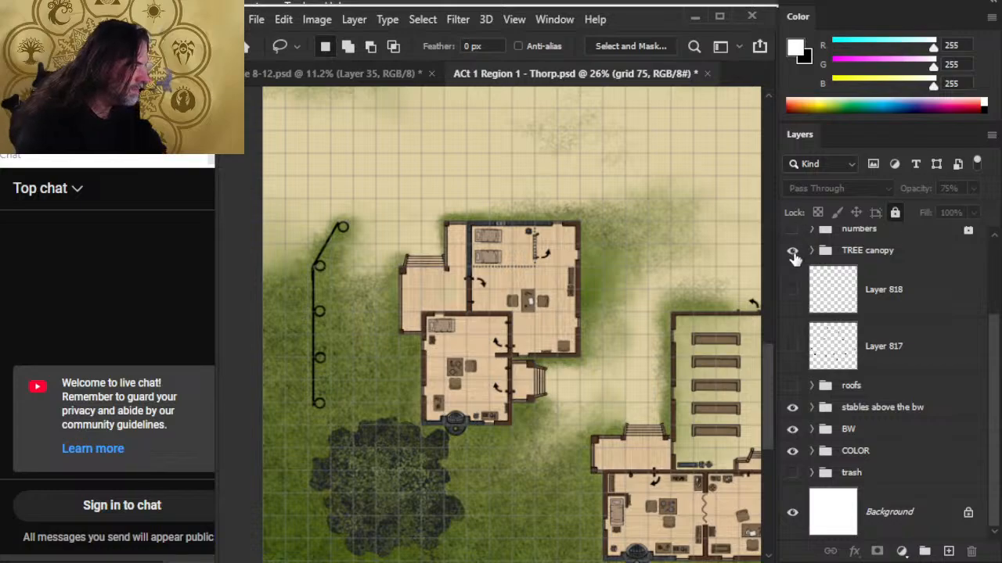
pyautogui.click(793, 252)
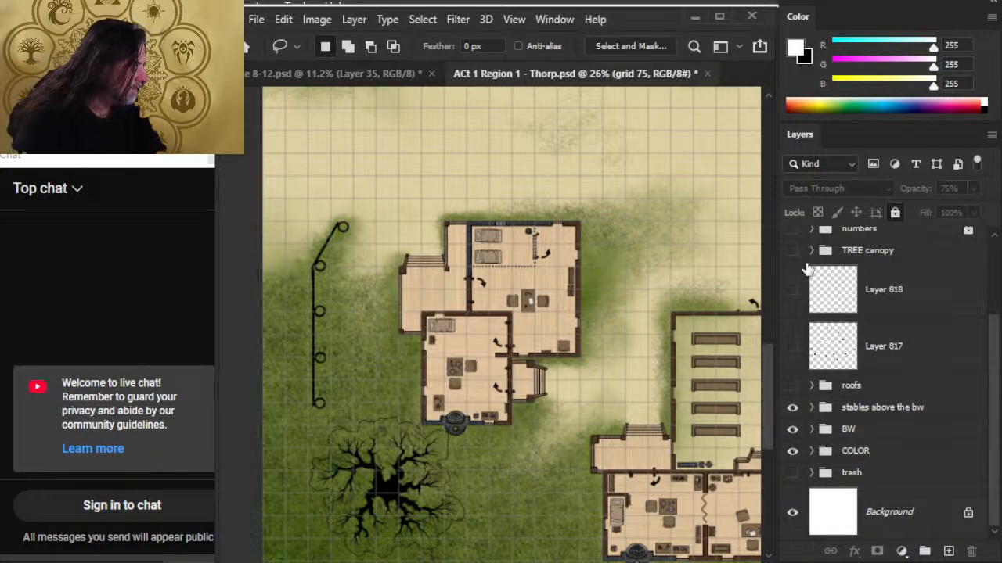
pyautogui.click(795, 460)
pyautogui.click(794, 458)
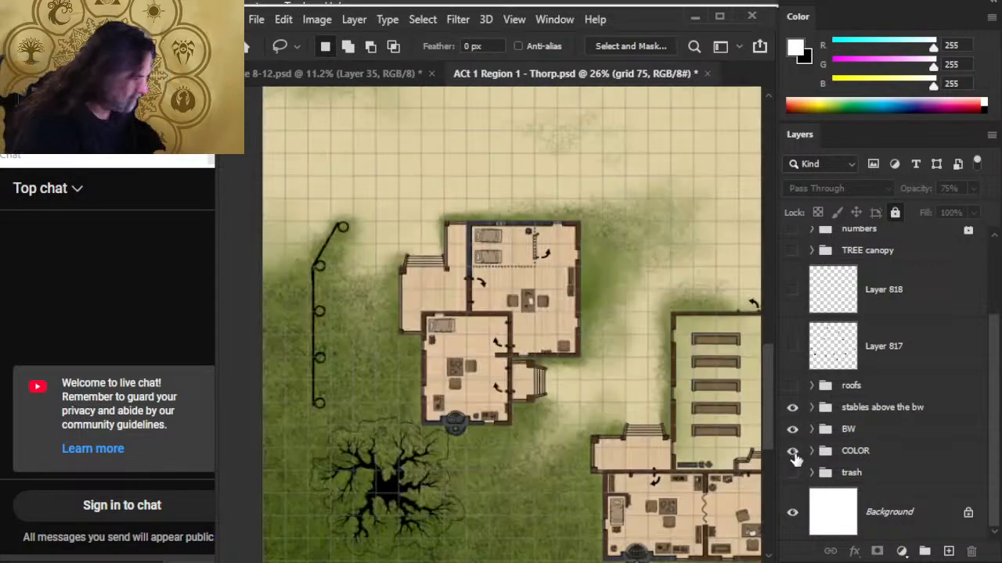
pyautogui.click(792, 432)
pyautogui.click(793, 434)
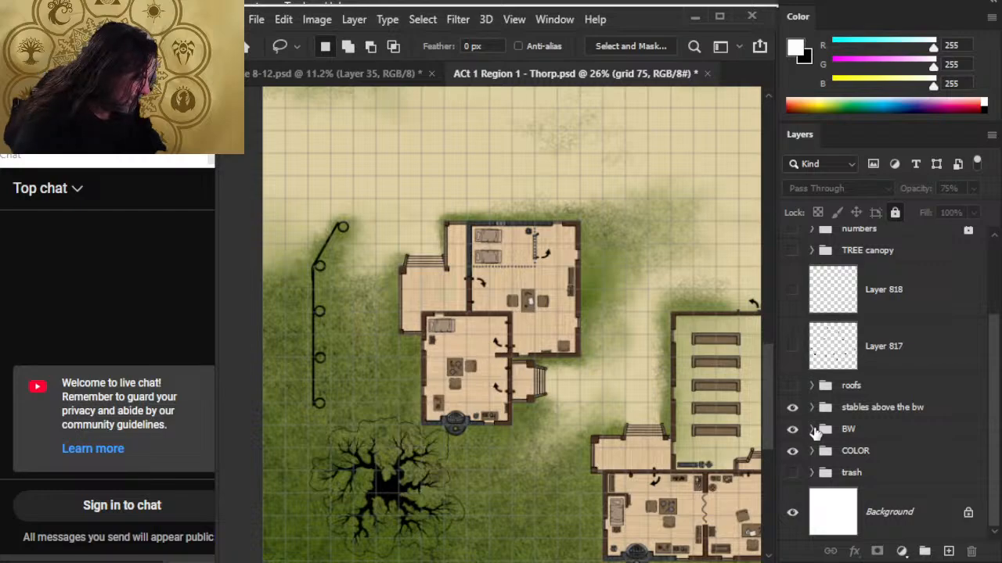
# Expand the trees subgroup inside BW and toggle its layers to find the one holding the tree by the constabulary
pyautogui.click(813, 430)
pyautogui.click(793, 456)
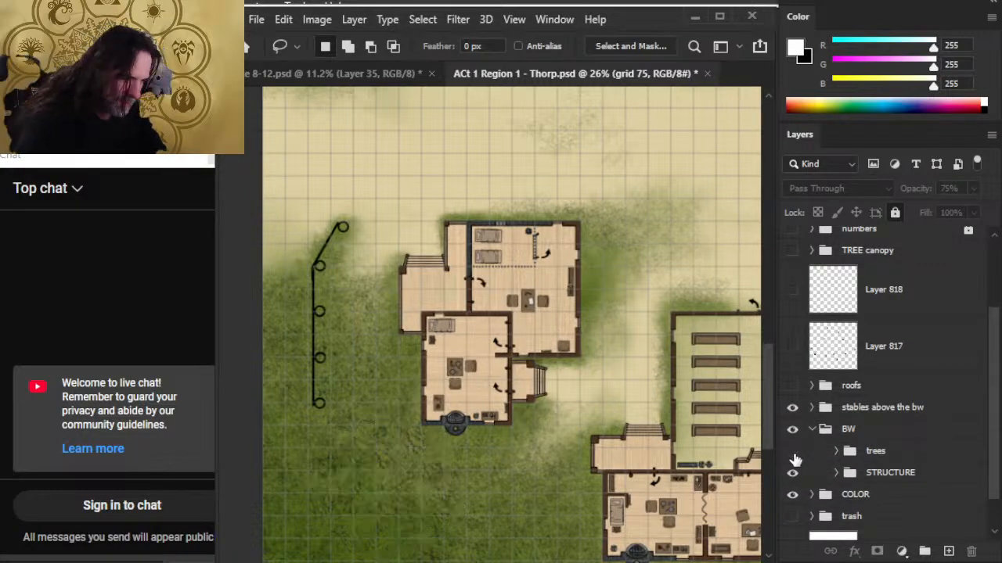
pyautogui.click(794, 454)
pyautogui.click(837, 451)
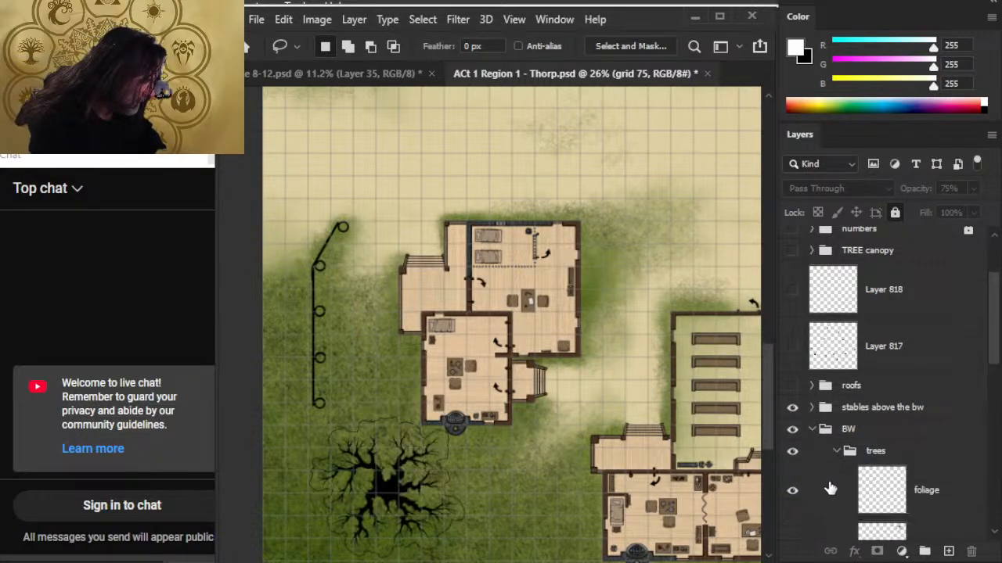
pyautogui.scroll(-3, 988, 357)
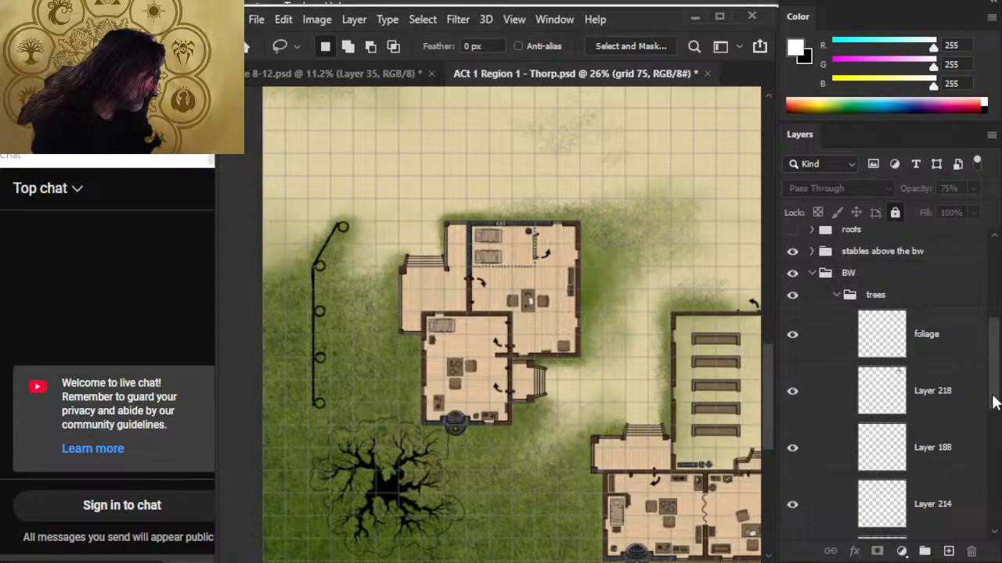
pyautogui.click(793, 331)
pyautogui.click(792, 331)
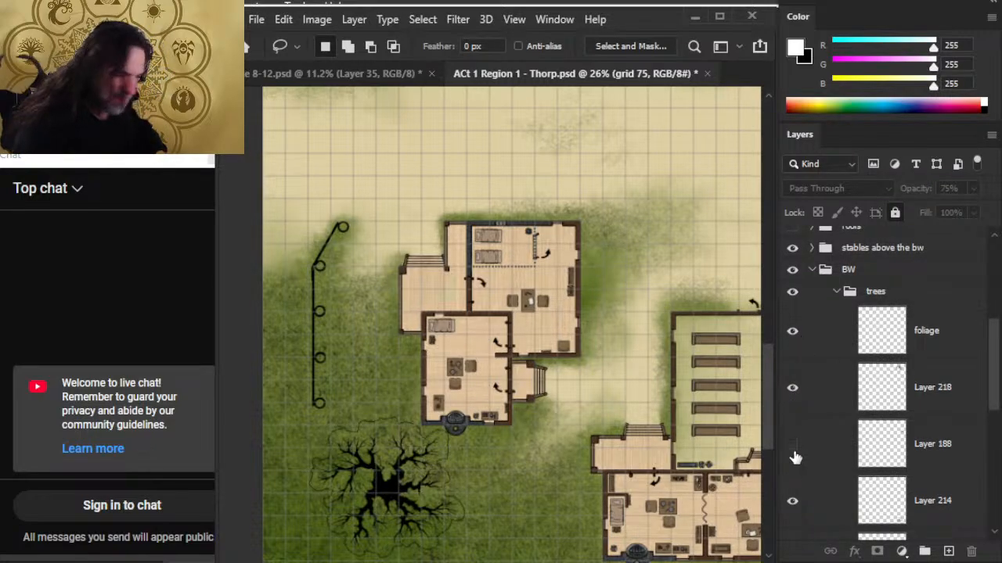
pyautogui.scroll(-5, 991, 392)
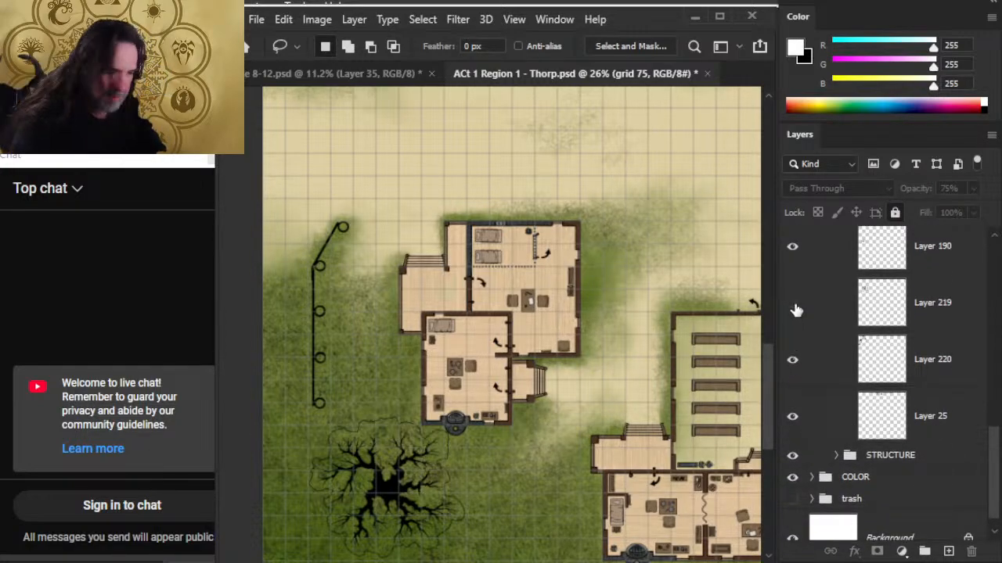
pyautogui.click(793, 249)
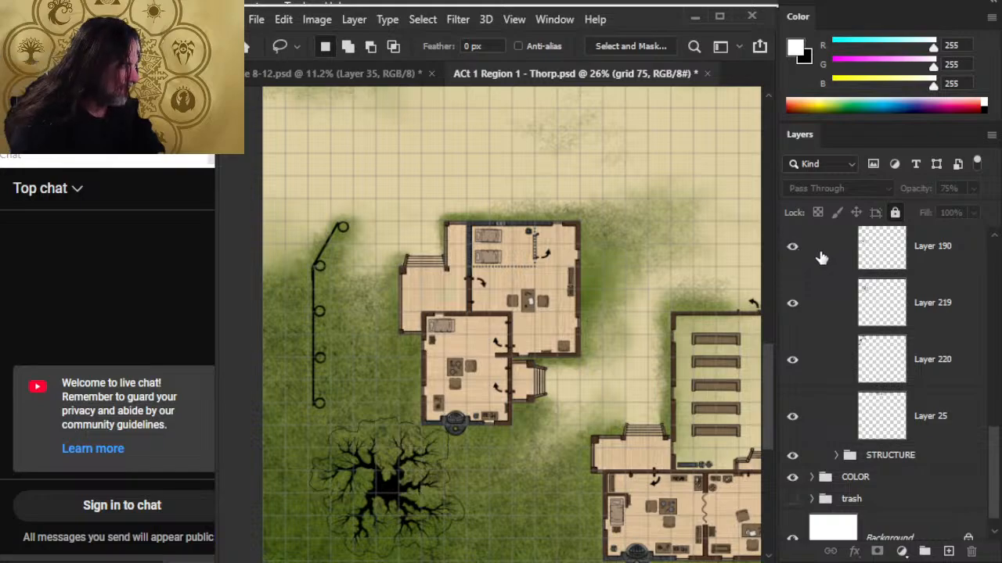
pyautogui.click(822, 258)
pyautogui.scroll(3, 806, 344)
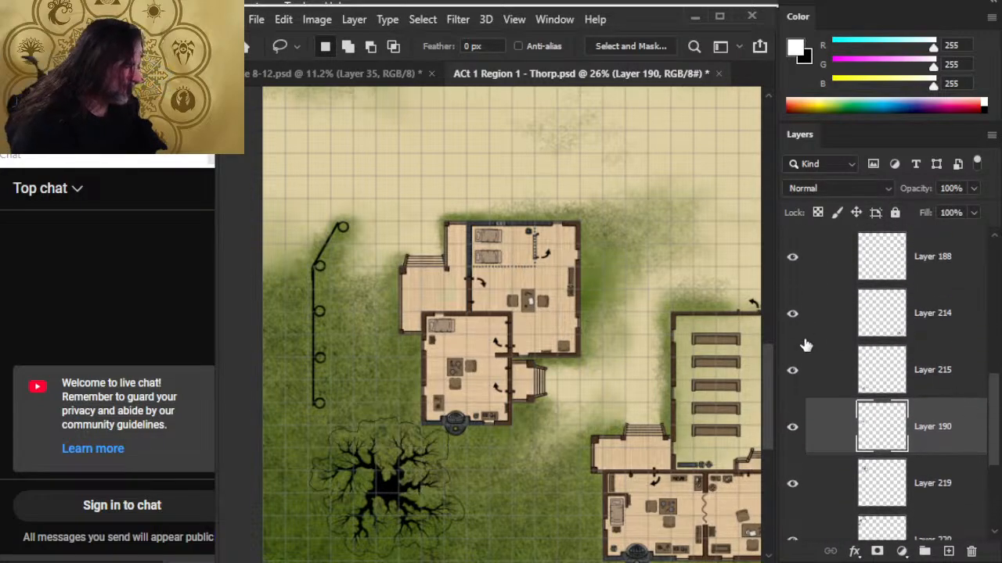
# Check Layer 215 in the trees subgroup by toggling it, and rename it constab
pyautogui.click(795, 369)
pyautogui.click(794, 368)
pyautogui.click(826, 377)
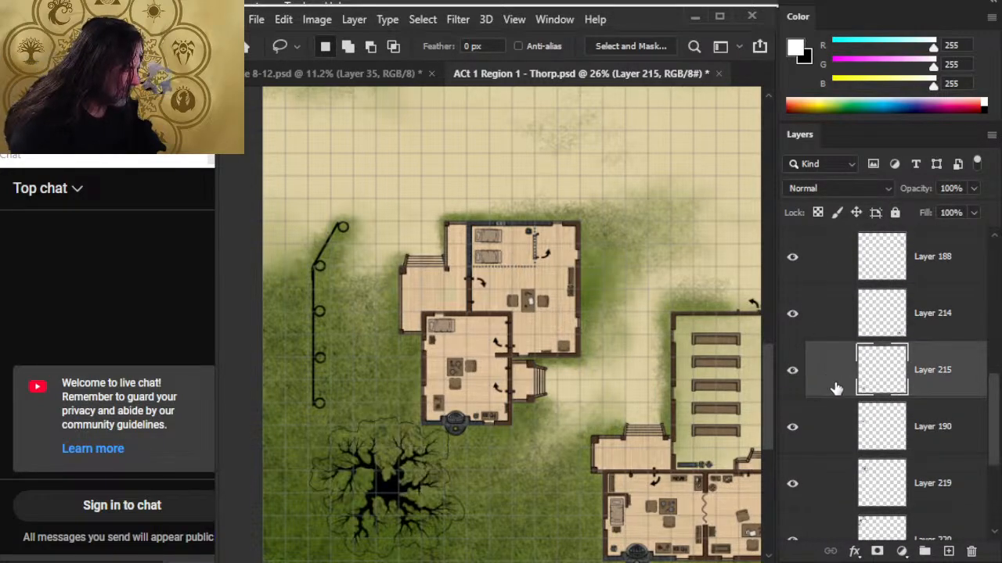
pyautogui.doubleClick(935, 372)
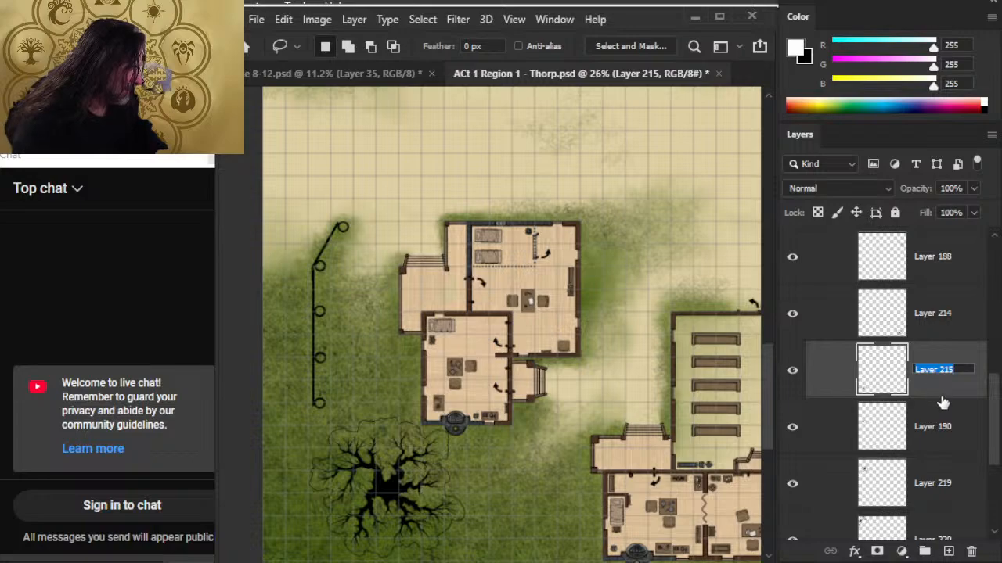
pyautogui.write('sh')
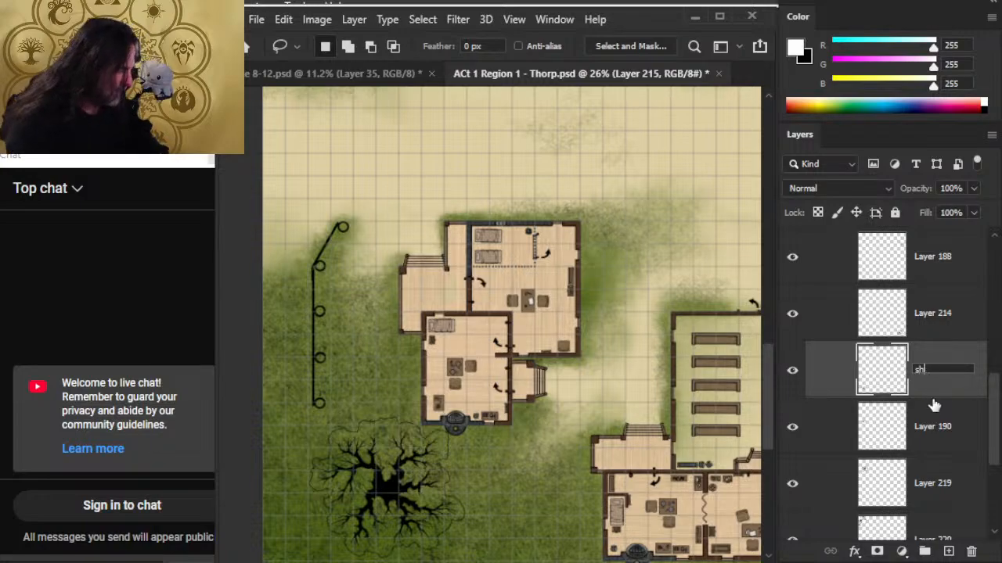
pyautogui.write('onstab')
pyautogui.press('Return')
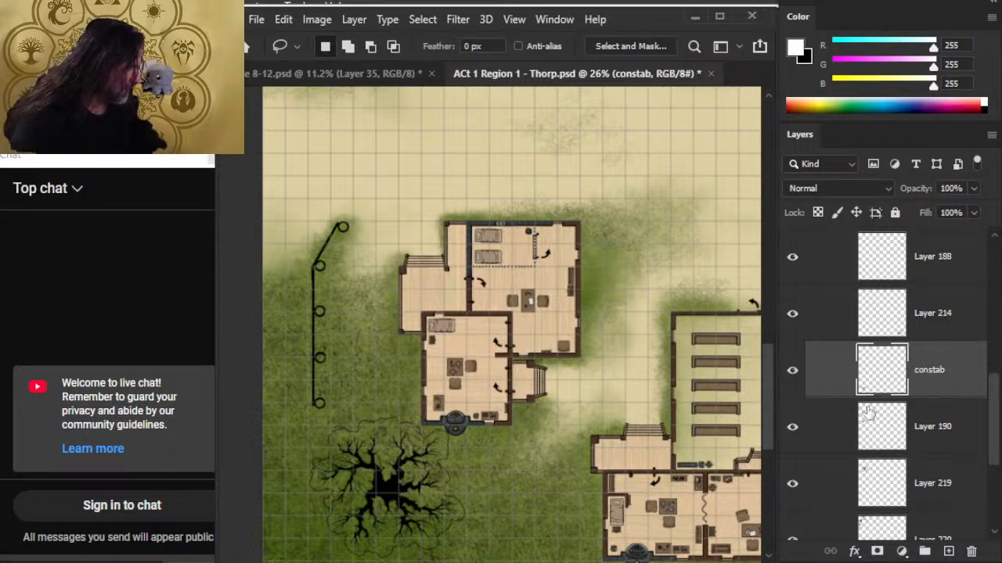
# Lasso the outline of the tree below the constabulary and cut it from the foliage layer
pyautogui.scroll(5, 995, 425)
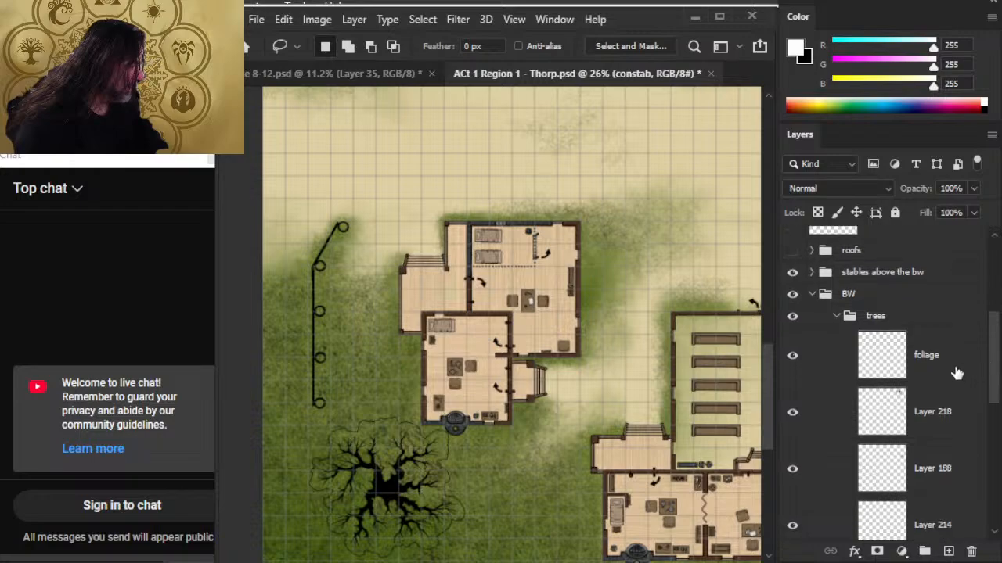
pyautogui.click(955, 366)
pyautogui.moveTo(407, 379); pyautogui.dragTo(413, 441)
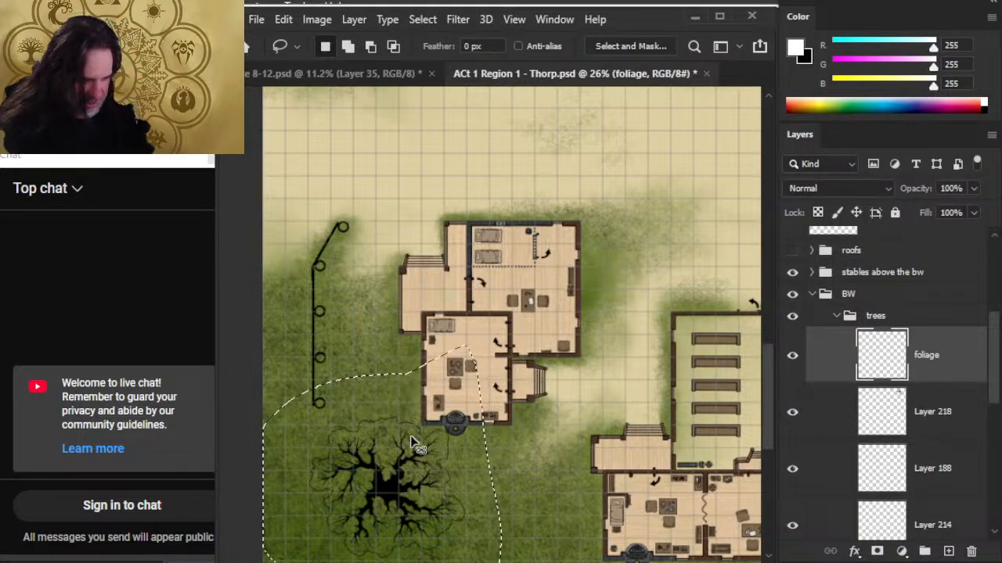
pyautogui.press('Delete')
pyautogui.hotkey('ctrl', 'd')
# Paste the cut foliage outline in place on a new layer directly above constab and select both layers
pyautogui.scroll(-4, 996, 387)
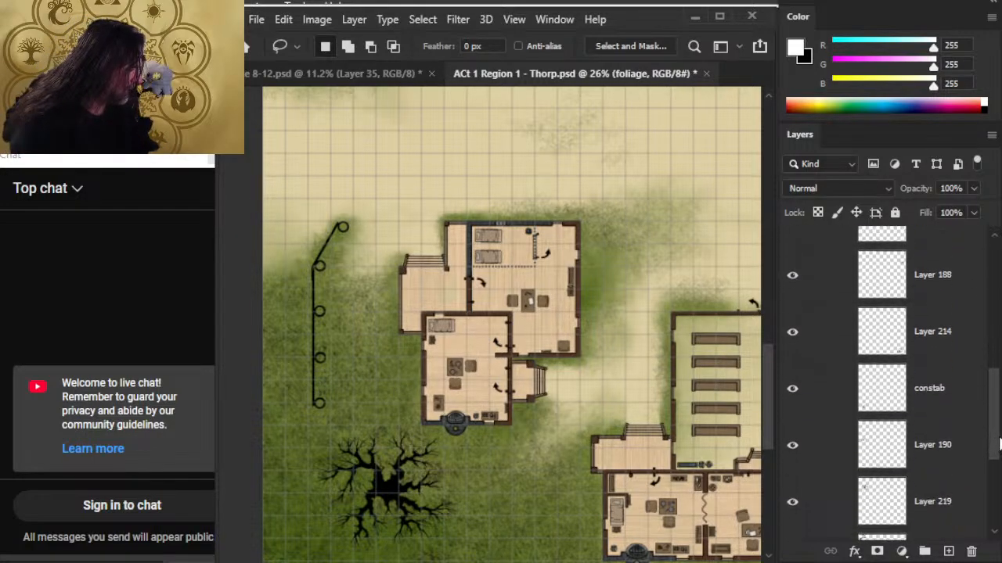
pyautogui.click(953, 372)
pyautogui.hotkey('ctrl', 'shift', 'alt', 'n')
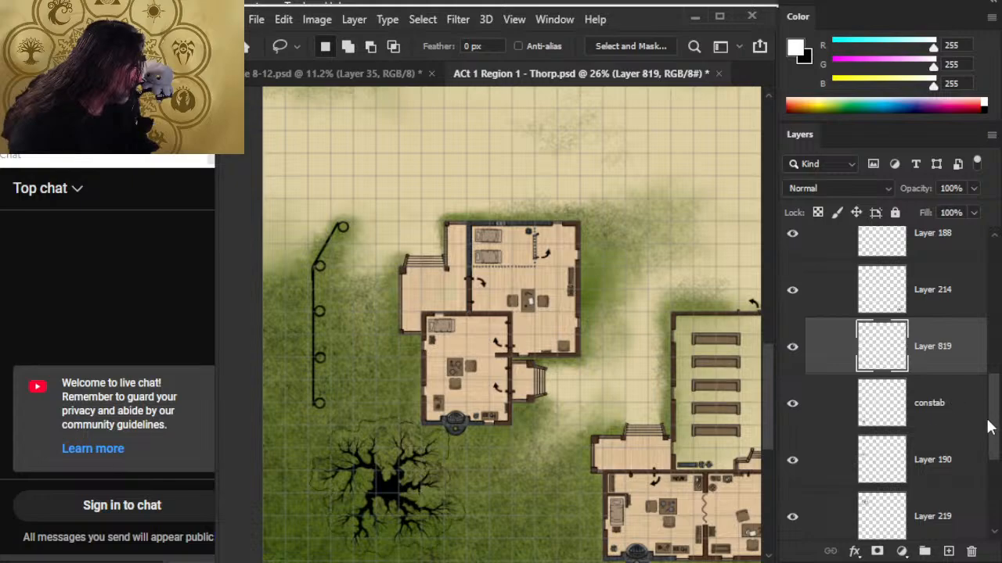
pyautogui.keyDown('shift'); pyautogui.click(954, 413); pyautogui.keyUp('shift')
# Expand and show the TREE canopy group, toggling its color and canopy subgroups to compare what each contains
pyautogui.scroll(5, 994, 434)
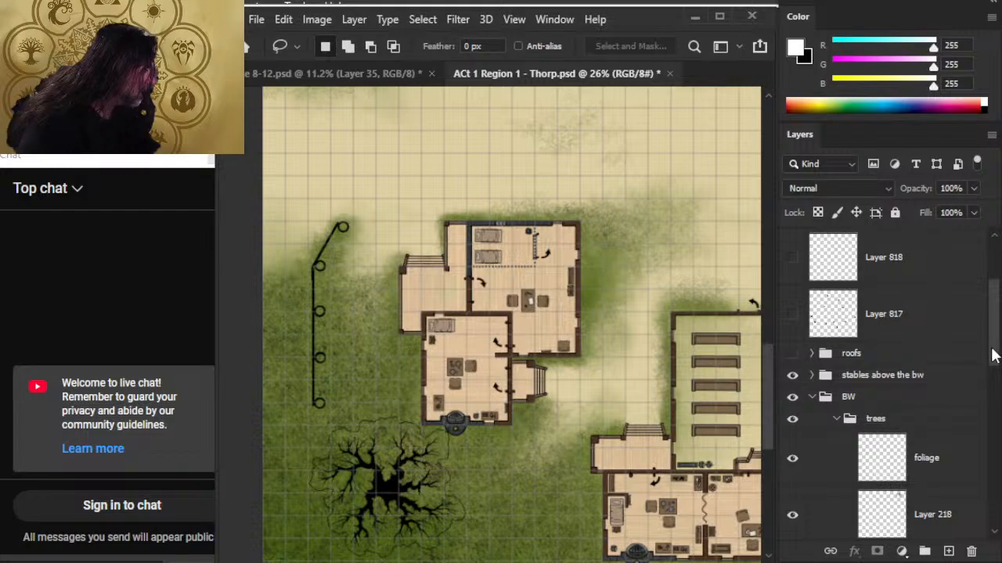
pyautogui.moveTo(991, 356); pyautogui.dragTo(958, 313)
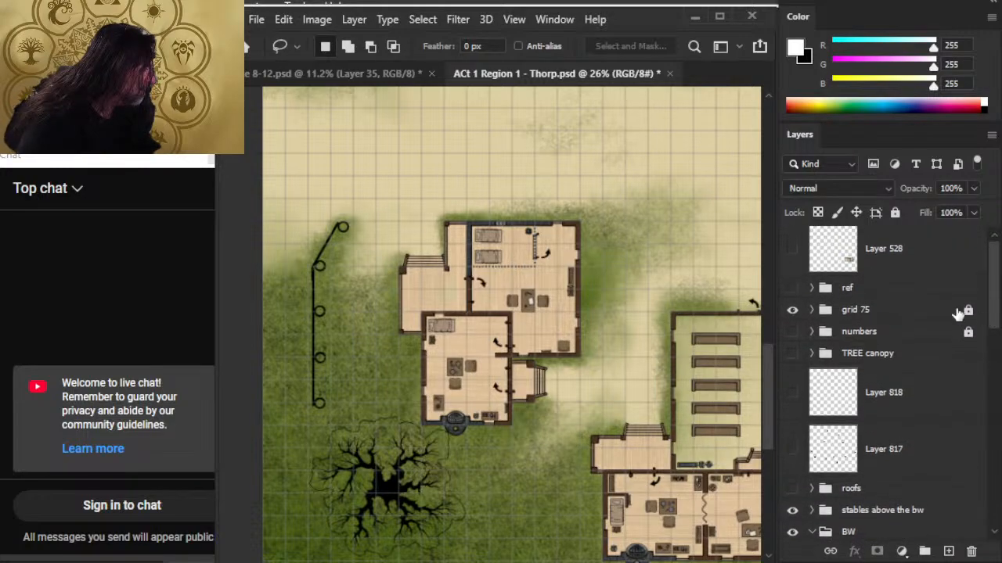
pyautogui.click(811, 353)
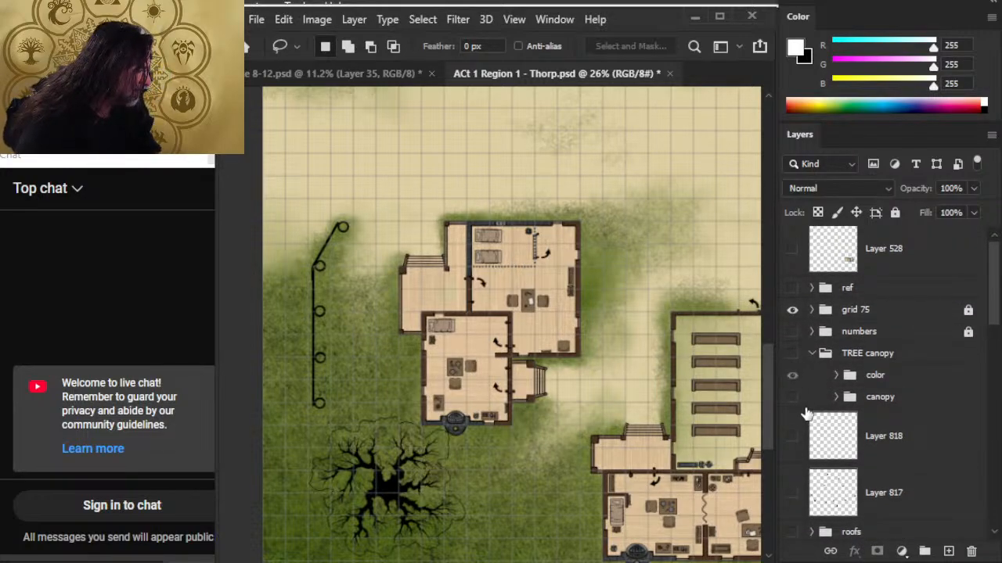
pyautogui.click(792, 355)
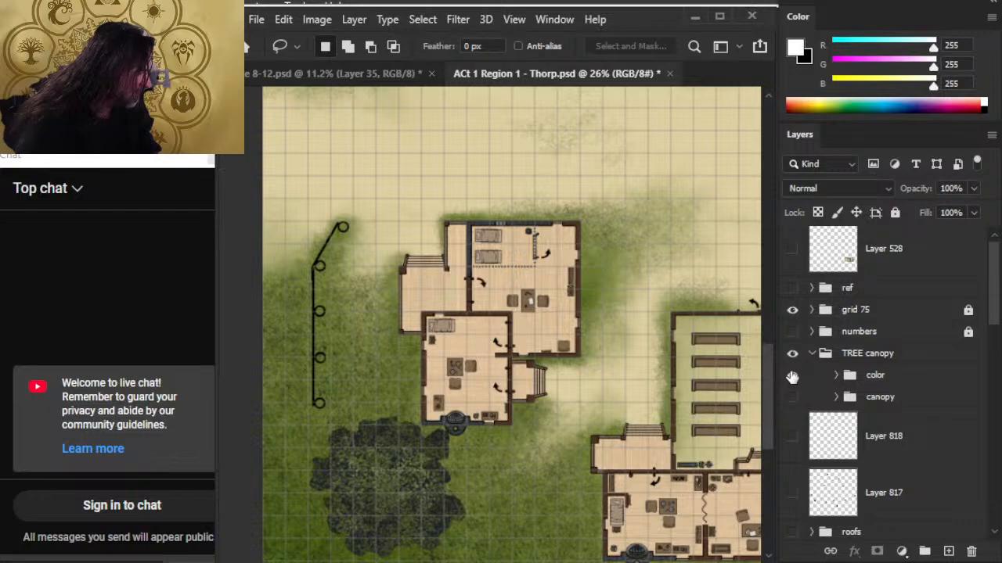
pyautogui.click(792, 376)
pyautogui.click(792, 398)
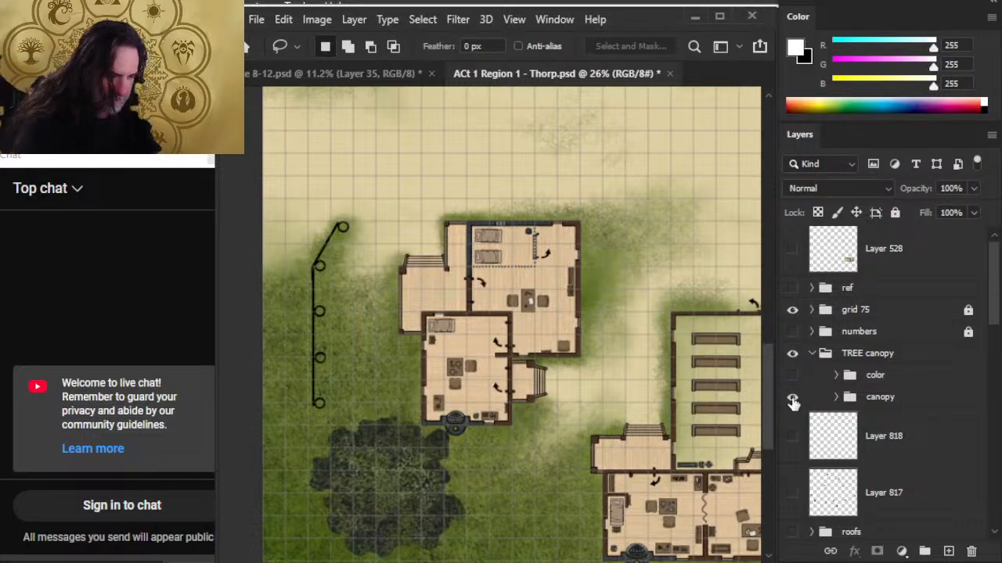
pyautogui.click(792, 399)
pyautogui.click(793, 377)
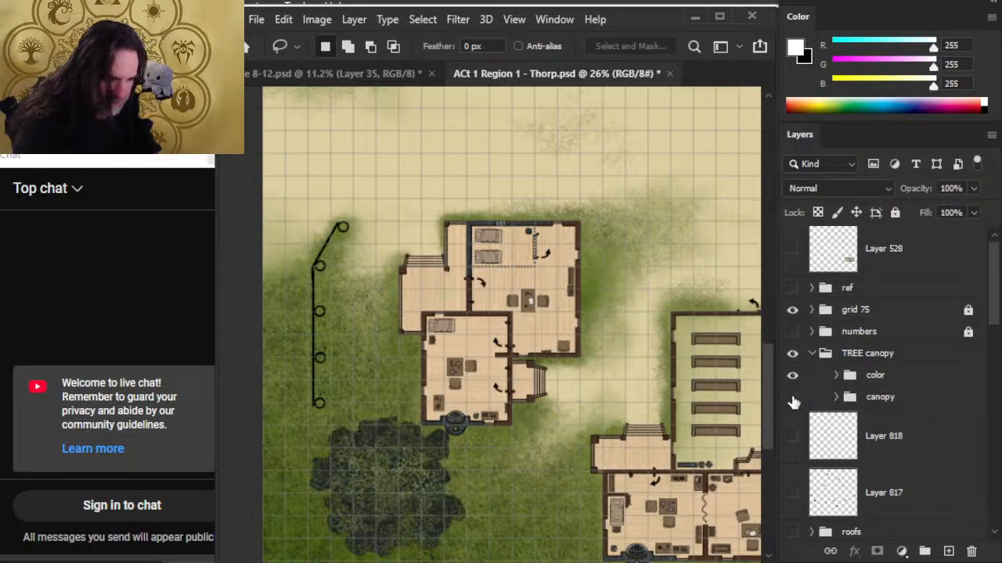
# Expand the color subgroup of TREE canopy and toggle the canopy copy layer to check its contents
pyautogui.click(836, 376)
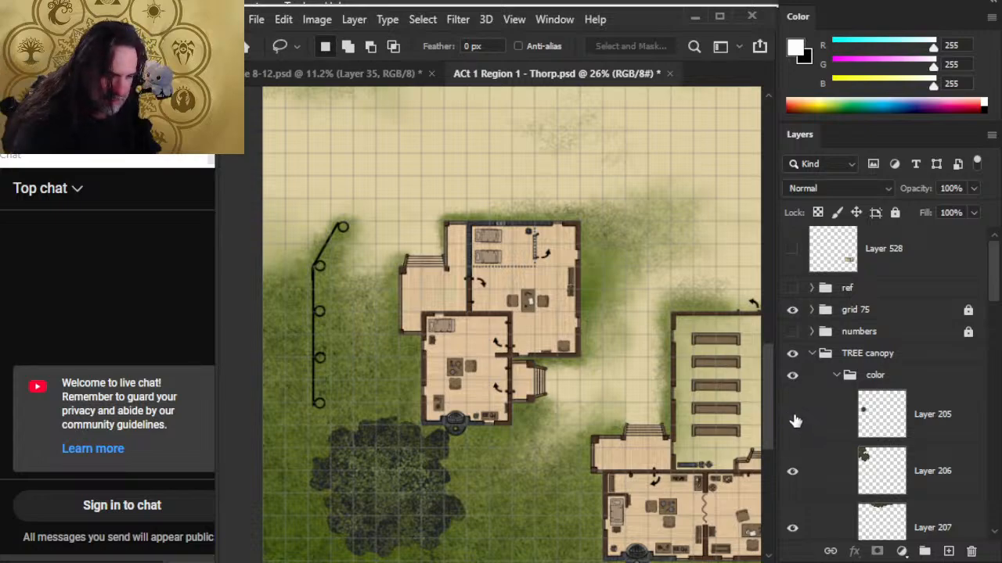
pyautogui.moveTo(992, 299); pyautogui.dragTo(994, 383)
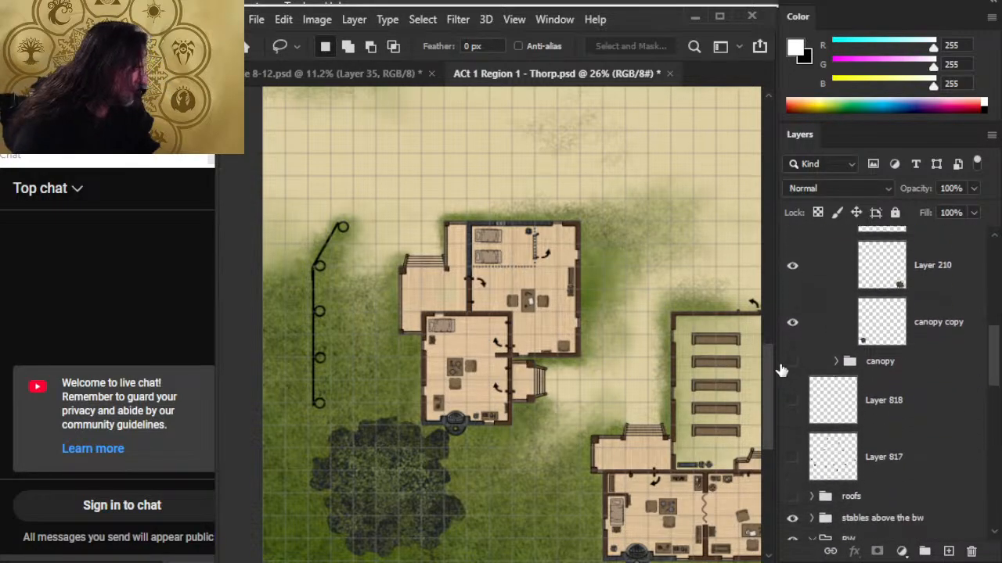
pyautogui.click(793, 330)
pyautogui.click(792, 329)
# Select the canopy copy layer together with Layer 819 and constab in the trees subgroup
pyautogui.click(838, 338)
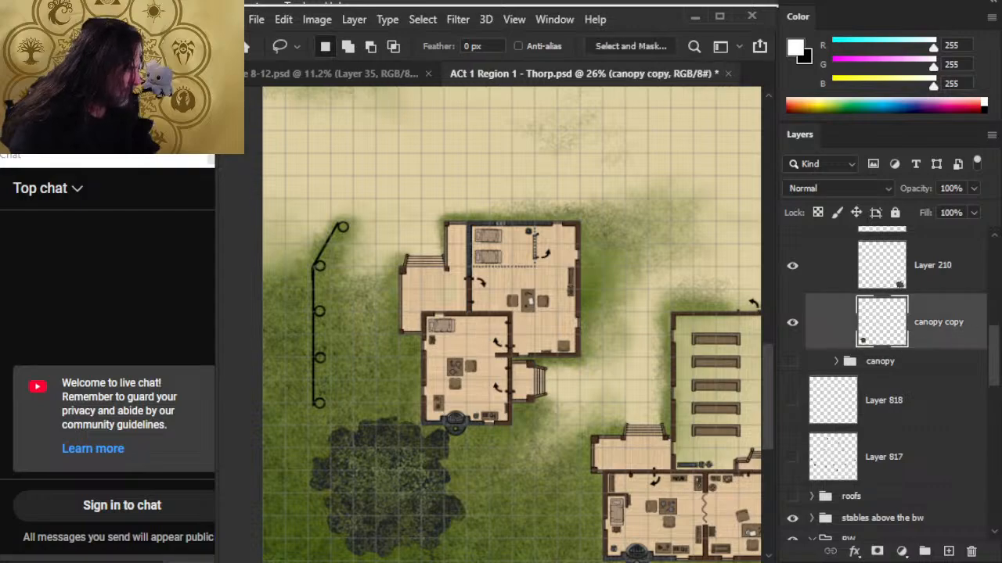
pyautogui.moveTo(997, 365); pyautogui.dragTo(996, 448)
pyautogui.click(966, 387)
pyautogui.keyDown('shift'); pyautogui.click(962, 436); pyautogui.keyUp('shift')
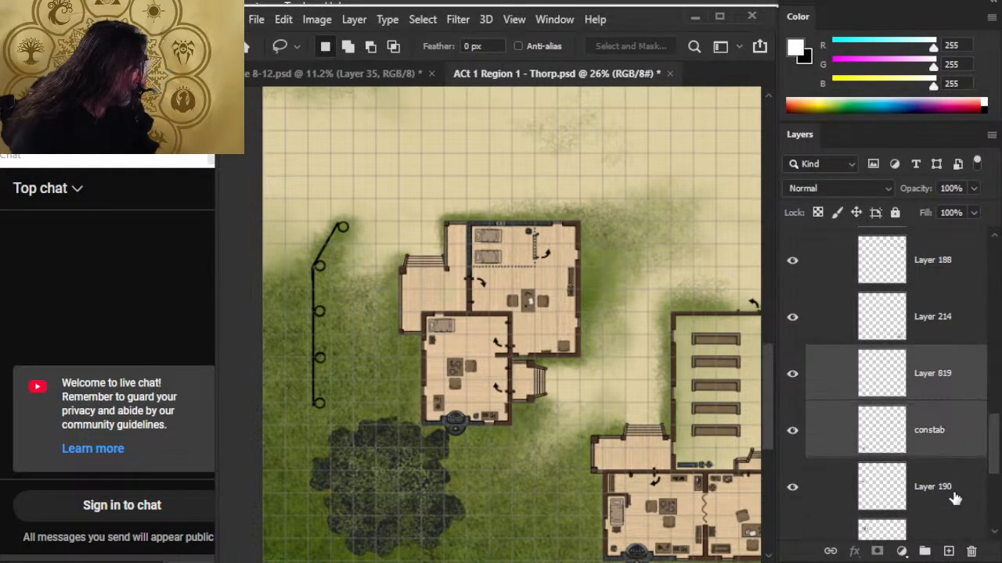
# Move the selected tree layers slightly farther from the constabulary
pyautogui.moveTo(499, 450); pyautogui.dragTo(524, 359)
pyautogui.press('v')
pyautogui.moveTo(517, 413)
pyautogui.mouseDown()
pyautogui.moveTo(511, 425)
pyautogui.moveTo(545, 466)
pyautogui.moveTo(537, 461)
pyautogui.moveTo(553, 463)
pyautogui.moveTo(537, 461)
pyautogui.moveTo(536, 488)
pyautogui.moveTo(538, 449)
pyautogui.mouseUp()
pyautogui.press('l')
pyautogui.rightClick(517, 354)
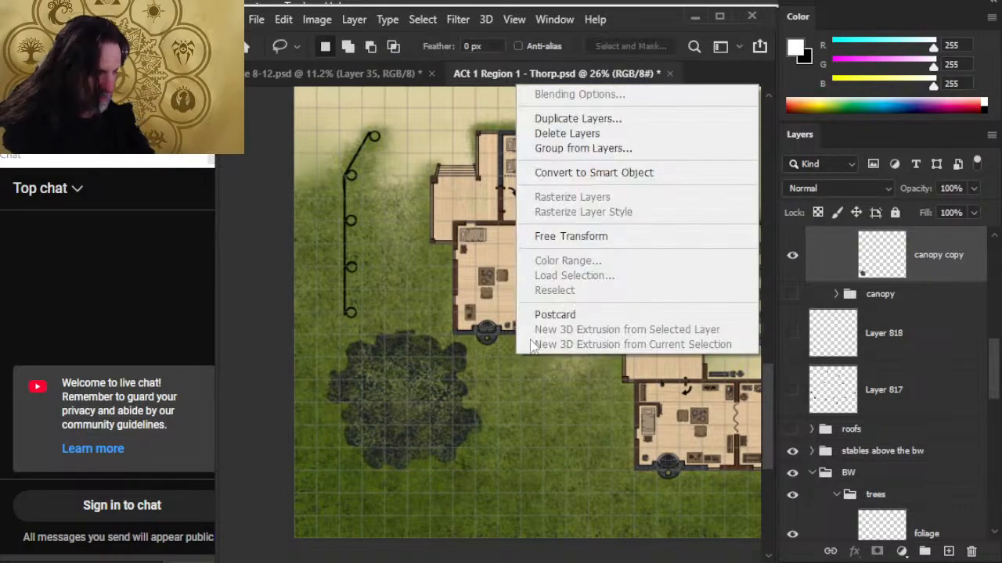
pyautogui.click(642, 236)
pyautogui.moveTo(631, 242); pyautogui.dragTo(624, 284)
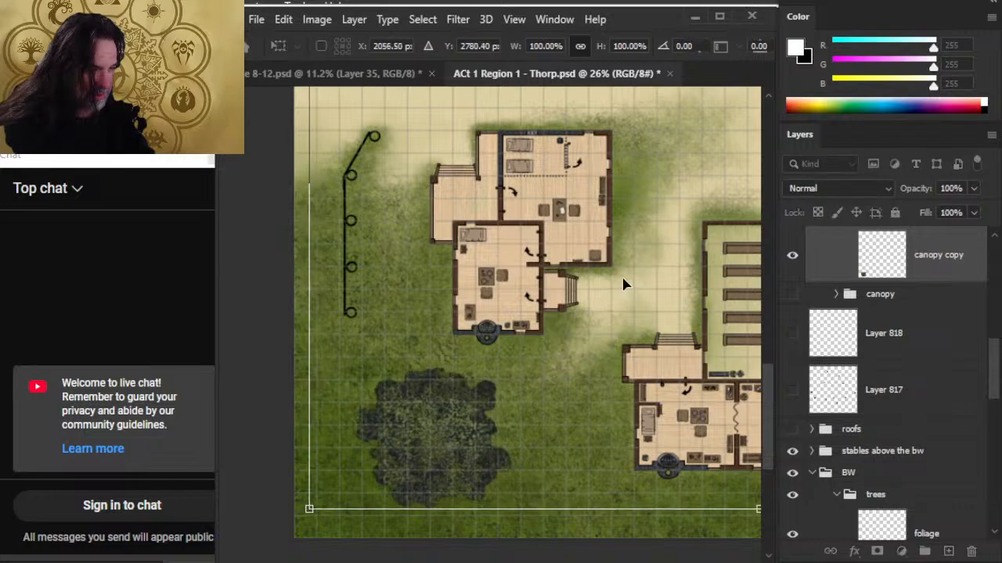
pyautogui.press('Escape')
# Shift the selected tree layers slightly lower on the map and check the color by toggling canopy copy
pyautogui.press('v')
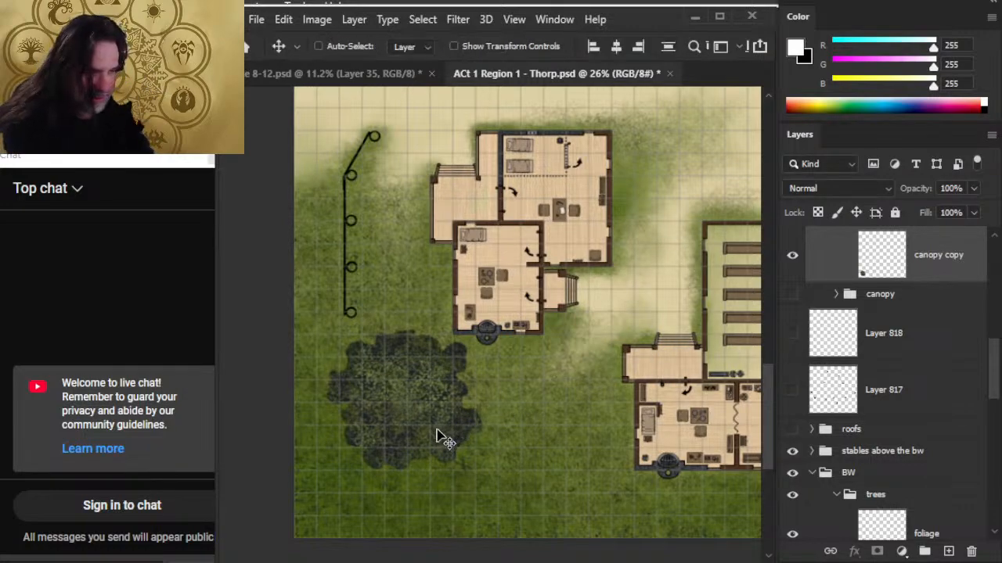
pyautogui.moveTo(438, 431)
pyautogui.mouseDown()
pyautogui.moveTo(425, 423)
pyautogui.moveTo(436, 441)
pyautogui.mouseUp()
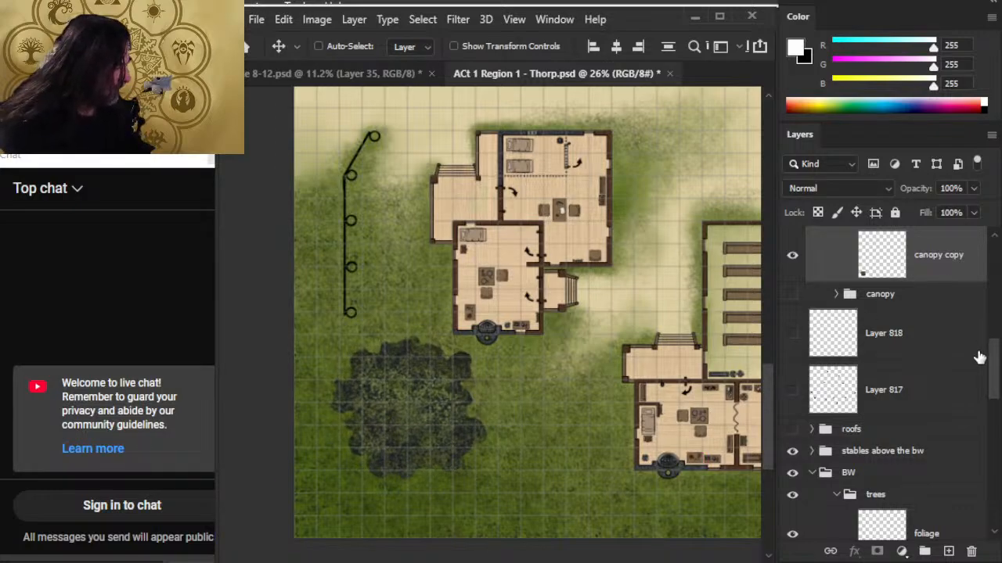
pyautogui.moveTo(994, 374); pyautogui.dragTo(996, 335)
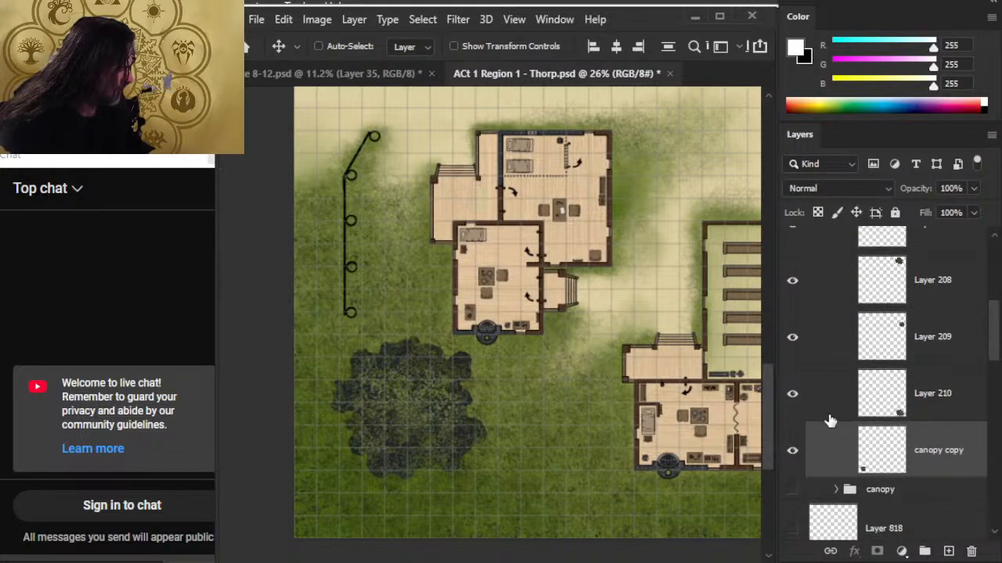
pyautogui.click(793, 452)
pyautogui.click(793, 454)
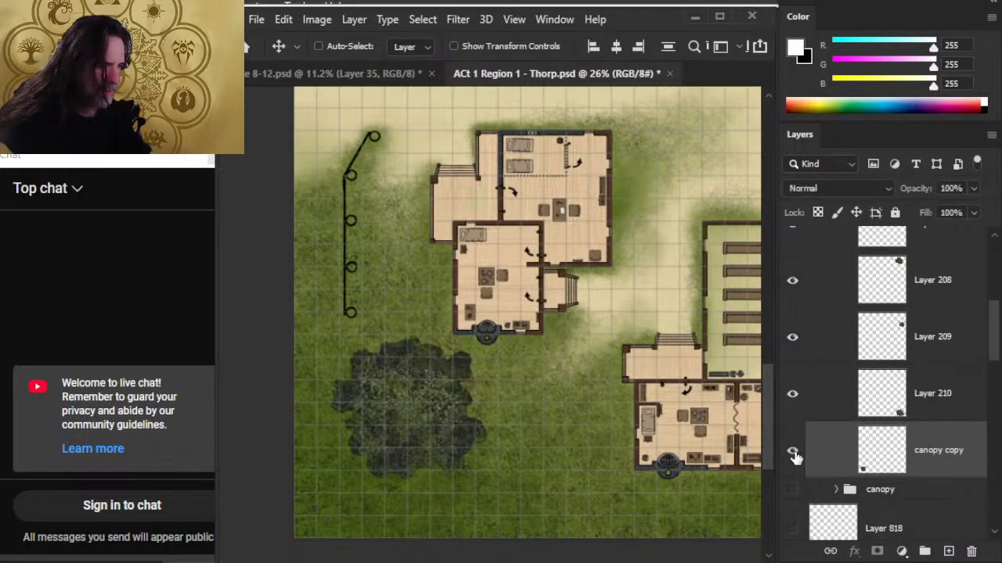
pyautogui.moveTo(721, 431); pyautogui.dragTo(583, 443)
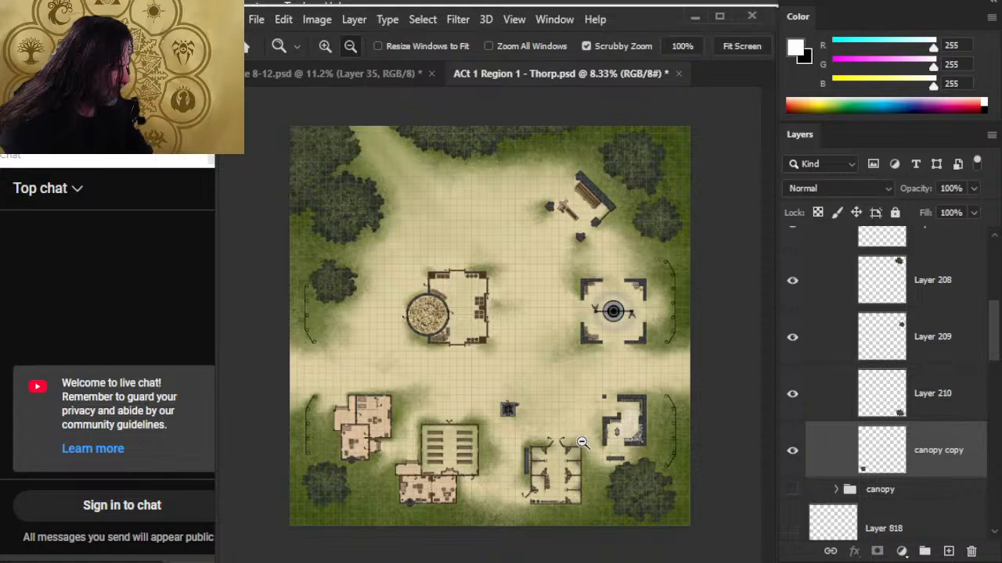
pyautogui.click(793, 452)
pyautogui.click(793, 452)
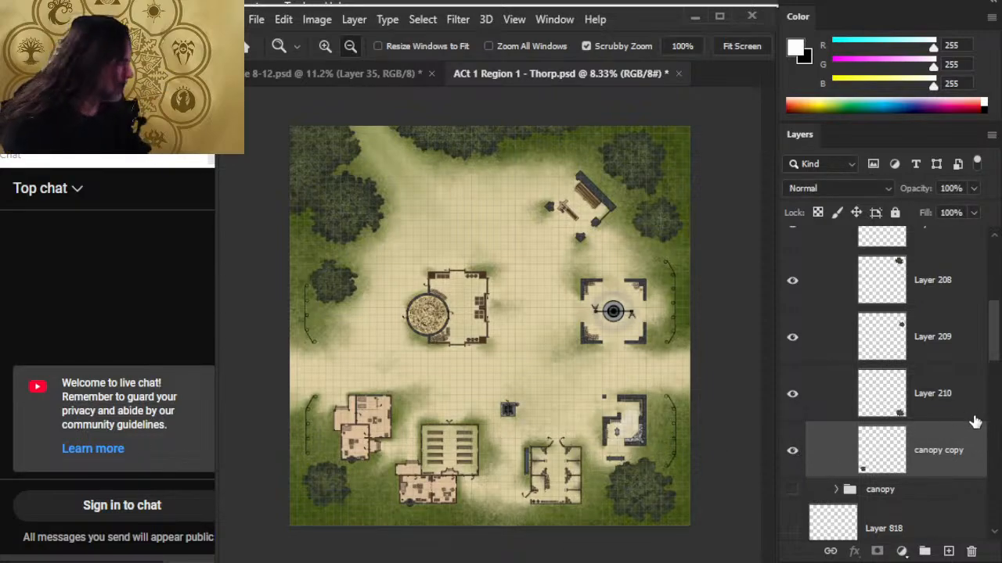
# Select Layer 819 alone and load its tree outline as a selection
pyautogui.moveTo(998, 356); pyautogui.dragTo(970, 440)
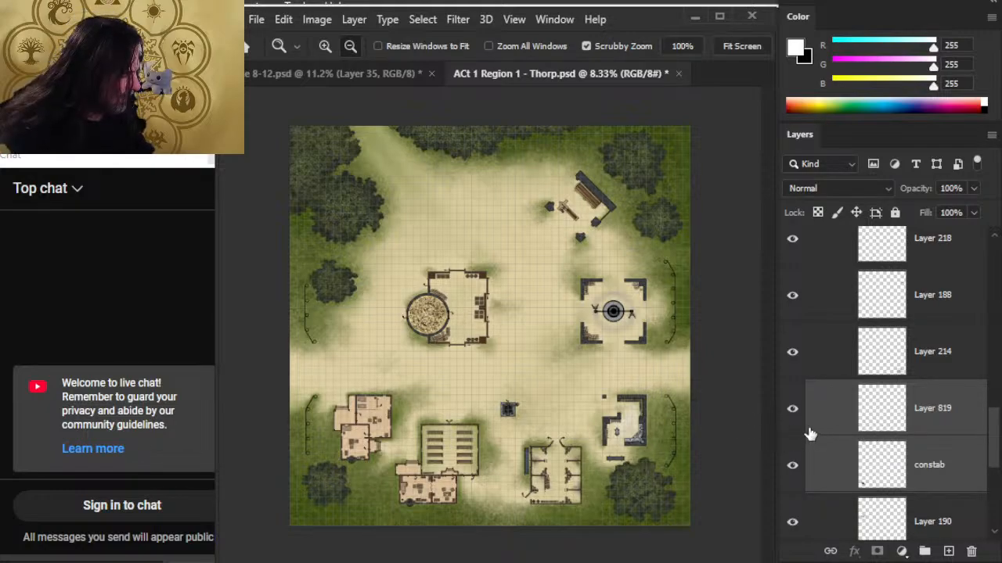
pyautogui.click(877, 419)
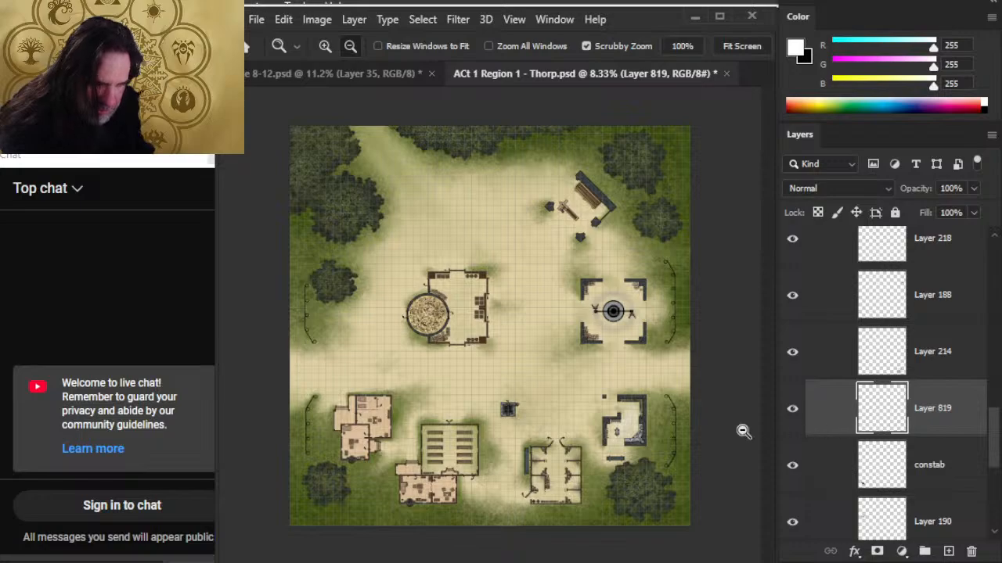
pyautogui.moveTo(332, 503); pyautogui.dragTo(420, 502)
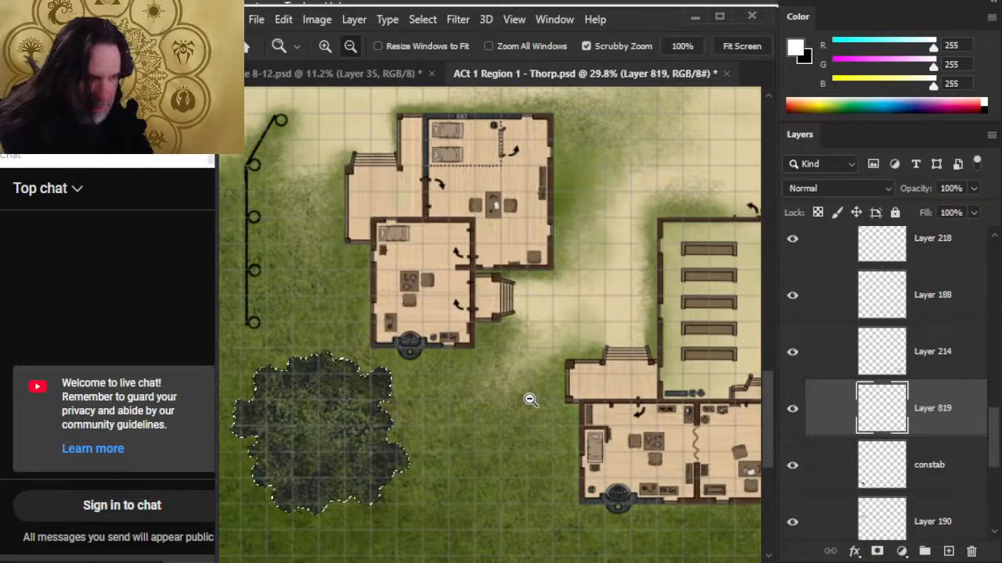
# Look over the village map from the constabulary across its northern and eastern areas down to the smithy's tree
pyautogui.moveTo(545, 333); pyautogui.dragTo(567, 562)
pyautogui.moveTo(552, 171); pyautogui.dragTo(524, 465)
pyautogui.moveTo(629, 252); pyautogui.dragTo(433, 437)
pyautogui.moveTo(636, 318); pyautogui.dragTo(358, 496)
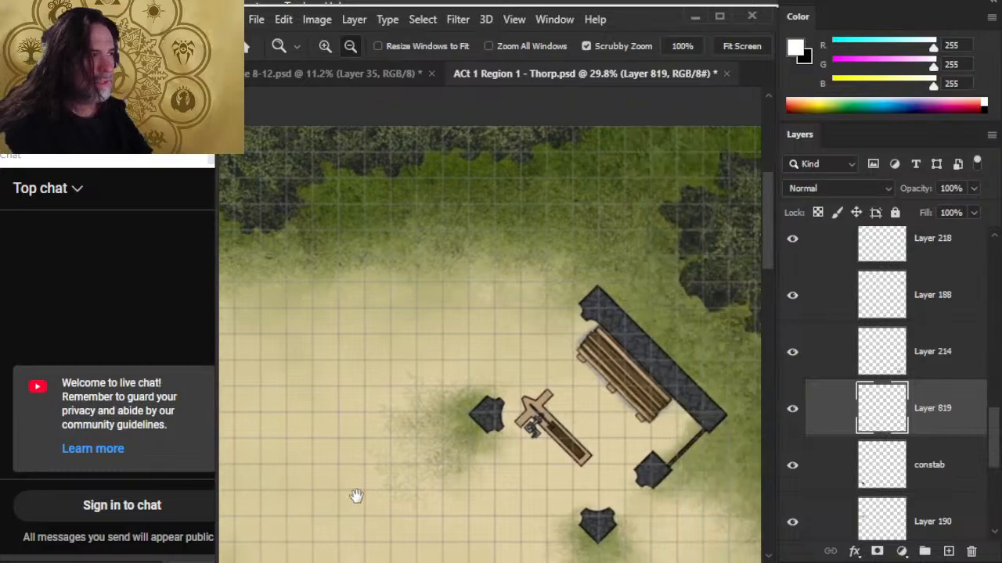
pyautogui.moveTo(602, 398); pyautogui.dragTo(369, 342)
pyautogui.moveTo(512, 456); pyautogui.dragTo(536, 271)
pyautogui.moveTo(532, 479); pyautogui.dragTo(592, 204)
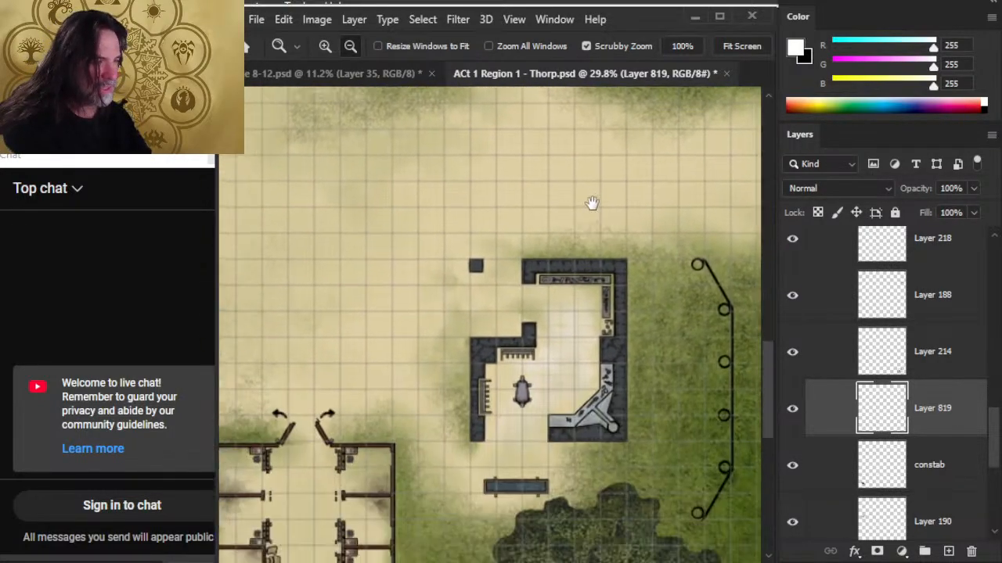
pyautogui.moveTo(536, 509); pyautogui.dragTo(580, 166)
pyautogui.moveTo(507, 376); pyautogui.dragTo(678, 492)
pyautogui.moveTo(442, 438); pyautogui.dragTo(739, 517)
pyautogui.moveTo(469, 490); pyautogui.dragTo(536, 422)
# Examine the stables and the smithy's walls, anvil and corner forge up close
pyautogui.press('l')
pyautogui.moveTo(619, 441); pyautogui.dragTo(550, 441)
pyautogui.moveTo(611, 402); pyautogui.dragTo(274, 379)
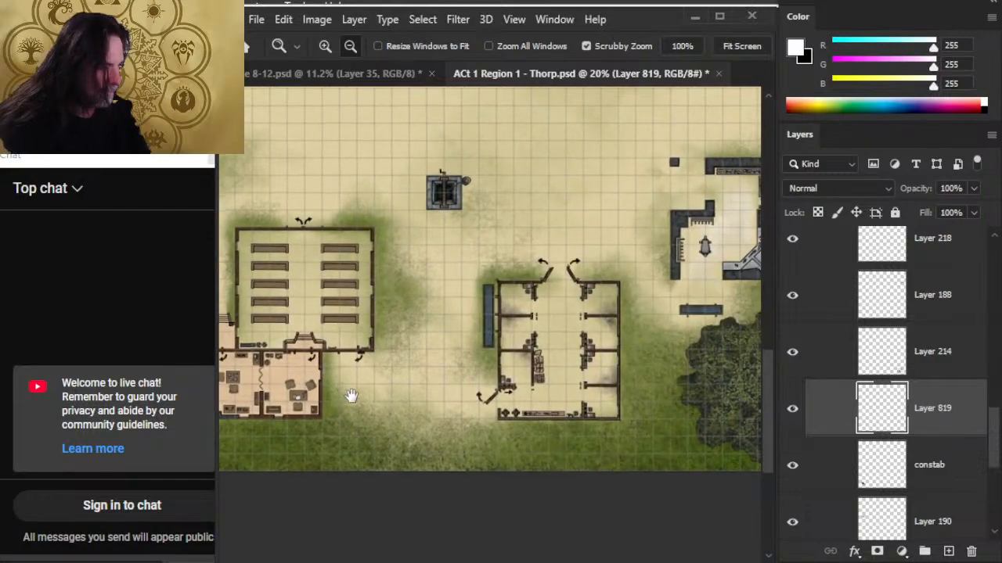
pyautogui.moveTo(676, 390); pyautogui.dragTo(467, 450)
pyautogui.moveTo(538, 318); pyautogui.dragTo(556, 375)
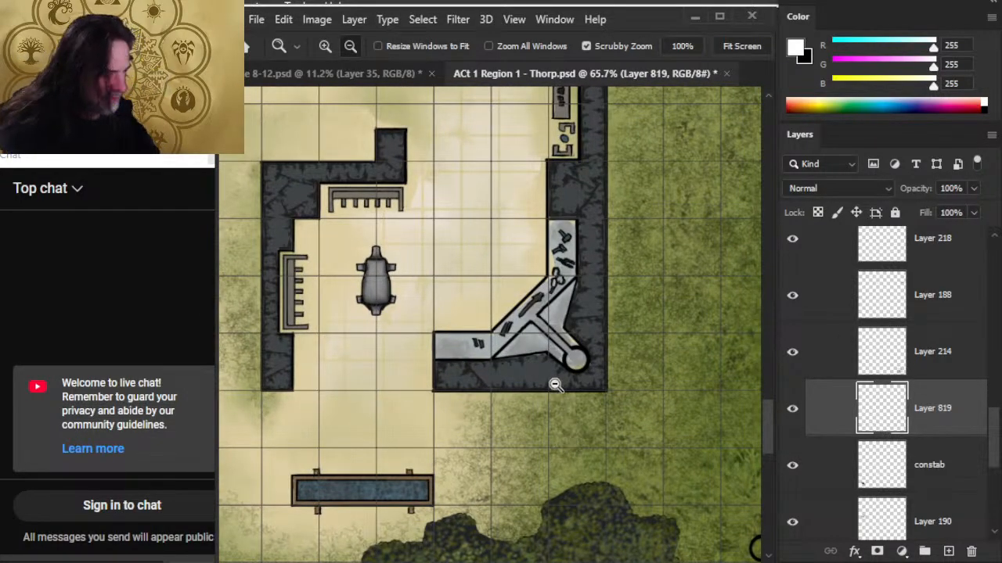
pyautogui.moveTo(603, 425); pyautogui.dragTo(537, 433)
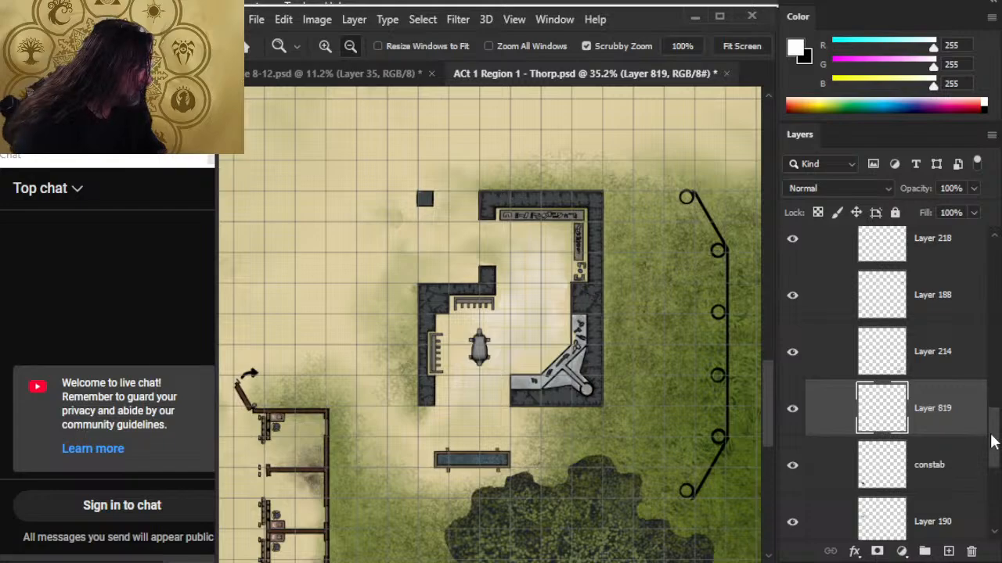
pyautogui.moveTo(993, 442); pyautogui.dragTo(975, 378)
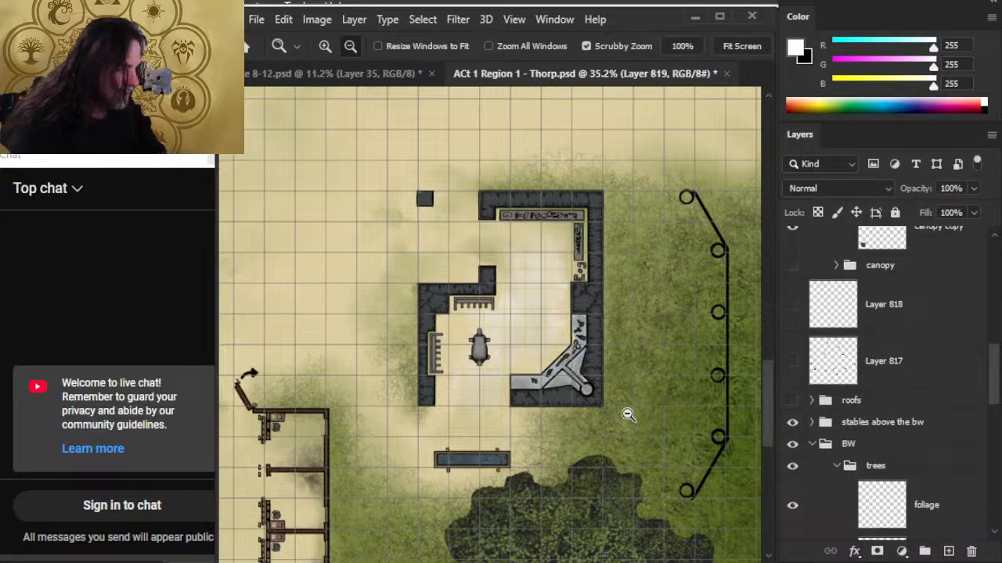
# Sample the dark stone color (RGB 64, 69, 70) beside the stove of the house below the bench hall
pyautogui.moveTo(396, 446); pyautogui.dragTo(640, 299)
pyautogui.moveTo(355, 483); pyautogui.dragTo(505, 443)
pyautogui.moveTo(356, 460); pyautogui.dragTo(464, 435)
pyautogui.press('b')
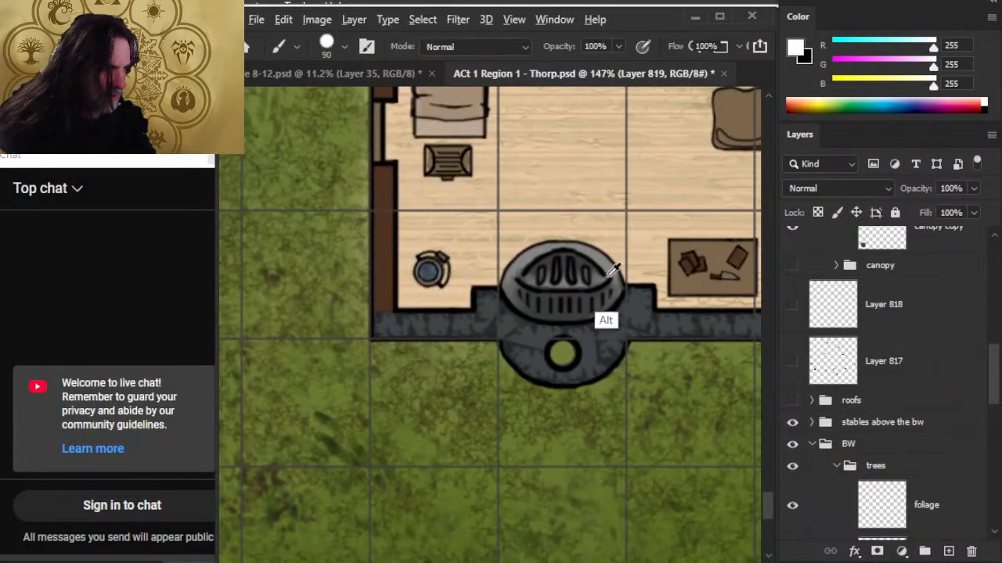
pyautogui.keyDown('alt'); pyautogui.click(626, 322); pyautogui.keyUp('alt')
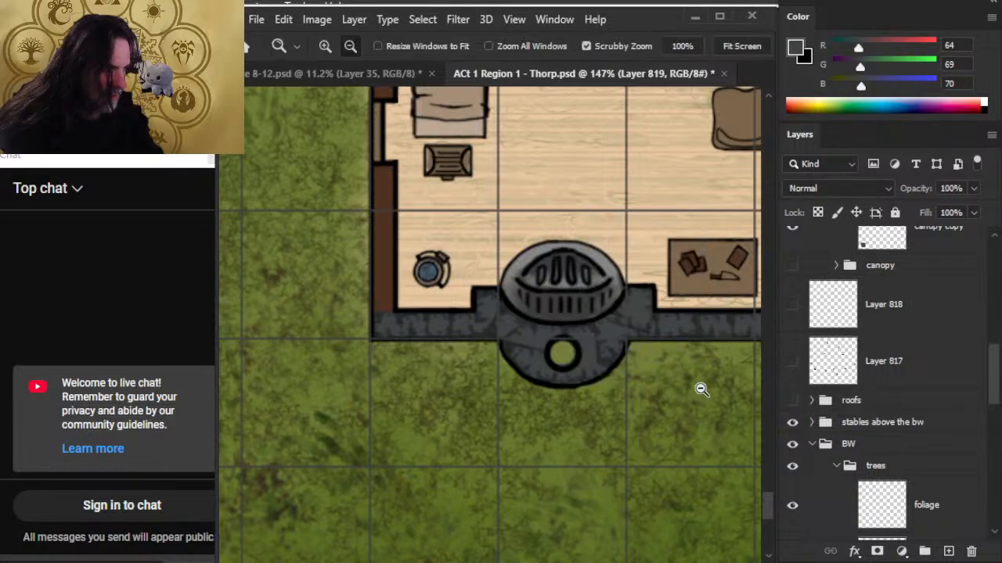
# Examine the bench hall, the stables and the smithy's stonework for a suitable color to sample
pyautogui.moveTo(699, 388); pyautogui.dragTo(280, 461)
pyautogui.moveTo(589, 348); pyautogui.dragTo(250, 443)
pyautogui.moveTo(304, 470); pyautogui.dragTo(793, 345)
pyautogui.moveTo(698, 363); pyautogui.dragTo(460, 436)
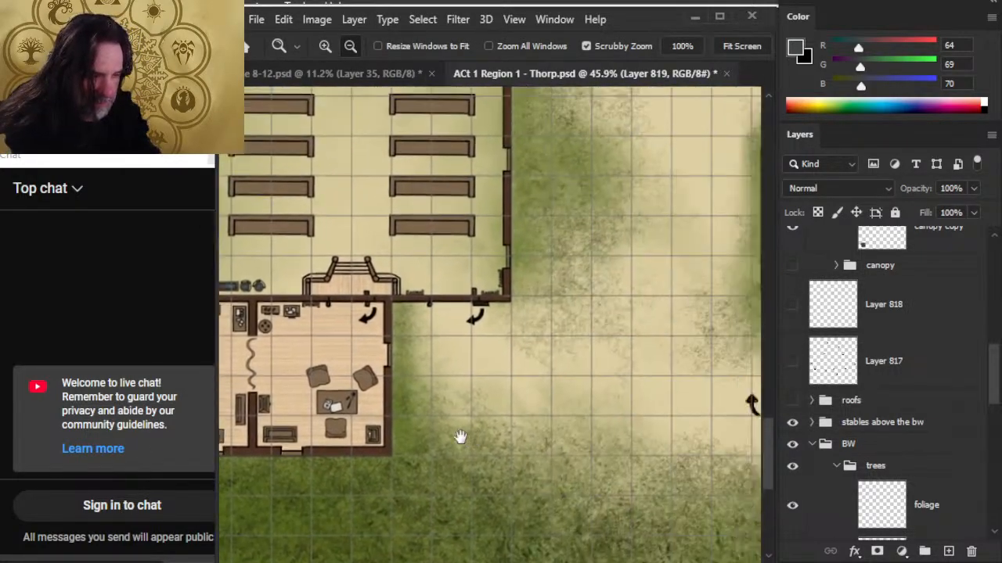
pyautogui.moveTo(599, 411); pyautogui.dragTo(334, 439)
pyautogui.moveTo(692, 358); pyautogui.dragTo(383, 359)
pyautogui.moveTo(469, 358); pyautogui.dragTo(378, 363)
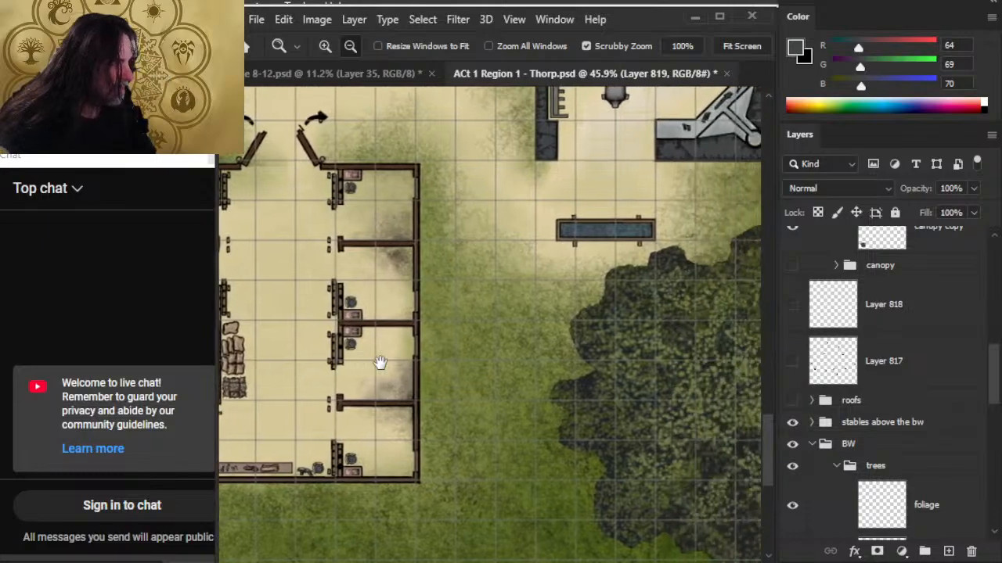
pyautogui.moveTo(646, 262); pyautogui.dragTo(427, 400)
pyautogui.moveTo(528, 263); pyautogui.dragTo(560, 334)
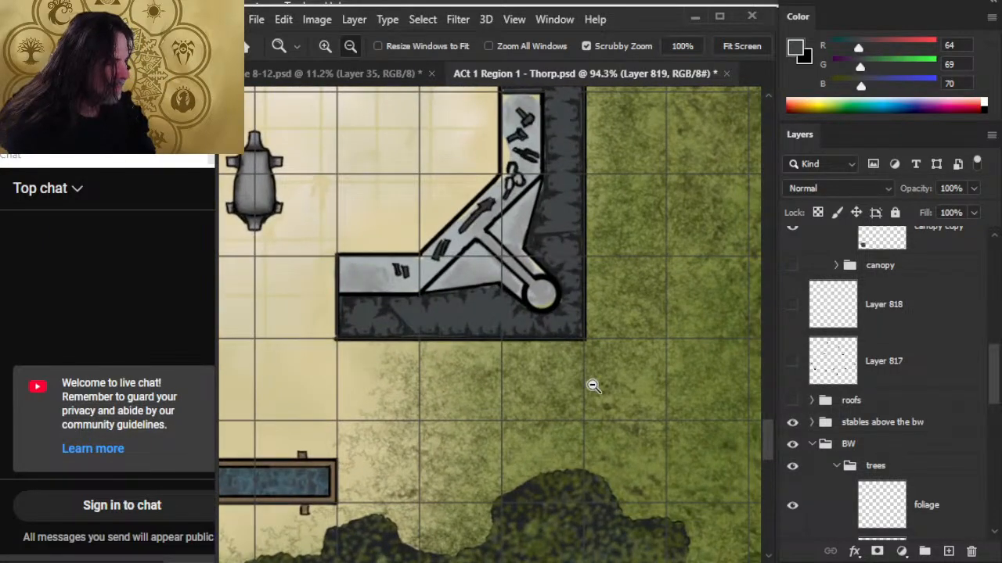
pyautogui.moveTo(592, 385); pyautogui.dragTo(638, 374)
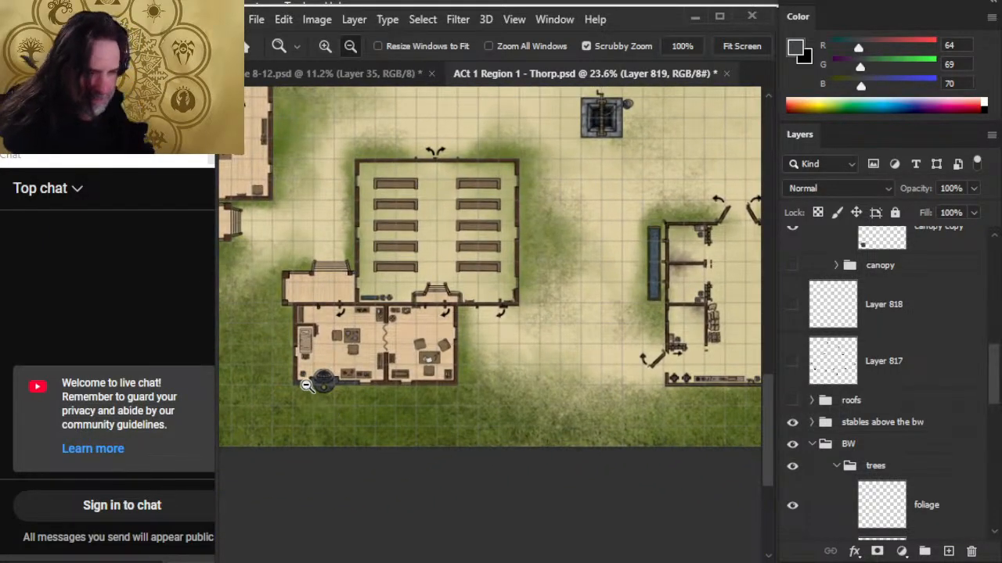
# Sample the grey of the smithy's anvil (RGB 127, 126, 128) as the foreground color
pyautogui.moveTo(307, 385)
pyautogui.mouseDown()
pyautogui.moveTo(452, 399)
pyautogui.moveTo(317, 382)
pyautogui.mouseUp()
pyautogui.moveTo(665, 315); pyautogui.dragTo(364, 390)
pyautogui.moveTo(586, 300); pyautogui.dragTo(665, 338)
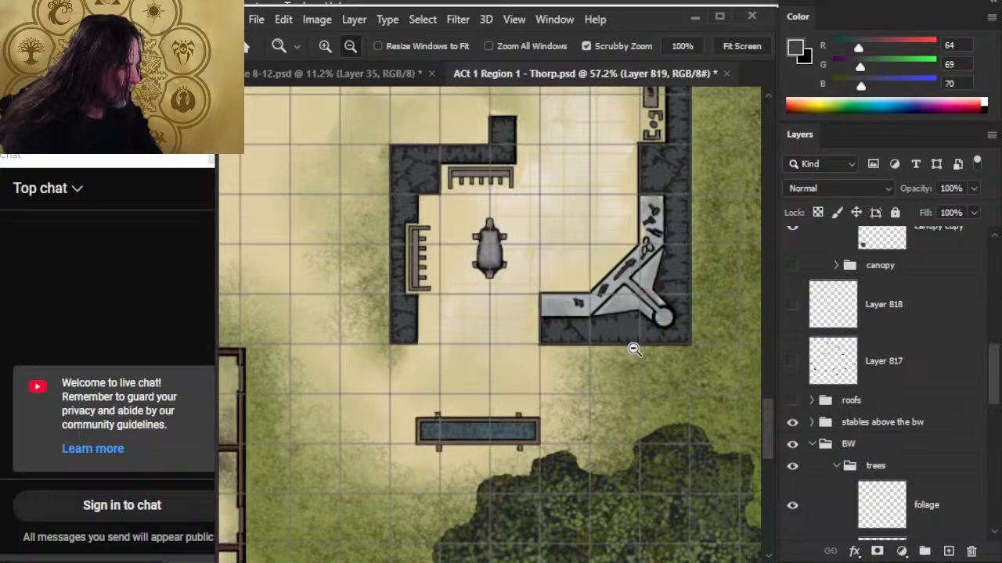
pyautogui.moveTo(626, 309); pyautogui.dragTo(671, 368)
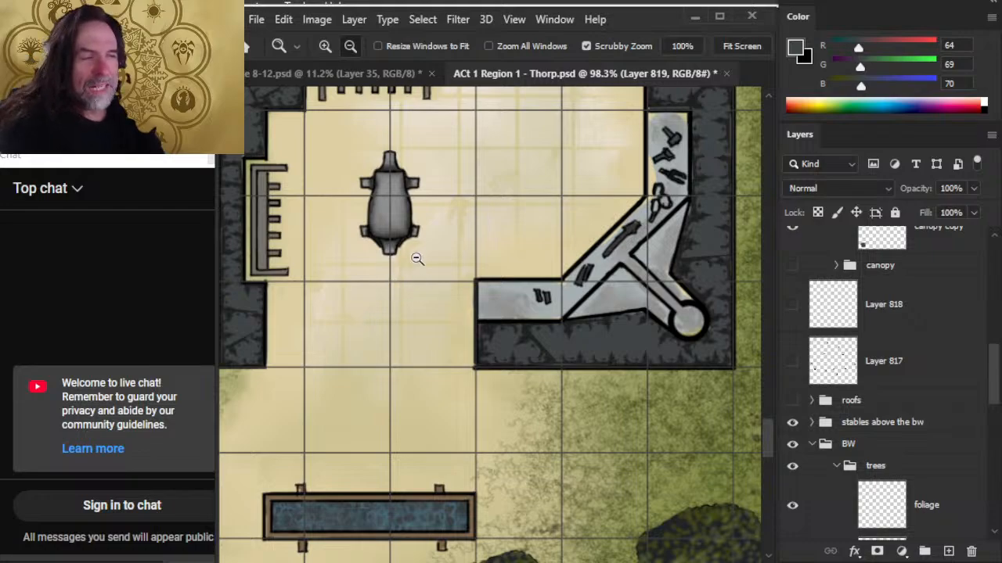
pyautogui.press('b')
pyautogui.keyDown('alt'); pyautogui.click(390, 210); pyautogui.keyUp('alt')
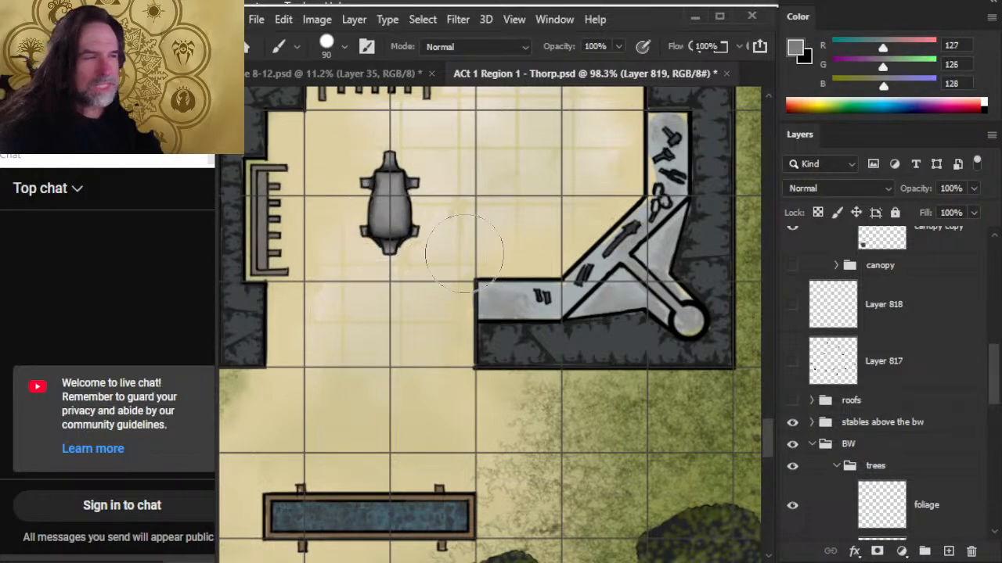
# Return to Layer 819 and the constabulary's tree, and clear the outline selection
pyautogui.moveTo(994, 389); pyautogui.dragTo(992, 457)
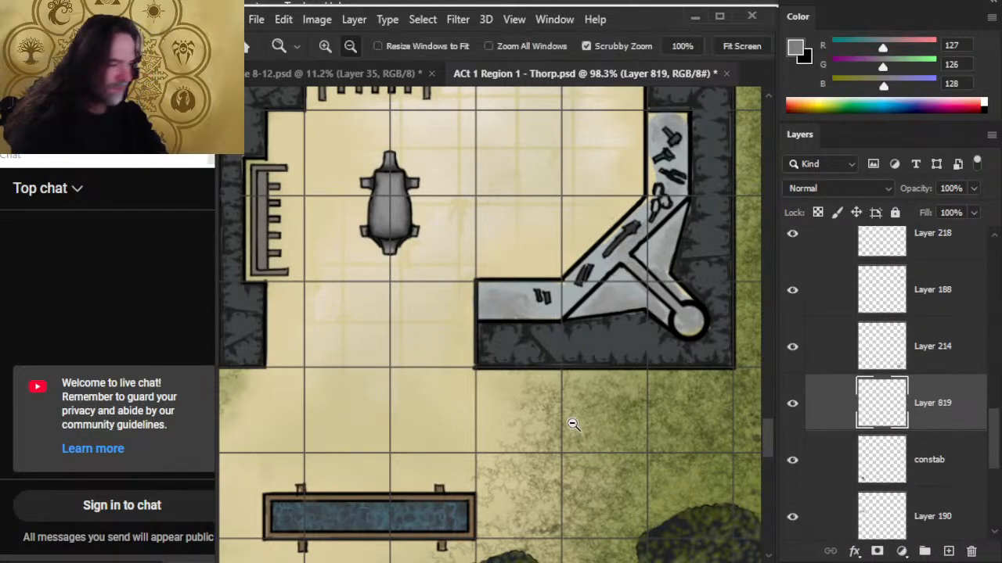
pyautogui.moveTo(599, 422); pyautogui.dragTo(485, 429)
pyautogui.moveTo(560, 459); pyautogui.dragTo(469, 457)
pyautogui.moveTo(391, 472); pyautogui.dragTo(649, 396)
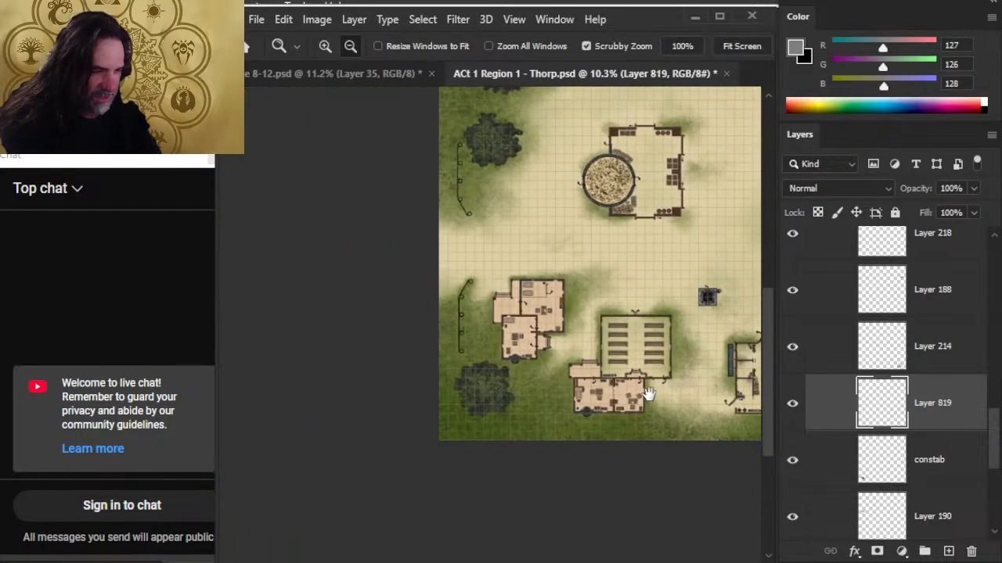
pyautogui.moveTo(526, 382)
pyautogui.mouseDown()
pyautogui.moveTo(600, 389)
pyautogui.moveTo(572, 405)
pyautogui.mouseUp()
pyautogui.hotkey('ctrl', 'd')
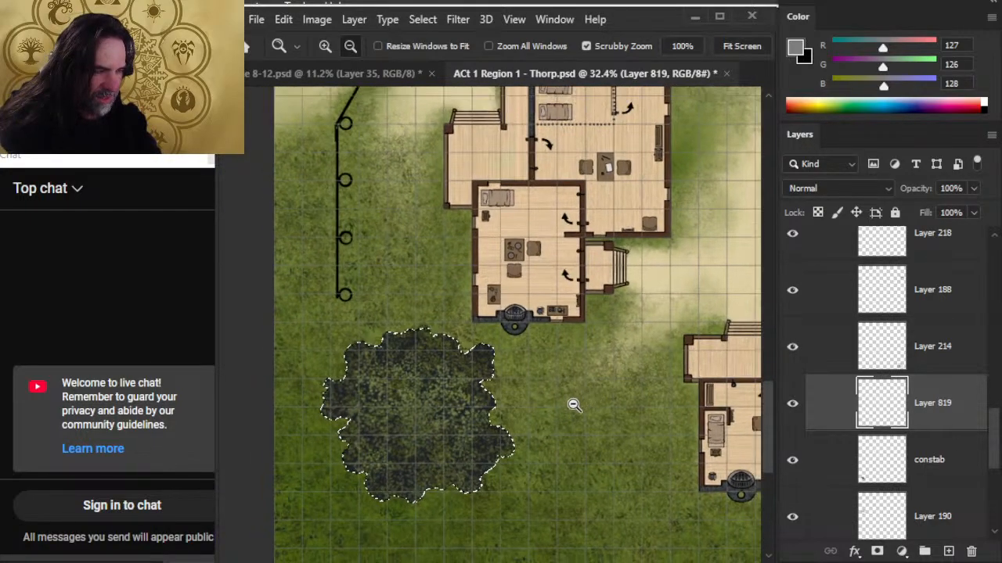
# Collapse the trees subgroup inside the BW group
pyautogui.press('l')
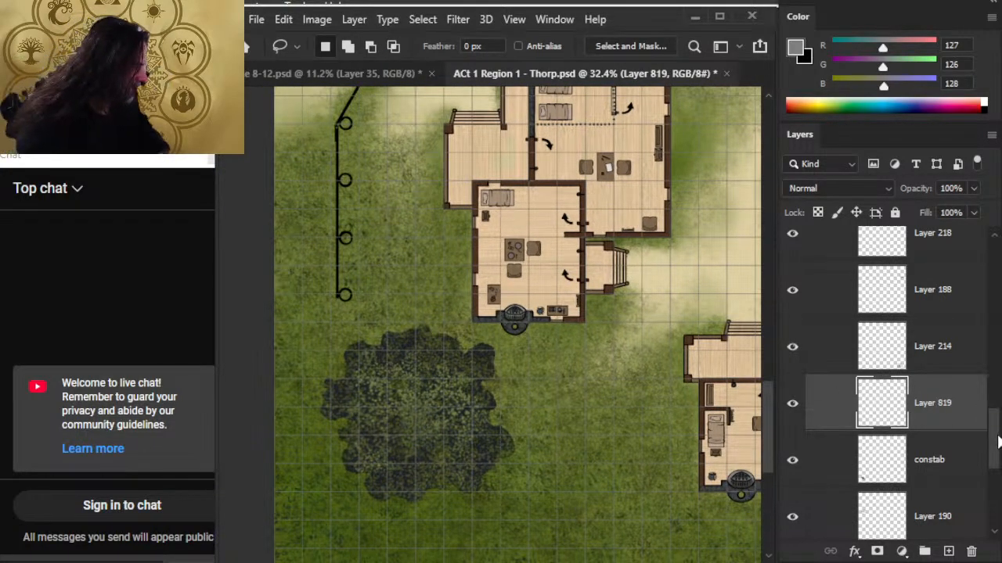
pyautogui.moveTo(997, 438); pyautogui.dragTo(997, 392)
pyautogui.click(838, 375)
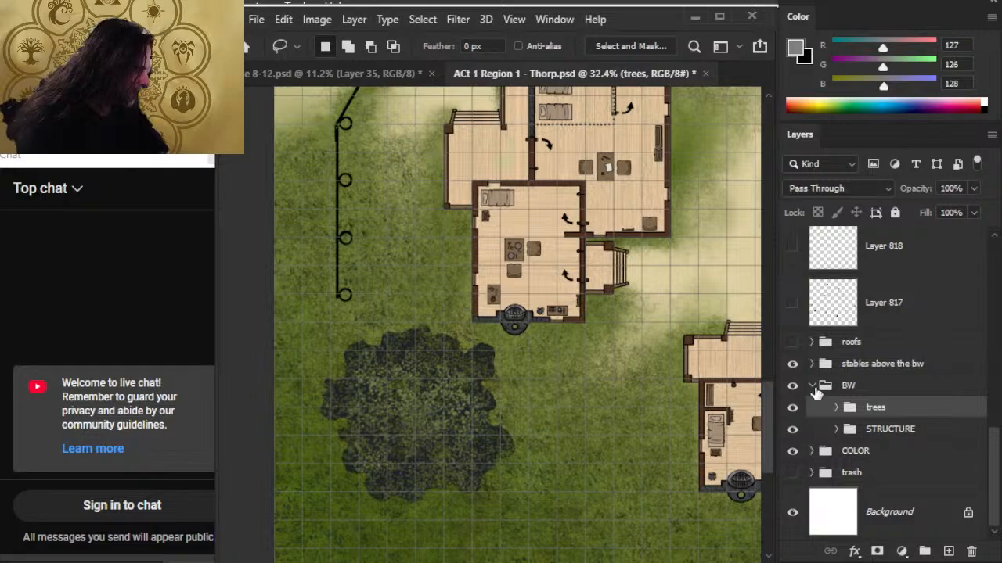
# Collapse the BW group, the color subgroup and the TREE canopy group in the layer stack
pyautogui.click(815, 388)
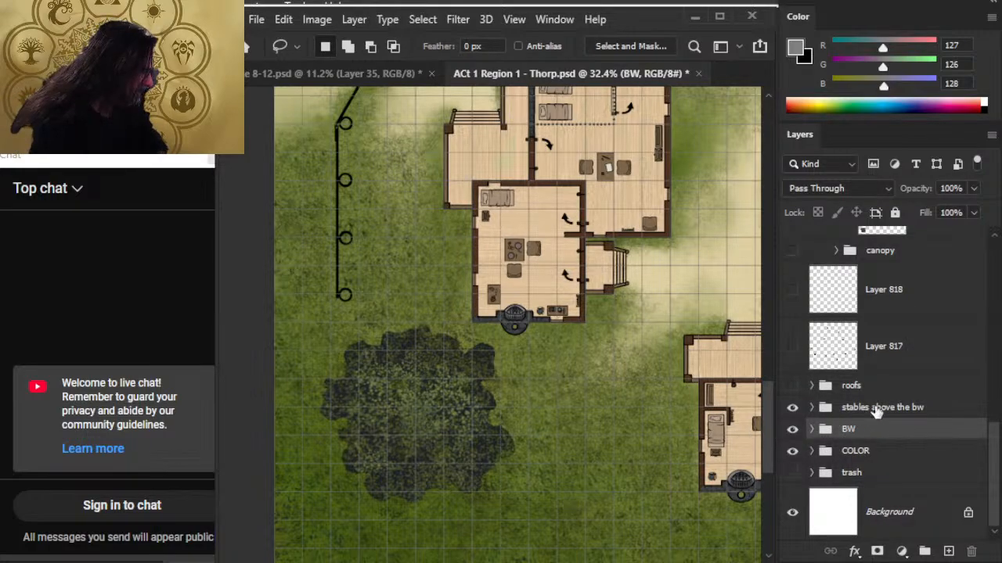
pyautogui.moveTo(996, 453); pyautogui.dragTo(995, 288)
pyautogui.click(836, 326)
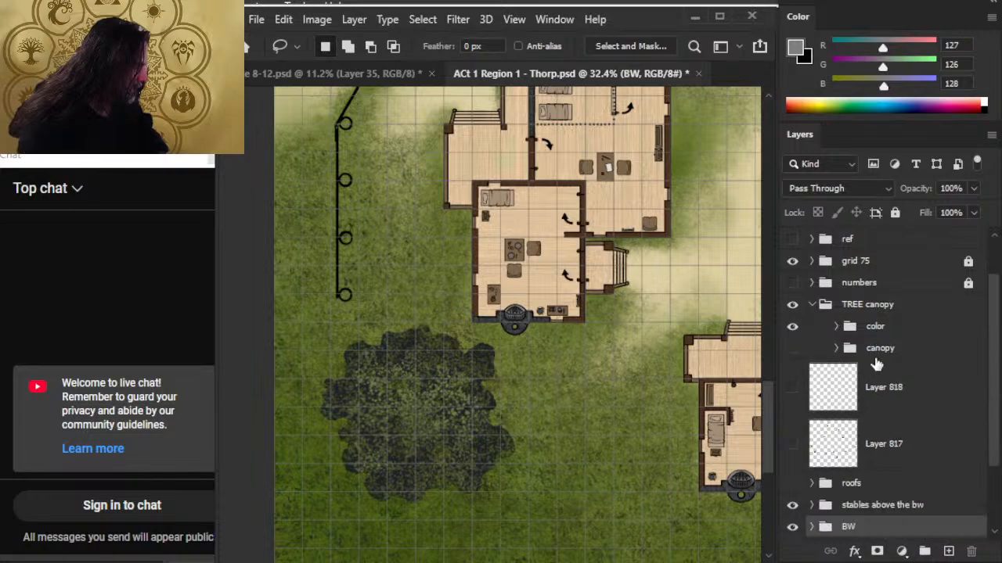
pyautogui.click(813, 305)
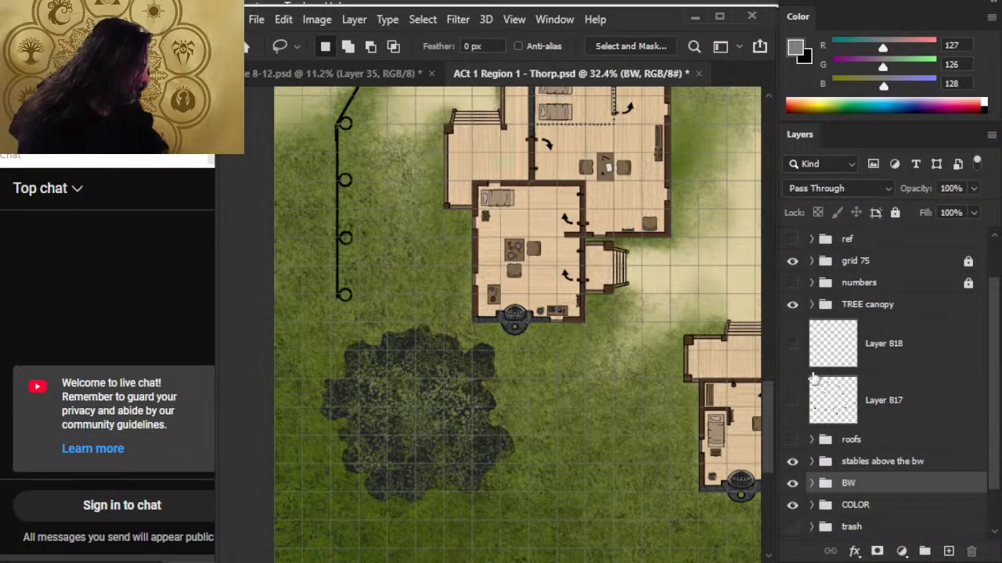
# Move Layers 818 and 817 together above the numbers group, and delete both
pyautogui.click(903, 361)
pyautogui.keyDown('shift'); pyautogui.click(912, 411); pyautogui.keyUp('shift')
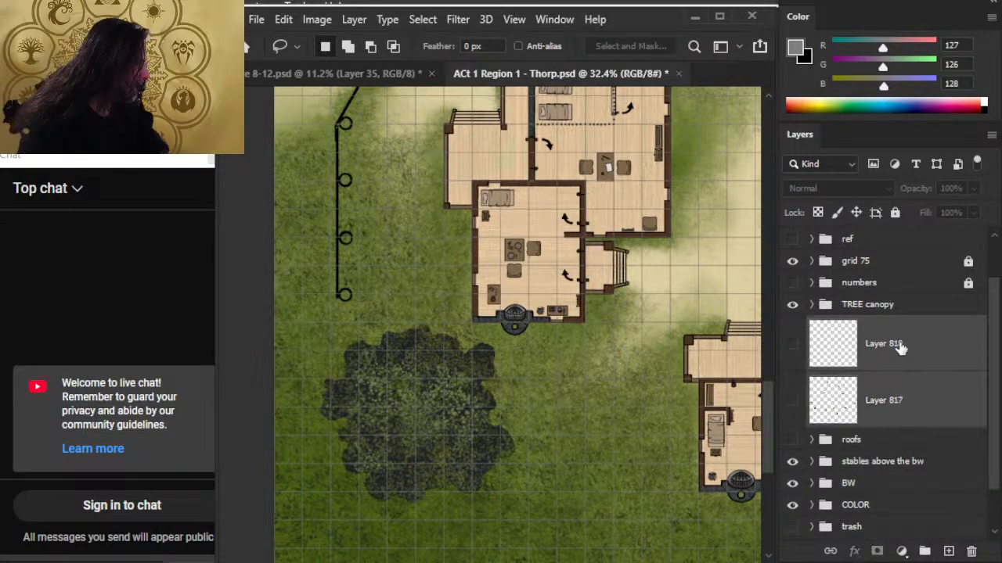
pyautogui.moveTo(897, 357); pyautogui.dragTo(884, 283)
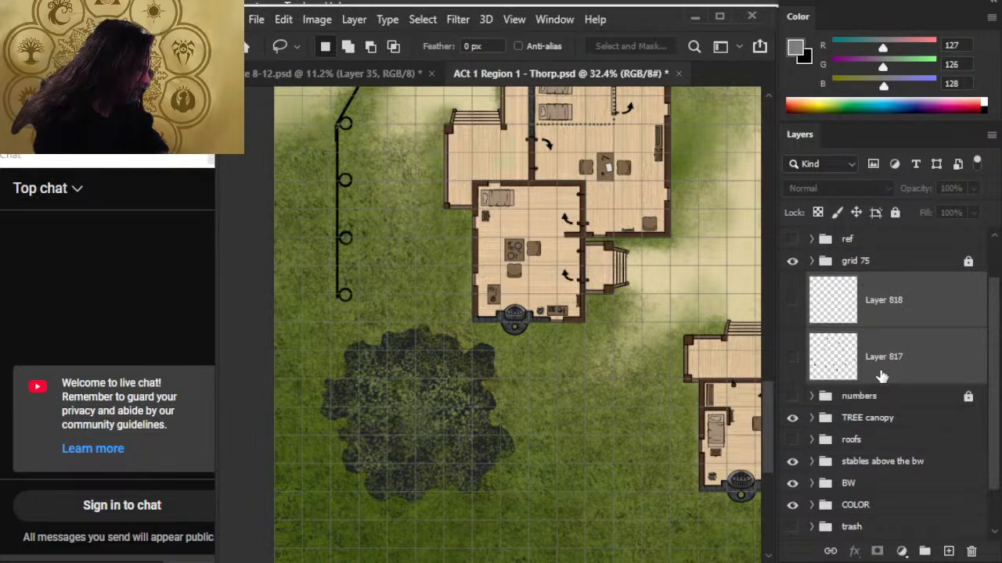
pyautogui.press('Delete')
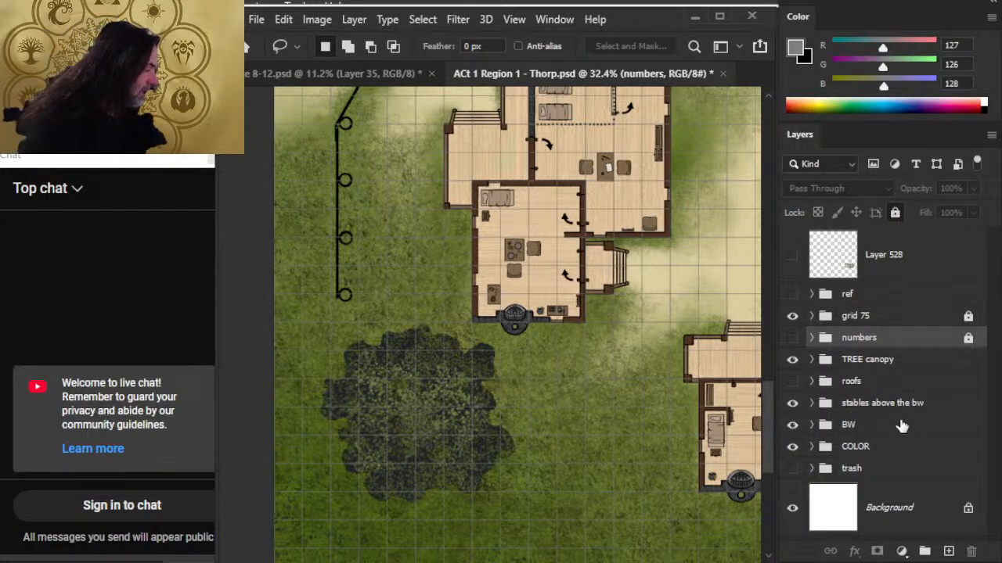
# Turn on the visibility of the roofs group and inspect the roofs beside the tree
pyautogui.click(792, 382)
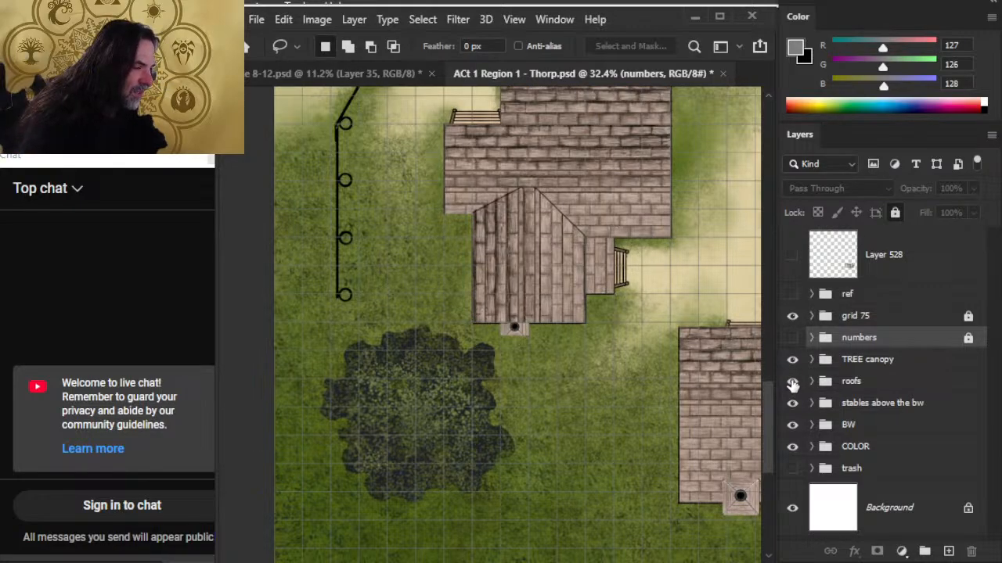
pyautogui.click(792, 382)
pyautogui.click(792, 382)
pyautogui.press('z')
pyautogui.moveTo(512, 327); pyautogui.dragTo(743, 414)
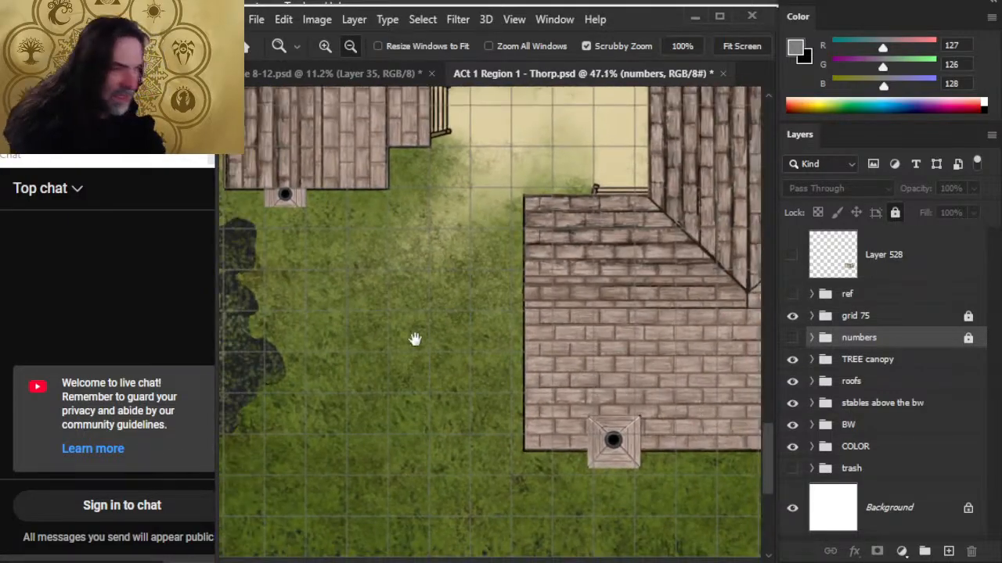
pyautogui.moveTo(415, 339); pyautogui.dragTo(637, 438)
pyautogui.moveTo(661, 395); pyautogui.dragTo(581, 382)
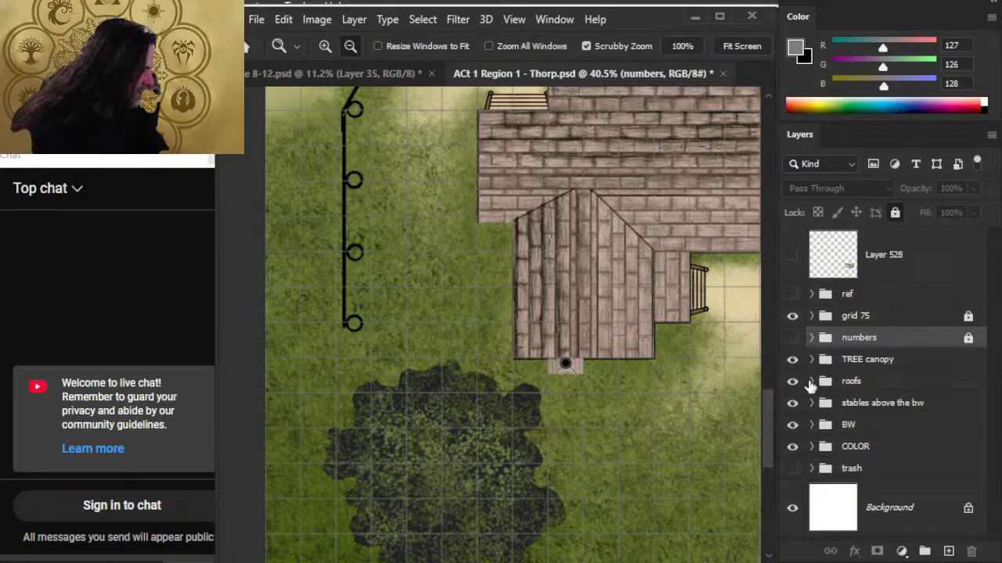
# Open the roofs group and compare the map with the whole group and its color roofs subgroup switched off and on
pyautogui.click(811, 382)
pyautogui.click(792, 381)
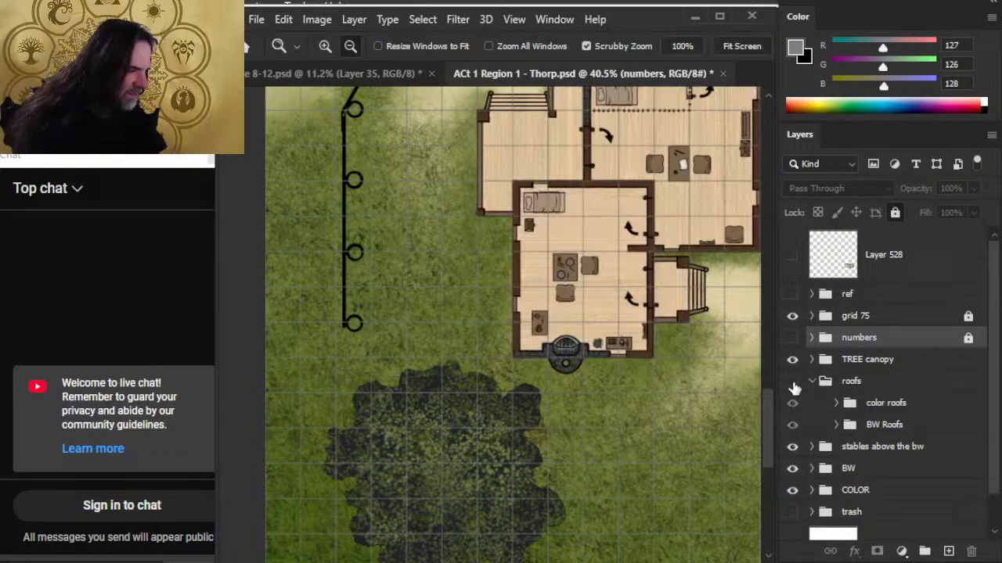
pyautogui.click(792, 381)
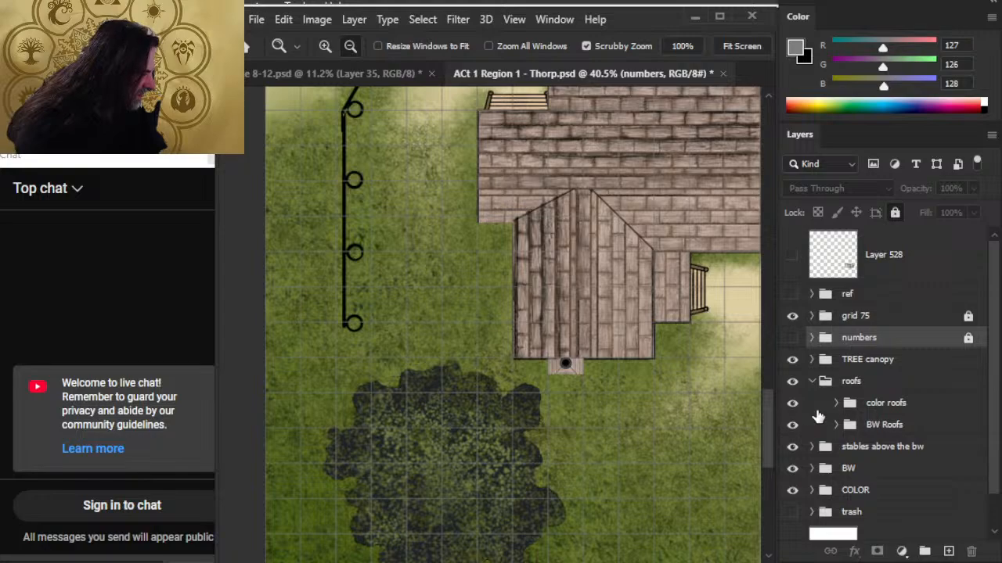
pyautogui.click(791, 404)
pyautogui.click(791, 404)
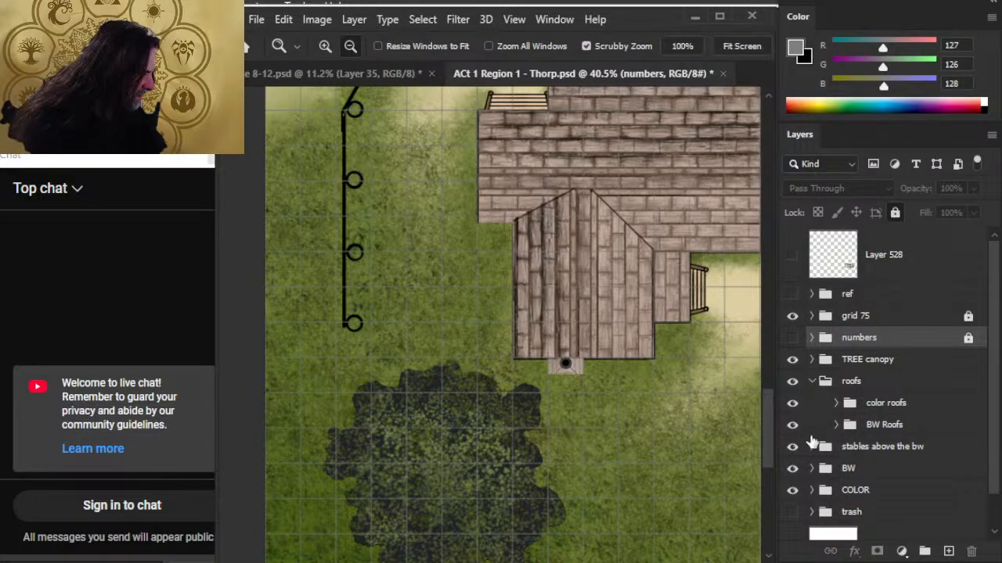
# Expand the color roofs subgroup, collapse its storage group and open its sheriff group
pyautogui.click(835, 403)
pyautogui.moveTo(998, 319); pyautogui.dragTo(853, 376)
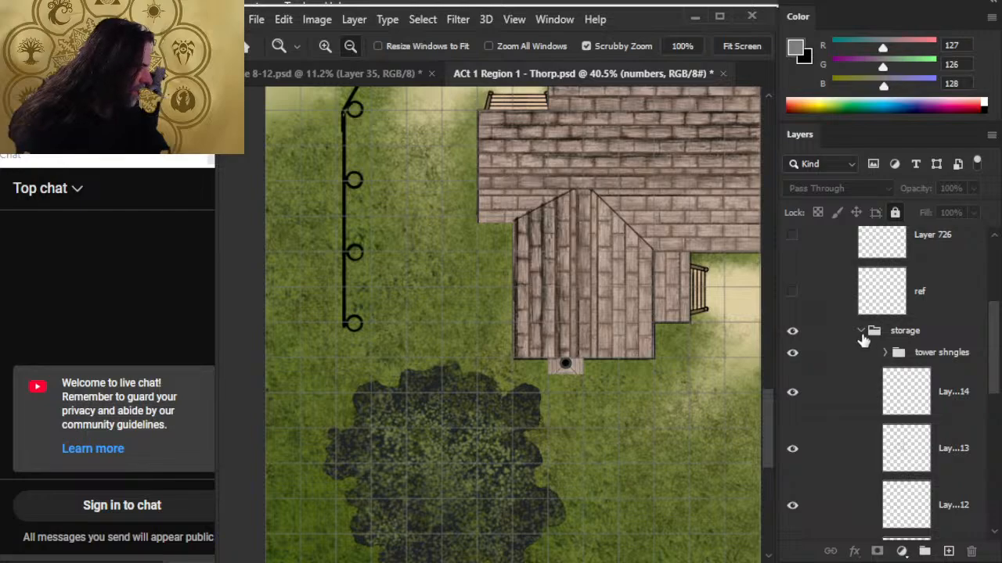
pyautogui.click(860, 331)
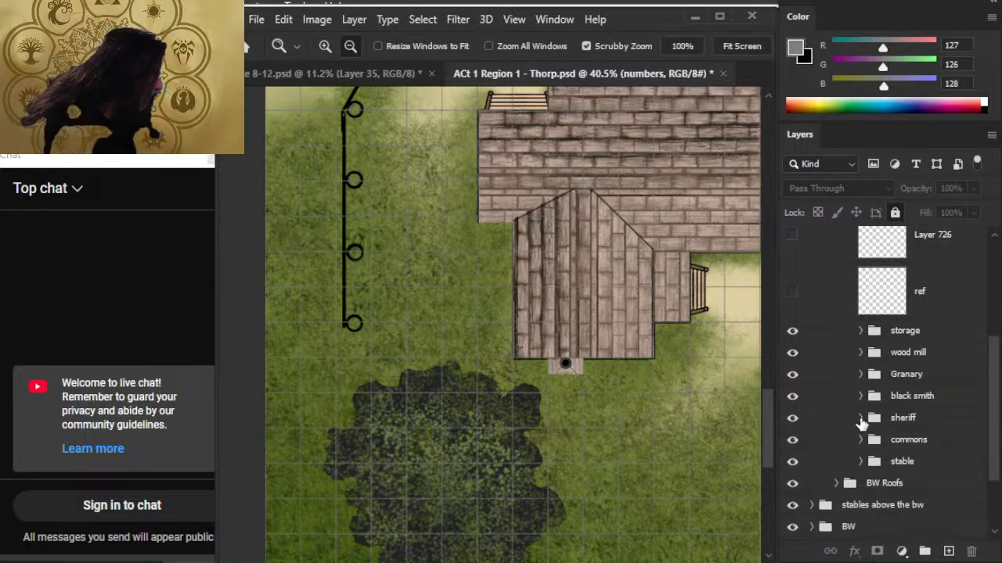
pyautogui.click(869, 417)
pyautogui.click(861, 418)
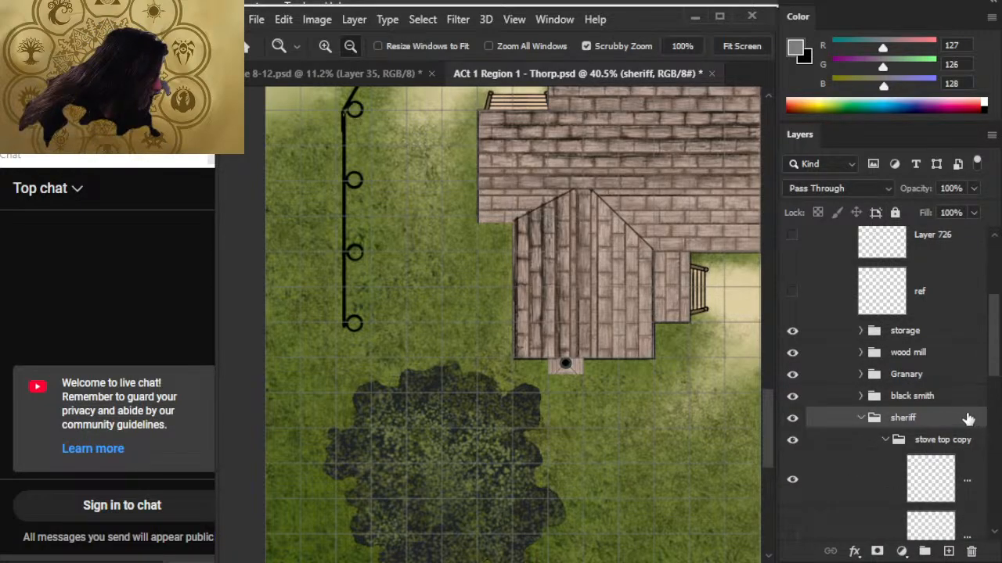
# Identify and select the top layer of the sheriff's stove top copy group, and nudge the chimney piece slightly to the left
pyautogui.click(793, 480)
pyautogui.click(792, 481)
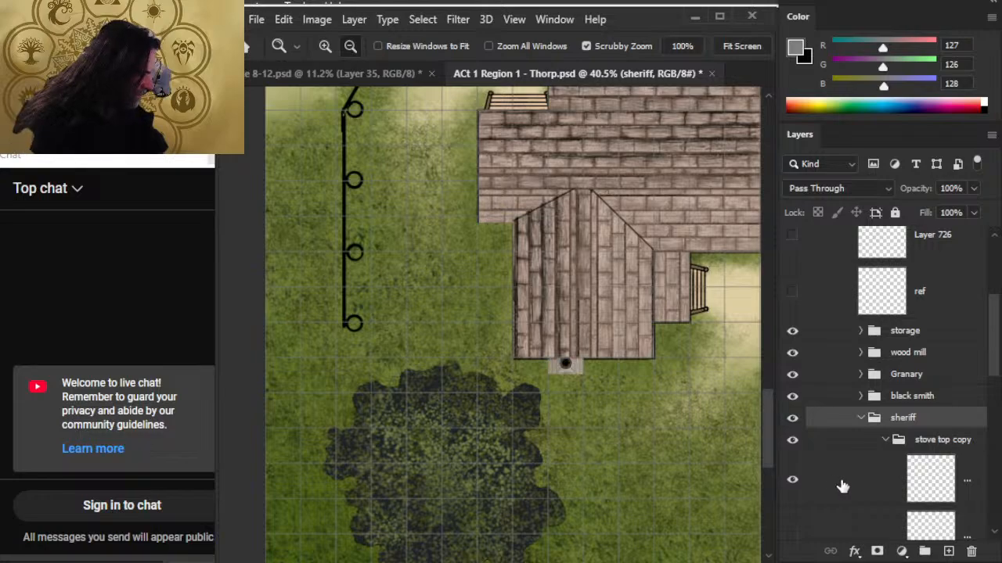
pyautogui.click(844, 495)
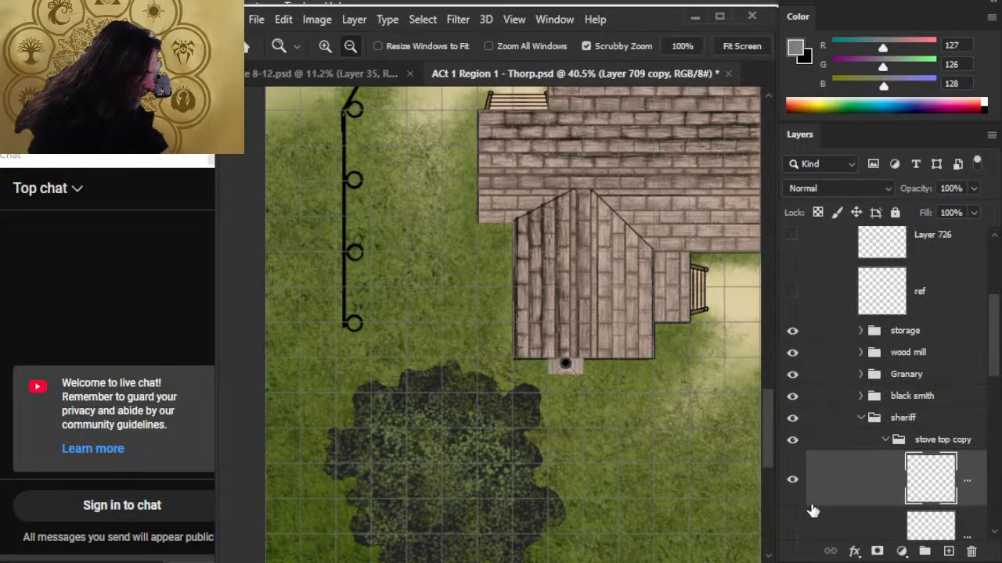
pyautogui.press('v')
pyautogui.moveTo(624, 491)
pyautogui.mouseDown()
pyautogui.moveTo(649, 494)
pyautogui.moveTo(635, 505)
pyautogui.moveTo(617, 496)
pyautogui.moveTo(630, 494)
pyautogui.mouseUp()
pyautogui.moveTo(526, 431); pyautogui.dragTo(568, 447)
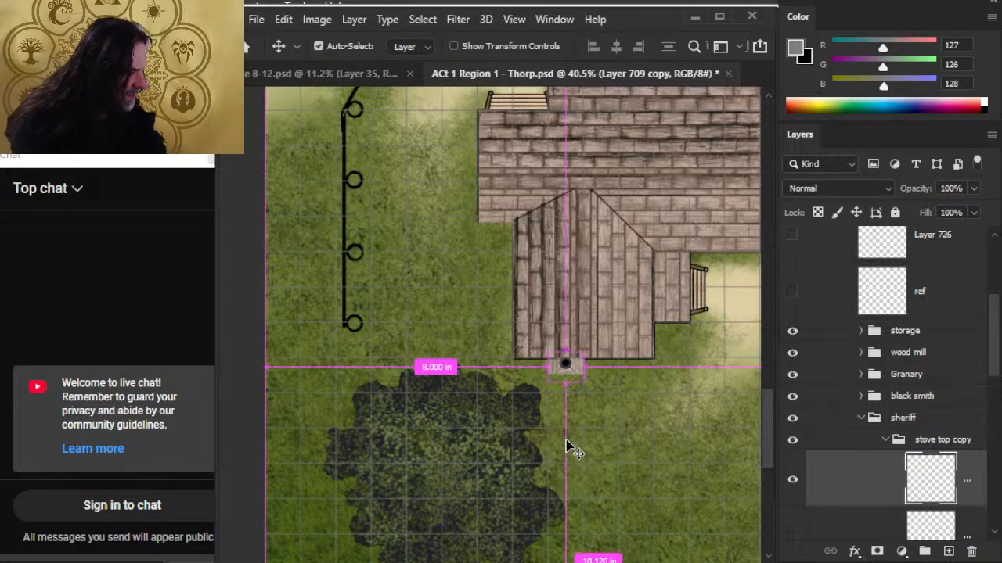
pyautogui.press('z')
pyautogui.moveTo(548, 364); pyautogui.dragTo(637, 407)
pyautogui.press('v')
pyautogui.press('Left')
pyautogui.press('Left')
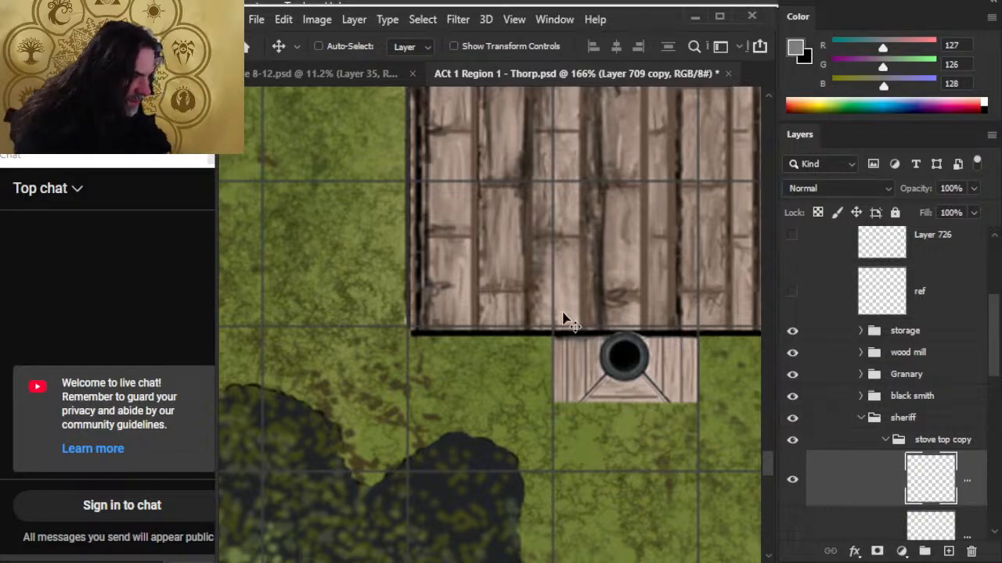
pyautogui.press('e')
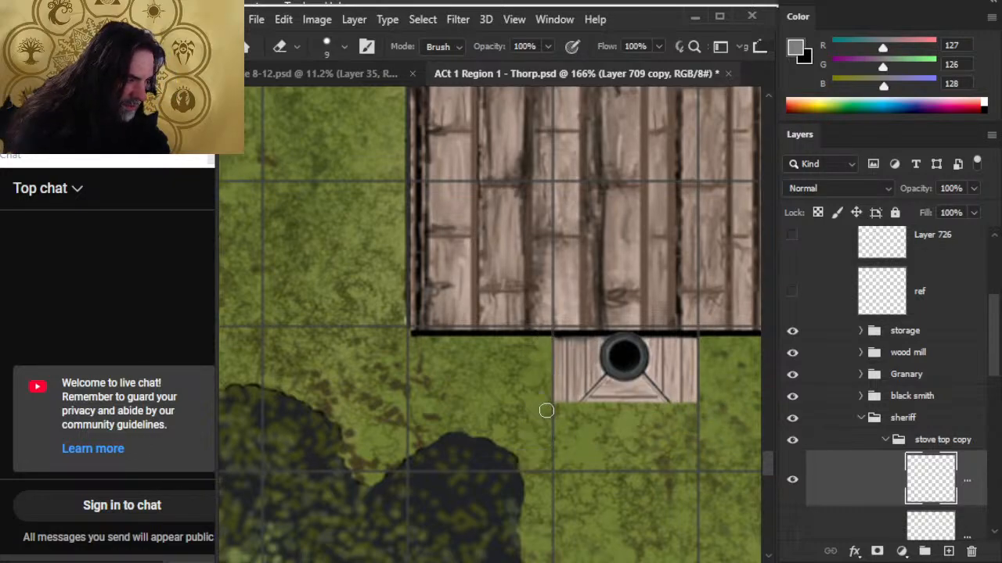
pyautogui.keyDown('shift'); pyautogui.click(554, 338); pyautogui.keyUp('shift')
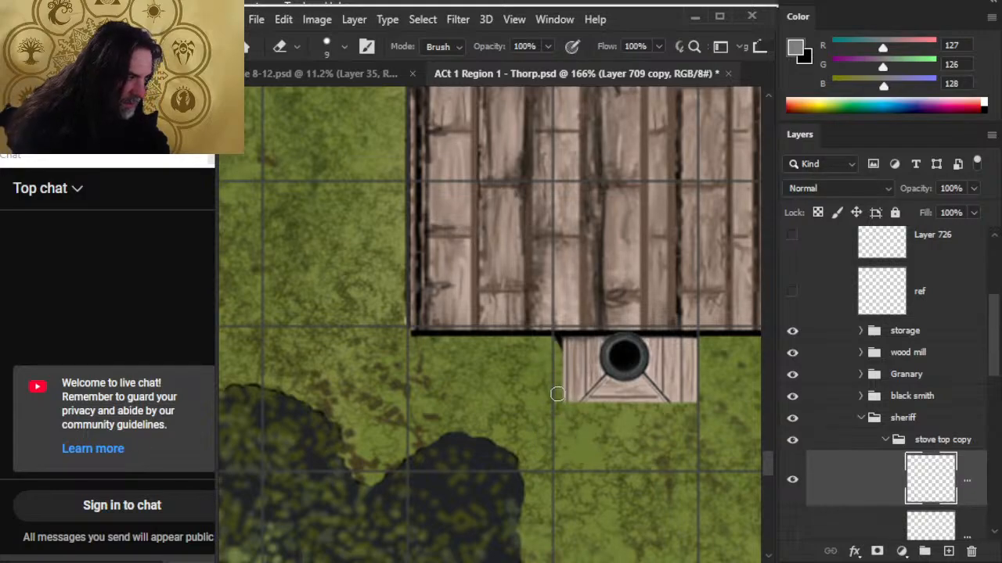
pyautogui.keyDown('shift'); pyautogui.click(689, 329); pyautogui.keyUp('shift')
pyautogui.hotkey('ctrl', 'z')
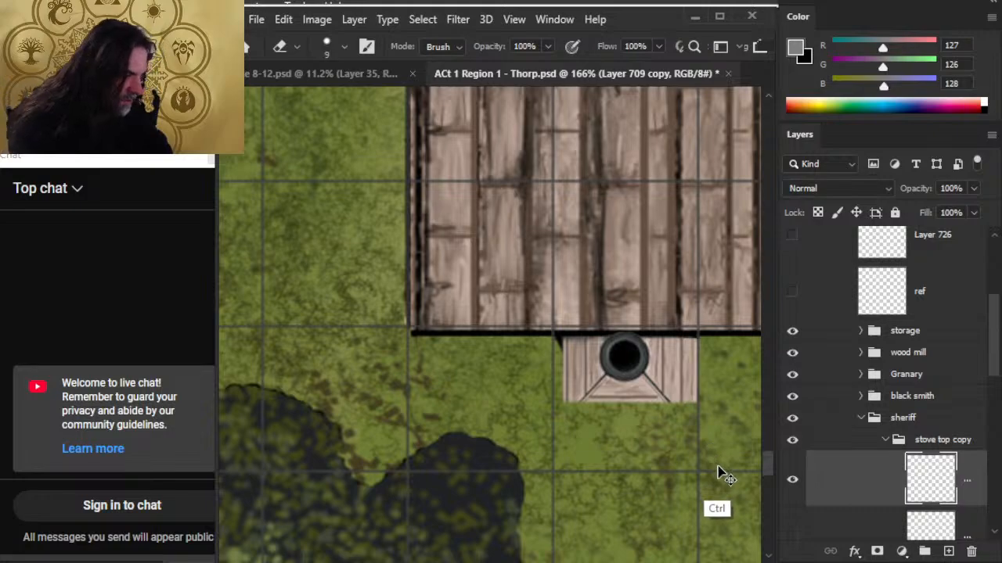
pyautogui.hotkey('ctrl', 'z')
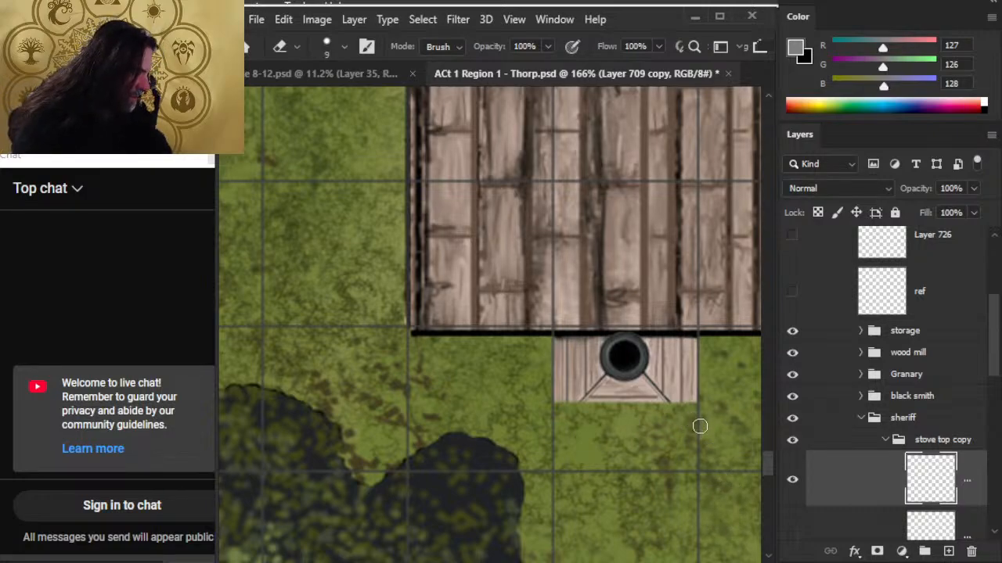
pyautogui.press('r')
pyautogui.press('[')
pyautogui.press('[')
pyautogui.press('[')
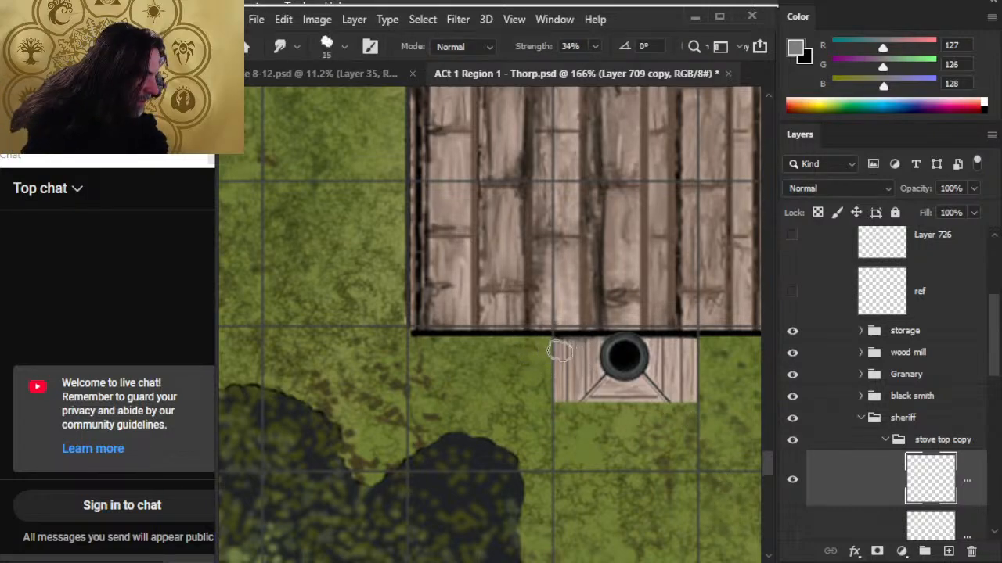
pyautogui.press('shift')
pyautogui.press('shift')
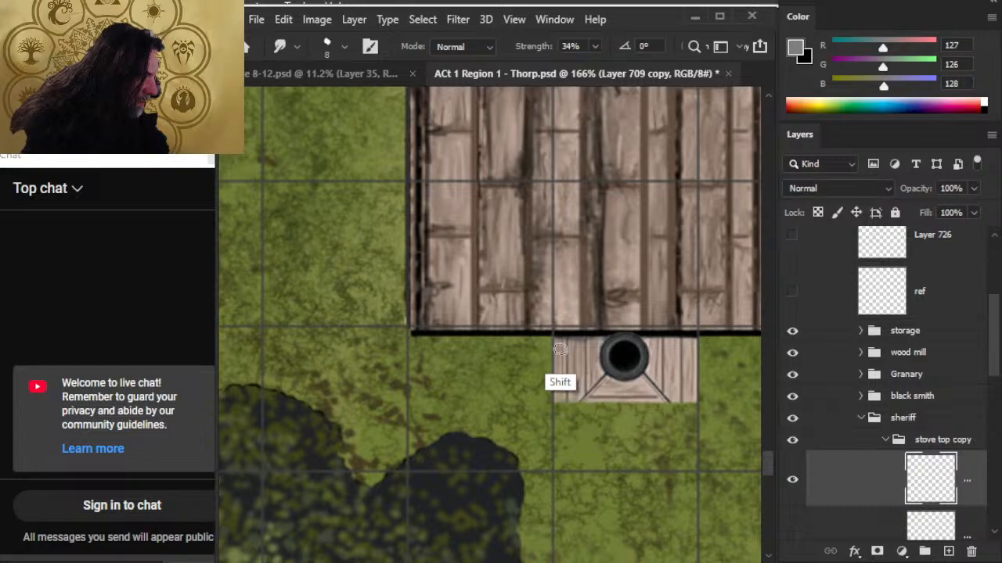
pyautogui.press('e')
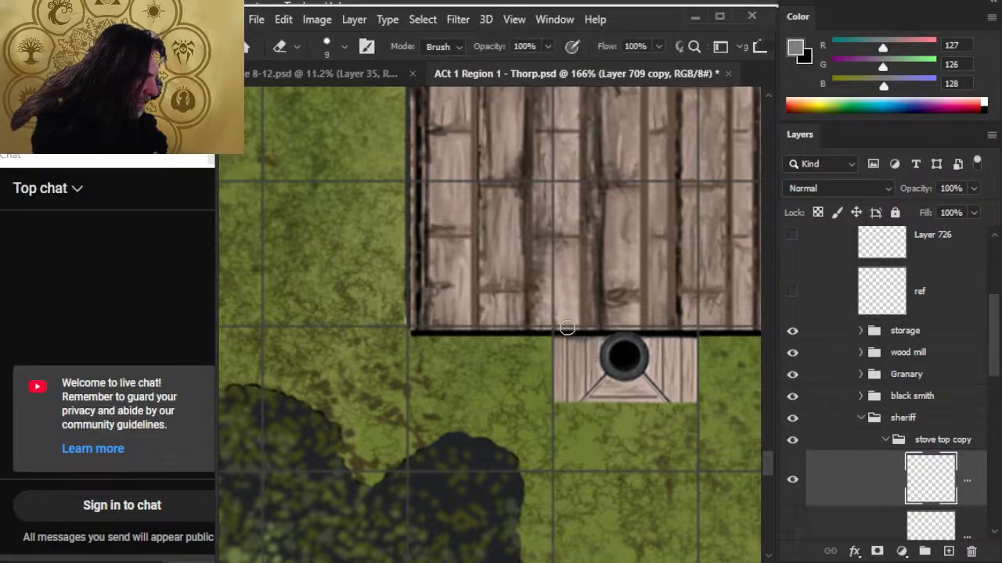
pyautogui.press('shift')
# Examine the roofs and chimneys of the neighbouring buildings and the village map as a whole
pyautogui.press('z')
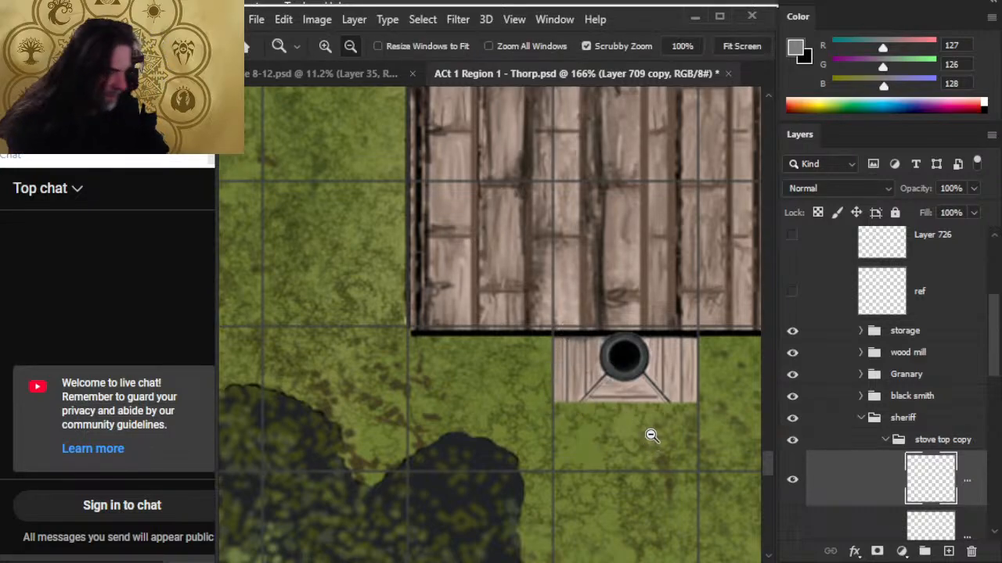
pyautogui.moveTo(647, 435); pyautogui.dragTo(637, 498)
pyautogui.press('space')
pyautogui.moveTo(661, 467); pyautogui.dragTo(511, 399)
pyautogui.moveTo(600, 430); pyautogui.dragTo(407, 305)
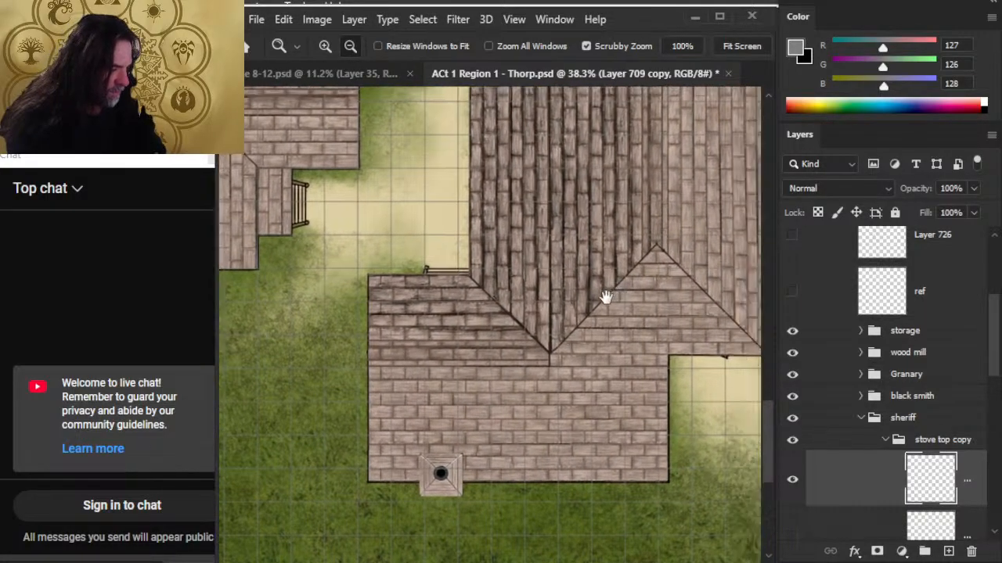
pyautogui.moveTo(606, 297); pyautogui.dragTo(393, 452)
pyautogui.moveTo(568, 284); pyautogui.dragTo(384, 273)
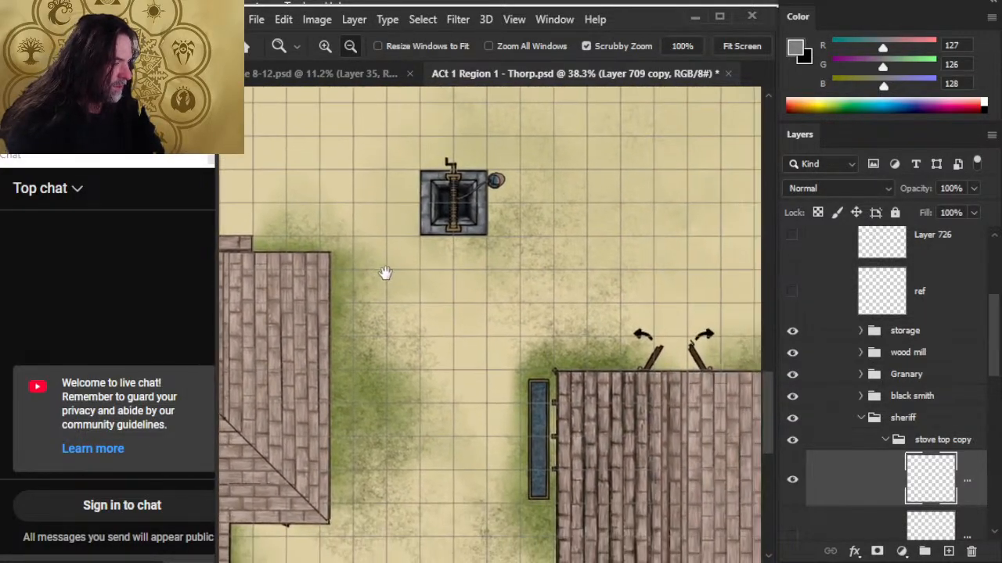
pyautogui.moveTo(564, 322); pyautogui.dragTo(479, 311)
pyautogui.moveTo(573, 390); pyautogui.dragTo(523, 391)
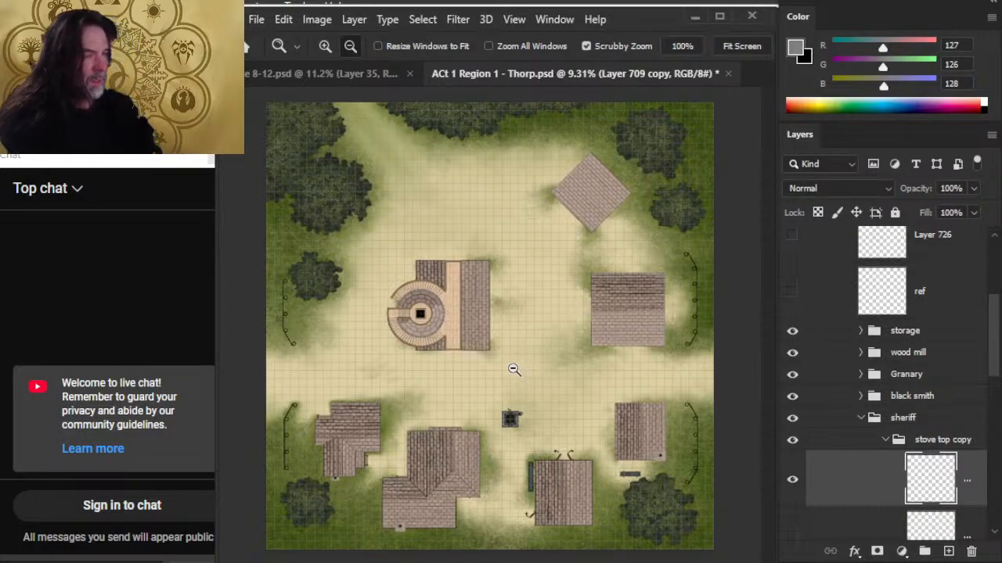
# Collapse the sheriff group, check the black smith roof layer by hiding and reshowing it, and collapse the roofs group
pyautogui.click(870, 423)
pyautogui.click(861, 421)
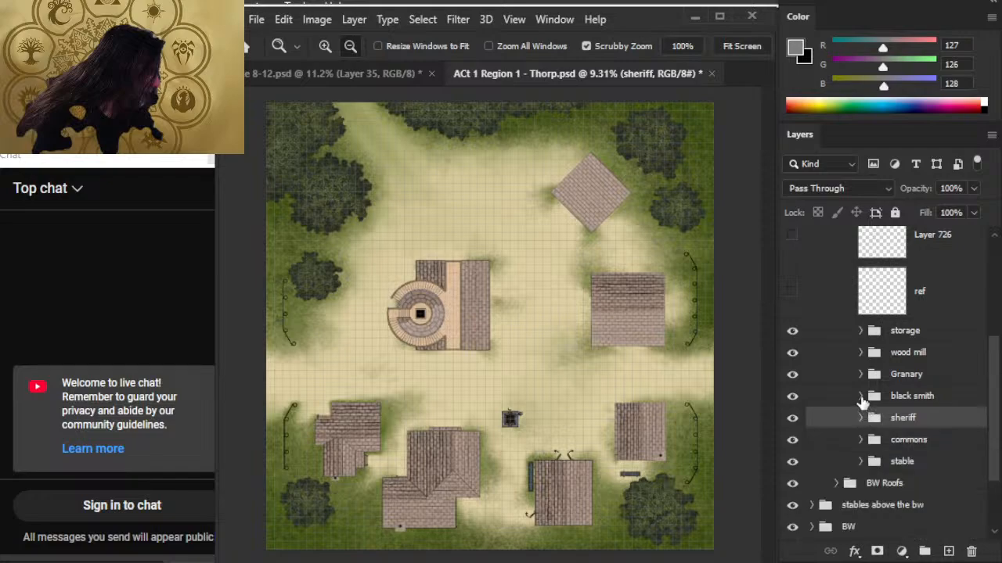
pyautogui.click(861, 396)
pyautogui.click(792, 461)
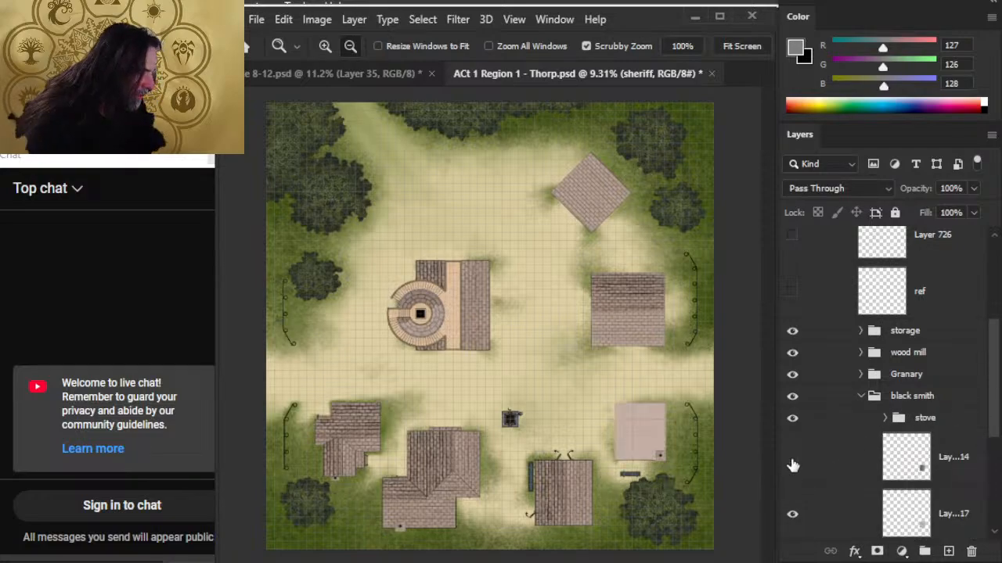
pyautogui.click(788, 459)
pyautogui.moveTo(994, 405); pyautogui.dragTo(995, 360)
pyautogui.click(814, 294)
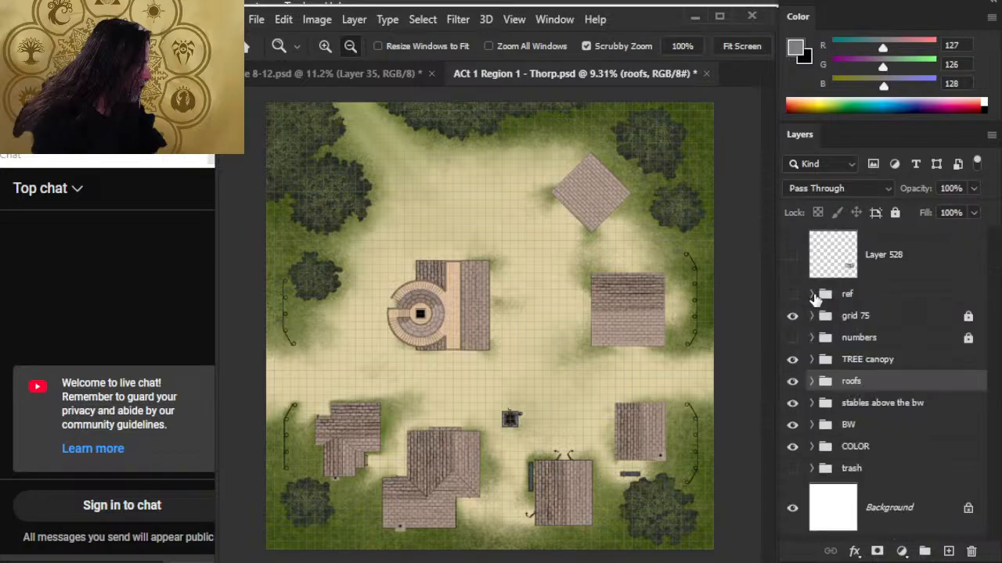
# Compare the map with and without the roofs group, leaving the group hidden to expose the building interiors
pyautogui.click(792, 381)
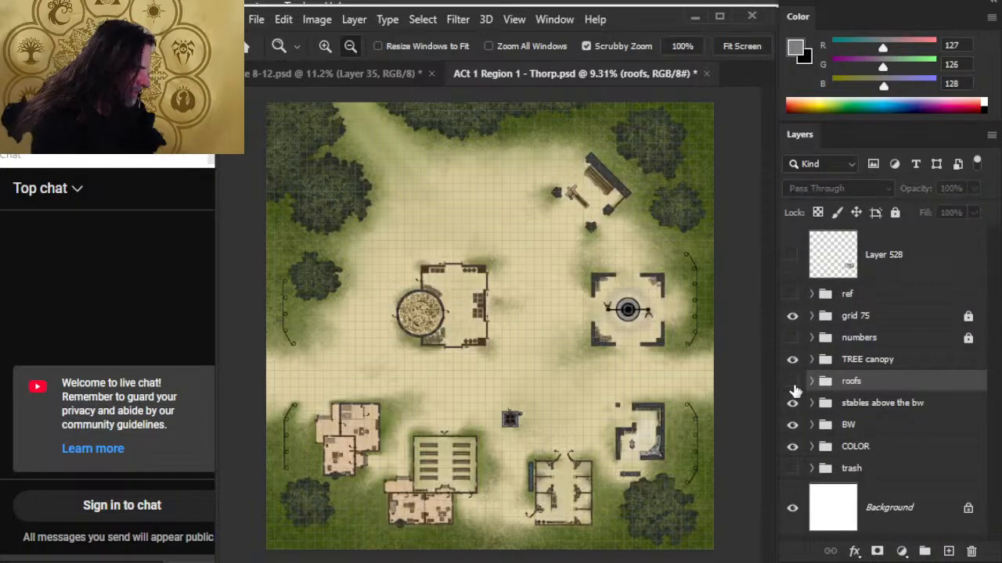
pyautogui.click(792, 382)
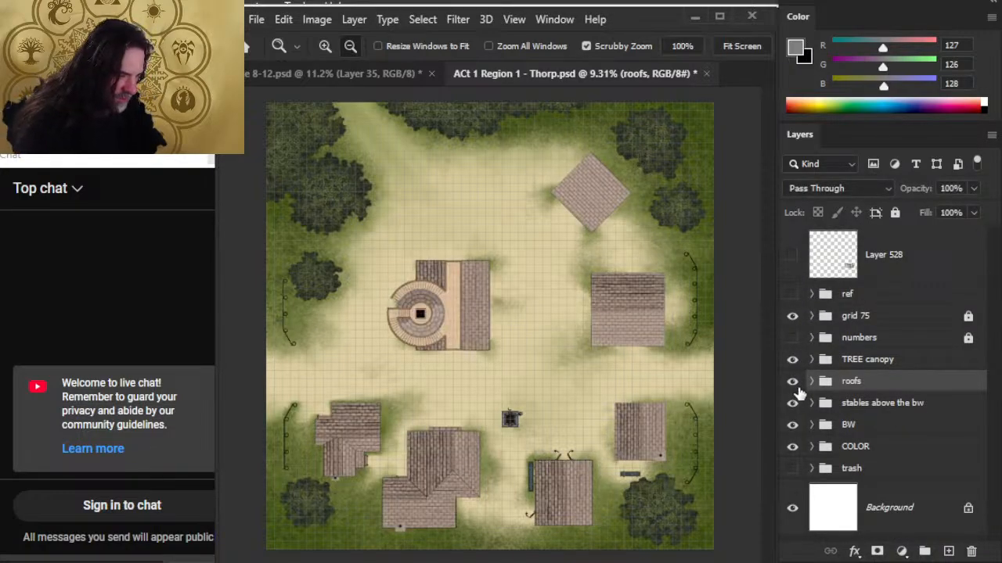
pyautogui.click(792, 382)
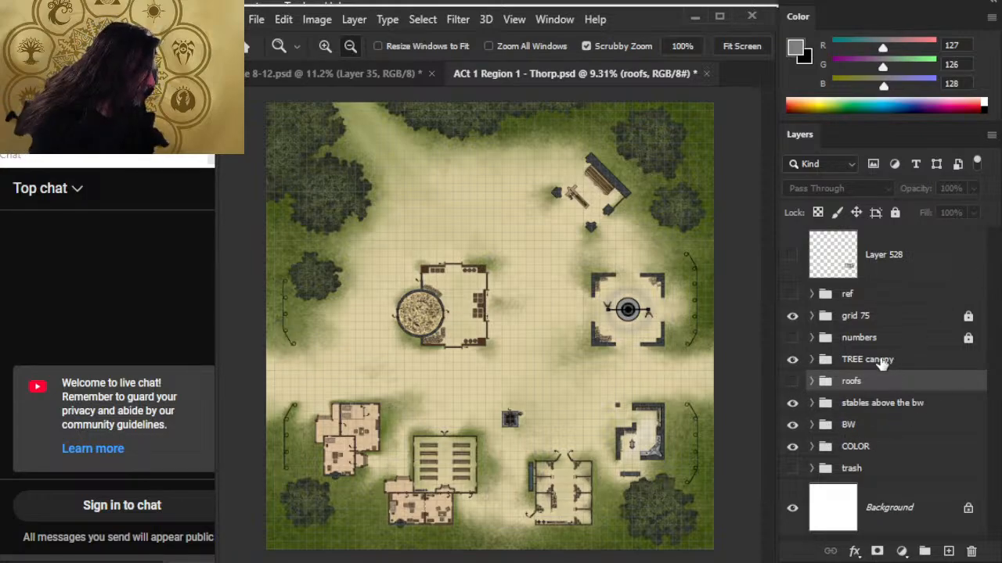
# Check the contents of the stables above the bw group, and expand the COLOR group's smithy subgroup
pyautogui.click(812, 403)
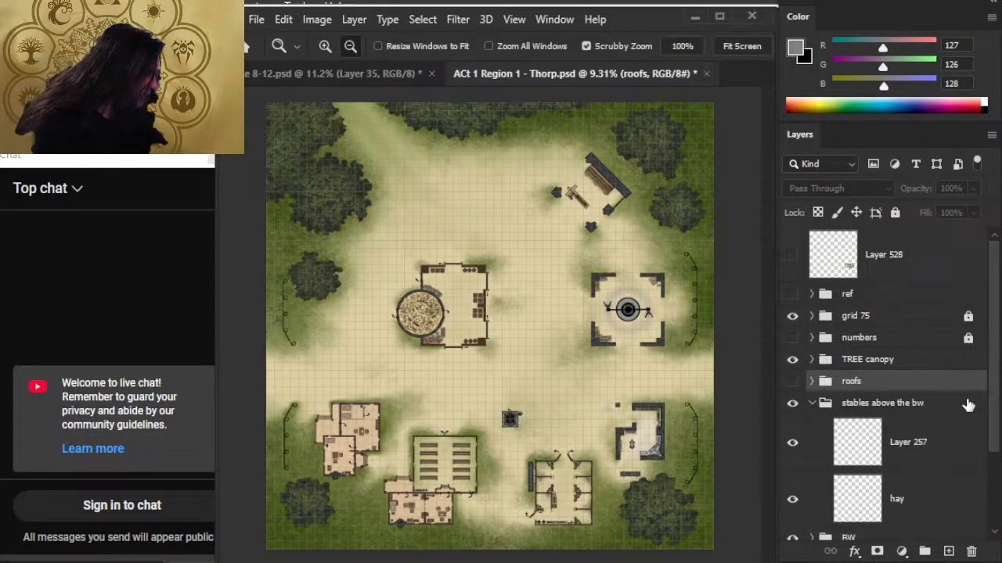
pyautogui.click(811, 404)
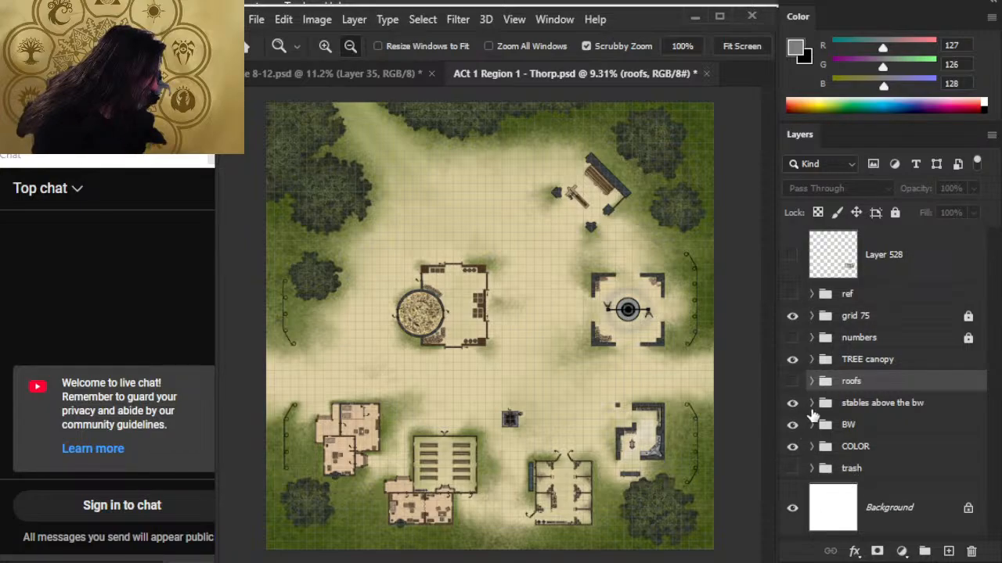
pyautogui.click(813, 448)
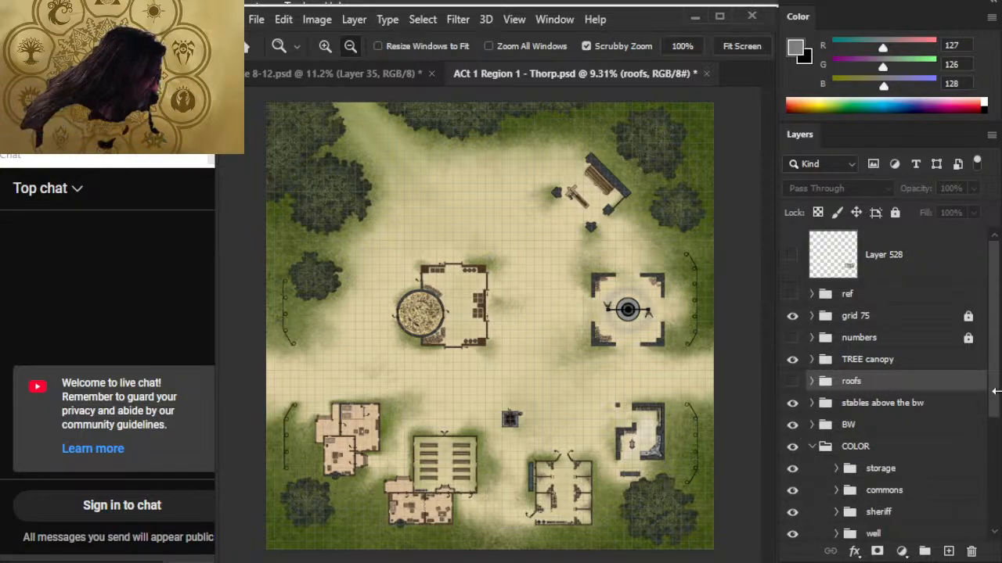
pyautogui.scroll(-3, 943, 467)
pyautogui.scroll(-1, 888, 384)
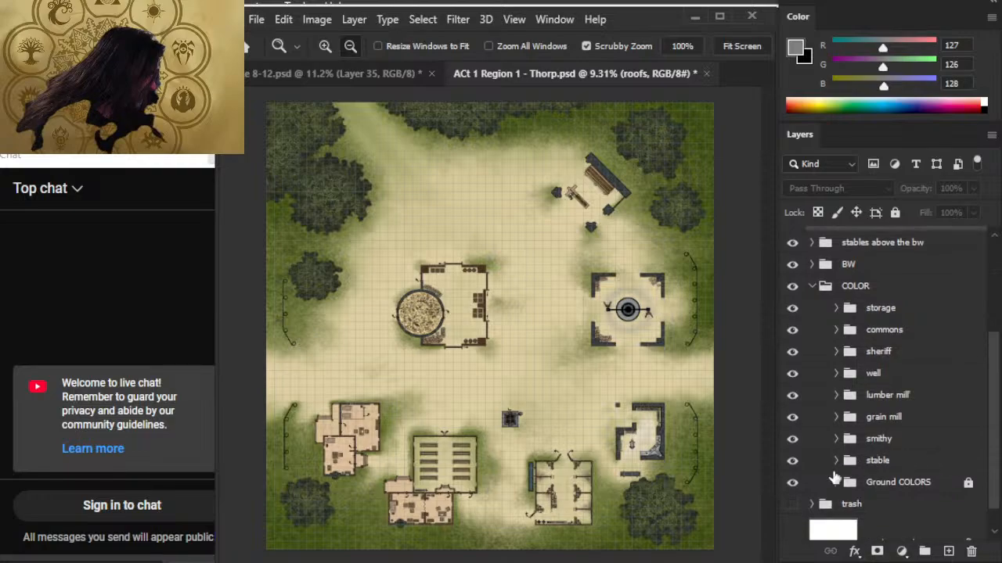
pyautogui.click(836, 439)
pyautogui.scroll(-1, 996, 376)
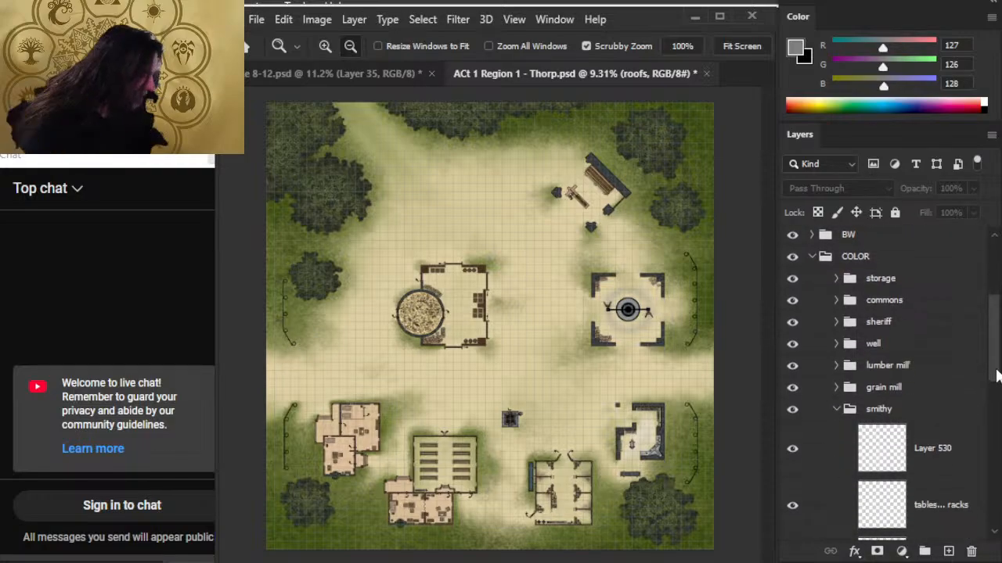
pyautogui.moveTo(996, 376); pyautogui.dragTo(996, 399)
# Check what Layer 530, the tables and racks layer, the anvil layer and Layer 531 contribute to the smithy by toggling their visibility
pyautogui.moveTo(640, 450); pyautogui.dragTo(759, 466)
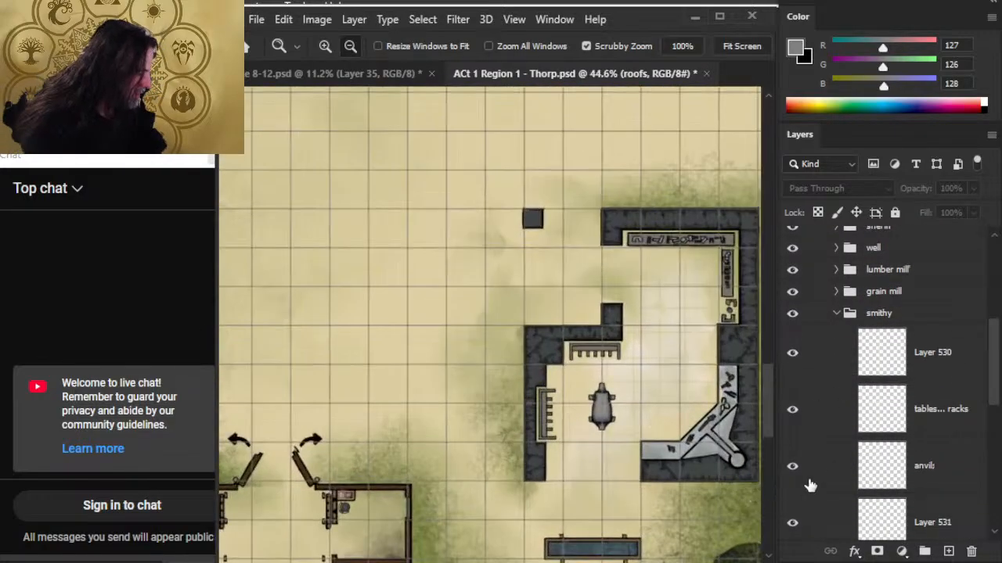
pyautogui.click(792, 356)
pyautogui.click(794, 364)
pyautogui.click(791, 403)
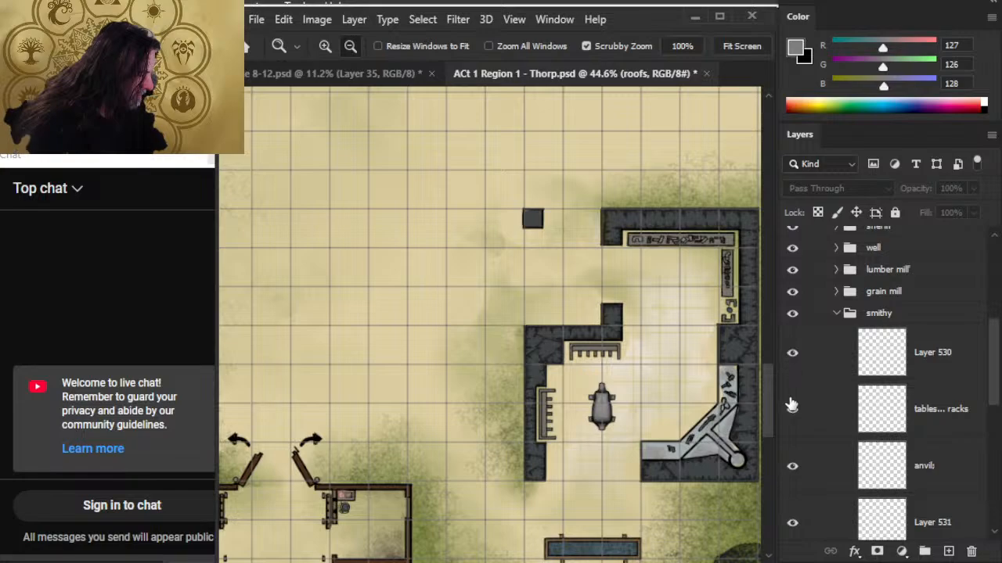
pyautogui.click(792, 410)
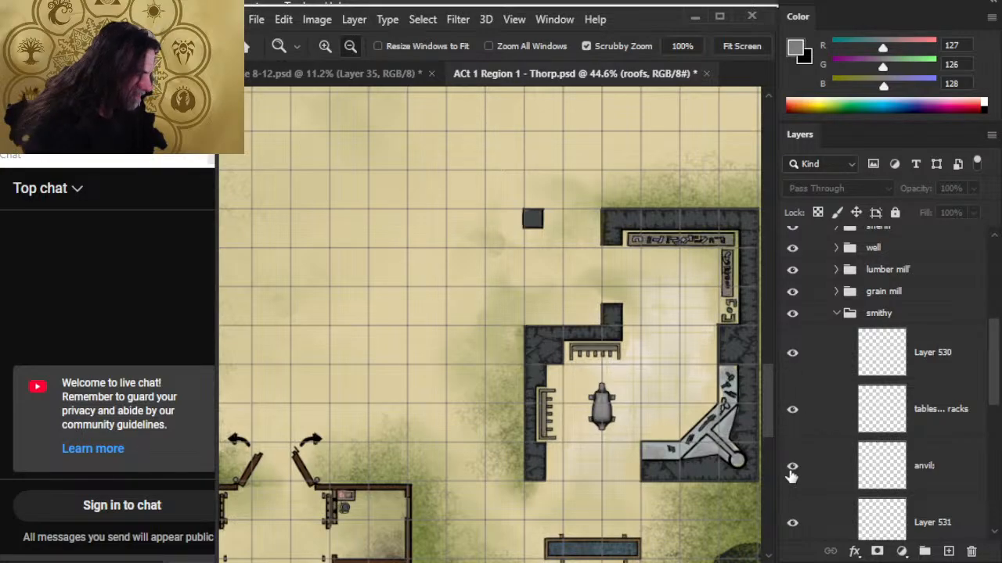
pyautogui.click(792, 466)
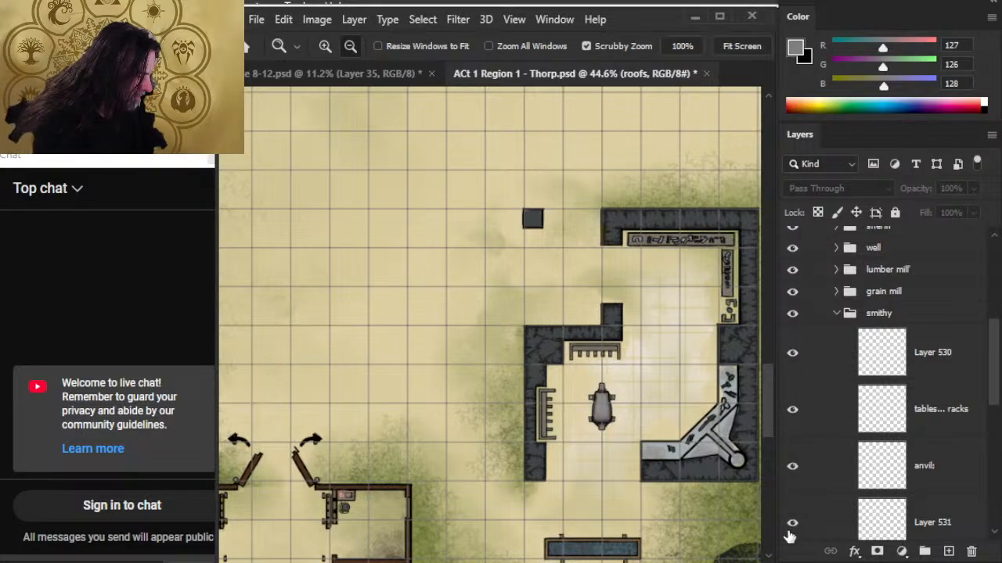
pyautogui.click(792, 522)
pyautogui.click(792, 531)
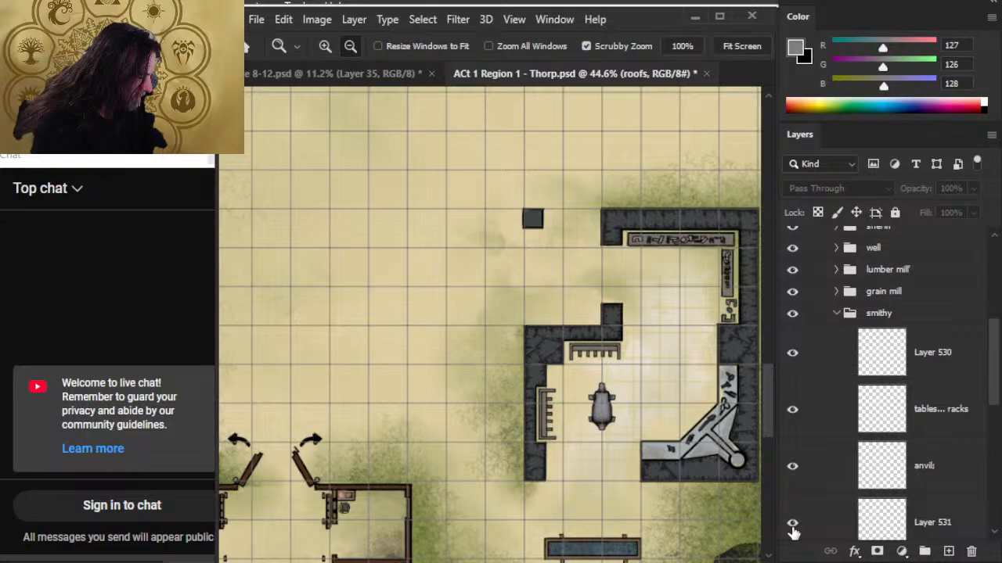
# Select Layer 531 and prepare a smaller Brush for the corner forge with grey 143, 143, 143 sampled from the anvil
pyautogui.click(824, 538)
pyautogui.press('b')
pyautogui.keyDown('alt'); pyautogui.click(601, 413); pyautogui.keyUp('alt')
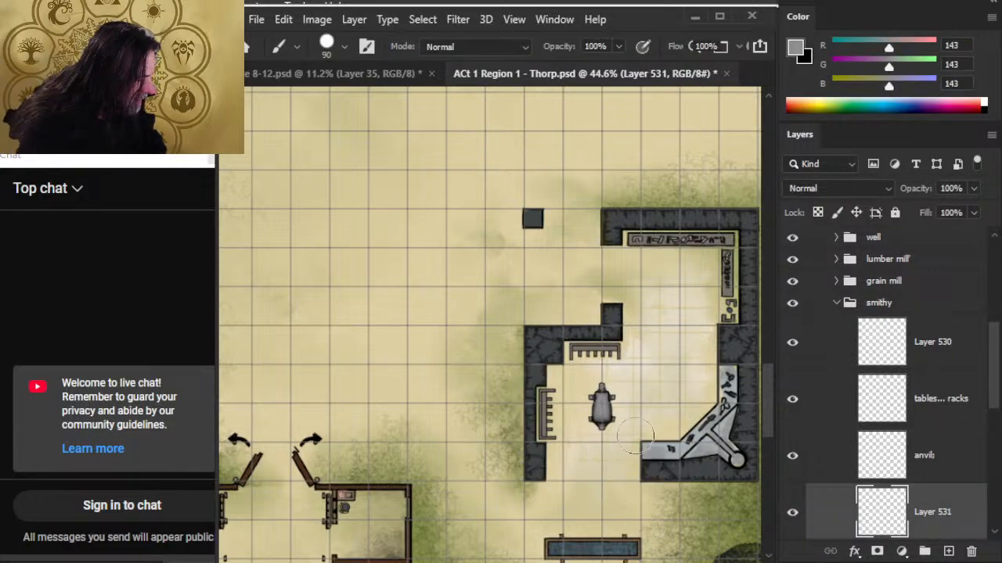
pyautogui.moveTo(720, 463); pyautogui.dragTo(759, 475)
pyautogui.moveTo(684, 472); pyautogui.dragTo(561, 431)
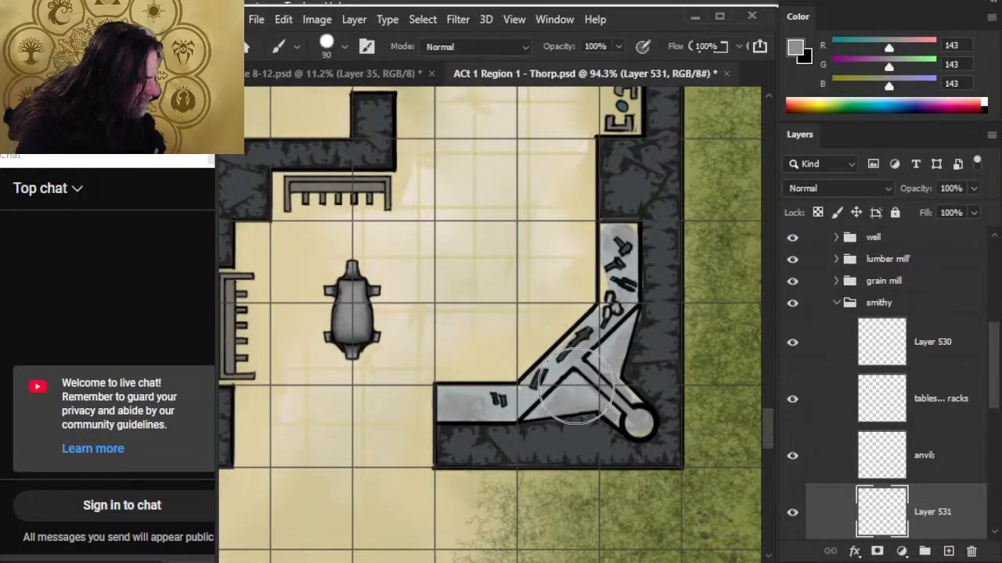
pyautogui.press('[')
pyautogui.press('[')
pyautogui.press('[')
pyautogui.press('[')
pyautogui.press('[')
pyautogui.press('[')
pyautogui.hotkey('alt', 'space')
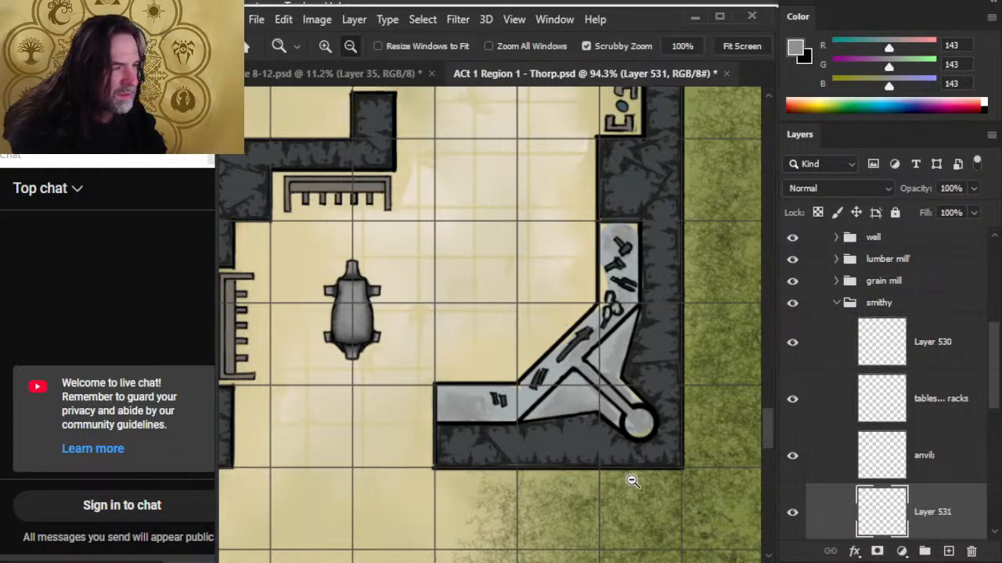
pyautogui.moveTo(642, 467); pyautogui.dragTo(598, 477)
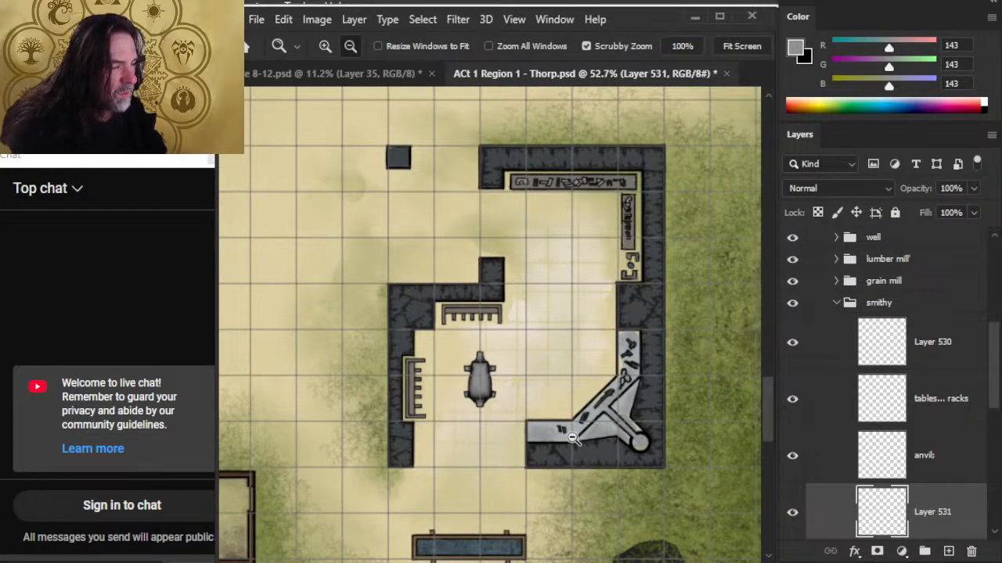
# Collapse the COLOR group and select the Background layer
pyautogui.moveTo(992, 374); pyautogui.dragTo(974, 308)
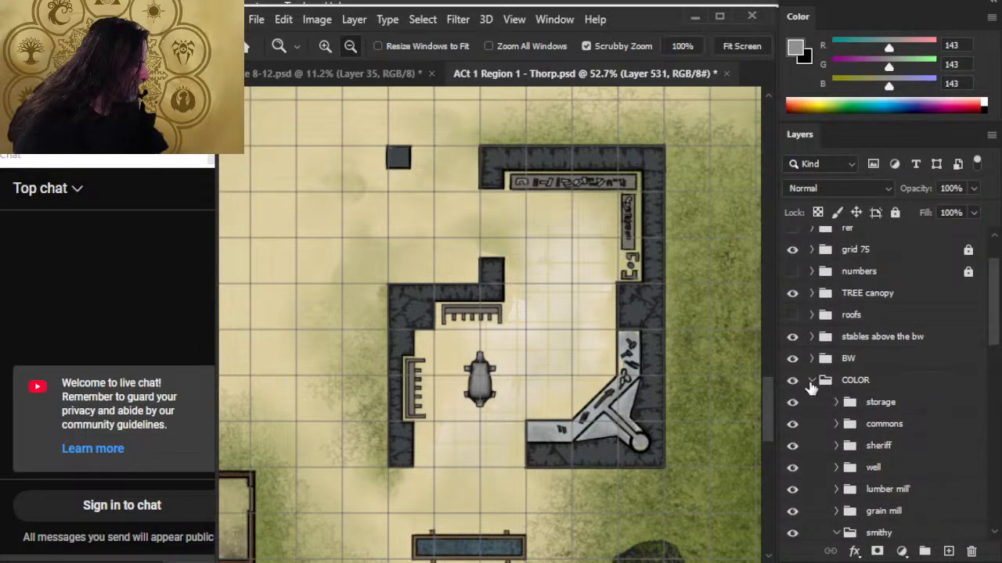
pyautogui.click(811, 382)
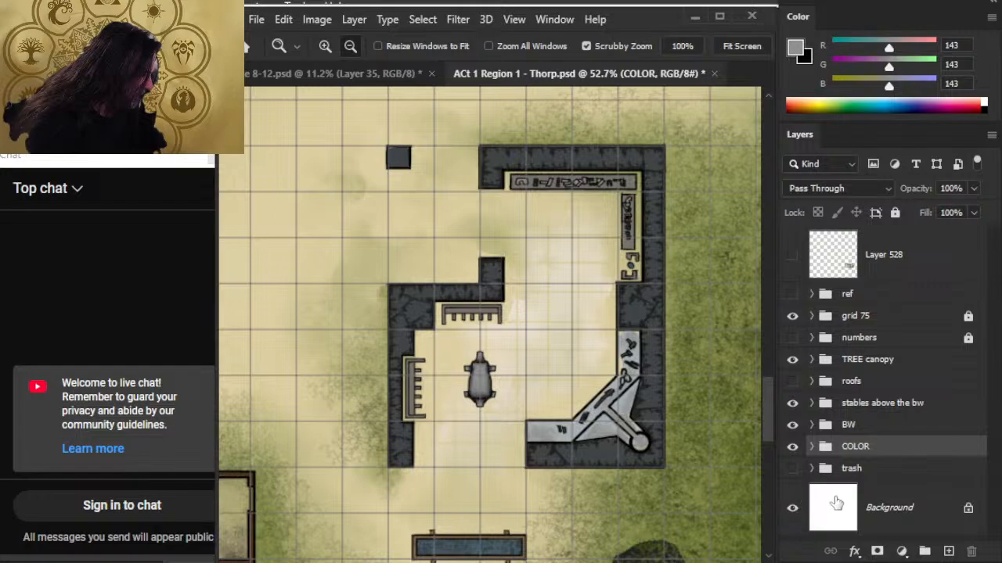
pyautogui.moveTo(870, 486); pyautogui.dragTo(873, 528)
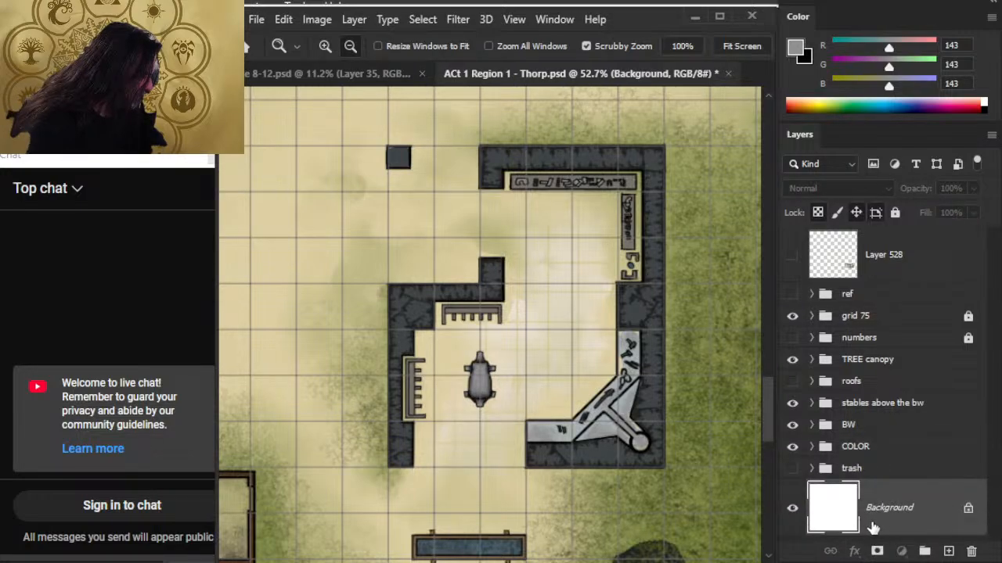
pyautogui.moveTo(600, 381)
pyautogui.mouseDown()
pyautogui.moveTo(657, 382)
pyautogui.moveTo(611, 390)
pyautogui.mouseUp()
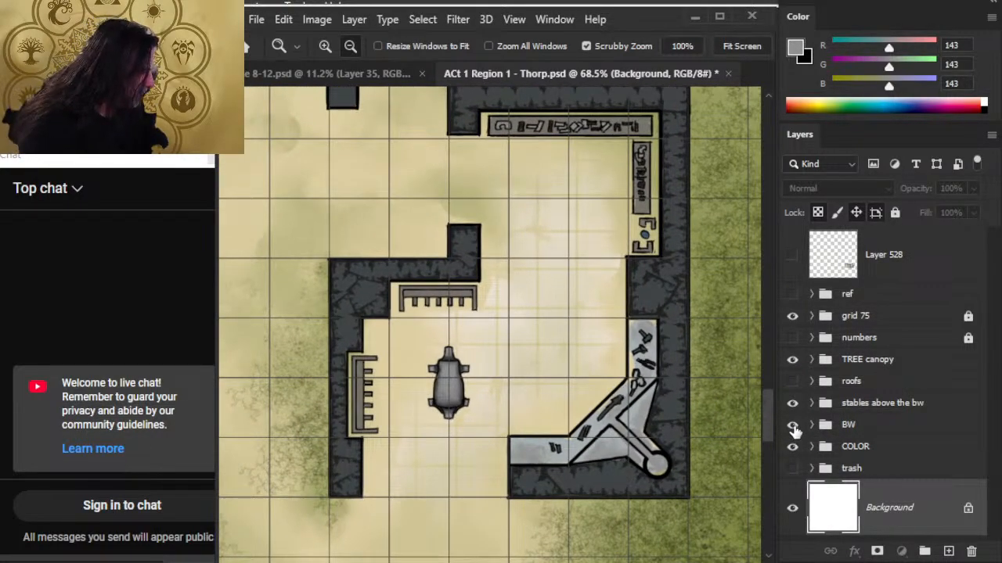
# Check what the BW and COLOR groups contribute to the map by toggling their visibility
pyautogui.click(793, 426)
pyautogui.click(792, 426)
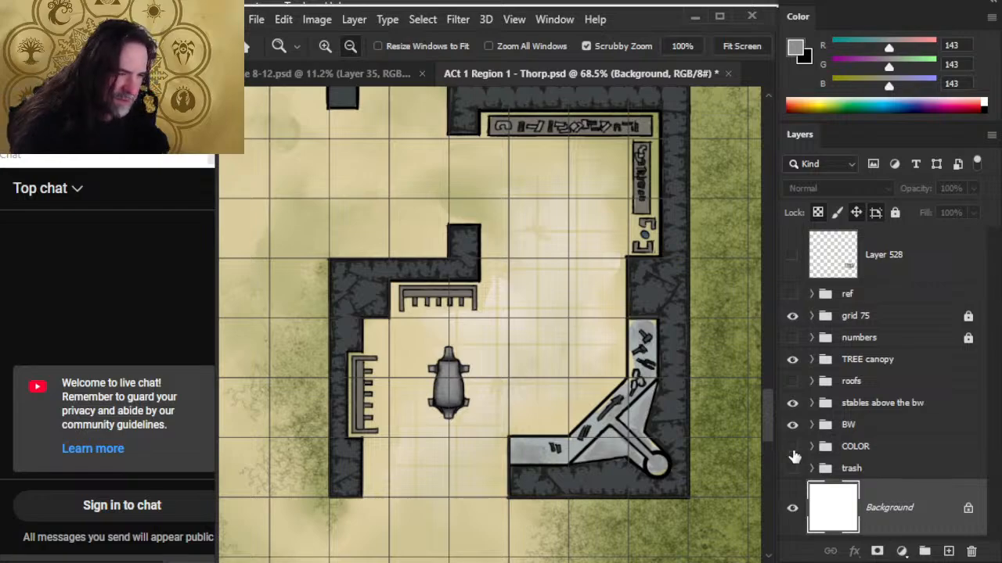
pyautogui.click(792, 447)
pyautogui.click(792, 446)
# Expand the COLOR group and check the Ground COLORS subgroup's contribution by toggling its visibility
pyautogui.click(812, 447)
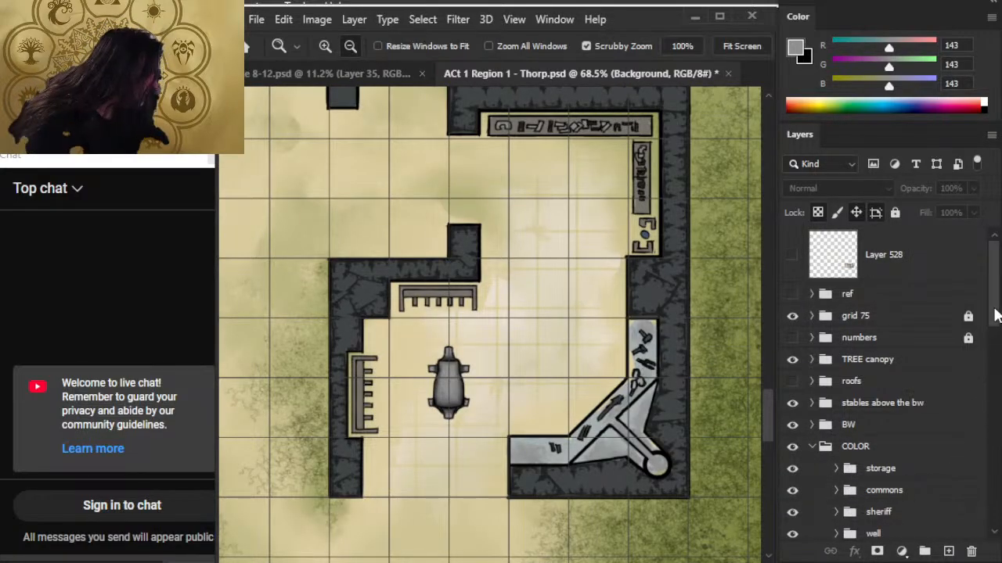
pyautogui.scroll(-5, 977, 399)
pyautogui.scroll(-10, 999, 487)
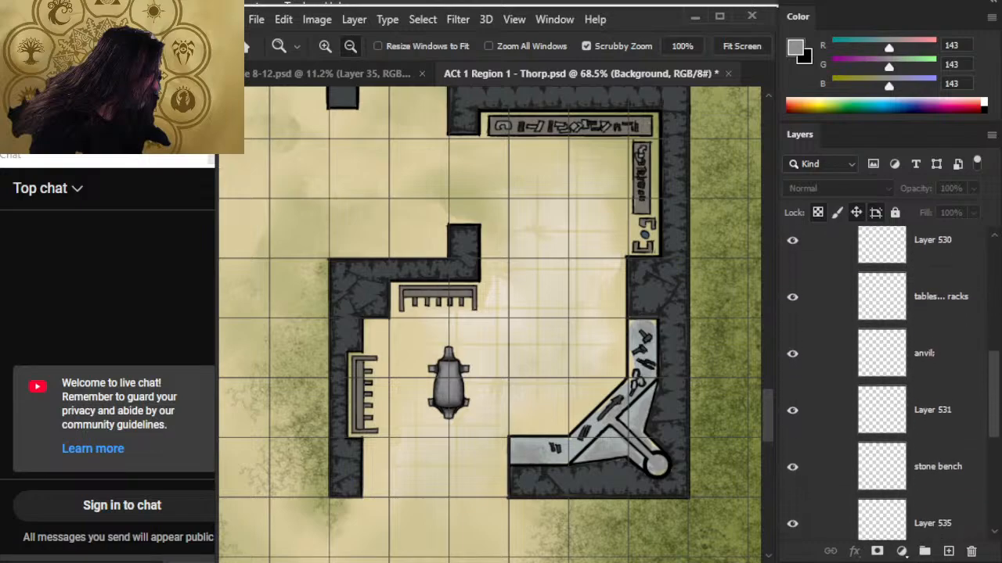
pyautogui.moveTo(1000, 487); pyautogui.dragTo(1000, 487)
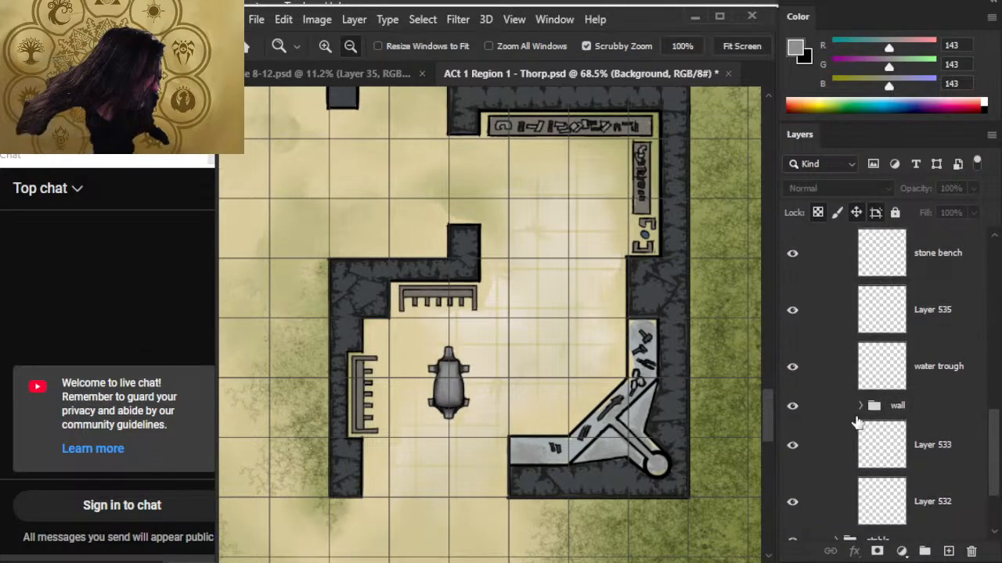
pyautogui.click(861, 406)
pyautogui.click(862, 406)
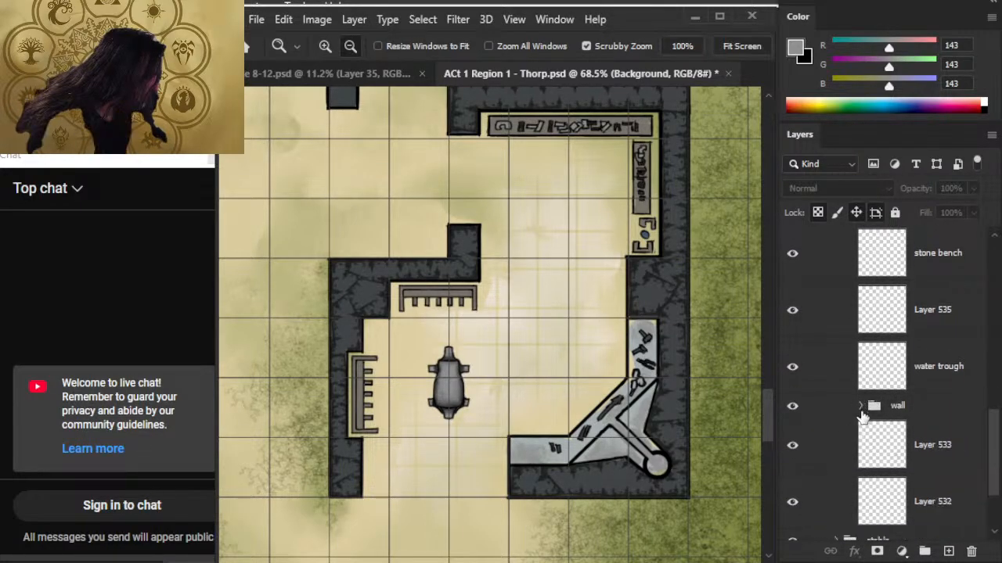
pyautogui.moveTo(998, 454); pyautogui.dragTo(999, 489)
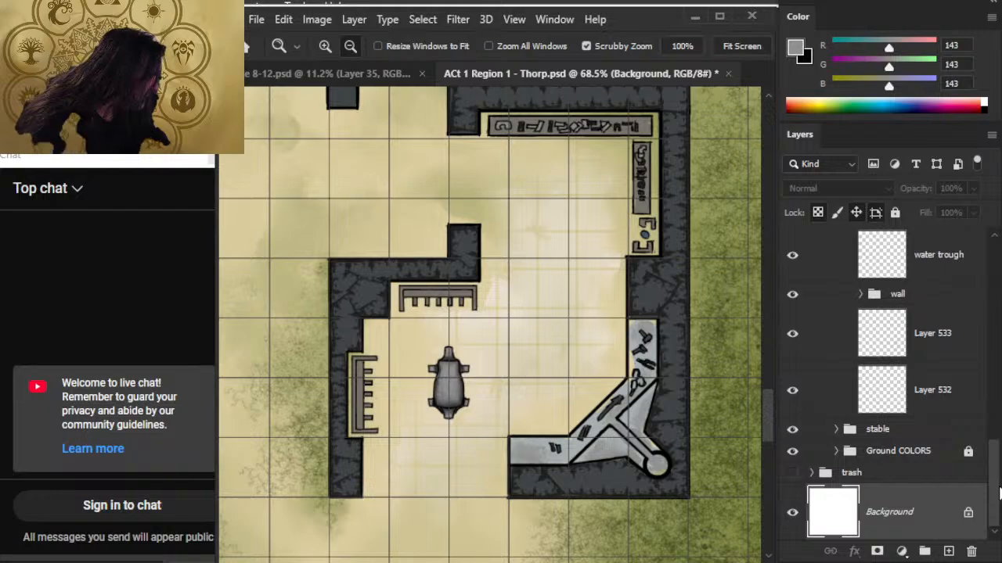
pyautogui.click(792, 452)
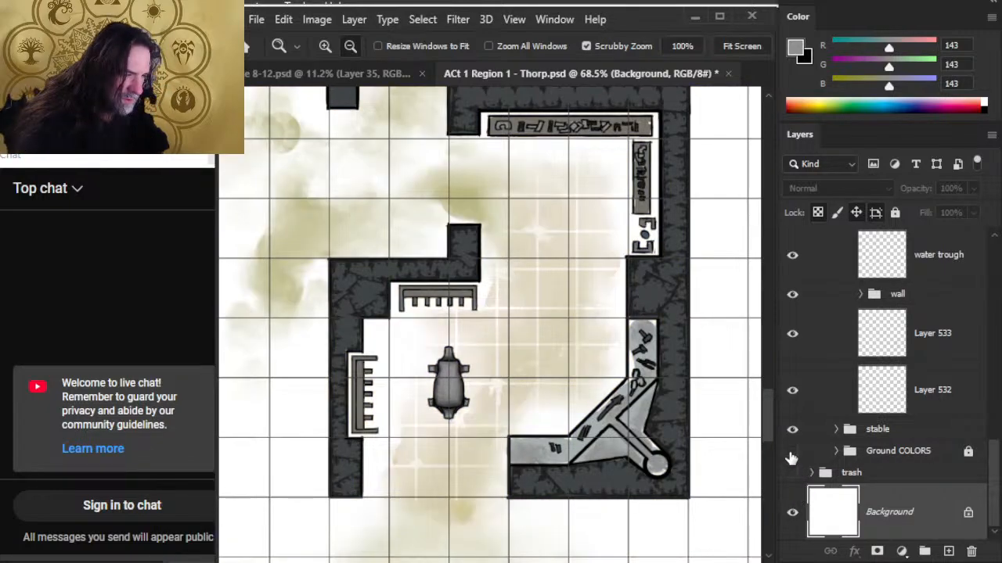
pyautogui.click(792, 452)
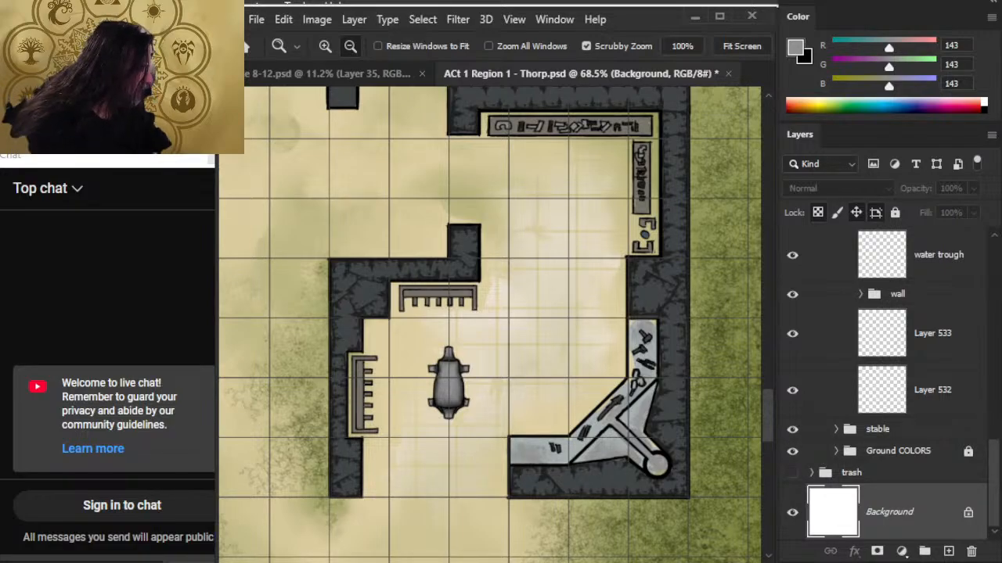
# Toggle the visibility of Layer 530, the anvil layer, Layer 531 and the stone bench layer to check their smithy colours
pyautogui.scroll(3, 990, 481)
pyautogui.moveTo(466, 239); pyautogui.dragTo(576, 505)
pyautogui.moveTo(580, 267); pyautogui.dragTo(544, 495)
pyautogui.moveTo(591, 223); pyautogui.dragTo(561, 240)
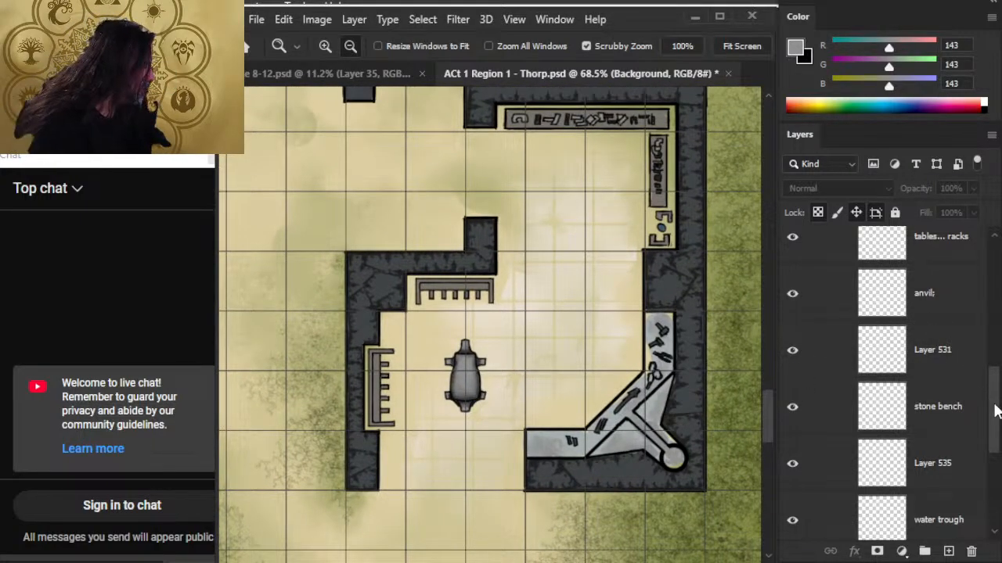
pyautogui.scroll(4, 995, 411)
pyautogui.click(792, 330)
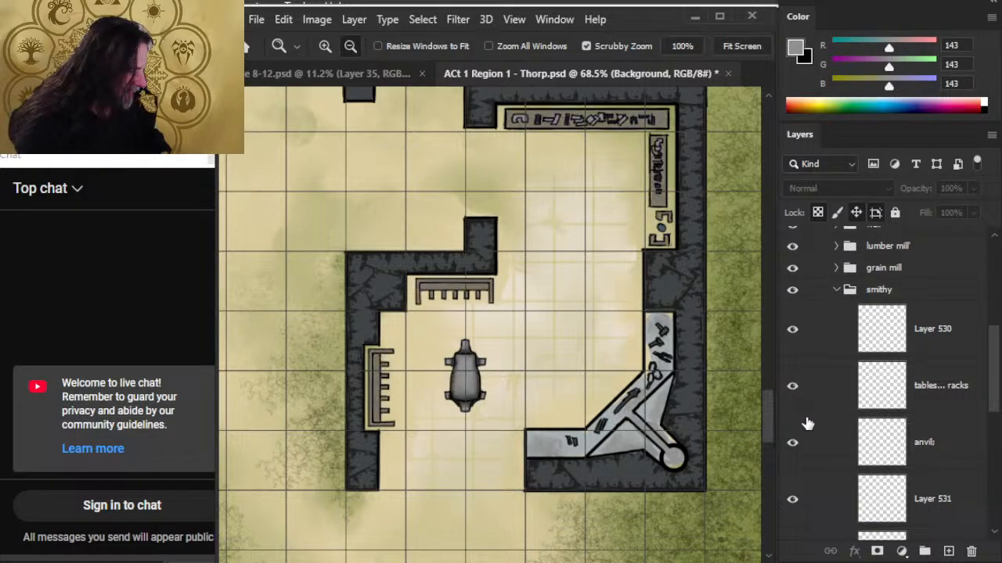
pyautogui.click(792, 443)
pyautogui.moveTo(994, 374); pyautogui.dragTo(976, 421)
pyautogui.click(791, 282)
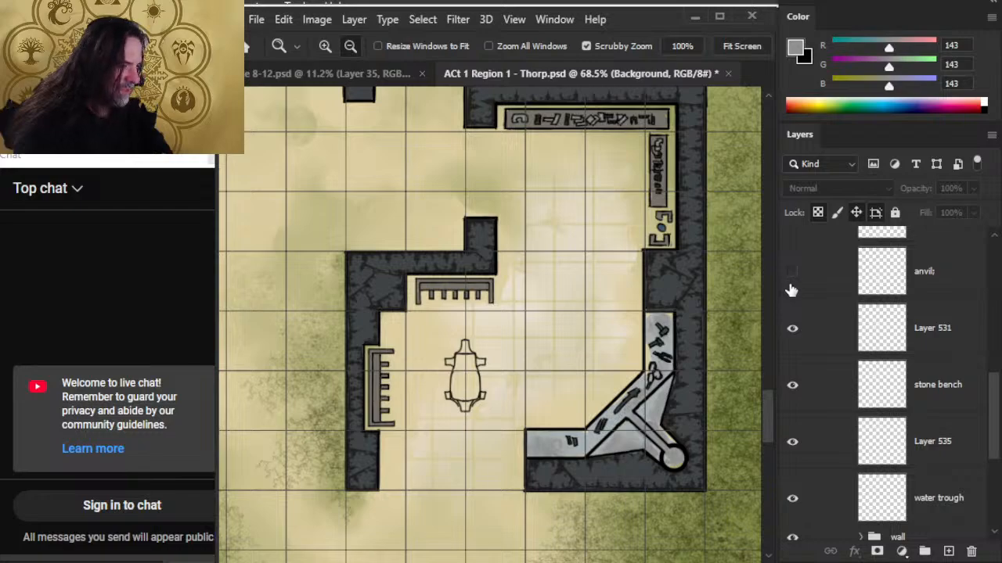
pyautogui.click(791, 283)
pyautogui.click(792, 332)
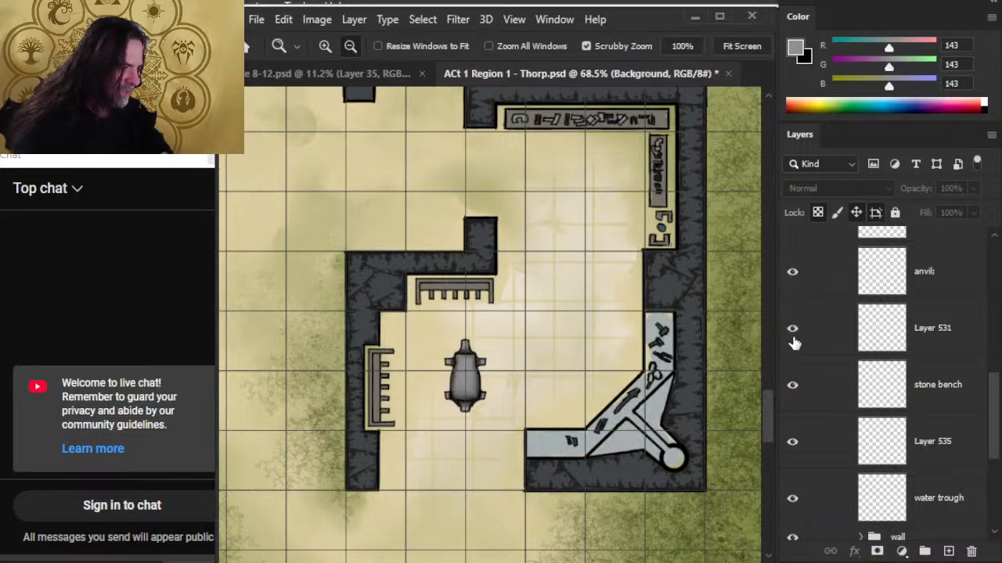
pyautogui.click(795, 392)
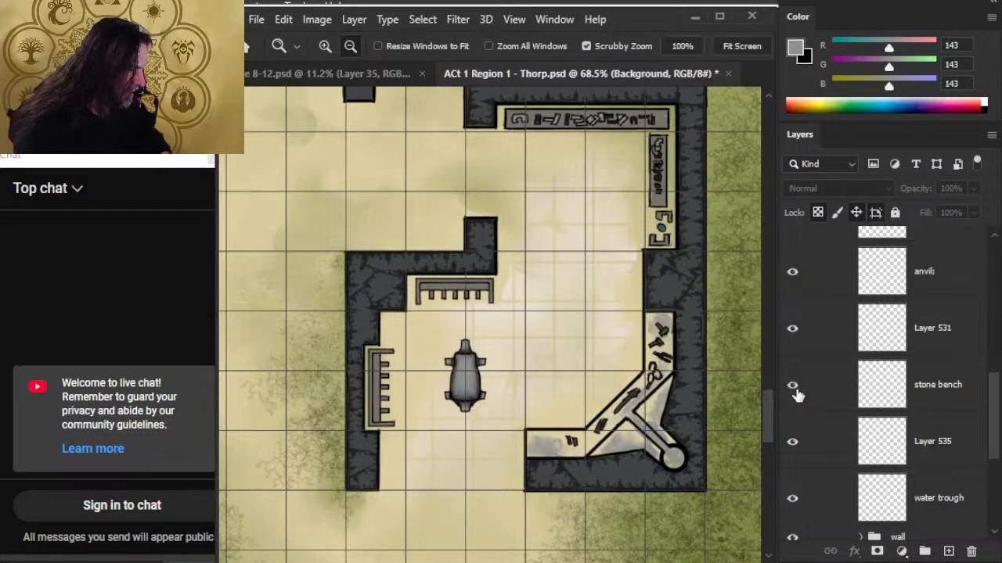
pyautogui.click(796, 393)
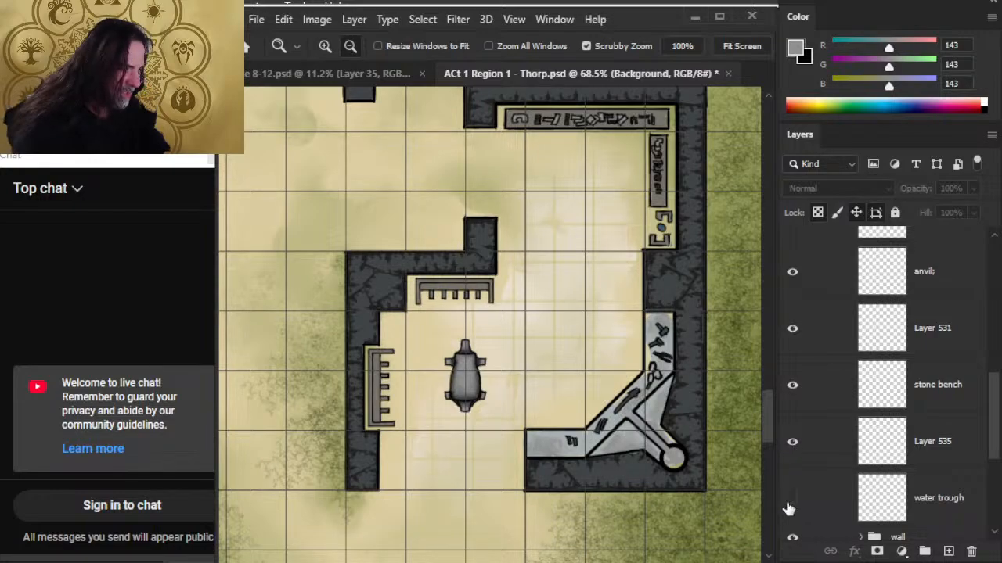
# Check what the smithy's wall subgroup and Layer 533 contribute by toggling their visibility
pyautogui.scroll(-3, 814, 501)
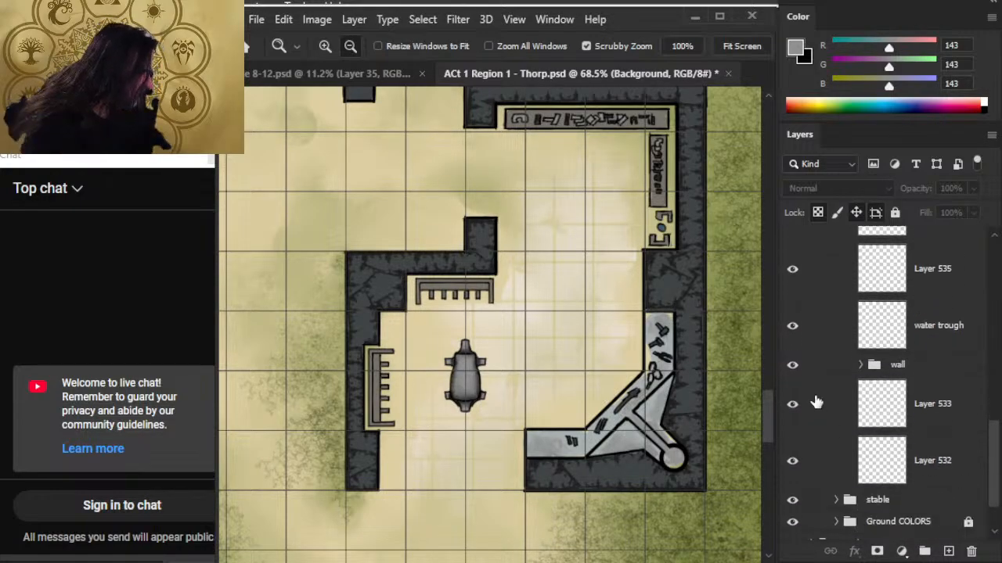
pyautogui.click(792, 365)
pyautogui.click(791, 367)
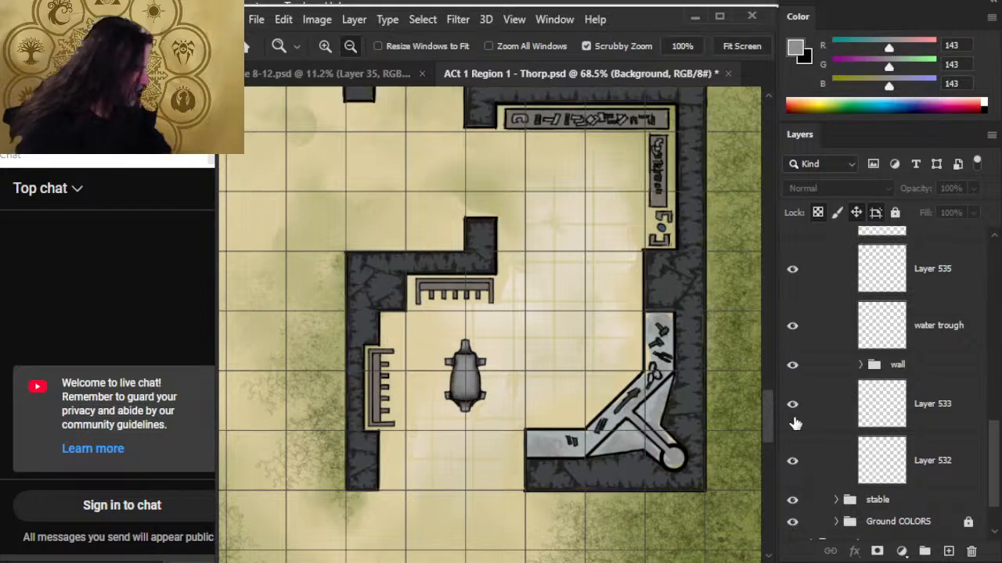
pyautogui.click(793, 415)
pyautogui.click(793, 411)
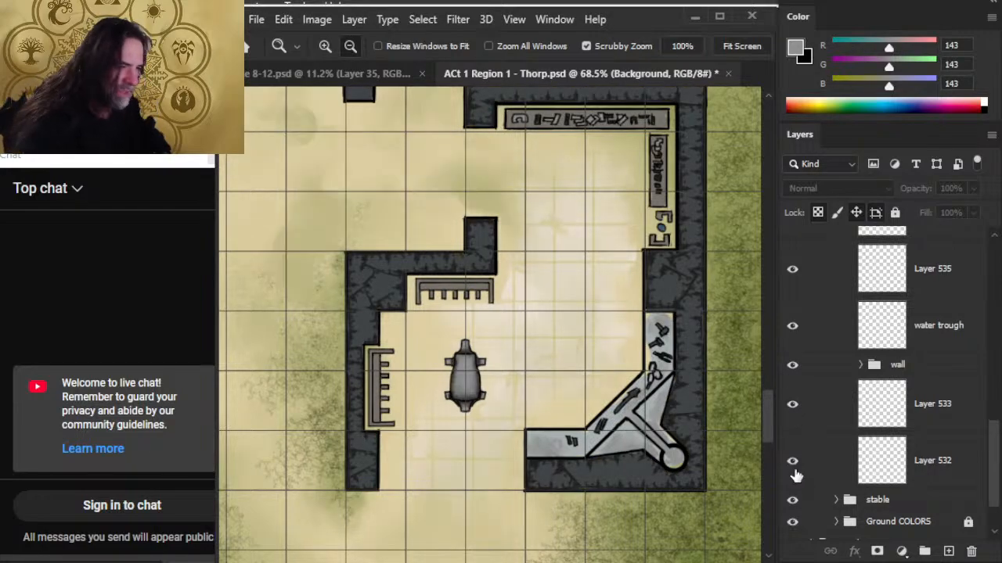
# Compare the smithy floor with Layer 532 and Layer 533 hidden and shown
pyautogui.click(793, 462)
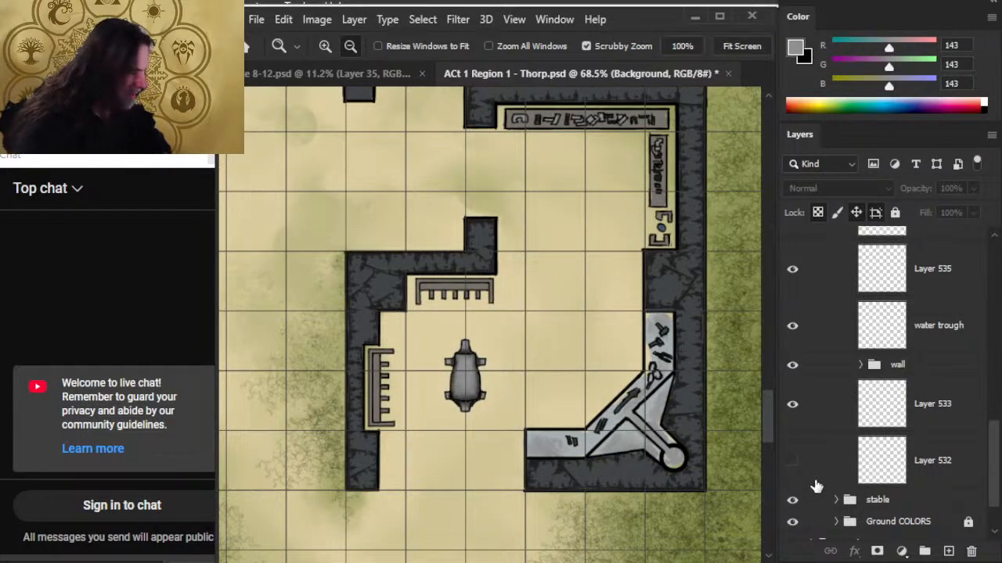
pyautogui.click(795, 407)
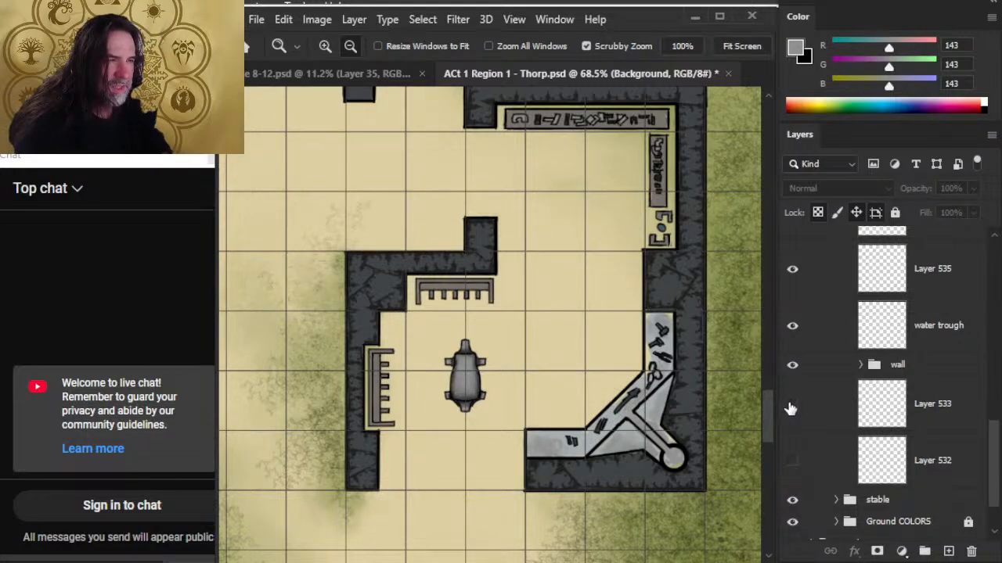
pyautogui.click(793, 405)
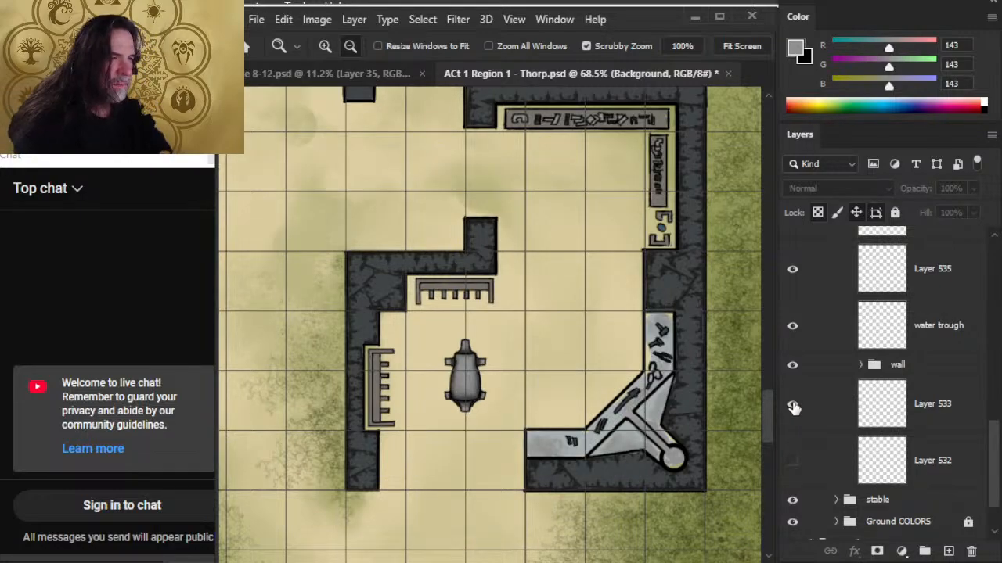
pyautogui.click(790, 464)
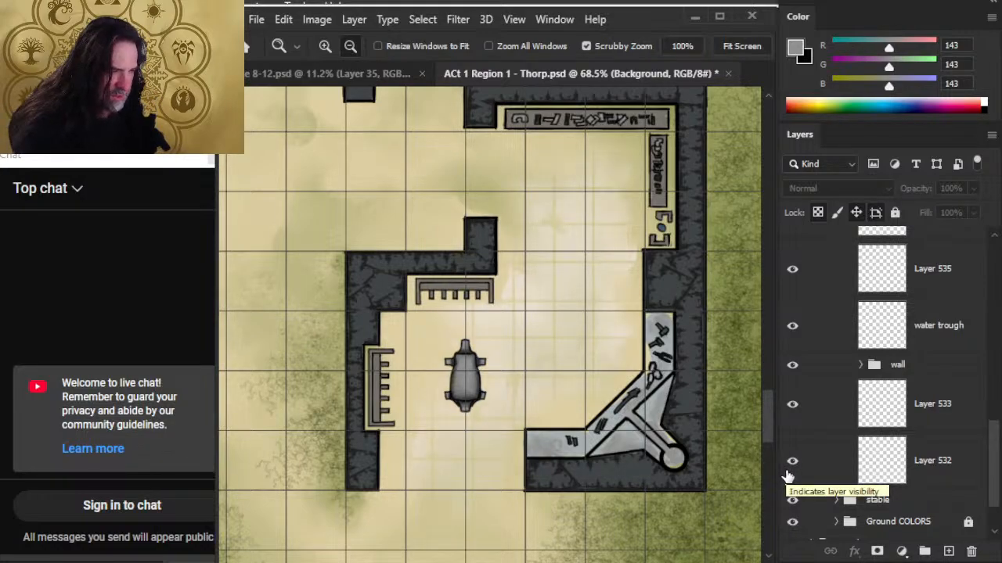
pyautogui.click(786, 466)
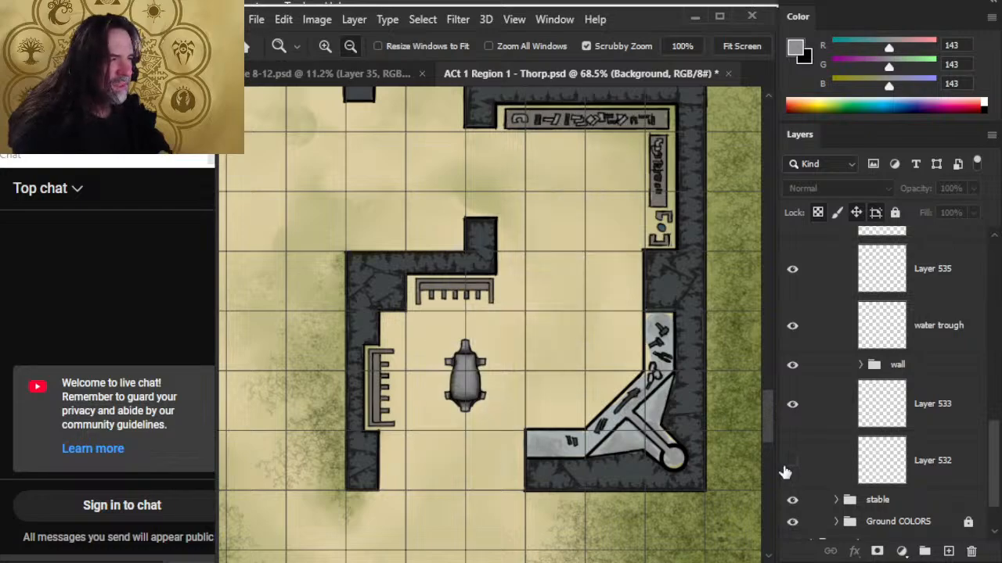
# Try shifting Layer 532 slightly across the smithy floor with the Move tool, and undo the move
pyautogui.click(803, 468)
pyautogui.press('v')
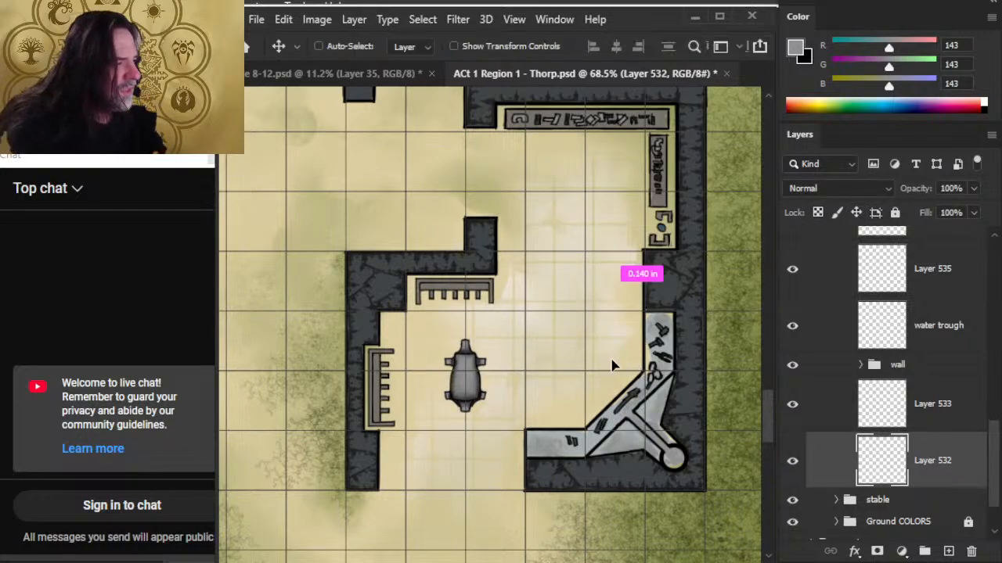
pyautogui.moveTo(610, 366)
pyautogui.mouseDown()
pyautogui.moveTo(623, 368)
pyautogui.moveTo(589, 385)
pyautogui.moveTo(572, 362)
pyautogui.moveTo(671, 362)
pyautogui.moveTo(548, 358)
pyautogui.moveTo(492, 293)
pyautogui.moveTo(572, 262)
pyautogui.moveTo(619, 315)
pyautogui.moveTo(616, 354)
pyautogui.mouseUp()
pyautogui.hotkey('ctrl', 'z')
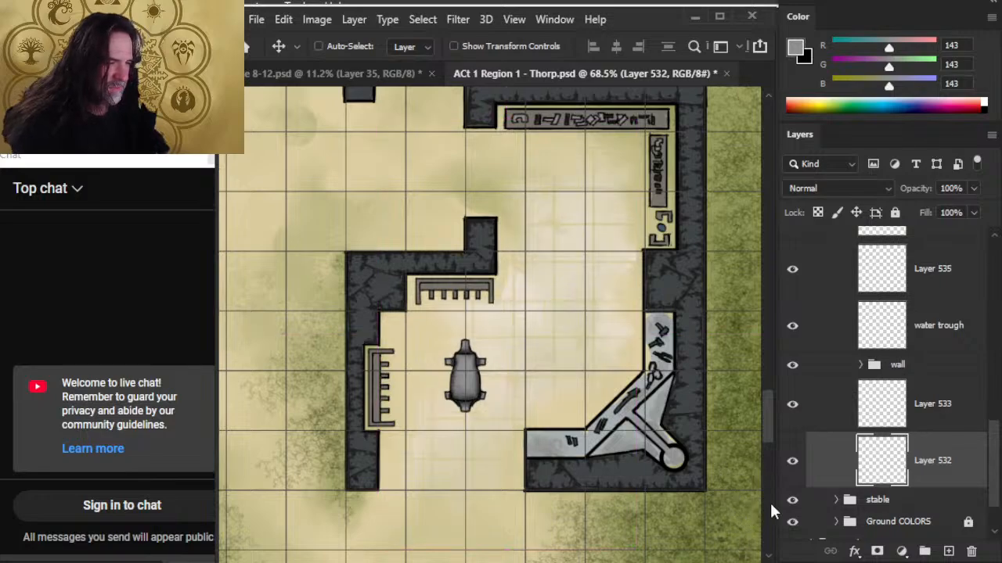
# Hide Layer 532 and look at the smithy floor against the surrounding village ground
pyautogui.click(792, 460)
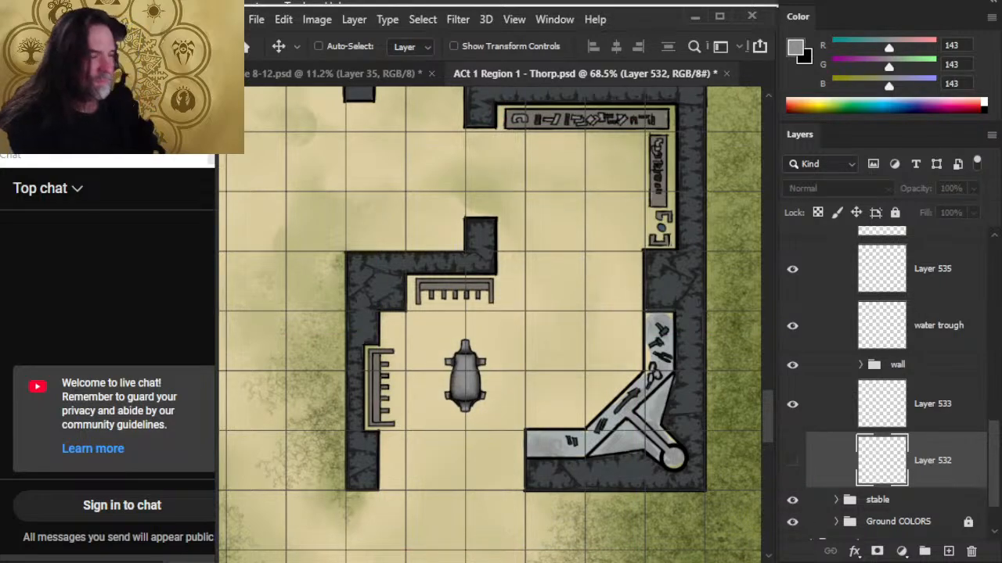
pyautogui.hotkey('alt', 'space')
pyautogui.moveTo(625, 390); pyautogui.dragTo(548, 393)
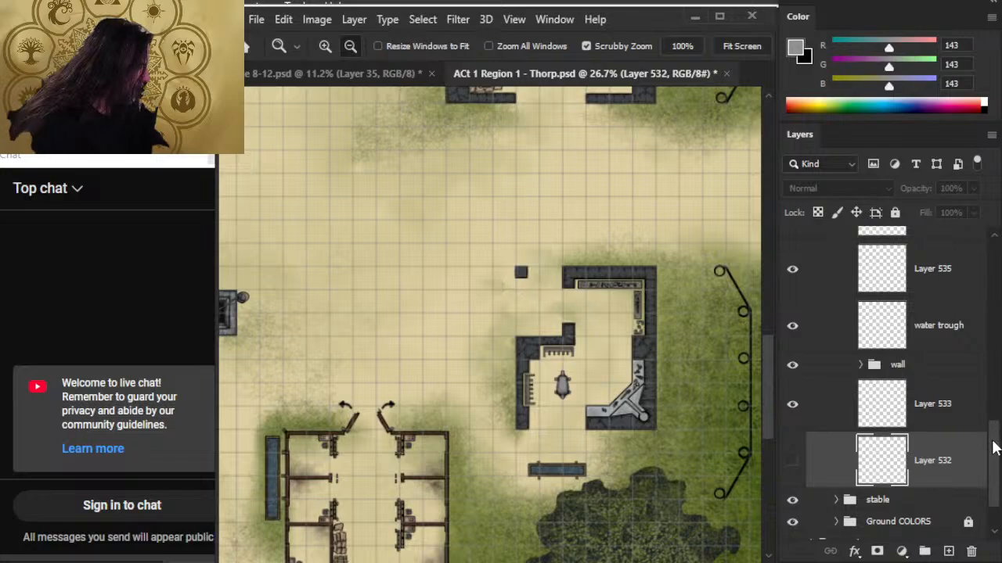
# Select Layer 531, sample grey 136, 136, 136 from the smithy, and reduce the Brush size to 8
pyautogui.moveTo(993, 447); pyautogui.dragTo(992, 397)
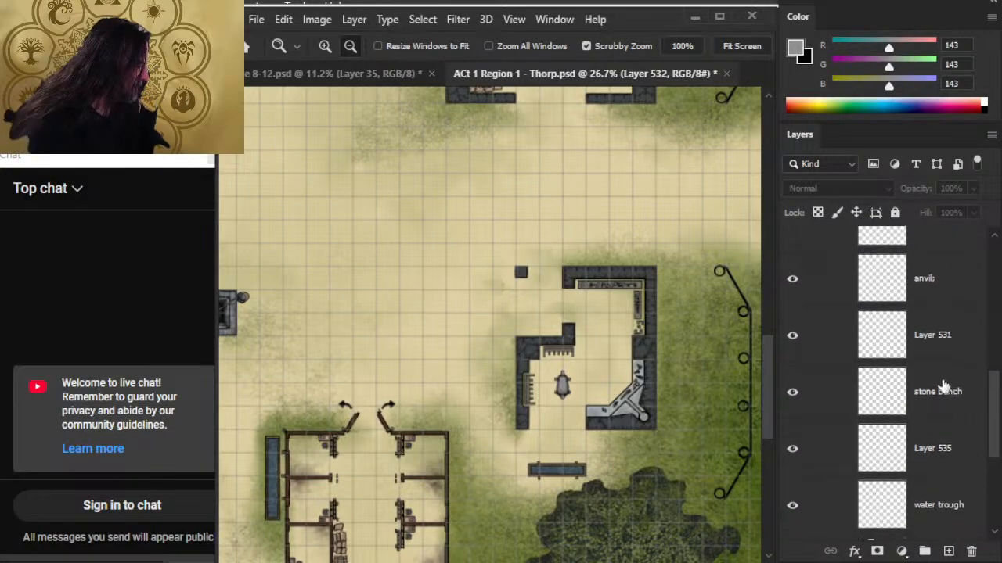
pyautogui.click(882, 343)
pyautogui.moveTo(618, 382); pyautogui.dragTo(724, 396)
pyautogui.keyDown('alt'); pyautogui.click(421, 389); pyautogui.keyUp('alt')
pyautogui.keyDown('alt'); pyautogui.click(420, 387); pyautogui.keyUp('alt')
pyautogui.moveTo(557, 457); pyautogui.dragTo(419, 377)
pyautogui.press('[')
pyautogui.press('[')
pyautogui.press('[')
pyautogui.press('[')
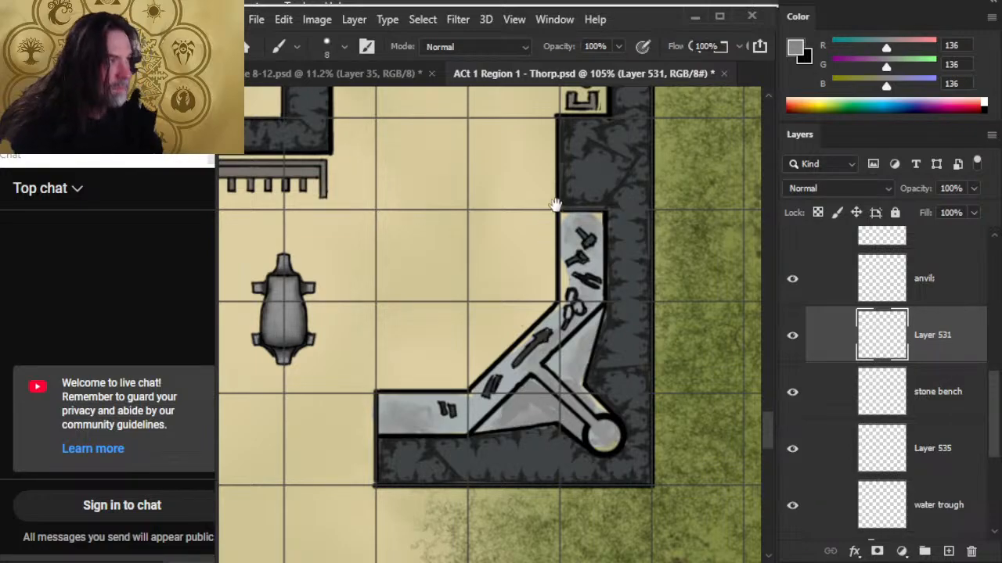
# Sample grey 105, 105, 104 from the fireplace in the house beside the hall with benches
pyautogui.moveTo(556, 205)
pyautogui.mouseDown()
pyautogui.moveTo(517, 463)
pyautogui.moveTo(551, 509)
pyautogui.moveTo(411, 430)
pyautogui.mouseUp()
pyautogui.moveTo(475, 513); pyautogui.dragTo(660, 294)
pyautogui.moveTo(473, 455); pyautogui.dragTo(650, 297)
pyautogui.moveTo(534, 416); pyautogui.dragTo(667, 313)
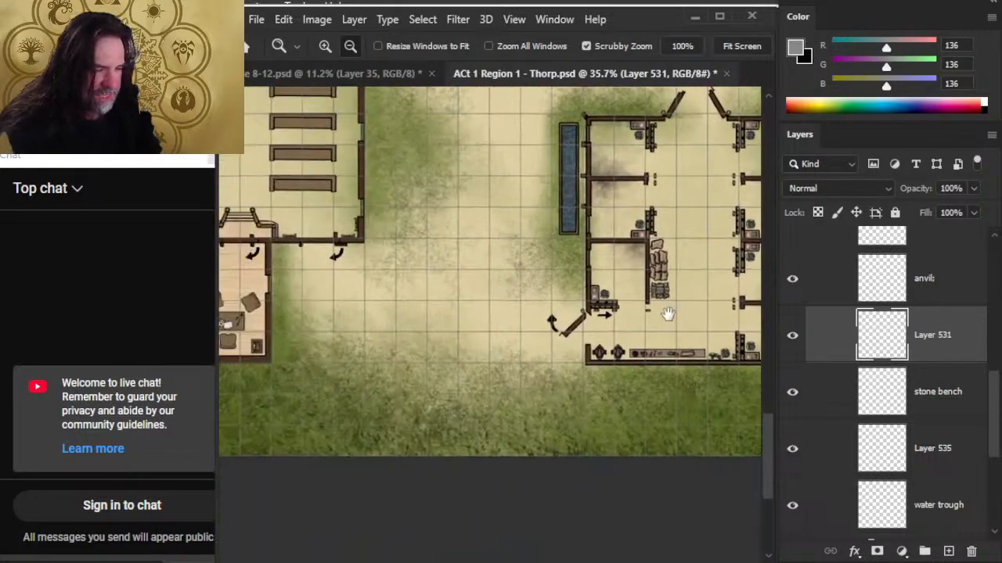
pyautogui.moveTo(347, 384); pyautogui.dragTo(658, 467)
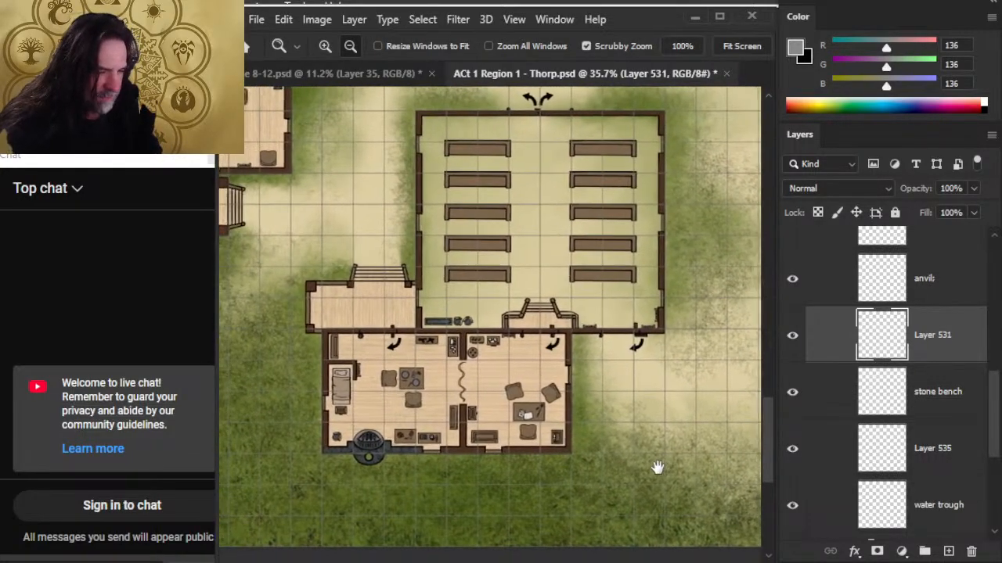
pyautogui.moveTo(377, 480); pyautogui.dragTo(430, 472)
pyautogui.moveTo(389, 430)
pyautogui.mouseDown()
pyautogui.moveTo(475, 420)
pyautogui.moveTo(542, 447)
pyautogui.mouseUp()
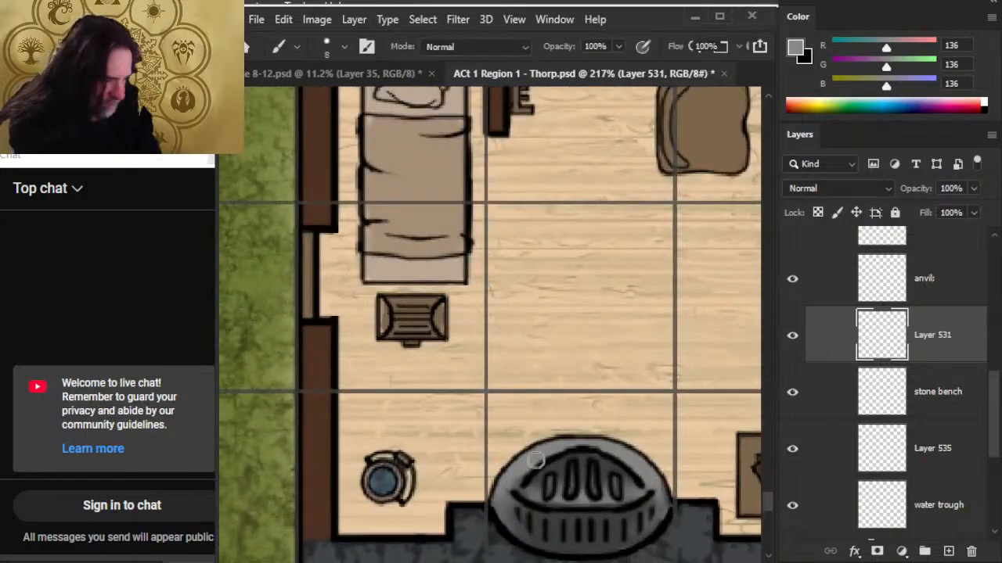
pyautogui.keyDown('alt'); pyautogui.click(527, 457); pyautogui.keyUp('alt')
pyautogui.moveTo(641, 425); pyautogui.dragTo(474, 427)
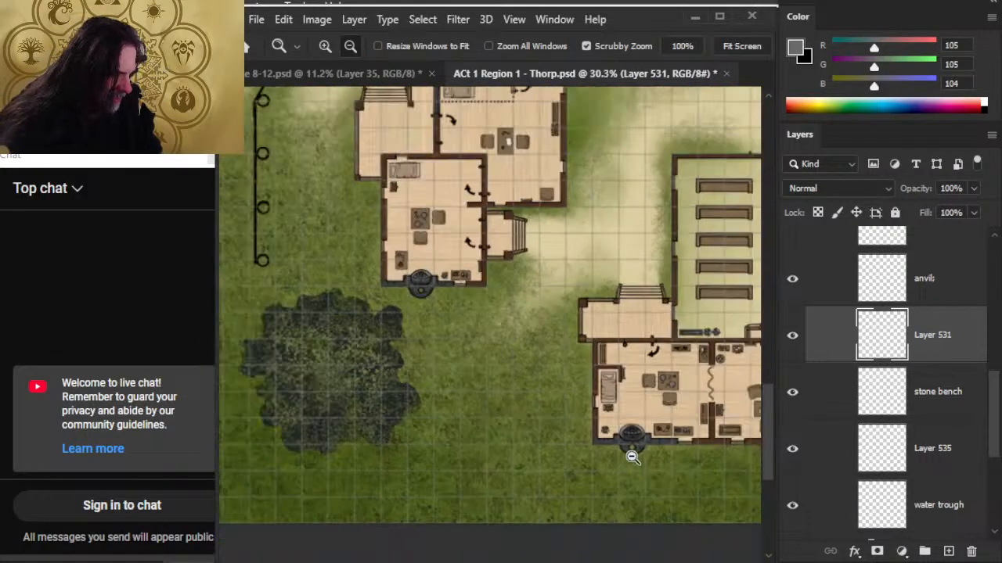
# Paint the vertical arm of the smithy's corner bench on Layer 531 with the sampled dark grey and a size 20 Brush
pyautogui.moveTo(632, 458); pyautogui.dragTo(619, 454)
pyautogui.moveTo(633, 438); pyautogui.dragTo(376, 442)
pyautogui.moveTo(599, 470); pyautogui.dragTo(318, 394)
pyautogui.moveTo(630, 357)
pyautogui.mouseDown()
pyautogui.moveTo(390, 420)
pyautogui.moveTo(381, 469)
pyautogui.mouseUp()
pyautogui.moveTo(527, 288); pyautogui.dragTo(456, 337)
pyautogui.moveTo(488, 301)
pyautogui.mouseDown()
pyautogui.moveTo(530, 324)
pyautogui.moveTo(495, 333)
pyautogui.moveTo(507, 294)
pyautogui.moveTo(500, 235)
pyautogui.moveTo(504, 250)
pyautogui.moveTo(509, 228)
pyautogui.moveTo(485, 227)
pyautogui.moveTo(486, 307)
pyautogui.mouseUp()
pyautogui.press(']')
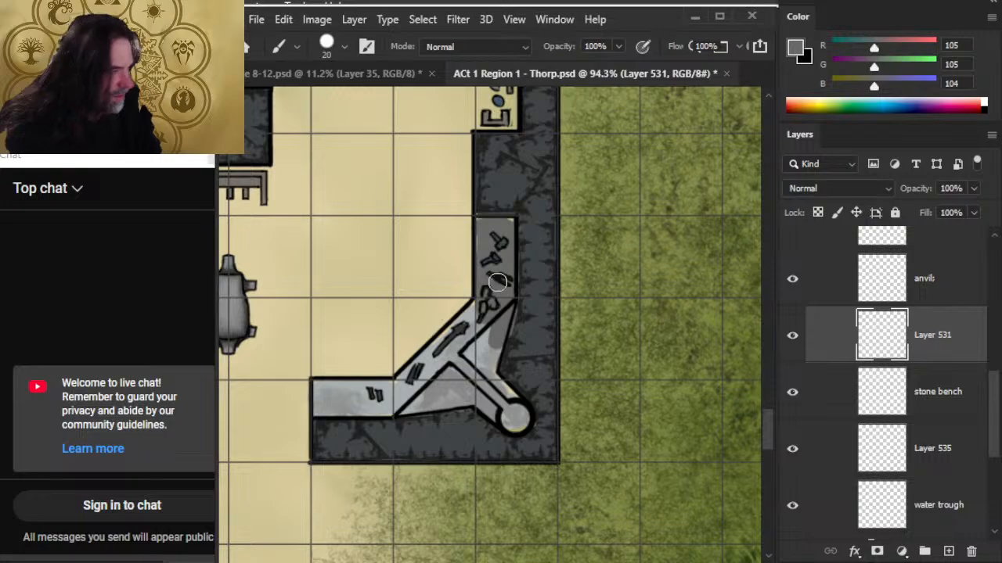
# Check what the stone bench layer contributes beneath the new grey paint by toggling its visibility
pyautogui.moveTo(994, 438)
pyautogui.mouseDown()
pyautogui.moveTo(992, 376)
pyautogui.moveTo(999, 443)
pyautogui.moveTo(926, 409)
pyautogui.mouseUp()
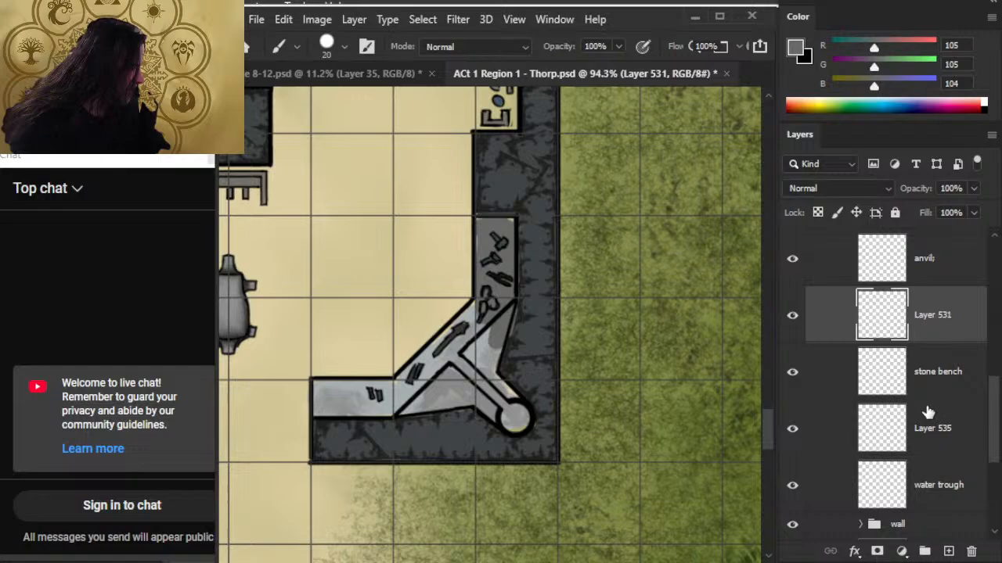
pyautogui.click(790, 376)
pyautogui.click(791, 376)
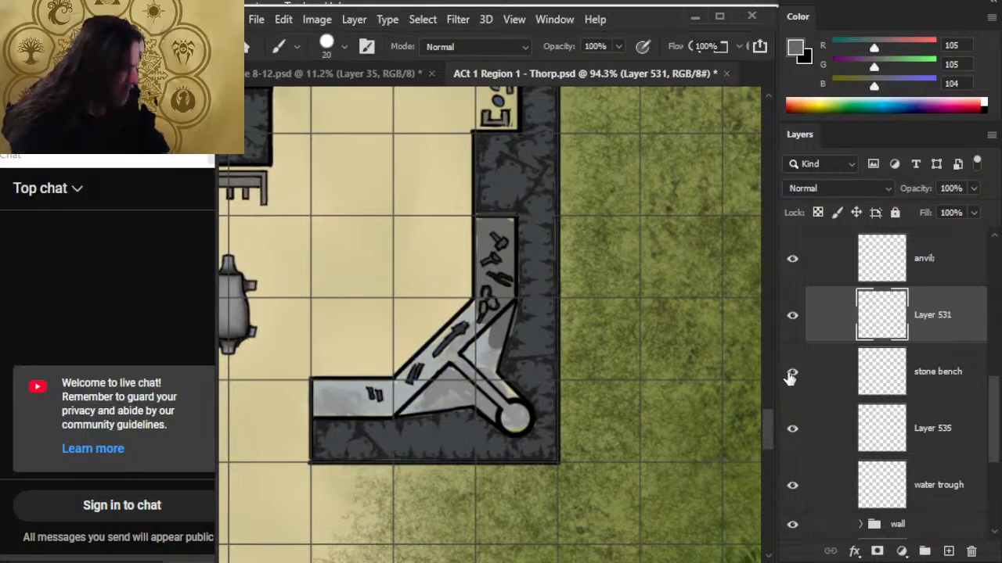
# Check what Layer 535 and the water trough layer contribute to the smithy by toggling their visibility
pyautogui.click(792, 431)
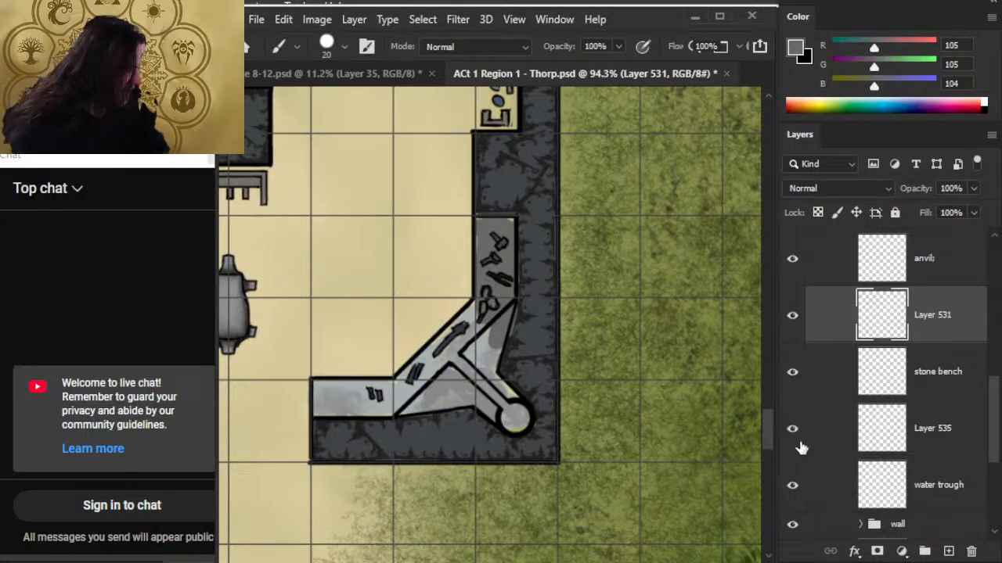
pyautogui.click(792, 489)
pyautogui.click(791, 490)
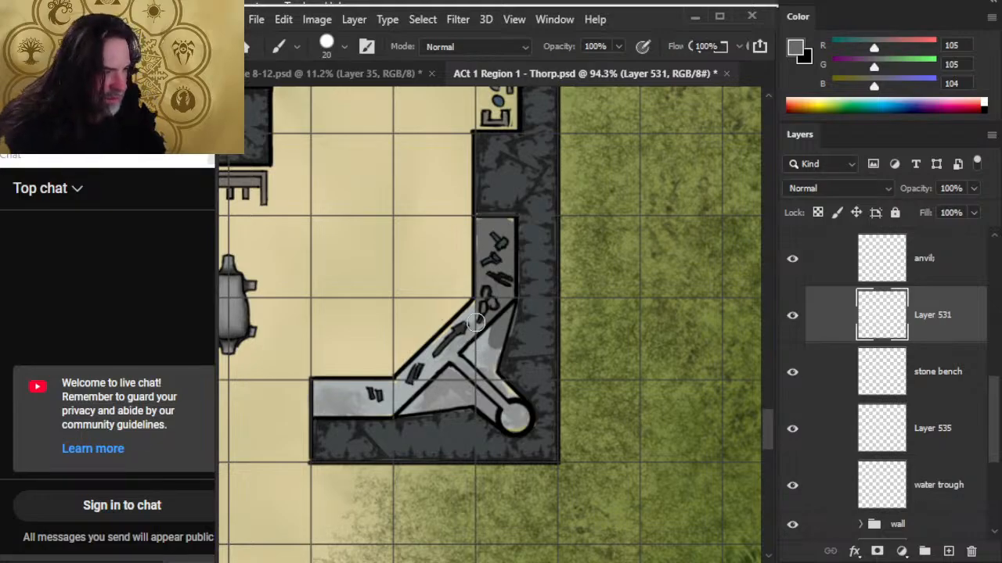
# Paint the forge hood's upper wedge, beside the bench's vertical arm, in grey 105, 105, 104 on Layer 531 with a size 20 Brush
pyautogui.press('e')
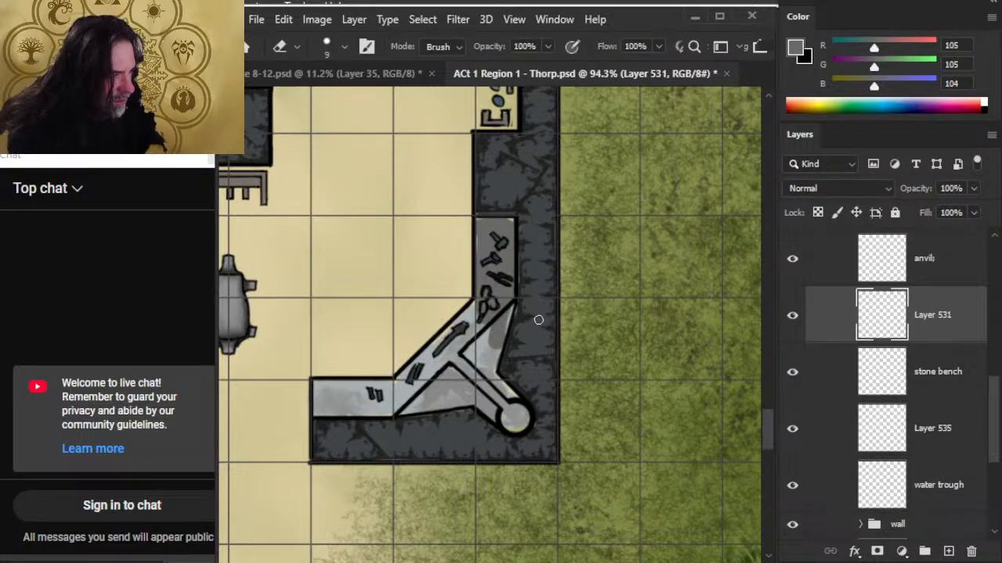
pyautogui.press('b')
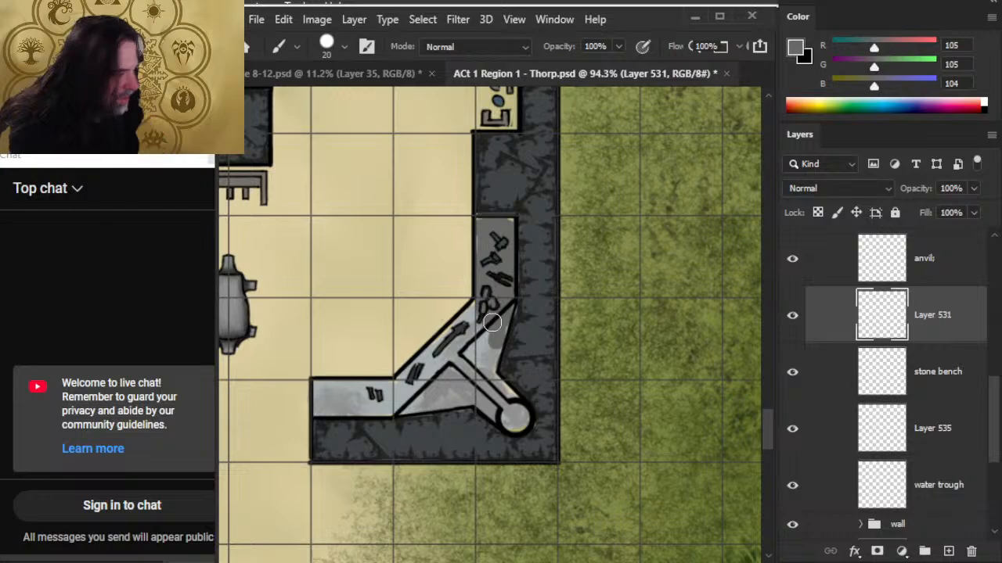
pyautogui.click(831, 392)
pyautogui.press('e')
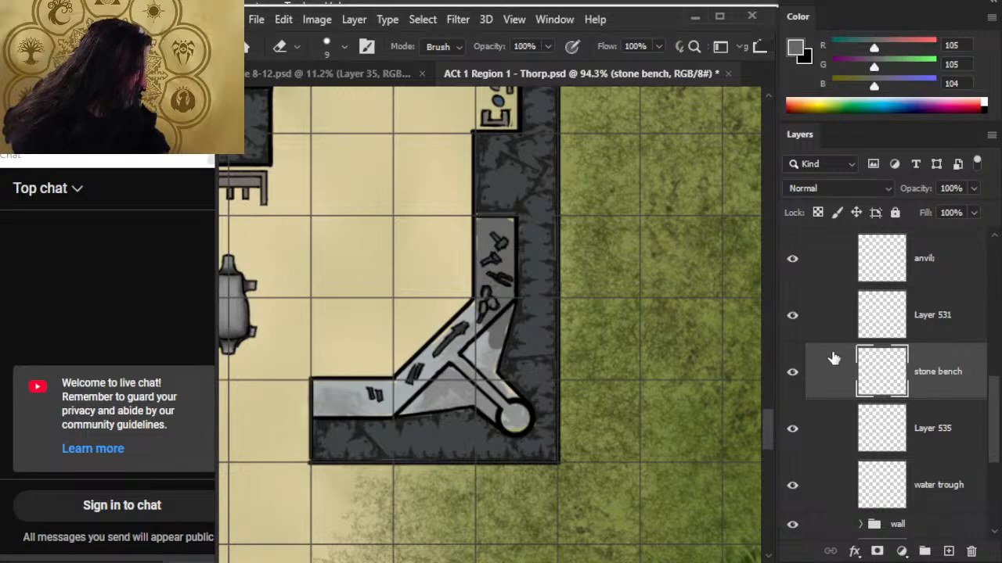
pyautogui.click(810, 325)
pyautogui.press('b')
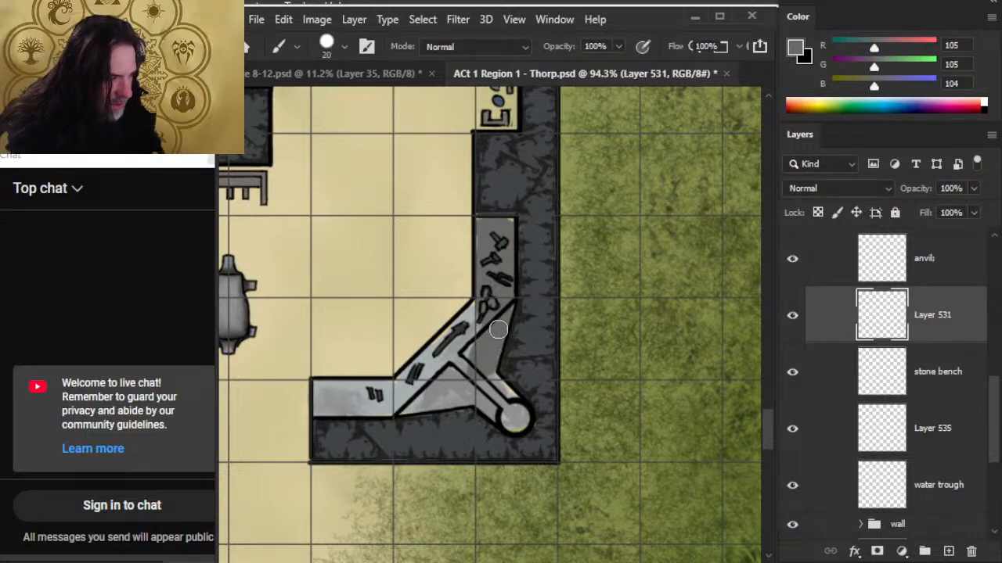
# Reduce the Brush size to 7 and touch up the edges of the bench's vertical arm and the forge's upper wedge, trimming with the Eraser
pyautogui.press('[')
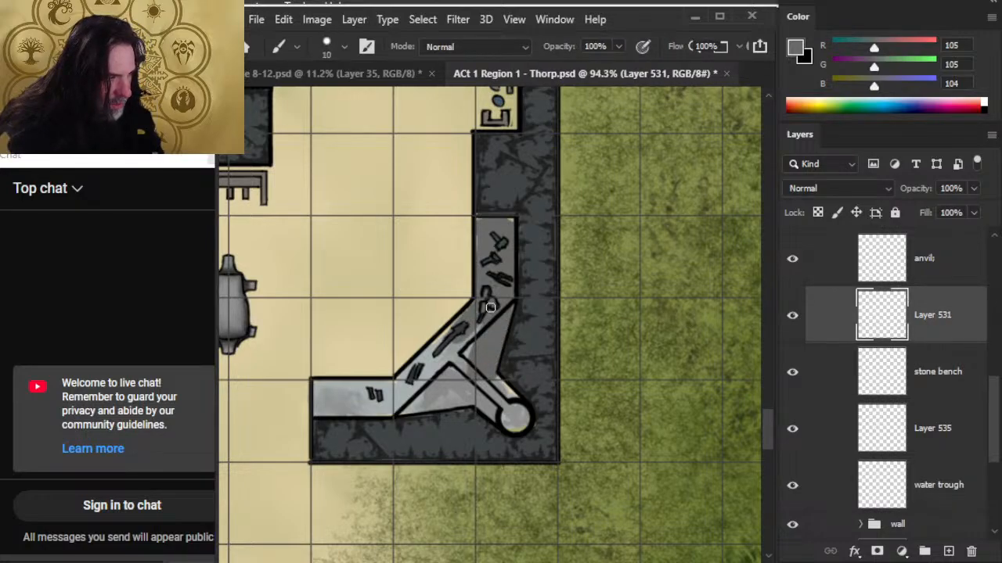
pyautogui.press('[')
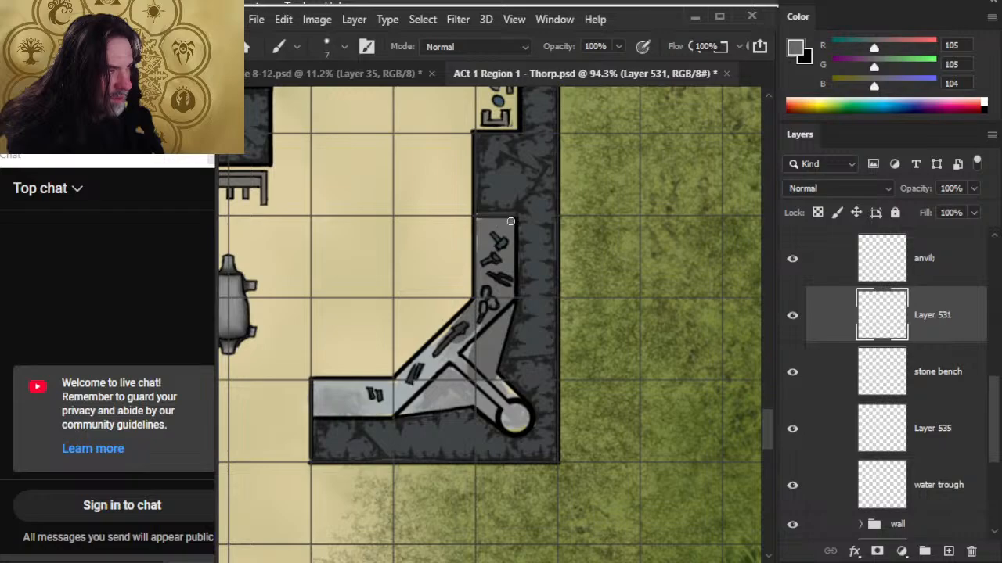
pyautogui.press('e')
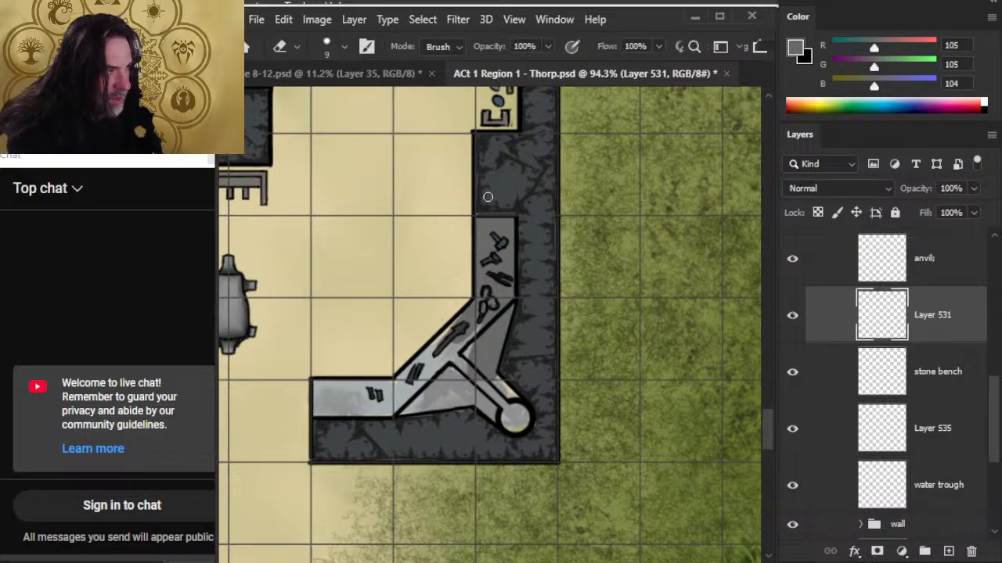
pyautogui.press('b')
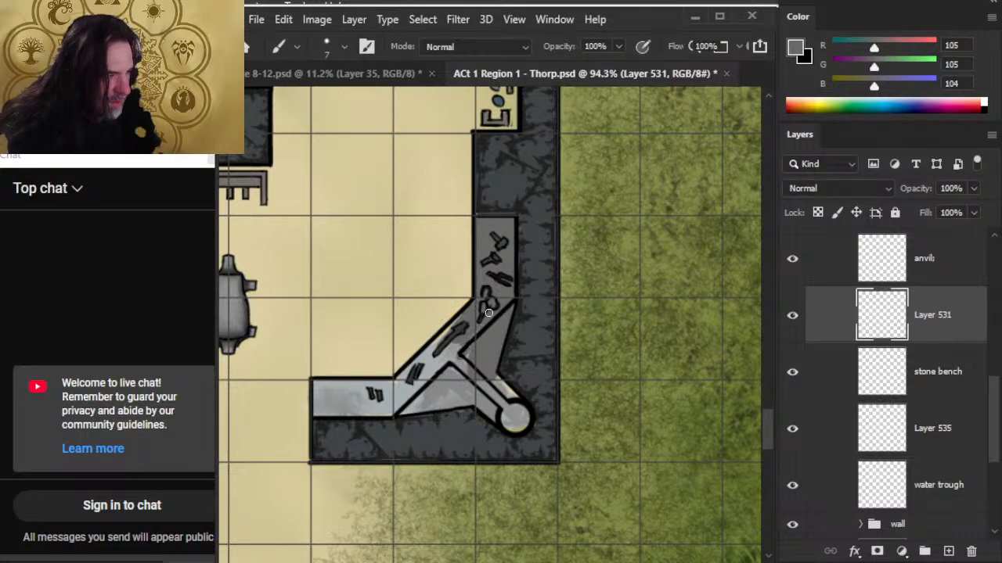
# Paint the diagonal and horizontal arms of the smithy's corner bench in the same dark grey on Layer 531
pyautogui.moveTo(466, 348)
pyautogui.mouseDown()
pyautogui.moveTo(432, 366)
pyautogui.moveTo(428, 353)
pyautogui.moveTo(406, 376)
pyautogui.moveTo(418, 390)
pyautogui.moveTo(417, 368)
pyautogui.moveTo(332, 390)
pyautogui.mouseUp()
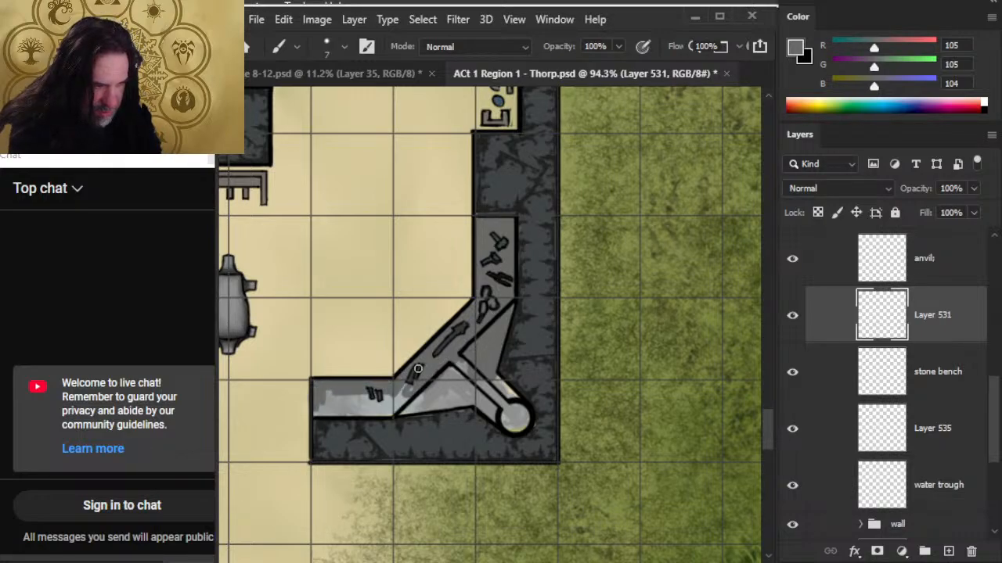
pyautogui.moveTo(383, 408)
pyautogui.mouseDown()
pyautogui.moveTo(338, 399)
pyautogui.moveTo(395, 412)
pyautogui.mouseUp()
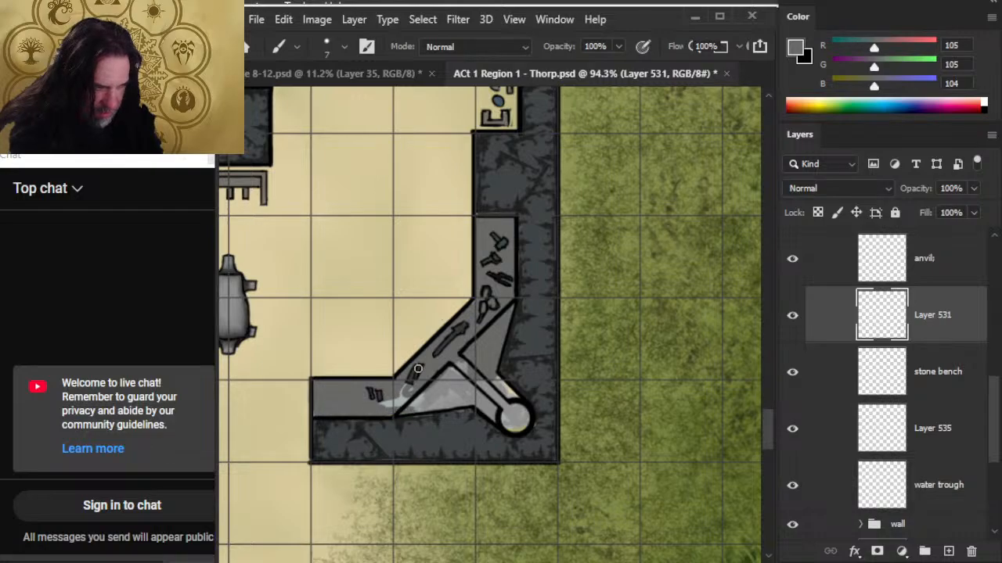
pyautogui.press('e')
pyautogui.press('b')
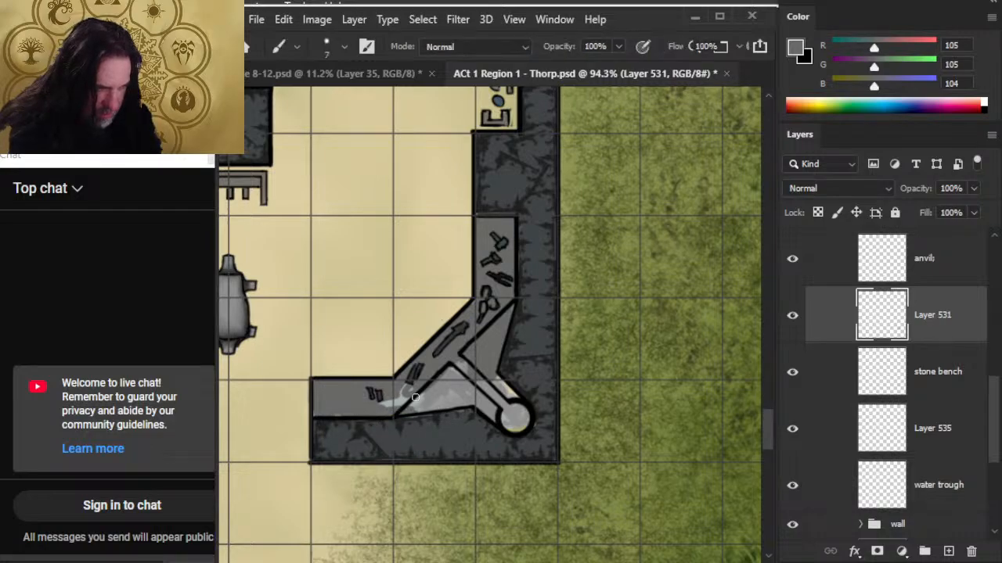
# Fill the remaining light patches at the bench joint, then paint the forge's lower wedge, flue and round chimney dark grey
pyautogui.moveTo(387, 402)
pyautogui.mouseDown()
pyautogui.moveTo(446, 381)
pyautogui.moveTo(460, 403)
pyautogui.moveTo(448, 375)
pyautogui.moveTo(487, 418)
pyautogui.mouseUp()
pyautogui.press('e')
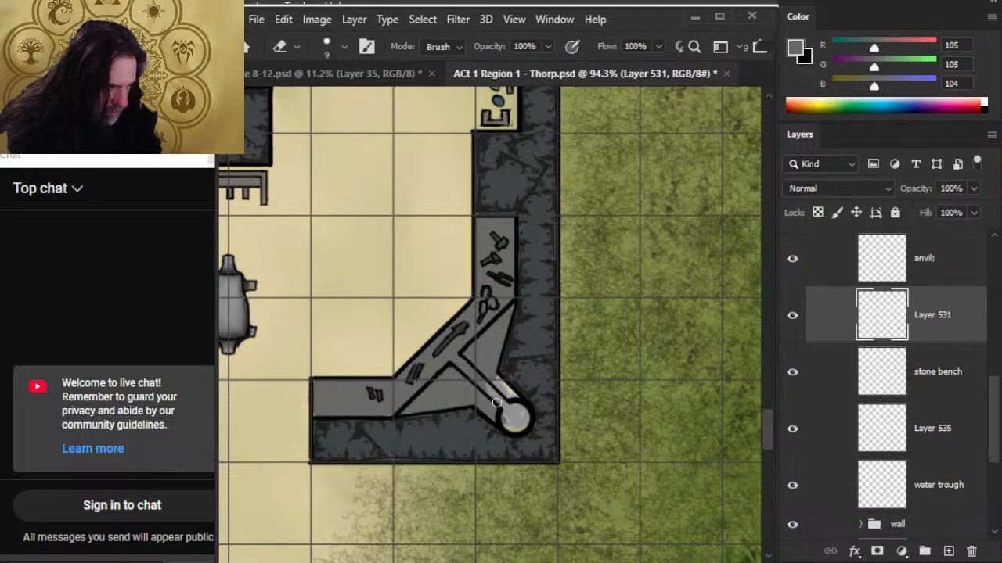
pyautogui.press('b')
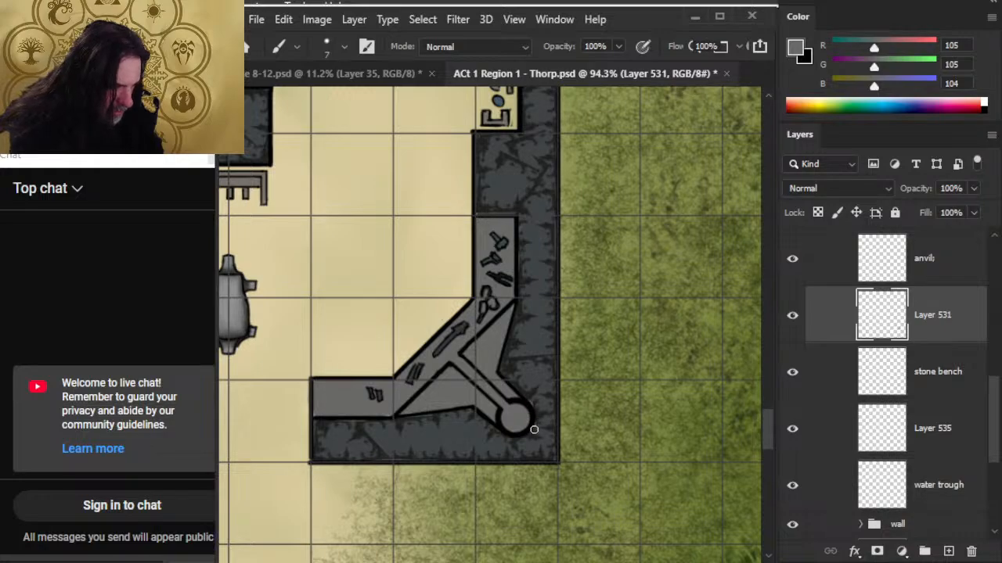
# Erase the stray grey around the forge's chimney and merge Layer 531 down into the stone bench layer
pyautogui.press('e')
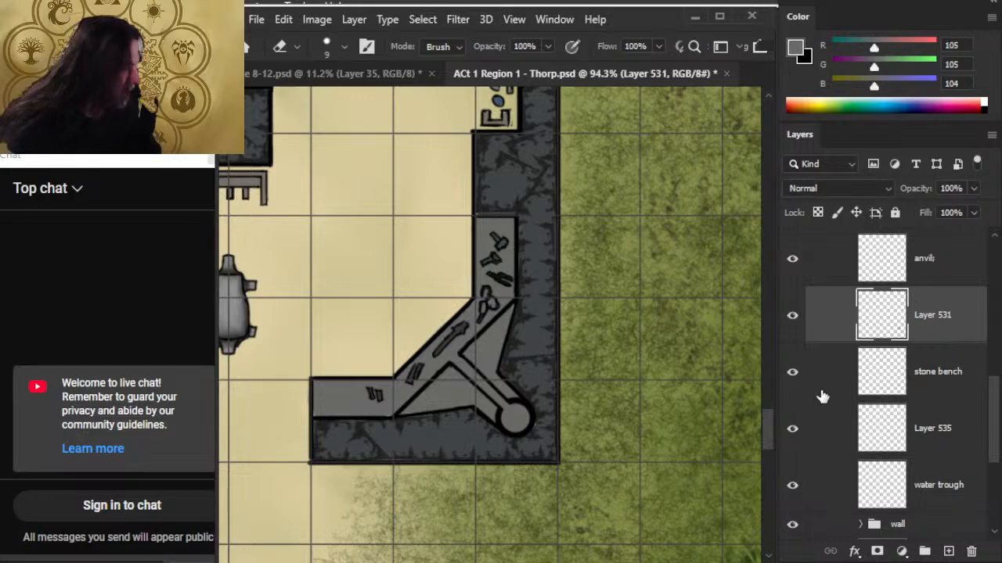
pyautogui.rightClick(824, 332)
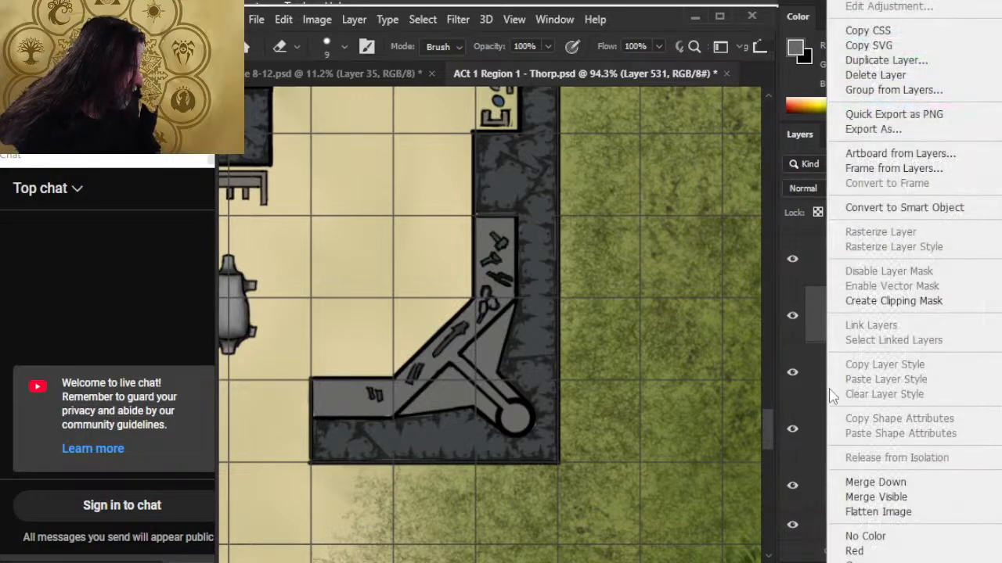
pyautogui.click(872, 486)
# Sample green 117, 126, 62 from the chimney opening of the westernmost house's fireplace, near the dark tree
pyautogui.hotkey('alt', 'space')
pyautogui.moveTo(613, 431); pyautogui.dragTo(471, 399)
pyautogui.moveTo(396, 471); pyautogui.dragTo(618, 376)
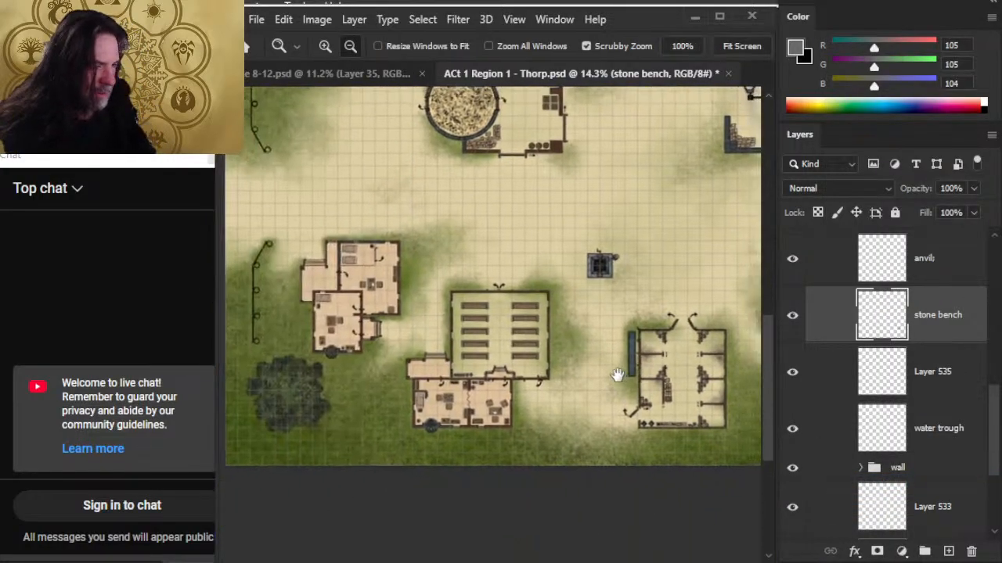
pyautogui.moveTo(312, 371)
pyautogui.mouseDown()
pyautogui.moveTo(434, 382)
pyautogui.moveTo(463, 374)
pyautogui.mouseUp()
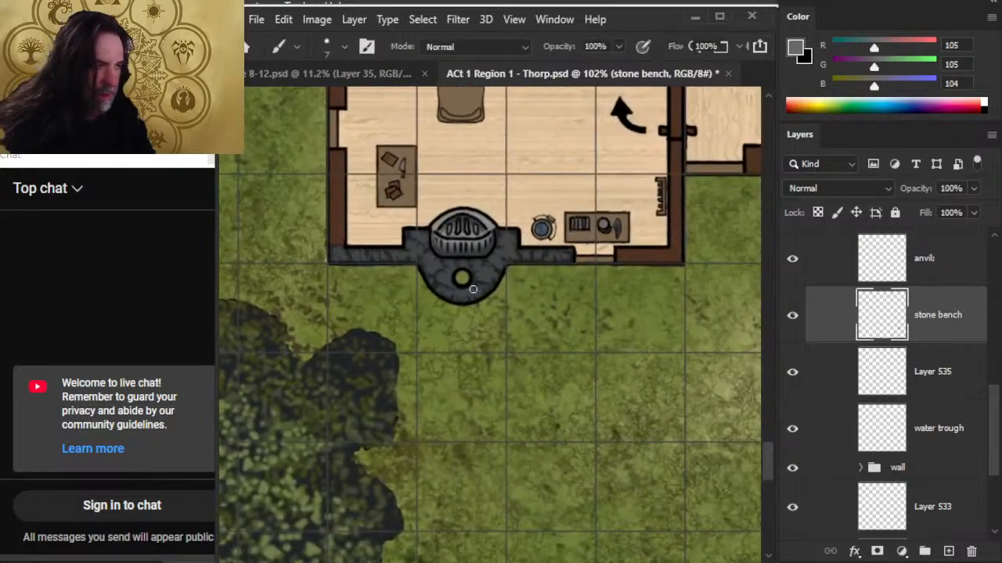
pyautogui.keyDown('alt'); pyautogui.click(462, 278); pyautogui.keyUp('alt')
# Paint the centre of the smithy forge's round chimney with the sampled green on the stone bench layer
pyautogui.hotkey('alt', 'space')
pyautogui.moveTo(575, 325); pyautogui.dragTo(471, 344)
pyautogui.moveTo(577, 363); pyautogui.dragTo(352, 329)
pyautogui.moveTo(654, 394); pyautogui.dragTo(344, 318)
pyautogui.moveTo(655, 333); pyautogui.dragTo(355, 415)
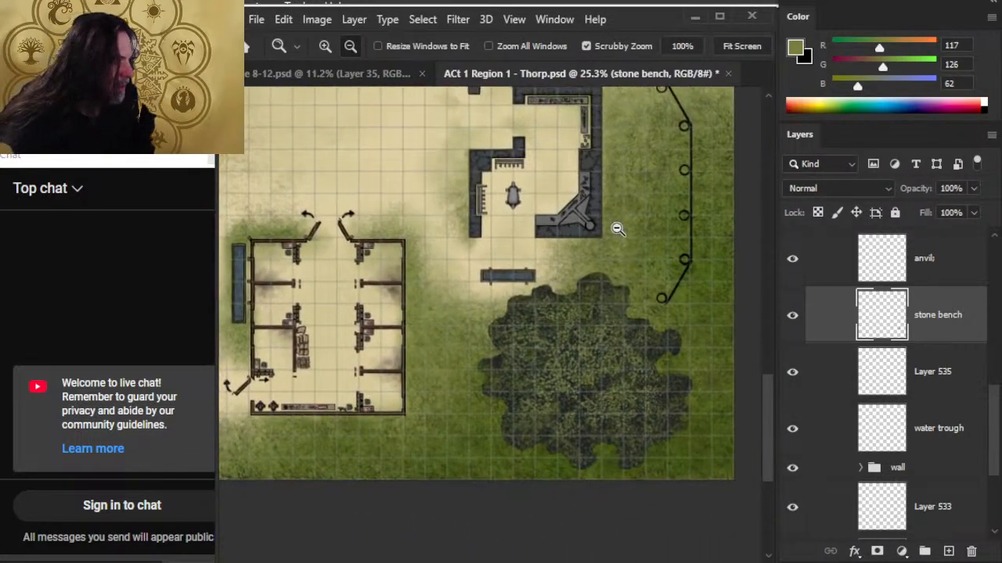
pyautogui.moveTo(584, 225); pyautogui.dragTo(682, 265)
pyautogui.moveTo(616, 219); pyautogui.dragTo(621, 221)
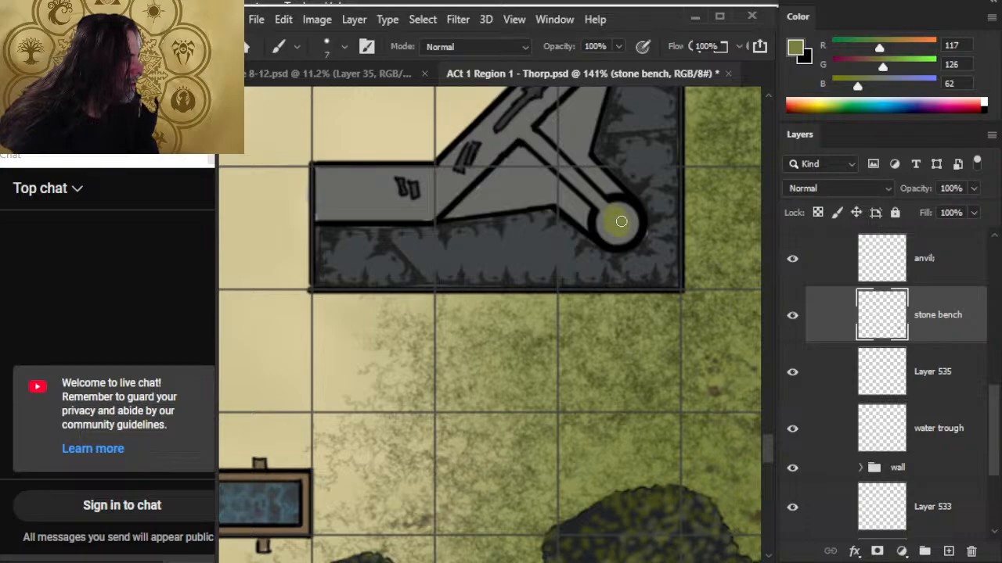
# Resample green 117, 126, 62 from the forge's chimney and fill the rest of its round opening
pyautogui.press('x')
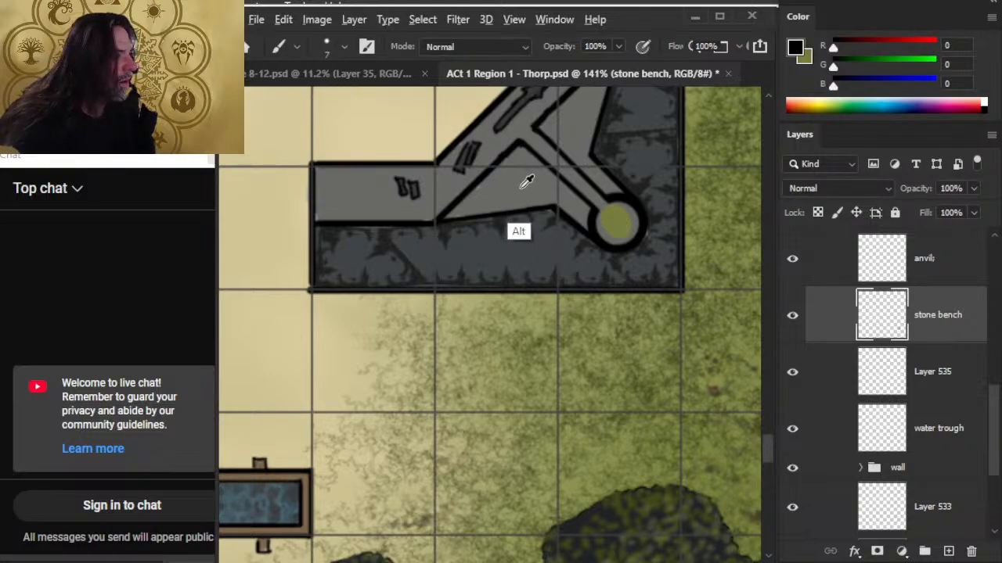
pyautogui.keyDown('alt'); pyautogui.click(509, 227); pyautogui.keyUp('alt')
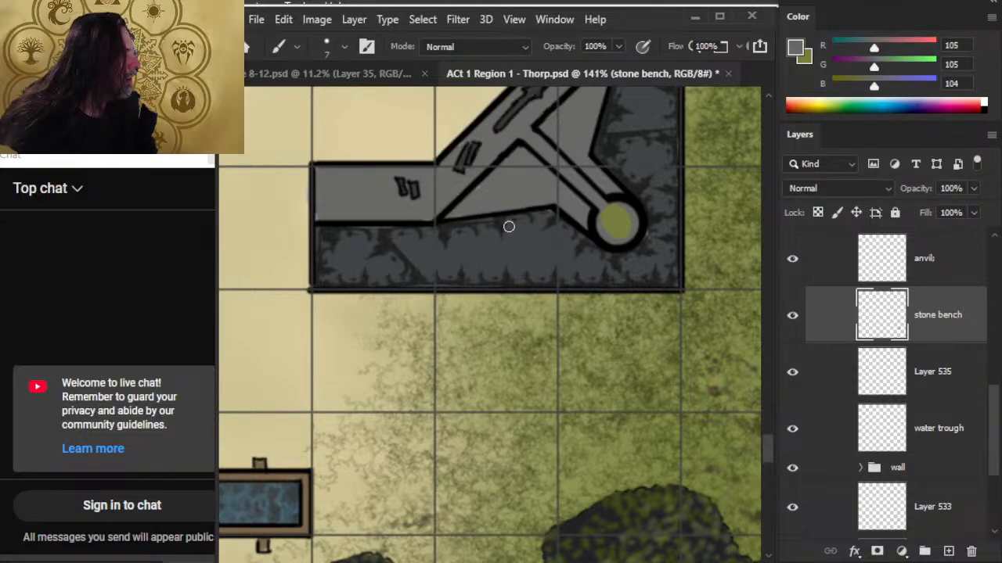
pyautogui.keyDown('alt'); pyautogui.click(622, 226); pyautogui.keyUp('alt')
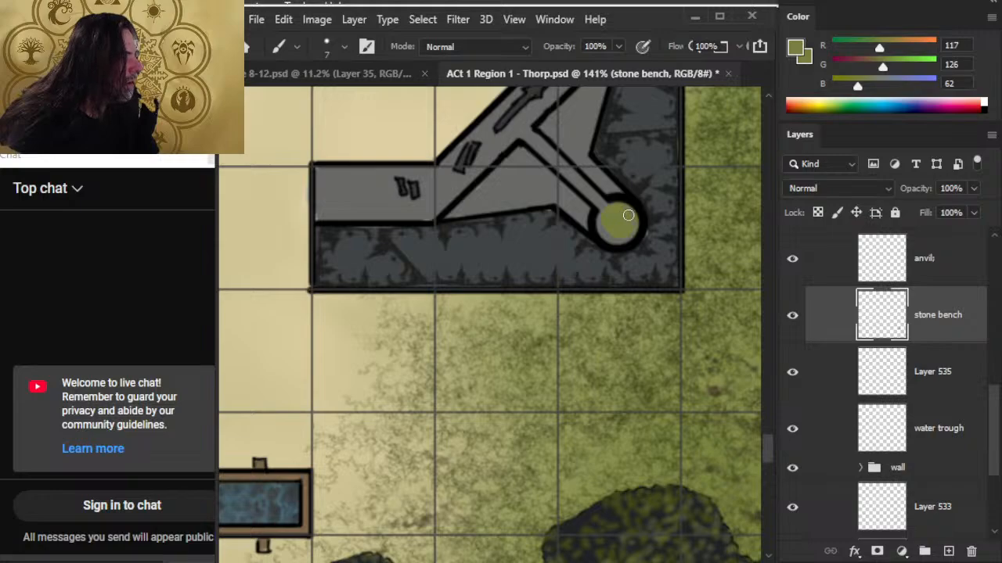
pyautogui.press('z')
pyautogui.moveTo(630, 322)
pyautogui.mouseDown()
pyautogui.moveTo(534, 324)
pyautogui.moveTo(513, 344)
pyautogui.mouseUp()
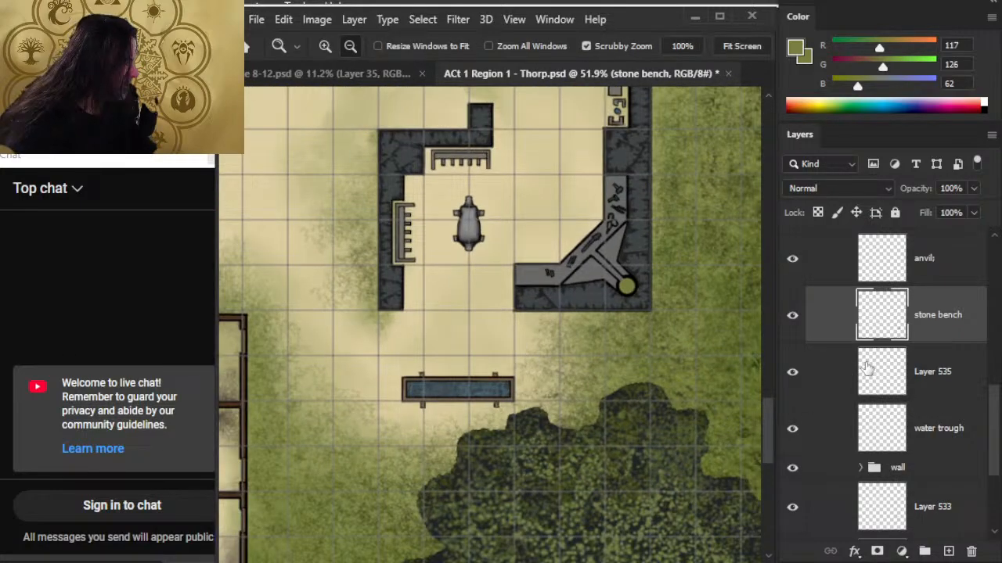
# Add a new empty layer directly above the stone bench layer and save the document
pyautogui.click(949, 551)
pyautogui.moveTo(570, 404); pyautogui.dragTo(673, 372)
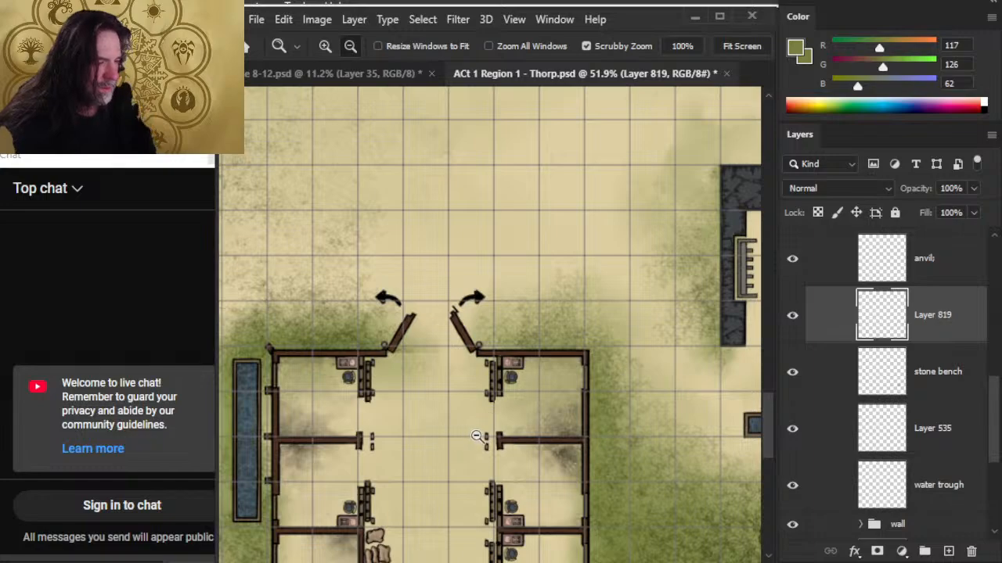
pyautogui.hotkey('ctrl', 's')
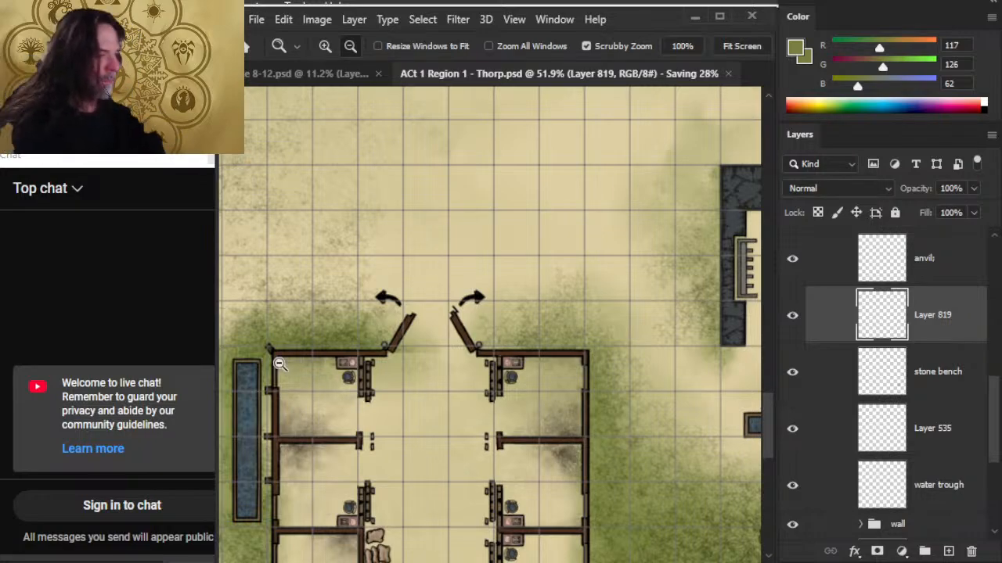
# Sample grey 133, 133, 132 as foreground and a darker grey as background from the fireplace in the house beside the hall with benches
pyautogui.moveTo(360, 493); pyautogui.dragTo(693, 290)
pyautogui.moveTo(423, 365); pyautogui.dragTo(671, 364)
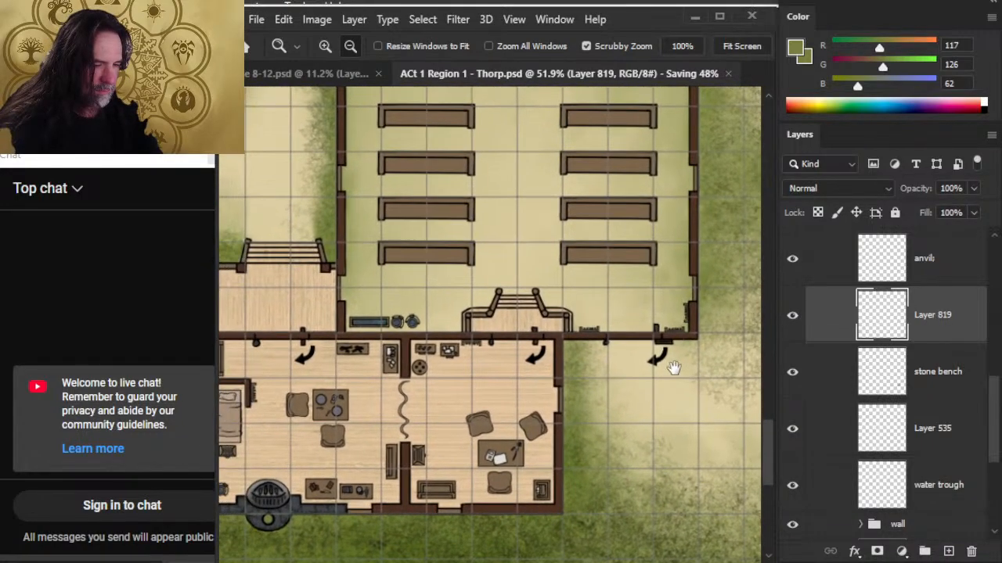
pyautogui.moveTo(352, 488); pyautogui.dragTo(454, 444)
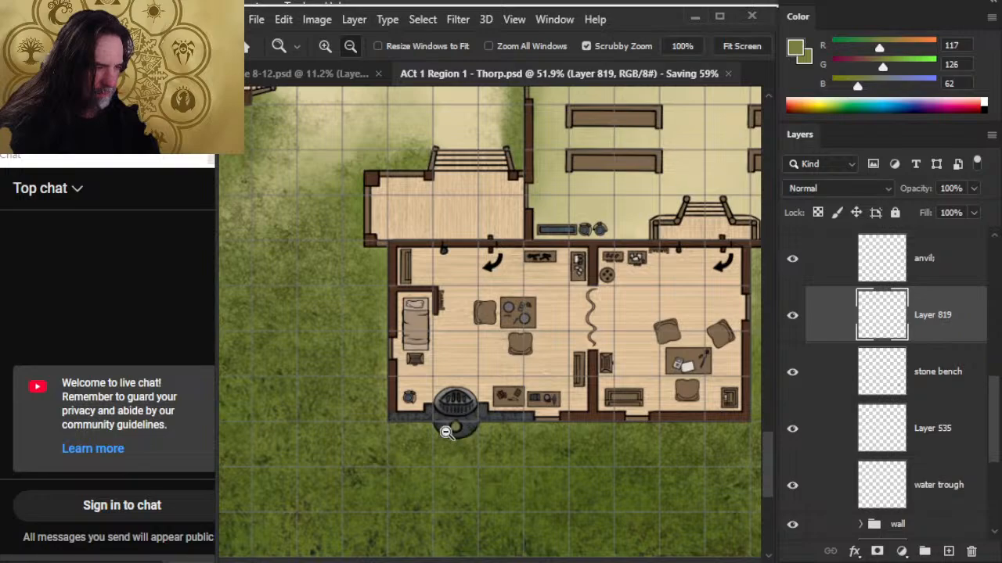
pyautogui.moveTo(434, 415); pyautogui.dragTo(581, 407)
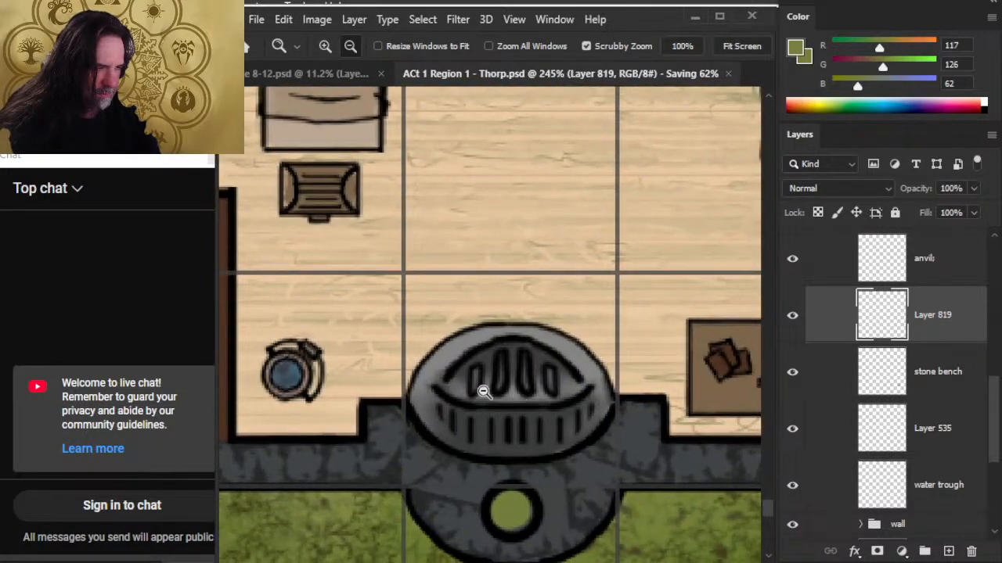
pyautogui.press('b')
pyautogui.keyDown('alt'); pyautogui.click(450, 360); pyautogui.keyUp('alt')
pyautogui.press('x')
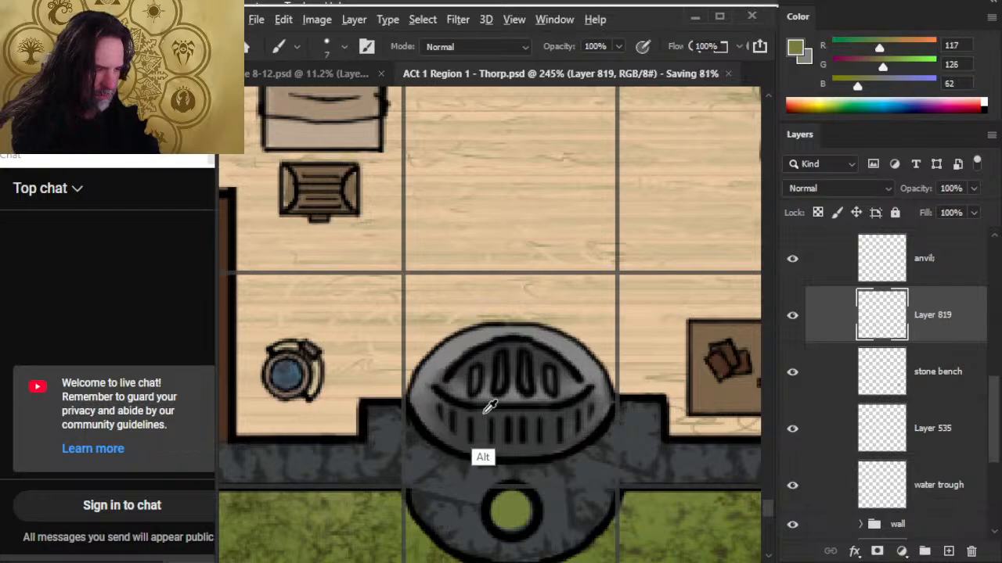
pyautogui.keyDown('alt'); pyautogui.click(480, 435); pyautogui.keyUp('alt')
pyautogui.press('x')
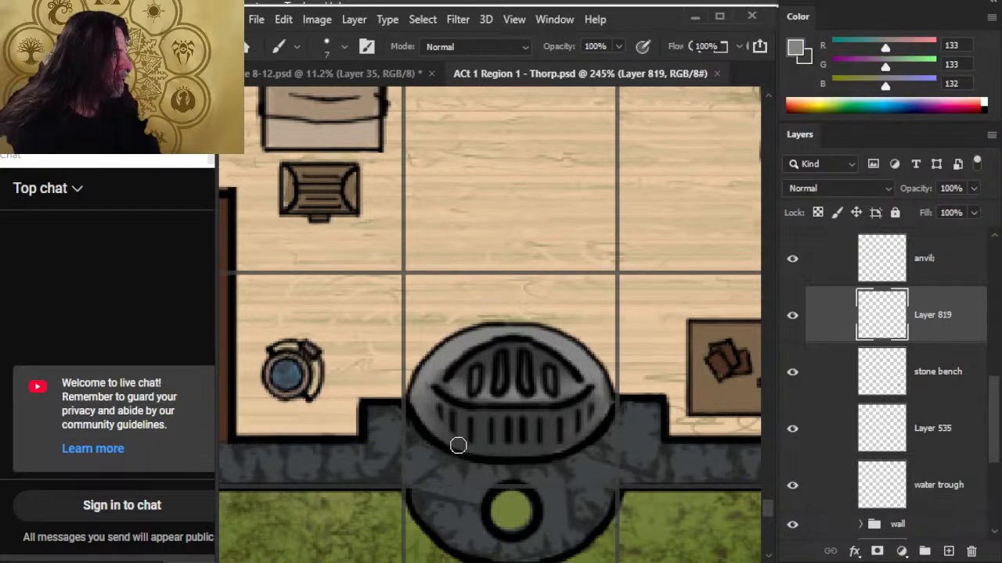
# Shade both sides of the smithy forge's diagonal chimney ridge with the sampled dark grey 59, 60, 60 at brush size 6
pyautogui.press('z')
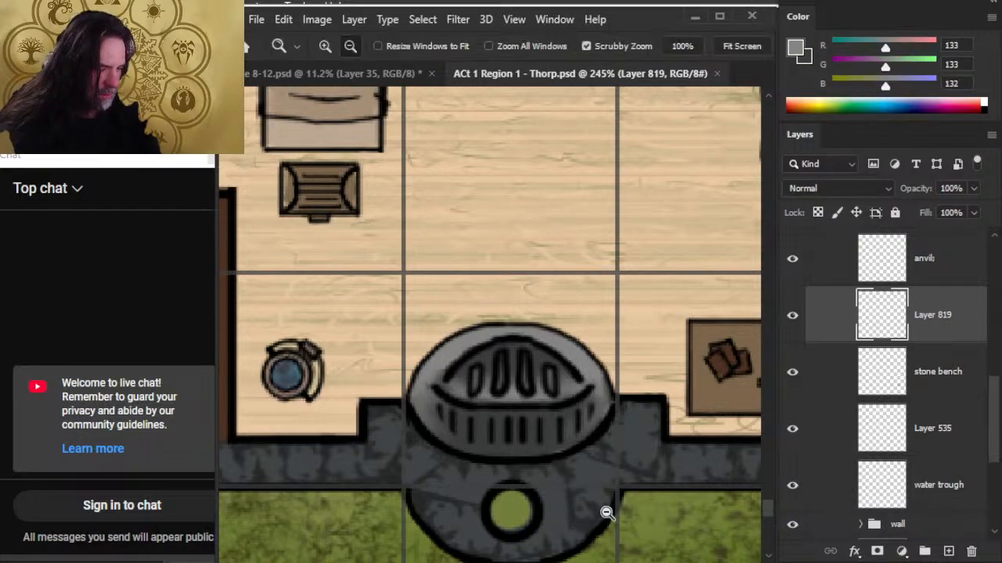
pyautogui.moveTo(609, 513); pyautogui.dragTo(440, 503)
pyautogui.moveTo(657, 488); pyautogui.dragTo(332, 389)
pyautogui.moveTo(651, 379); pyautogui.dragTo(331, 402)
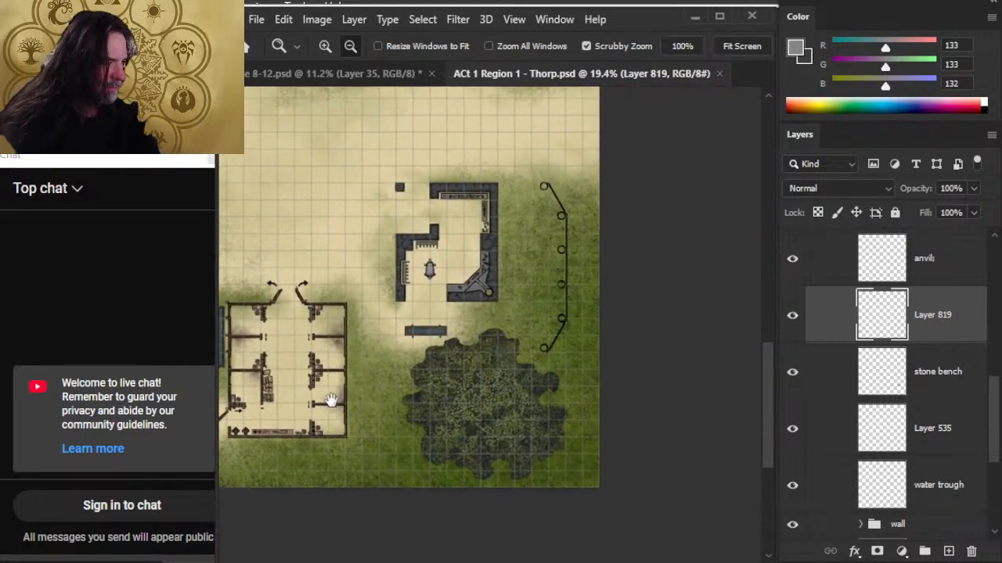
pyautogui.moveTo(465, 270); pyautogui.dragTo(575, 299)
pyautogui.press('b')
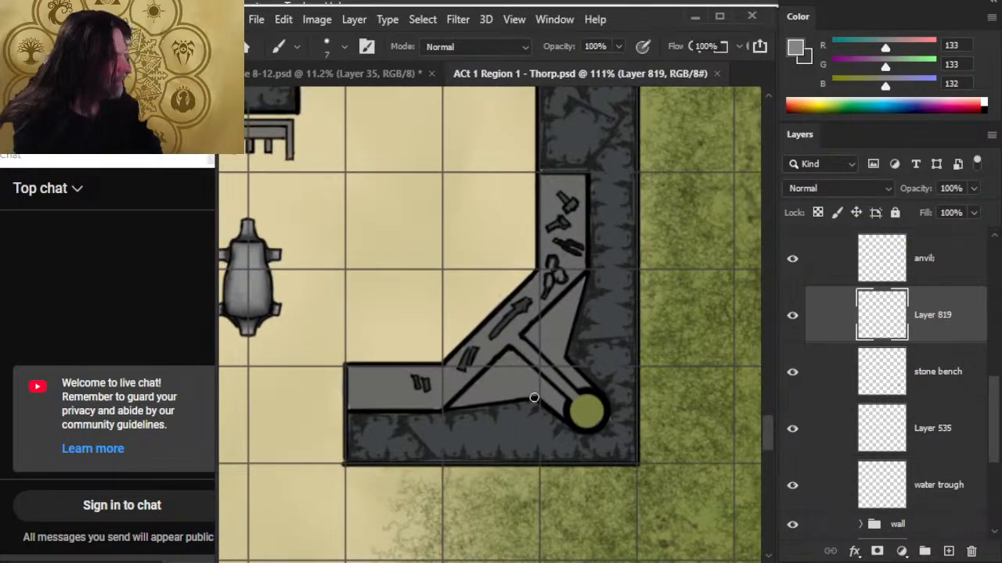
pyautogui.keyDown('alt'); pyautogui.click(500, 395); pyautogui.keyUp('alt')
pyautogui.press('[')
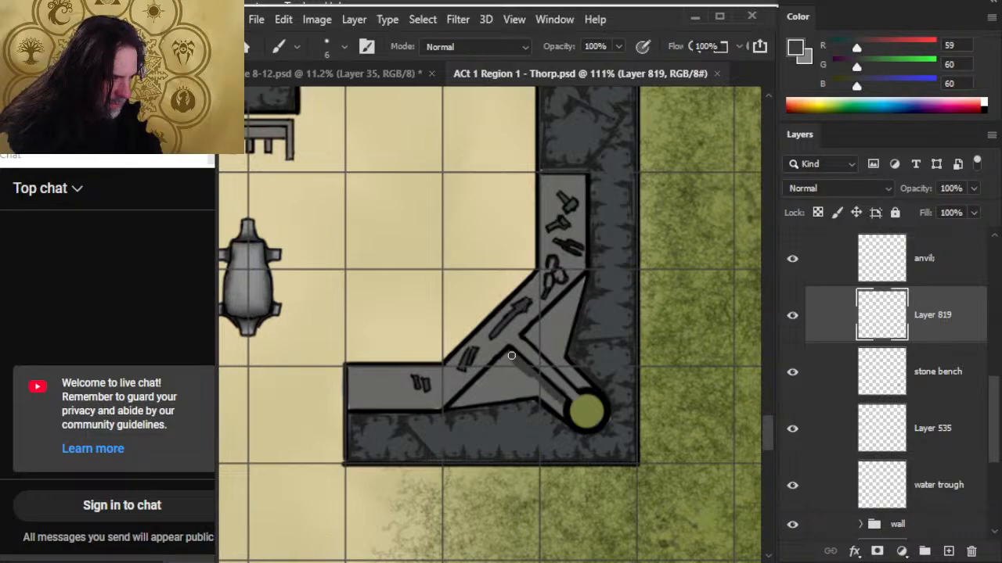
pyautogui.moveTo(566, 371)
pyautogui.mouseDown()
pyautogui.moveTo(530, 338)
pyautogui.moveTo(537, 343)
pyautogui.mouseUp()
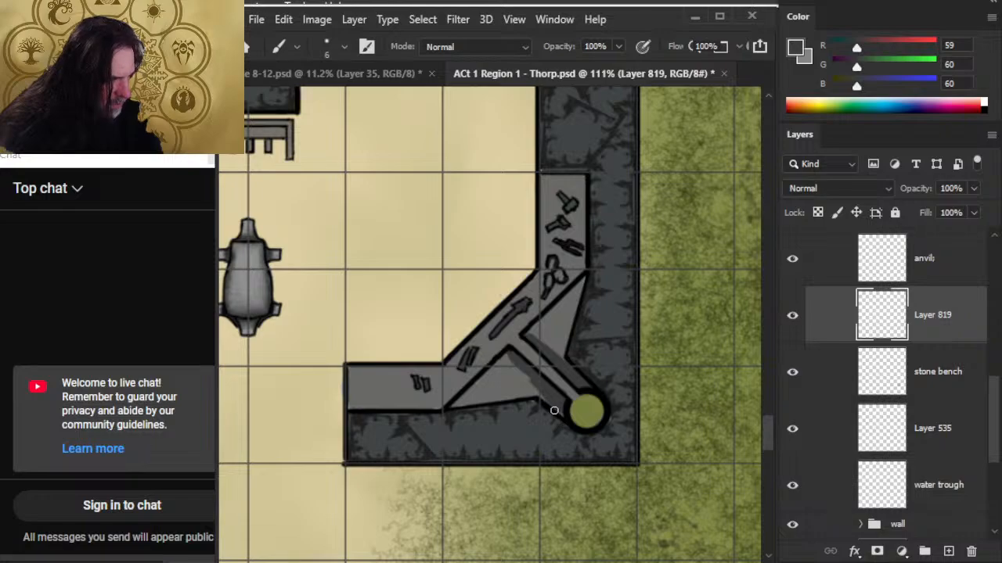
# Smudge the forge shading at 34% strength and extend it with more dark grey along the forge's inner edges
pyautogui.press('r')
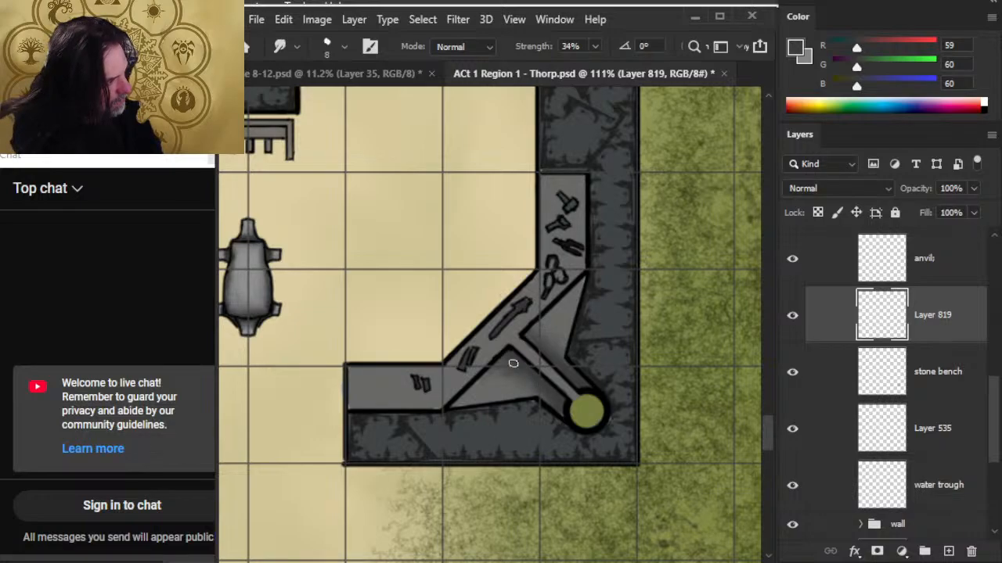
pyautogui.press('b')
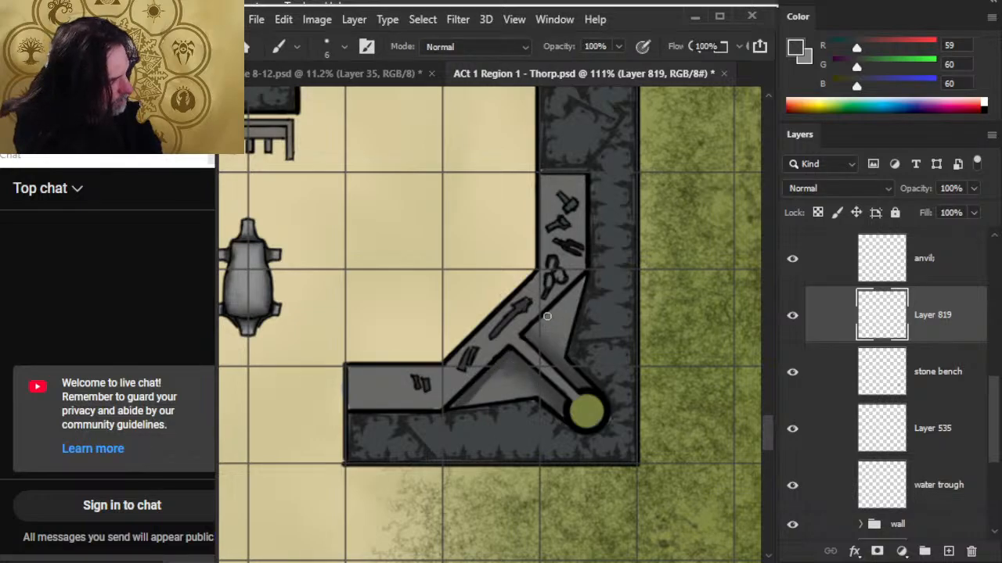
pyautogui.press('r')
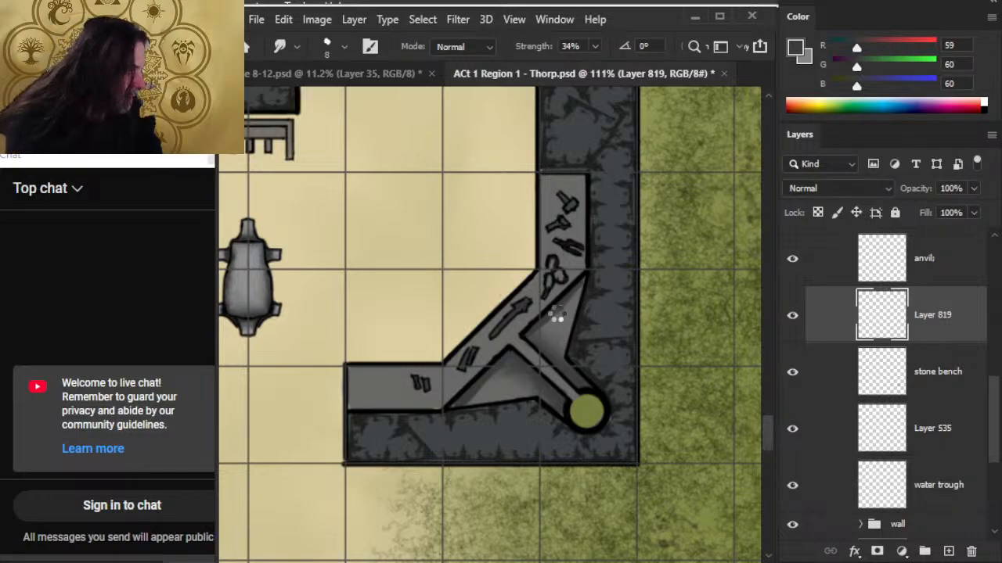
pyautogui.press('t')
pyautogui.click(559, 317)
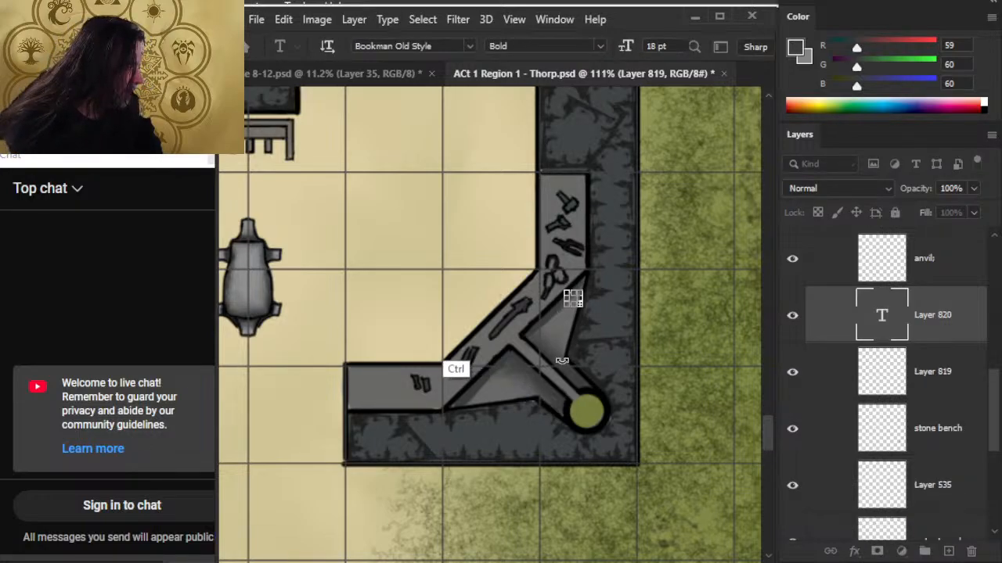
pyautogui.click(466, 360)
pyautogui.hotkey('ctrl', 'z')
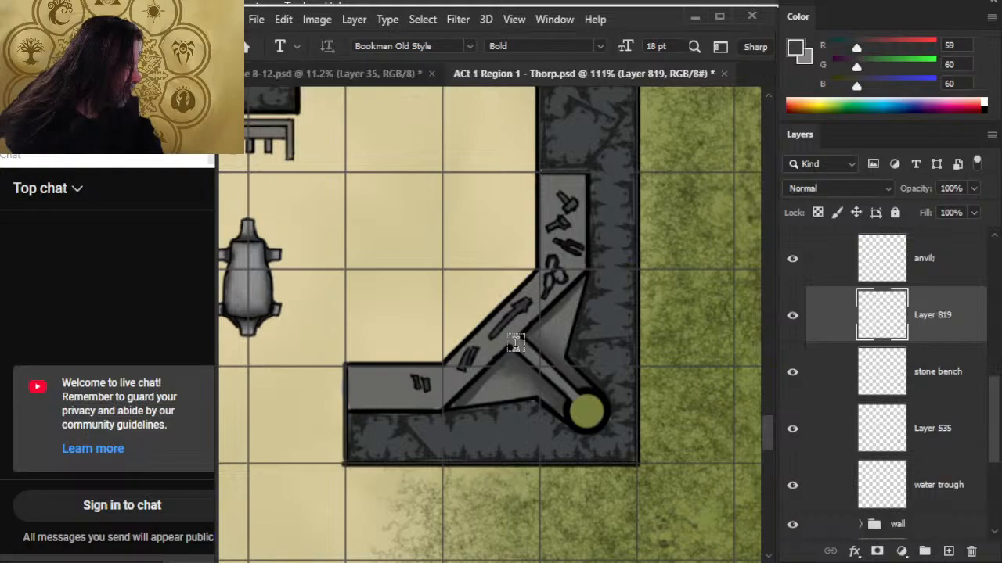
# Blend the shading on both sloped sides of the forge using Smudge at 56% strength
pyautogui.press('r')
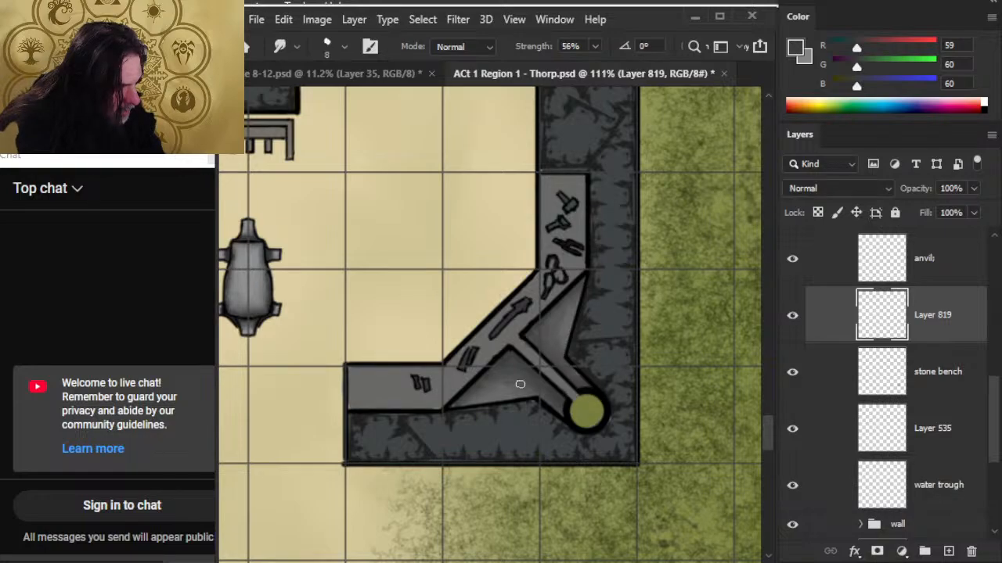
pyautogui.press('z')
pyautogui.moveTo(572, 381); pyautogui.dragTo(461, 390)
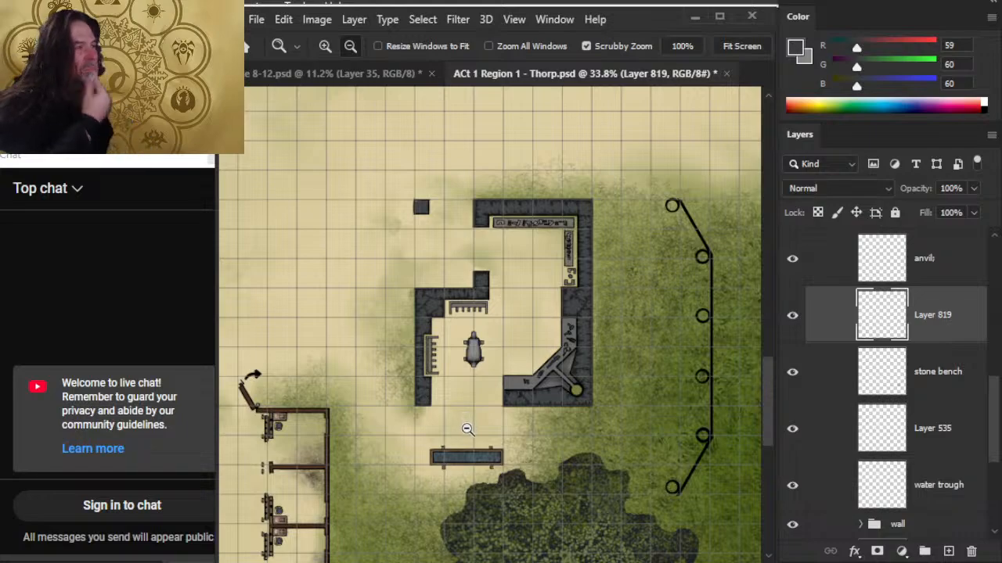
# Collapse the smithy group and the COLOR group, and save the map
pyautogui.moveTo(994, 415); pyautogui.dragTo(994, 325)
pyautogui.click(836, 407)
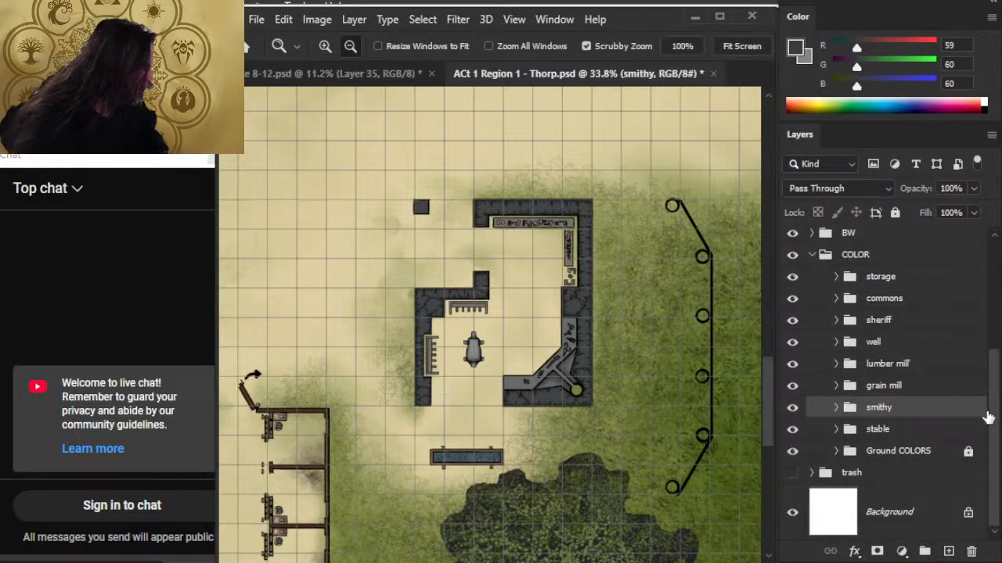
pyautogui.moveTo(991, 413); pyautogui.dragTo(991, 351)
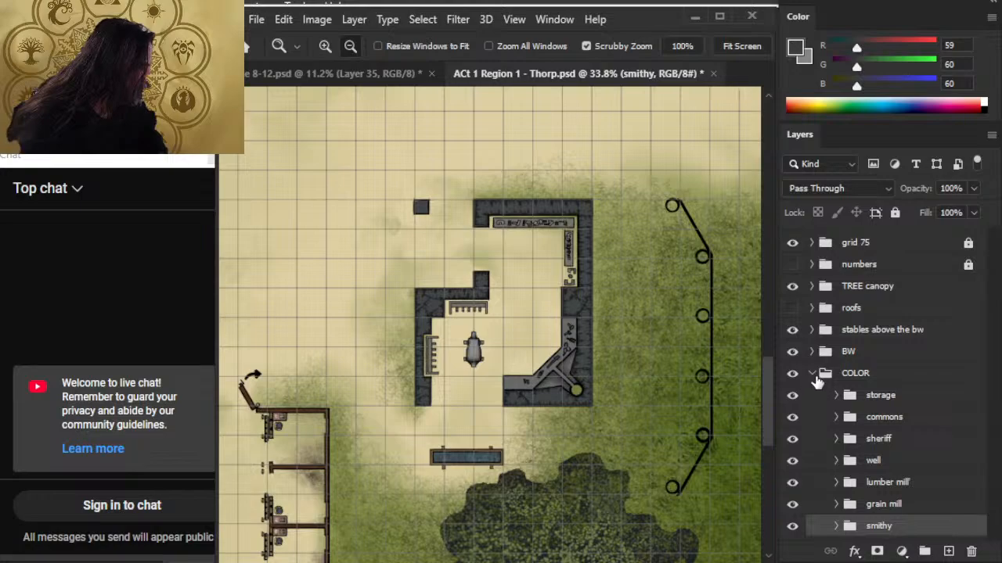
pyautogui.click(813, 374)
pyautogui.hotkey('ctrl', 's')
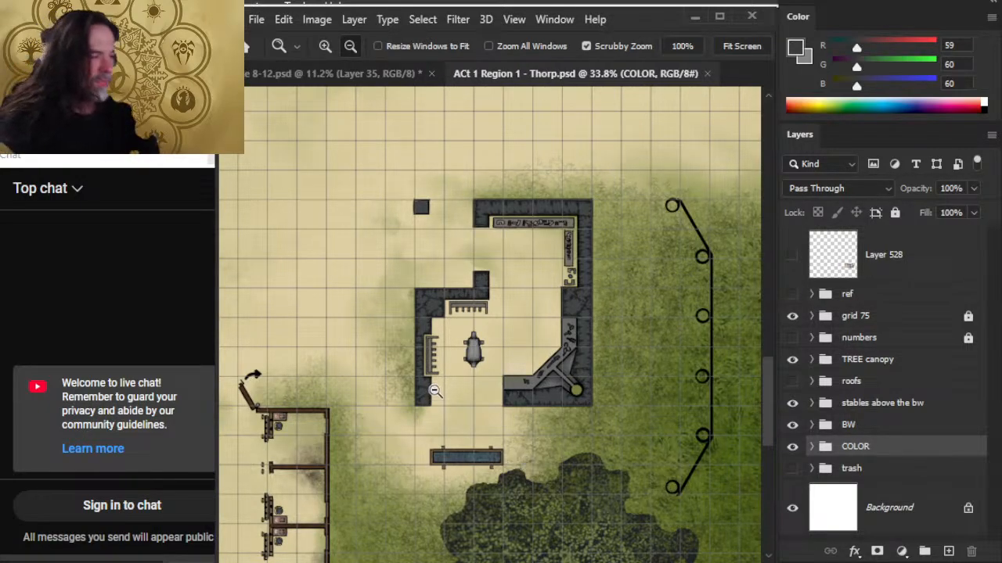
# Make a freehand selection around the map's southwest house, including its fence, tree and surrounding ground
pyautogui.moveTo(544, 386); pyautogui.dragTo(455, 400)
pyautogui.moveTo(560, 457); pyautogui.dragTo(475, 471)
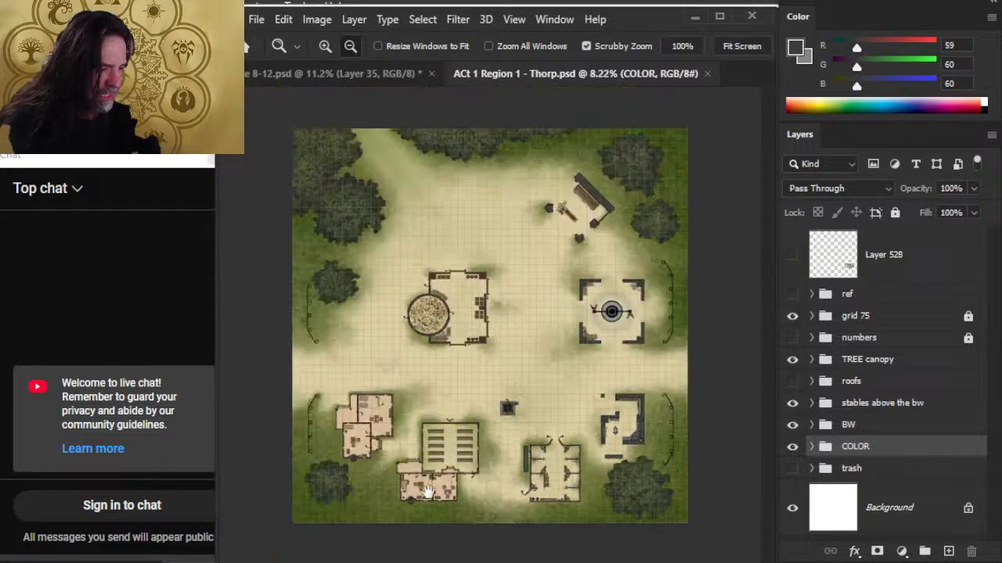
pyautogui.moveTo(315, 480); pyautogui.dragTo(469, 461)
pyautogui.moveTo(635, 425); pyautogui.dragTo(577, 396)
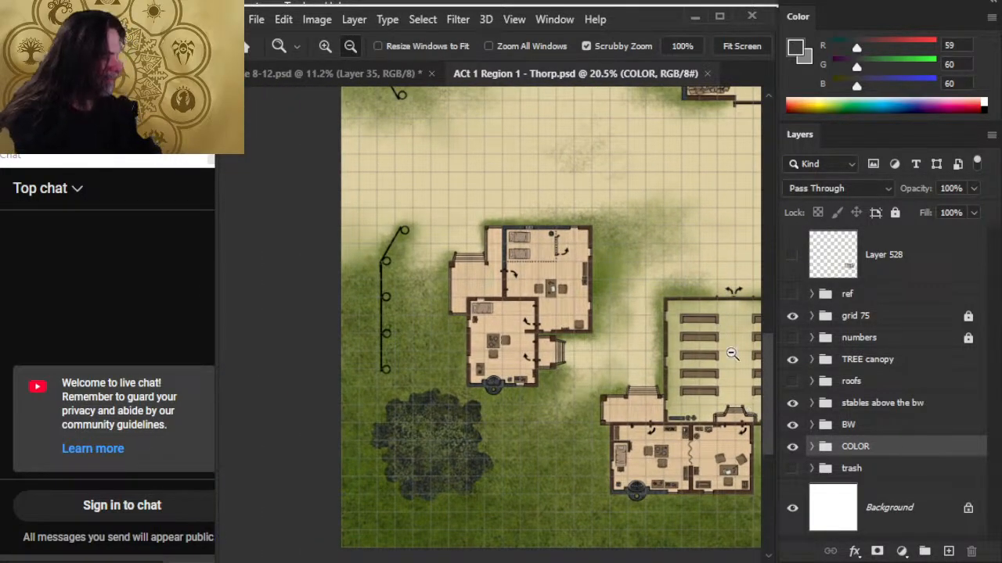
pyautogui.press('l')
pyautogui.moveTo(470, 143)
pyautogui.mouseDown()
pyautogui.moveTo(341, 180)
pyautogui.moveTo(341, 407)
pyautogui.moveTo(385, 548)
pyautogui.moveTo(443, 548)
pyautogui.moveTo(570, 494)
pyautogui.mouseUp()
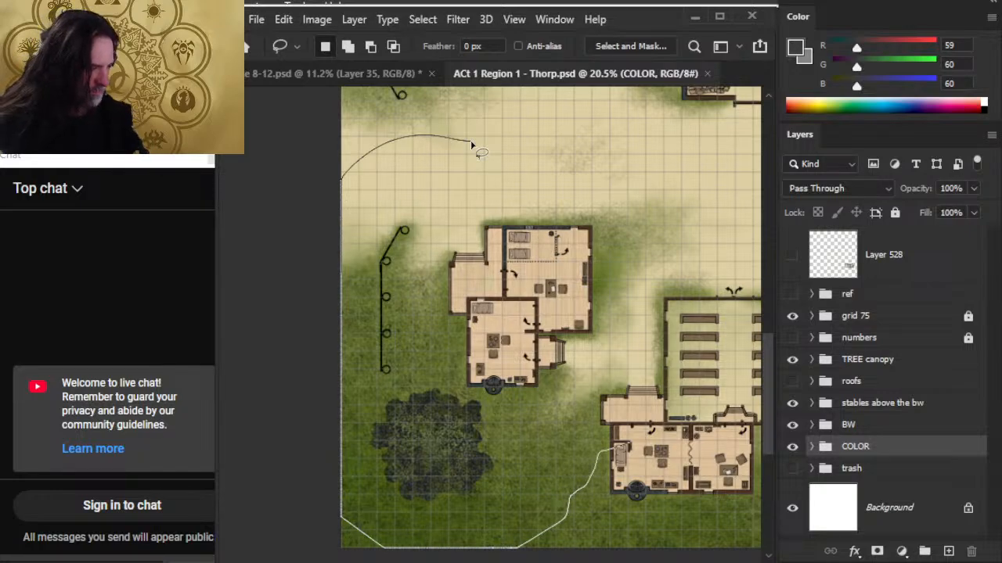
pyautogui.moveTo(626, 444)
pyautogui.mouseDown()
pyautogui.moveTo(662, 393)
pyautogui.moveTo(658, 338)
pyautogui.mouseUp()
pyautogui.moveTo(471, 144)
pyautogui.mouseDown()
pyautogui.moveTo(641, 252)
pyautogui.moveTo(567, 154)
pyautogui.moveTo(409, 380)
pyautogui.moveTo(702, 374)
pyautogui.moveTo(599, 165)
pyautogui.moveTo(472, 146)
pyautogui.mouseUp()
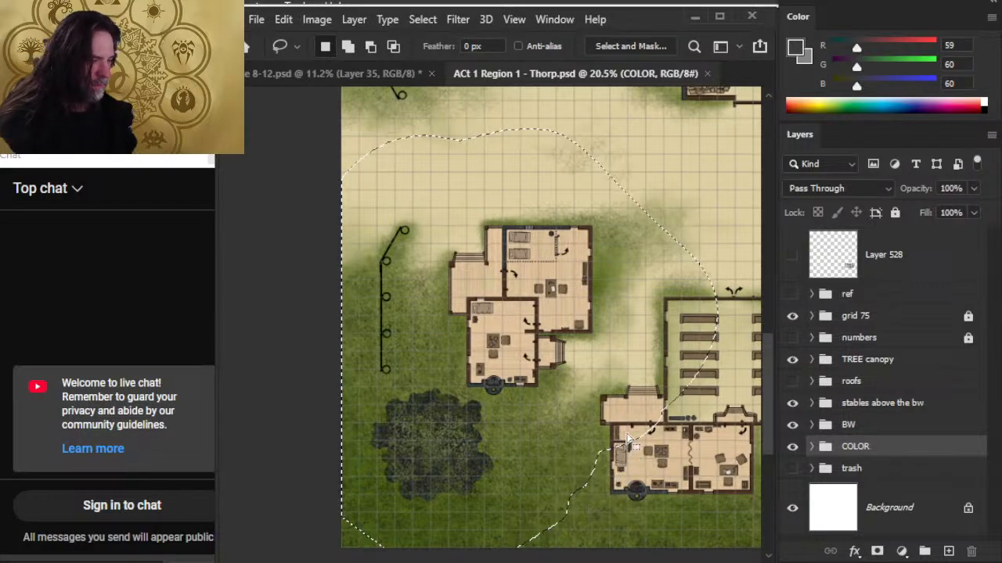
# Paste the house area into the 8-12 layout above Layer 35 and place it beside the constabulary map at the page's lower right
pyautogui.click(396, 69)
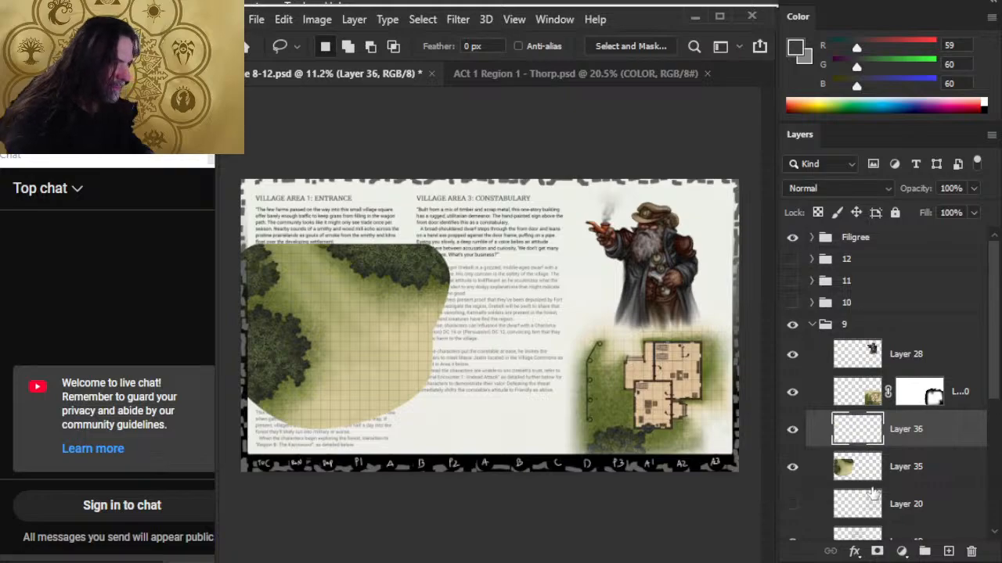
pyautogui.hotkey('ctrl', 'v')
pyautogui.press('v')
pyautogui.moveTo(544, 340)
pyautogui.mouseDown()
pyautogui.moveTo(604, 364)
pyautogui.moveTo(575, 403)
pyautogui.moveTo(598, 403)
pyautogui.moveTo(614, 382)
pyautogui.moveTo(657, 383)
pyautogui.moveTo(648, 374)
pyautogui.moveTo(659, 395)
pyautogui.moveTo(656, 382)
pyautogui.moveTo(613, 358)
pyautogui.moveTo(615, 370)
pyautogui.mouseUp()
# Check the village area text in the Word layouts document and clear the selection on the Thorp map
pyautogui.hotkey('alt', 'Tab')
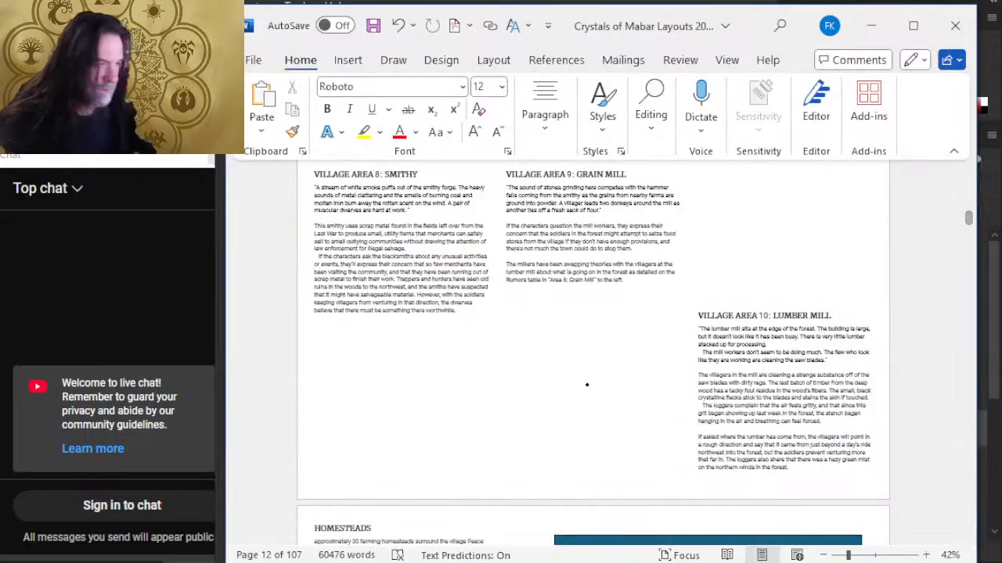
pyautogui.hotkey('alt', 'Tab')
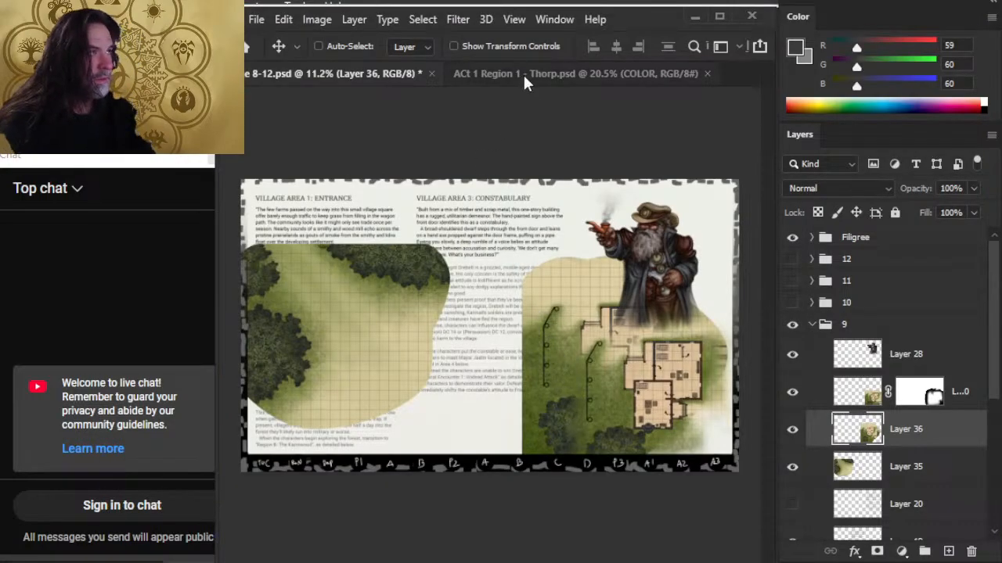
pyautogui.click(522, 73)
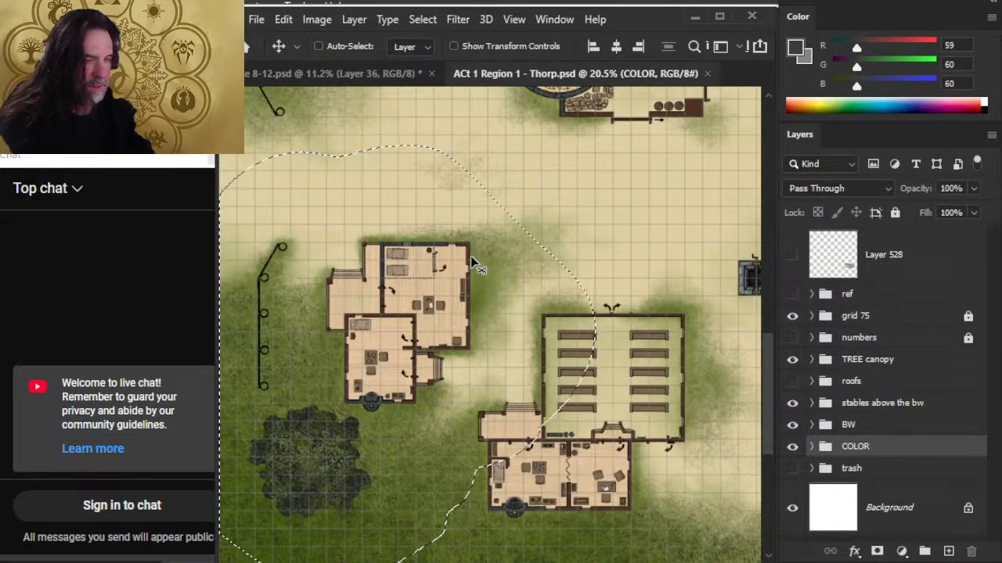
pyautogui.hotkey('ctrl', 'd')
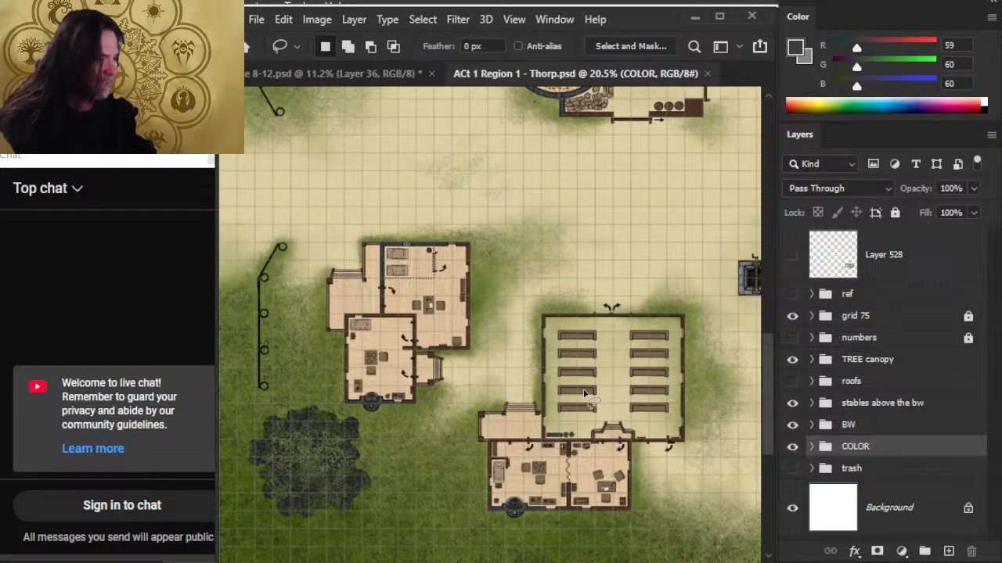
pyautogui.hotkey('alt', 'space')
pyautogui.keyDown('alt'); pyautogui.click(663, 436); pyautogui.keyUp('alt')
pyautogui.hotkey('alt', 'Tab')
pyautogui.hotkey('alt', 'Tab')
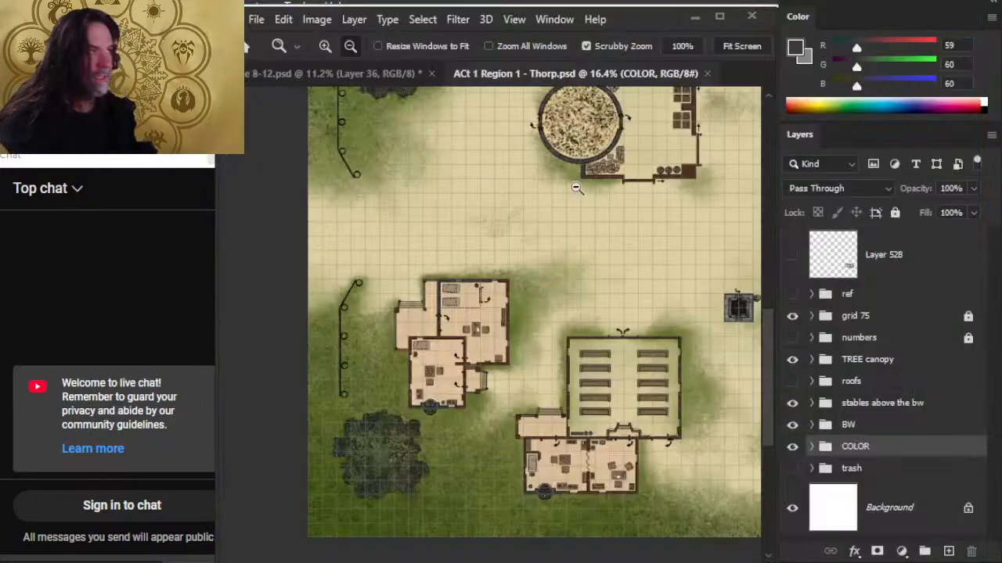
# In the 8-12 layout, hide and collapse group 9, show and expand group 10, and select Layer 23
pyautogui.click(344, 72)
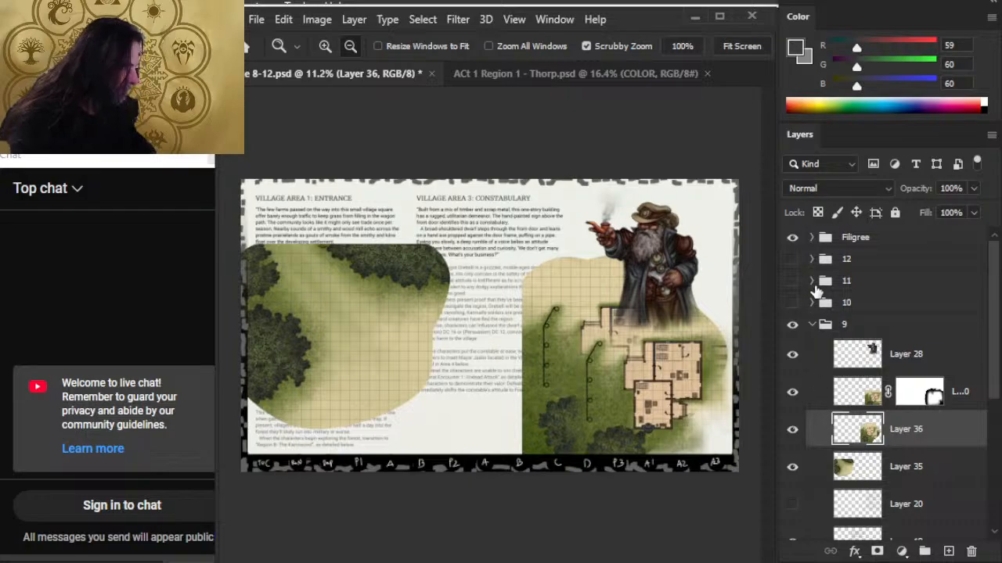
pyautogui.click(801, 324)
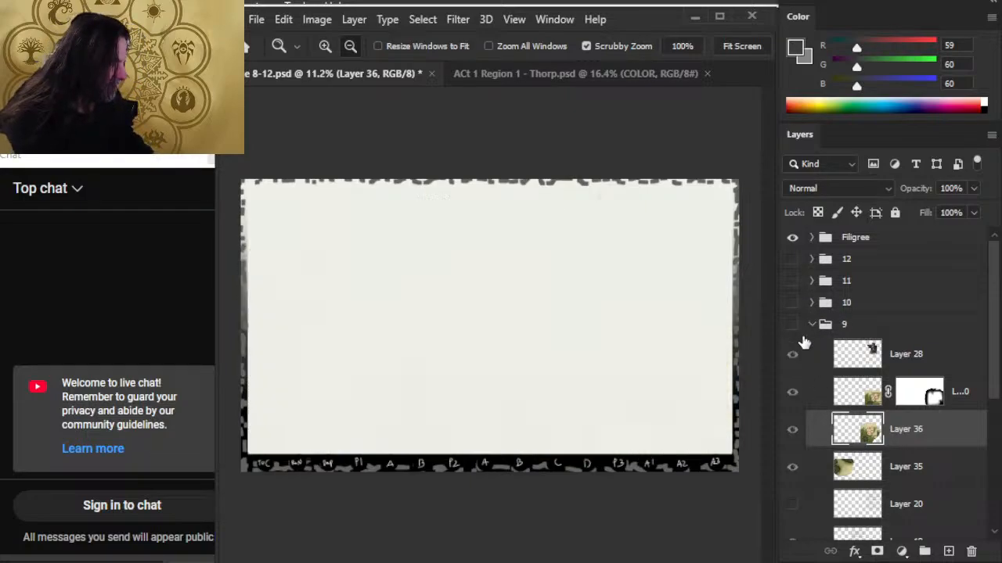
pyautogui.click(812, 324)
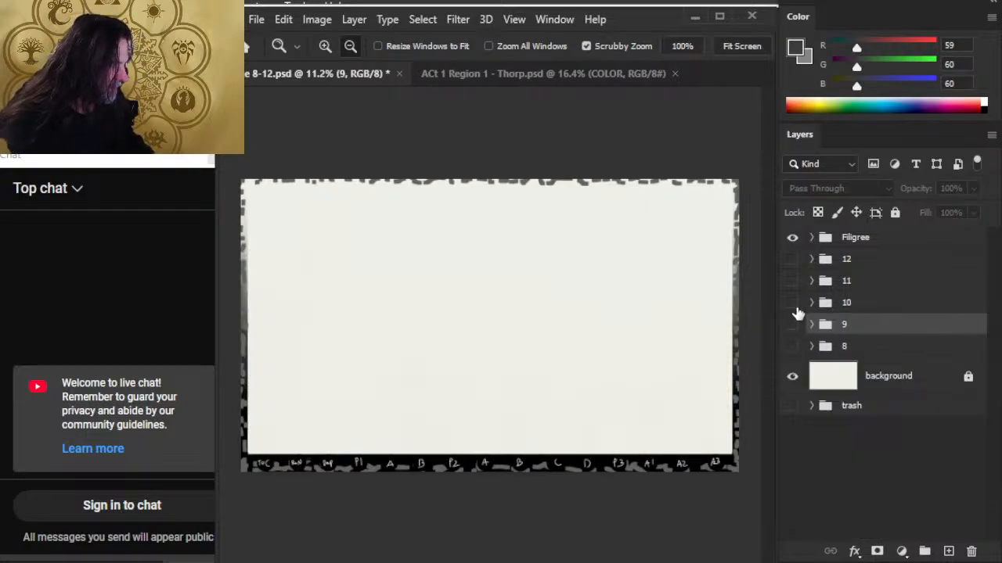
pyautogui.click(792, 304)
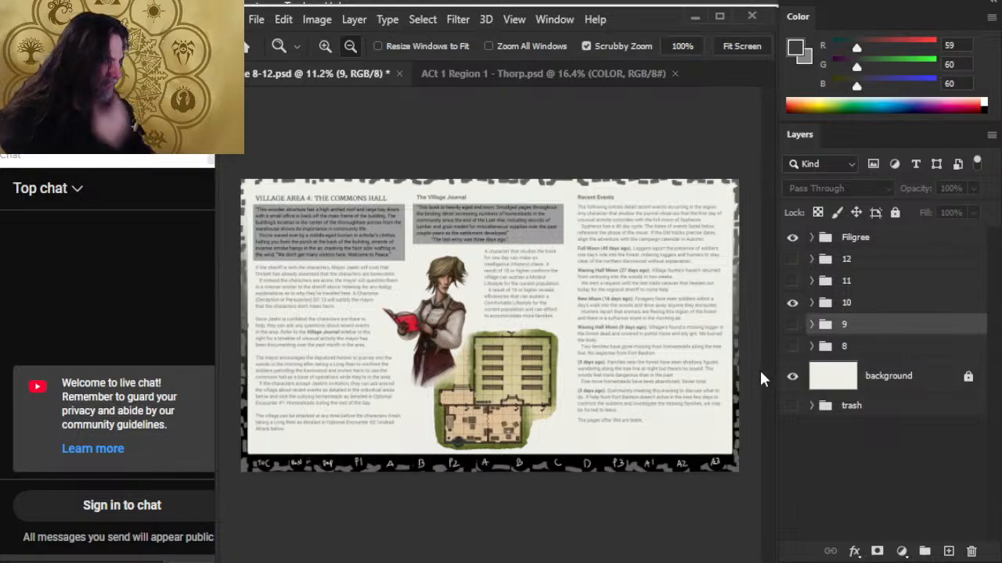
pyautogui.click(812, 302)
pyautogui.click(935, 409)
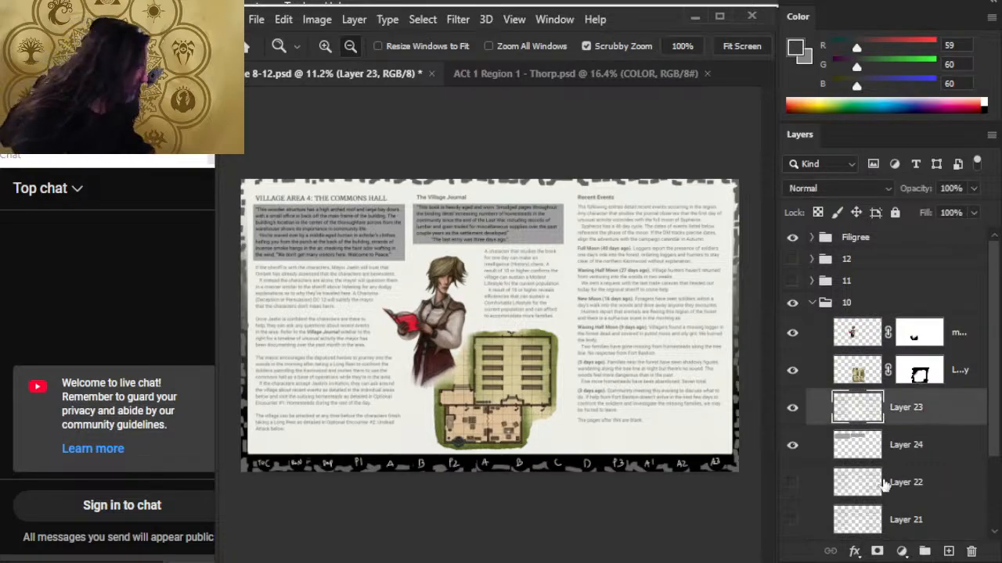
# Make a freehand selection on the Thorp map around the hall with benches, its attached house and the surrounding ground
pyautogui.hotkey('alt', 'Tab')
pyautogui.hotkey('alt', 'Tab')
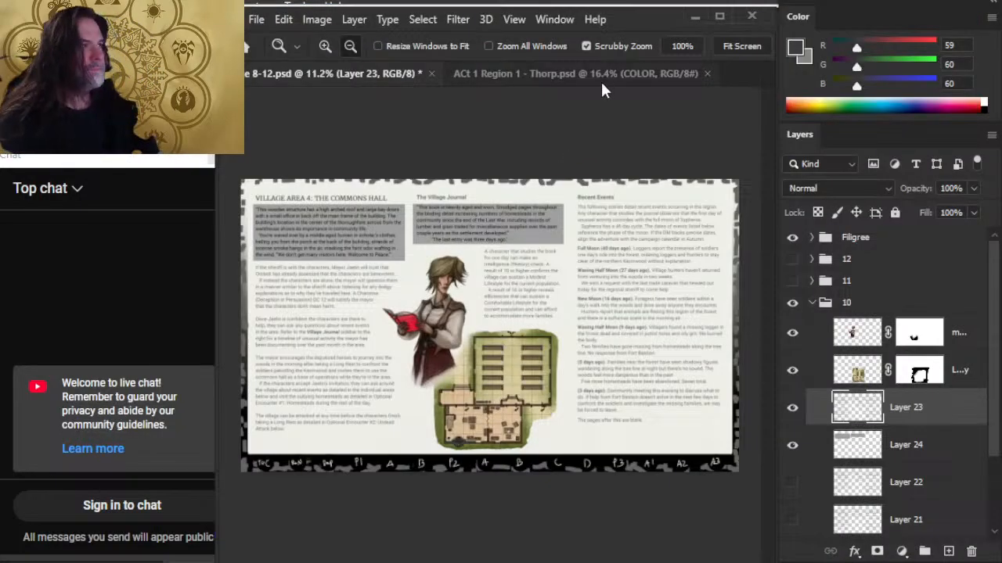
pyautogui.click(577, 74)
pyautogui.moveTo(580, 479); pyautogui.dragTo(575, 395)
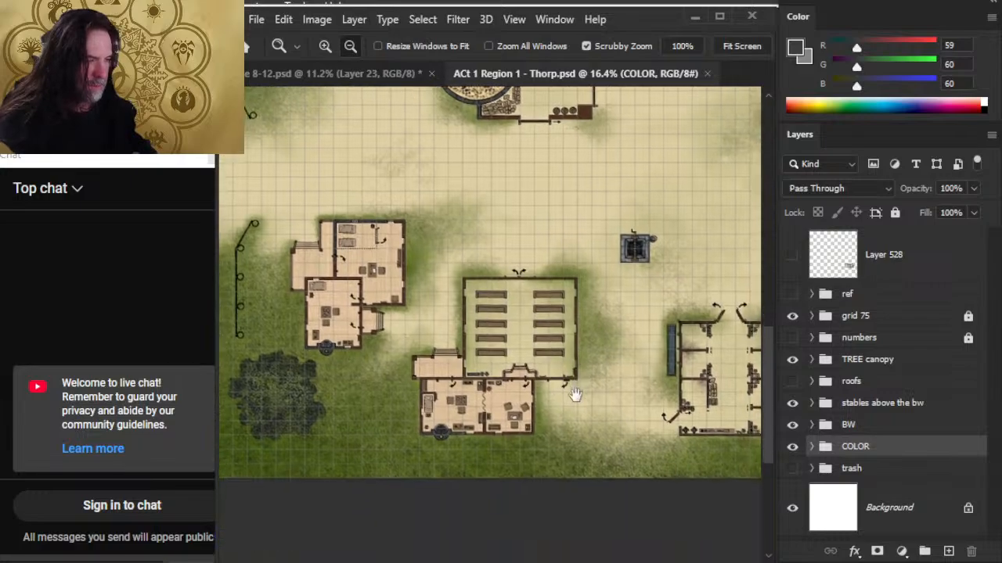
pyautogui.press('l')
pyautogui.moveTo(467, 226)
pyautogui.mouseDown()
pyautogui.moveTo(408, 281)
pyautogui.moveTo(396, 305)
pyautogui.mouseUp()
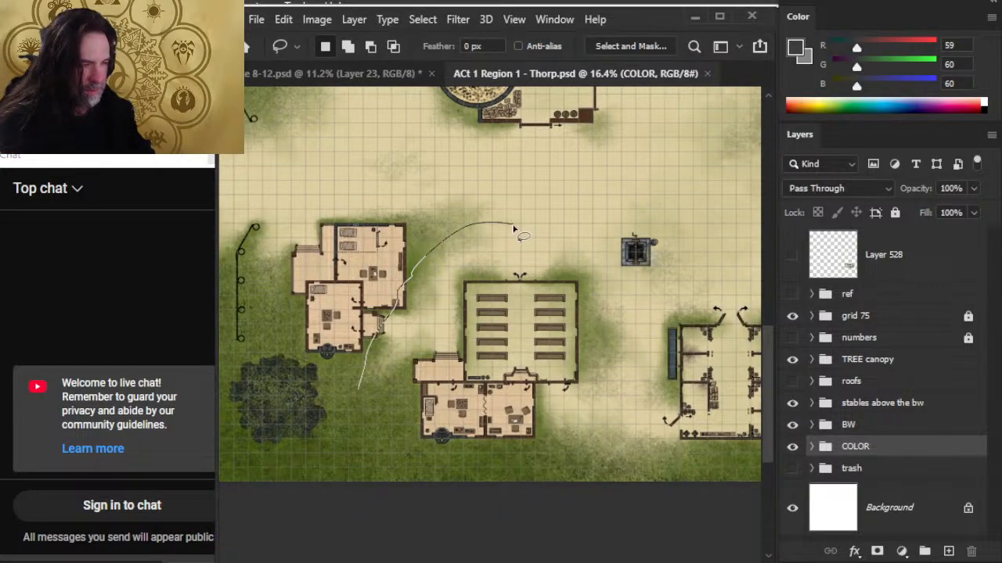
pyautogui.moveTo(358, 389)
pyautogui.mouseDown()
pyautogui.moveTo(368, 450)
pyautogui.moveTo(395, 479)
pyautogui.moveTo(586, 480)
pyautogui.moveTo(623, 377)
pyautogui.mouseUp()
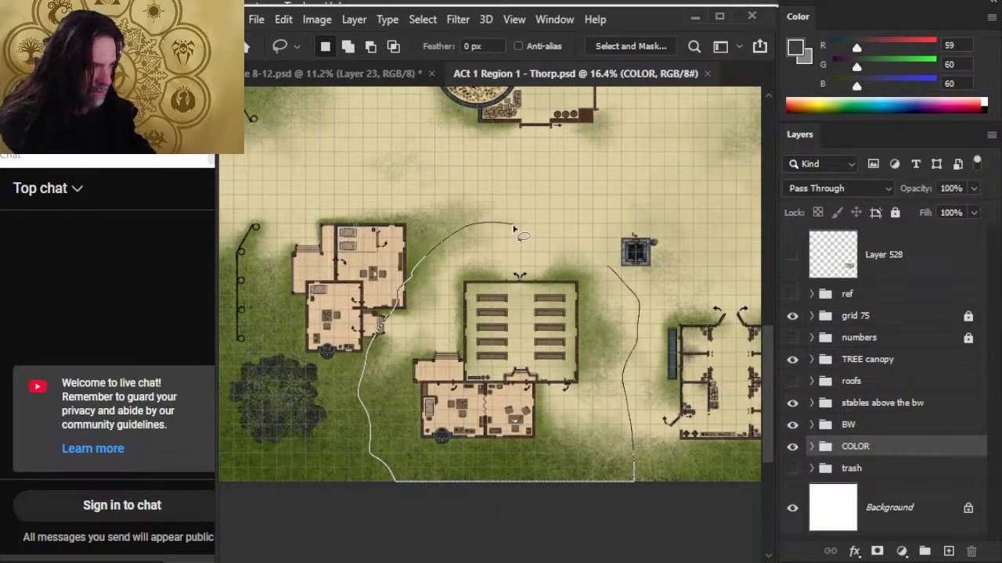
pyautogui.moveTo(515, 229); pyautogui.dragTo(518, 224)
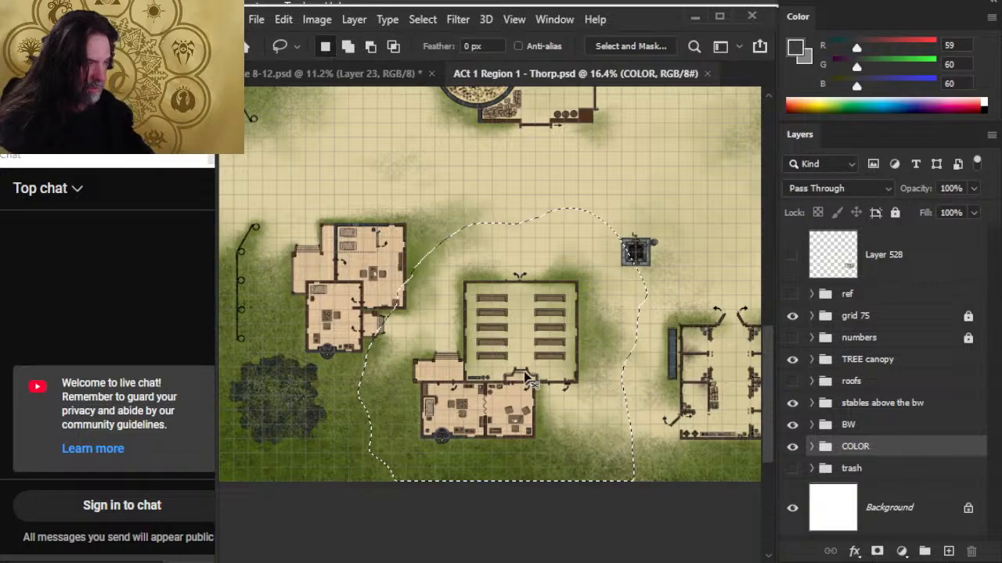
# Paste the hall area into the 8-12 layout above Layer 23 and align it with the existing commons hall map
pyautogui.click(380, 74)
pyautogui.hotkey('ctrl', 'v')
pyautogui.press('v')
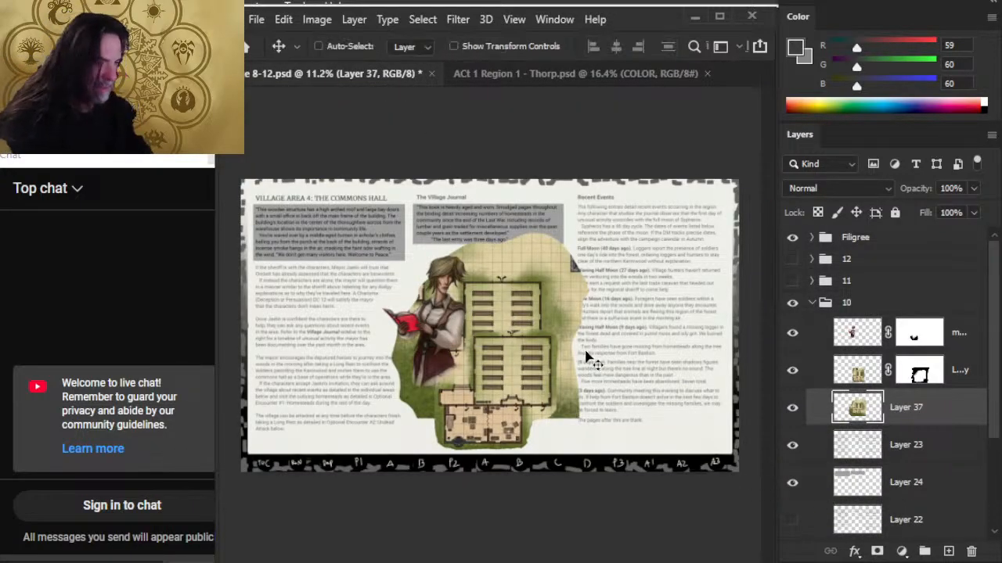
pyautogui.moveTo(601, 335); pyautogui.dragTo(606, 375)
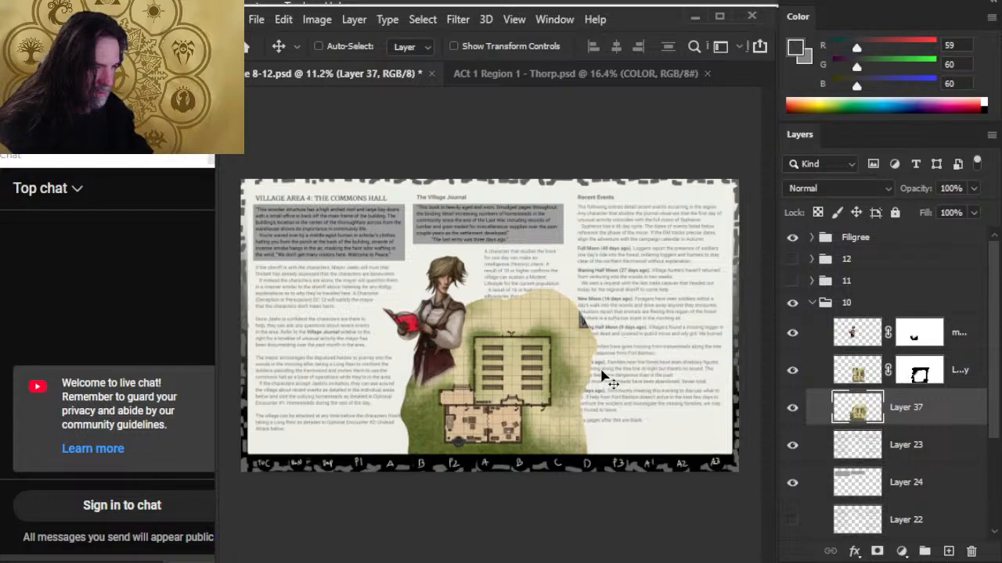
# Switch to the Word layouts document, save it and close it
pyautogui.hotkey('alt', 'Tab')
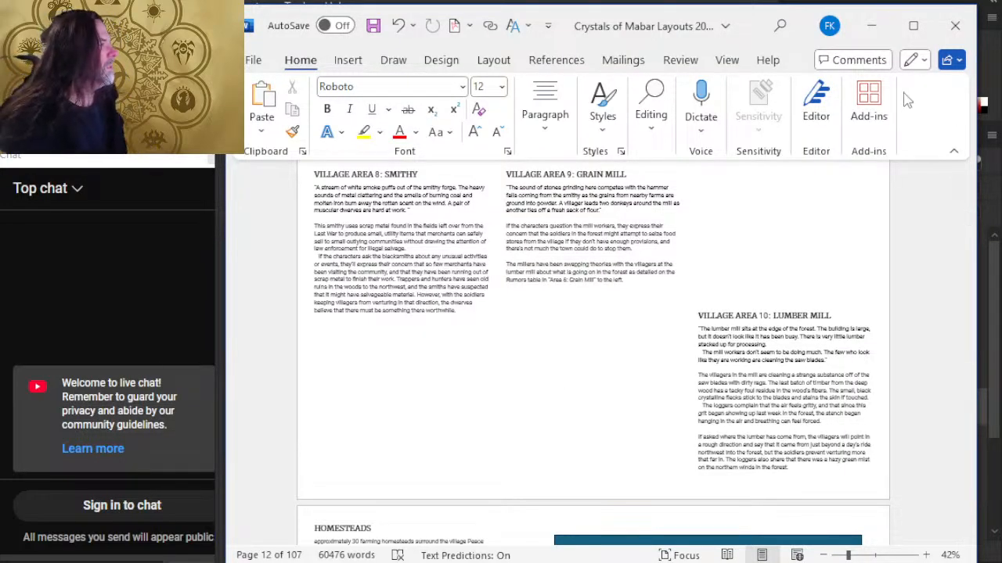
pyautogui.hotkey('ctrl', 's')
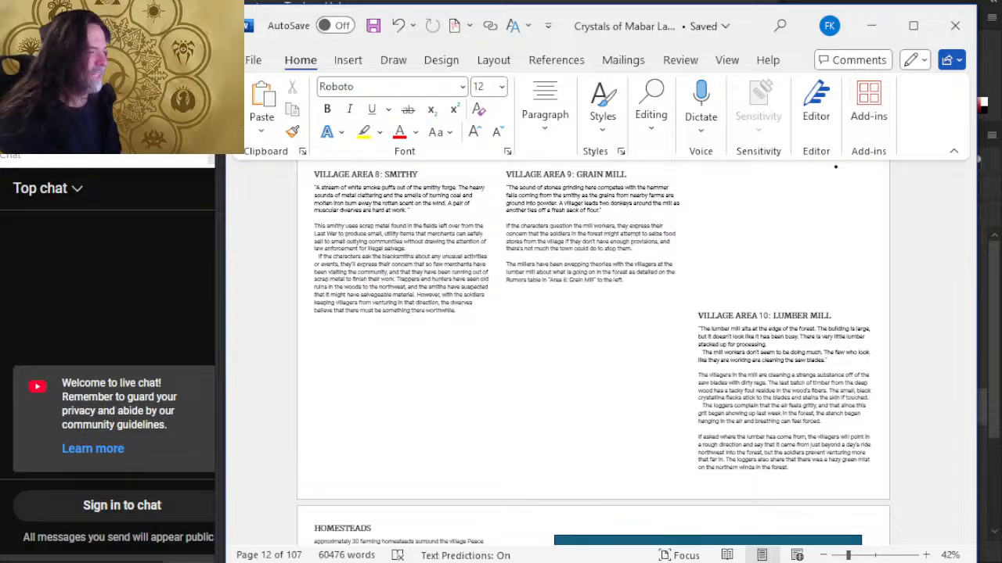
pyautogui.click(955, 26)
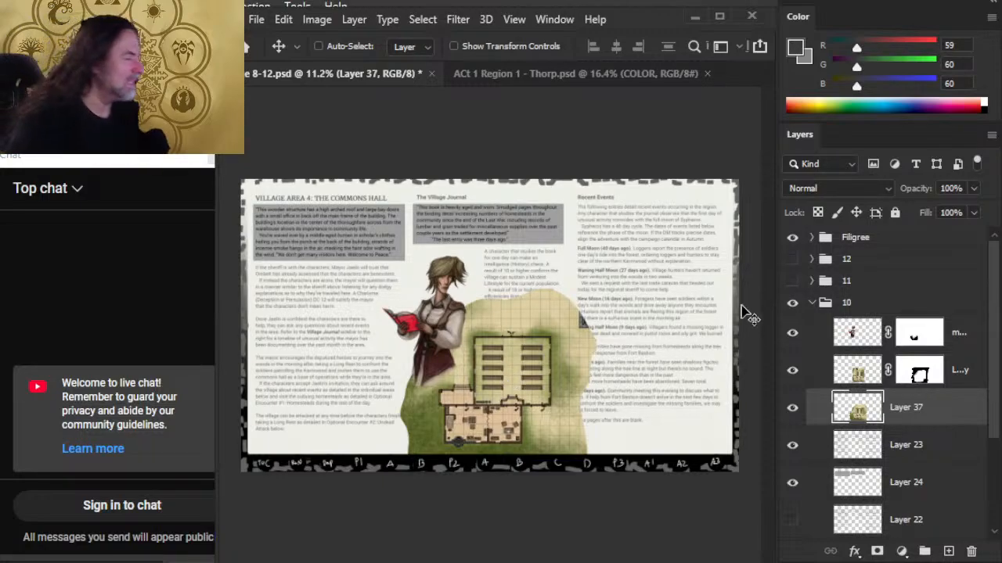
# In the 8-12 layout, collapse and hide group 10, and show group 11 with its layers expanded
pyautogui.click(814, 307)
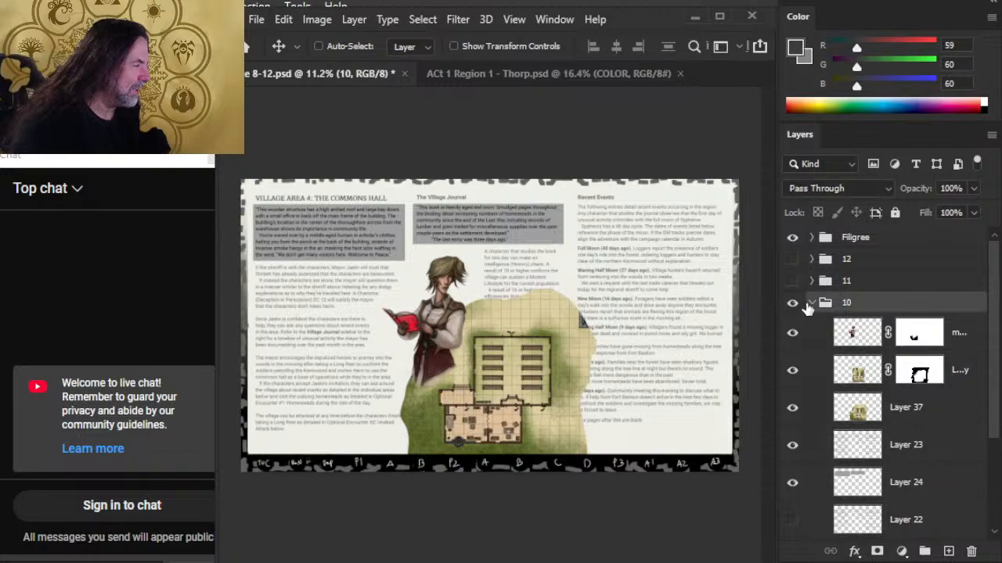
pyautogui.click(811, 303)
pyautogui.click(791, 303)
pyautogui.click(792, 280)
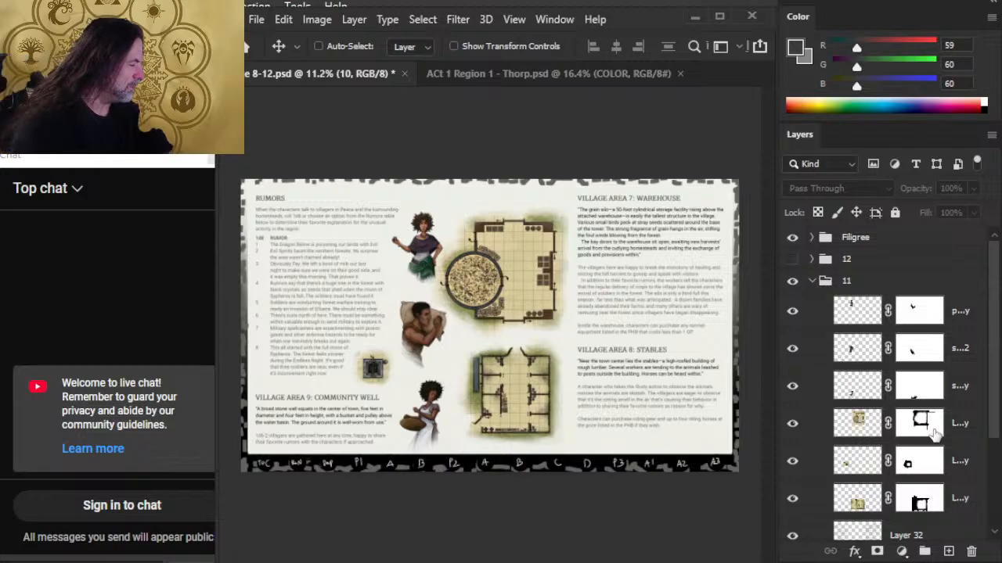
# In group 11, move the masked stables layer above the well layer and toggle the warehouse layer's visibility to identify it
pyautogui.moveTo(992, 409); pyautogui.dragTo(995, 467)
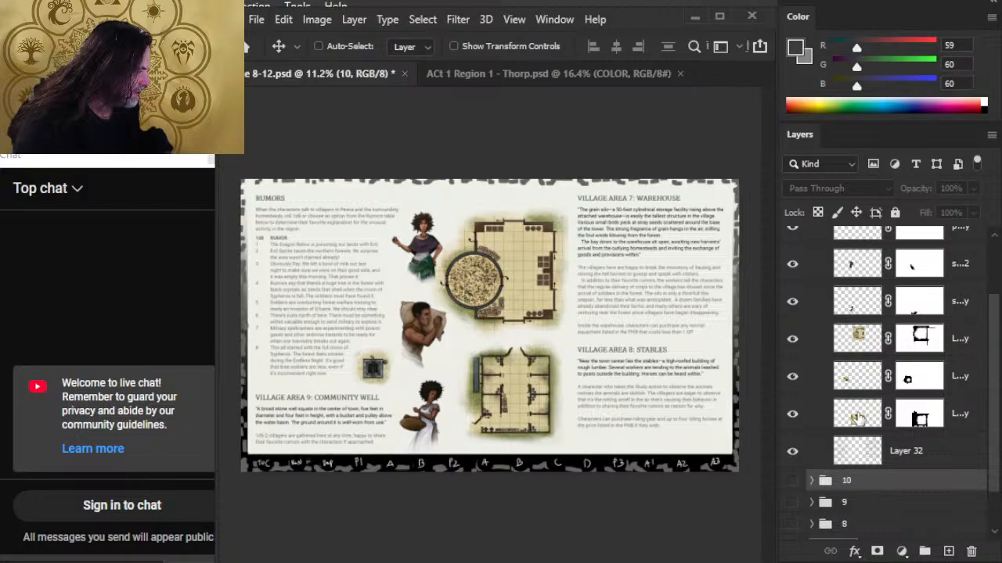
pyautogui.moveTo(858, 421); pyautogui.dragTo(861, 370)
pyautogui.click(792, 339)
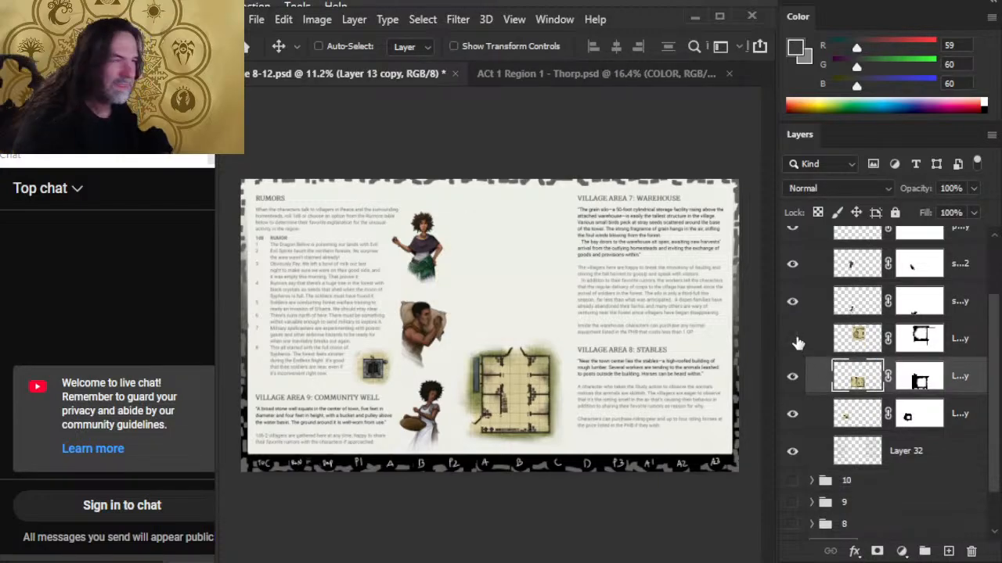
pyautogui.click(791, 339)
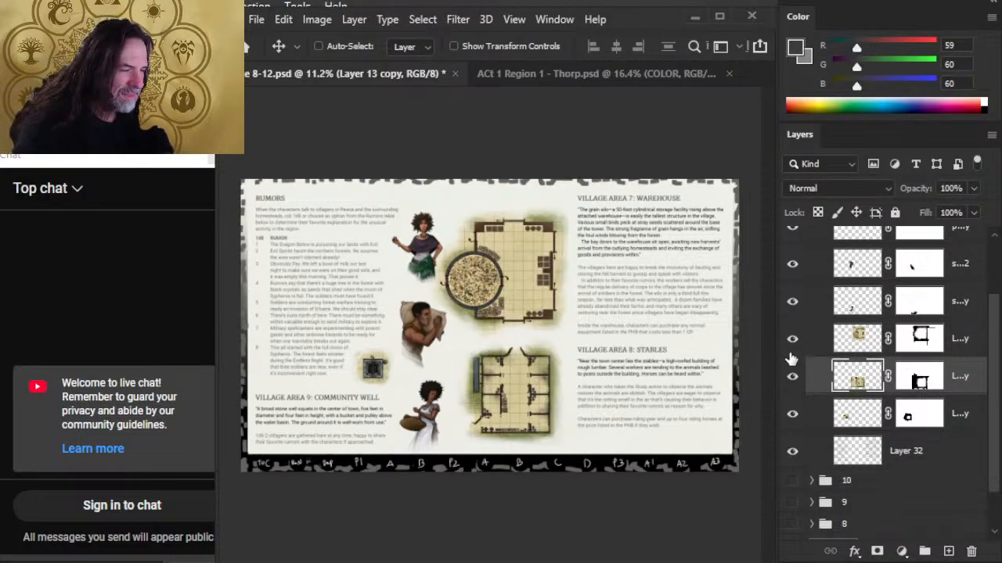
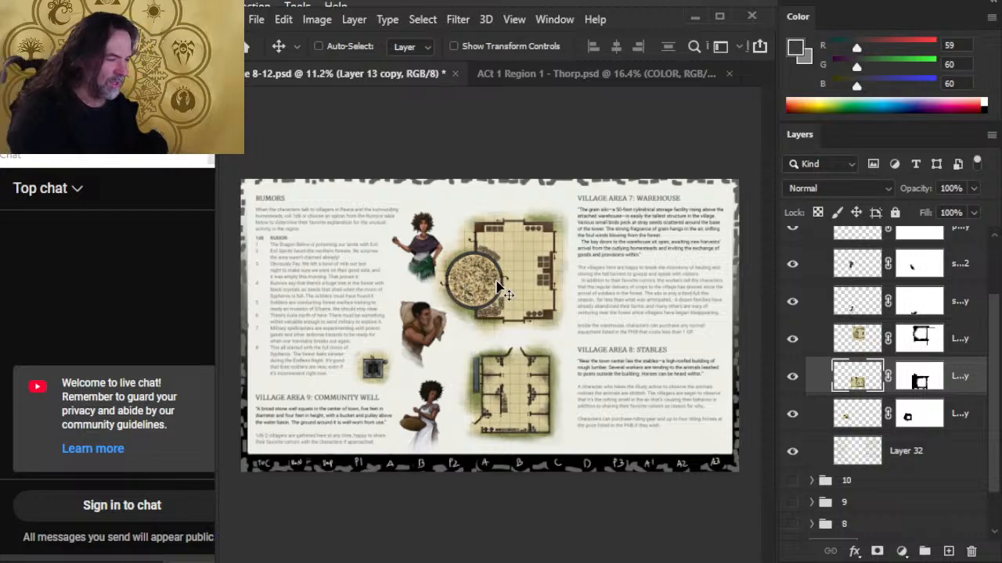
# On the Thorp map, clear the old selection and make a freehand selection around the community well and its surrounding ground
pyautogui.hotkey('alt', 'Tab')
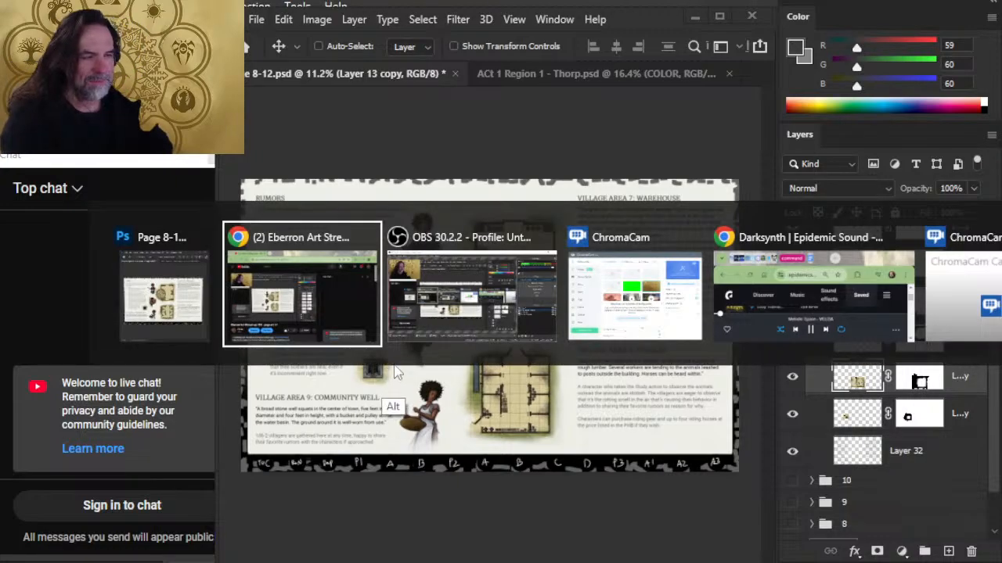
pyautogui.click(556, 71)
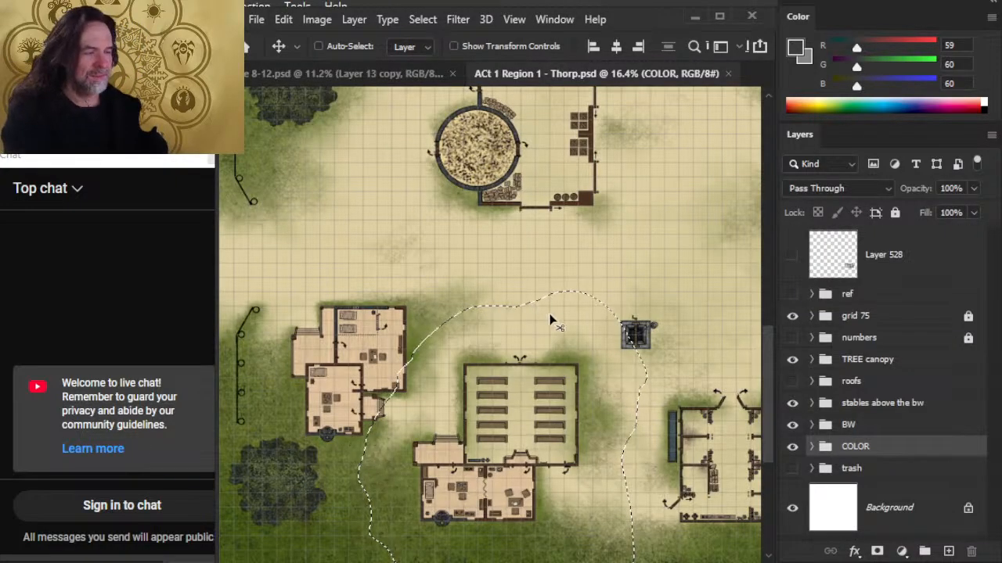
pyautogui.hotkey('ctrl', 'd')
pyautogui.moveTo(679, 380)
pyautogui.mouseDown()
pyautogui.moveTo(593, 365)
pyautogui.moveTo(548, 371)
pyautogui.mouseUp()
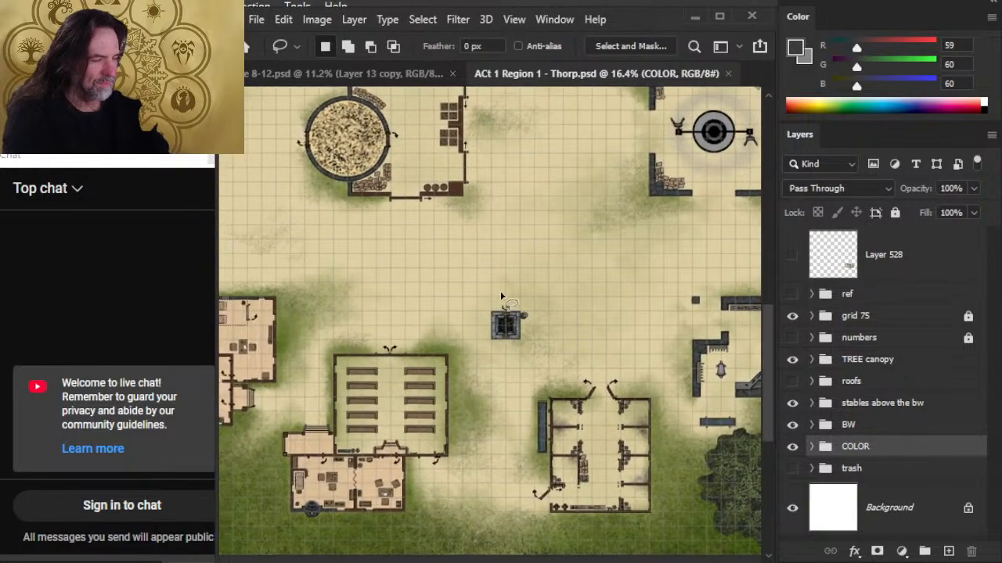
pyautogui.moveTo(504, 267)
pyautogui.mouseDown()
pyautogui.moveTo(440, 360)
pyautogui.moveTo(532, 387)
pyautogui.moveTo(568, 297)
pyautogui.moveTo(457, 388)
pyautogui.moveTo(502, 264)
pyautogui.mouseUp()
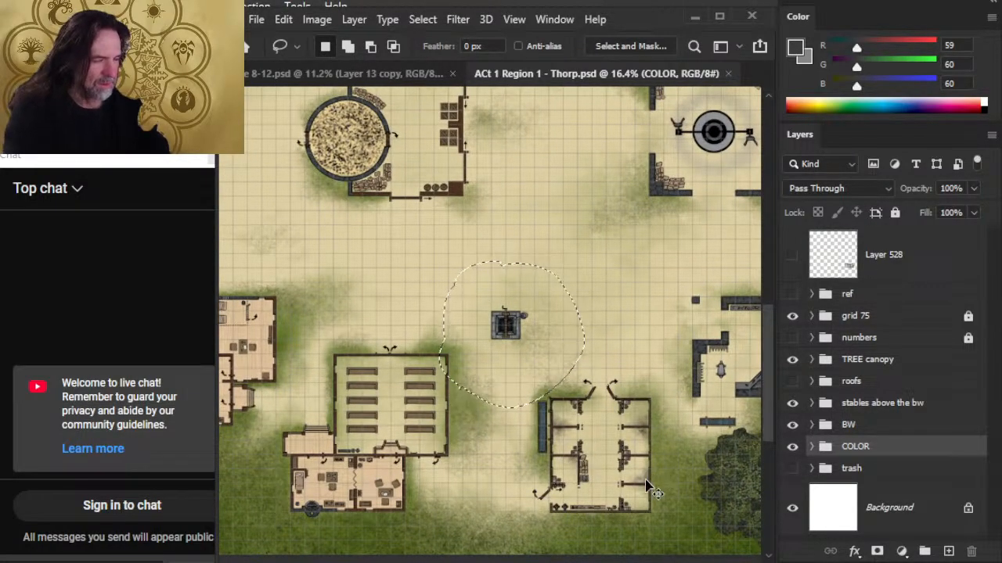
# Paste the well area into the 8-12 layout above Layer 32, align it with the existing well, and select the masked well layer
pyautogui.hotkey('ctrl', 'Tab')
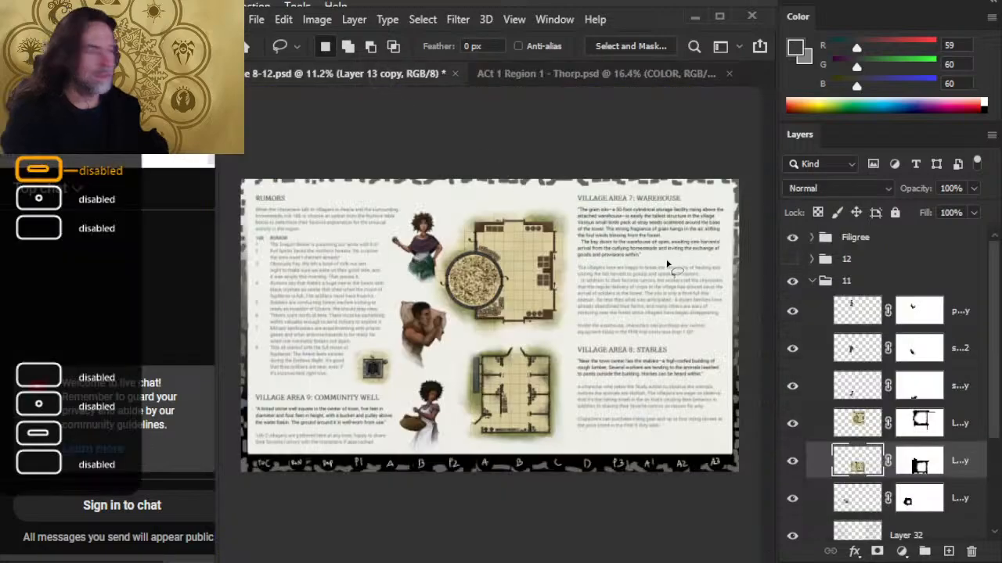
pyautogui.click(912, 539)
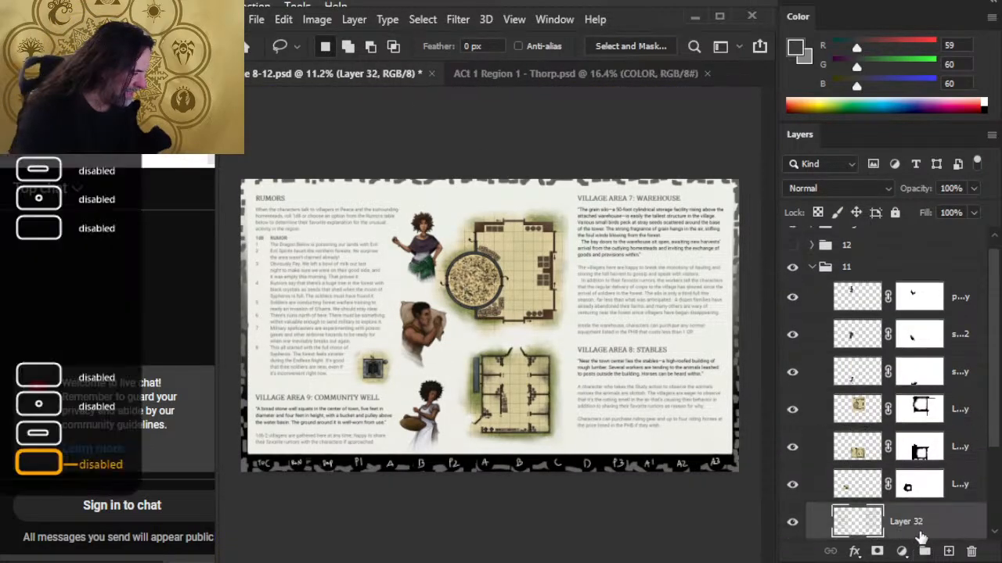
pyautogui.hotkey('ctrl', 'v')
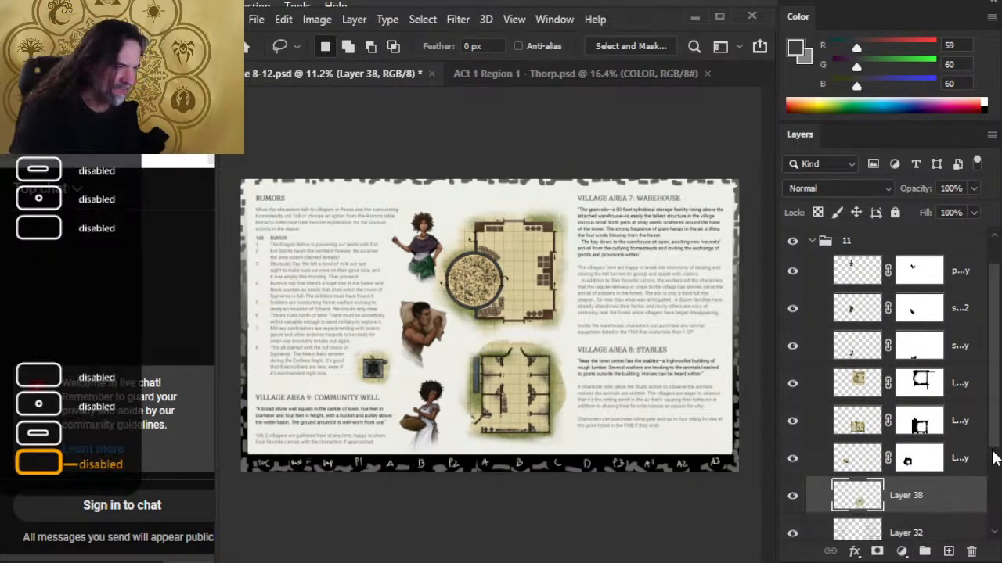
pyautogui.press('v')
pyautogui.moveTo(694, 510); pyautogui.dragTo(540, 485)
pyautogui.click(854, 458)
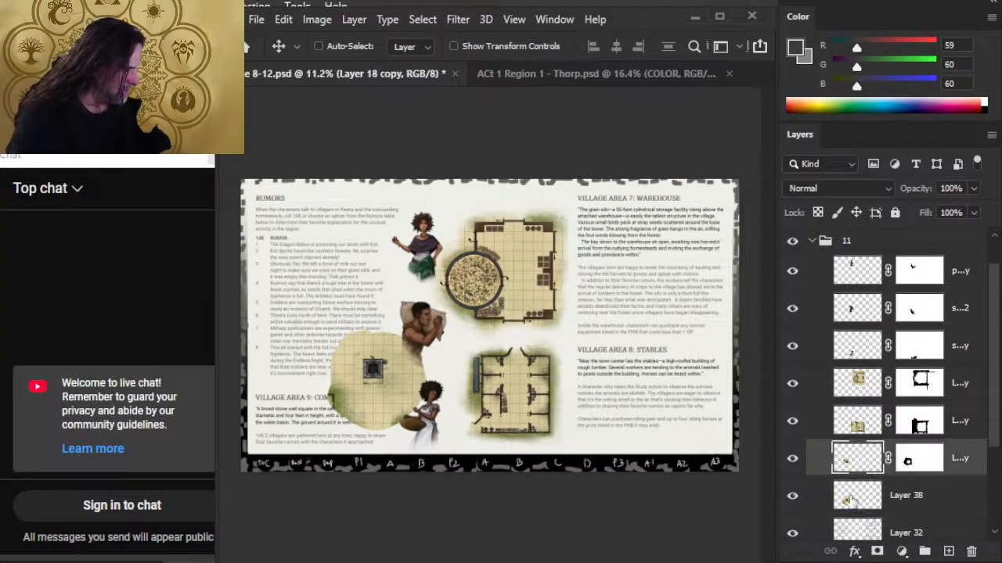
# On the Thorp map, replace the well selection with a freehand selection around the warehouse, its round silo and the surrounding ground
pyautogui.hotkey('alt', 'Tab')
pyautogui.hotkey('alt', 'Tab')
pyautogui.click(544, 70)
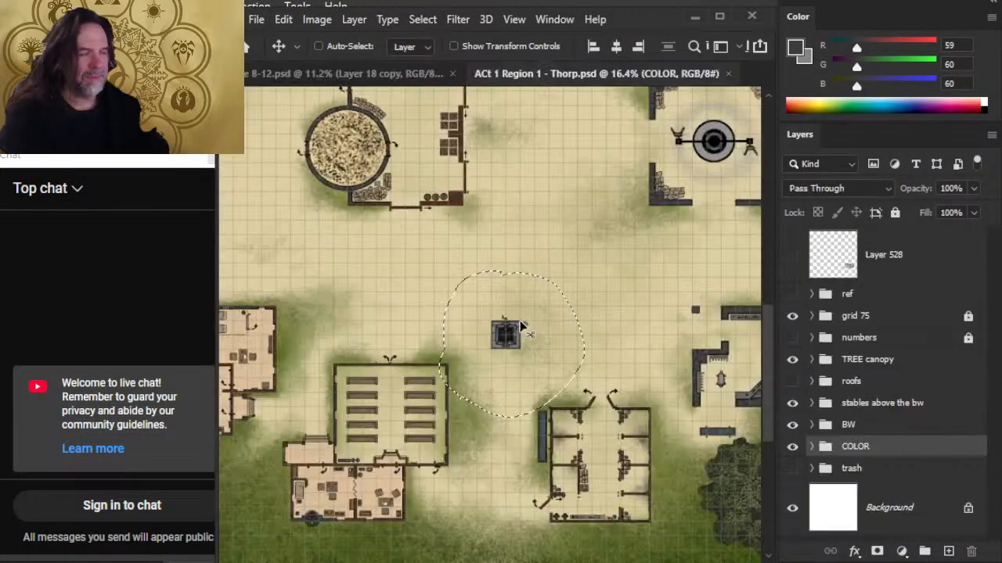
pyautogui.press('l')
pyautogui.hotkey('ctrl', 'd')
pyautogui.moveTo(471, 235); pyautogui.dragTo(589, 397)
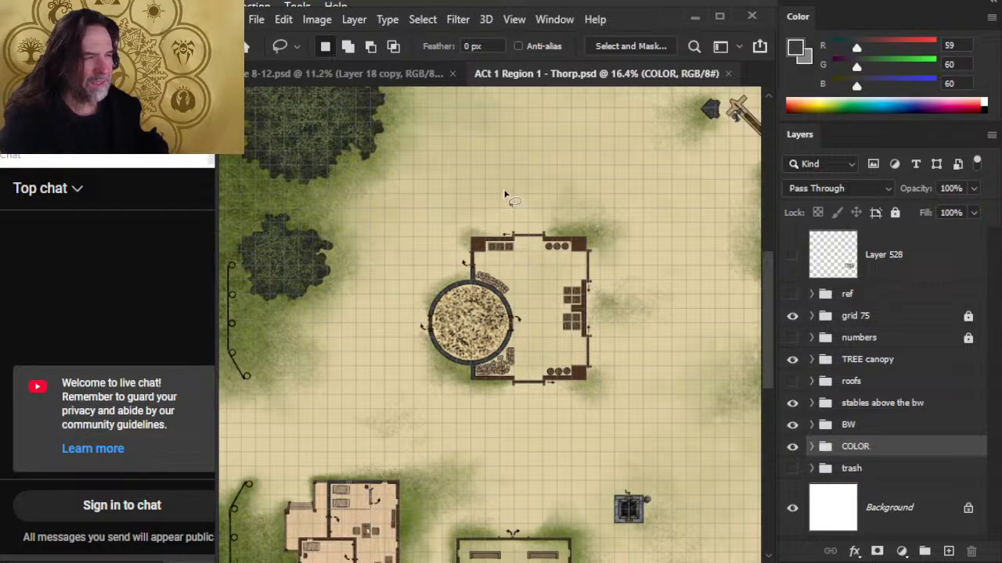
pyautogui.moveTo(504, 191)
pyautogui.mouseDown()
pyautogui.moveTo(384, 240)
pyautogui.moveTo(374, 390)
pyautogui.moveTo(538, 468)
pyautogui.moveTo(669, 349)
pyautogui.moveTo(604, 185)
pyautogui.moveTo(392, 207)
pyautogui.moveTo(391, 438)
pyautogui.moveTo(446, 468)
pyautogui.mouseUp()
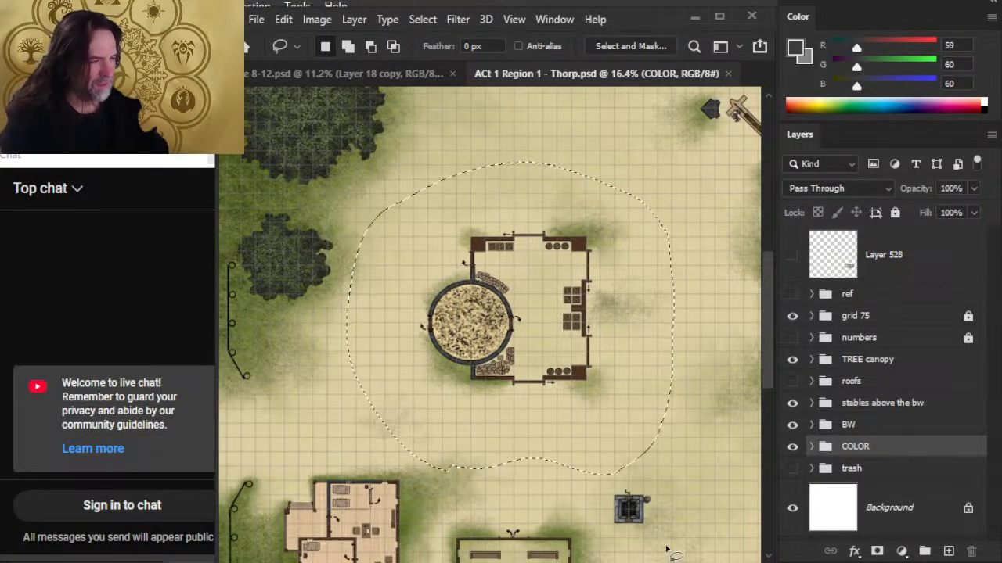
# Paste the warehouse area into the 8-12 layout above the masked well layer and align it with the existing warehouse map
pyautogui.click(382, 76)
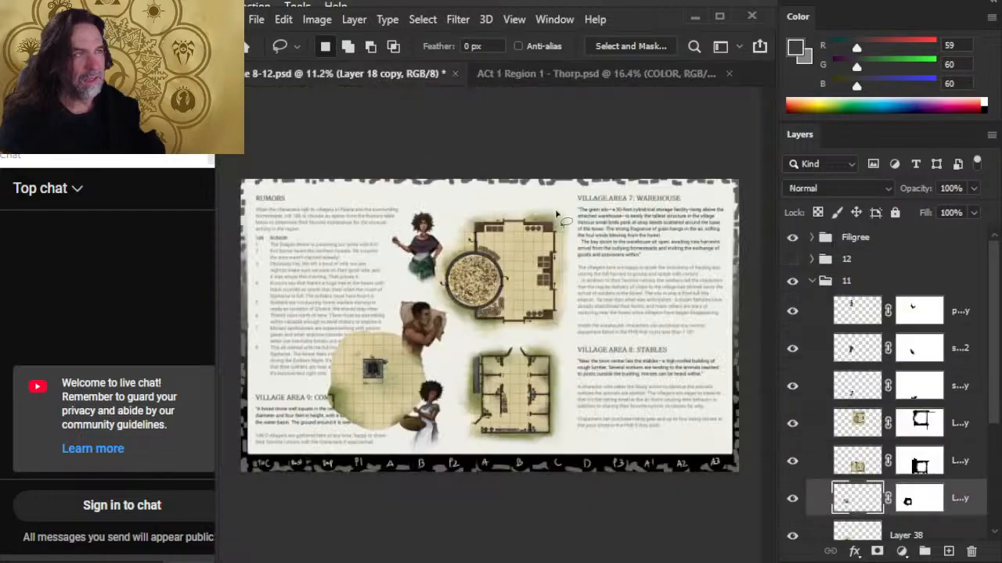
pyautogui.hotkey('ctrl', 'v')
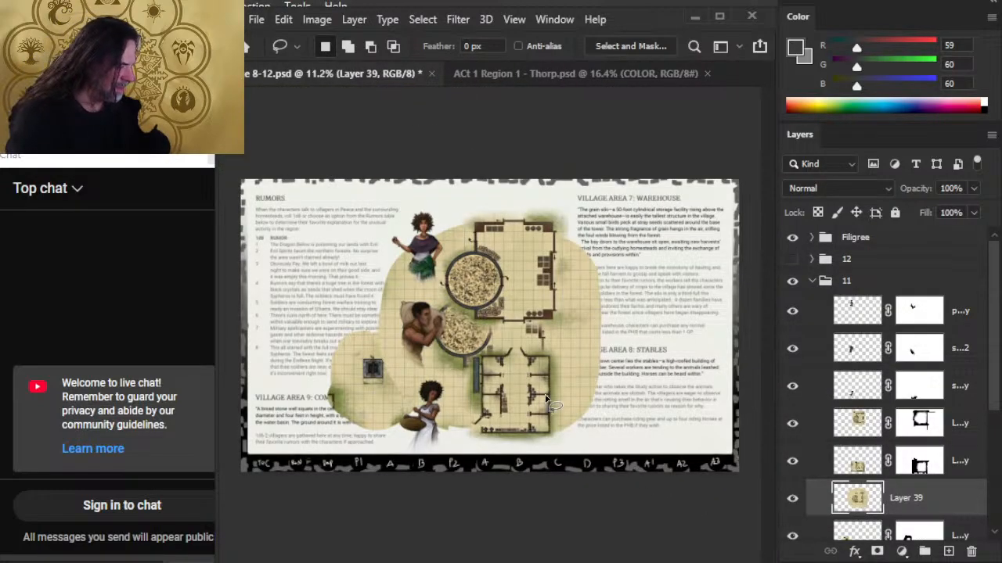
pyautogui.press('v')
pyautogui.moveTo(626, 406); pyautogui.dragTo(602, 325)
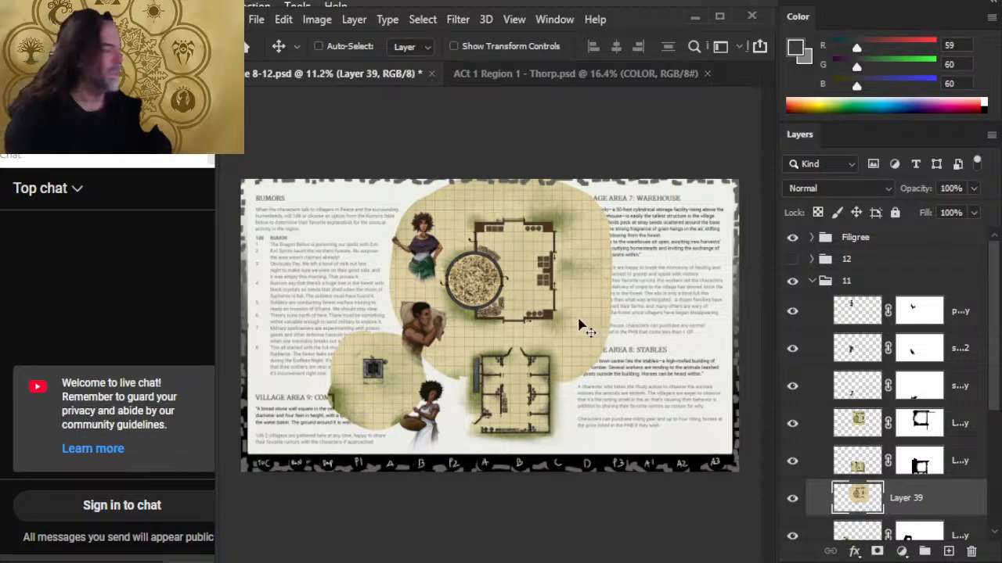
# Make a freehand selection around the stables and surrounding ground on the Thorp map and copy it merged
pyautogui.click(534, 73)
pyautogui.scroll(-5, 563, 273)
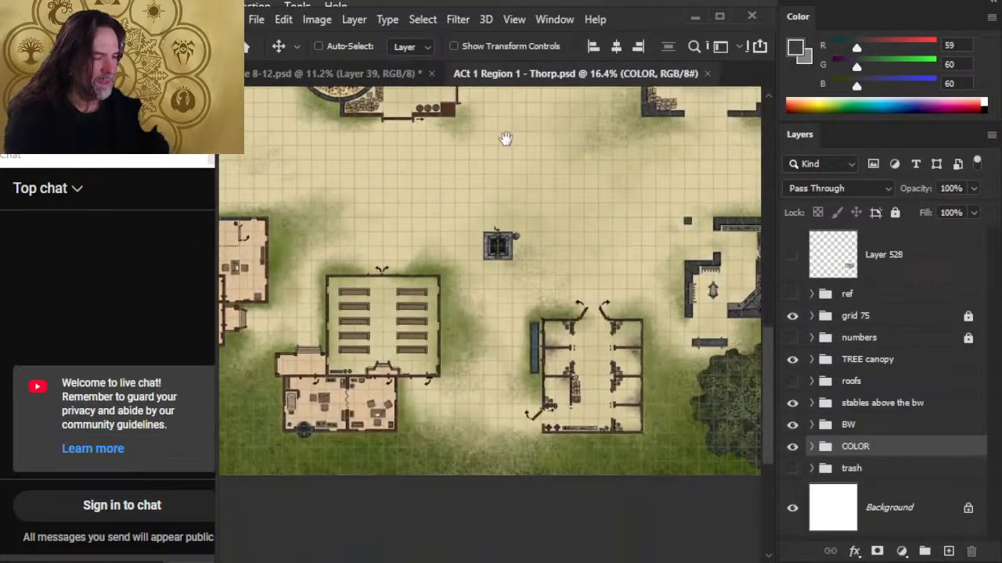
pyautogui.press('l')
pyautogui.moveTo(600, 229)
pyautogui.mouseDown()
pyautogui.moveTo(515, 258)
pyautogui.moveTo(472, 342)
pyautogui.moveTo(465, 425)
pyautogui.moveTo(539, 478)
pyautogui.moveTo(644, 477)
pyautogui.moveTo(706, 464)
pyautogui.moveTo(718, 347)
pyautogui.moveTo(653, 236)
pyautogui.moveTo(578, 238)
pyautogui.moveTo(600, 229)
pyautogui.mouseUp()
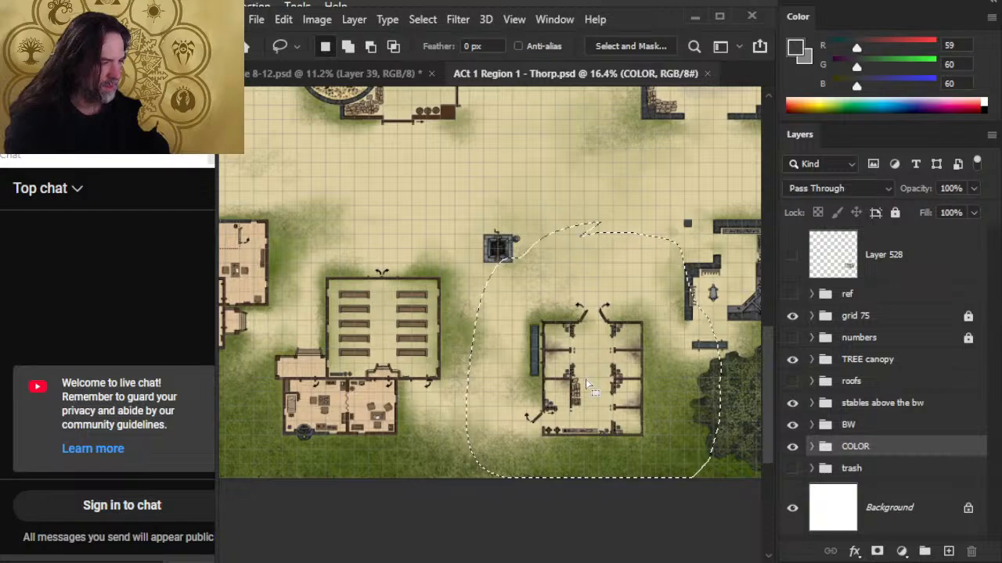
pyautogui.hotkey('ctrl', 'shift', 'c')
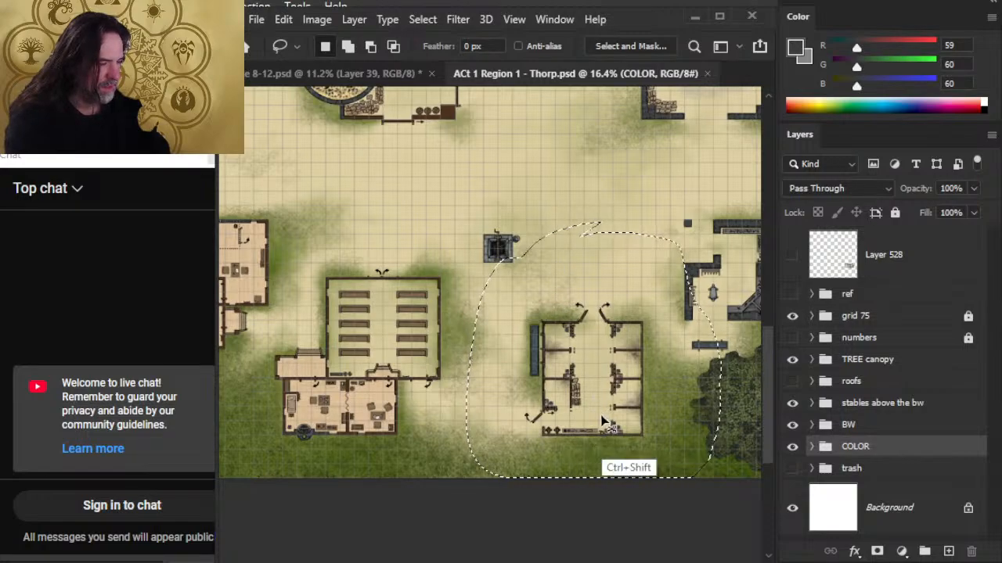
# Paste the stables area into the 8-12 layout above the masked stables layer and move it to the page's lower middle
pyautogui.click(345, 73)
pyautogui.click(857, 466)
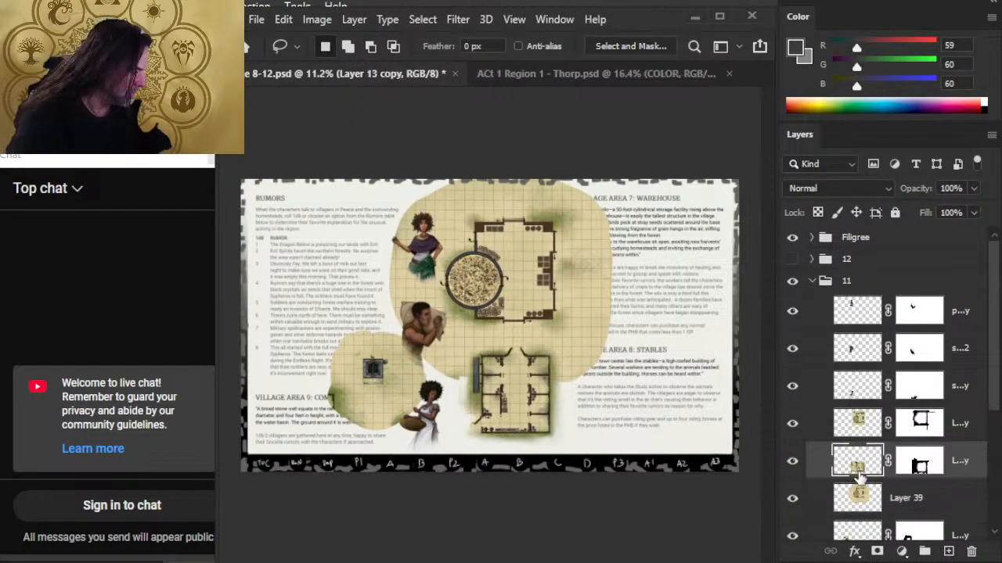
pyautogui.hotkey('ctrl', 'v')
pyautogui.press('v')
pyautogui.moveTo(599, 418)
pyautogui.mouseDown()
pyautogui.moveTo(637, 385)
pyautogui.moveTo(658, 453)
pyautogui.moveTo(647, 499)
pyautogui.moveTo(665, 512)
pyautogui.moveTo(658, 501)
pyautogui.mouseUp()
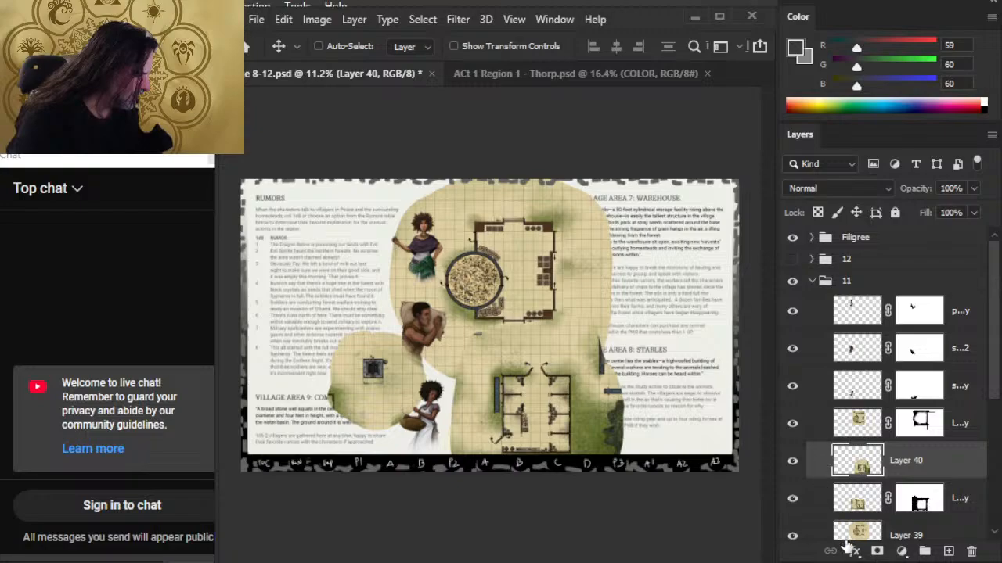
# Reorder the pasted maps, moving Layer 39 directly beneath the masked warehouse layer and Layer 40 beneath the masked stables layer
pyautogui.moveTo(996, 381); pyautogui.dragTo(997, 429)
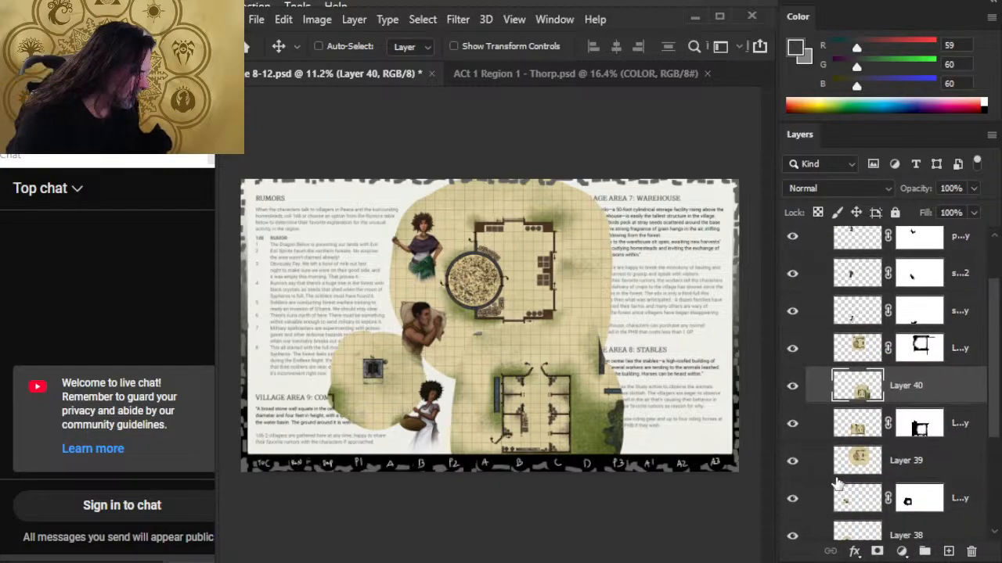
pyautogui.click(793, 461)
pyautogui.click(792, 461)
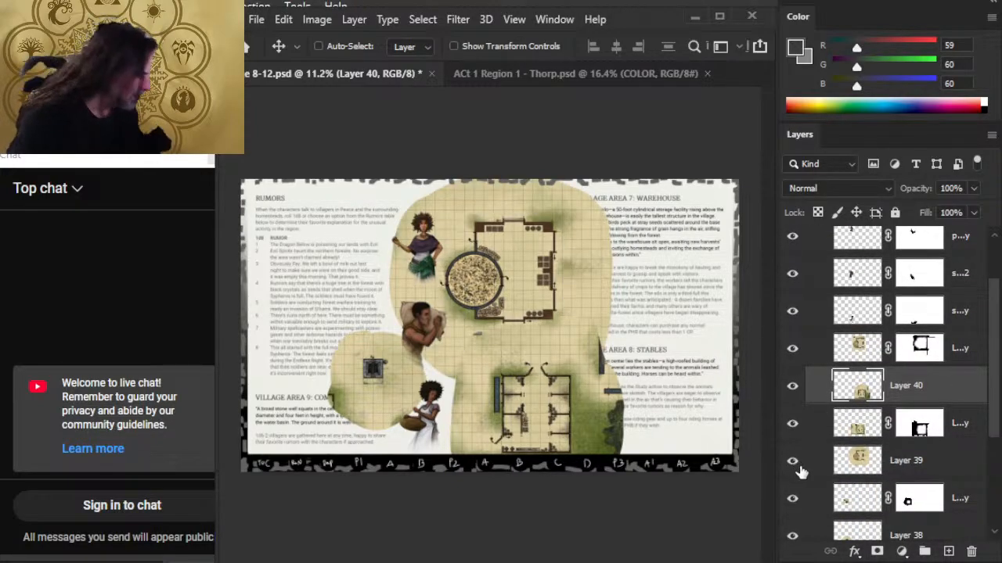
pyautogui.click(815, 464)
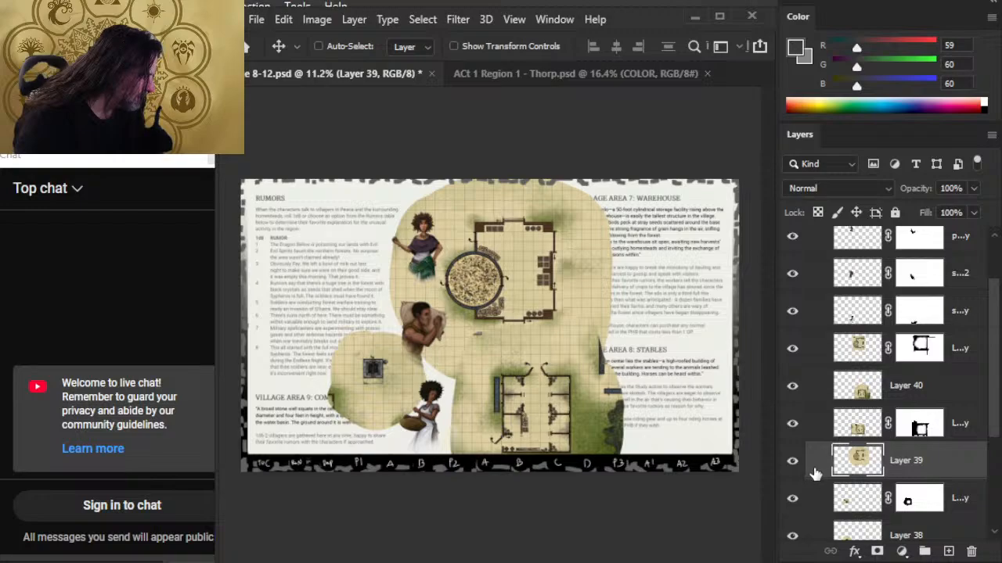
pyautogui.moveTo(817, 474); pyautogui.dragTo(806, 381)
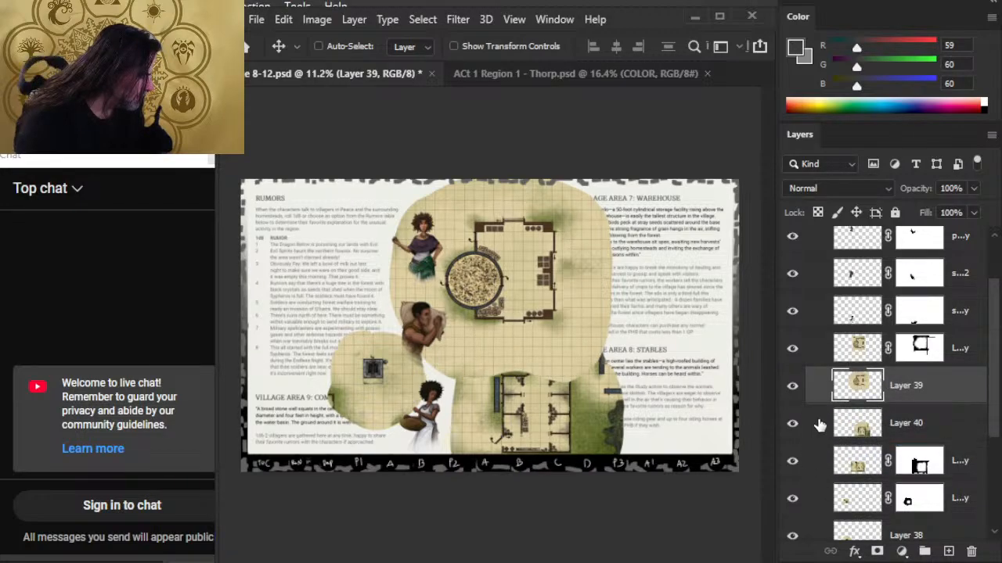
pyautogui.moveTo(819, 424); pyautogui.dragTo(826, 469)
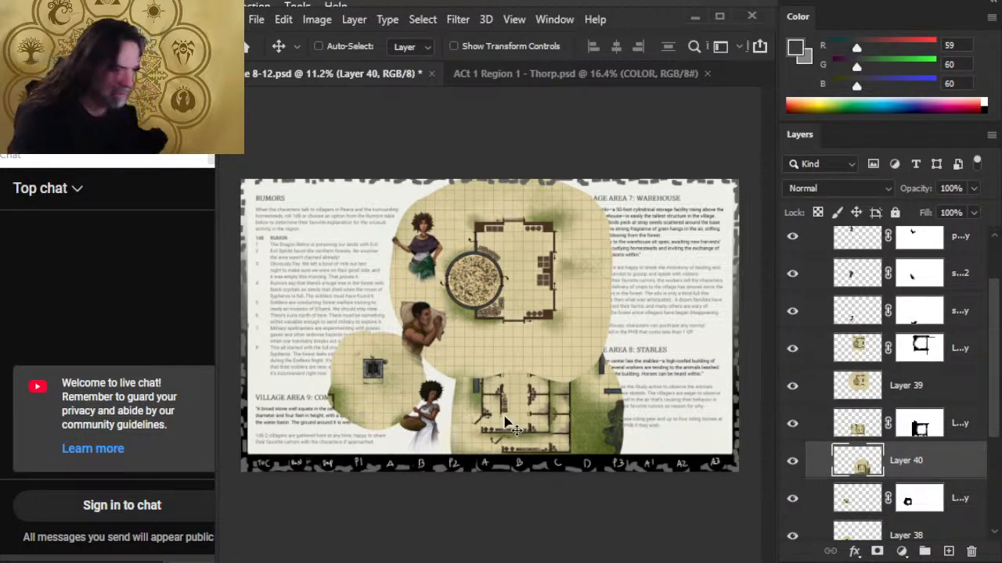
# Align the pasted stables map in Layer 40 with the existing stables, and nudge the Layer 39 warehouse map into alignment
pyautogui.moveTo(505, 422); pyautogui.dragTo(605, 418)
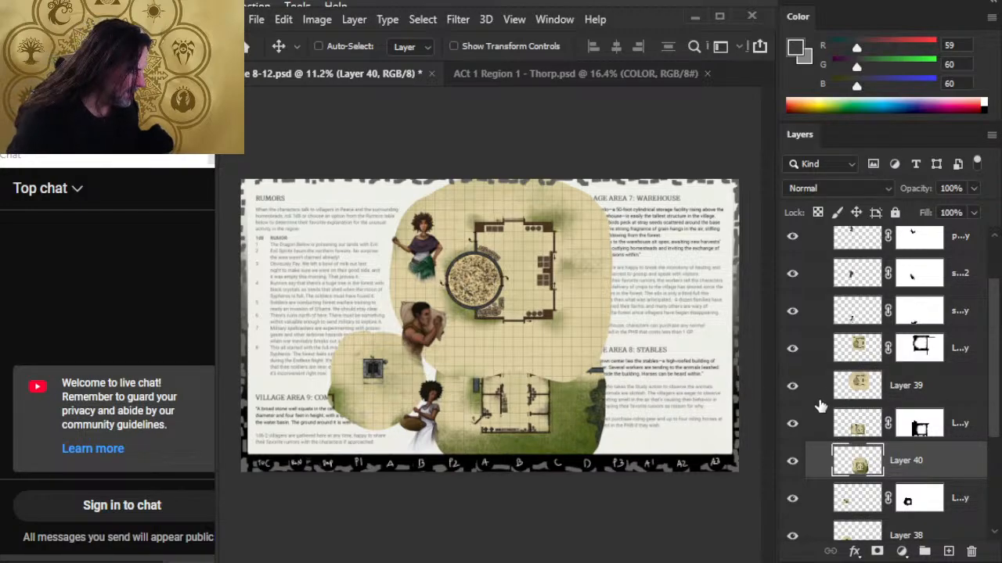
pyautogui.click(819, 391)
pyautogui.moveTo(596, 438)
pyautogui.mouseDown()
pyautogui.moveTo(533, 439)
pyautogui.moveTo(587, 436)
pyautogui.moveTo(598, 420)
pyautogui.mouseUp()
pyautogui.moveTo(597, 421); pyautogui.dragTo(600, 421)
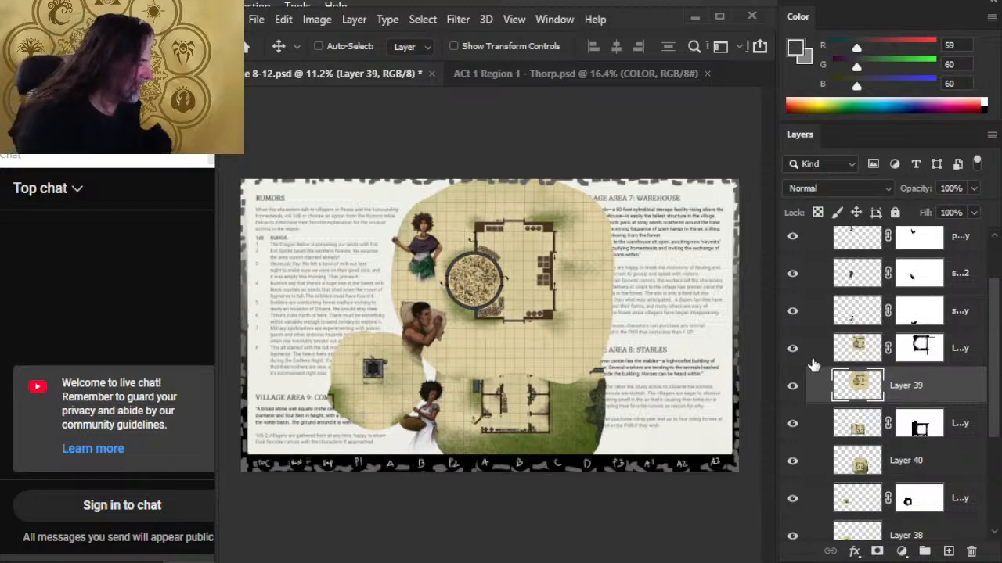
# Hide page group 11, show and expand group 12, and select Layer 34 beneath the masked smithy layer
pyautogui.moveTo(992, 409); pyautogui.dragTo(989, 371)
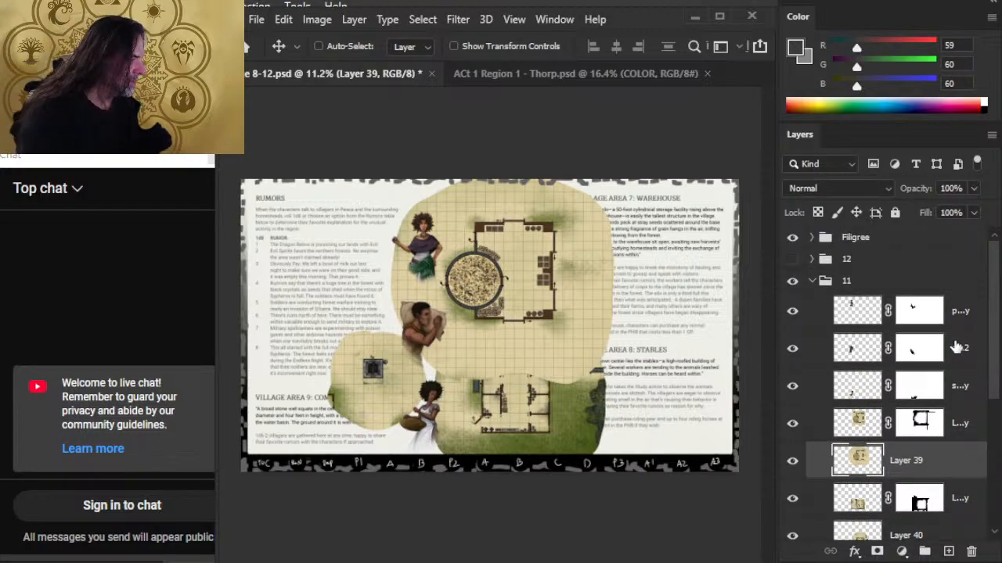
pyautogui.click(812, 282)
pyautogui.click(792, 279)
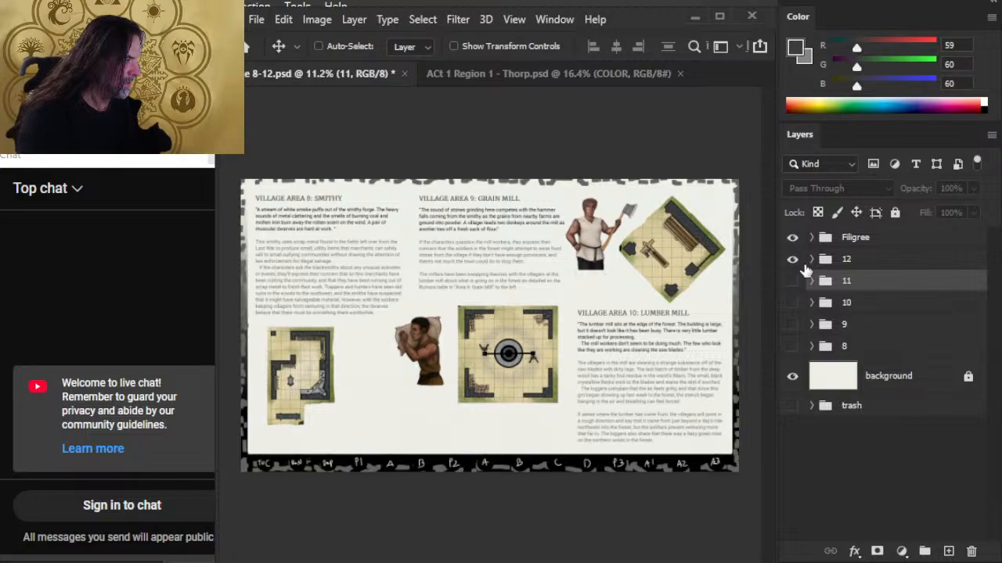
pyautogui.click(810, 259)
pyautogui.click(937, 487)
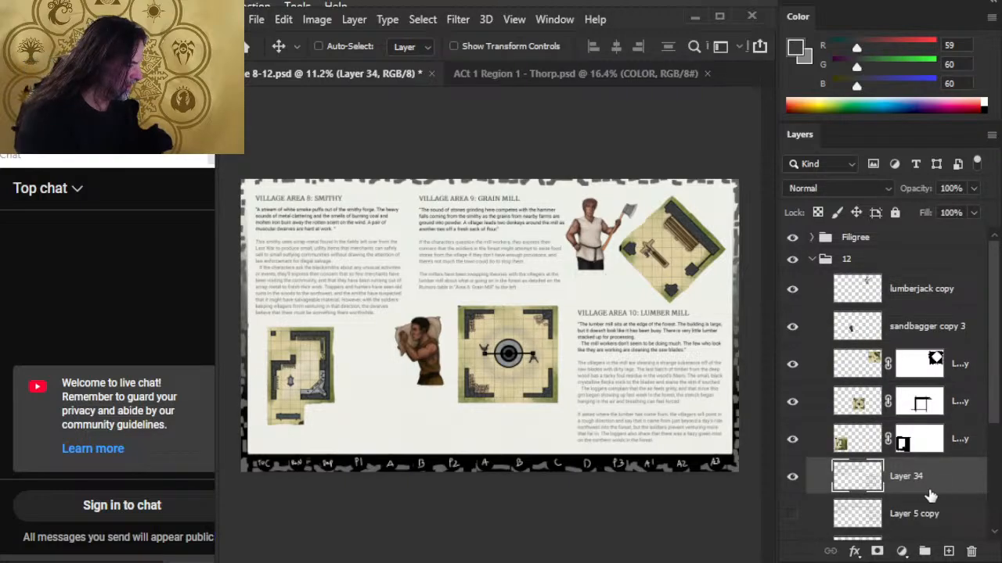
pyautogui.click(794, 443)
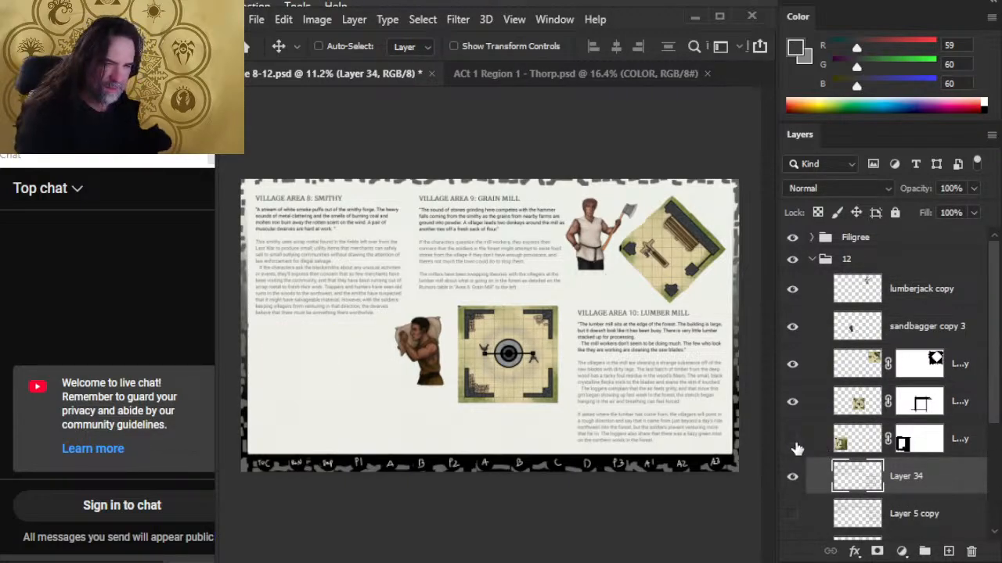
pyautogui.click(793, 443)
pyautogui.hotkey('alt', 'Tab')
pyautogui.hotkey('alt', 'Tab')
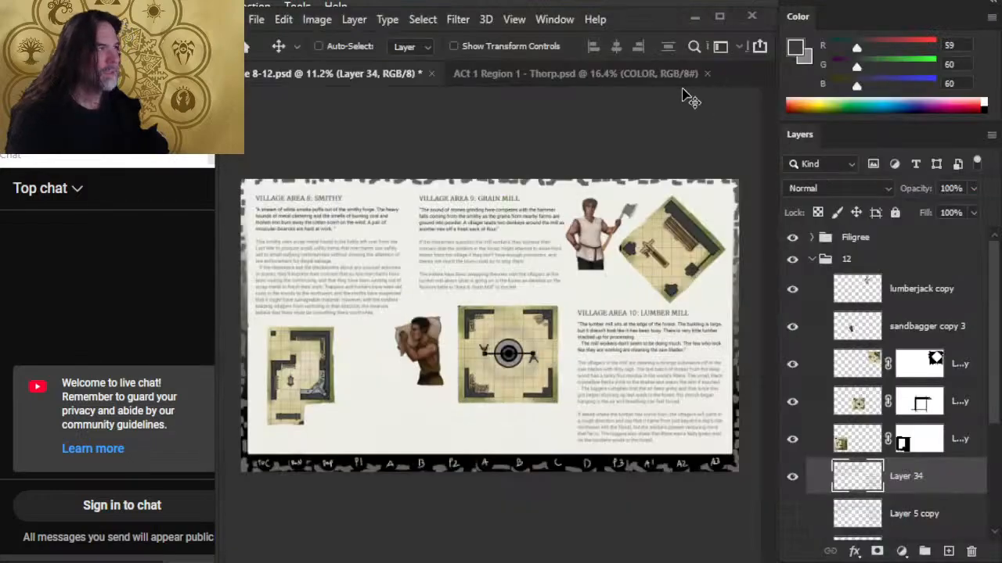
# Make a freehand selection around the smithy and surrounding ground on the Thorp map and copy it merged
pyautogui.click(640, 73)
pyautogui.moveTo(662, 474); pyautogui.dragTo(548, 418)
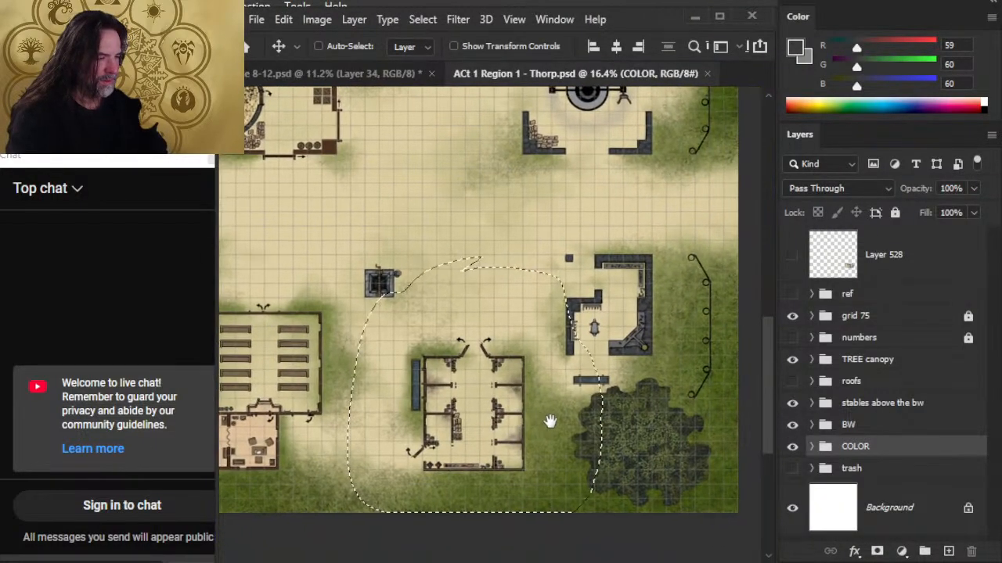
pyautogui.press('l')
pyautogui.moveTo(615, 196)
pyautogui.mouseDown()
pyautogui.moveTo(576, 208)
pyautogui.moveTo(520, 278)
pyautogui.moveTo(511, 332)
pyautogui.moveTo(524, 382)
pyautogui.mouseUp()
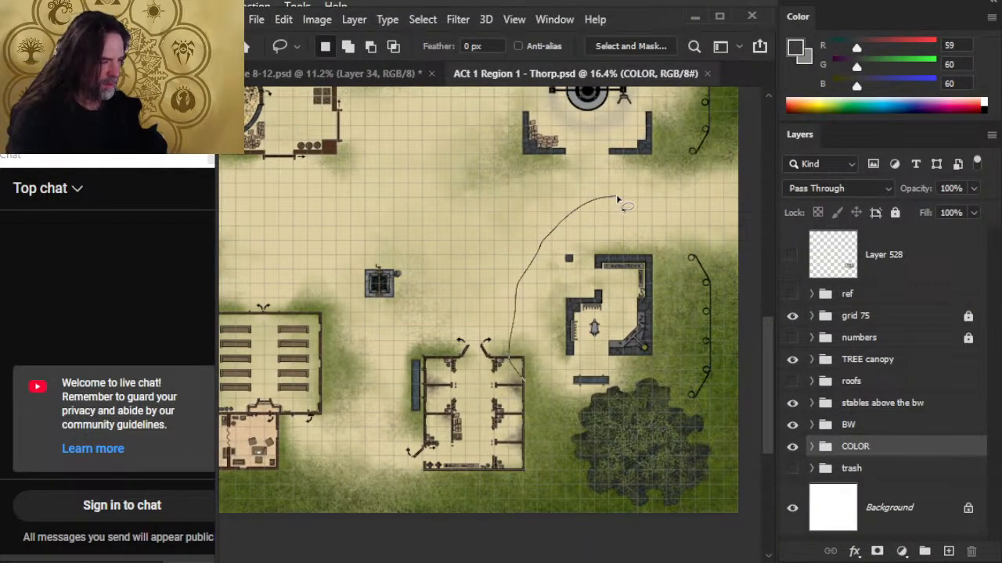
pyautogui.moveTo(704, 429)
pyautogui.mouseDown()
pyautogui.moveTo(734, 388)
pyautogui.moveTo(737, 292)
pyautogui.moveTo(702, 255)
pyautogui.moveTo(659, 234)
pyautogui.moveTo(593, 225)
pyautogui.moveTo(521, 329)
pyautogui.mouseUp()
pyautogui.moveTo(617, 197)
pyautogui.mouseDown()
pyautogui.moveTo(736, 234)
pyautogui.moveTo(678, 293)
pyautogui.mouseUp()
pyautogui.press('shift')
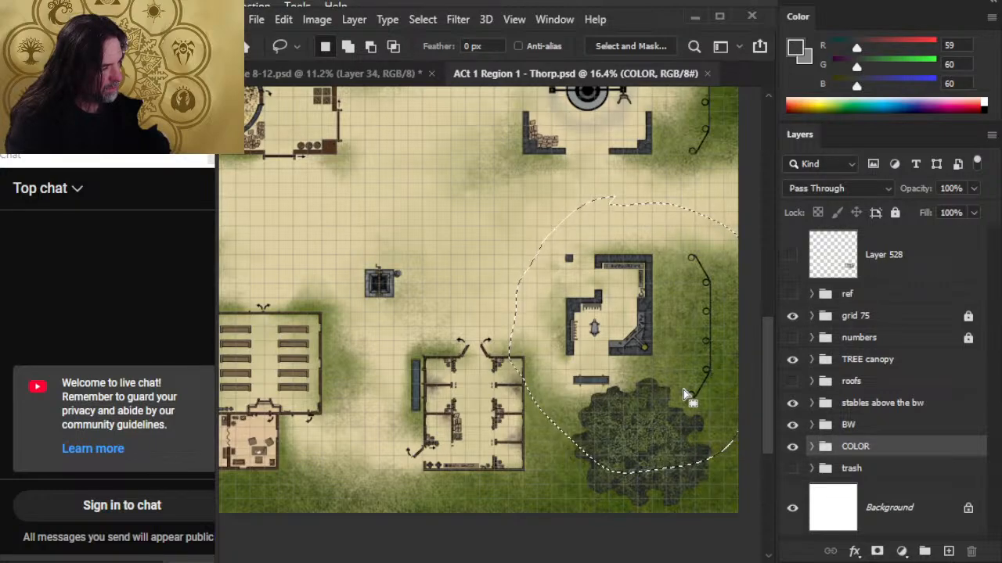
pyautogui.press('z')
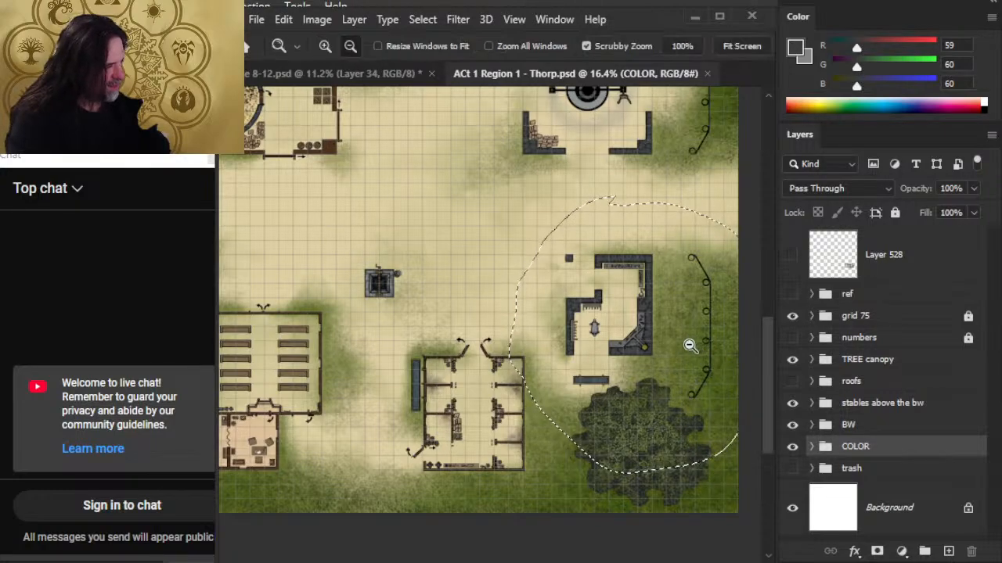
pyautogui.moveTo(689, 346)
pyautogui.mouseDown()
pyautogui.moveTo(760, 340)
pyautogui.moveTo(711, 352)
pyautogui.moveTo(707, 365)
pyautogui.mouseUp()
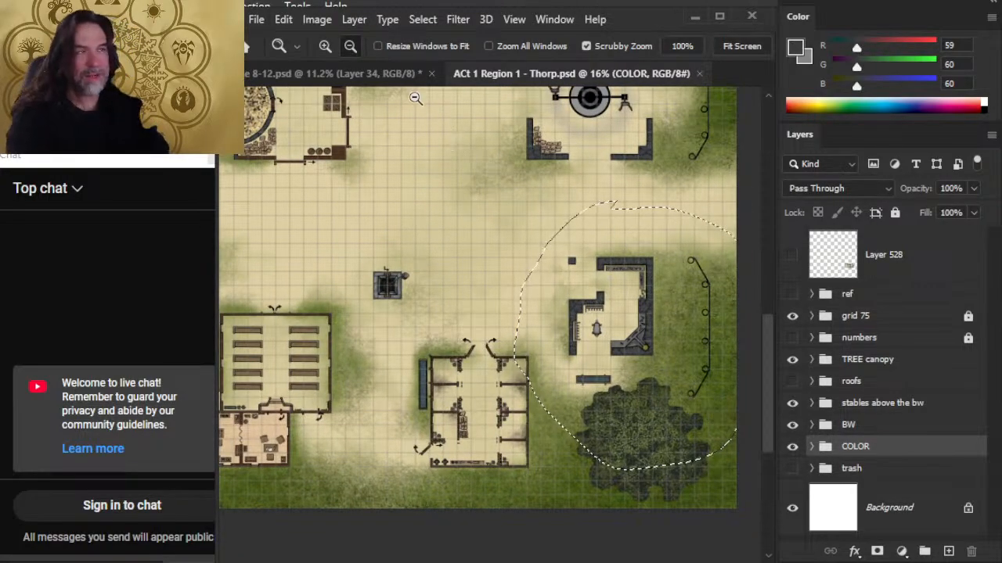
# Paste the smithy area above Layer 34 in the 8-12 layout and align it with the existing smithy map
pyautogui.hotkey('ctrl', 'shift', 'Tab')
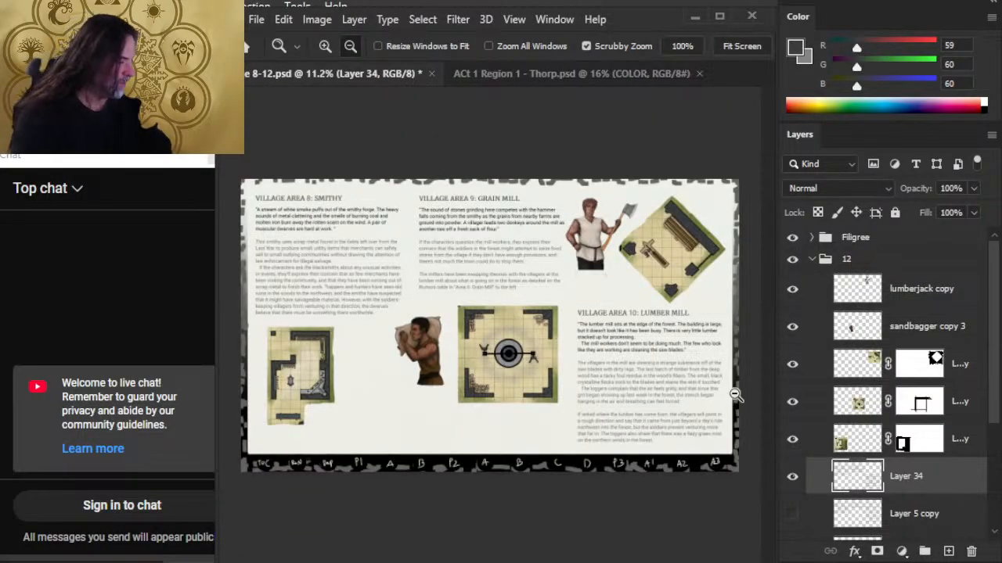
pyautogui.hotkey('ctrl', 'v')
pyautogui.press('v')
pyautogui.moveTo(671, 376); pyautogui.dragTo(485, 425)
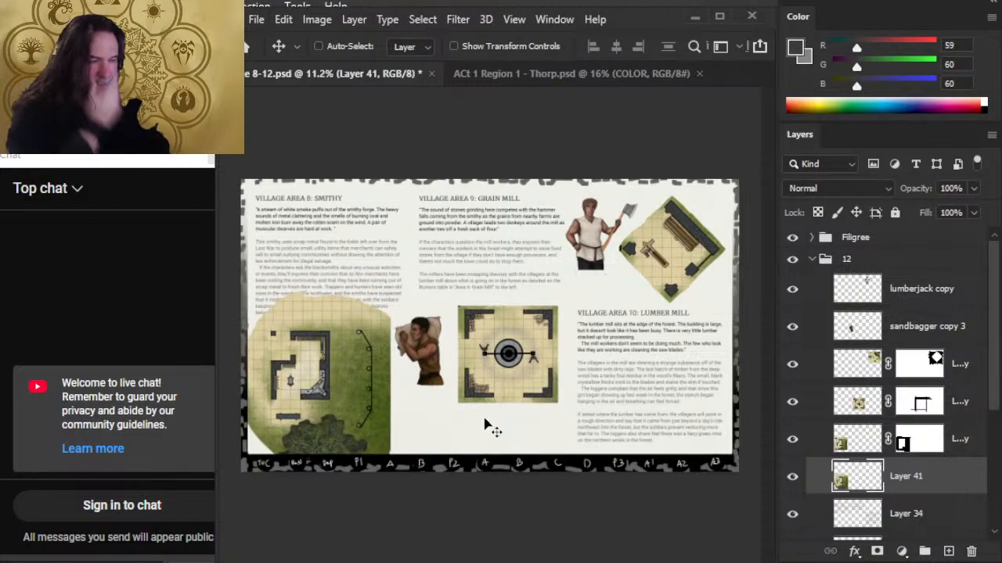
# Select the masked smithy layer as the paste position, then copy a merged freehand selection around the Thorp map's grain mill
pyautogui.click(853, 440)
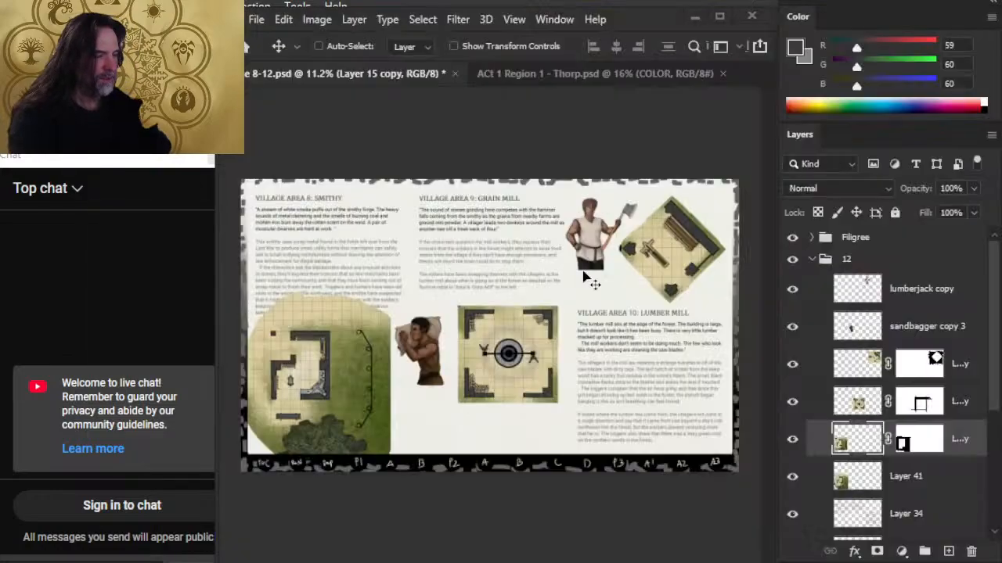
pyautogui.click(593, 73)
pyautogui.scroll(4, 714, 378)
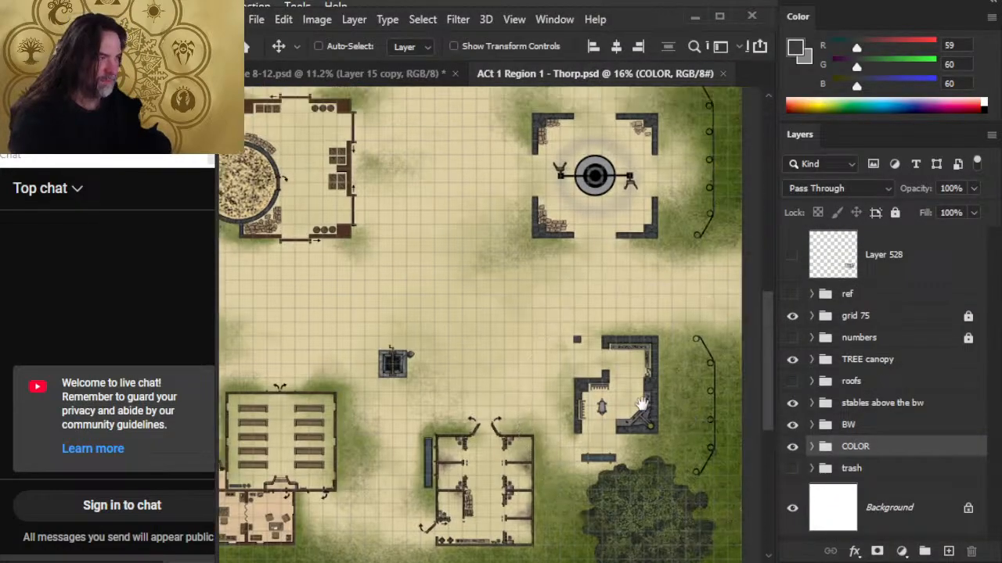
pyautogui.press('l')
pyautogui.moveTo(608, 173)
pyautogui.mouseDown()
pyautogui.moveTo(462, 210)
pyautogui.moveTo(423, 443)
pyautogui.moveTo(586, 466)
pyautogui.moveTo(608, 173)
pyautogui.mouseUp()
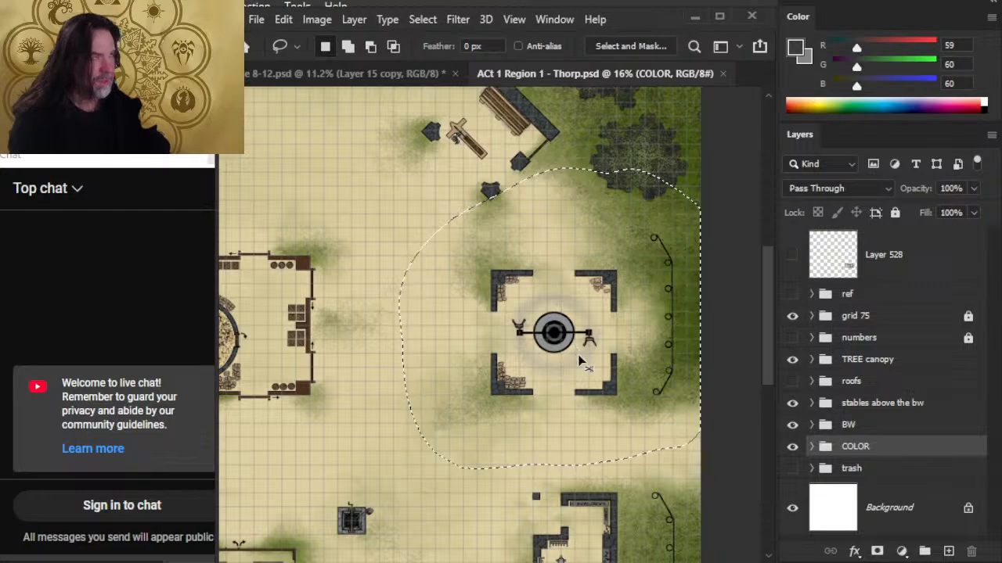
# Paste the grain mill area above the masked smithy layer in the 8-12 layout and align it with the existing mill
pyautogui.click(415, 74)
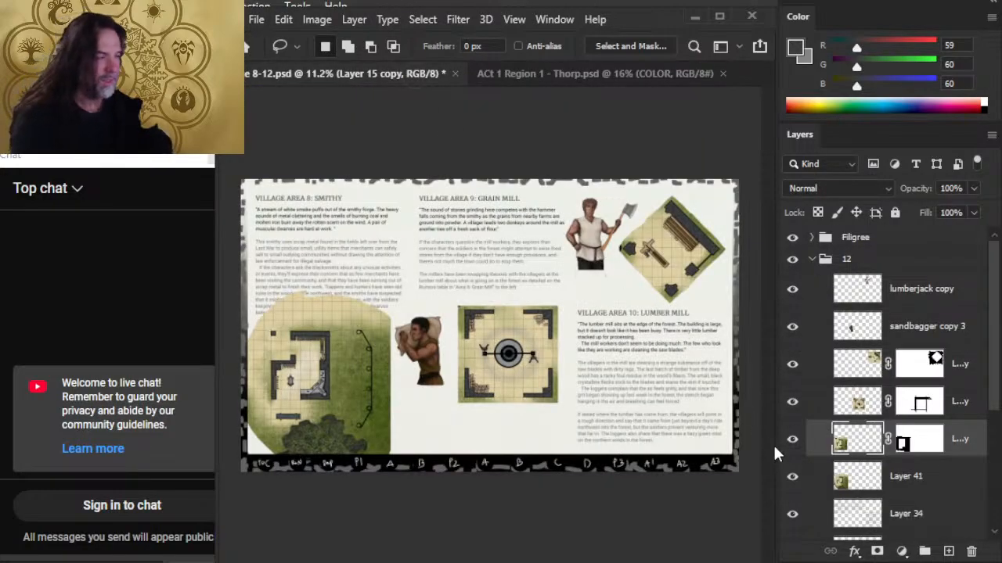
pyautogui.hotkey('ctrl', 'v')
pyautogui.press('v')
pyautogui.moveTo(629, 316)
pyautogui.mouseDown()
pyautogui.moveTo(650, 281)
pyautogui.moveTo(638, 332)
pyautogui.mouseUp()
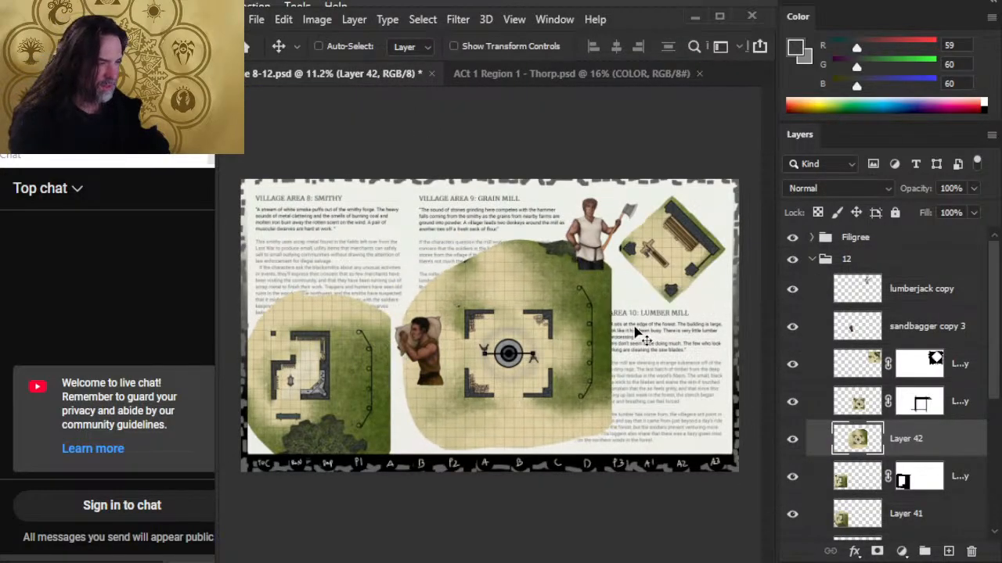
# Select the masked grain mill layer as the paste position, and copy a merged freehand selection around the Thorp map's lumber mill
pyautogui.click(868, 399)
pyautogui.hotkey('alt', 'Tab')
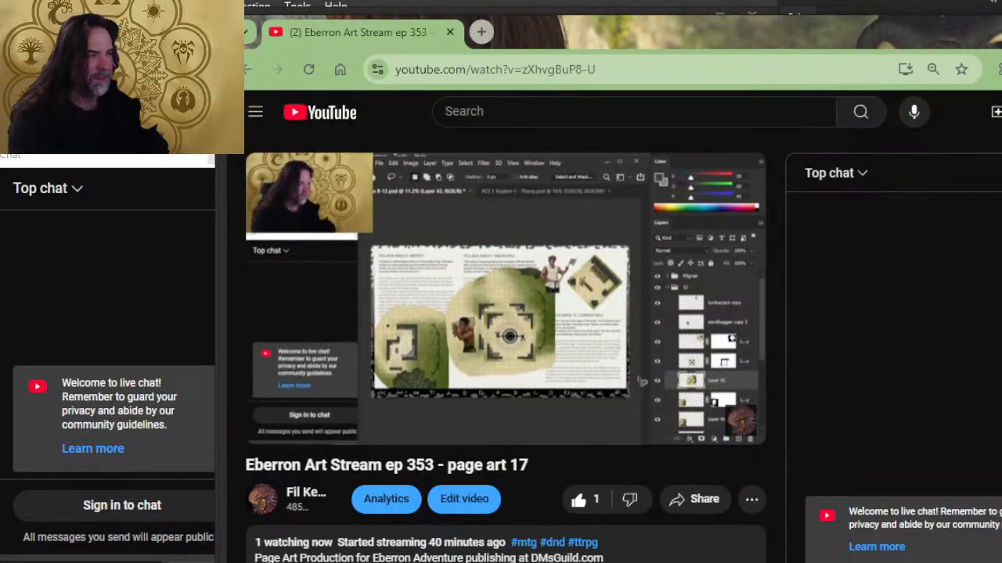
pyautogui.hotkey('alt', 'Tab')
pyautogui.click(557, 72)
pyautogui.moveTo(592, 184); pyautogui.dragTo(561, 375)
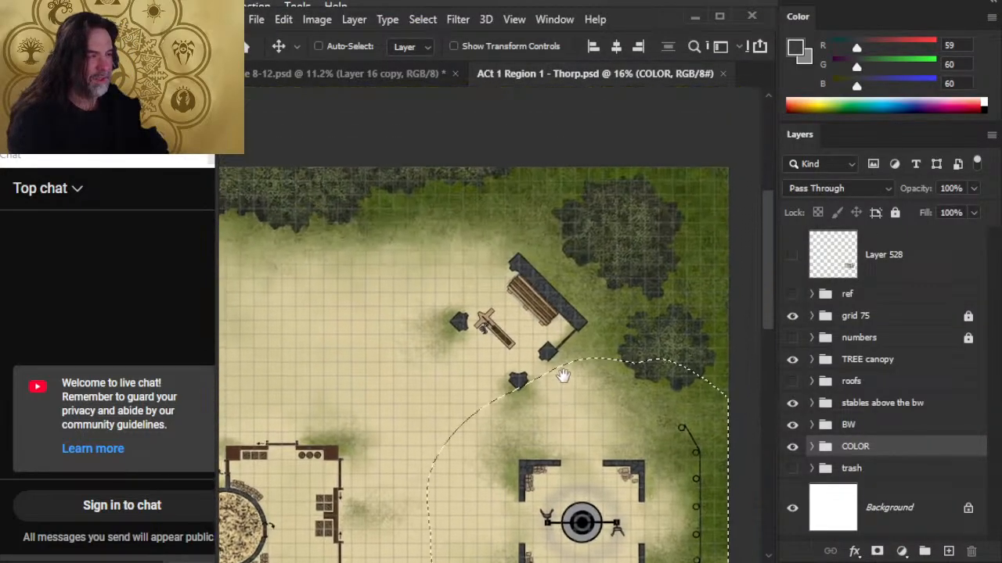
pyautogui.hotkey('ctrl', 'd')
pyautogui.press('l')
pyautogui.moveTo(574, 160)
pyautogui.mouseDown()
pyautogui.moveTo(444, 185)
pyautogui.moveTo(473, 460)
pyautogui.moveTo(657, 313)
pyautogui.moveTo(407, 438)
pyautogui.moveTo(507, 190)
pyautogui.moveTo(542, 182)
pyautogui.moveTo(634, 200)
pyautogui.mouseUp()
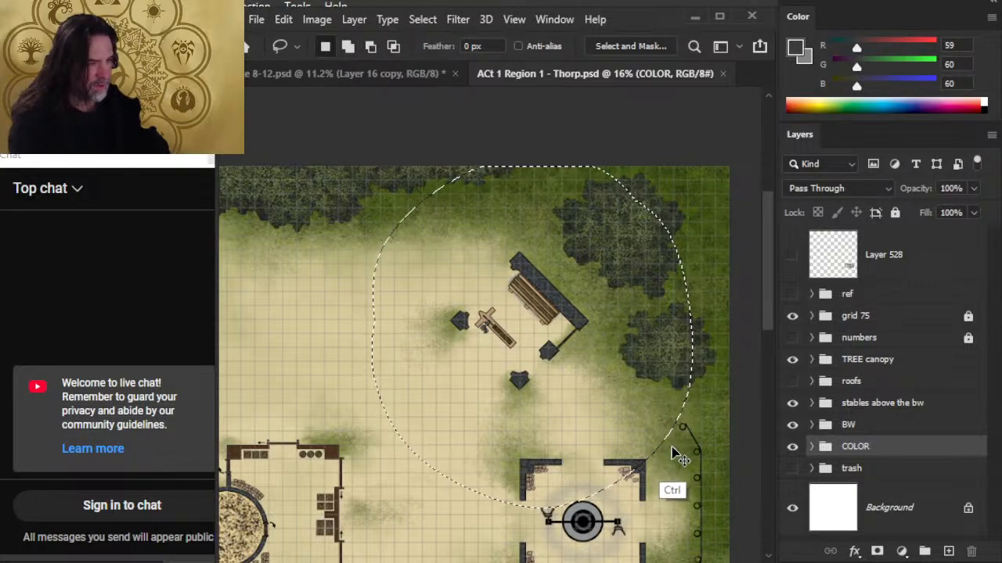
# Paste the lumber mill area above the masked grain mill layer, align it with the existing map, and close the Thorp document
pyautogui.click(396, 70)
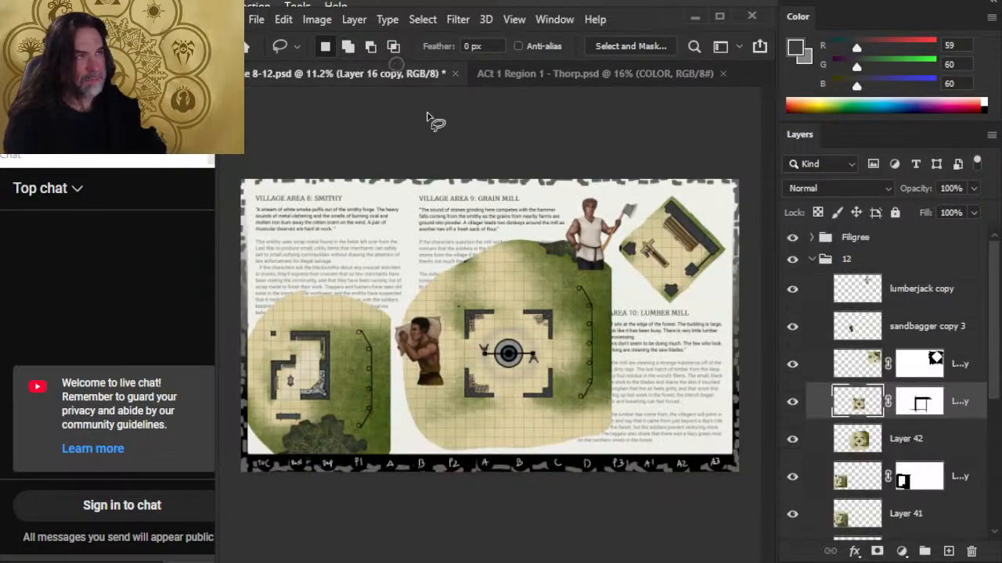
pyautogui.hotkey('ctrl', 'shift', 'v')
pyautogui.press('v')
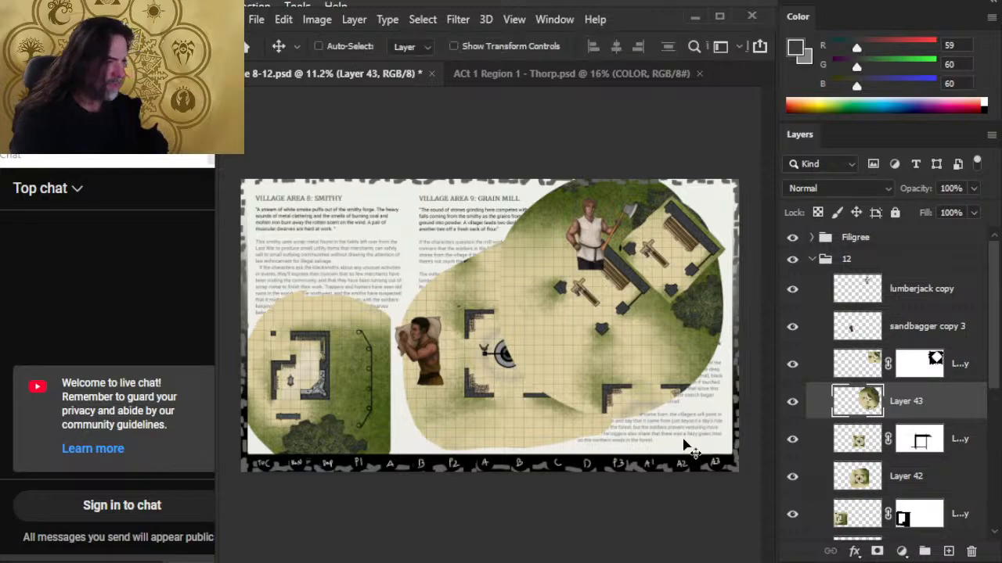
pyautogui.moveTo(687, 441); pyautogui.dragTo(759, 411)
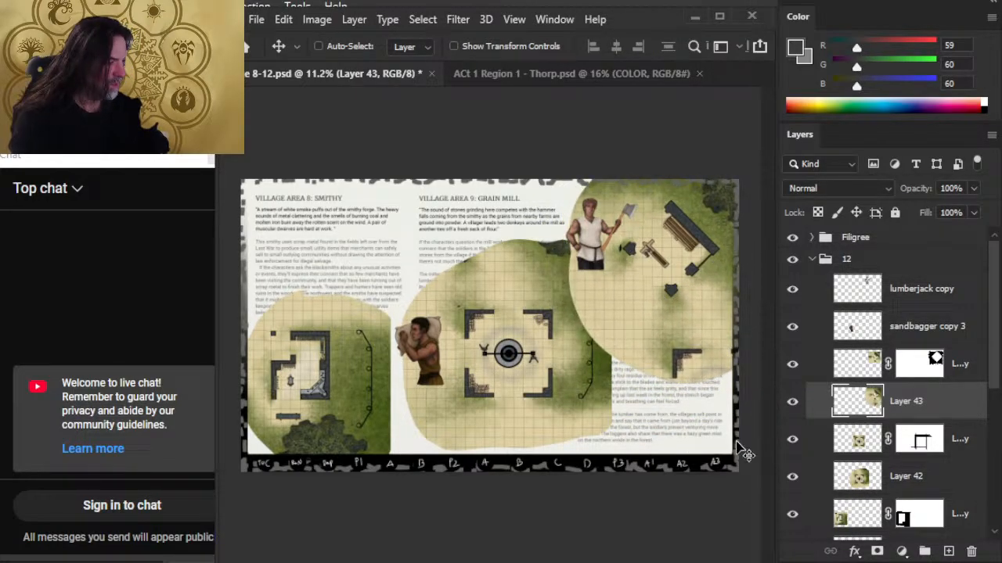
pyautogui.click(698, 73)
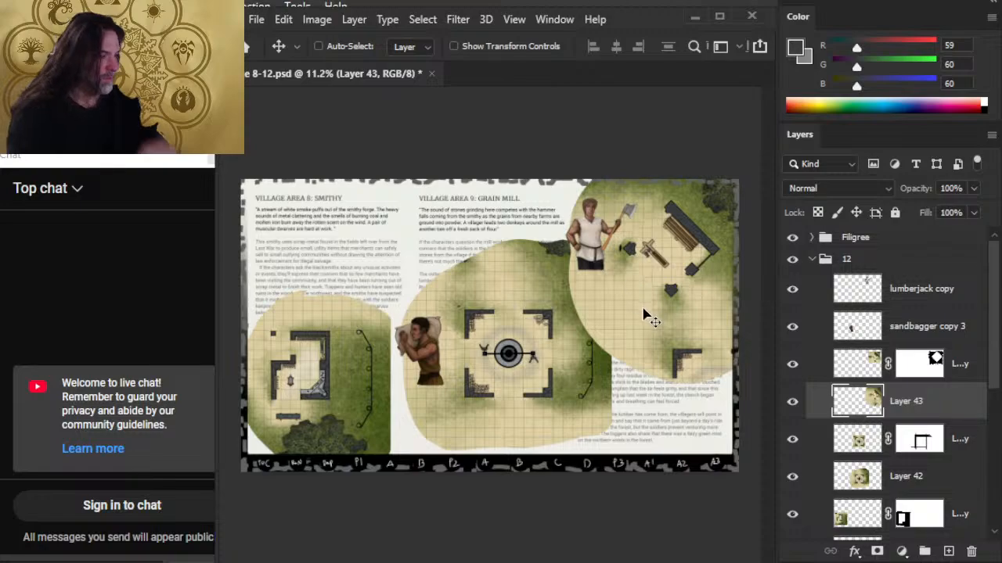
# Move the lumber mill's layer mask from Layer 17 copy onto Layer 43 and delete Layer 17 copy
pyautogui.moveTo(916, 378); pyautogui.dragTo(935, 418)
pyautogui.click(926, 380)
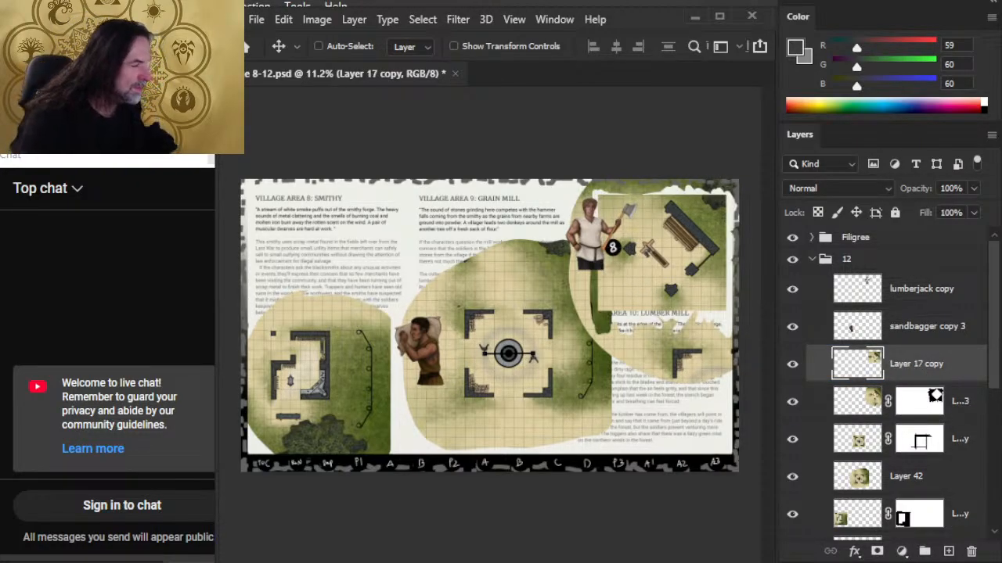
pyautogui.press('Delete')
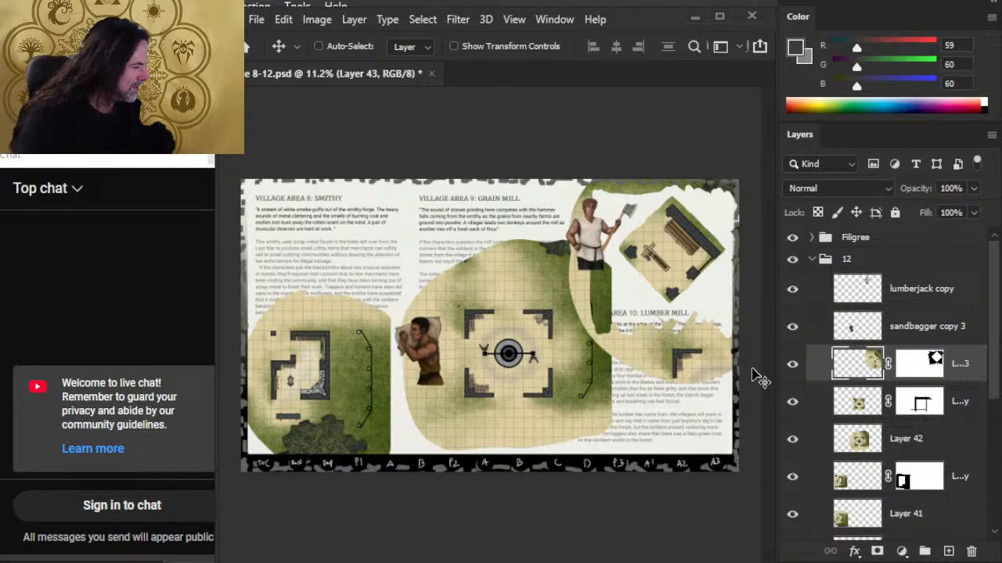
# Move the grain mill's layer mask from the old map layer onto Layer 42 and delete the old layer
pyautogui.moveTo(920, 406); pyautogui.dragTo(919, 440)
pyautogui.click(931, 403)
pyautogui.press('Delete')
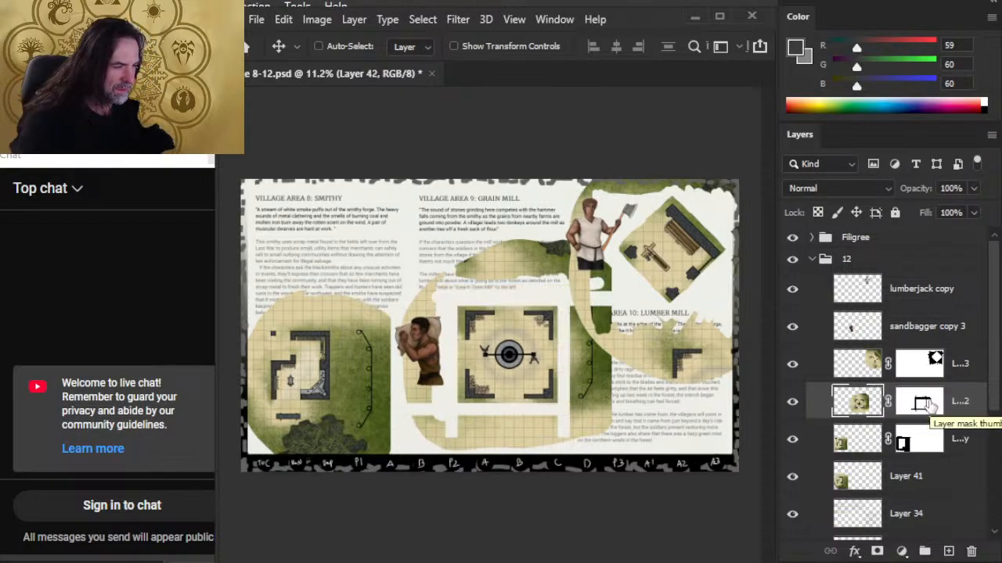
# Move the smithy's layer mask from Layer 15 copy onto Layer 41 and delete Layer 15 copy
pyautogui.moveTo(929, 446); pyautogui.dragTo(922, 479)
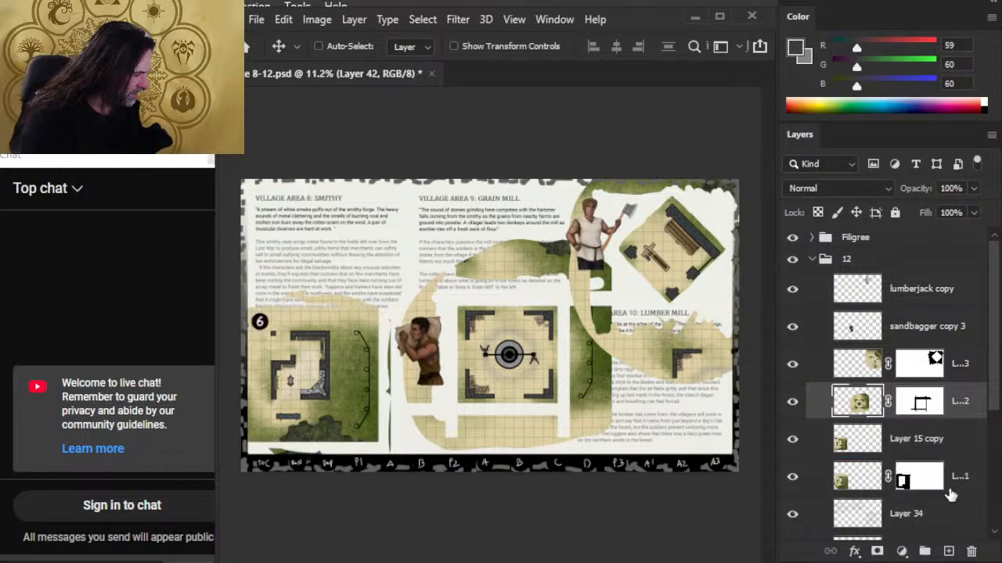
pyautogui.click(923, 447)
pyautogui.press('Delete')
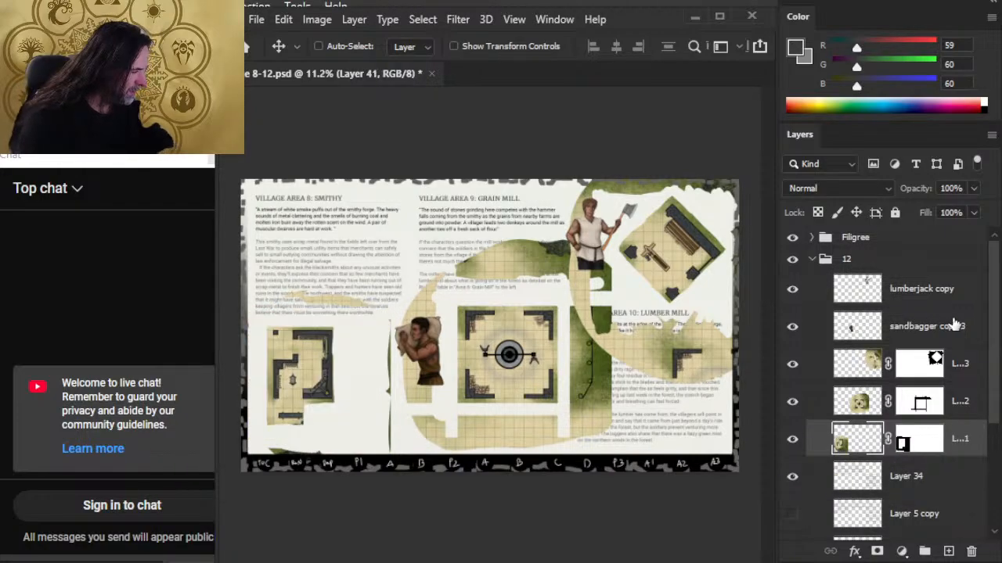
# Switch from page group 12 to group 11, move the warehouse mask from Layer 14 copy onto Layer 39, and delete Layer 14 copy
pyautogui.click(811, 260)
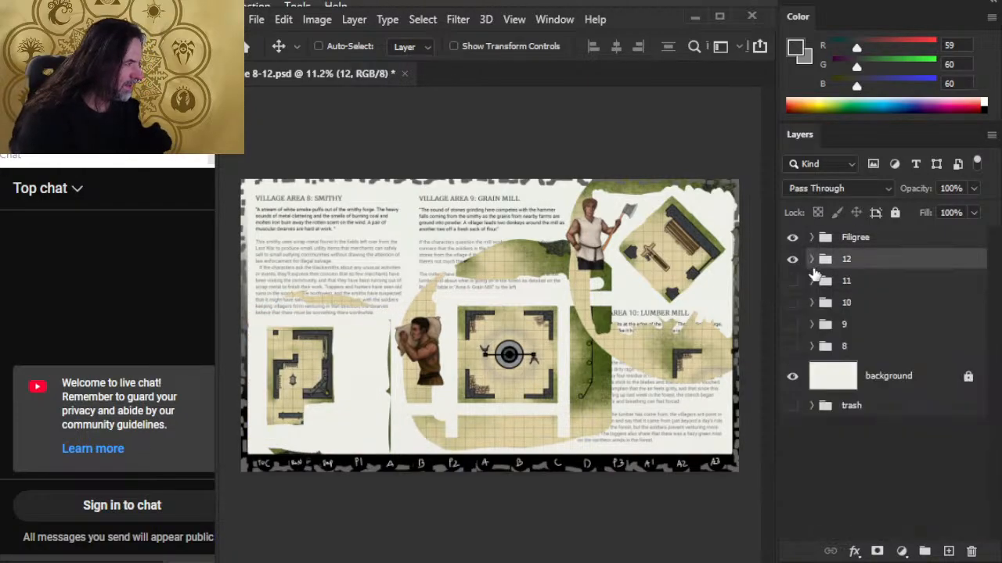
pyautogui.click(792, 259)
pyautogui.click(792, 280)
pyautogui.click(812, 281)
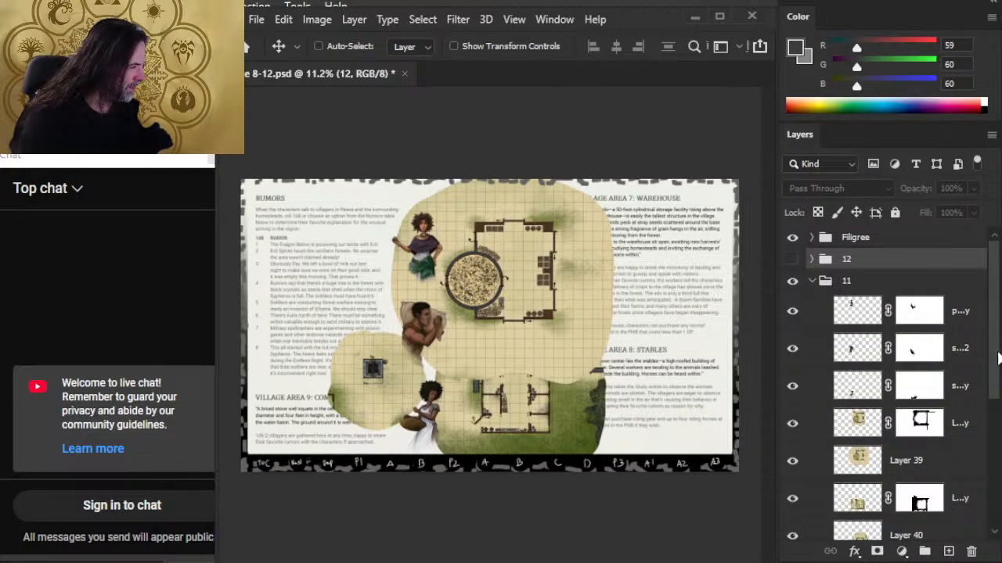
pyautogui.moveTo(996, 358); pyautogui.dragTo(995, 419)
pyautogui.moveTo(920, 307); pyautogui.dragTo(928, 340)
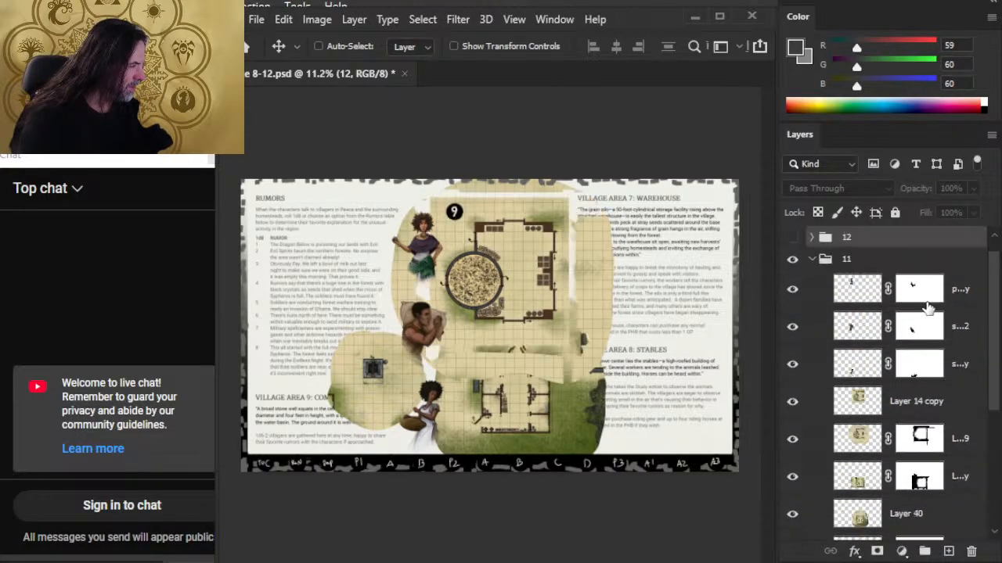
pyautogui.click(934, 409)
pyautogui.press('Delete')
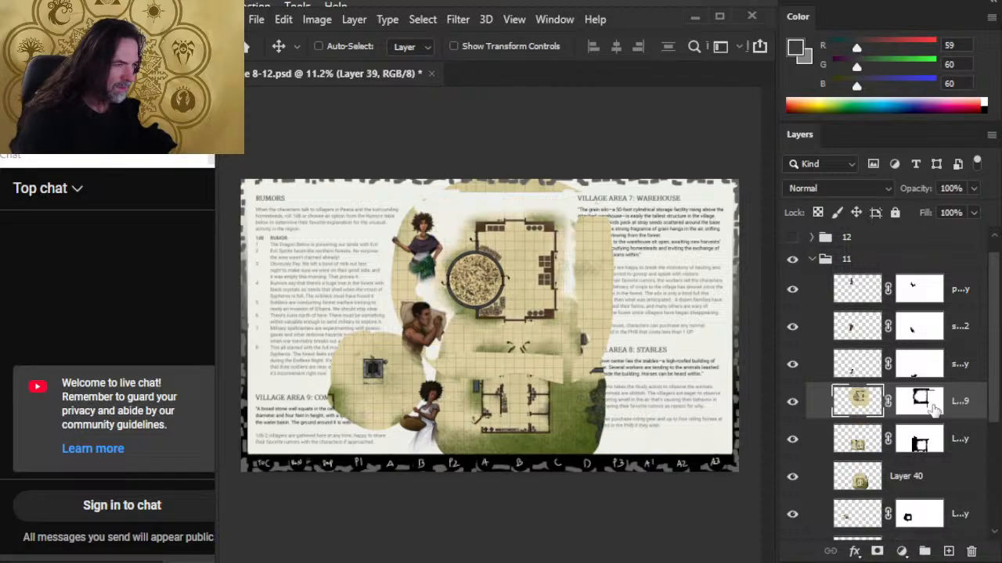
# Move the stables map's layer mask from the old map layer onto Layer 40 and delete the old layer
pyautogui.moveTo(923, 444); pyautogui.dragTo(929, 479)
pyautogui.click(923, 440)
pyautogui.press('Delete')
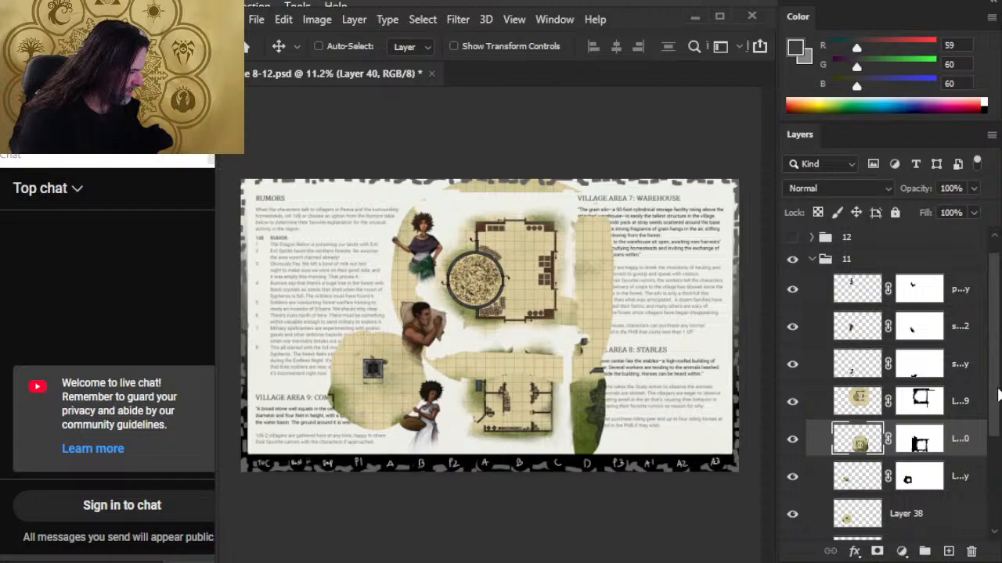
# Move the community well's layer mask from Layer 18 copy onto Layer 38 and delete Layer 18 copy
pyautogui.scroll(-3, 998, 396)
pyautogui.moveTo(919, 374); pyautogui.dragTo(917, 411)
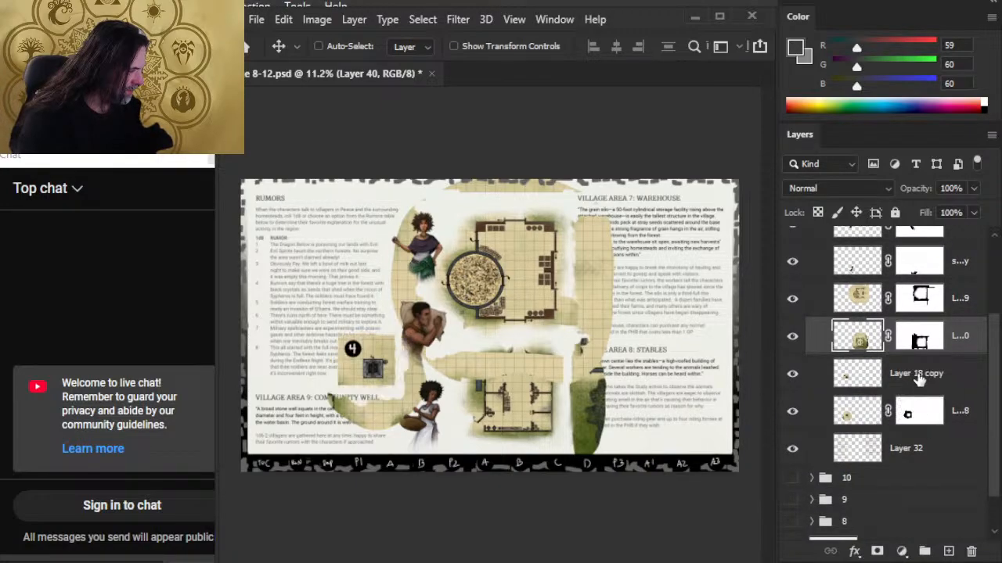
pyautogui.click(919, 378)
pyautogui.press('Delete')
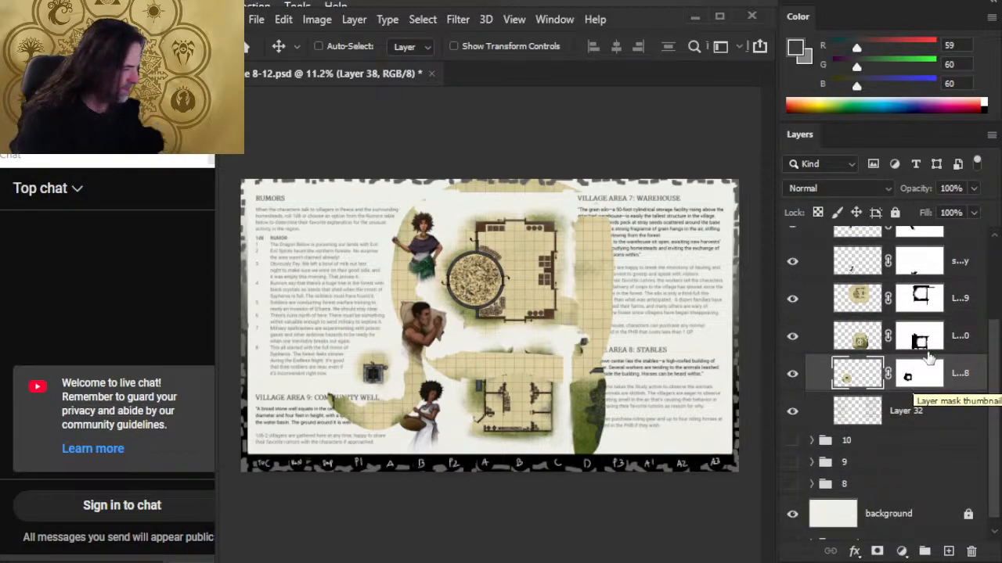
# Switch from page group 11 to group 10, move the commons hall mask from the old map layer onto Layer 37, and delete the old layer
pyautogui.moveTo(998, 412); pyautogui.dragTo(986, 333)
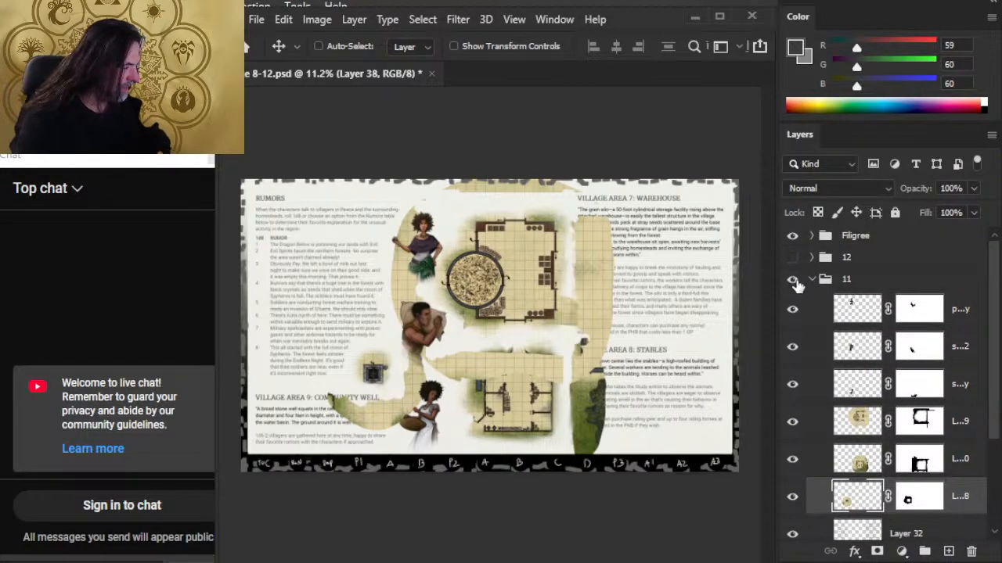
pyautogui.click(810, 280)
pyautogui.click(792, 280)
pyautogui.click(792, 303)
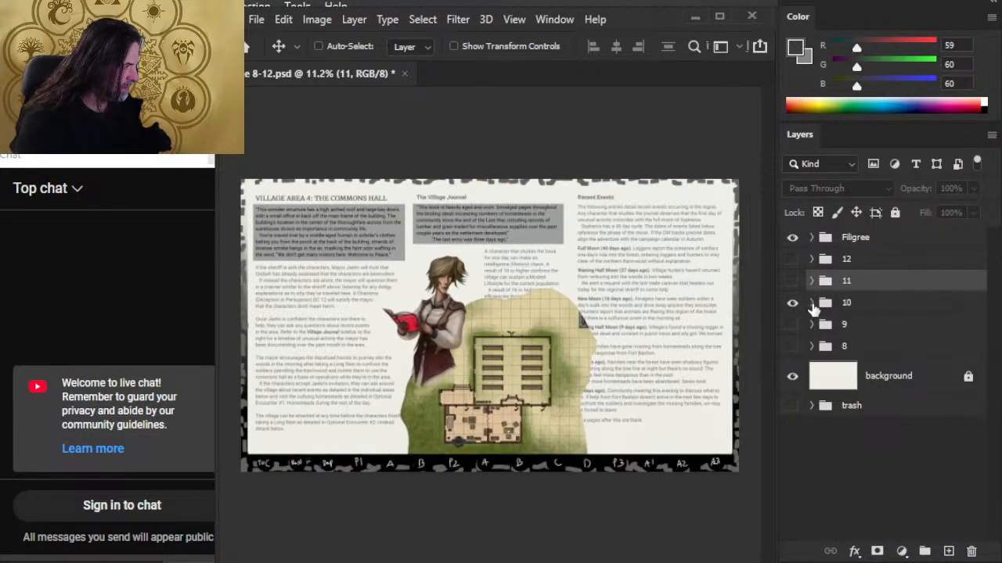
pyautogui.click(812, 302)
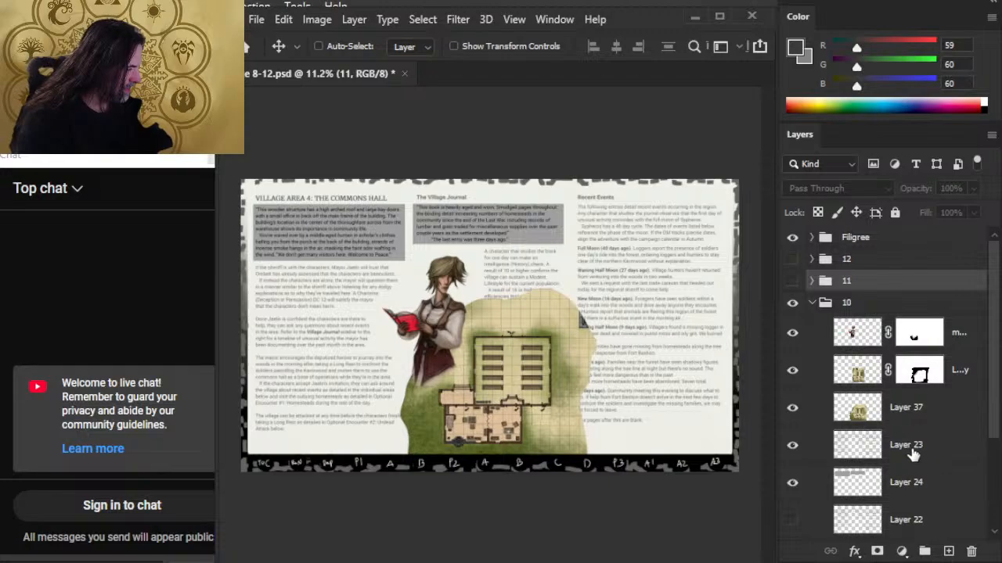
pyautogui.moveTo(919, 381); pyautogui.dragTo(927, 408)
pyautogui.click(922, 378)
pyautogui.press('Delete')
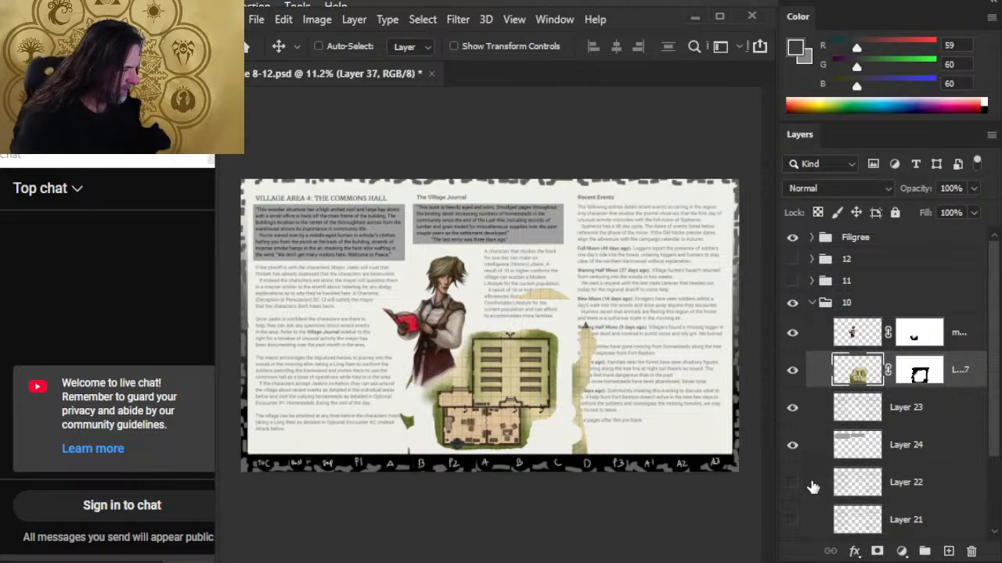
# Delete the hidden Layer 22 and Layer 21 from page group 10
pyautogui.click(791, 409)
pyautogui.click(791, 408)
pyautogui.scroll(-3, 987, 384)
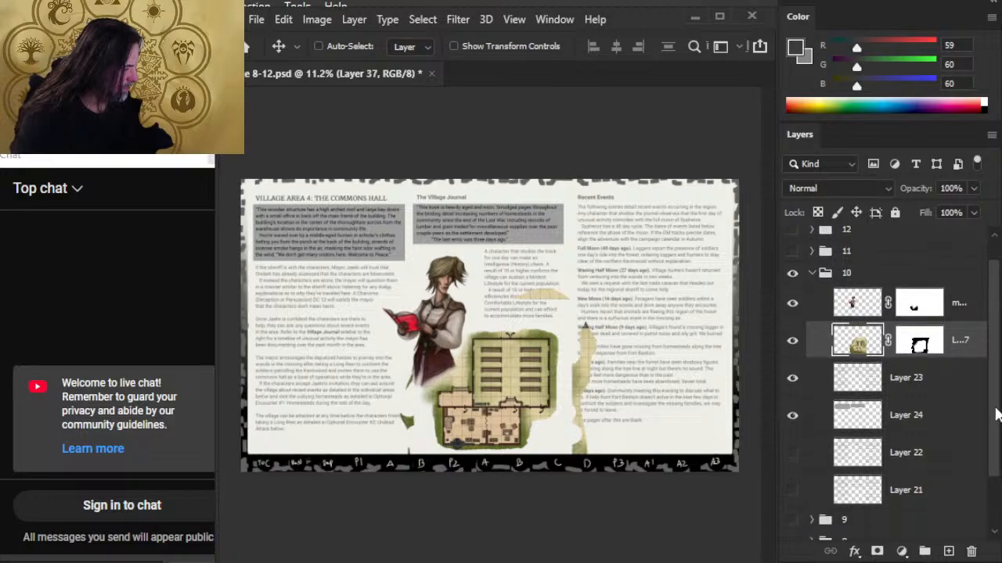
pyautogui.click(916, 400)
pyautogui.press('Delete')
pyautogui.press('Delete')
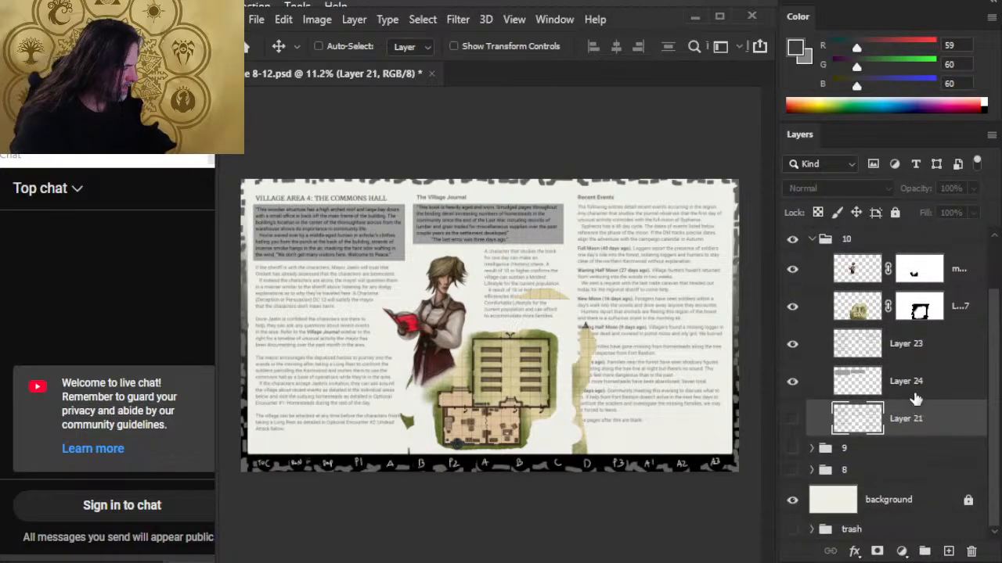
# Close page group 10 and check the layers of group 11 for unused leftovers
pyautogui.click(812, 277)
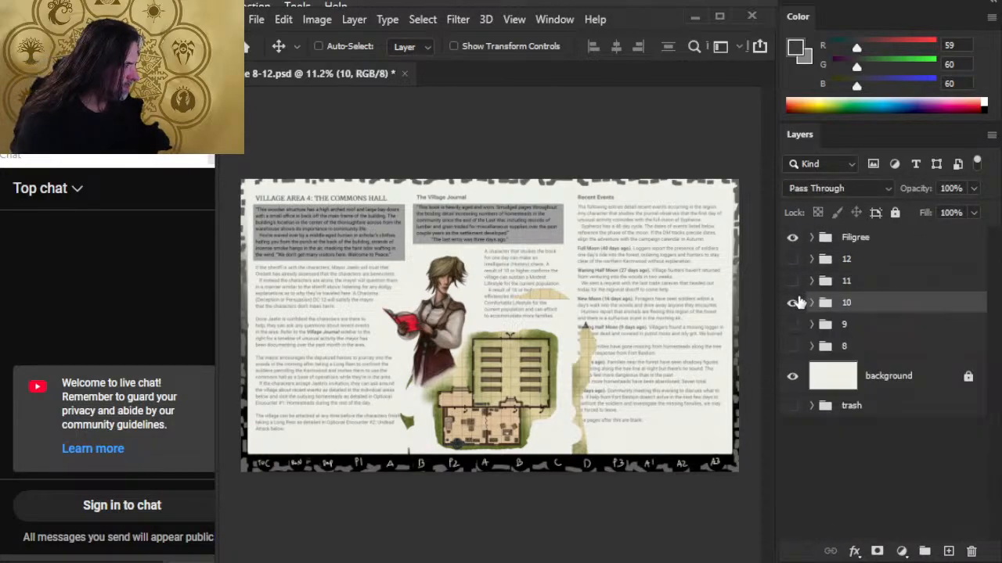
pyautogui.click(792, 299)
pyautogui.click(792, 280)
pyautogui.click(811, 280)
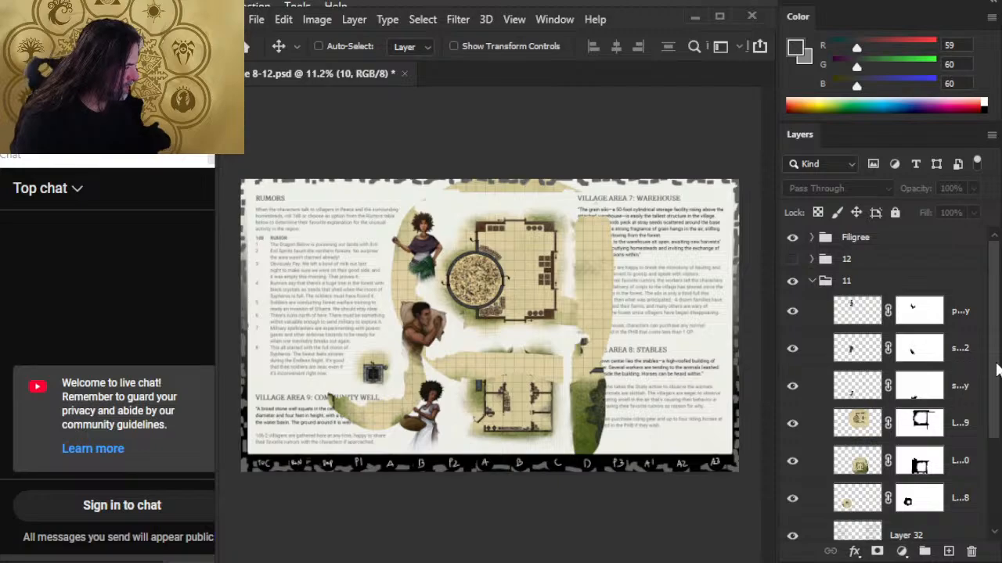
pyautogui.scroll(-2, 996, 369)
pyautogui.scroll(2, 969, 344)
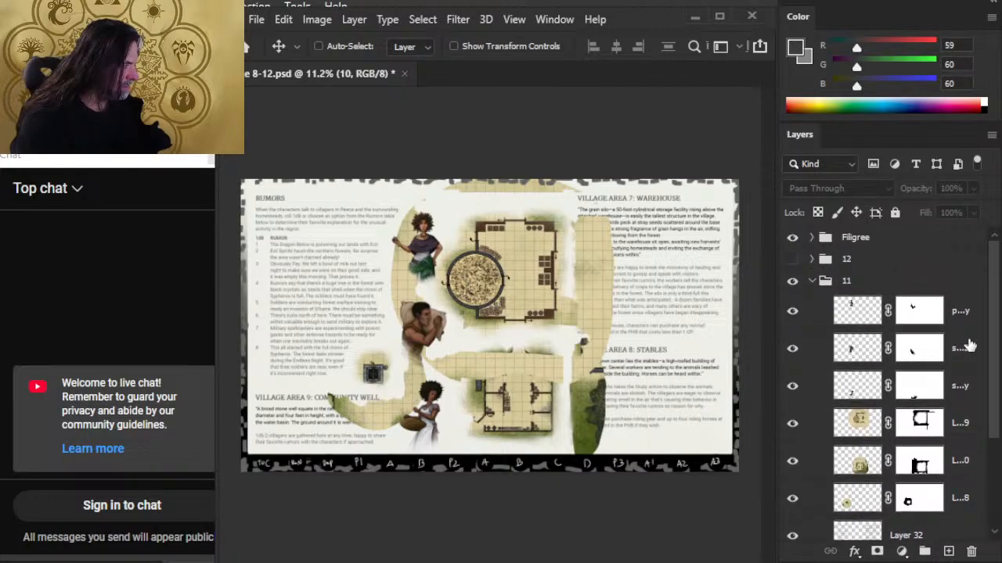
pyautogui.click(812, 281)
pyautogui.click(792, 280)
# Show page group 12 and delete its hidden Layer 5 copy and Layer 5
pyautogui.click(792, 258)
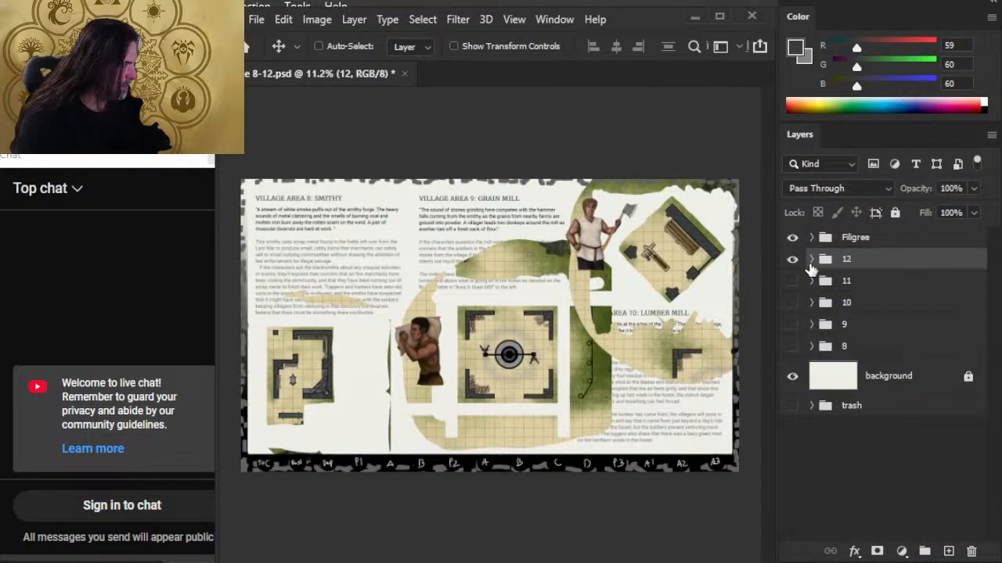
pyautogui.click(810, 259)
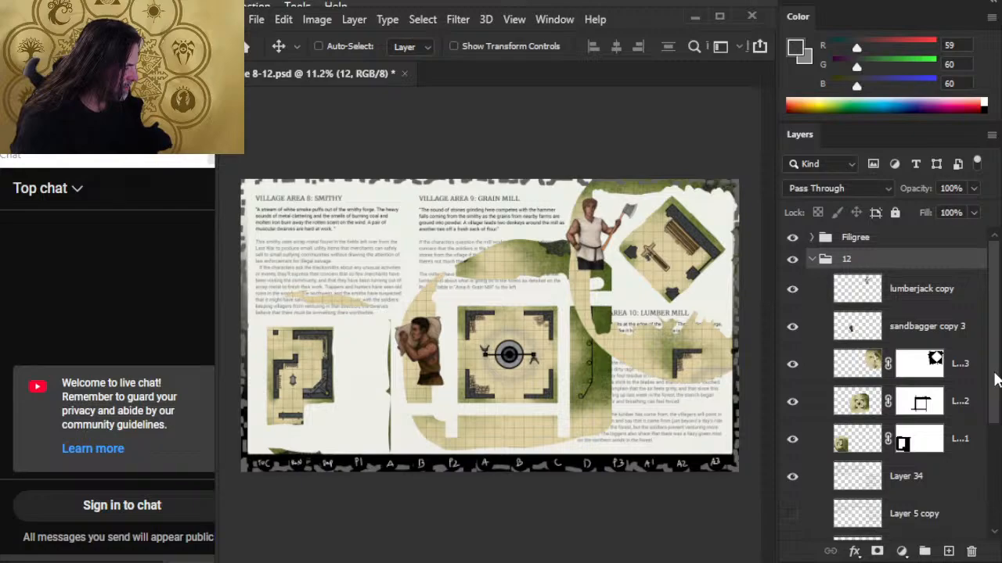
pyautogui.scroll(-3, 996, 380)
pyautogui.click(930, 386)
pyautogui.press('Delete')
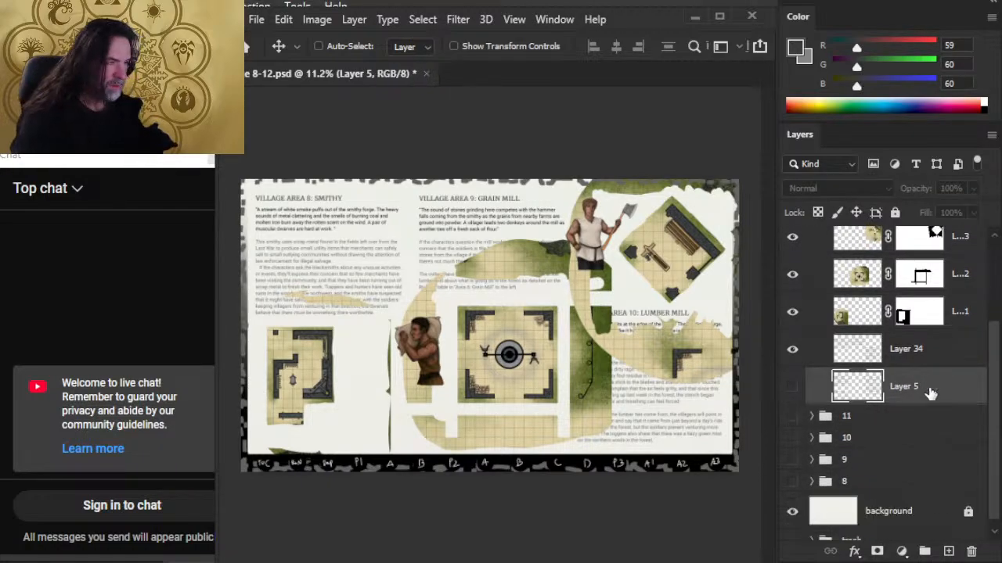
pyautogui.press('Delete')
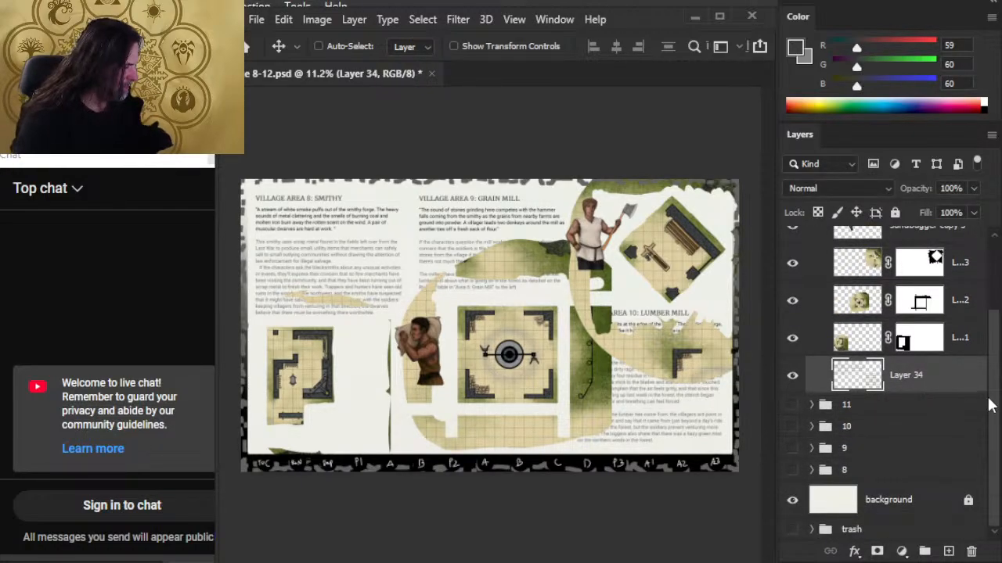
pyautogui.scroll(2, 990, 404)
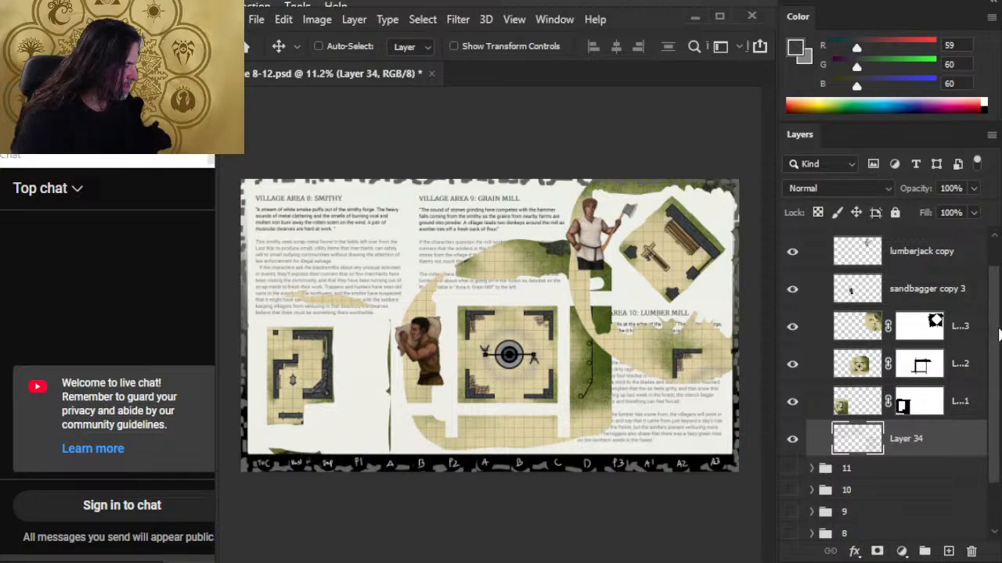
pyautogui.scroll(2, 994, 332)
pyautogui.click(810, 259)
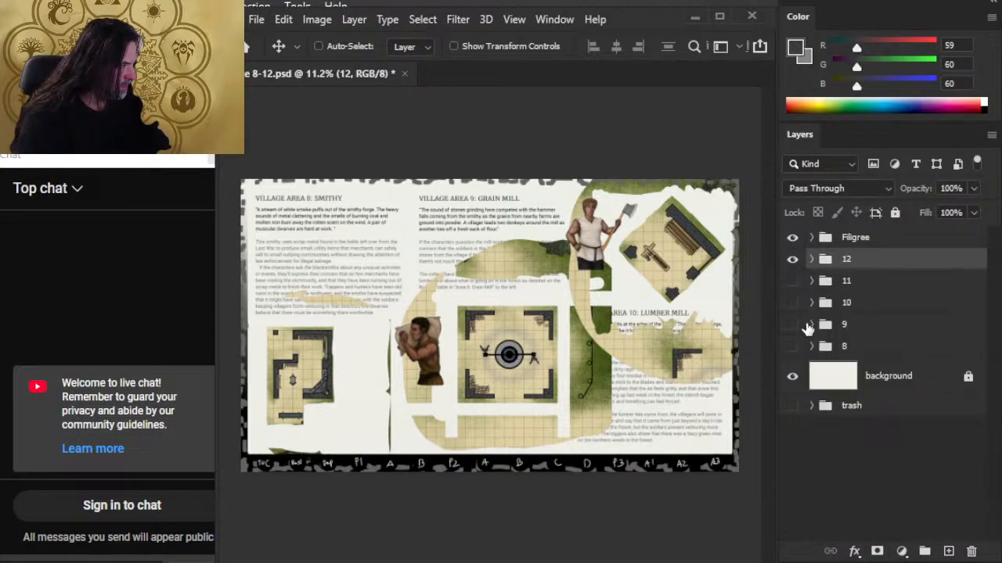
# Hide page group 12 and review the contents of groups 11 and 10 for remaining old layers
pyautogui.click(791, 259)
pyautogui.click(793, 280)
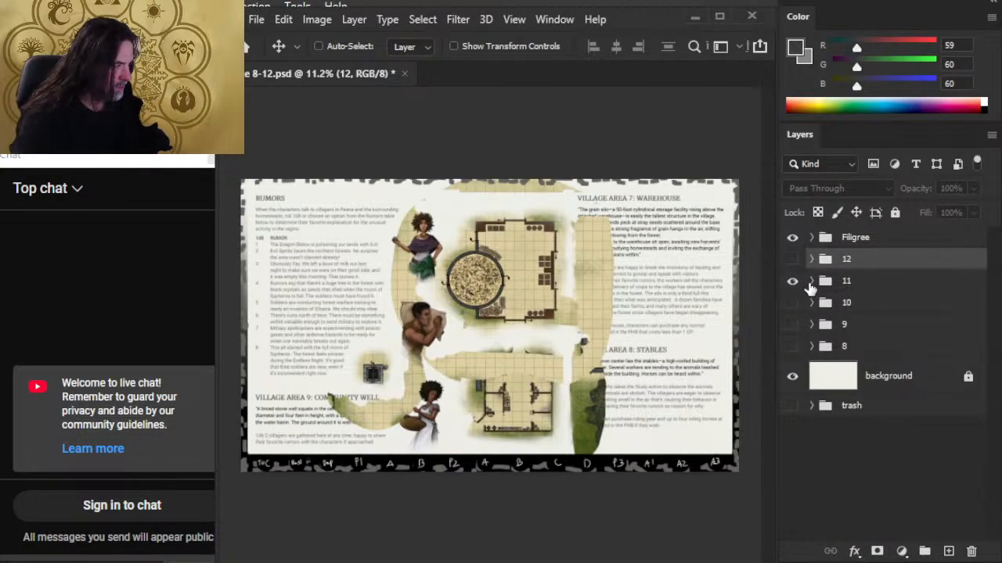
pyautogui.click(812, 281)
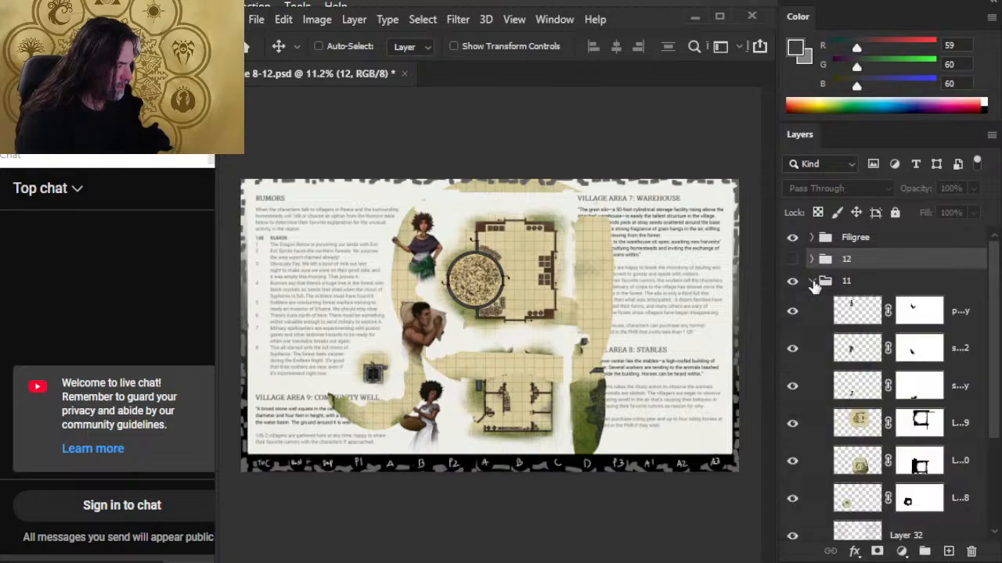
pyautogui.click(812, 281)
pyautogui.click(792, 281)
pyautogui.click(793, 303)
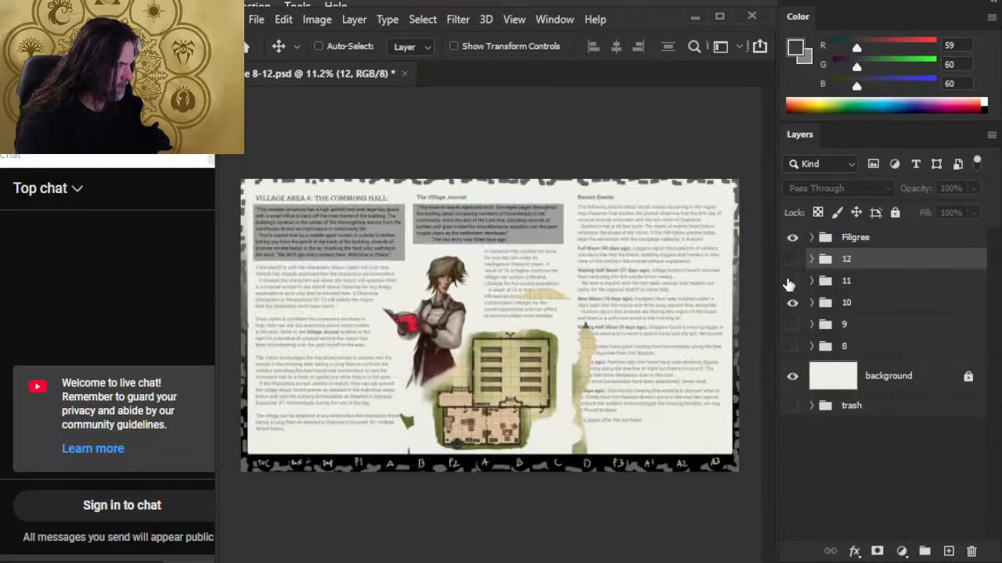
pyautogui.click(813, 303)
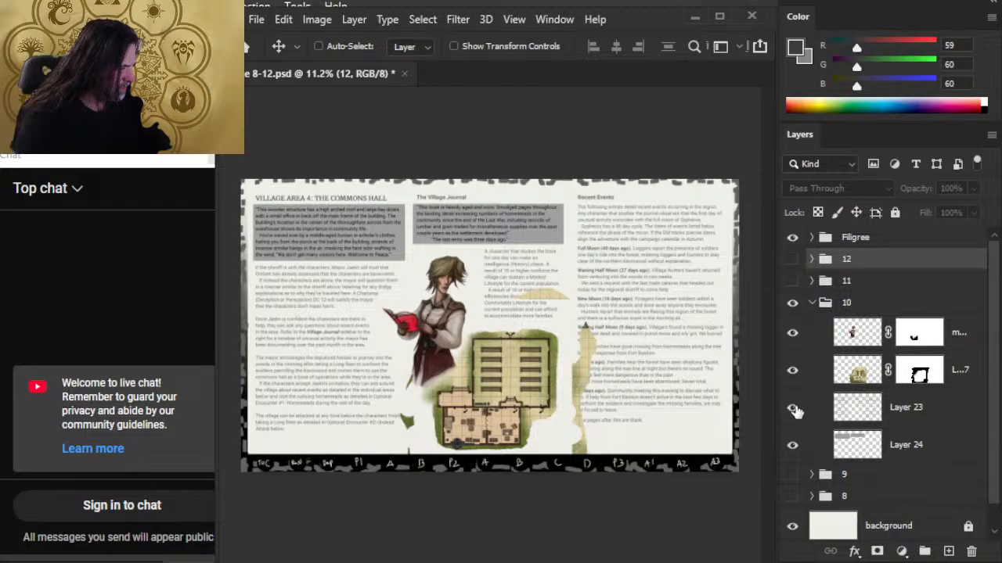
pyautogui.click(813, 304)
pyautogui.click(793, 302)
# Show page group 9, move the constabulary mask from Layer 30 onto Layer 36, and delete Layer 30
pyautogui.click(792, 324)
pyautogui.click(811, 324)
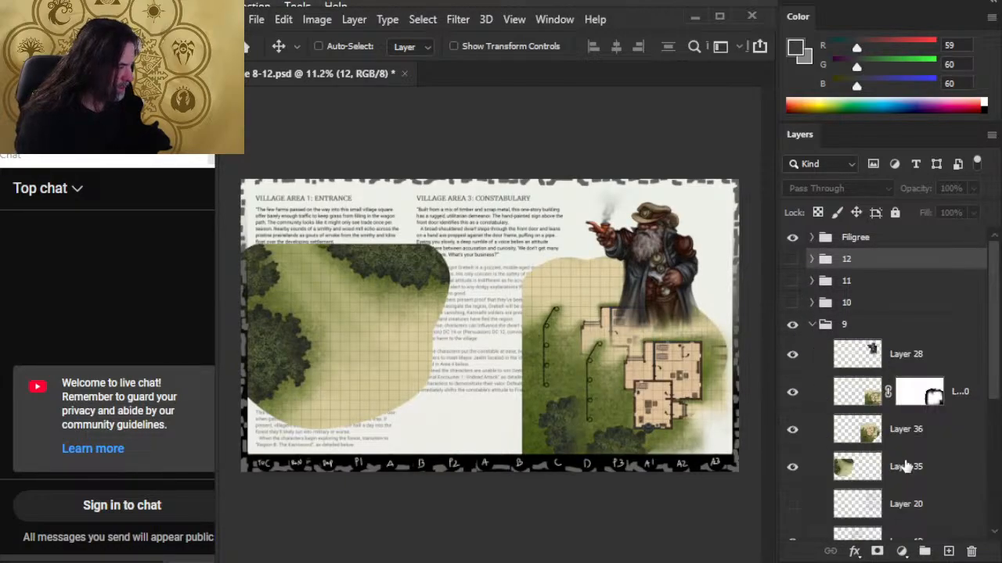
pyautogui.moveTo(931, 399); pyautogui.dragTo(929, 432)
pyautogui.click(927, 401)
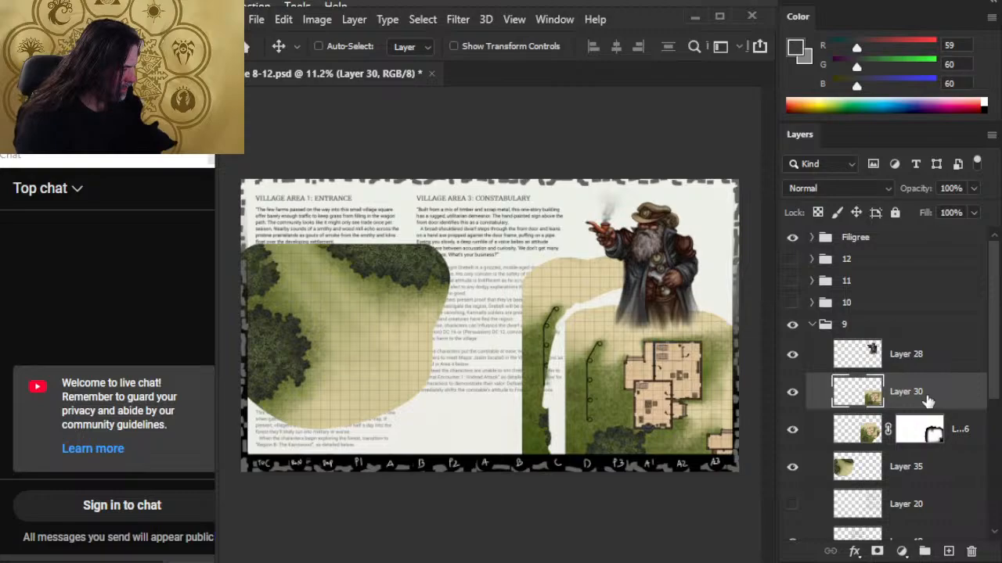
pyautogui.press('Delete')
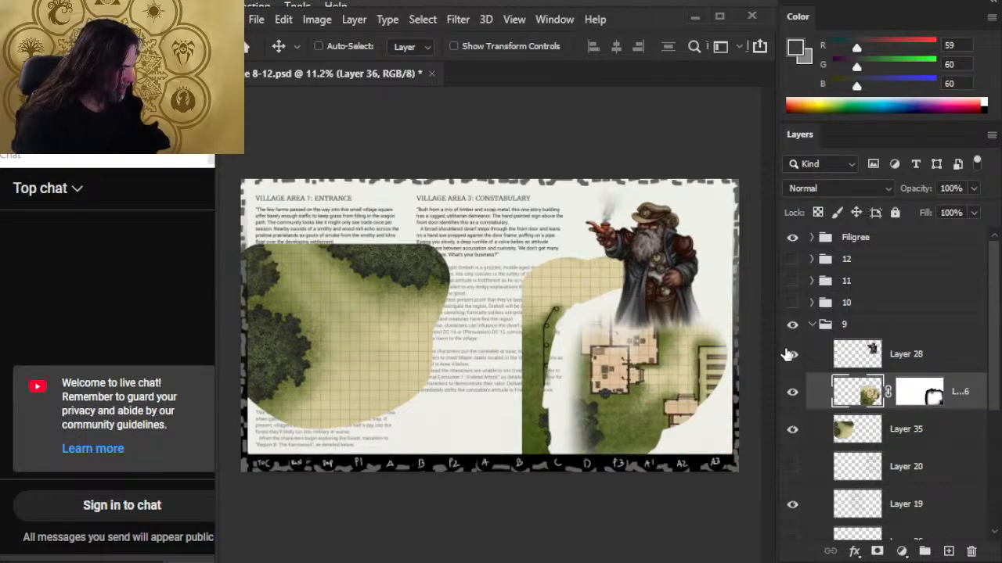
# Check the village map layout in page group 8, return to group 9, and select Layer 36's mask
pyautogui.click(811, 324)
pyautogui.click(793, 324)
pyautogui.click(793, 346)
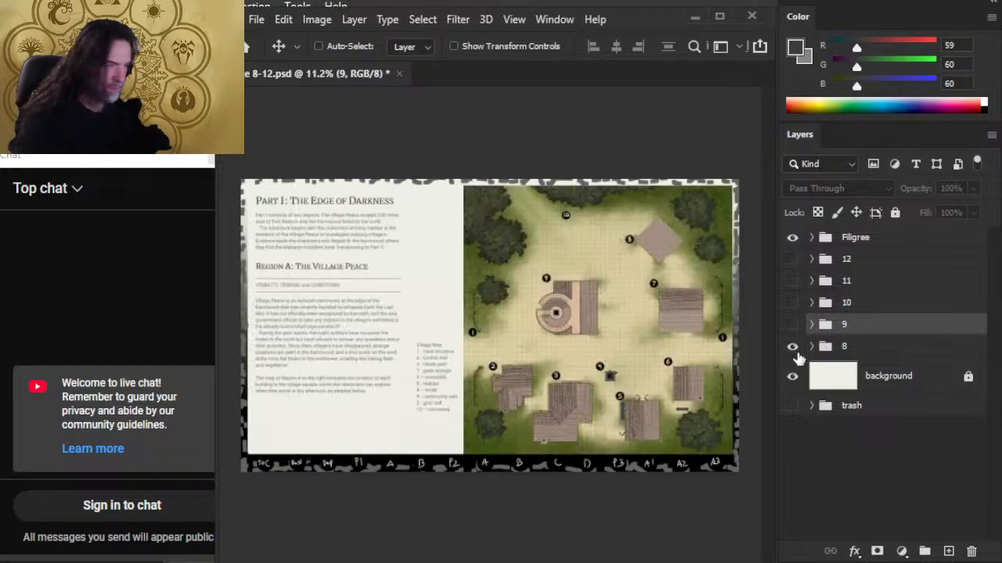
pyautogui.click(793, 347)
pyautogui.click(811, 324)
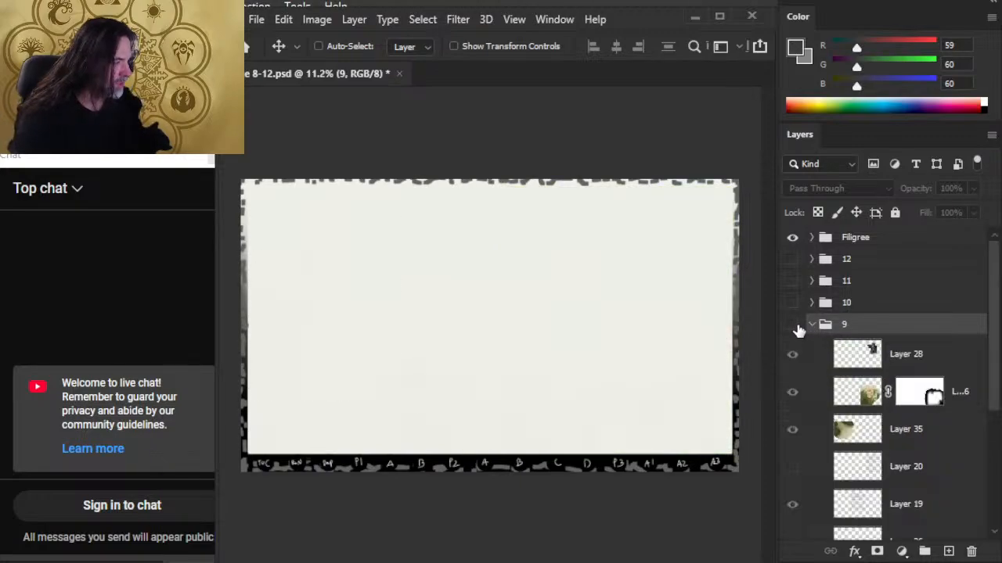
pyautogui.click(792, 324)
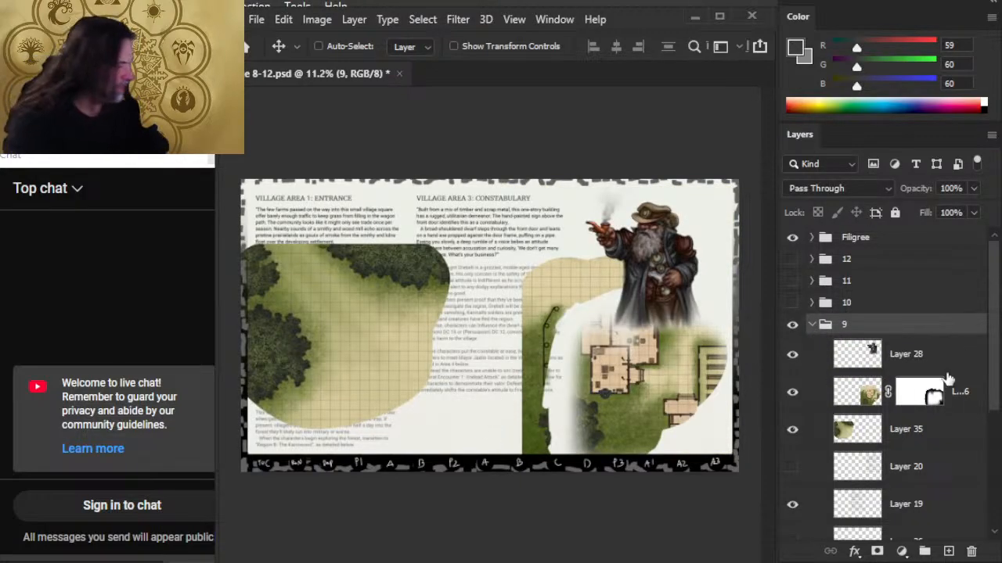
pyautogui.click(933, 397)
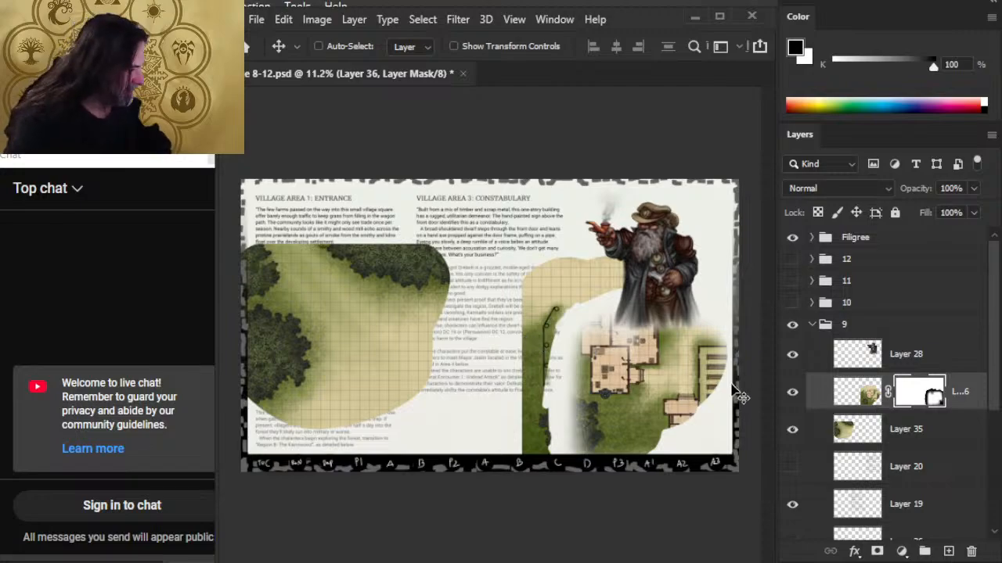
# Add a layer mask to the entrance map on Layer 35 and enlarge the Brush to 150
pyautogui.click(905, 443)
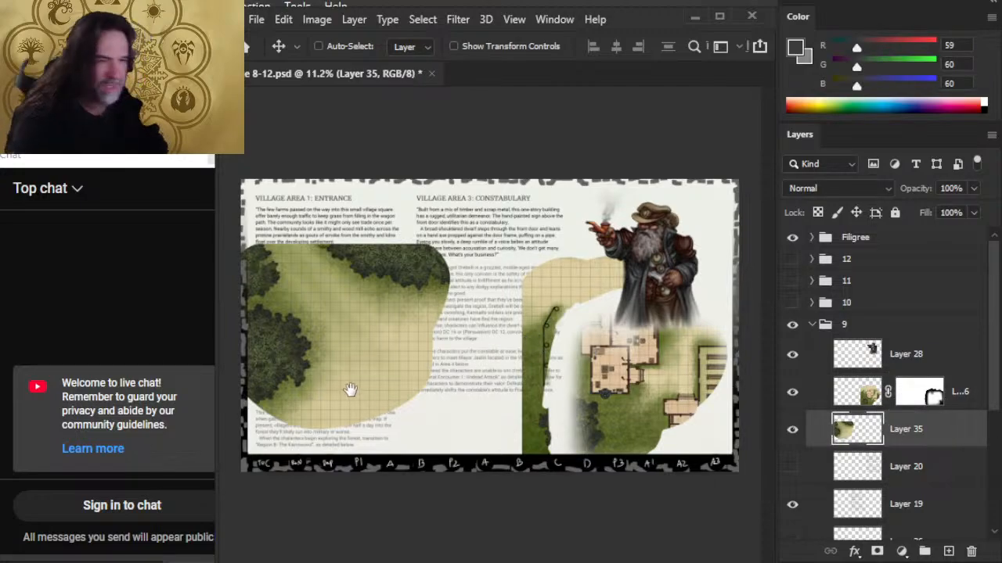
pyautogui.moveTo(363, 363)
pyautogui.mouseDown()
pyautogui.moveTo(423, 364)
pyautogui.moveTo(540, 473)
pyautogui.mouseUp()
pyautogui.press('b')
pyautogui.press(']')
pyautogui.press(']')
pyautogui.press(']')
pyautogui.press(']')
pyautogui.press(']')
pyautogui.press(']')
pyautogui.press(']')
pyautogui.press(']')
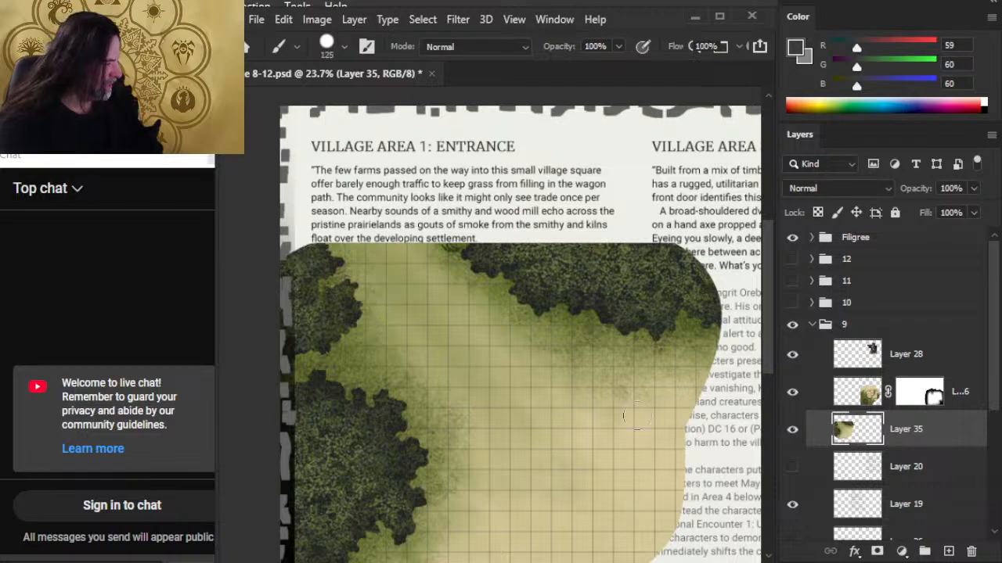
pyautogui.click(877, 552)
pyautogui.press(']')
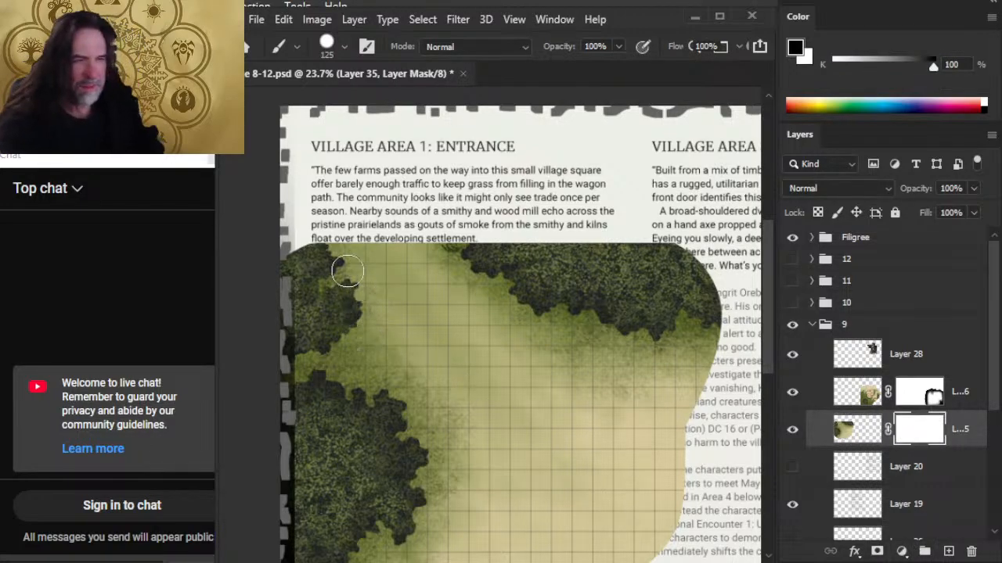
# Paint black on Layer 35's mask to roughen the entrance map's edges and uncover the surrounding text, including the Village Area 2: Forest Path section
pyautogui.moveTo(348, 270)
pyautogui.mouseDown()
pyautogui.moveTo(297, 266)
pyautogui.moveTo(346, 239)
pyautogui.moveTo(391, 289)
pyautogui.moveTo(501, 258)
pyautogui.moveTo(571, 254)
pyautogui.moveTo(501, 294)
pyautogui.moveTo(618, 254)
pyautogui.moveTo(673, 263)
pyautogui.moveTo(642, 278)
pyautogui.mouseUp()
pyautogui.moveTo(712, 293)
pyautogui.mouseDown()
pyautogui.moveTo(681, 353)
pyautogui.moveTo(630, 309)
pyautogui.moveTo(659, 352)
pyautogui.moveTo(680, 529)
pyautogui.mouseUp()
pyautogui.moveTo(627, 484)
pyautogui.mouseDown()
pyautogui.moveTo(571, 292)
pyautogui.moveTo(601, 383)
pyautogui.mouseUp()
pyautogui.moveTo(494, 472)
pyautogui.mouseDown()
pyautogui.moveTo(655, 420)
pyautogui.moveTo(641, 436)
pyautogui.mouseUp()
pyautogui.moveTo(558, 389)
pyautogui.mouseDown()
pyautogui.moveTo(426, 358)
pyautogui.moveTo(477, 358)
pyautogui.moveTo(459, 335)
pyautogui.moveTo(476, 315)
pyautogui.moveTo(415, 297)
pyautogui.moveTo(532, 283)
pyautogui.moveTo(650, 294)
pyautogui.moveTo(646, 277)
pyautogui.moveTo(594, 305)
pyautogui.moveTo(628, 323)
pyautogui.moveTo(489, 405)
pyautogui.moveTo(540, 360)
pyautogui.moveTo(611, 374)
pyautogui.moveTo(679, 348)
pyautogui.moveTo(684, 321)
pyautogui.moveTo(700, 352)
pyautogui.moveTo(716, 345)
pyautogui.moveTo(708, 313)
pyautogui.moveTo(736, 329)
pyautogui.mouseUp()
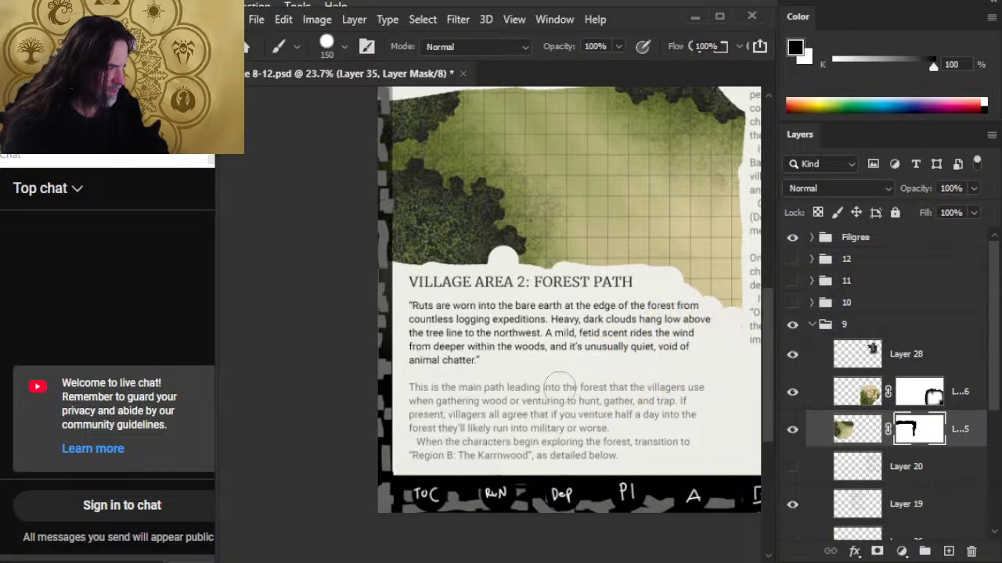
# Erase the round notch from Layer 35's mask above the Forest Path heading with the Eraser at size 100
pyautogui.press('e')
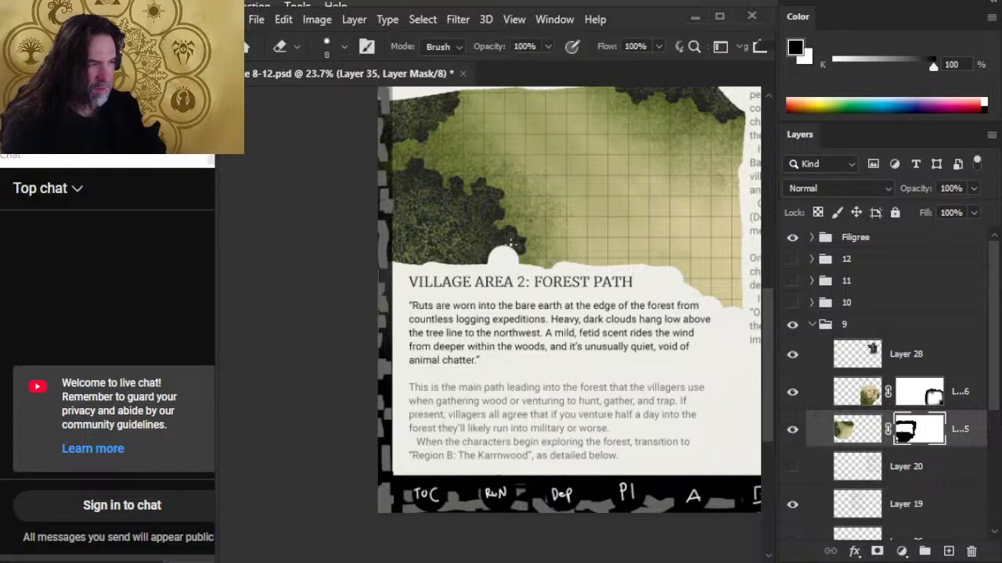
pyautogui.press(']')
pyautogui.press(']')
pyautogui.press(']')
pyautogui.press(']')
pyautogui.press(']')
pyautogui.press(']')
pyautogui.press(']')
pyautogui.press(']')
pyautogui.press(']')
pyautogui.press(']')
pyautogui.moveTo(499, 256); pyautogui.dragTo(527, 258)
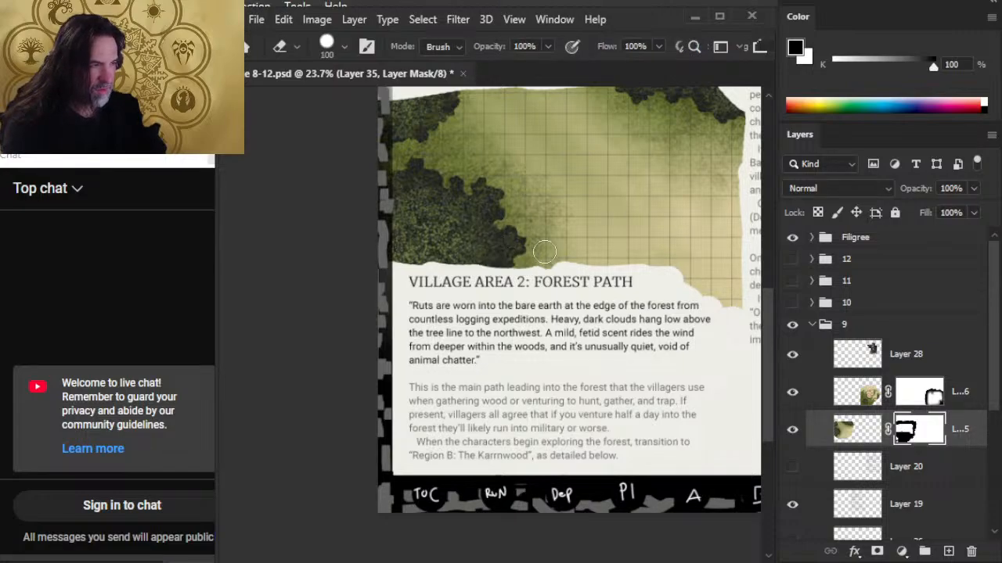
# Unlink Layer 35's mask, shift the entrance map inside it, and delete Layer 35
pyautogui.press('z')
pyautogui.moveTo(574, 280); pyautogui.dragTo(523, 299)
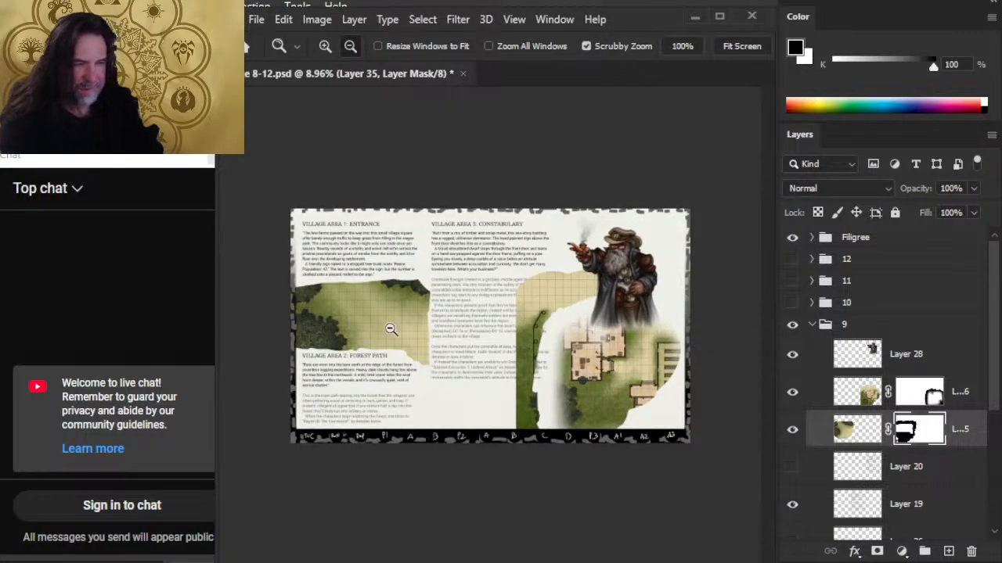
pyautogui.moveTo(392, 292); pyautogui.dragTo(460, 332)
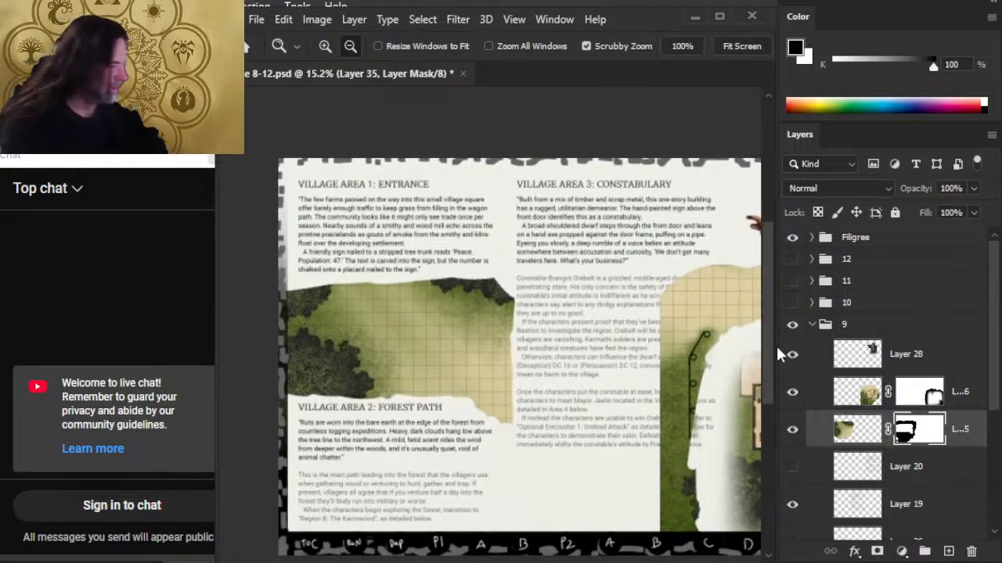
pyautogui.click(868, 432)
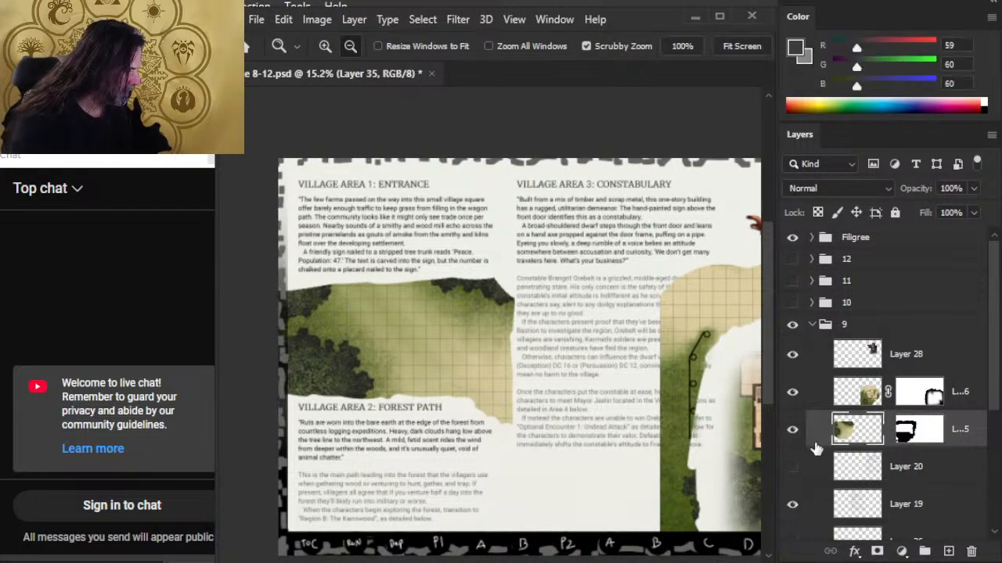
pyautogui.press('v')
pyautogui.moveTo(521, 380)
pyautogui.mouseDown()
pyautogui.moveTo(529, 420)
pyautogui.moveTo(548, 439)
pyautogui.moveTo(538, 450)
pyautogui.moveTo(518, 392)
pyautogui.moveTo(525, 406)
pyautogui.moveTo(532, 383)
pyautogui.moveTo(524, 390)
pyautogui.mouseUp()
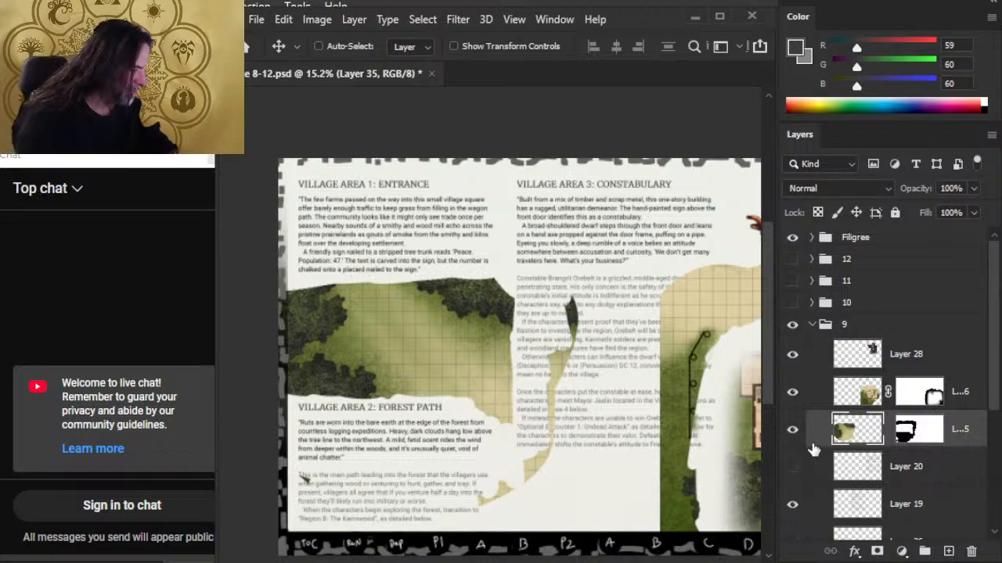
pyautogui.press('Delete')
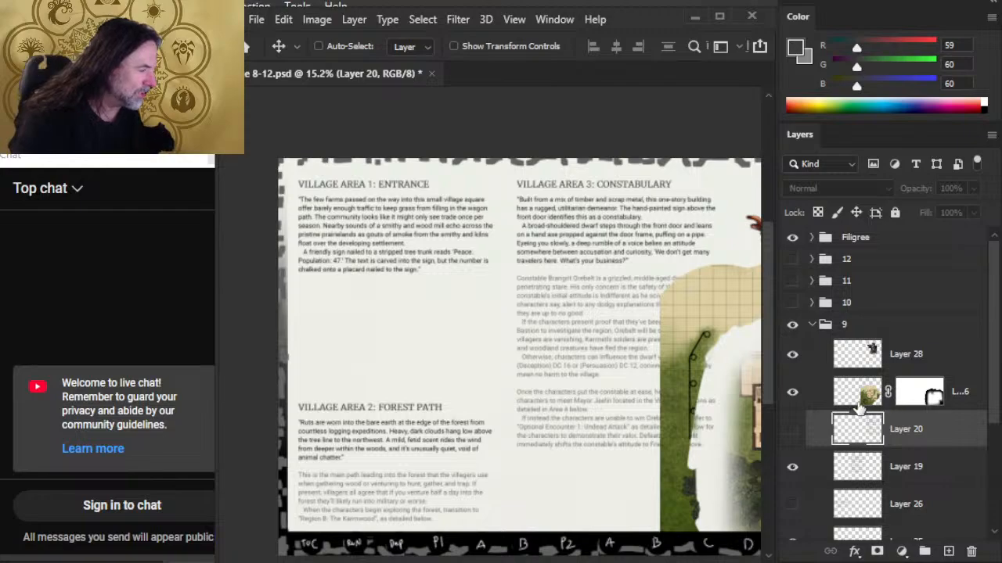
# Paint black on Layer 36's mask to clear the map from the Village Area 3: Constabulary text
pyautogui.moveTo(704, 395); pyautogui.dragTo(469, 354)
pyautogui.click(925, 396)
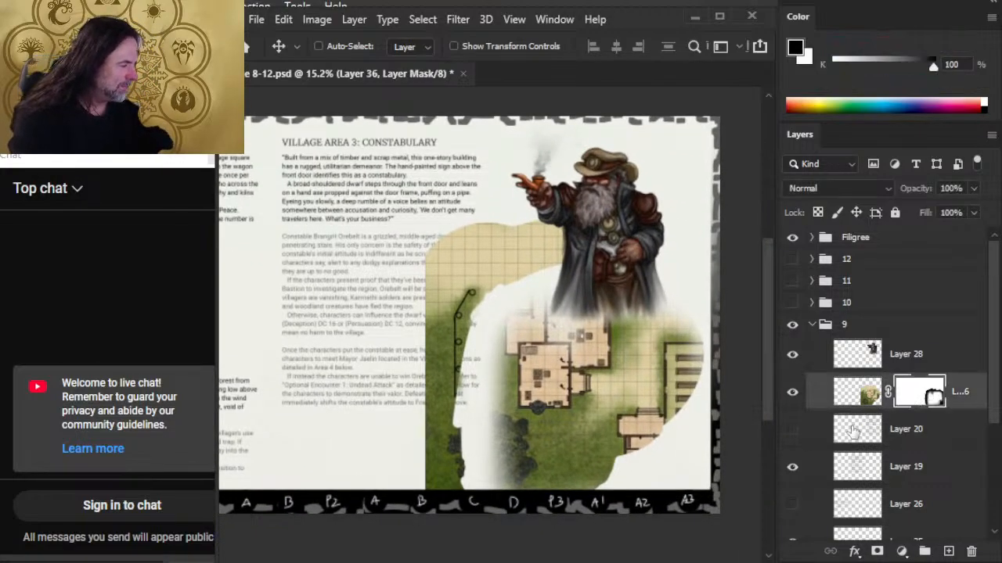
pyautogui.press('b')
pyautogui.moveTo(425, 235)
pyautogui.mouseDown()
pyautogui.moveTo(473, 291)
pyautogui.moveTo(430, 355)
pyautogui.moveTo(454, 357)
pyautogui.moveTo(470, 321)
pyautogui.mouseUp()
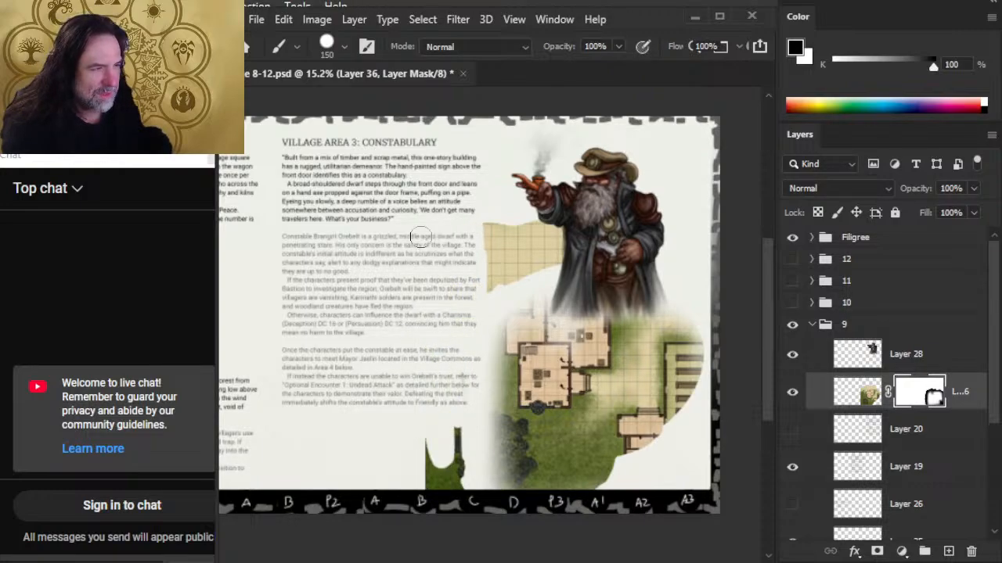
# Erase Layer 36's mask with the Eraser at size 400 to reveal the trees and grass below the constabulary building
pyautogui.press('e')
pyautogui.press(']')
pyautogui.press(']')
pyautogui.press(']')
pyautogui.press(']')
pyautogui.press(']')
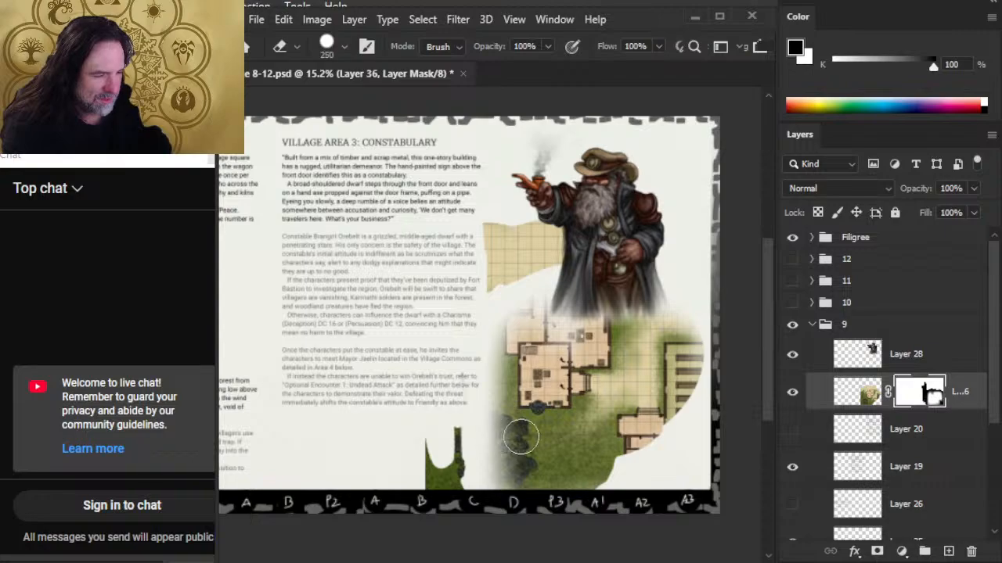
pyautogui.moveTo(550, 438)
pyautogui.mouseDown()
pyautogui.moveTo(450, 456)
pyautogui.moveTo(452, 434)
pyautogui.moveTo(520, 468)
pyautogui.mouseUp()
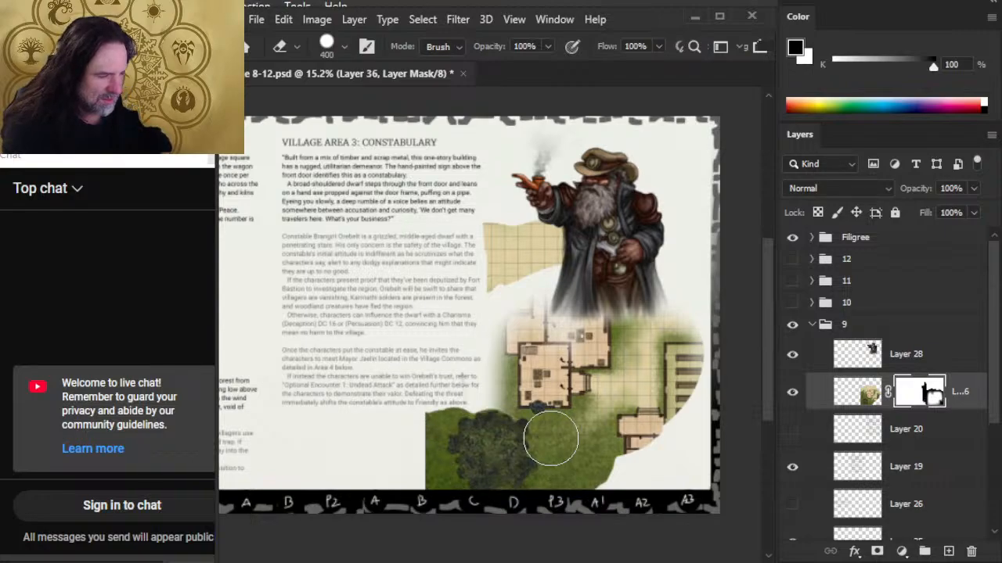
pyautogui.moveTo(551, 438); pyautogui.dragTo(677, 349)
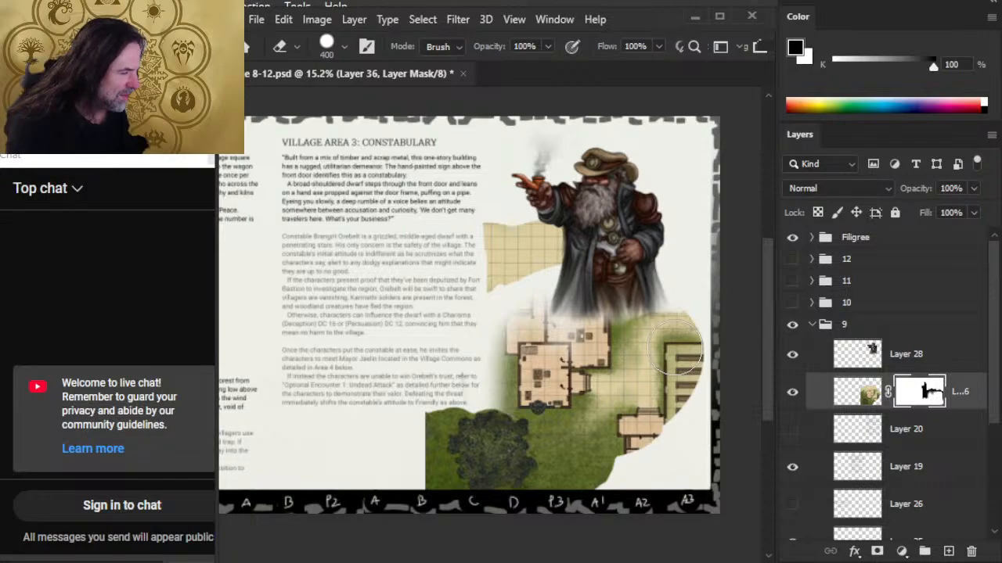
# Reposition the Layer 36 map beneath the dwarf and erase its mask over the constabulary building and the surrounding ground
pyautogui.press('v')
pyautogui.moveTo(640, 392); pyautogui.dragTo(676, 461)
pyautogui.press('e')
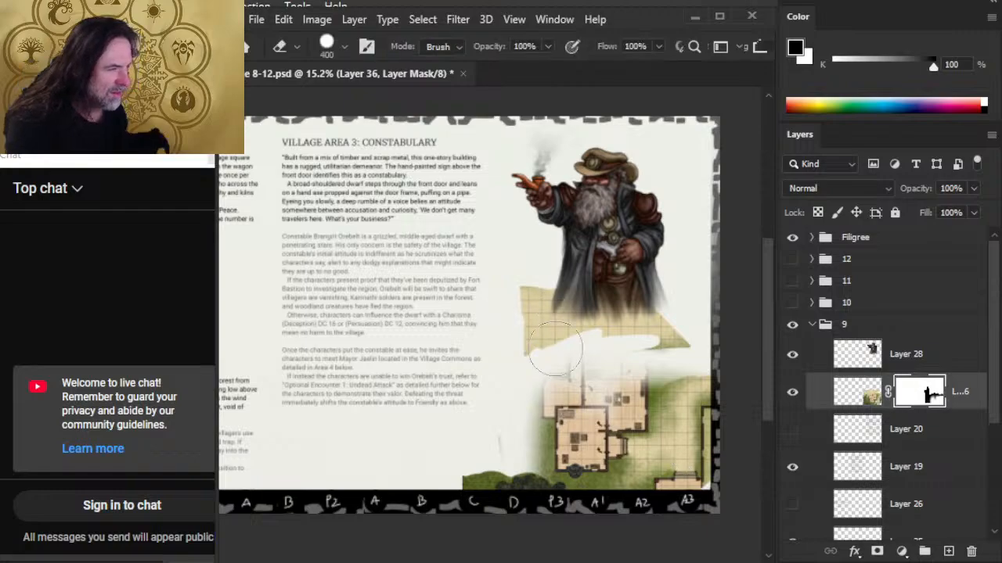
pyautogui.moveTo(557, 358)
pyautogui.mouseDown()
pyautogui.moveTo(541, 367)
pyautogui.moveTo(701, 362)
pyautogui.mouseUp()
pyautogui.press('v')
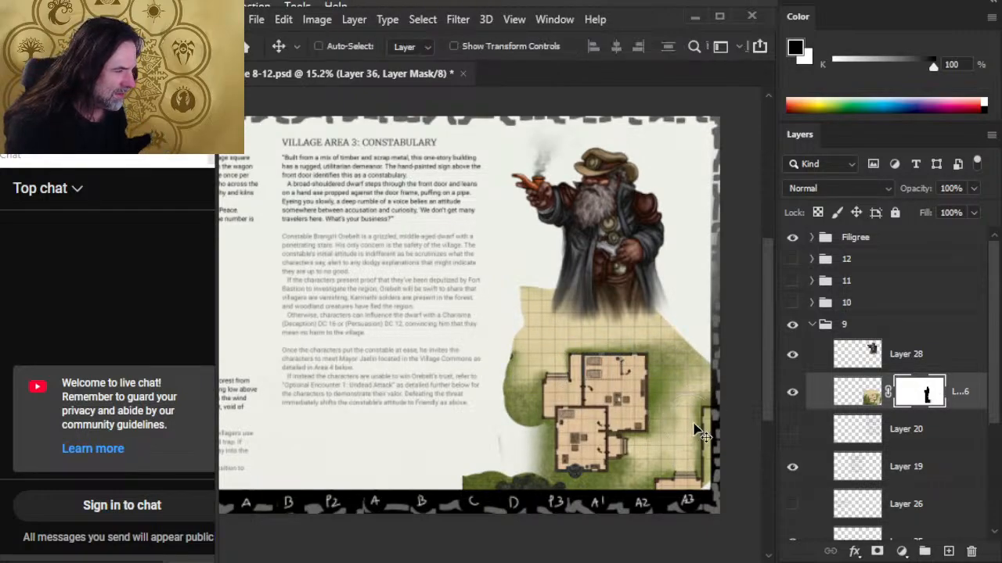
pyautogui.moveTo(697, 429)
pyautogui.mouseDown()
pyautogui.moveTo(661, 381)
pyautogui.moveTo(678, 385)
pyautogui.moveTo(687, 415)
pyautogui.moveTo(688, 399)
pyautogui.moveTo(693, 409)
pyautogui.mouseUp()
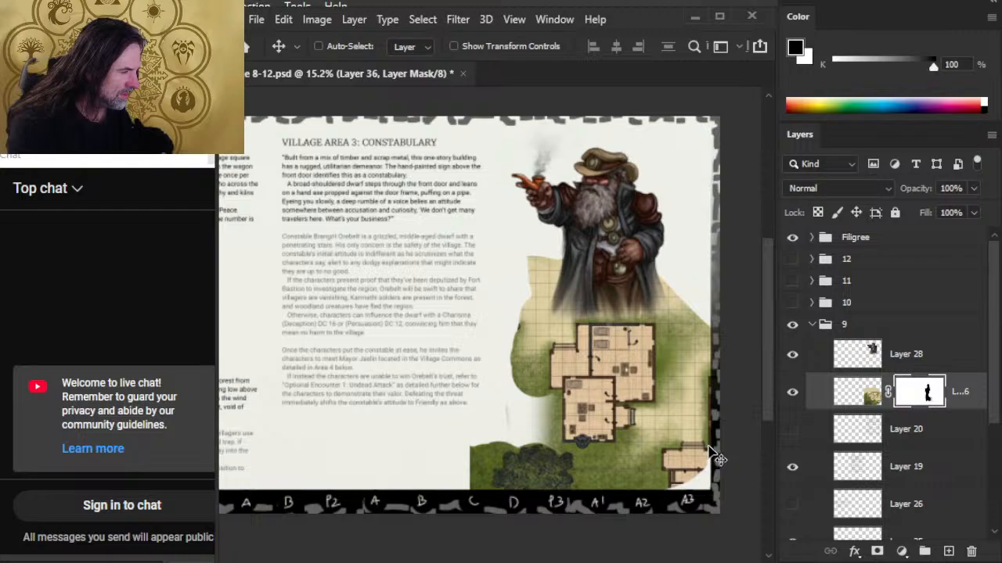
pyautogui.moveTo(688, 460); pyautogui.dragTo(718, 524)
# Undo the recent edits back to before Layer 35 was masked and Layer 30 was deleted
pyautogui.hotkey('ctrl', 'z')
pyautogui.hotkey('ctrl', 'z')
pyautogui.hotkey('ctrl', 'z')
pyautogui.hotkey('ctrl', 'z')
pyautogui.hotkey('ctrl', 'z')
pyautogui.hotkey('ctrl', 'z')
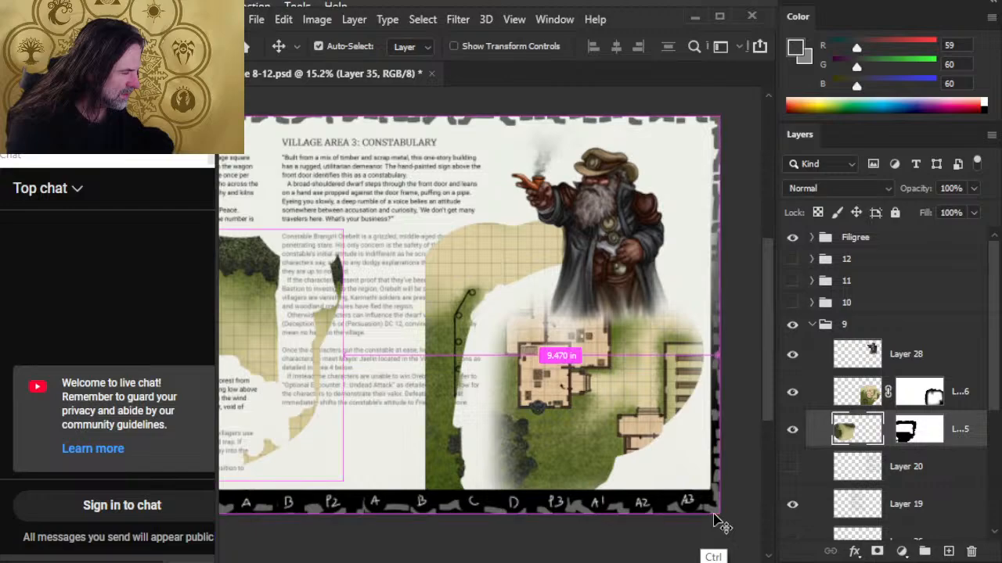
pyautogui.hotkey('ctrl', 'z')
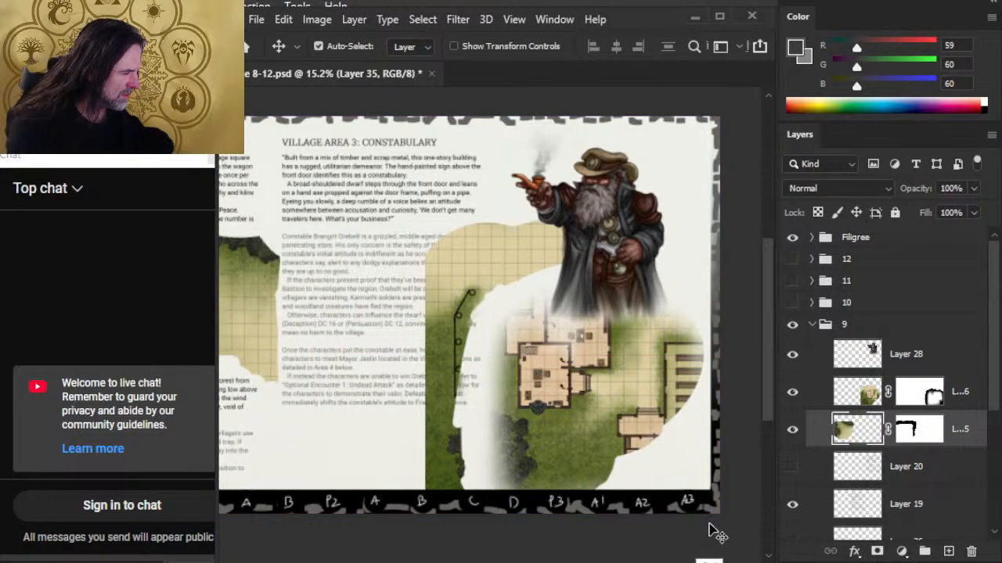
pyautogui.hotkey('ctrl', 'z')
pyautogui.hotkey('ctrl', 'z')
pyautogui.hotkey('ctrl', 'z')
pyautogui.hotkey('ctrl', 'z')
pyautogui.hotkey('ctrl', 'z')
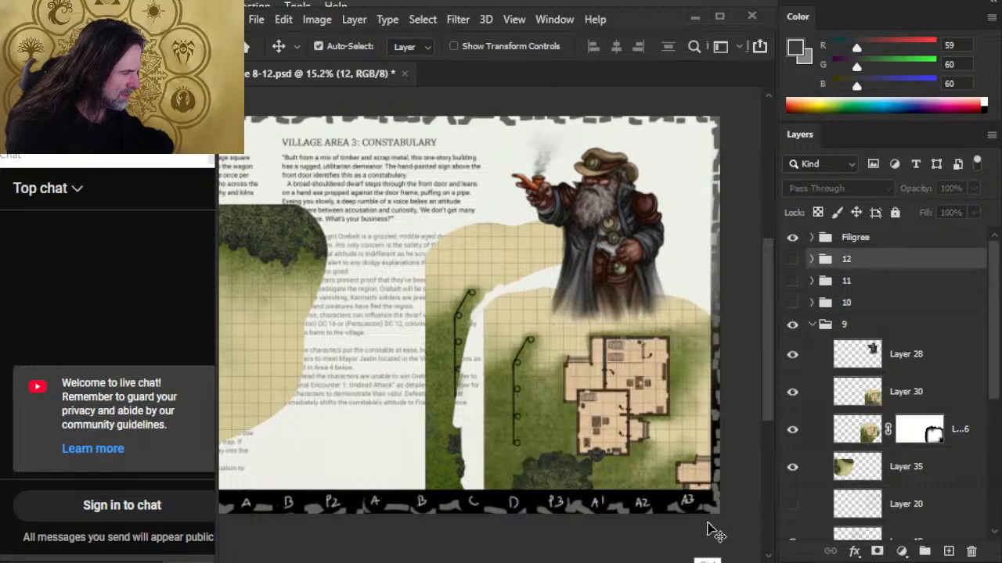
pyautogui.press('ctrl')
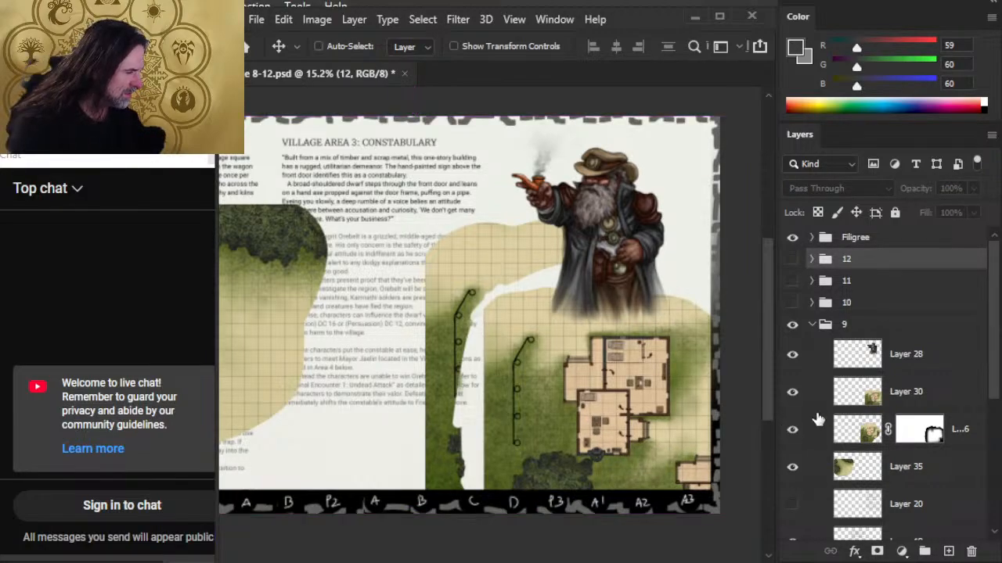
# Lower Layer 36's opacity to 41% and Layer 30's opacity to 73%
pyautogui.click(820, 432)
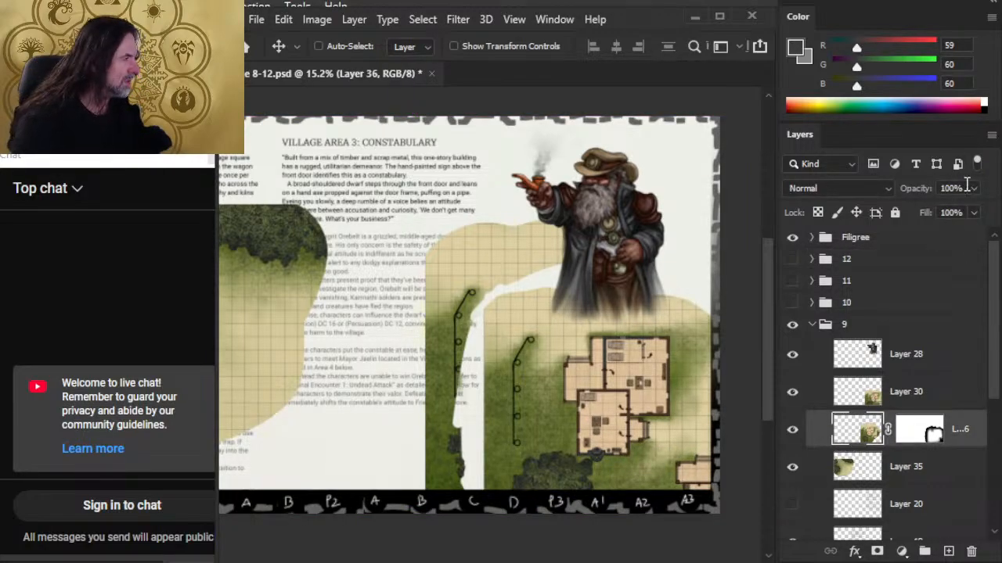
pyautogui.click(974, 187)
pyautogui.moveTo(974, 224); pyautogui.dragTo(933, 211)
pyautogui.click(937, 401)
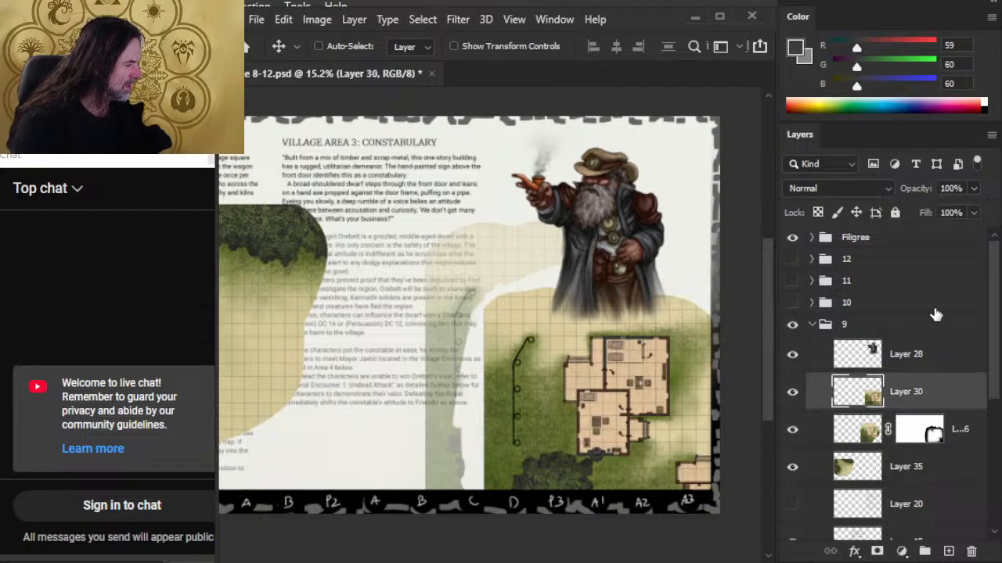
pyautogui.click(972, 187)
pyautogui.moveTo(970, 213); pyautogui.dragTo(957, 218)
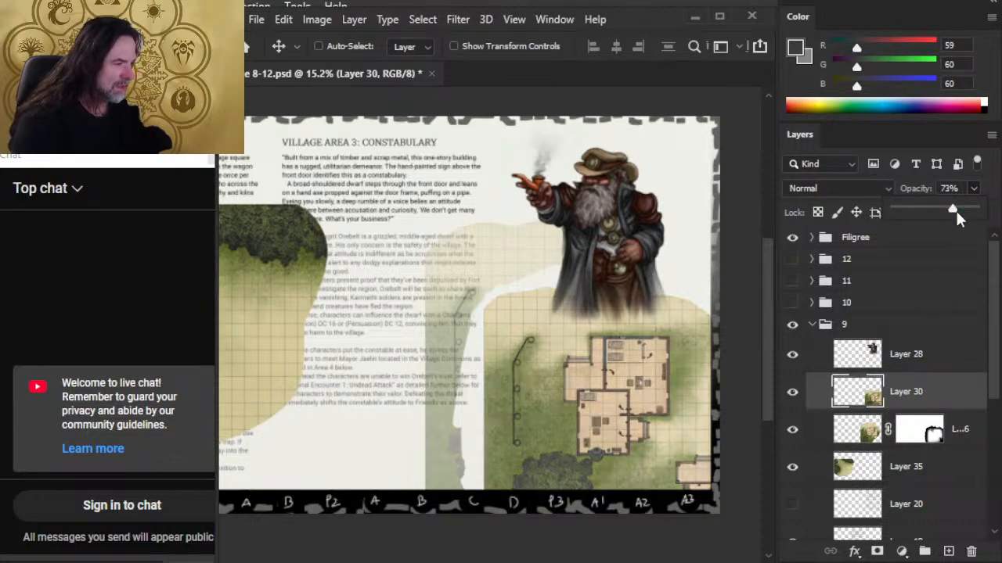
# Move the Layer 36 map roughly over the matching constabulary building on Layer 30
pyautogui.click(931, 428)
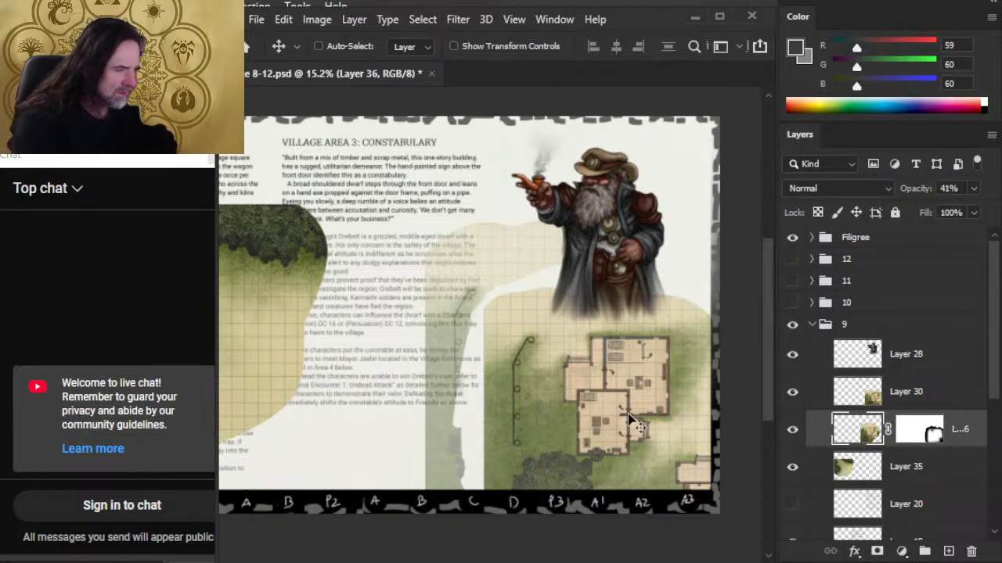
pyautogui.moveTo(689, 427); pyautogui.dragTo(729, 381)
pyautogui.hotkey('ctrl', 'space')
pyautogui.moveTo(636, 427); pyautogui.dragTo(703, 435)
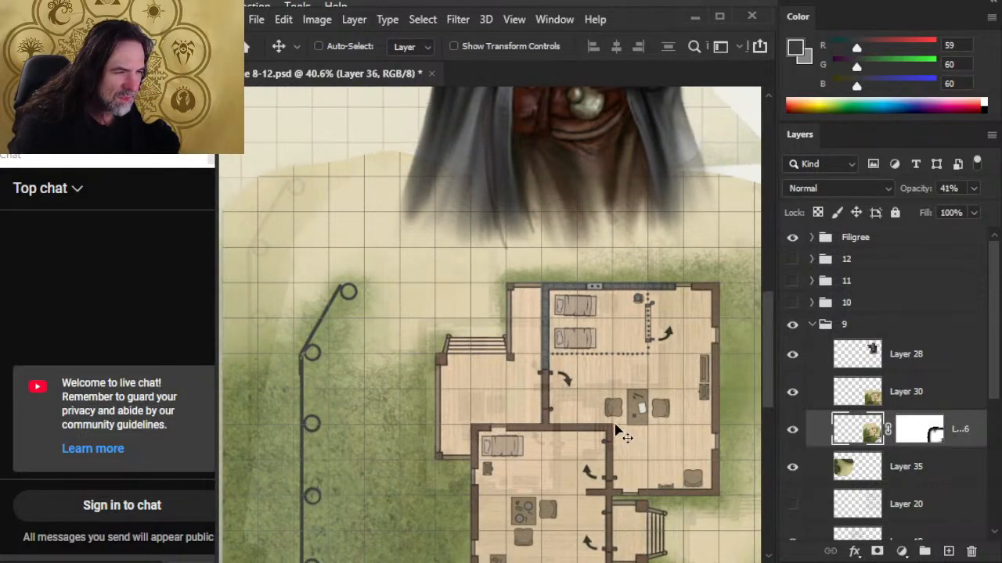
pyautogui.hotkey('alt', 'space')
pyautogui.moveTo(506, 372); pyautogui.dragTo(569, 383)
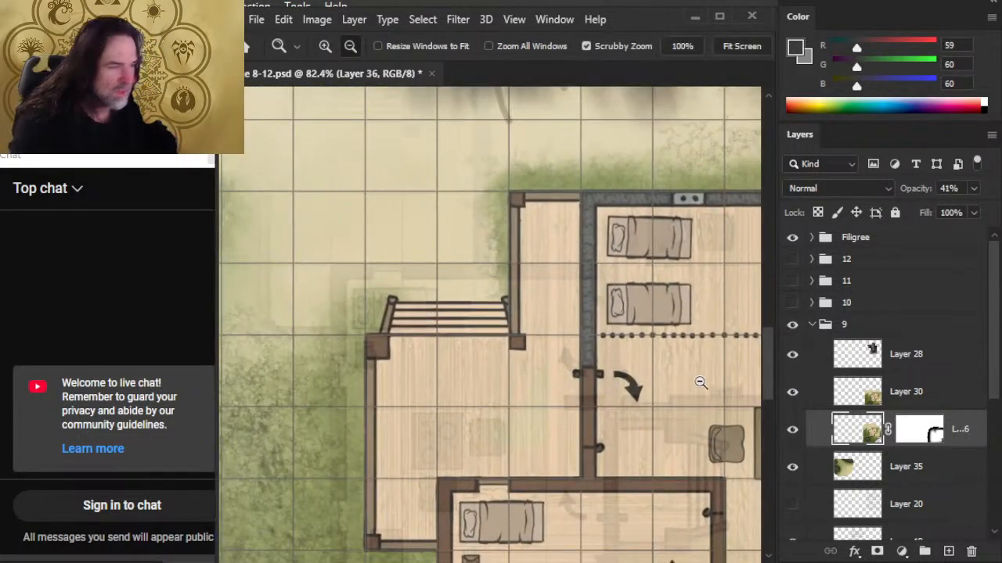
# Set Layer 36's opacity to 70% and align its walls and furniture precisely with the Layer 30 building
pyautogui.click(974, 189)
pyautogui.moveTo(942, 210); pyautogui.dragTo(965, 212)
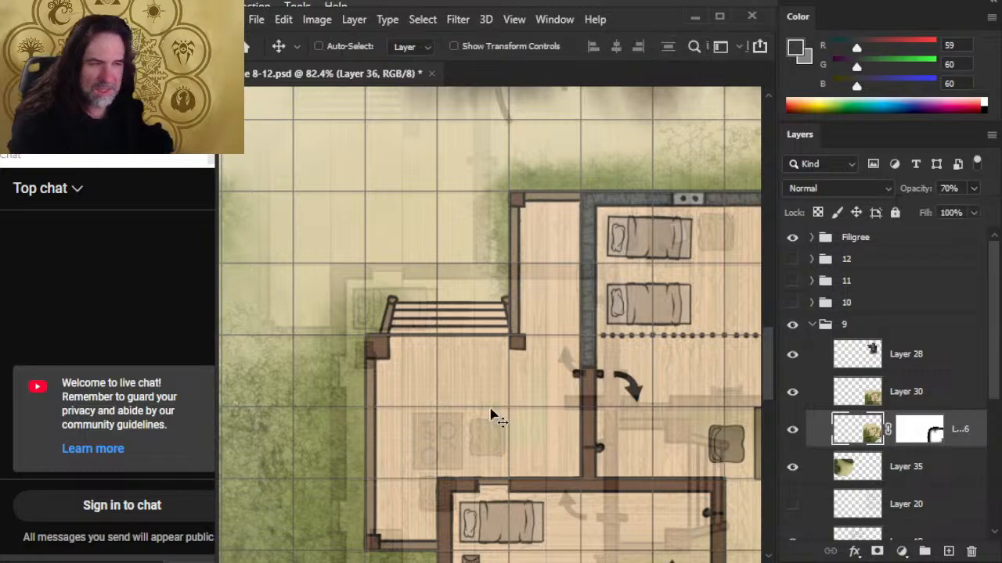
pyautogui.moveTo(491, 415); pyautogui.dragTo(596, 482)
pyautogui.moveTo(618, 390); pyautogui.dragTo(497, 329)
pyautogui.moveTo(445, 427); pyautogui.dragTo(495, 414)
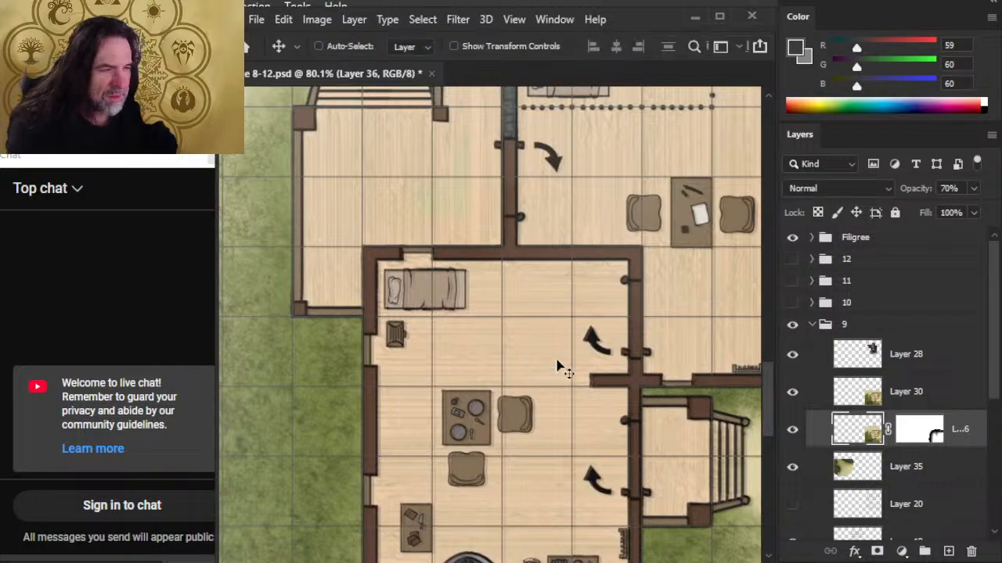
pyautogui.moveTo(561, 367); pyautogui.dragTo(569, 366)
pyautogui.moveTo(389, 284); pyautogui.dragTo(476, 285)
pyautogui.moveTo(477, 284); pyautogui.dragTo(541, 299)
pyautogui.moveTo(577, 360)
pyautogui.mouseDown()
pyautogui.moveTo(566, 364)
pyautogui.moveTo(591, 355)
pyautogui.mouseUp()
pyautogui.moveTo(604, 393); pyautogui.dragTo(540, 381)
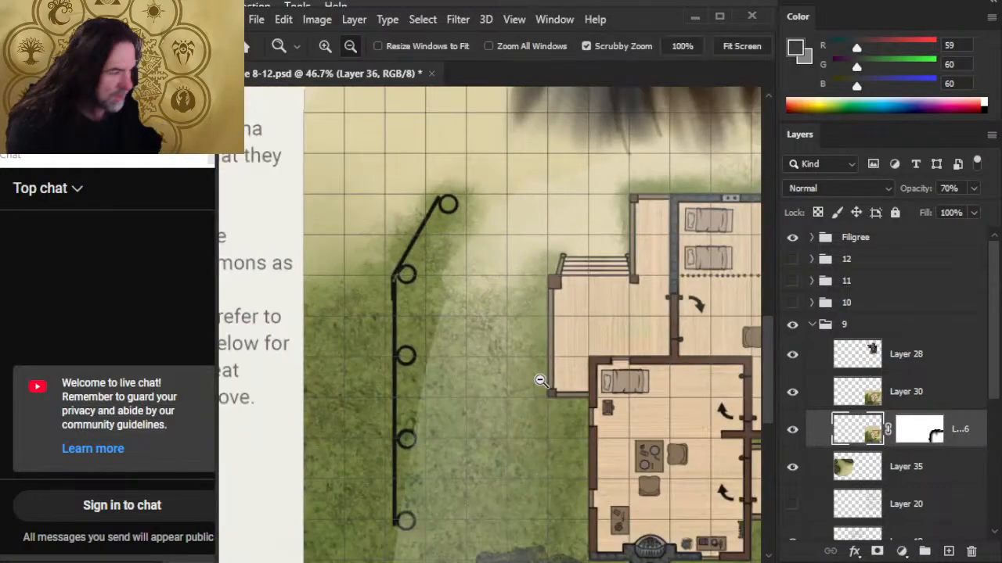
# Hide Layer 30 and restore Layer 36's opacity to 100%
pyautogui.click(793, 392)
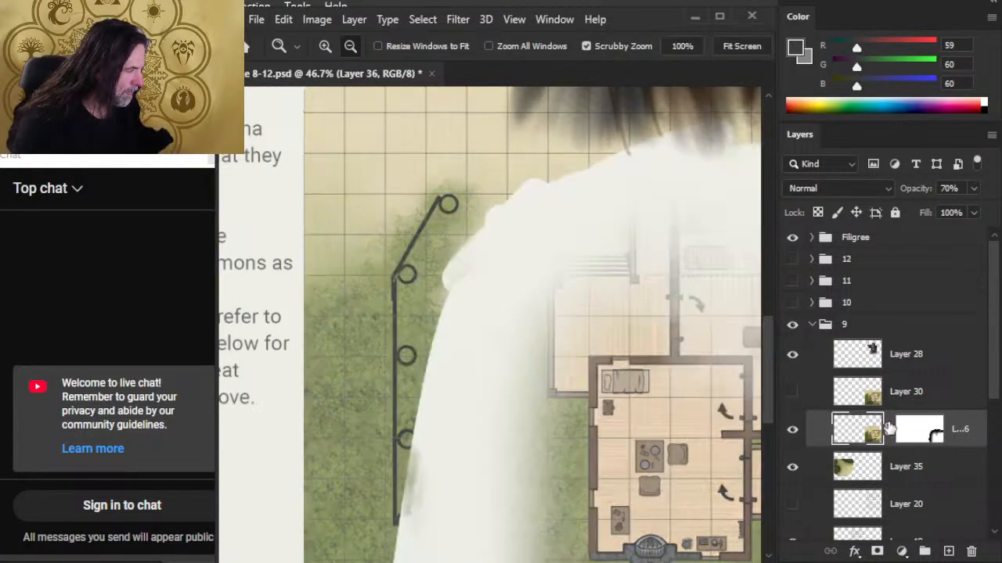
pyautogui.click(974, 188)
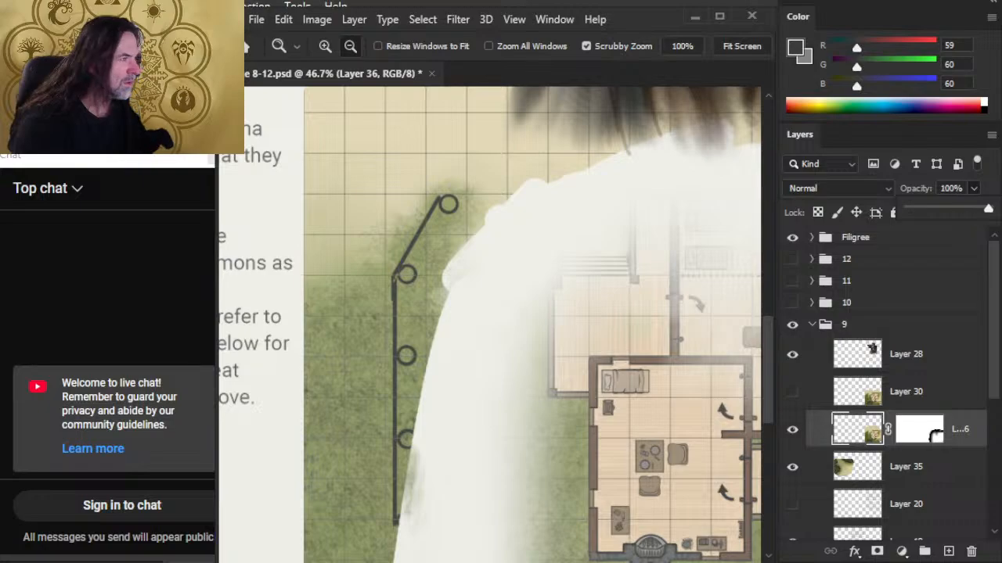
pyautogui.moveTo(961, 212); pyautogui.dragTo(990, 210)
pyautogui.click(847, 434)
pyautogui.moveTo(630, 394); pyautogui.dragTo(567, 349)
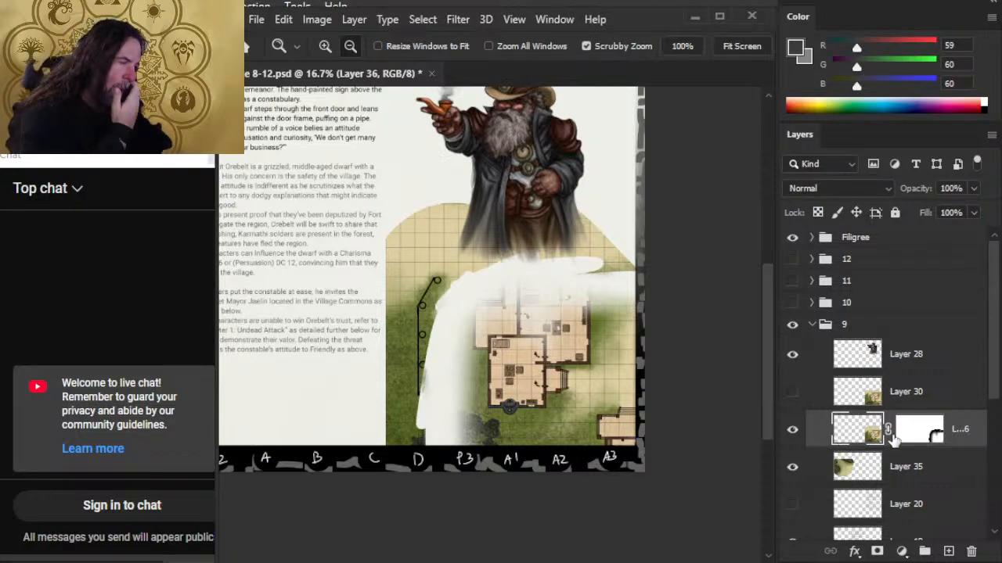
# Unlink Layer 36's mask and move it so the whole constabulary building shows beneath the dwarf
pyautogui.click(925, 440)
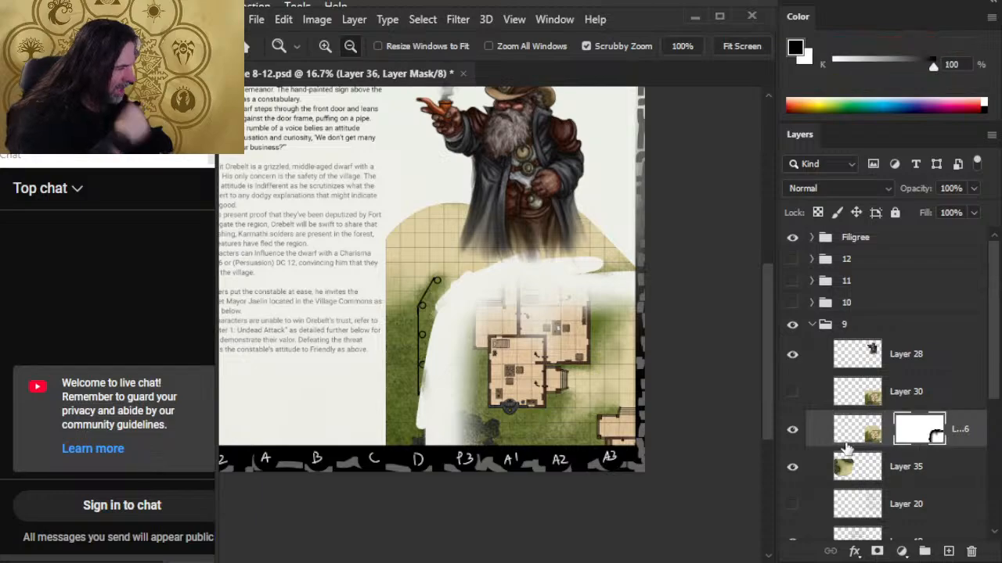
pyautogui.press('v')
pyautogui.moveTo(607, 393); pyautogui.dragTo(548, 354)
pyautogui.moveTo(608, 418)
pyautogui.mouseDown()
pyautogui.moveTo(608, 397)
pyautogui.moveTo(624, 410)
pyautogui.moveTo(608, 406)
pyautogui.mouseUp()
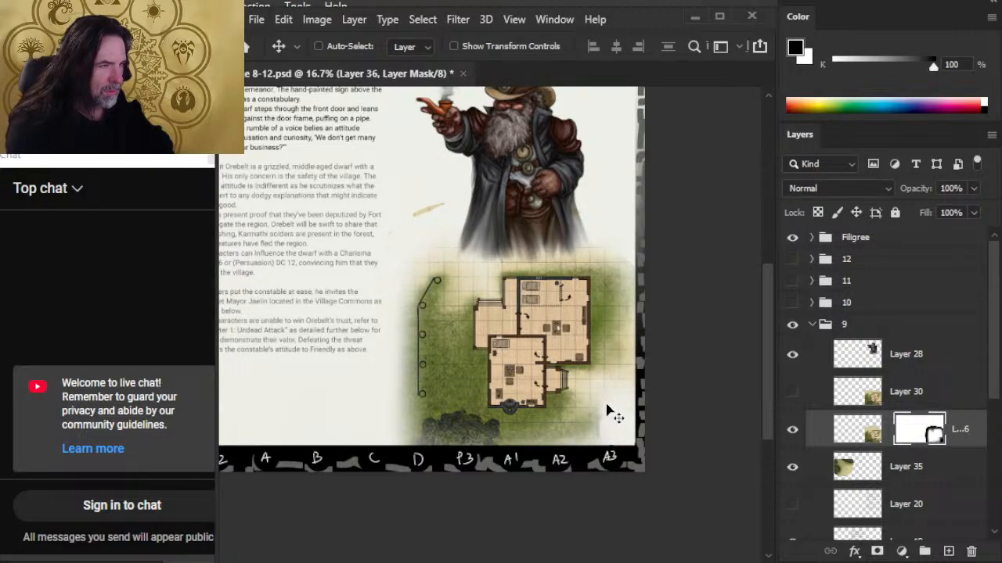
# Soften Layer 36's mask edge around the map's lower-right corner with the Smudge tool at 56% strength and size 50
pyautogui.press('b')
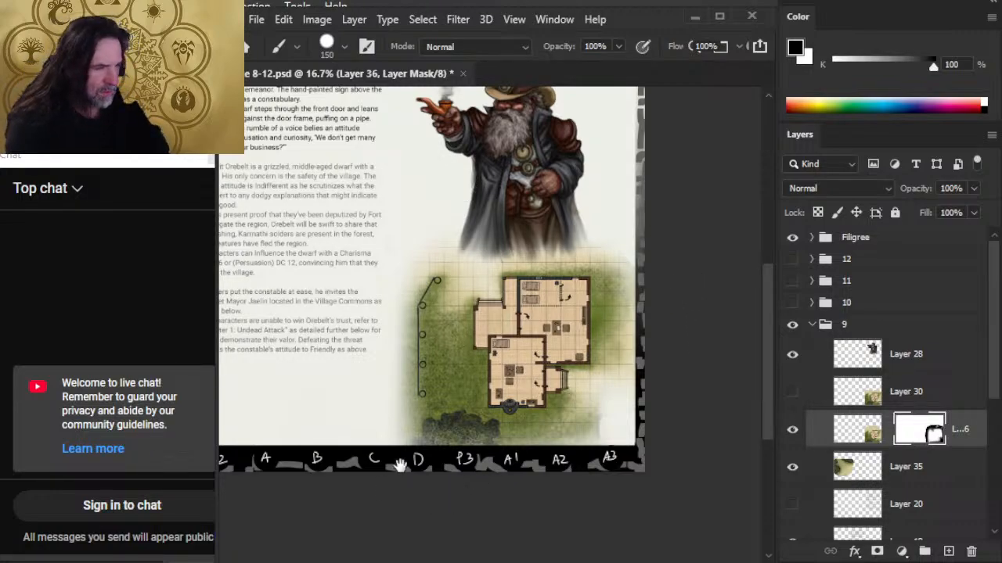
pyautogui.moveTo(399, 466); pyautogui.dragTo(546, 478)
pyautogui.press('r')
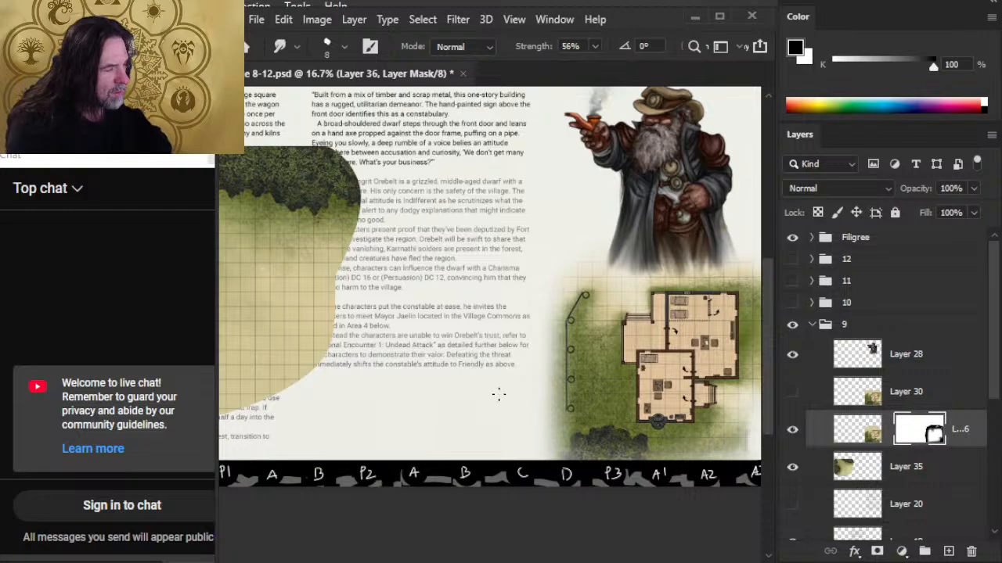
pyautogui.moveTo(605, 380); pyautogui.dragTo(465, 419)
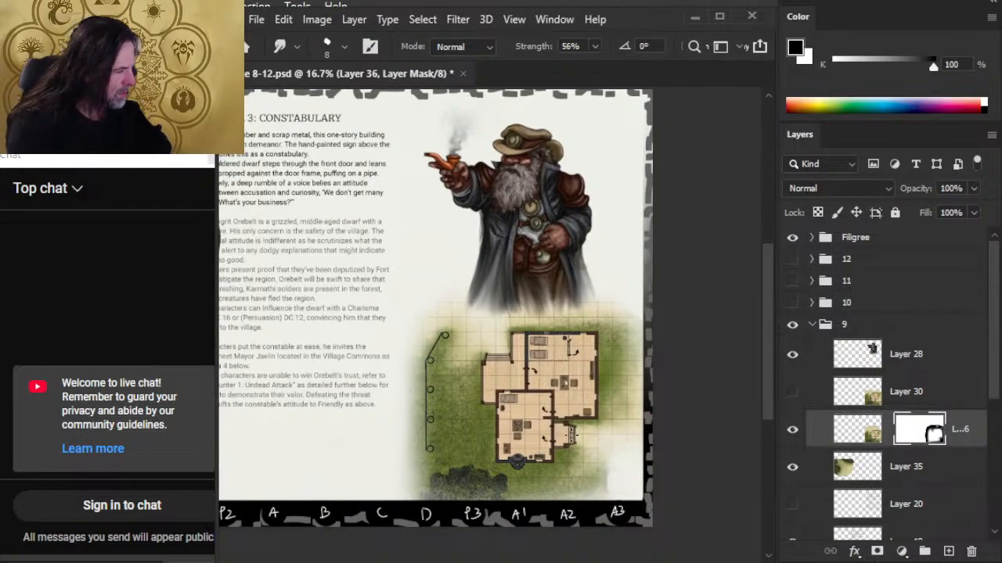
pyautogui.keyDown('ctrl'); pyautogui.moveTo(565, 383); pyautogui.dragTo(585, 386); pyautogui.keyUp('ctrl')
pyautogui.moveTo(682, 429); pyautogui.dragTo(574, 409)
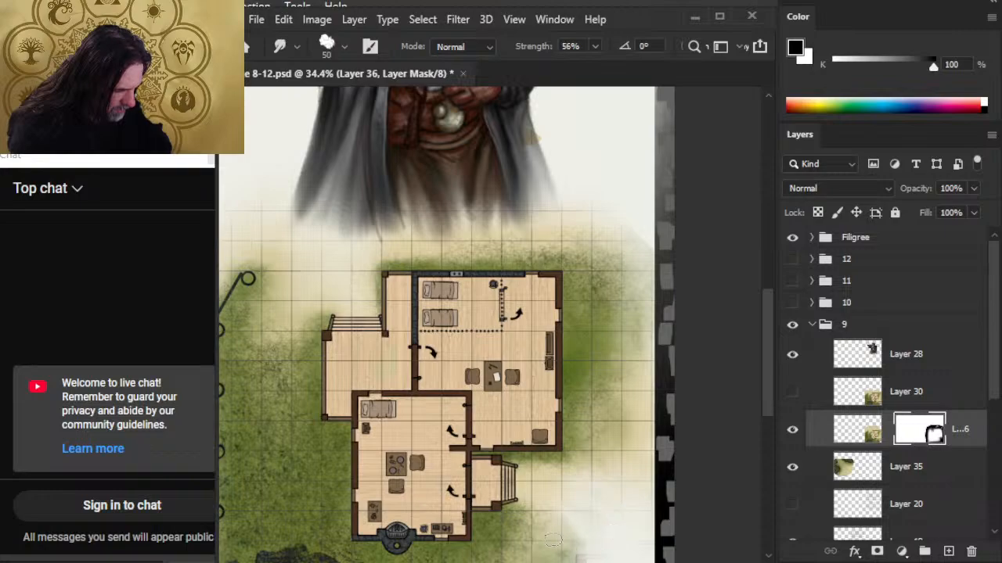
pyautogui.moveTo(573, 513); pyautogui.dragTo(597, 424)
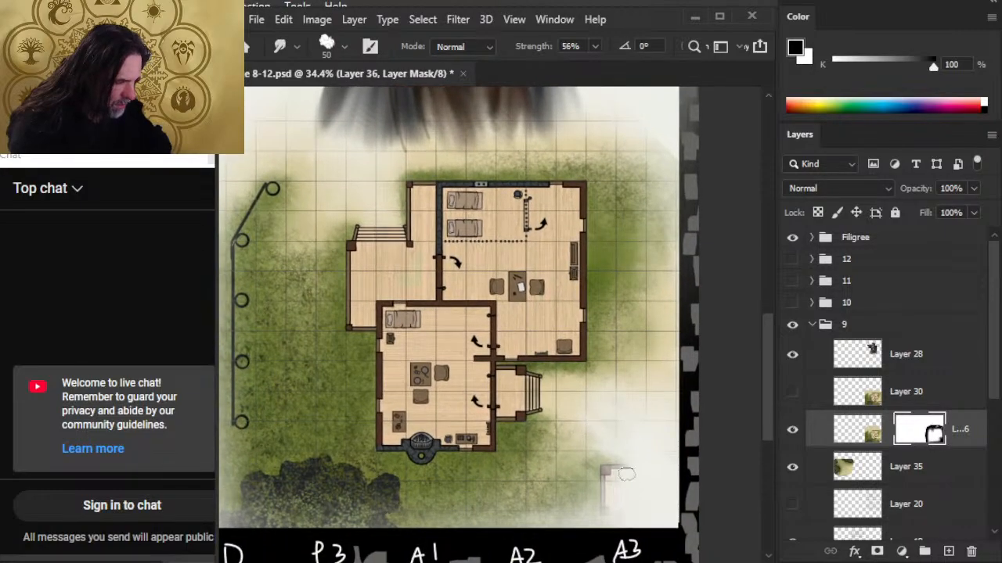
pyautogui.moveTo(658, 454)
pyautogui.mouseDown()
pyautogui.moveTo(600, 446)
pyautogui.moveTo(617, 456)
pyautogui.mouseUp()
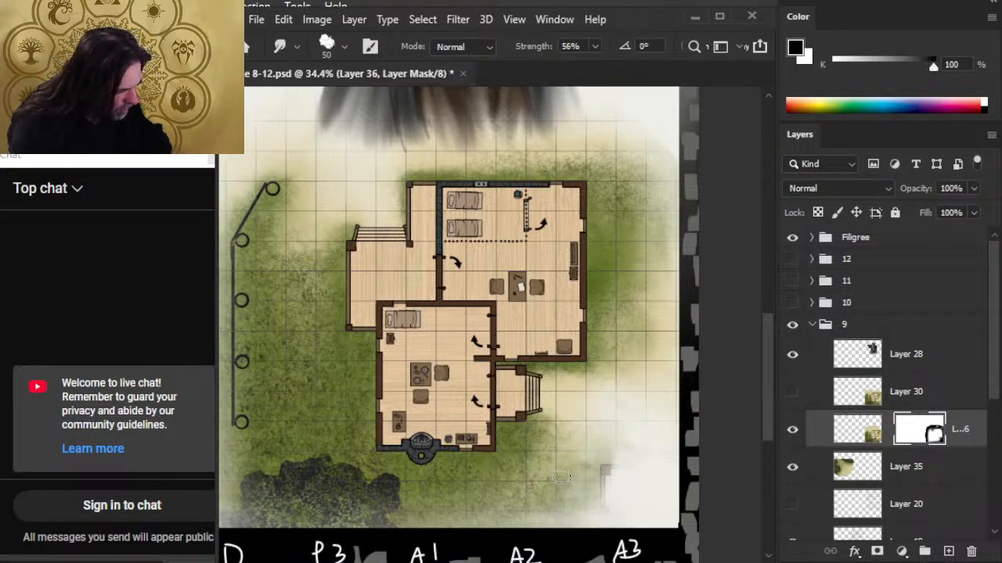
# Mask out the stray building corner at the map's lower right with black, and smudge the masked edge at 30% strength
pyautogui.press('3')
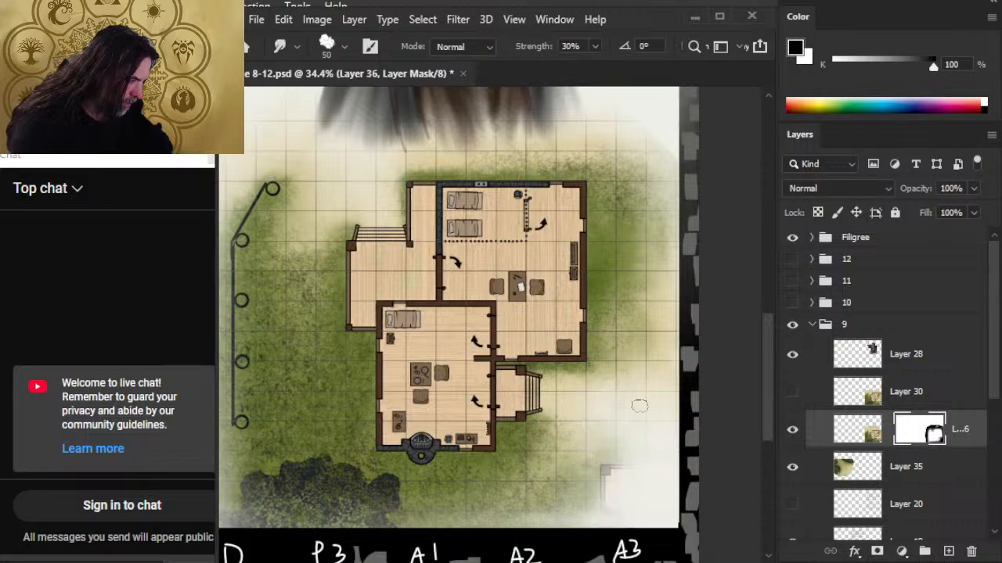
pyautogui.press('b')
pyautogui.moveTo(637, 465); pyautogui.dragTo(639, 475)
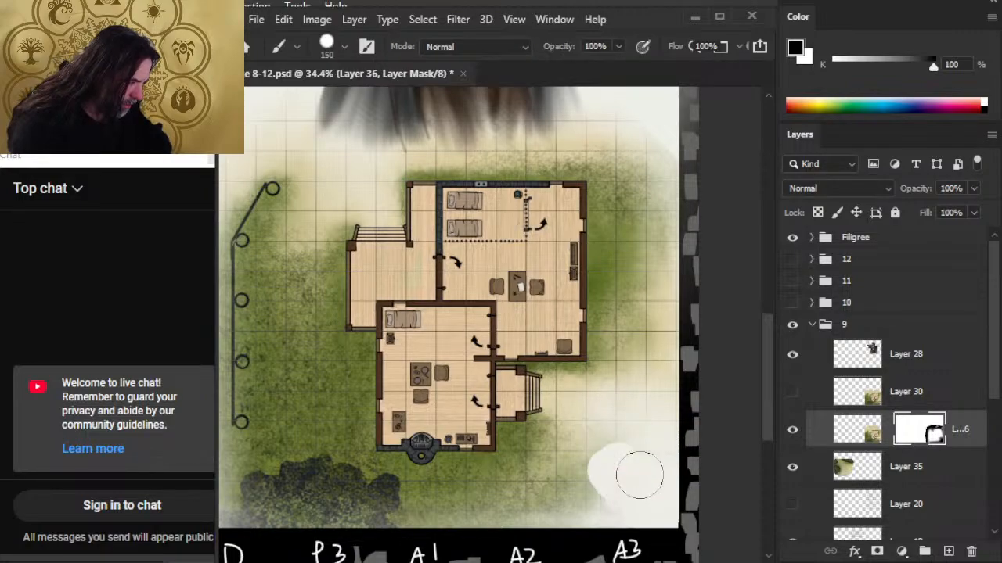
pyautogui.press('r')
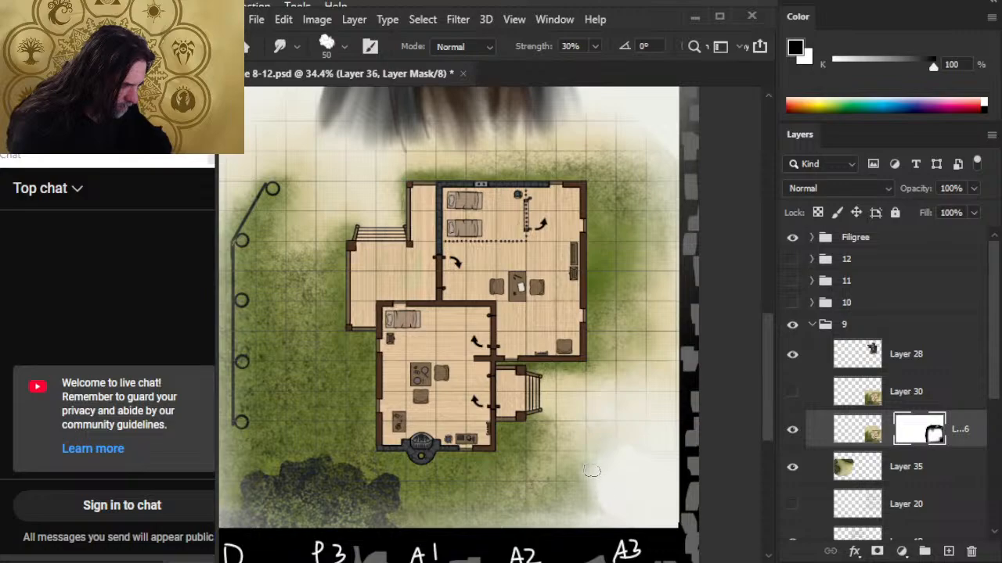
pyautogui.moveTo(602, 511); pyautogui.dragTo(627, 509)
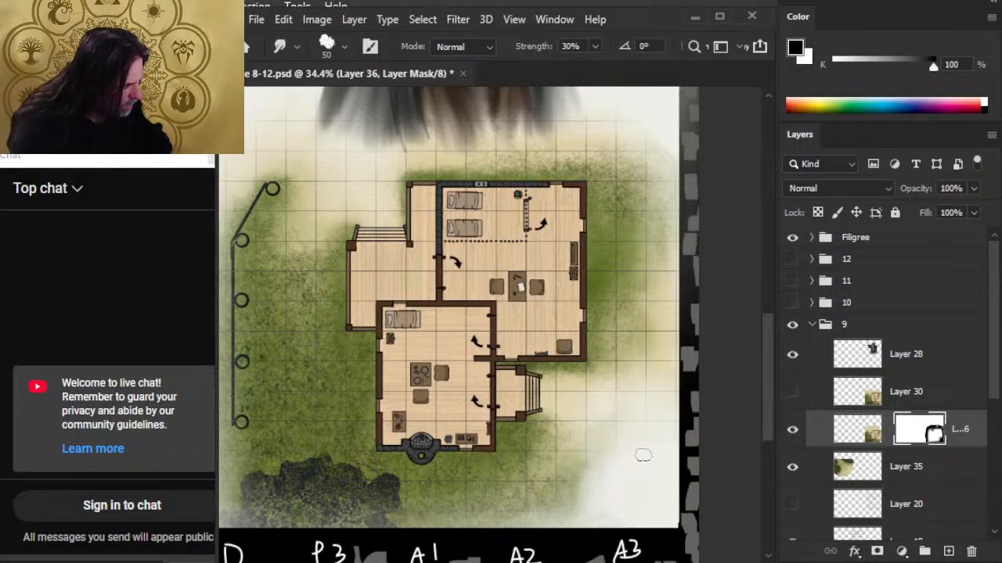
# Paint black on Layer 36's mask along the map's right edge with a size 150 brush and smudge the border into the page
pyautogui.press('b')
pyautogui.moveTo(678, 435); pyautogui.dragTo(691, 339)
pyautogui.press('r')
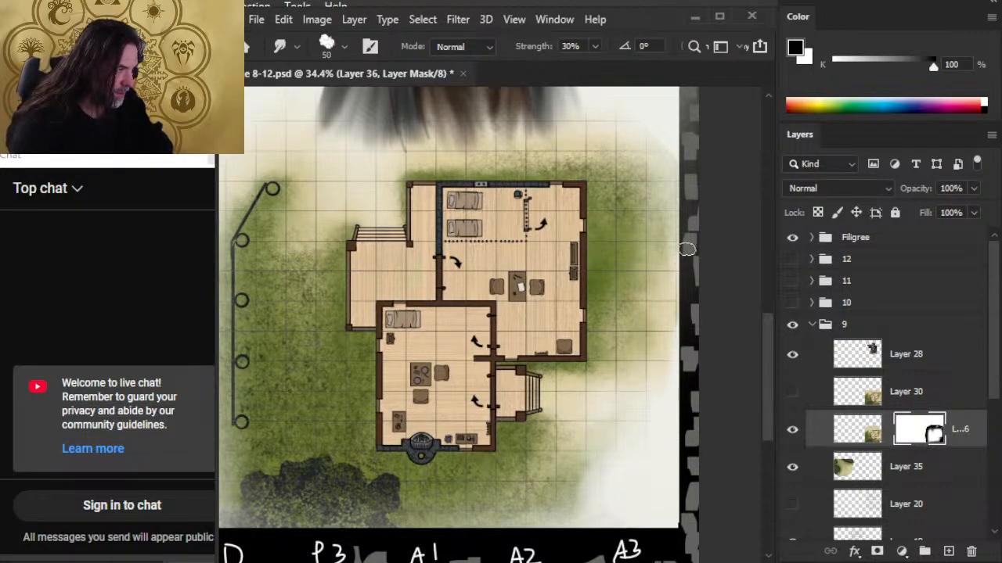
pyautogui.press('b')
pyautogui.moveTo(688, 329); pyautogui.dragTo(697, 224)
pyautogui.press('r')
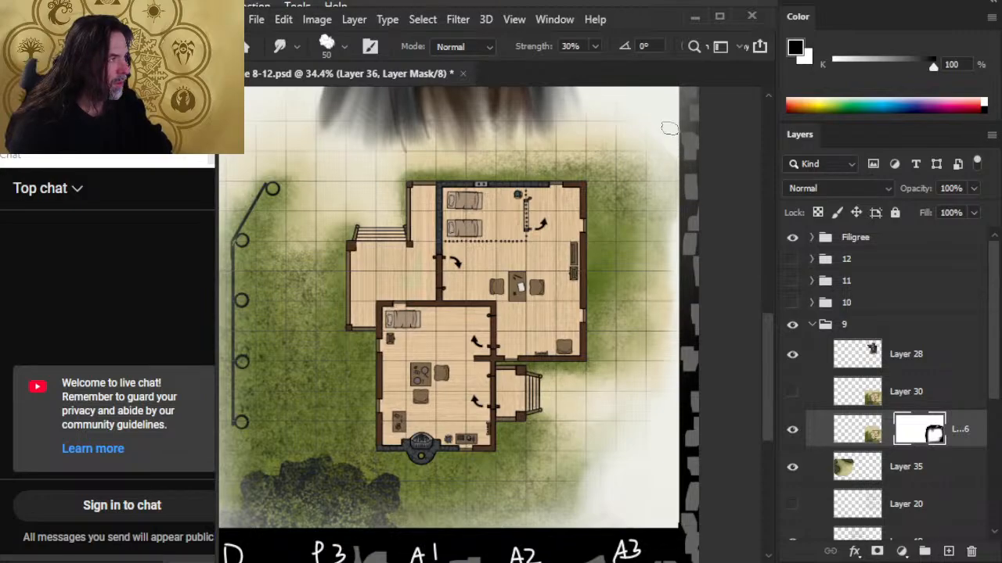
pyautogui.press('b')
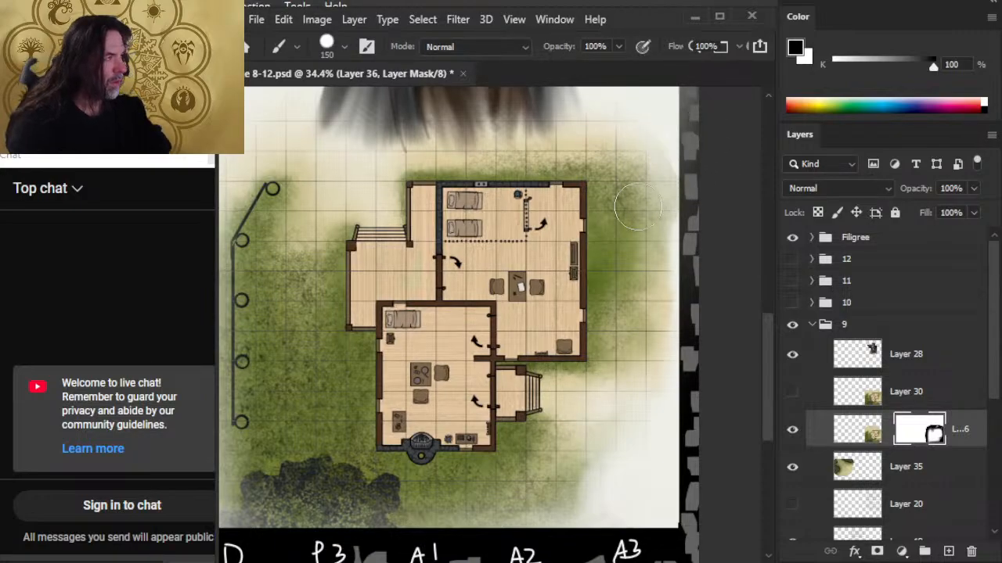
pyautogui.press('r')
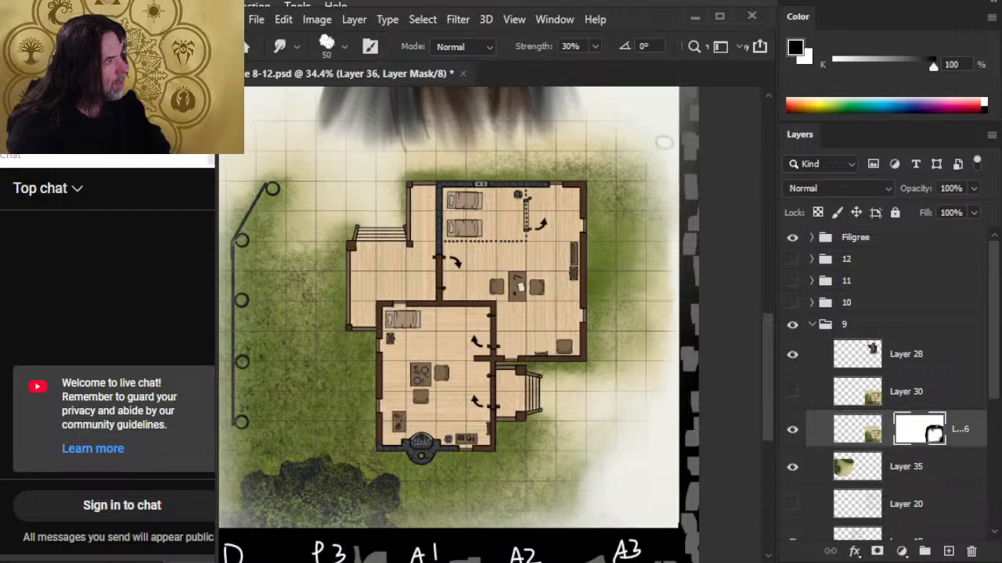
# Trim the map's upper edge along the dwarf's robe on Layer 36's mask with a black brush and smudge it soft
pyautogui.moveTo(546, 178)
pyautogui.mouseDown()
pyautogui.moveTo(620, 249)
pyautogui.moveTo(607, 247)
pyautogui.mouseUp()
pyautogui.press('b')
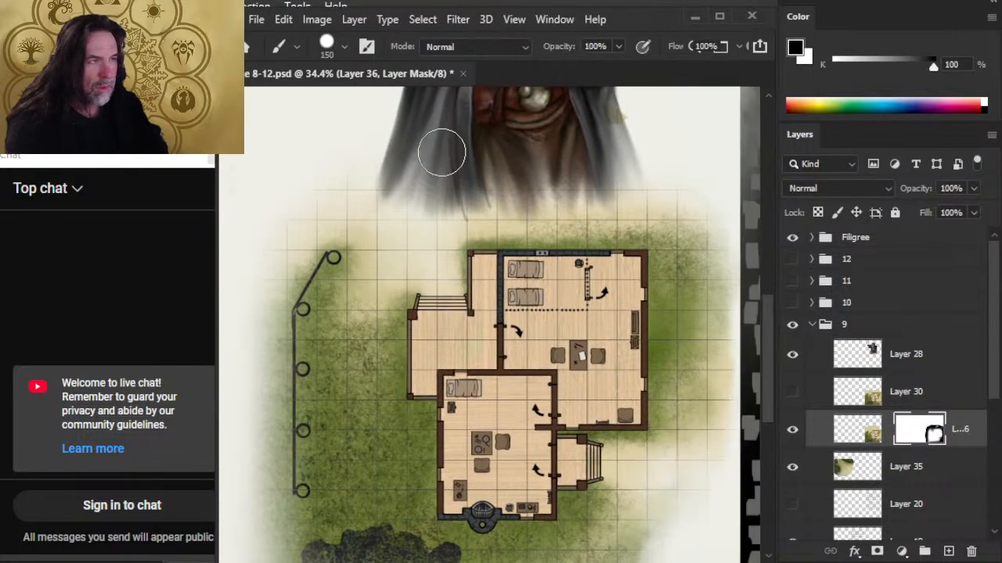
pyautogui.moveTo(310, 168); pyautogui.dragTo(704, 169)
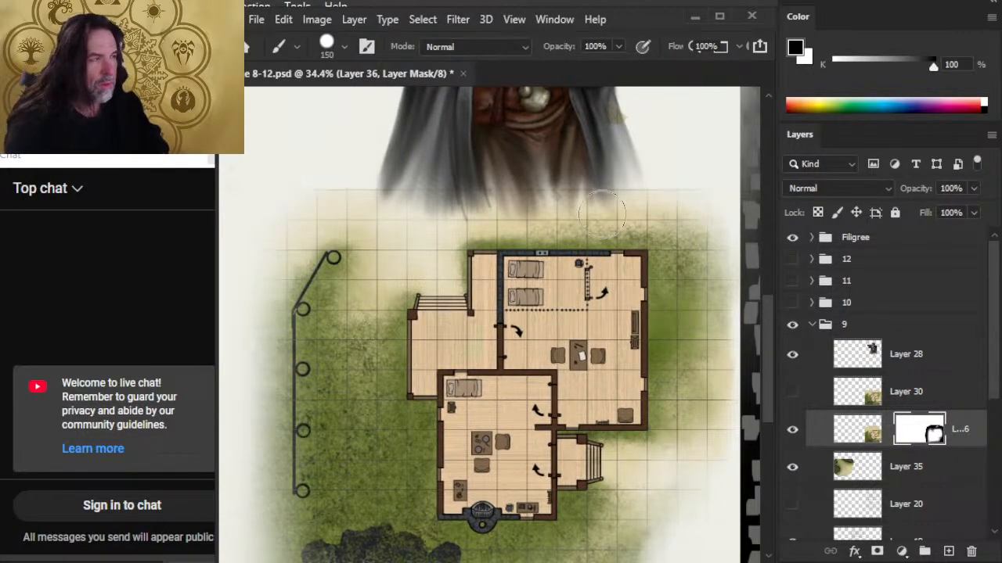
pyautogui.moveTo(543, 241); pyautogui.dragTo(586, 318)
pyautogui.press(']')
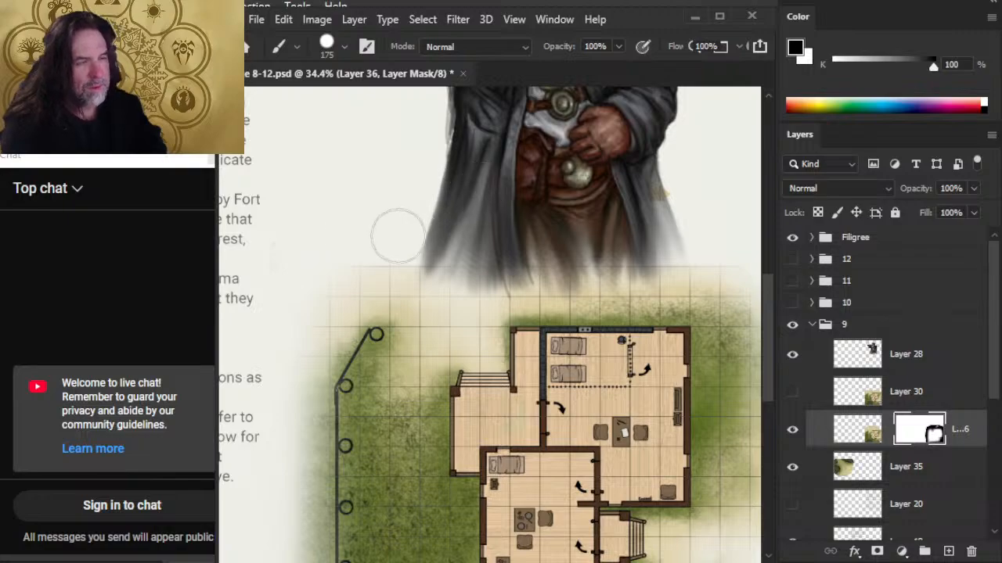
pyautogui.press('r')
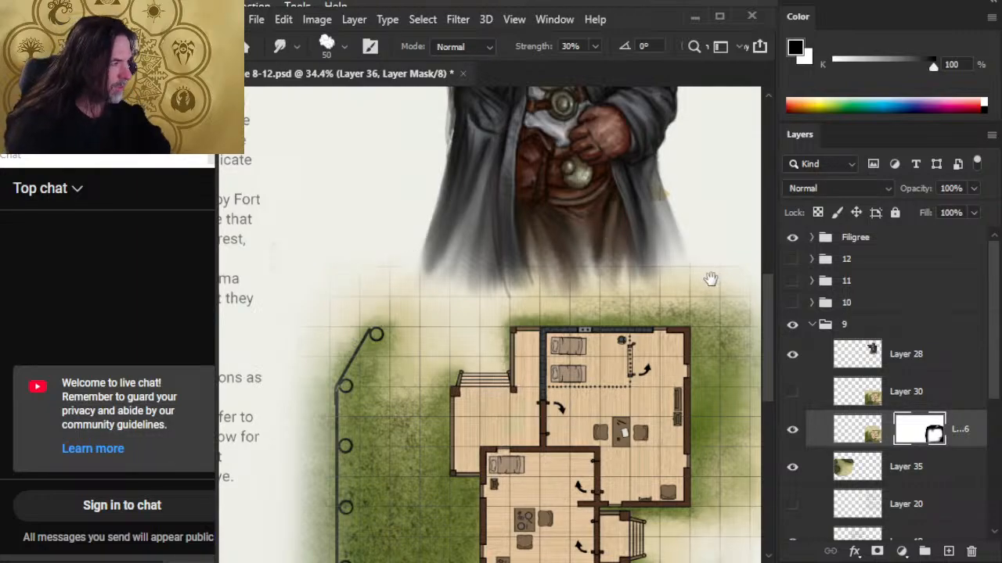
# Mask the map's upper-right corner with a size 100 brush and smudge the right-hand fade at size 70
pyautogui.moveTo(710, 279); pyautogui.dragTo(598, 296)
pyautogui.press('b')
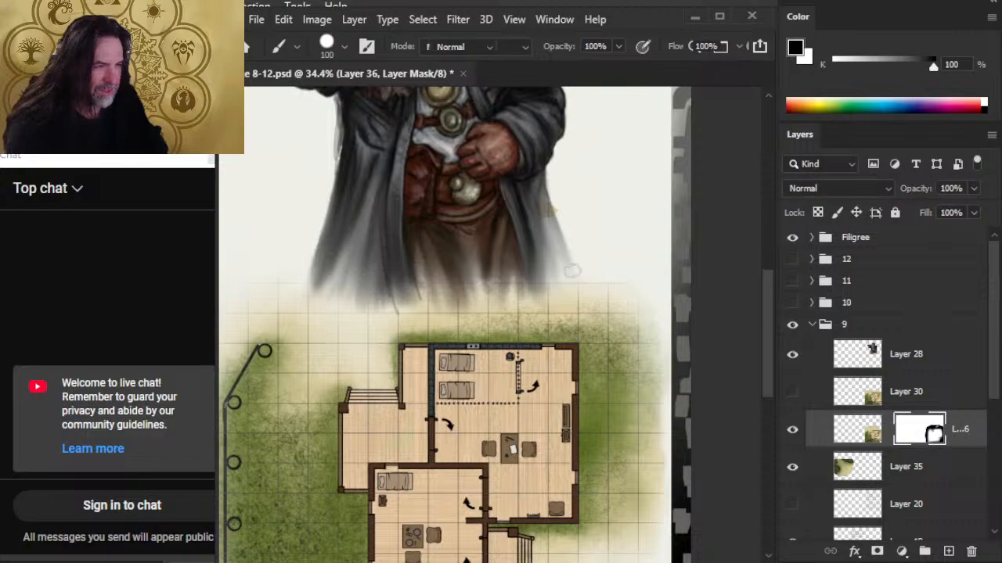
pyautogui.press('r')
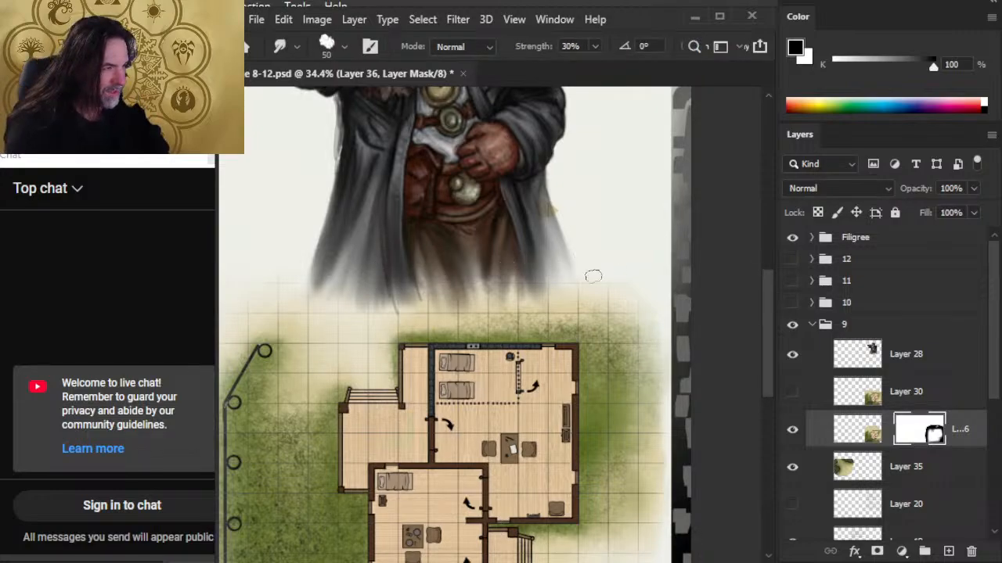
pyautogui.press(']')
pyautogui.press(']')
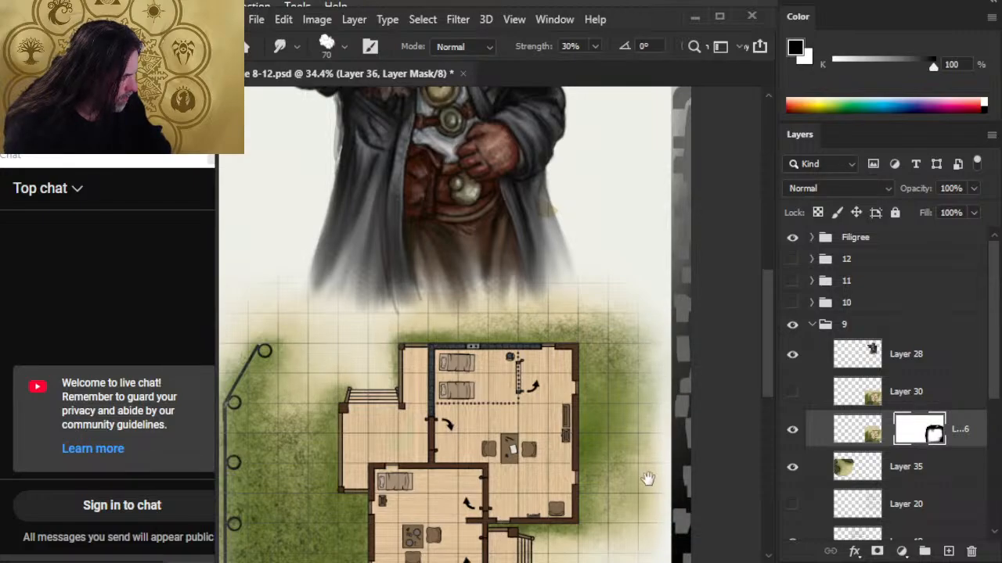
pyautogui.scroll(-3, 646, 473)
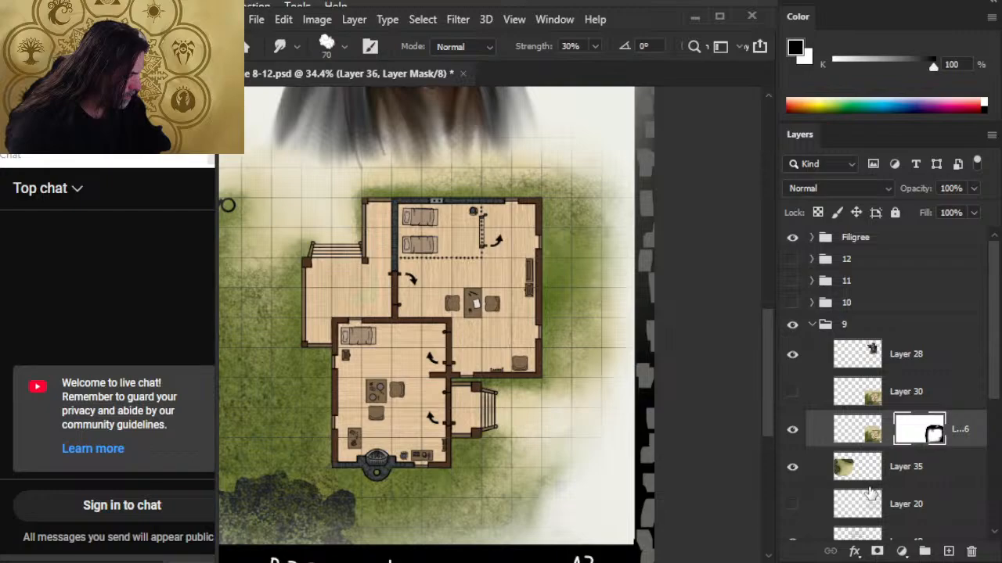
# Select Layer 36's image, sample the pale ground colour below the small side porch, and reduce the brush size to 60
pyautogui.click(846, 436)
pyautogui.press('b')
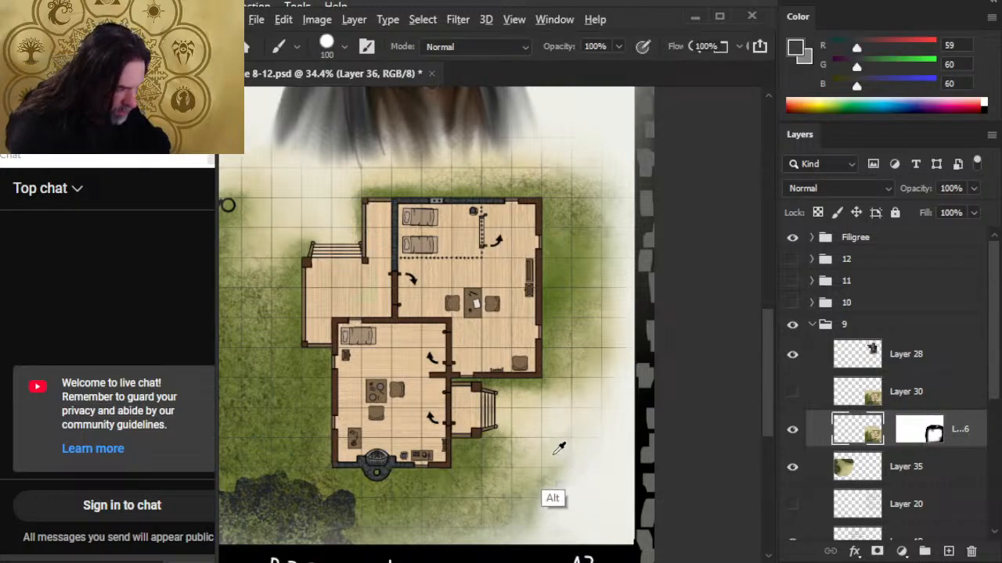
pyautogui.keyDown('alt'); pyautogui.click(557, 454); pyautogui.keyUp('alt')
pyautogui.press('[')
pyautogui.press('[')
pyautogui.press('[')
pyautogui.press('[')
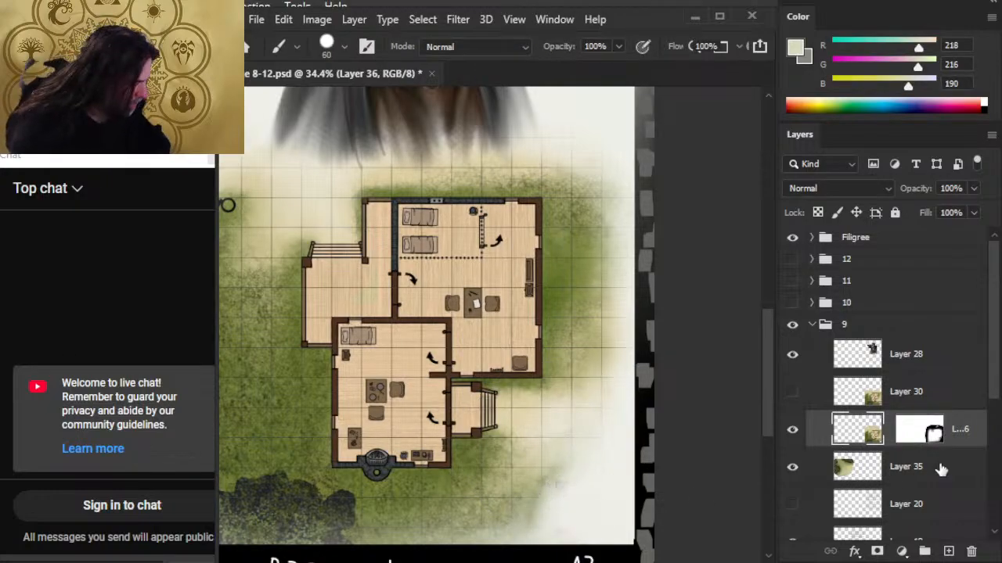
# Delete Layer 35, compare the page with Layer 20's duplicate constabulary text shown and hidden, and delete Layer 20
pyautogui.click(922, 474)
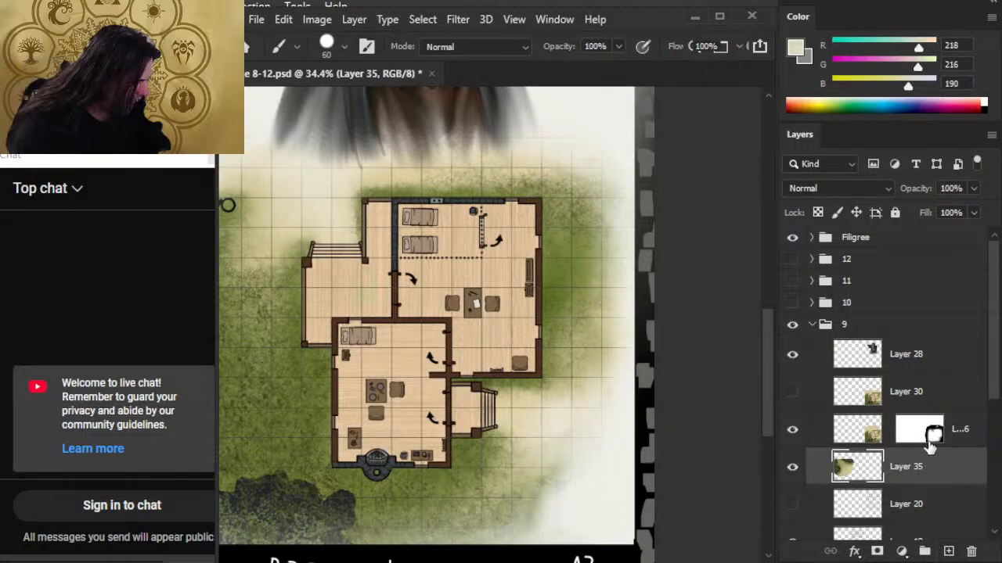
pyautogui.press('Delete')
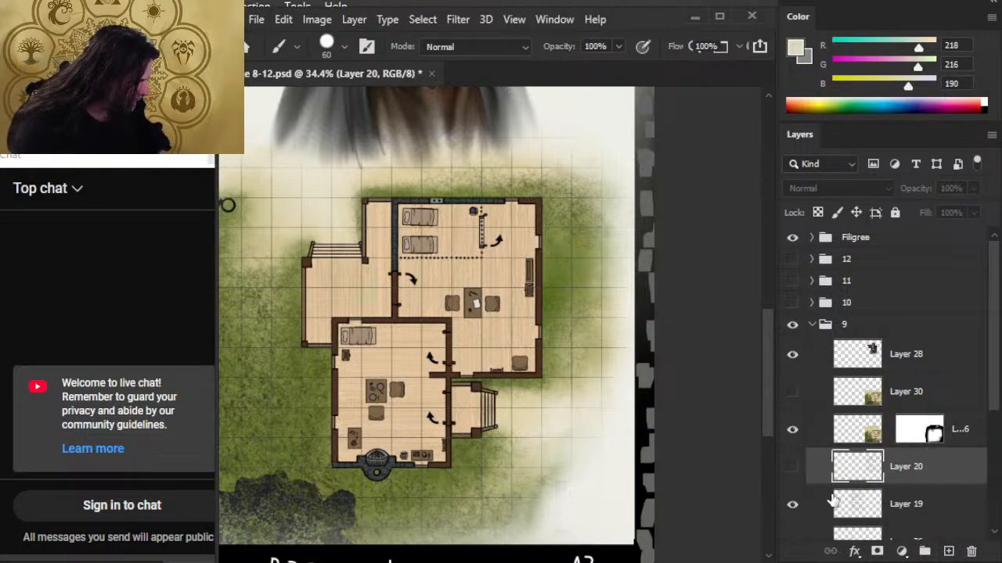
pyautogui.click(792, 467)
pyautogui.click(792, 466)
pyautogui.press('z')
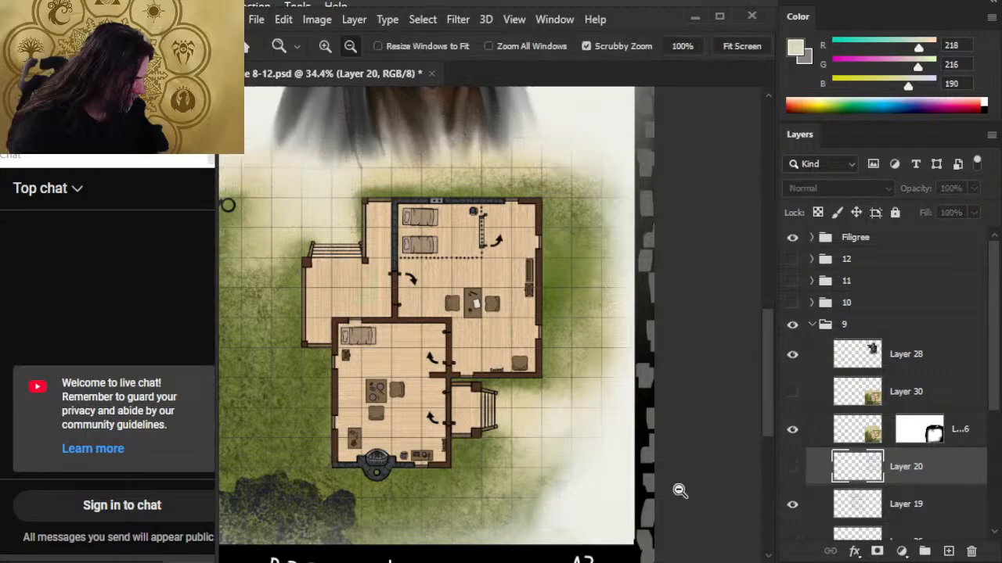
pyautogui.moveTo(677, 489); pyautogui.dragTo(522, 452)
pyautogui.click(791, 467)
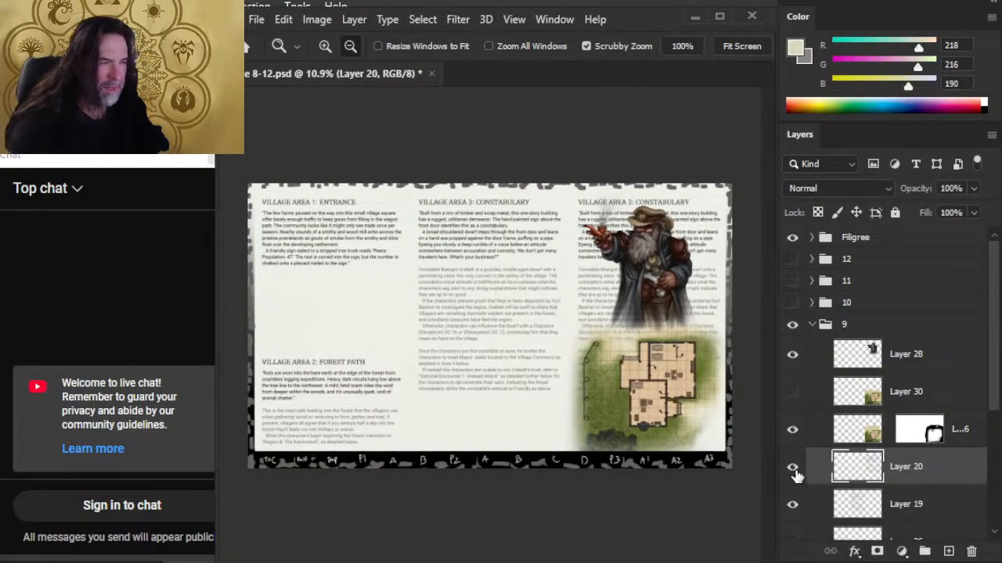
pyautogui.click(792, 467)
pyautogui.click(792, 467)
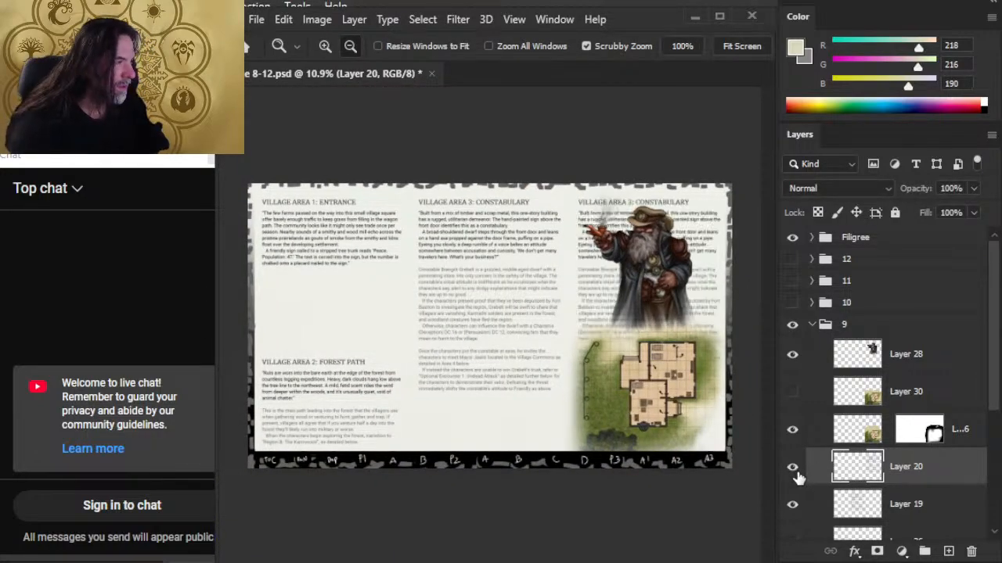
pyautogui.click(793, 468)
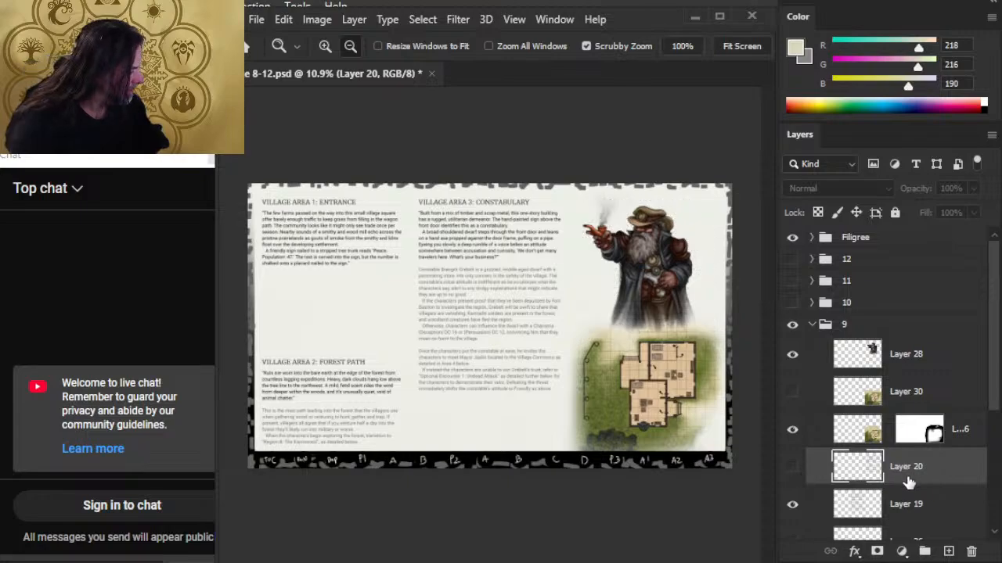
pyautogui.press('Delete')
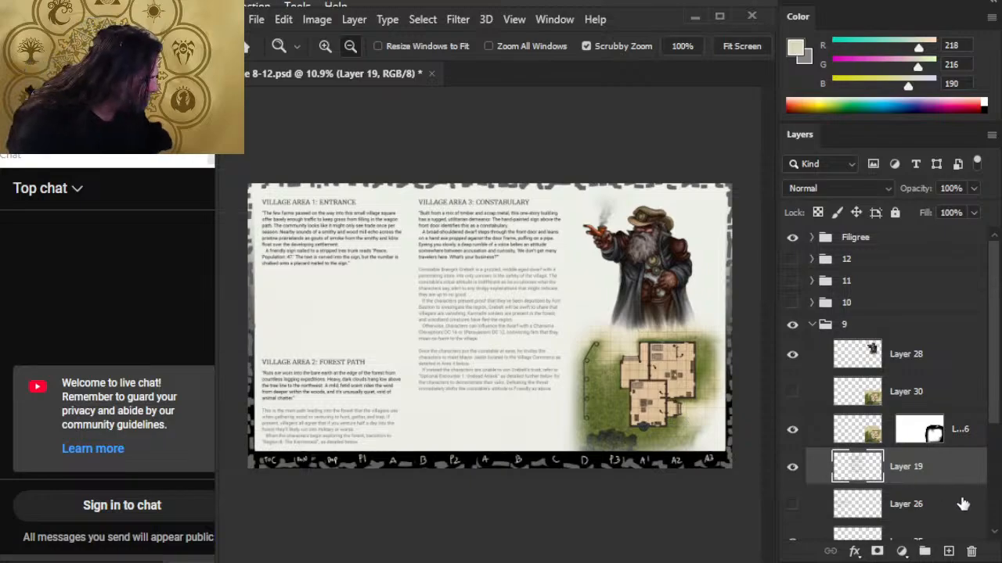
# Add a new layer beneath Layer 36 and paint the map's faded lower-right corner with a sampled pale ground colour
pyautogui.click(948, 552)
pyautogui.moveTo(679, 448); pyautogui.dragTo(769, 449)
pyautogui.moveTo(632, 449); pyautogui.dragTo(467, 463)
pyautogui.press('b')
pyautogui.keyDown('alt'); pyautogui.click(585, 382); pyautogui.keyUp('alt')
pyautogui.moveTo(598, 385)
pyautogui.mouseDown()
pyautogui.moveTo(611, 392)
pyautogui.moveTo(586, 396)
pyautogui.moveTo(613, 391)
pyautogui.mouseUp()
pyautogui.moveTo(613, 392)
pyautogui.mouseDown()
pyautogui.moveTo(576, 452)
pyautogui.moveTo(622, 401)
pyautogui.moveTo(647, 395)
pyautogui.moveTo(612, 448)
pyautogui.mouseUp()
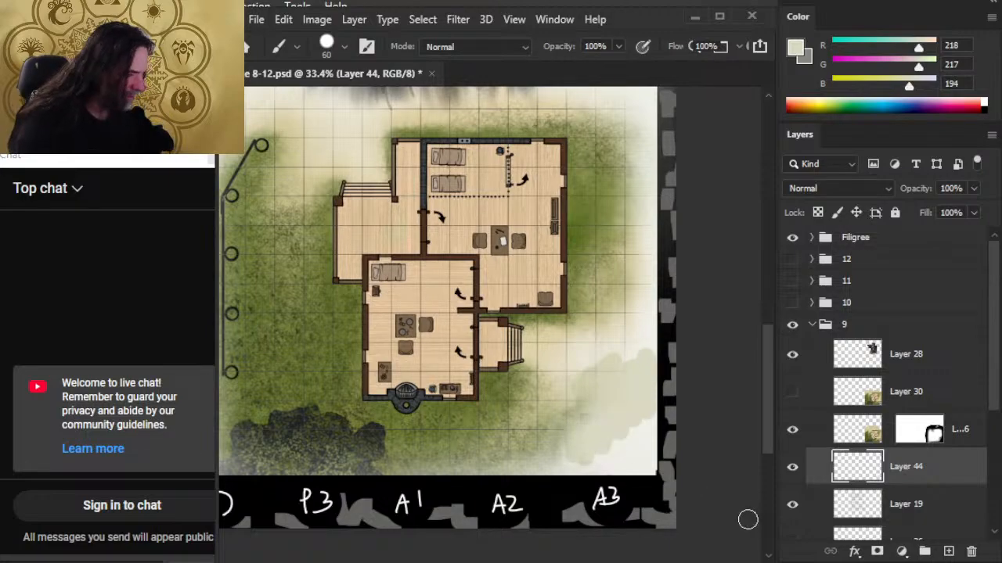
# Blend Layer 44's pale lower-right ground by painting with colours sampled near the small side porch and smudging at size 70
pyautogui.press('r')
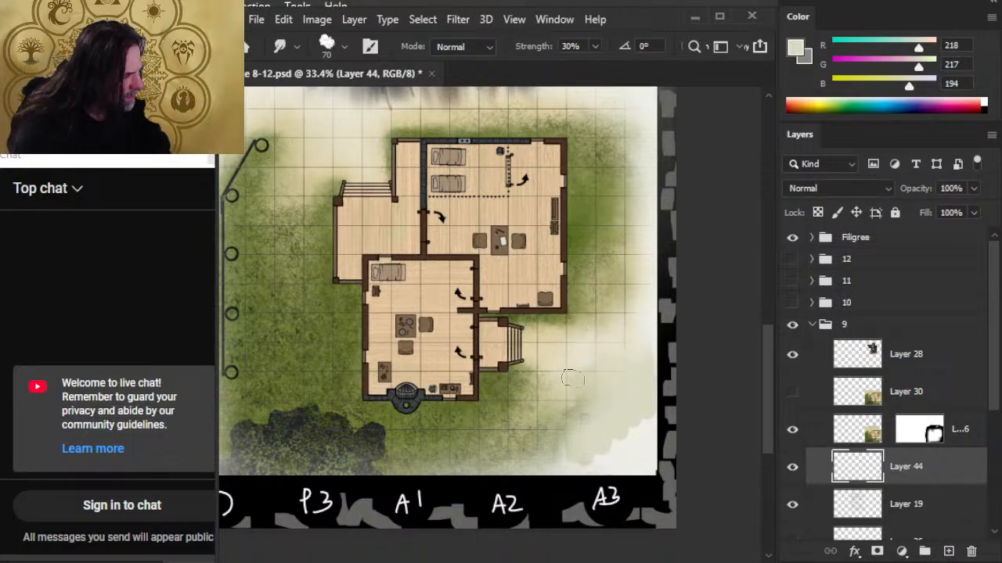
pyautogui.press('b')
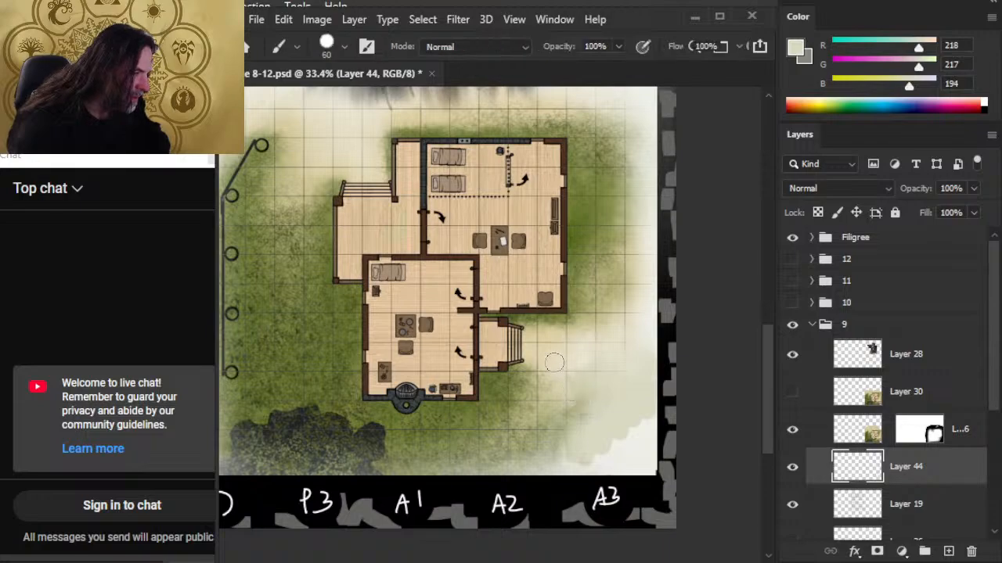
pyautogui.keyDown('alt'); pyautogui.click(555, 401); pyautogui.keyUp('alt')
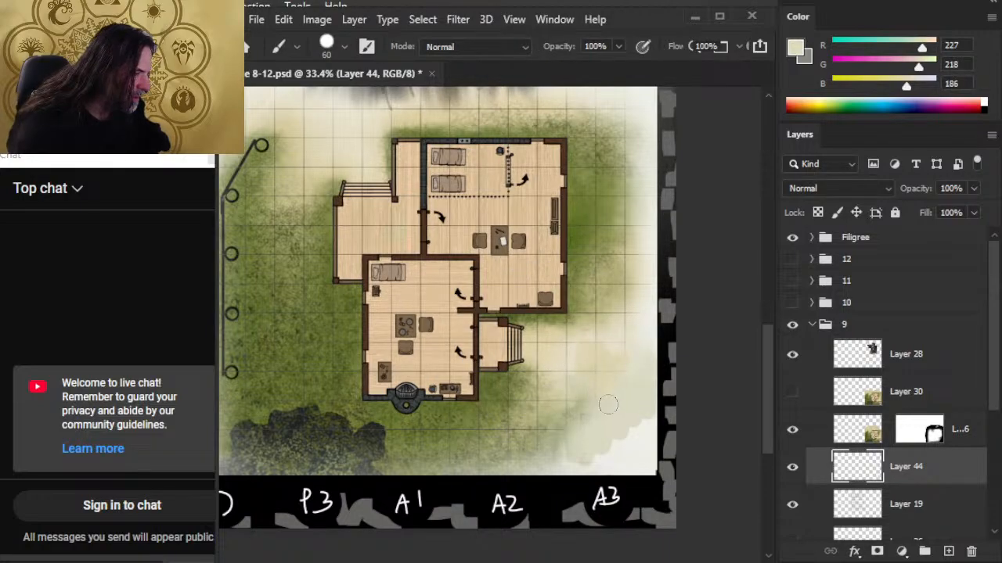
pyautogui.keyDown('alt'); pyautogui.click(557, 354); pyautogui.keyUp('alt')
pyautogui.press('r')
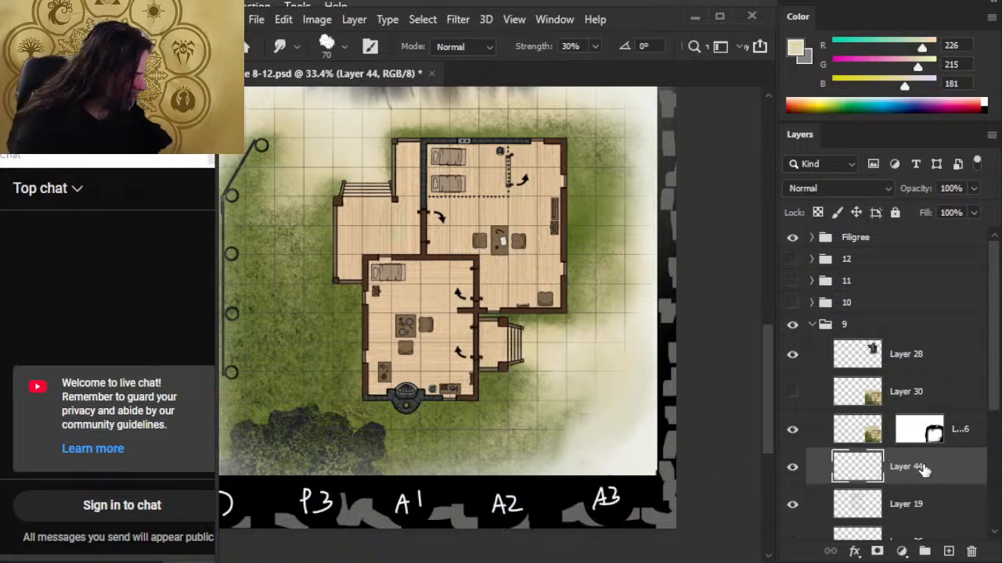
# Move Layer 44 above Layer 36, group both with Layer 36's mask transferred to the group, and select Layer 44
pyautogui.moveTo(924, 468); pyautogui.dragTo(904, 415)
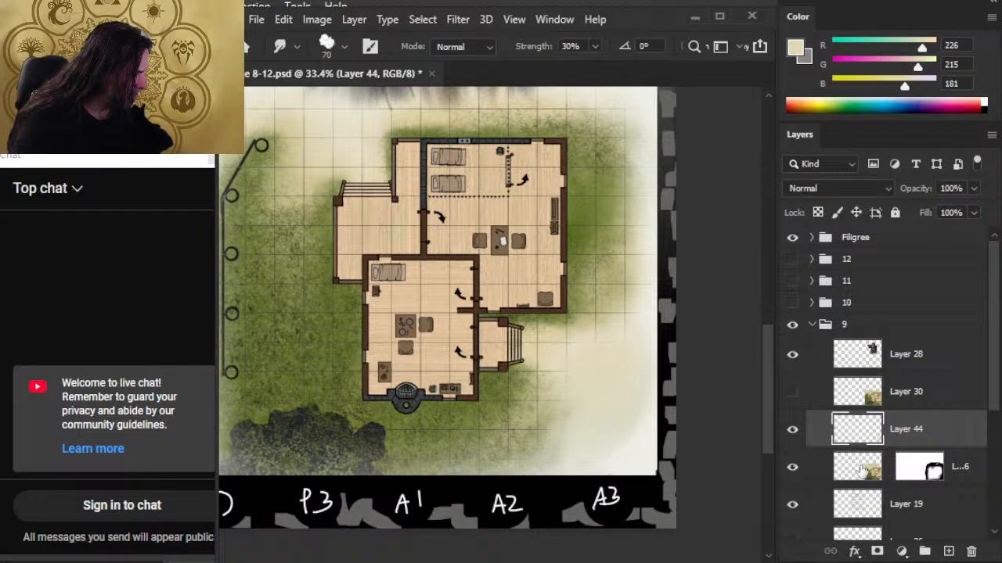
pyautogui.moveTo(860, 470); pyautogui.dragTo(929, 435)
pyautogui.keyDown('ctrl'); pyautogui.click(918, 467); pyautogui.keyUp('ctrl')
pyautogui.hotkey('ctrl', 'g')
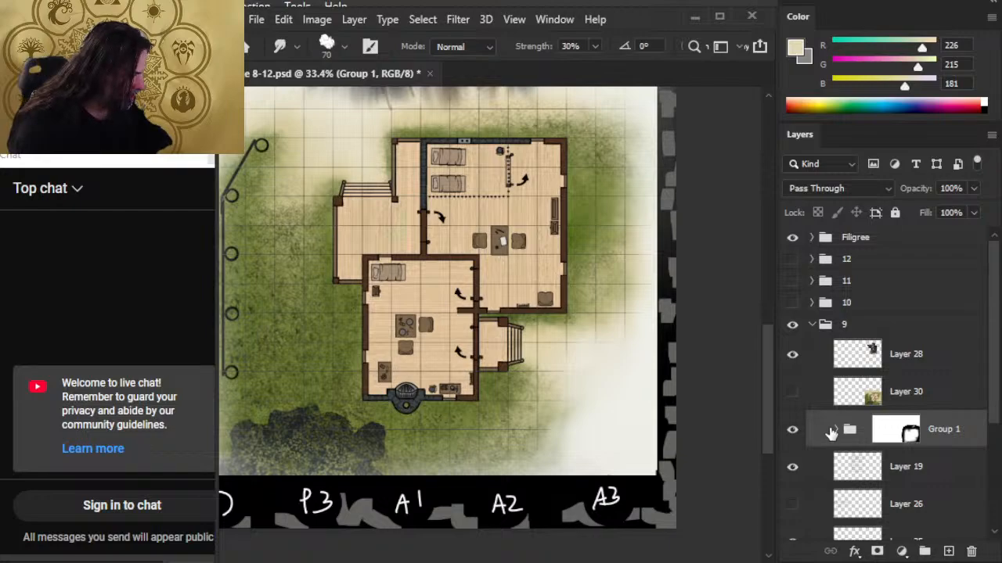
pyautogui.click(831, 432)
pyautogui.click(926, 467)
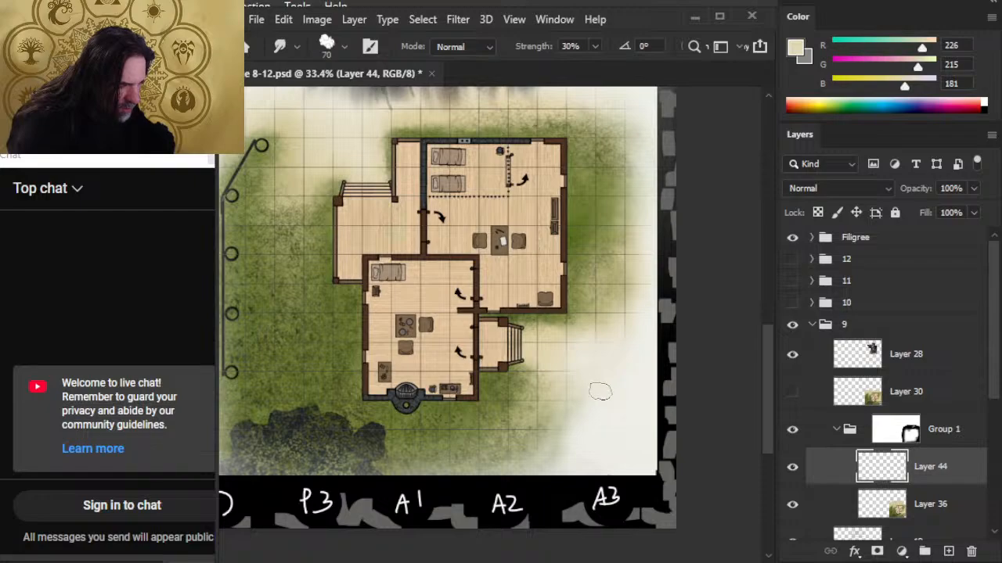
# Sample the off-white page colour near the map's lower-right corner and smudge the fading grass edge on Layer 44
pyautogui.press('b')
pyautogui.keyDown('alt'); pyautogui.click(583, 435); pyautogui.keyUp('alt')
pyautogui.press('r')
pyautogui.moveTo(563, 438)
pyautogui.mouseDown()
pyautogui.moveTo(556, 454)
pyautogui.moveTo(541, 441)
pyautogui.moveTo(557, 438)
pyautogui.moveTo(519, 423)
pyautogui.mouseUp()
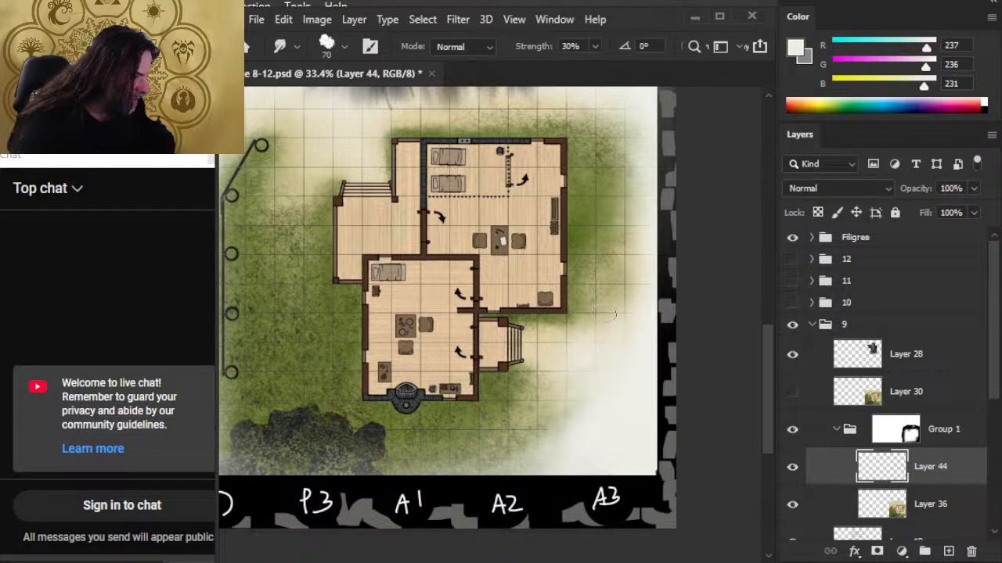
# Move Layer 44 beneath Layer 36 inside Group 1 and make Layer 36 the active layer
pyautogui.click(900, 427)
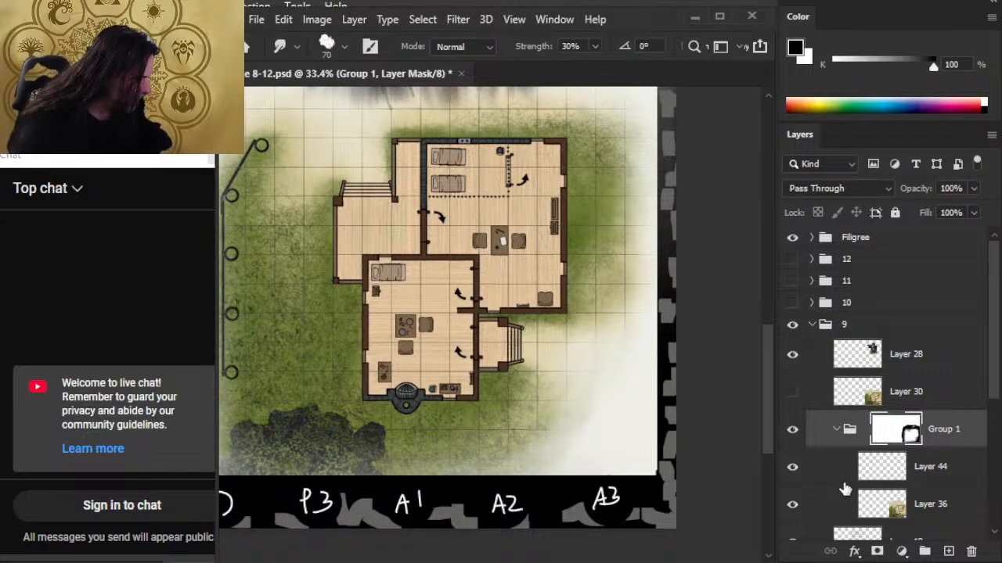
pyautogui.moveTo(841, 475); pyautogui.dragTo(853, 510)
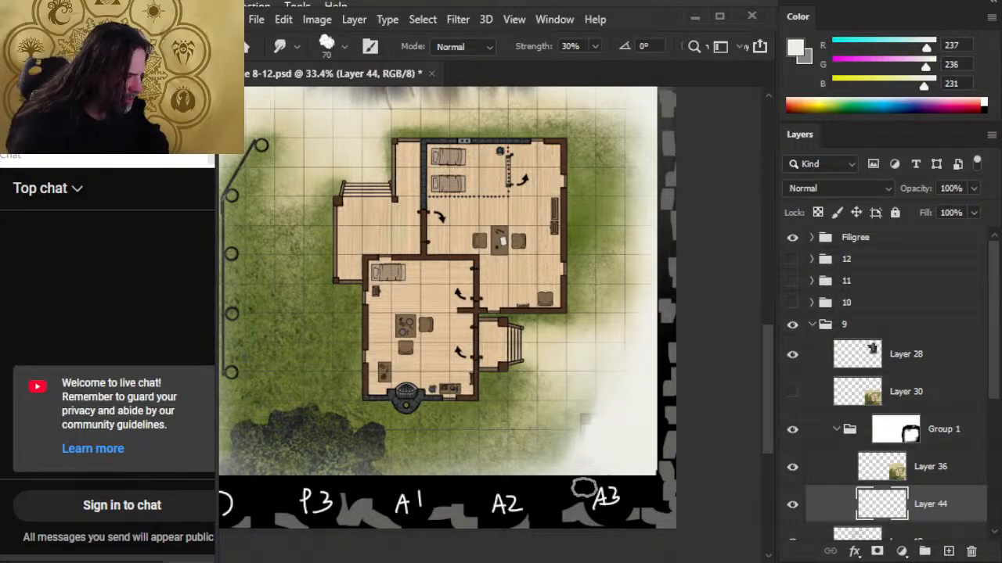
pyautogui.click(945, 444)
pyautogui.click(943, 474)
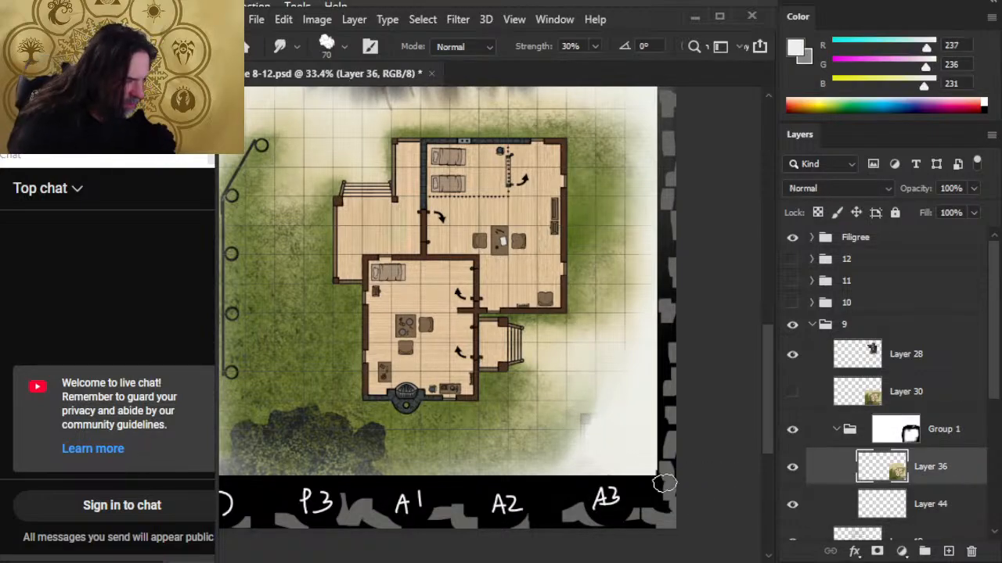
pyautogui.press('z')
pyautogui.moveTo(593, 431); pyautogui.dragTo(655, 460)
# Try to erase the faint post remnant in the lower-right fade with a size 20 eraser and lower its opacity to 20%
pyautogui.press('e')
pyautogui.press('[')
pyautogui.press('[')
pyautogui.press('[')
pyautogui.press('[')
pyautogui.press('[')
pyautogui.press('[')
pyautogui.press('[')
pyautogui.press('[')
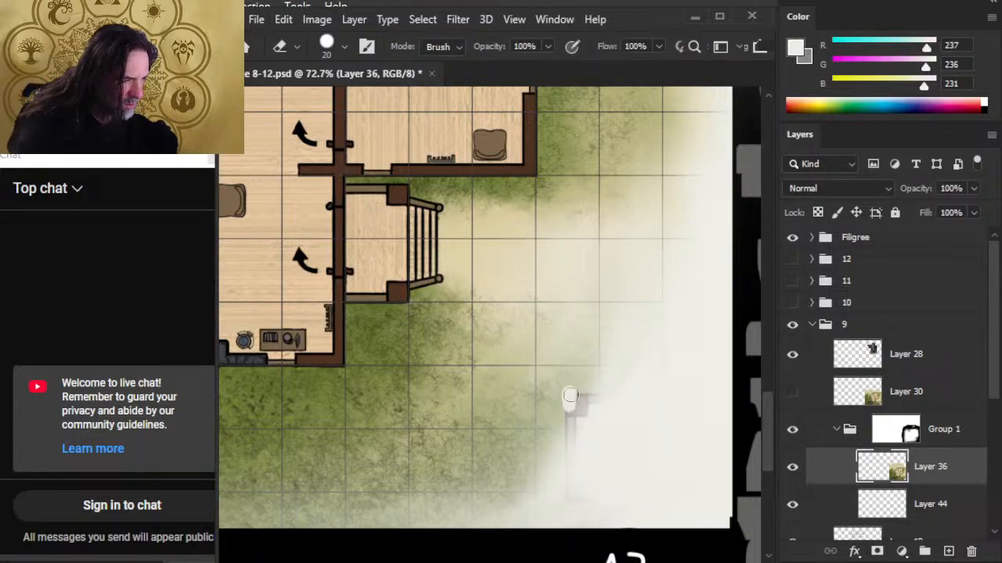
pyautogui.press('2')
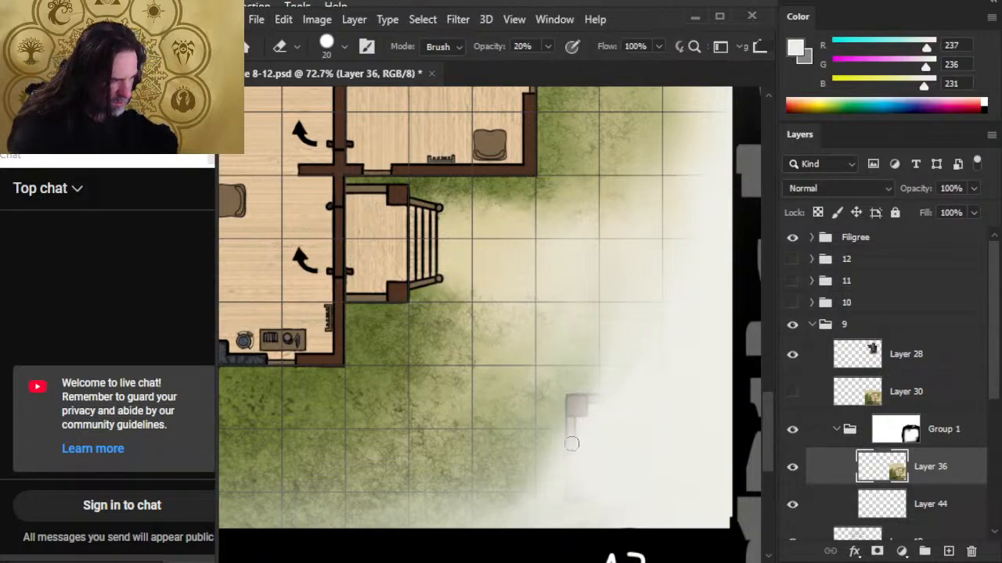
# Cover the faint post remnant on Layer 36 with a sampled pale green and smudge it away at size 30
pyautogui.press('b')
pyautogui.keyDown('alt'); pyautogui.click(572, 398); pyautogui.keyUp('alt')
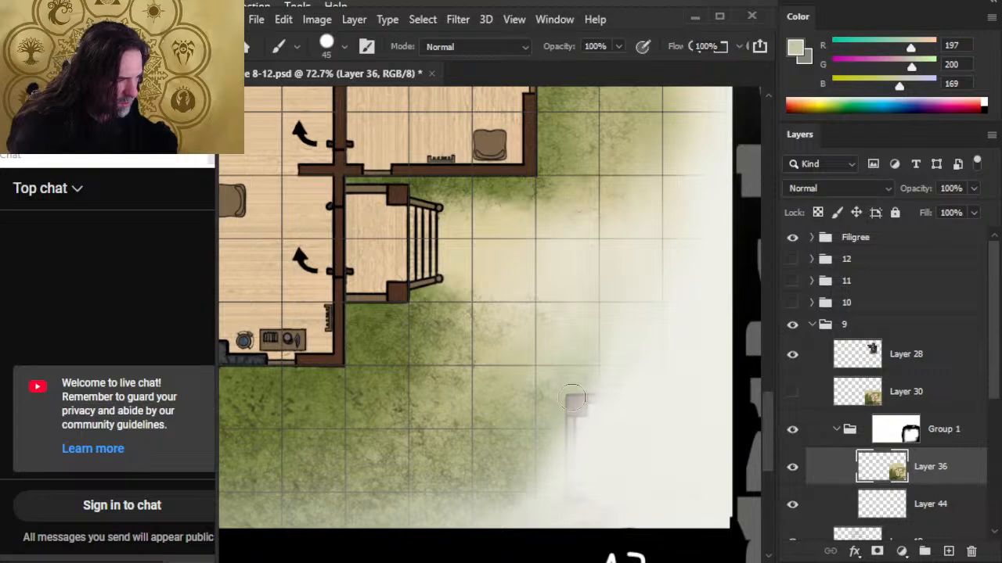
pyautogui.press('[')
pyautogui.press('r')
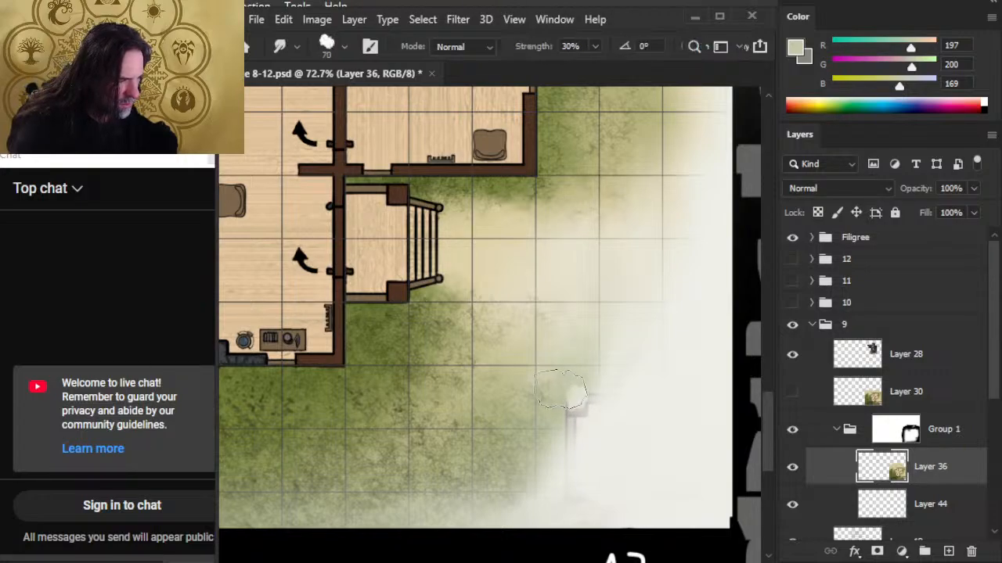
pyautogui.press('[')
pyautogui.press('[')
pyautogui.moveTo(571, 396)
pyautogui.mouseDown()
pyautogui.moveTo(577, 402)
pyautogui.moveTo(564, 413)
pyautogui.mouseUp()
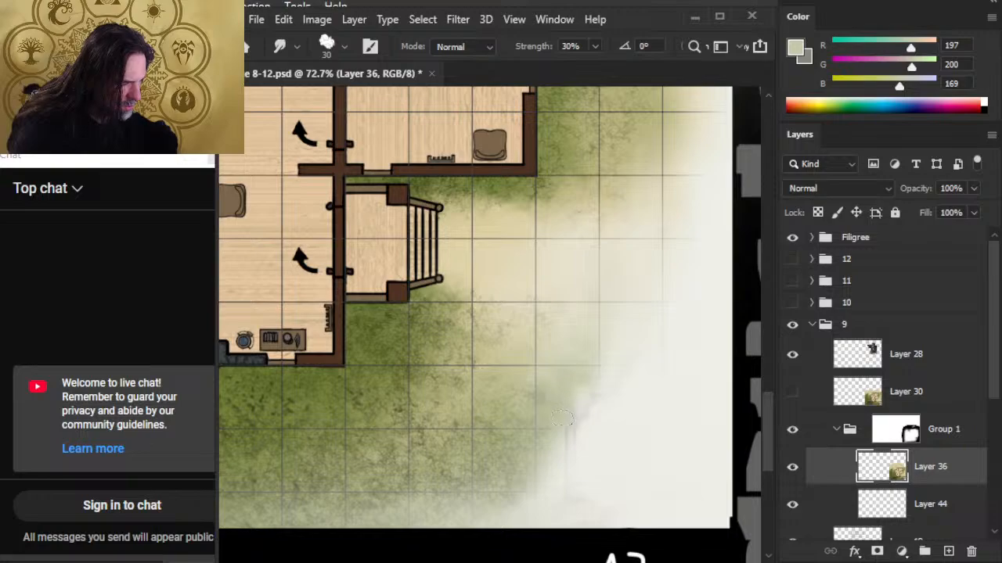
pyautogui.moveTo(579, 464)
pyautogui.mouseDown()
pyautogui.moveTo(560, 452)
pyautogui.moveTo(576, 447)
pyautogui.moveTo(584, 456)
pyautogui.moveTo(573, 437)
pyautogui.mouseUp()
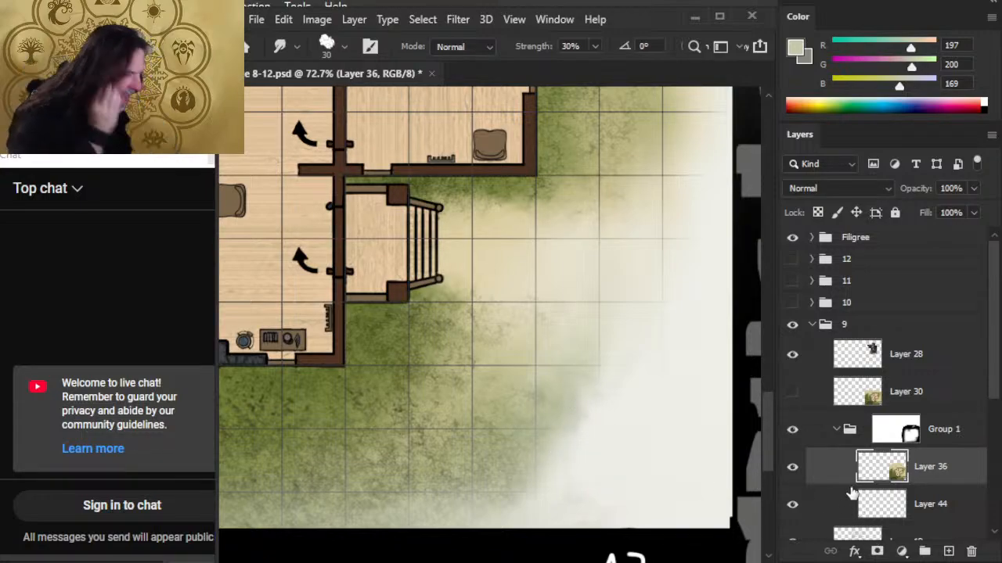
# Select Group 1's mask and smudge the map's lower-right fade with a size 50 brush
pyautogui.click(907, 438)
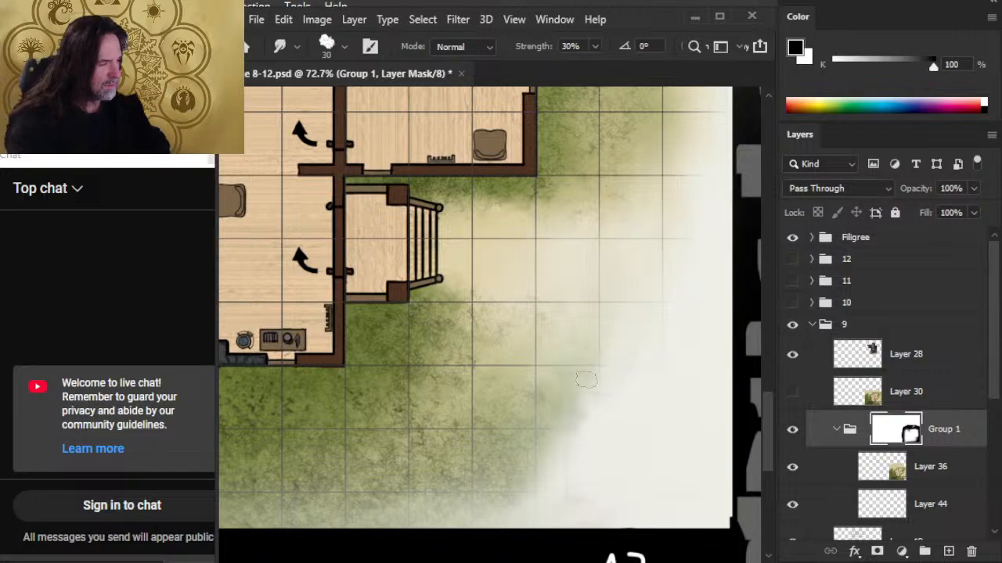
pyautogui.press(']')
pyautogui.press(']')
pyautogui.press(']')
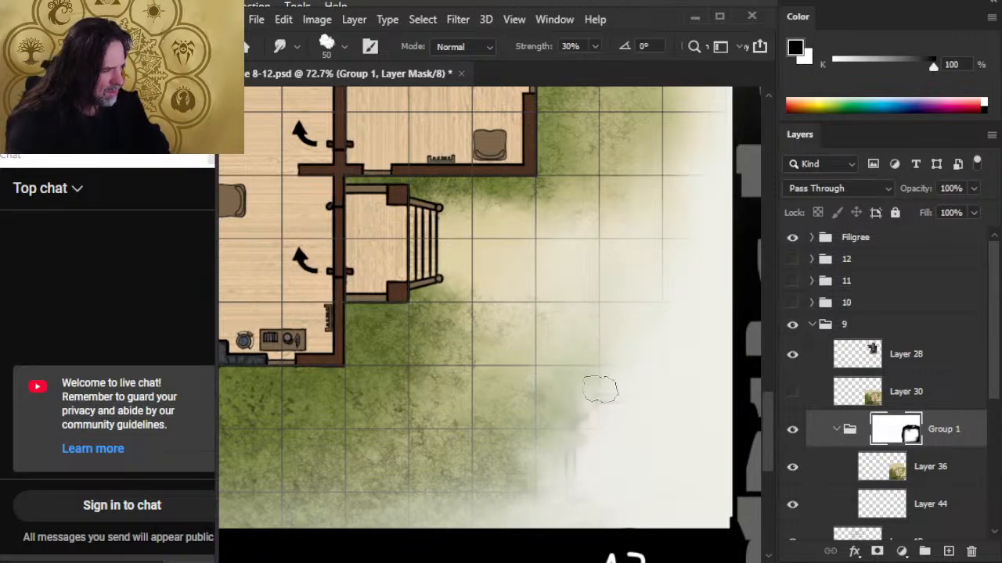
pyautogui.press('z')
pyautogui.moveTo(660, 383); pyautogui.dragTo(576, 420)
pyautogui.press('r')
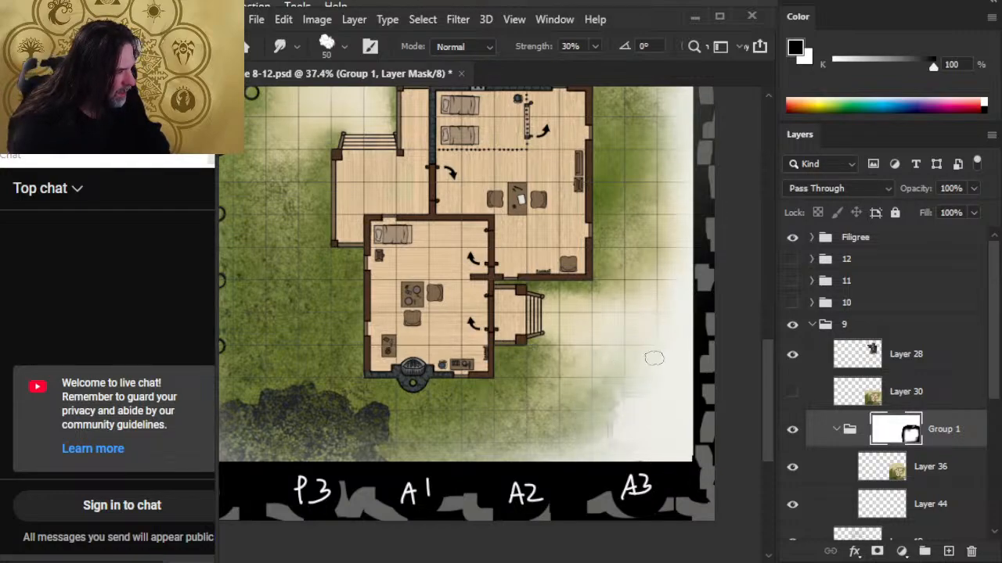
# Select Layer 36 and smudge away the leftover structure lines in the lower-right fade with a size 20 brush
pyautogui.click(834, 470)
pyautogui.click(824, 508)
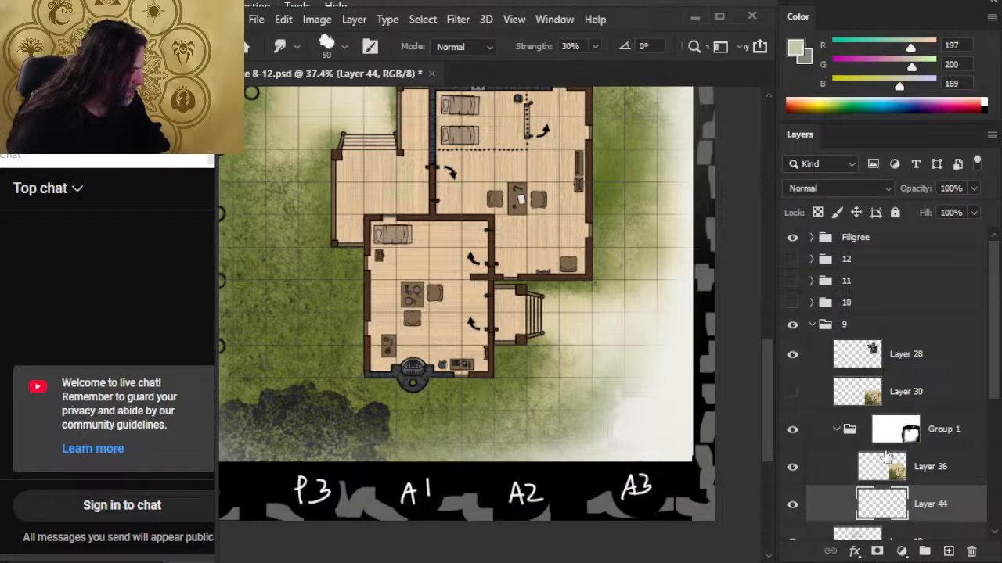
pyautogui.click(828, 473)
pyautogui.press('z')
pyautogui.moveTo(647, 400); pyautogui.dragTo(680, 431)
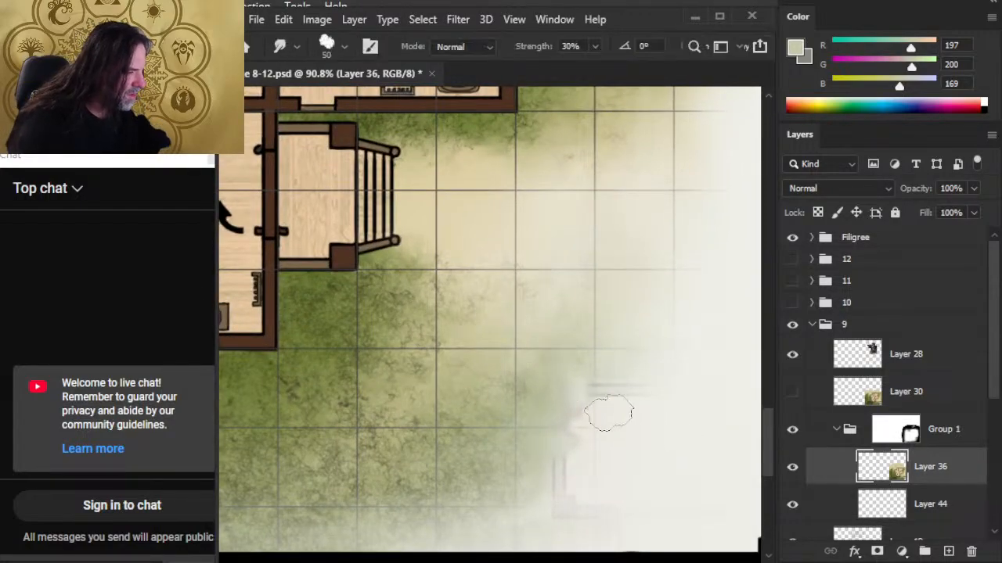
pyautogui.press('[')
pyautogui.press('[')
pyautogui.press('[')
pyautogui.press('[')
pyautogui.press('[')
pyautogui.press('[')
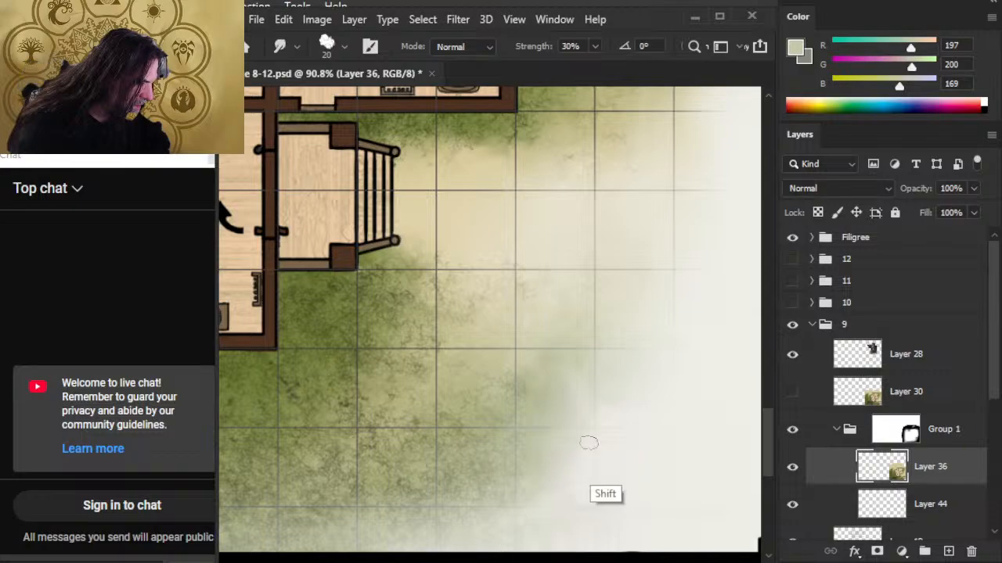
pyautogui.moveTo(659, 481); pyautogui.dragTo(572, 489)
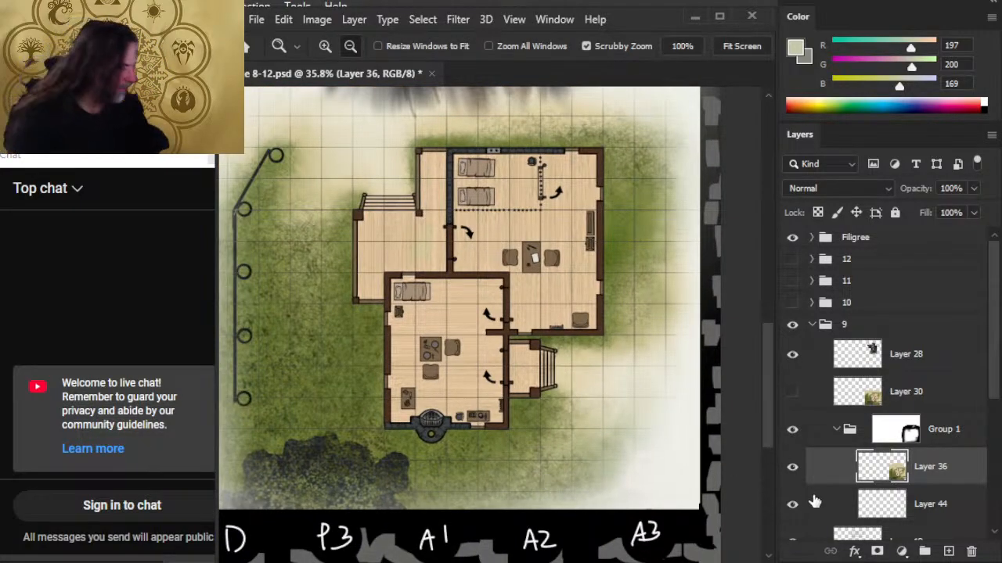
# Smudge Layer 44's lower-right ground at size 70 and merge Layer 36 down into Layer 44
pyautogui.click(825, 508)
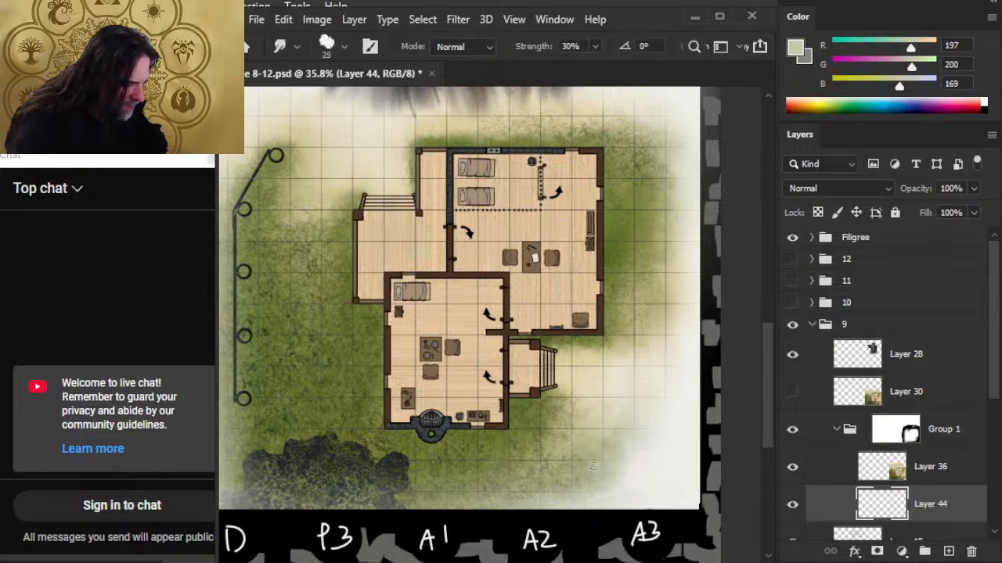
pyautogui.press(']')
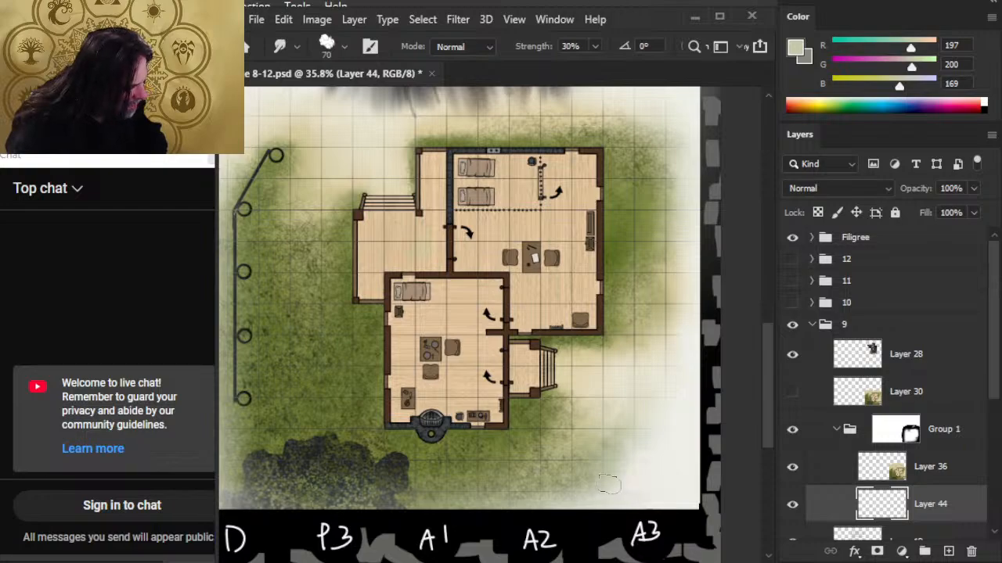
pyautogui.rightClick(855, 481)
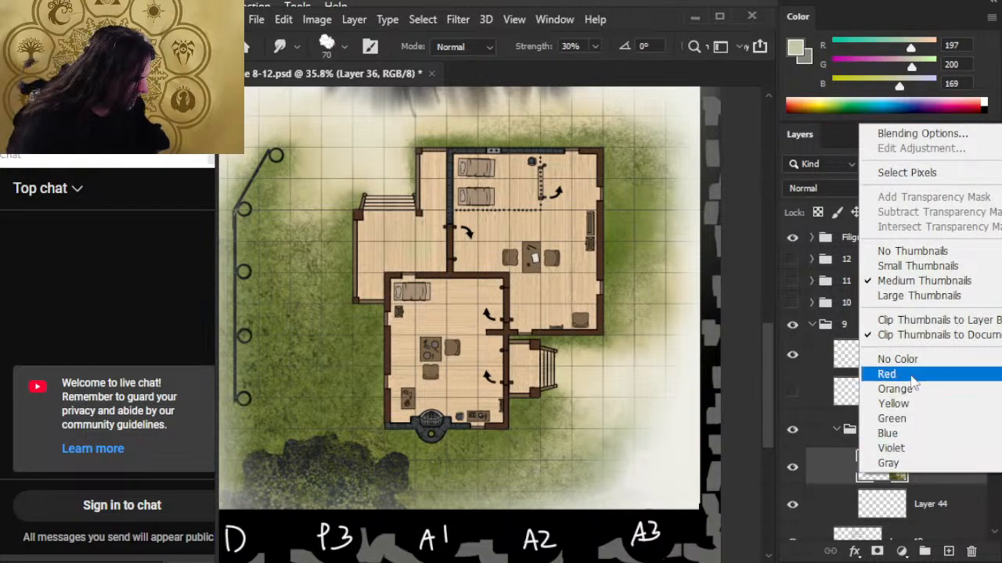
pyautogui.click(825, 479)
pyautogui.rightClick(824, 492)
pyautogui.click(817, 477)
pyautogui.rightClick(817, 477)
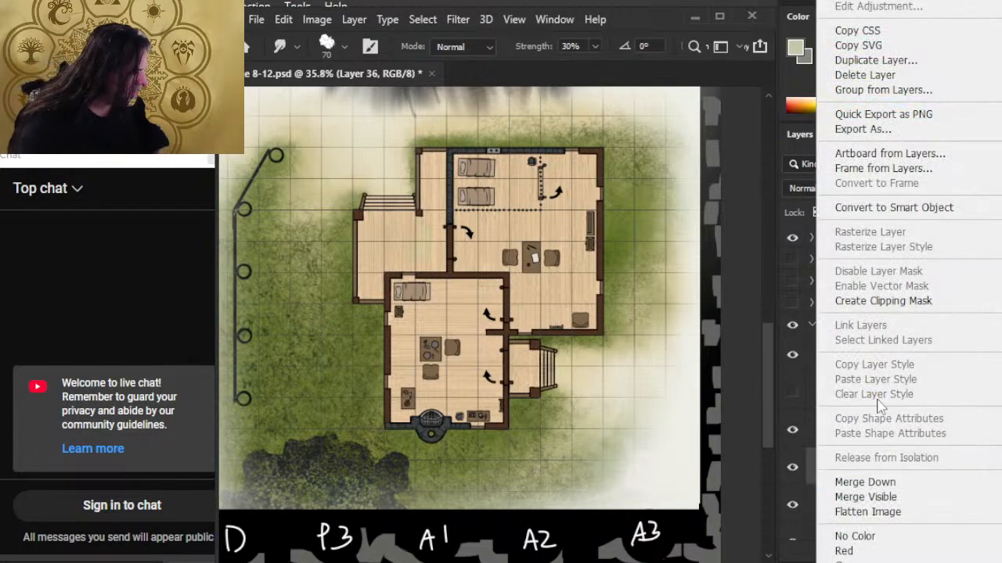
pyautogui.click(865, 482)
# Mask the map's lower-right edge on Group 1 with a size 150 black brush and smudge the mask edge at size 70
pyautogui.click(896, 429)
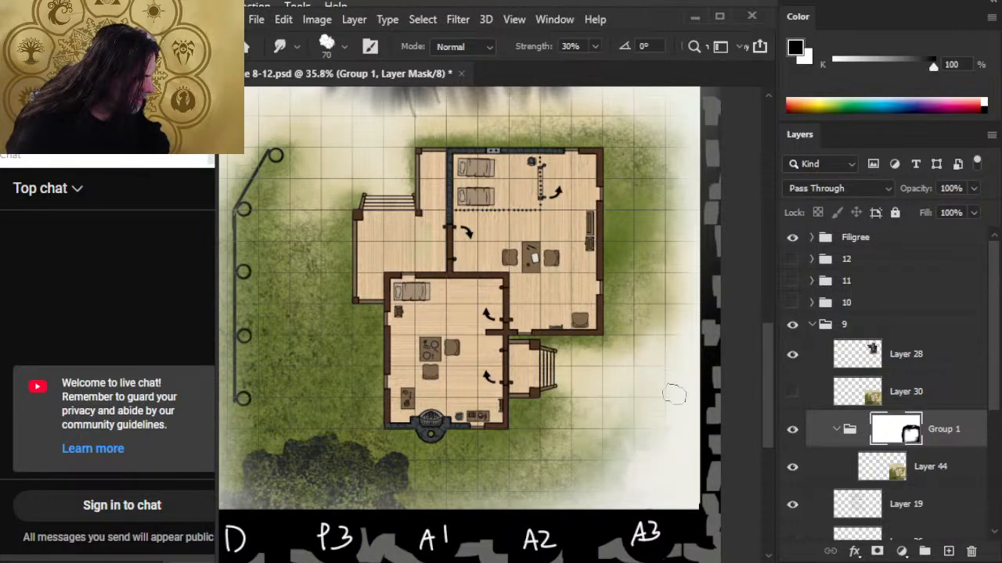
pyautogui.press('b')
pyautogui.press(']')
pyautogui.press(']')
pyautogui.press(']')
pyautogui.press(']')
pyautogui.press(']')
pyautogui.press(']')
pyautogui.press(']')
pyautogui.press(']')
pyautogui.press(']')
pyautogui.press(']')
pyautogui.press(']')
pyautogui.press(']')
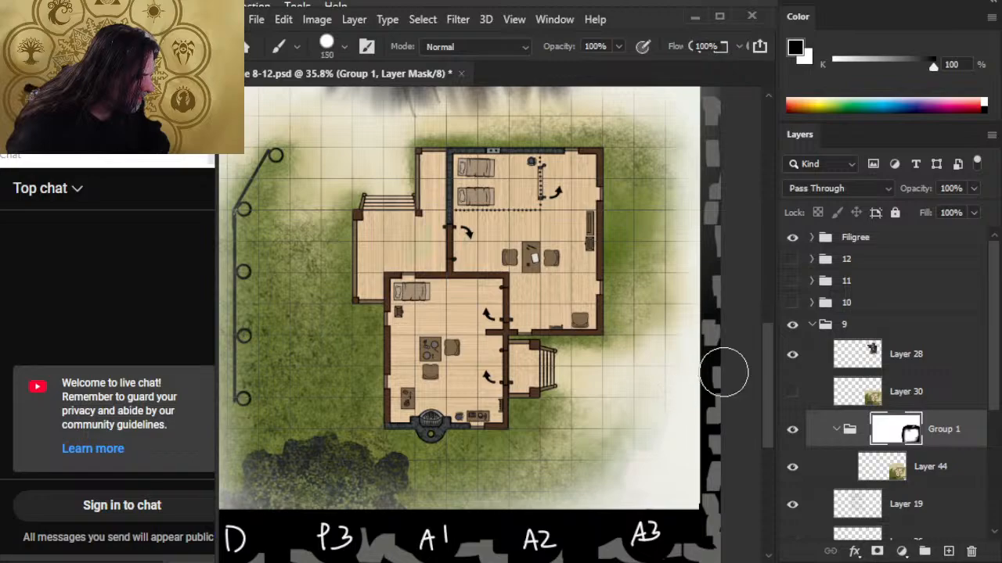
pyautogui.moveTo(716, 377); pyautogui.dragTo(652, 463)
pyautogui.press('r')
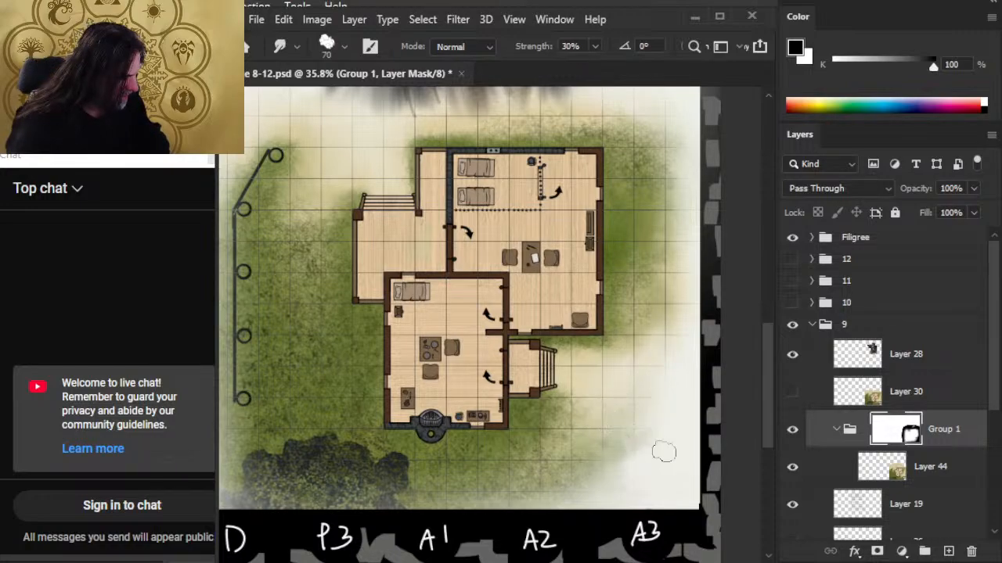
# Transfer Group 1's mask to the merged Layer 44 and ungroup the layers
pyautogui.moveTo(918, 433); pyautogui.dragTo(920, 458)
pyautogui.rightClick(909, 432)
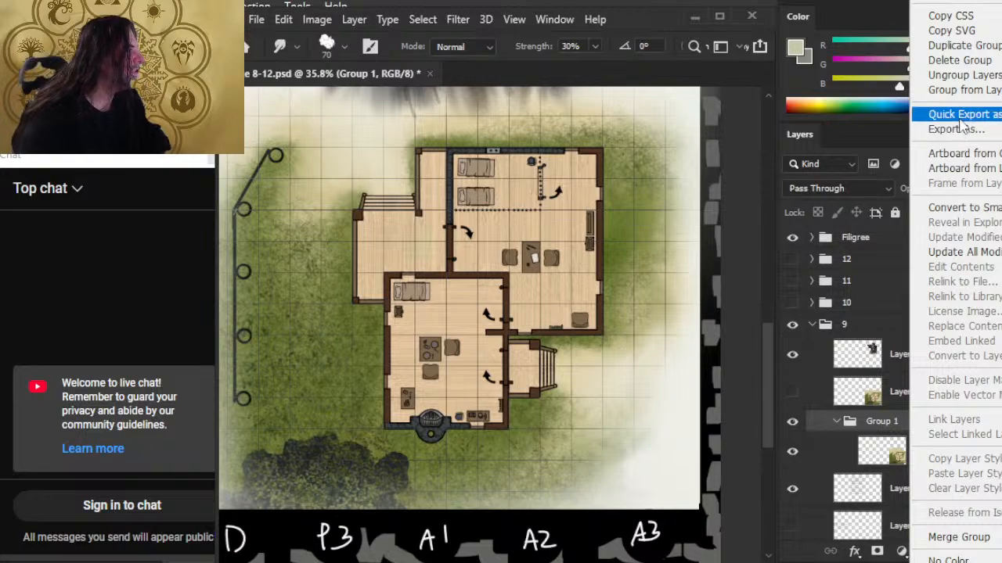
pyautogui.click(955, 75)
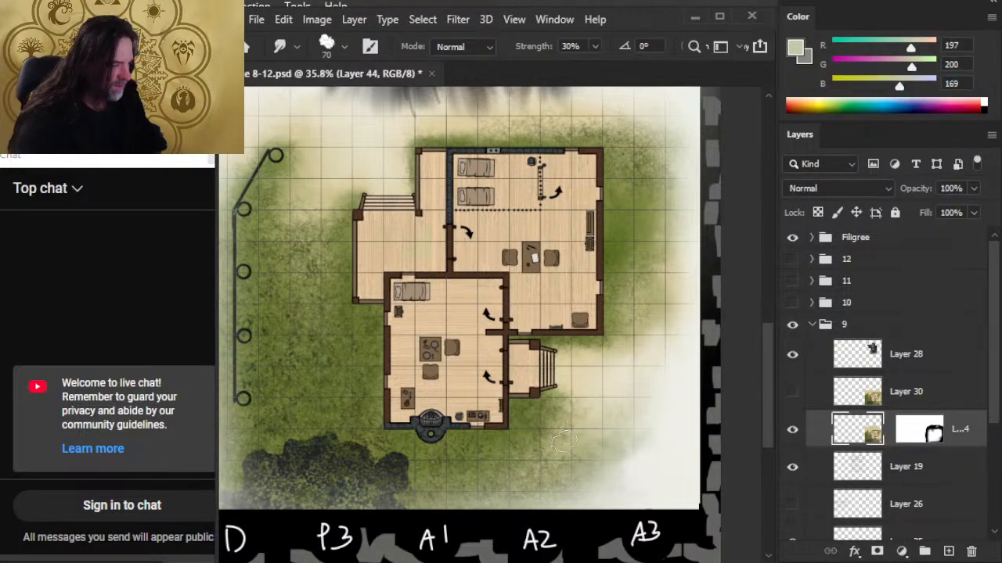
# Select Layer 44's mask, smudge the map's right-hand fade at size 70, and check the blend against the whole page
pyautogui.click(919, 432)
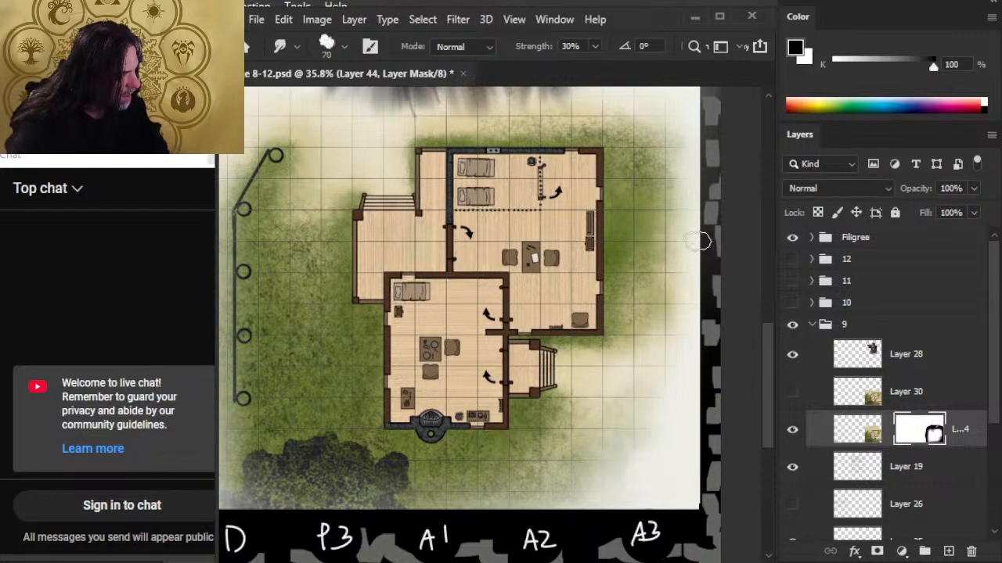
pyautogui.press('z')
pyautogui.moveTo(662, 353); pyautogui.dragTo(616, 413)
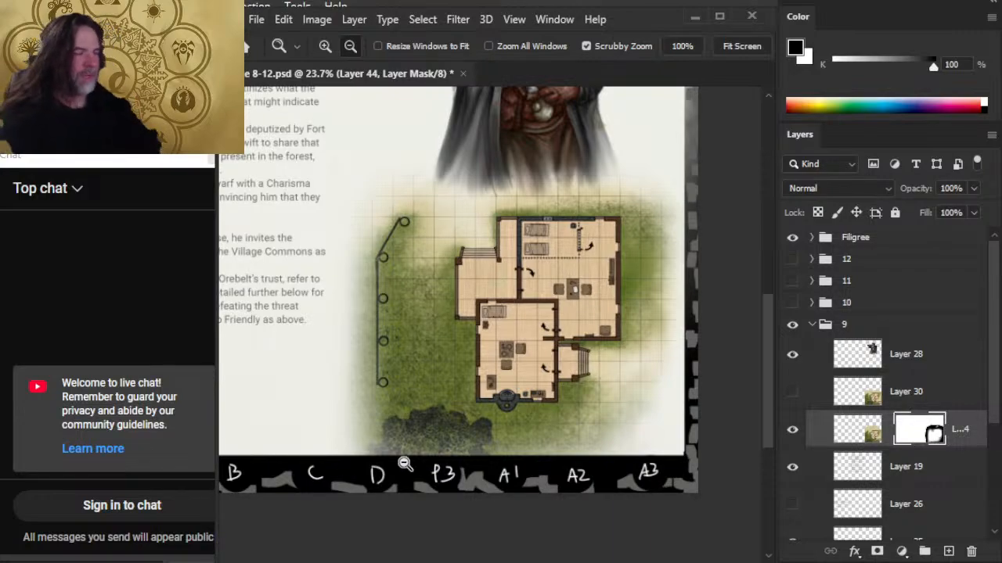
# Mask the map's bottom edge on Layer 44 with the size 150 black brush and smudge the mask edge at size 70
pyautogui.moveTo(515, 349); pyautogui.dragTo(474, 421)
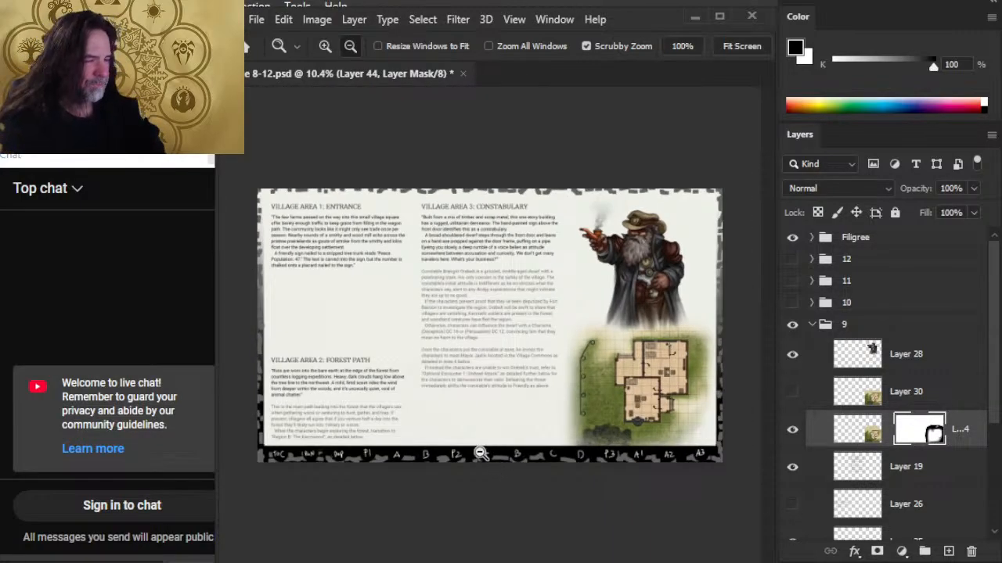
pyautogui.moveTo(634, 458); pyautogui.dragTo(609, 482)
pyautogui.press('b')
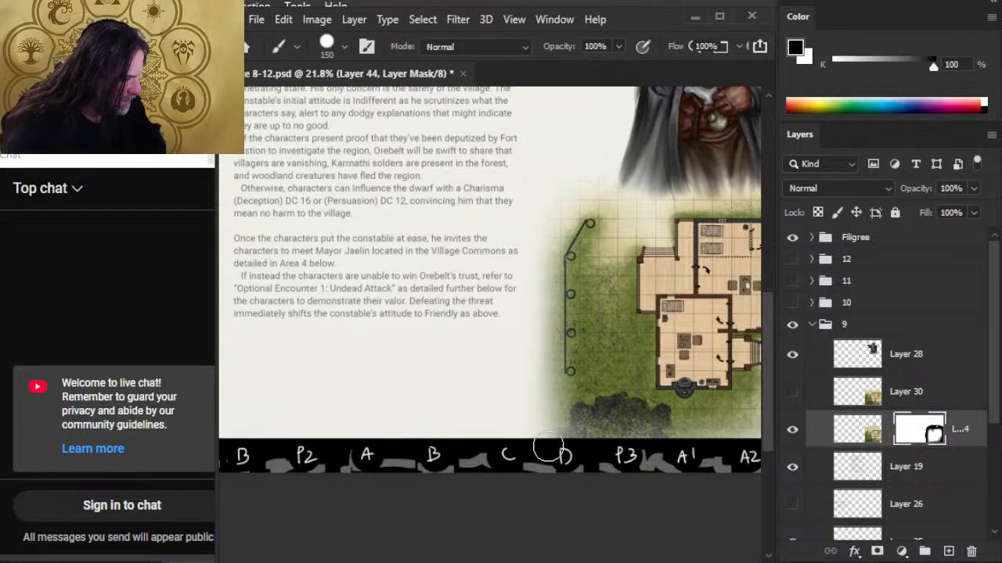
pyautogui.moveTo(553, 450); pyautogui.dragTo(692, 451)
pyautogui.click(755, 561)
pyautogui.press('r')
pyautogui.moveTo(341, 442); pyautogui.dragTo(439, 431)
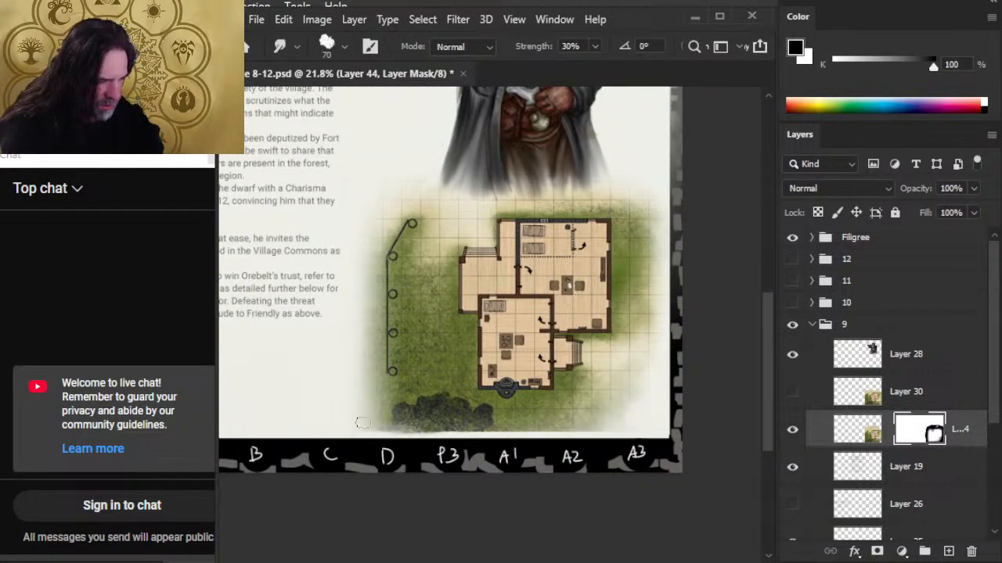
pyautogui.moveTo(361, 424)
pyautogui.mouseDown()
pyautogui.moveTo(455, 431)
pyautogui.moveTo(451, 418)
pyautogui.mouseUp()
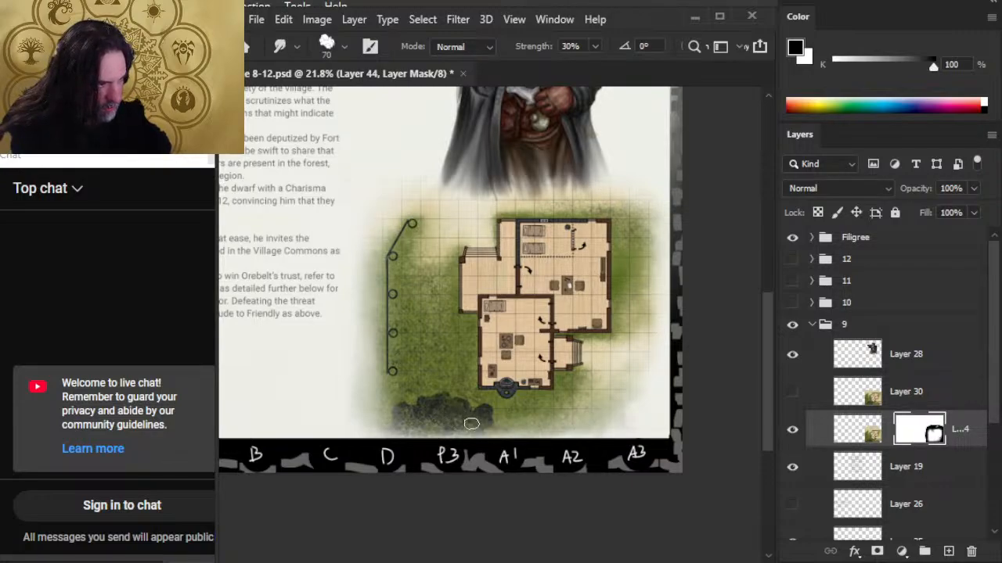
pyautogui.press('z')
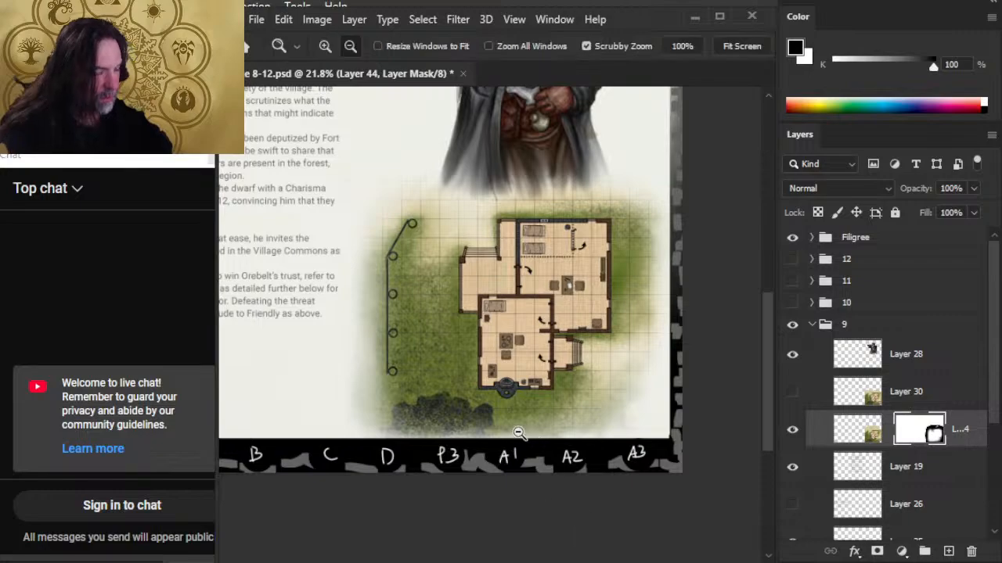
pyautogui.keyDown('alt'); pyautogui.click(513, 433); pyautogui.keyUp('alt')
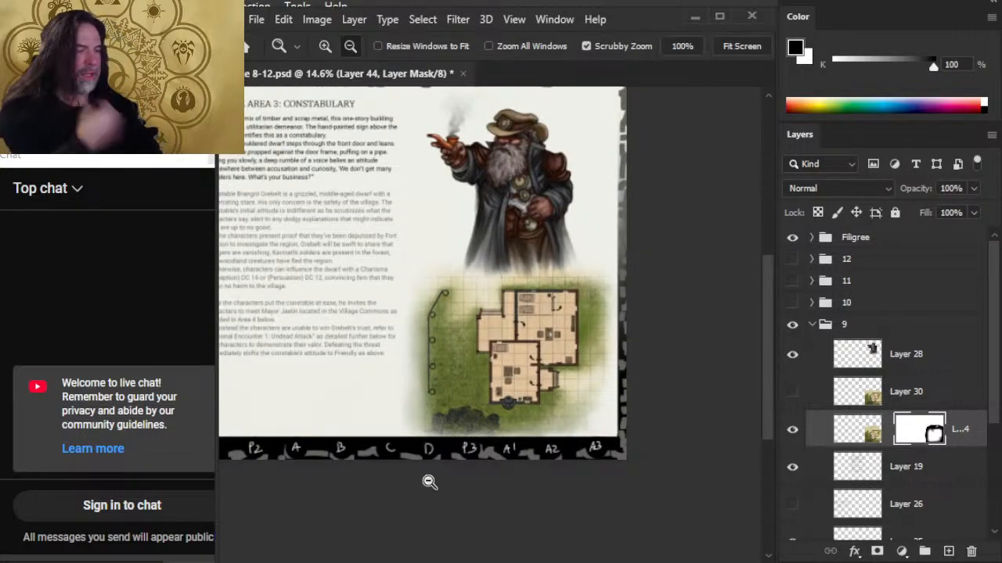
pyautogui.keyDown('alt'); pyautogui.click(489, 328); pyautogui.keyUp('alt')
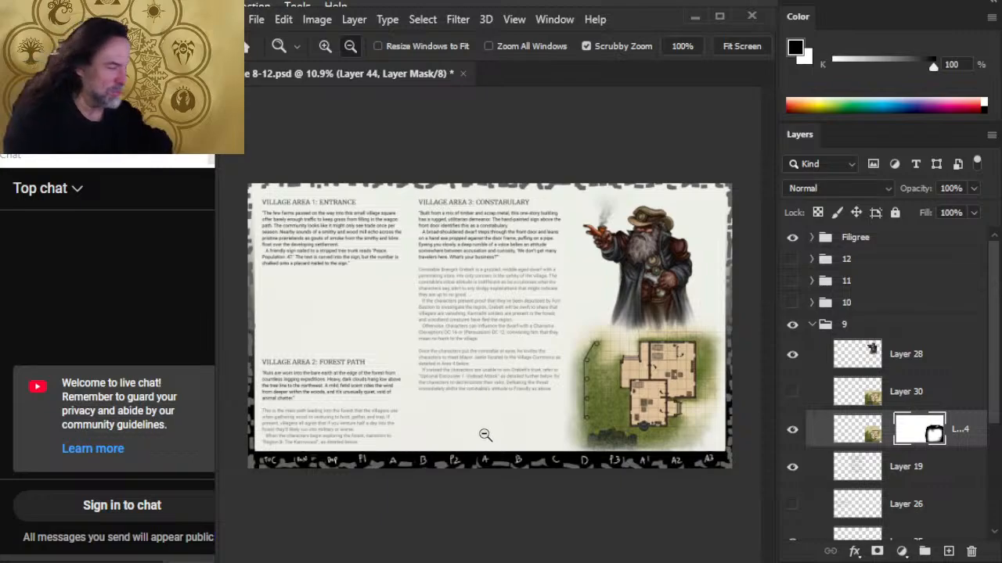
# Delete the hidden Layer 30, check what Layers 19 and 25 contain, and move Layer 25 directly below Layer 19
pyautogui.click(916, 392)
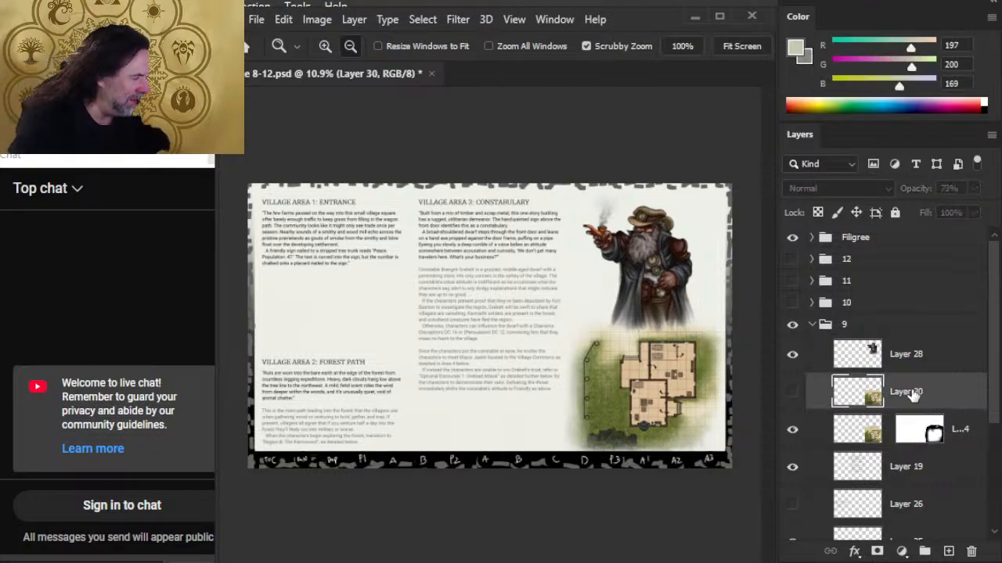
pyautogui.press('Delete')
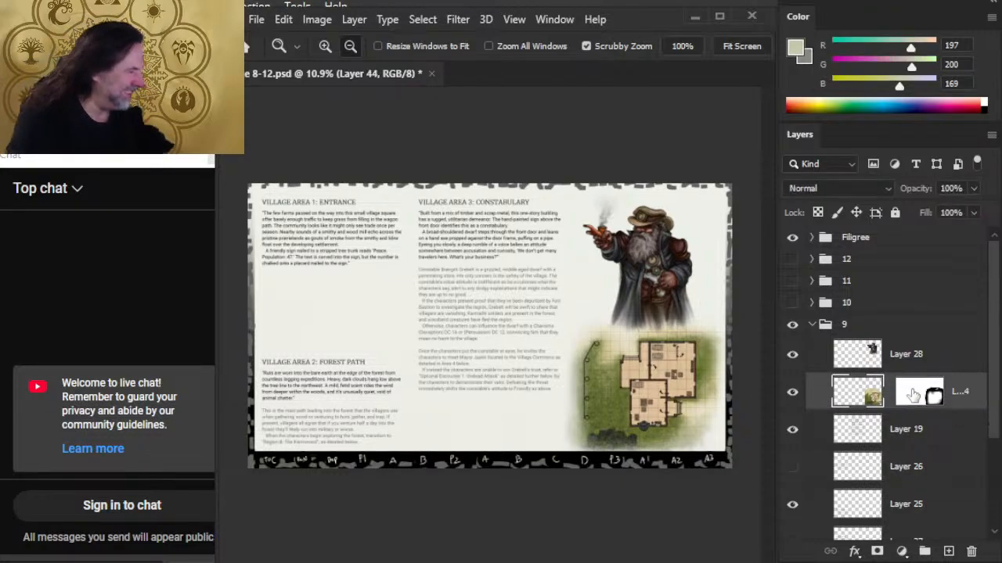
pyautogui.click(792, 432)
pyautogui.click(792, 431)
pyautogui.click(792, 504)
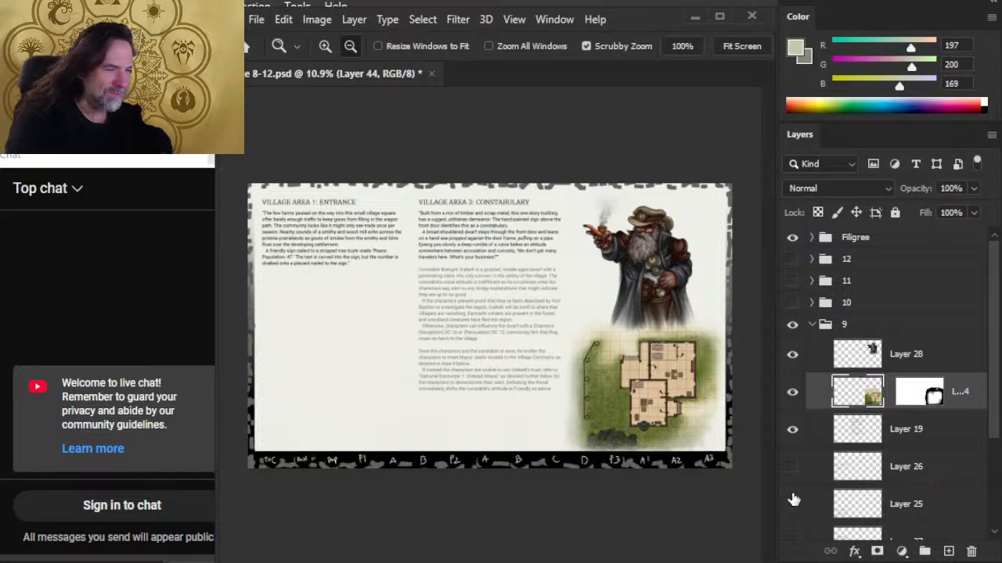
pyautogui.click(791, 504)
pyautogui.moveTo(820, 507); pyautogui.dragTo(831, 460)
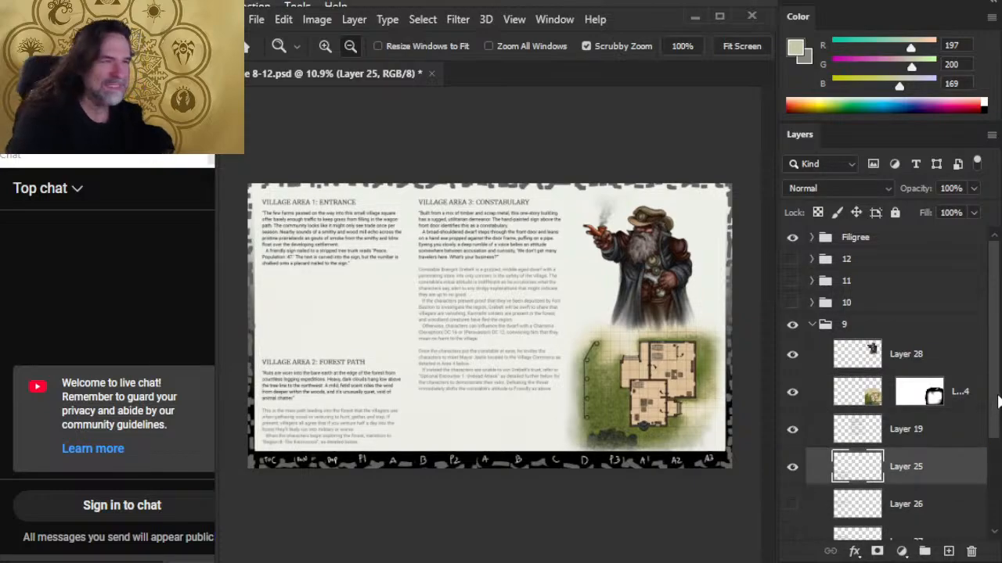
# Move Layer 2 directly below Layer 25 and merge Layers 19, 25 and 2 into one layer
pyautogui.scroll(-3, 994, 401)
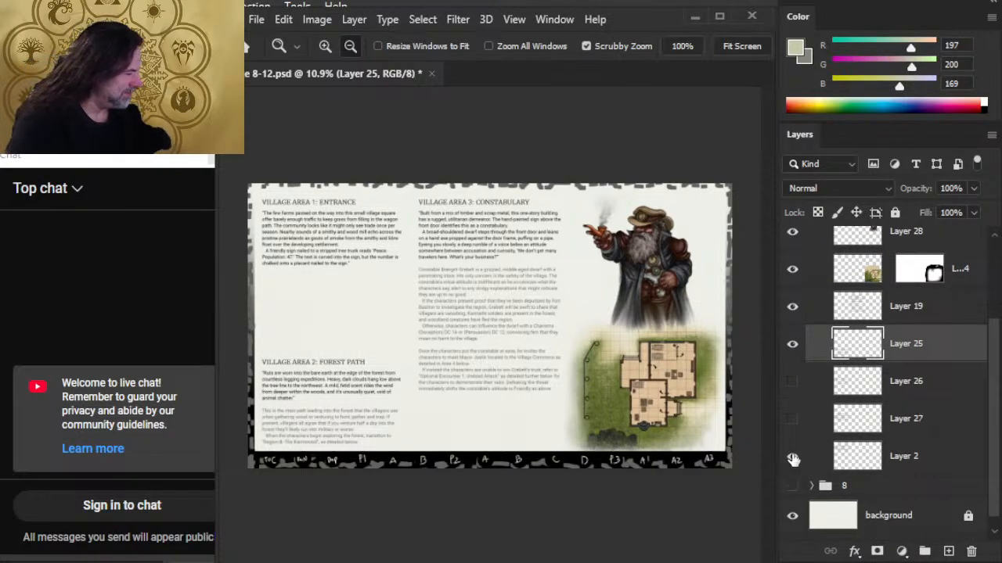
pyautogui.click(793, 460)
pyautogui.click(793, 460)
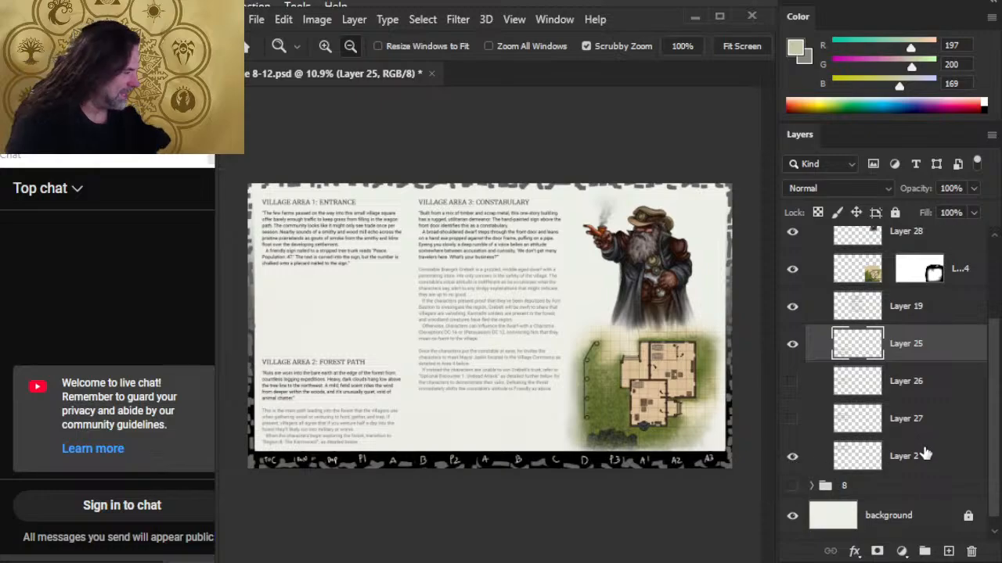
pyautogui.moveTo(926, 454); pyautogui.dragTo(931, 362)
pyautogui.keyDown('shift'); pyautogui.click(936, 309); pyautogui.keyUp('shift')
pyautogui.rightClick(916, 346)
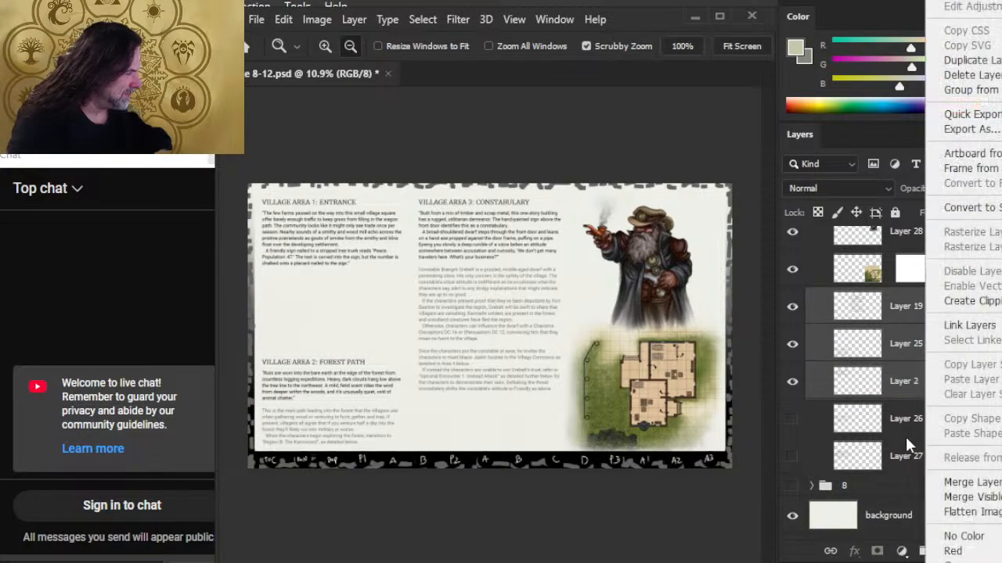
pyautogui.click(970, 482)
# Delete the hidden Layers 26 and 27 from group 9
pyautogui.click(907, 403)
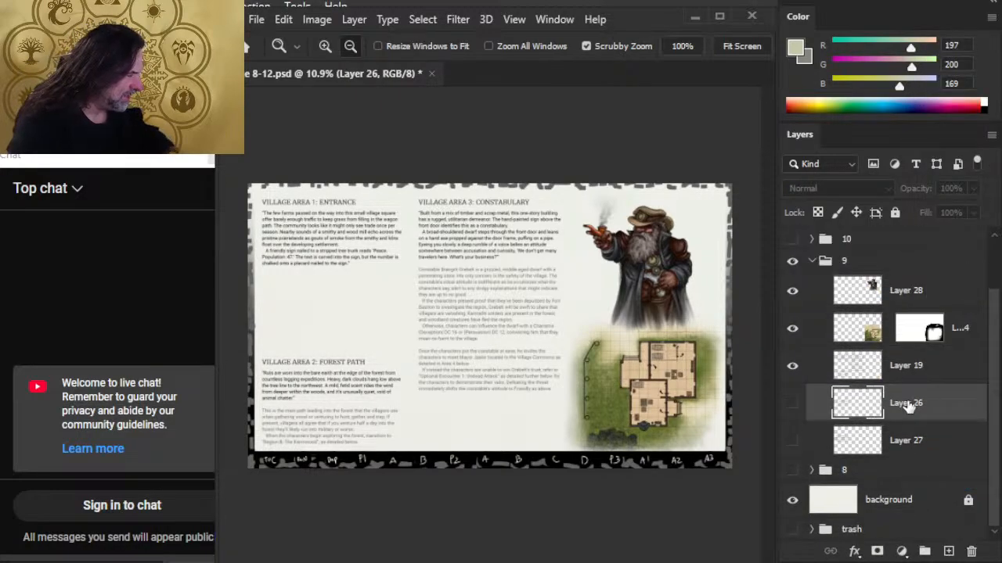
pyautogui.press('Delete')
pyautogui.press('Delete')
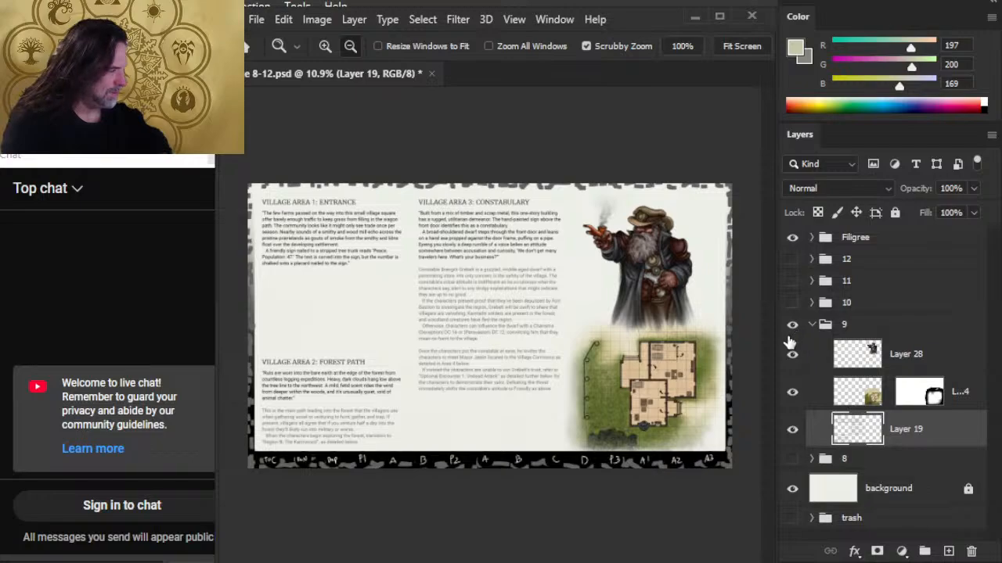
# Nudge the dwarf character on Layer 28 slightly to the right
pyautogui.click(905, 354)
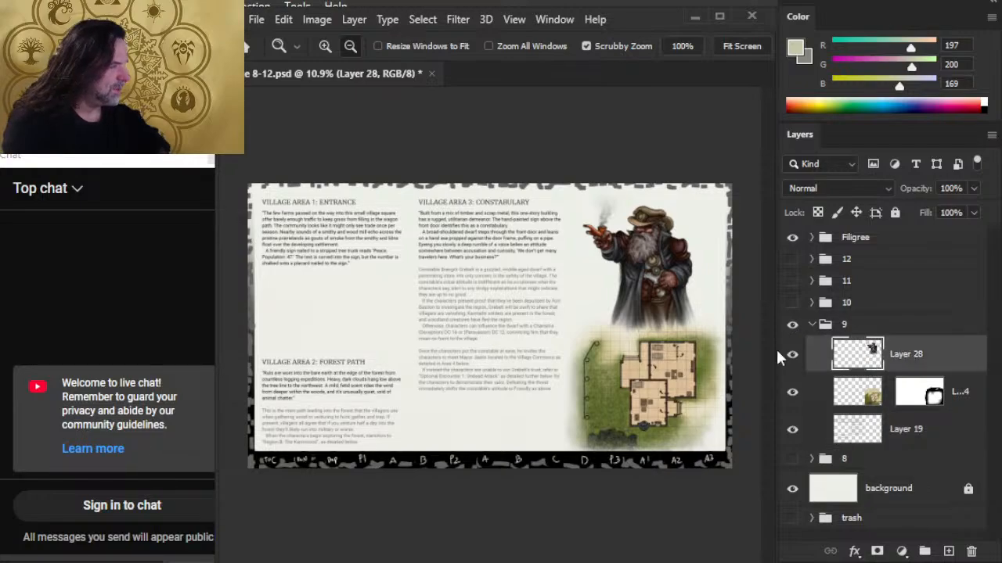
pyautogui.press('v')
pyautogui.press('Right')
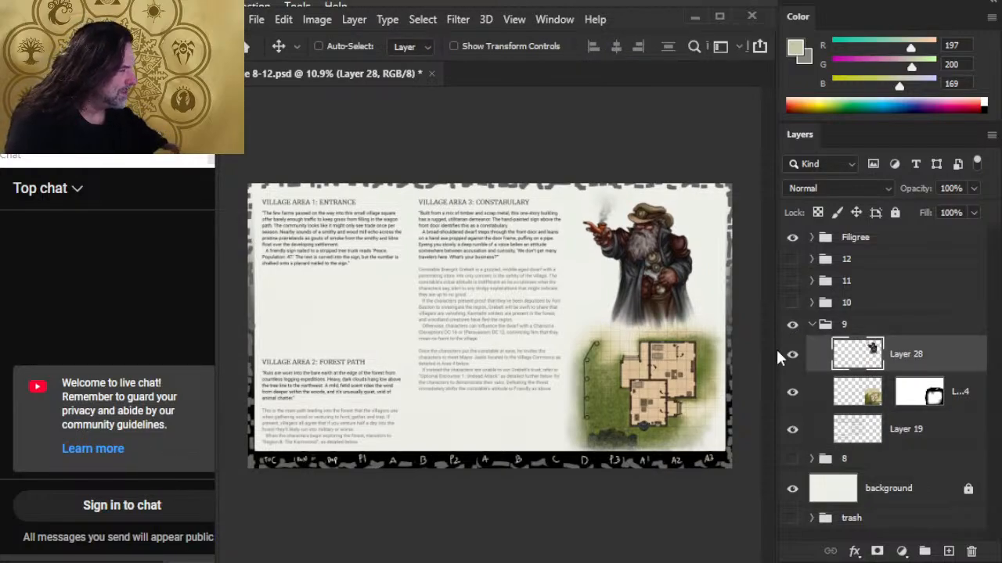
# Select Layer 44's mask and set the Smudge tool to size 100 for blending the map's upper edge
pyautogui.click(918, 401)
pyautogui.press('r')
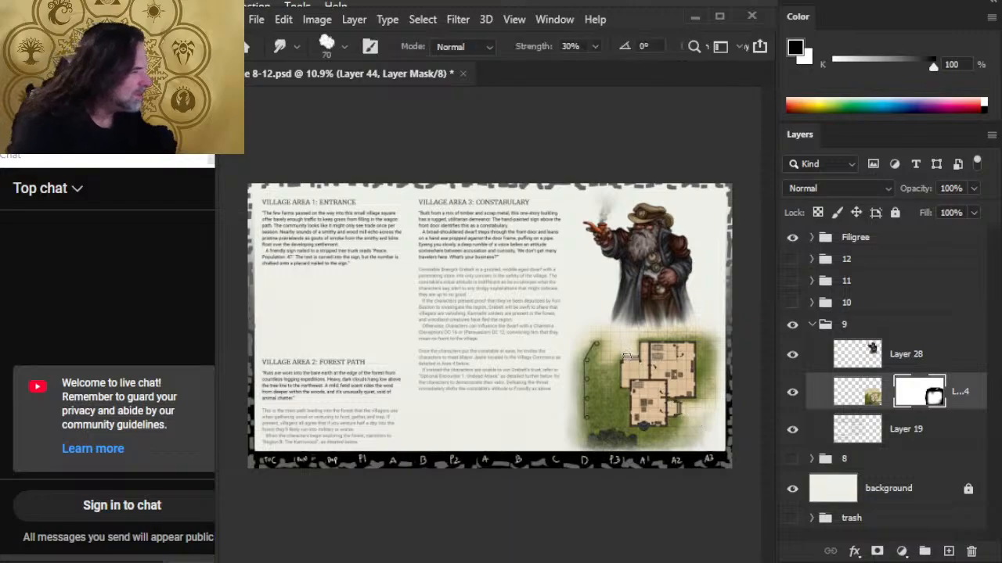
pyautogui.press(']')
pyautogui.press(']')
pyautogui.press(']')
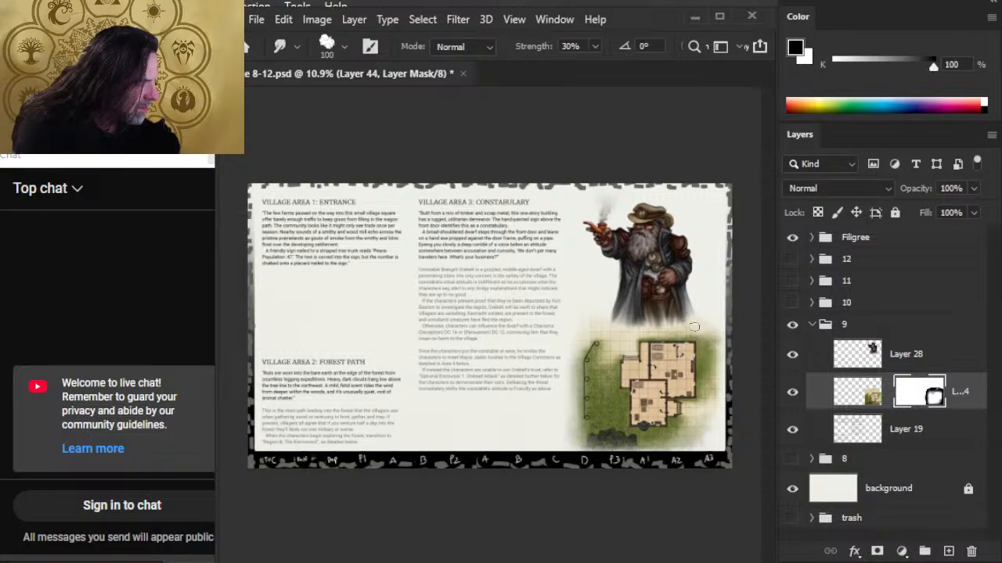
pyautogui.press('e')
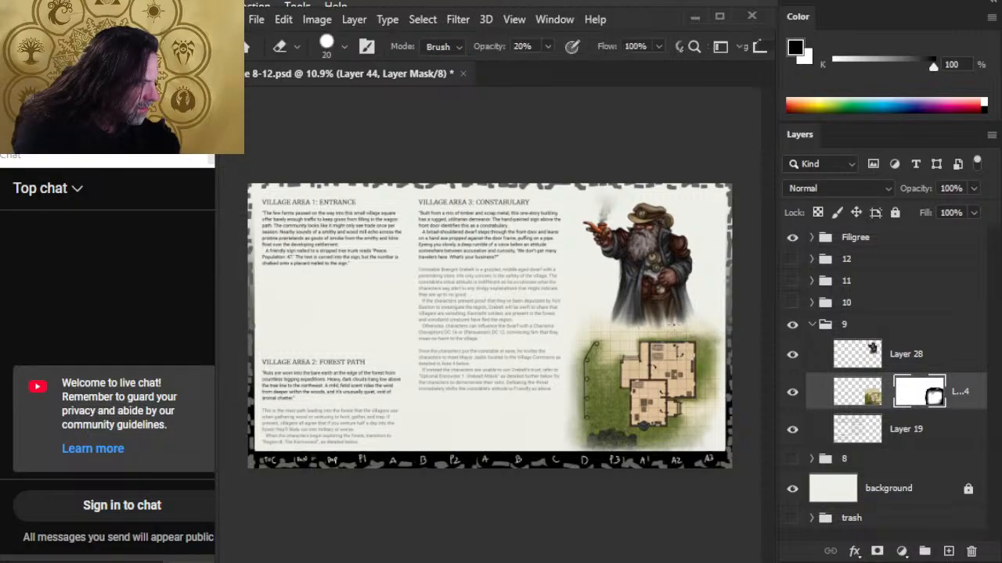
pyautogui.press('r')
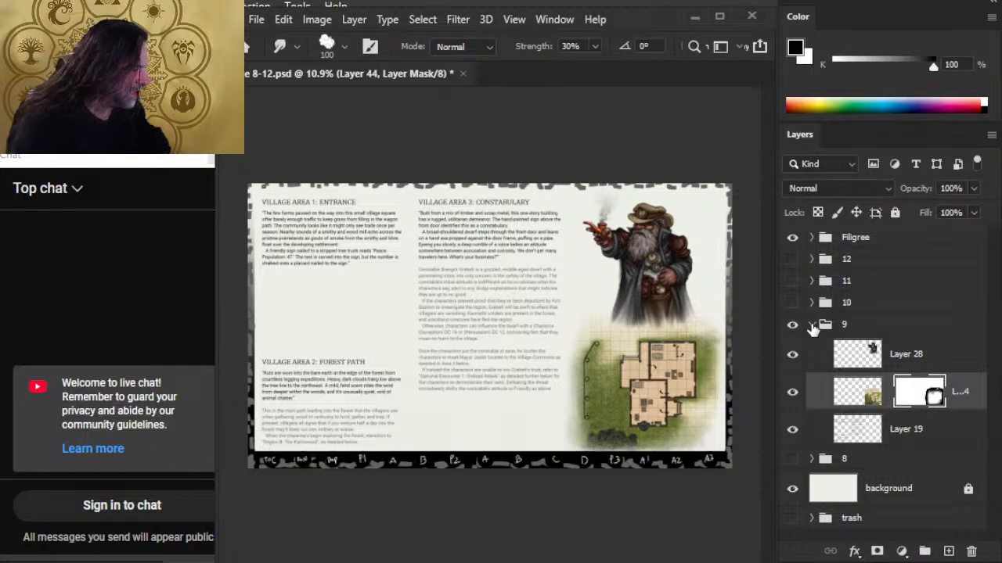
# Collapse and hide group 9, review the layouts in groups 10 and 11, show only group 12's layout, and save the document
pyautogui.click(813, 324)
pyautogui.click(792, 324)
pyautogui.click(792, 302)
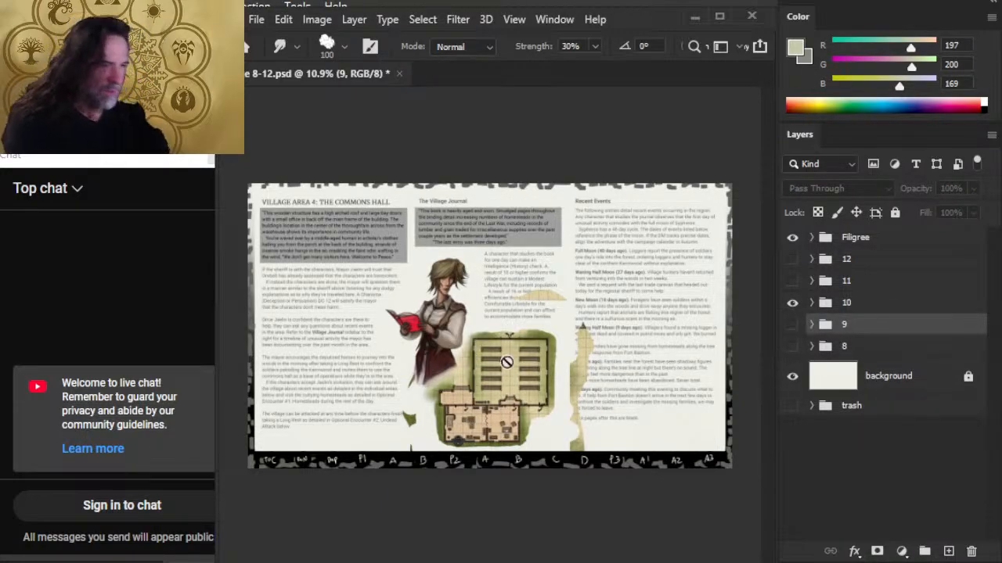
pyautogui.click(792, 303)
pyautogui.click(792, 281)
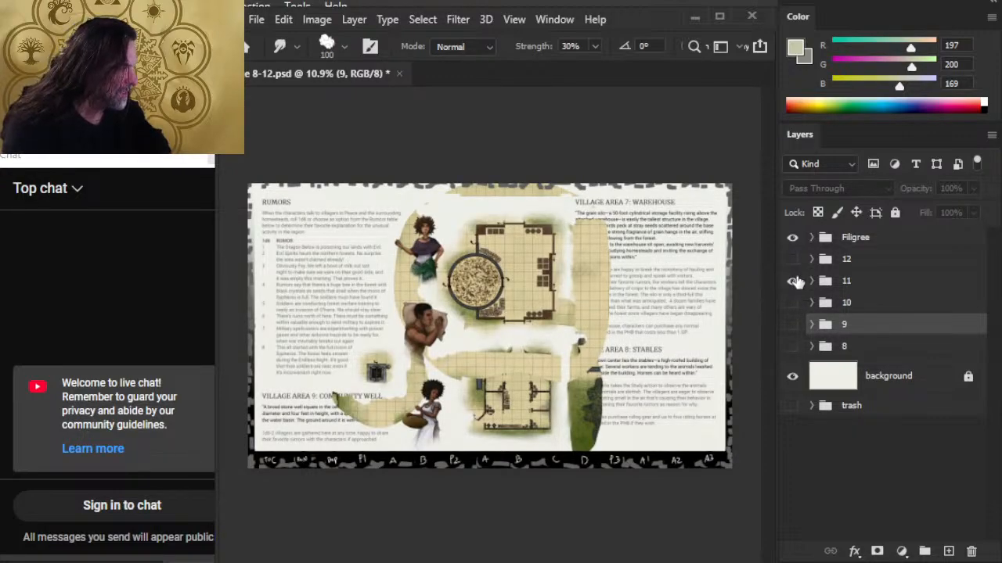
pyautogui.click(792, 280)
pyautogui.click(792, 259)
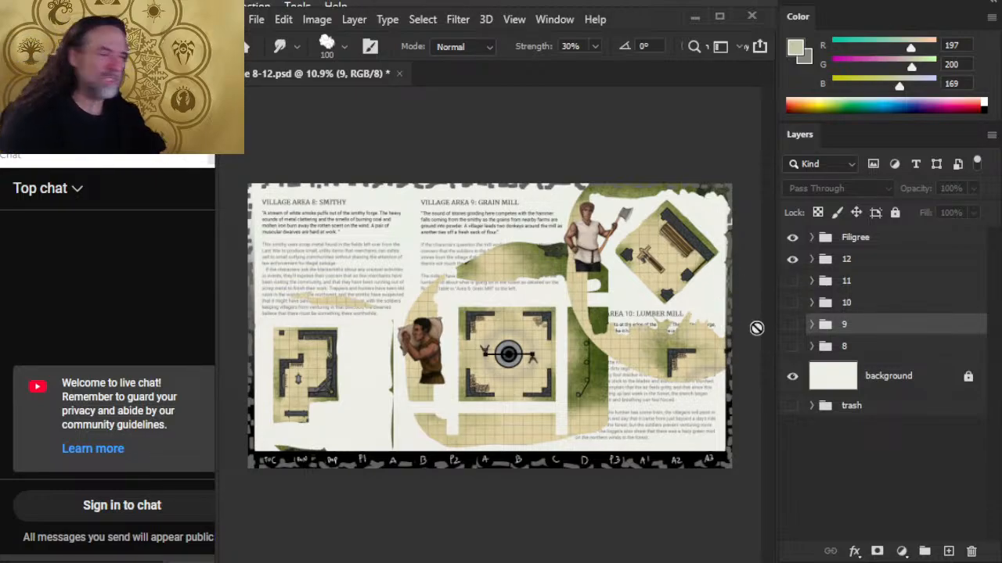
pyautogui.hotkey('ctrl', 's')
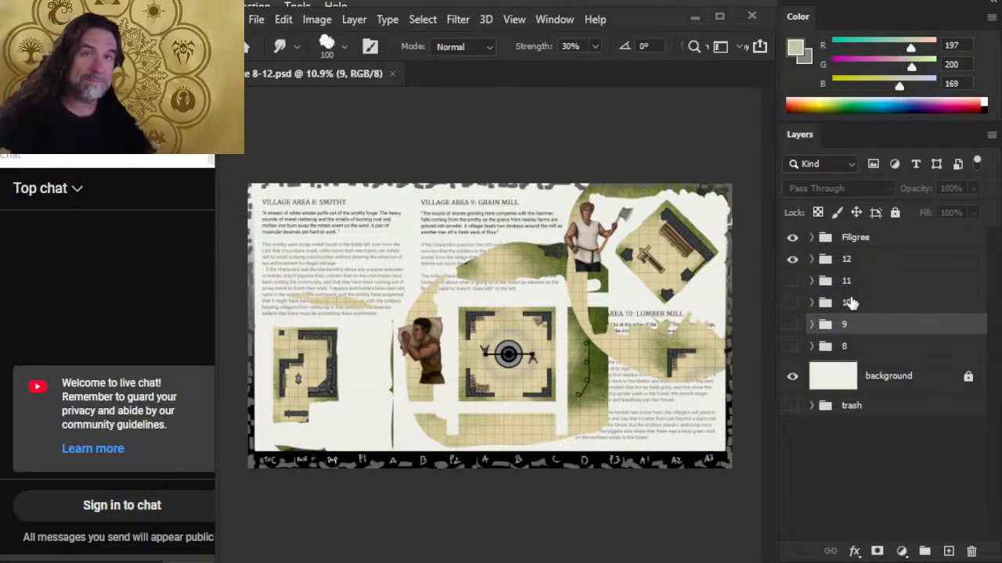
# Switch from Photoshop to another open application window
pyautogui.hotkey('alt', 'Tab')
pyautogui.hotkey('alt', 'Tab')
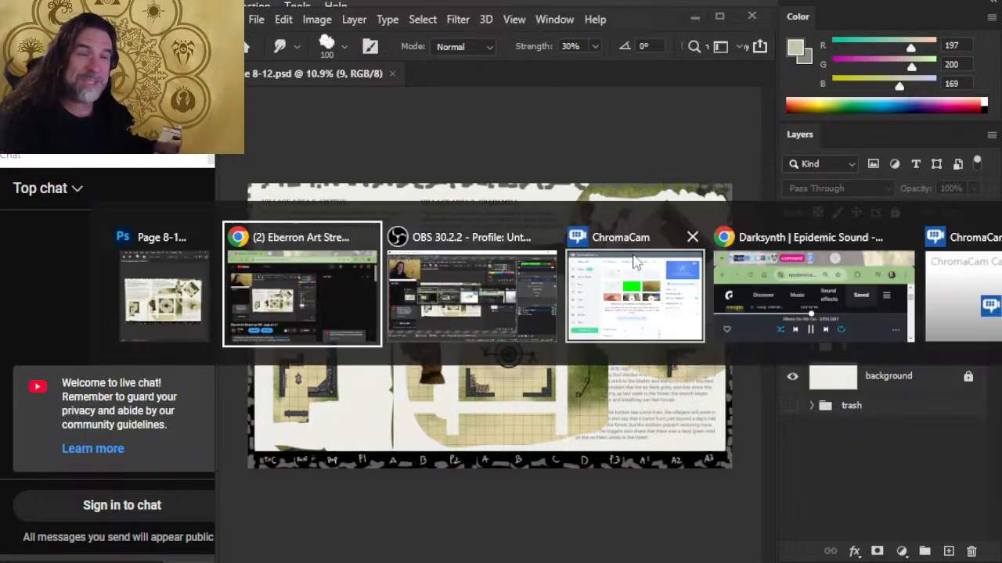